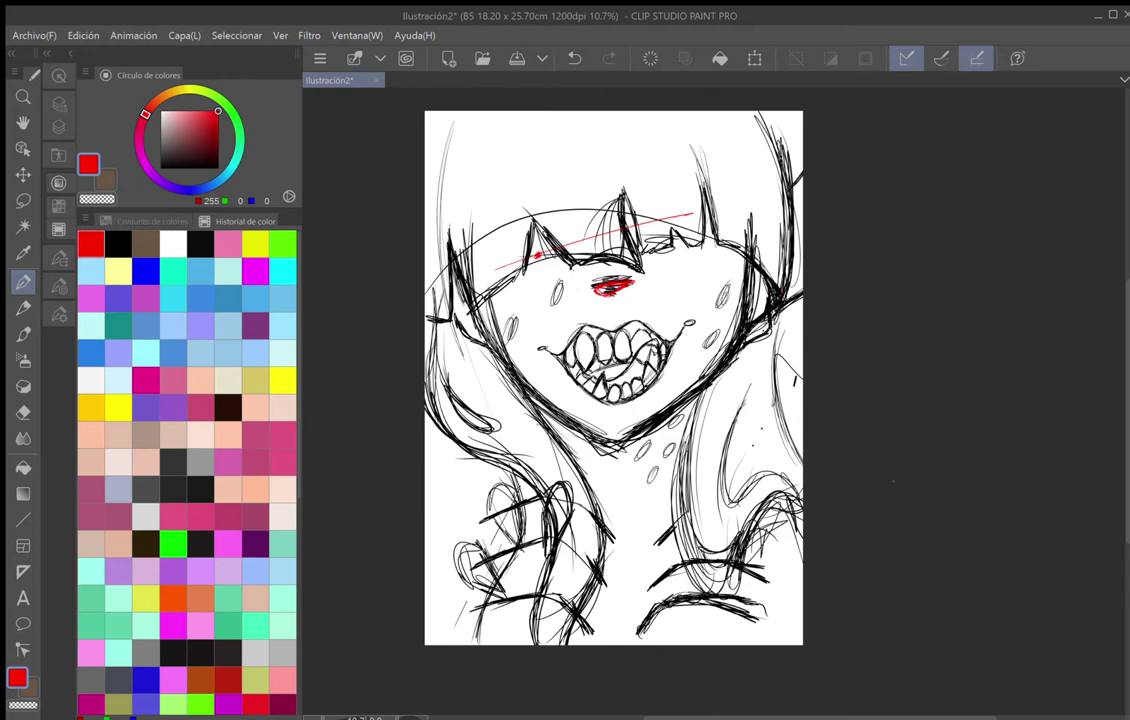
Lower the opacity of the sketch layer Capa 1 to 40% and make Capa 2 the active layer.
left_click(58, 105)
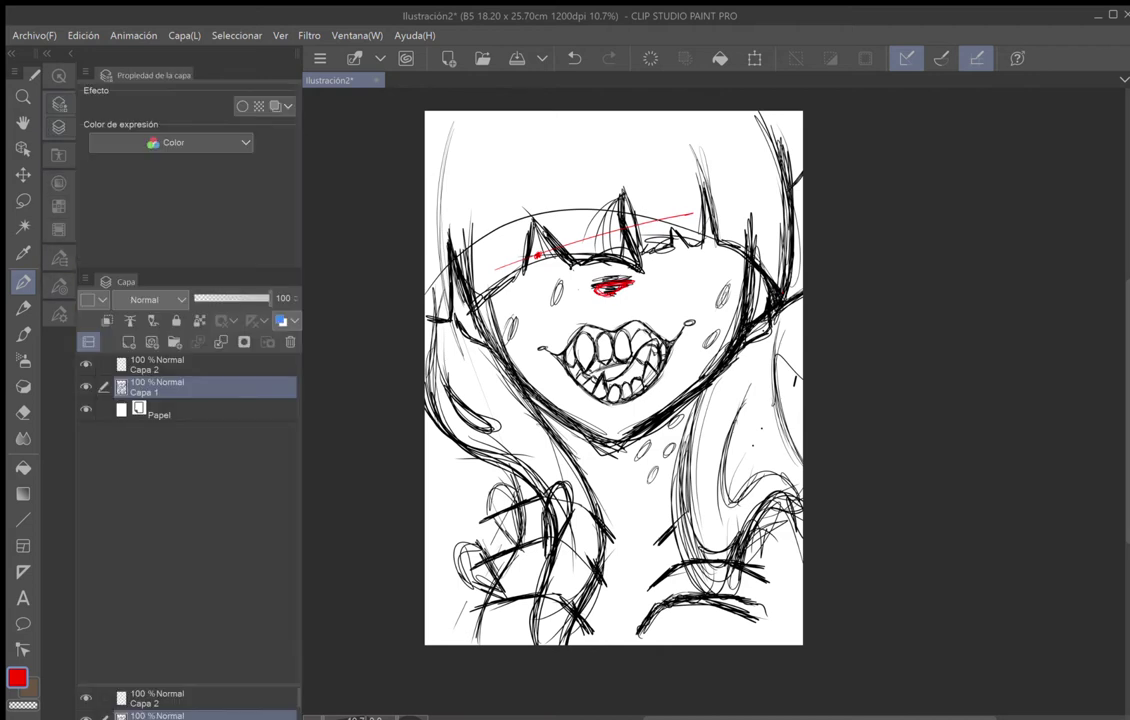
left_click(200, 365)
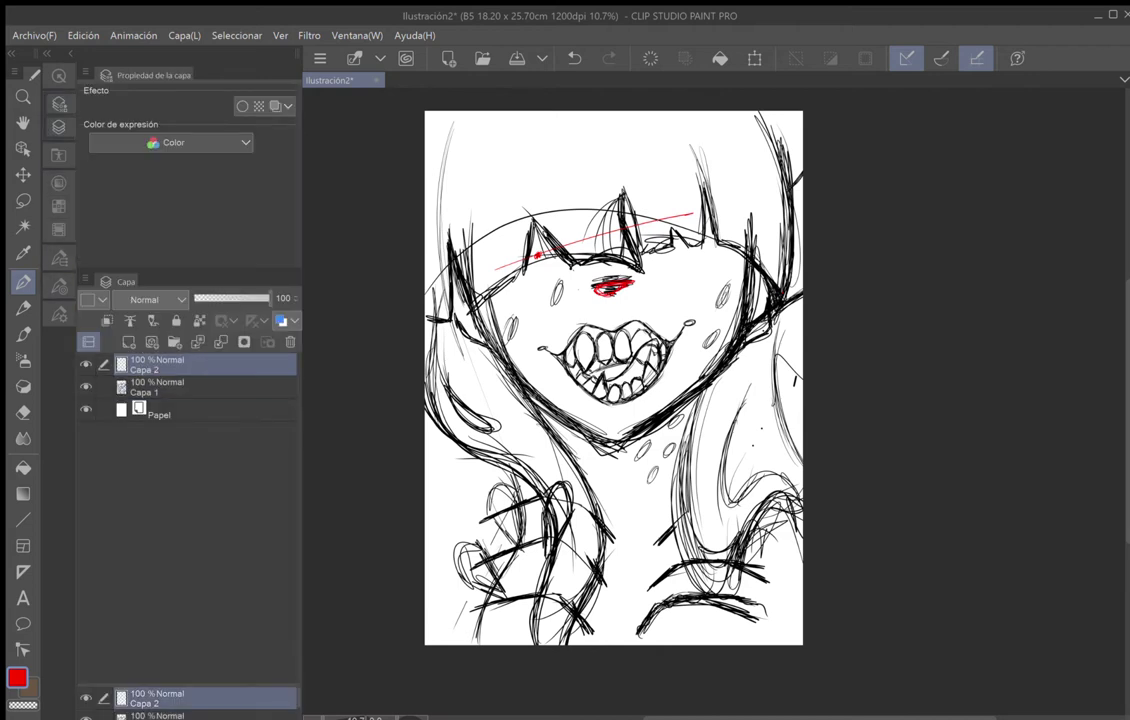
left_click(200, 387)
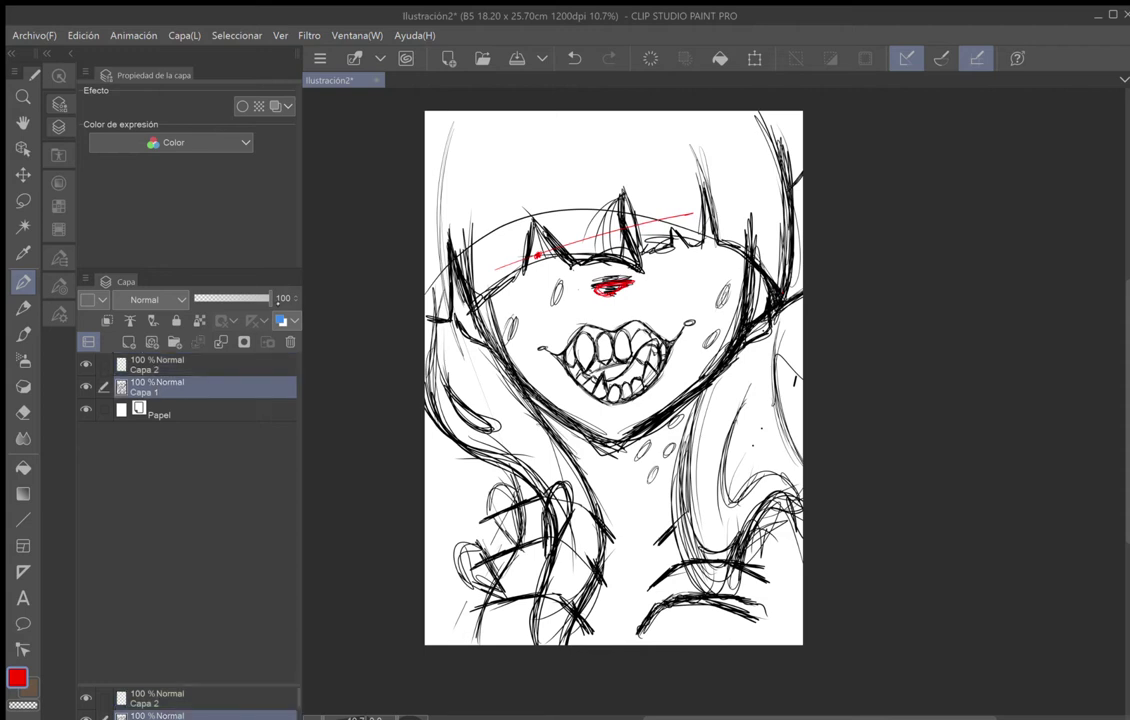
left_click(226, 298)
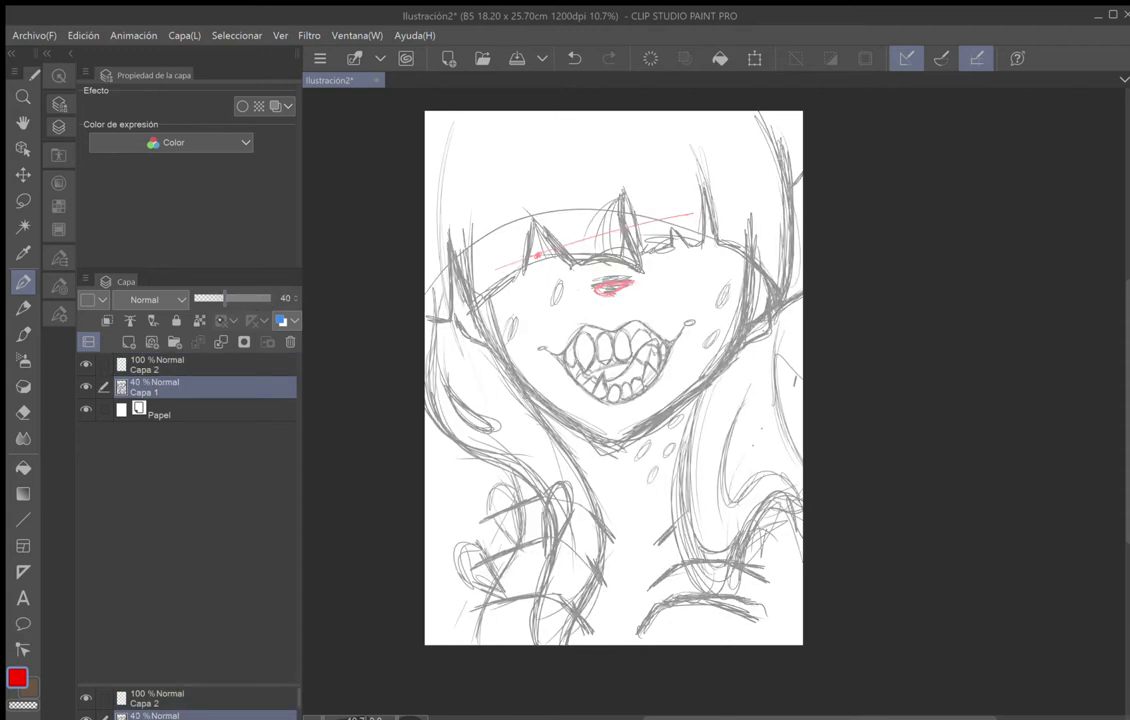
left_click(150, 364)
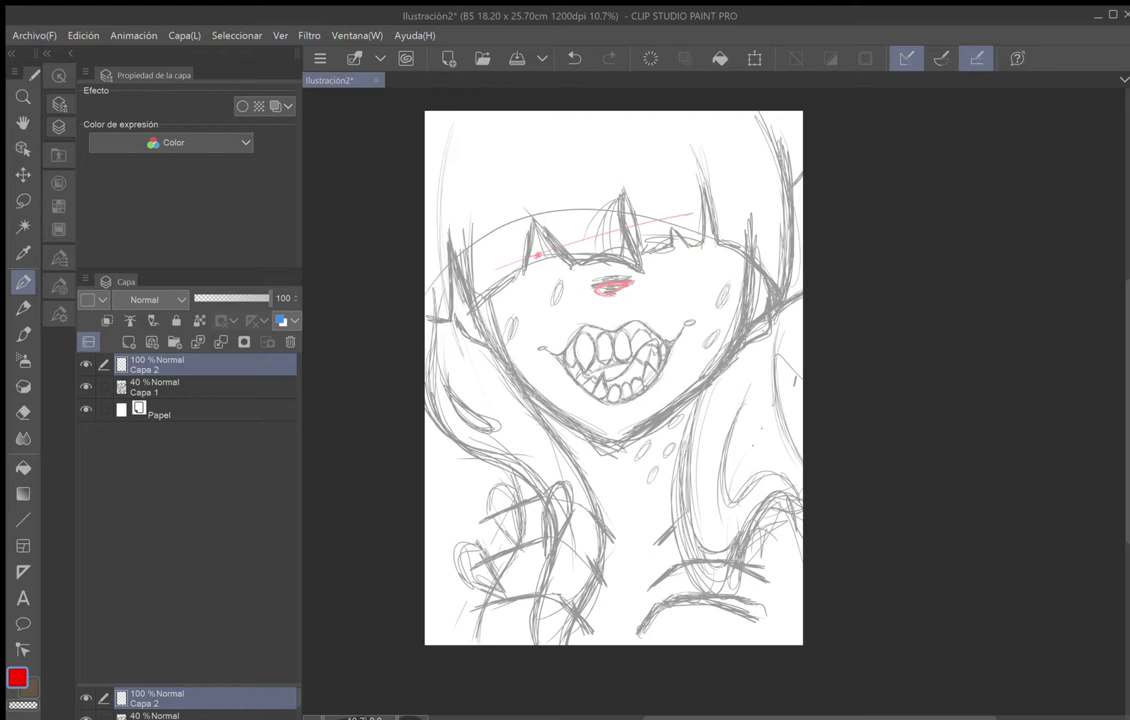
Select the Plumilla con puntas pen and open its brush sizes.
left_click(59, 259)
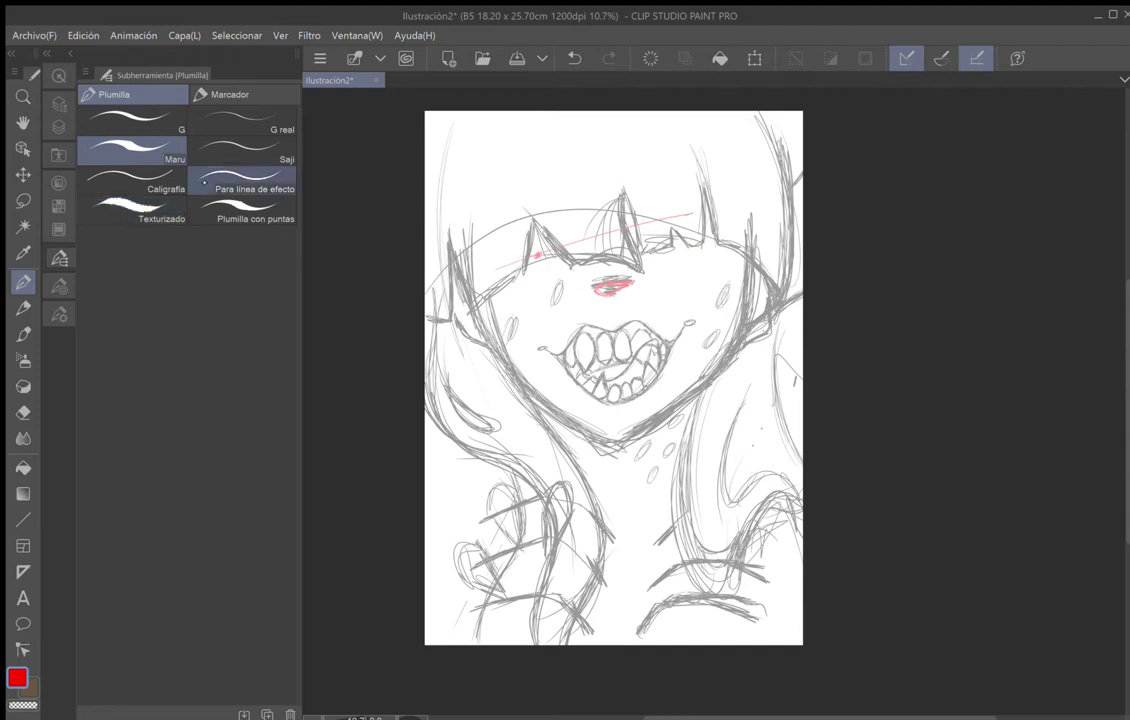
left_click(258, 218)
left_click(59, 285)
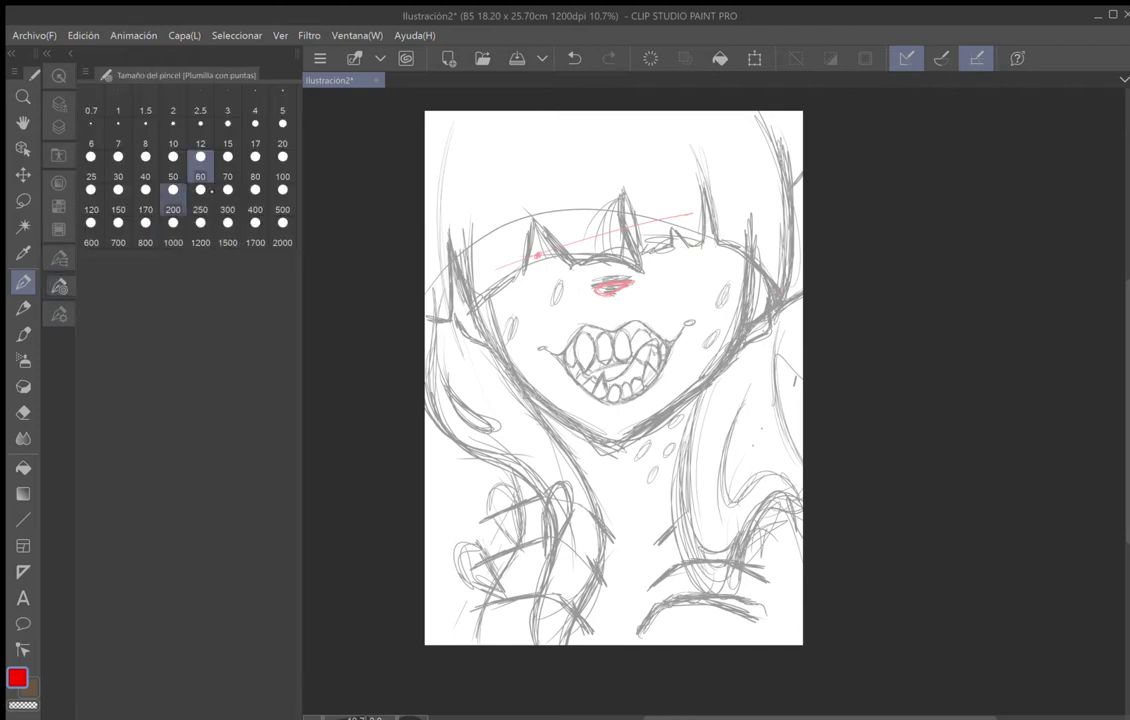
Try freehand test strokes above the fringe, including pen sizes 300 and 170, and undo them.
left_click_drag(542, 193, 697, 178)
left_click(227, 196)
mouse_move(536, 148)
left_mouse_down()
mouse_move(500, 190)
mouse_move(604, 203)
left_mouse_up()
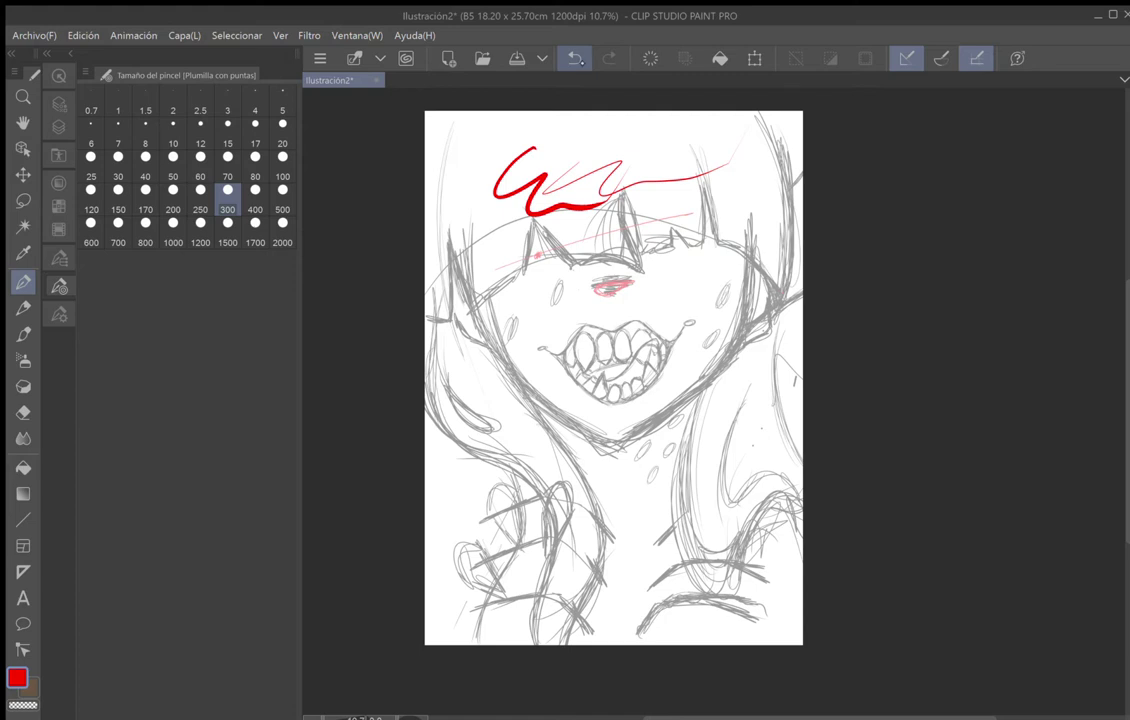
left_click(577, 58)
left_click(577, 58)
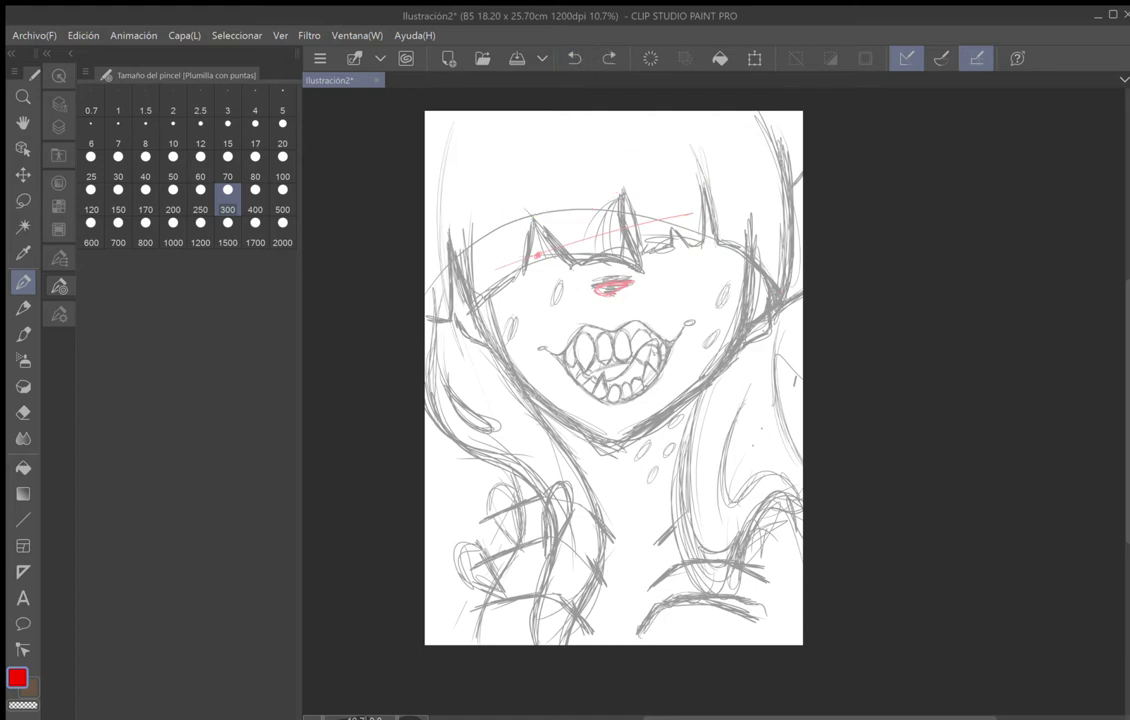
left_click(145, 200)
mouse_move(479, 176)
left_mouse_down()
mouse_move(510, 168)
mouse_move(595, 143)
left_mouse_up()
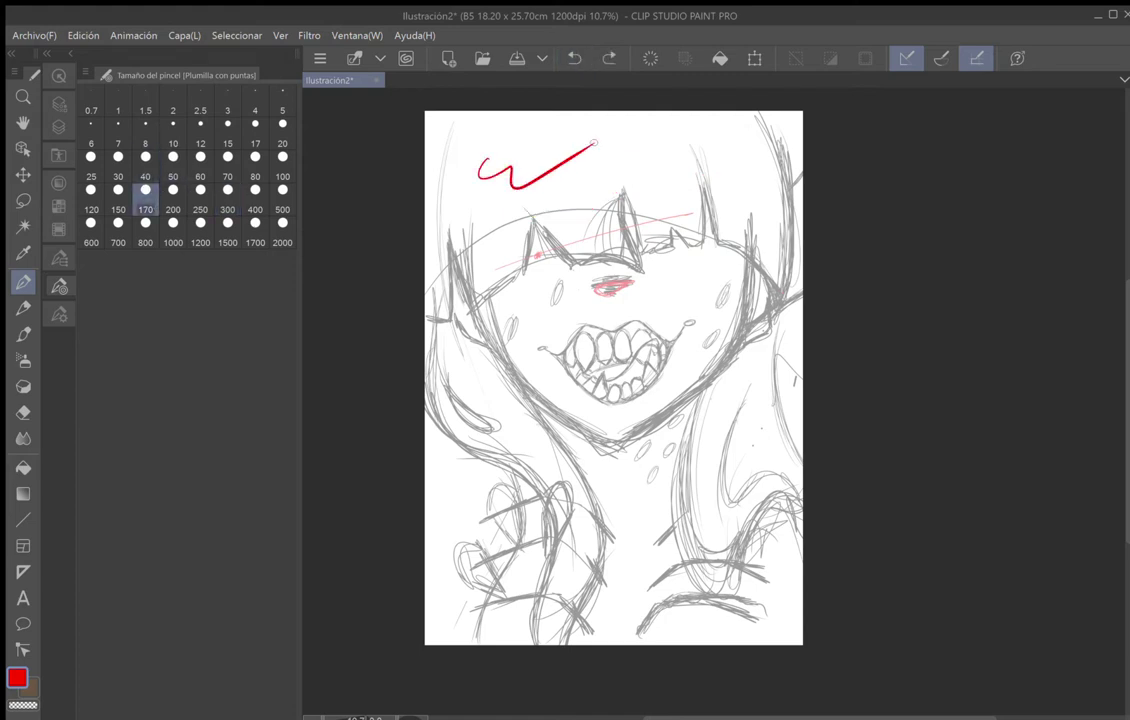
left_click(575, 58)
Set the pen size to 200, undoing a test stroke with it, and choose black as the drawing color.
left_click(174, 200)
left_click(173, 189)
left_click_drag(520, 172, 597, 157)
left_click(575, 58)
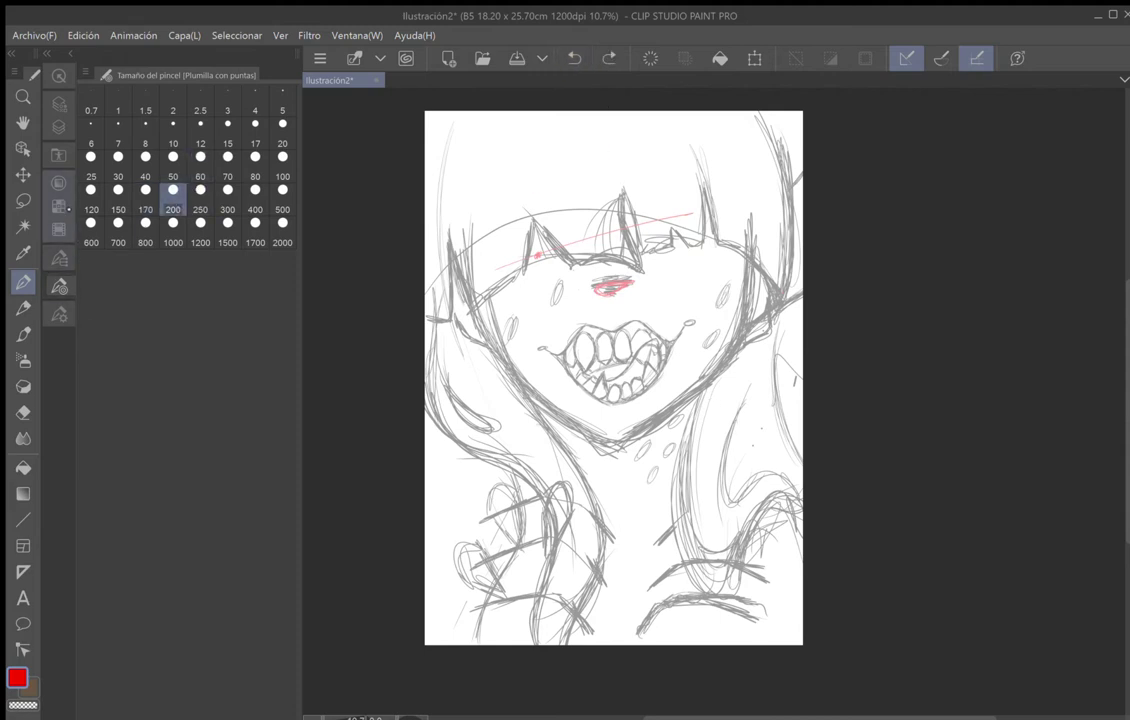
left_click(58, 183)
left_click(91, 263)
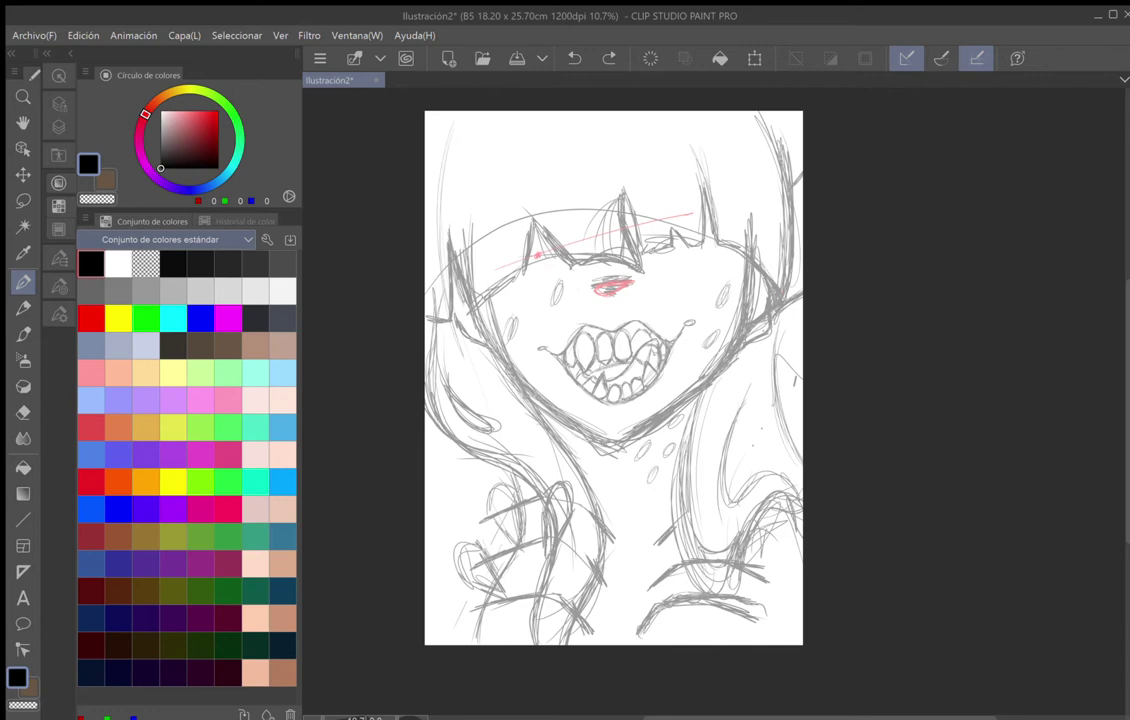
Ink the jawline over the sketch, from the left cheek around the chin and up the right cheek.
scroll(688, 317, "up", 4)
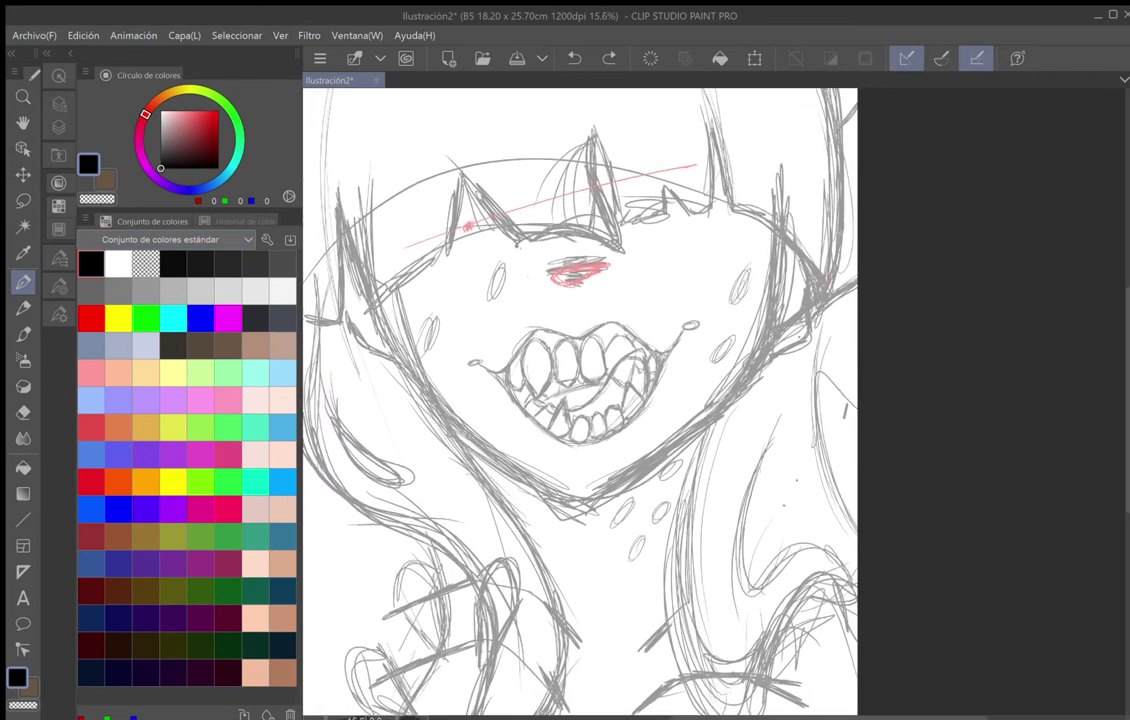
left_click_drag(702, 167, 793, 240)
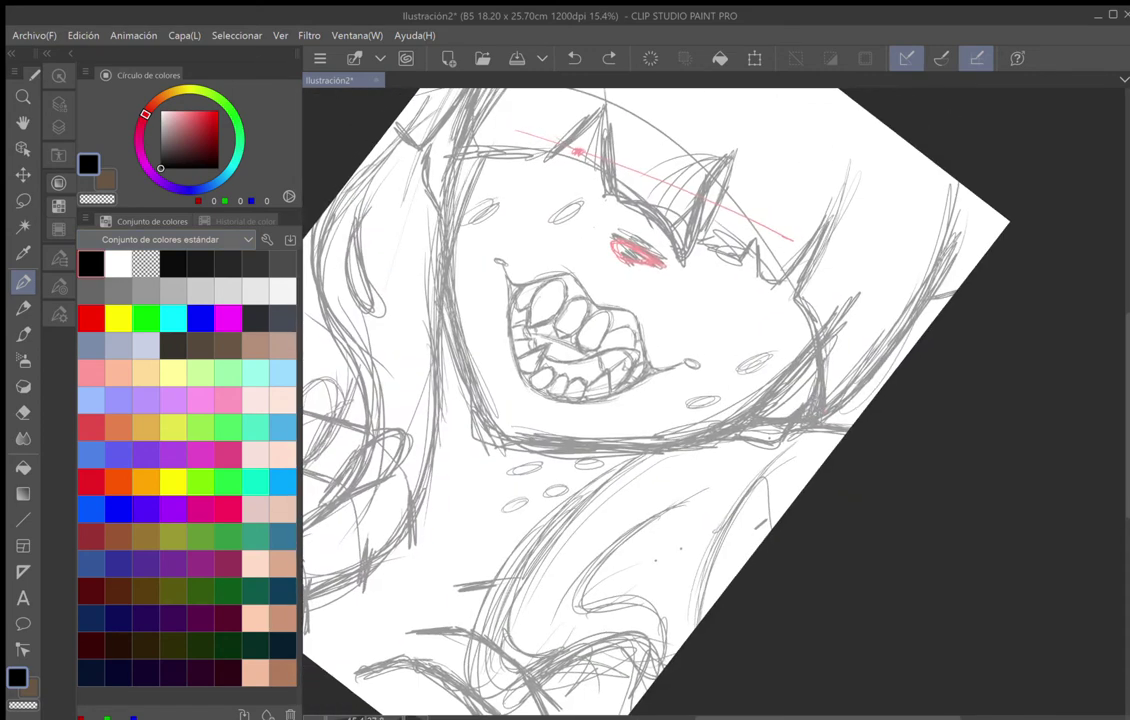
left_click_drag(660, 330, 700, 407)
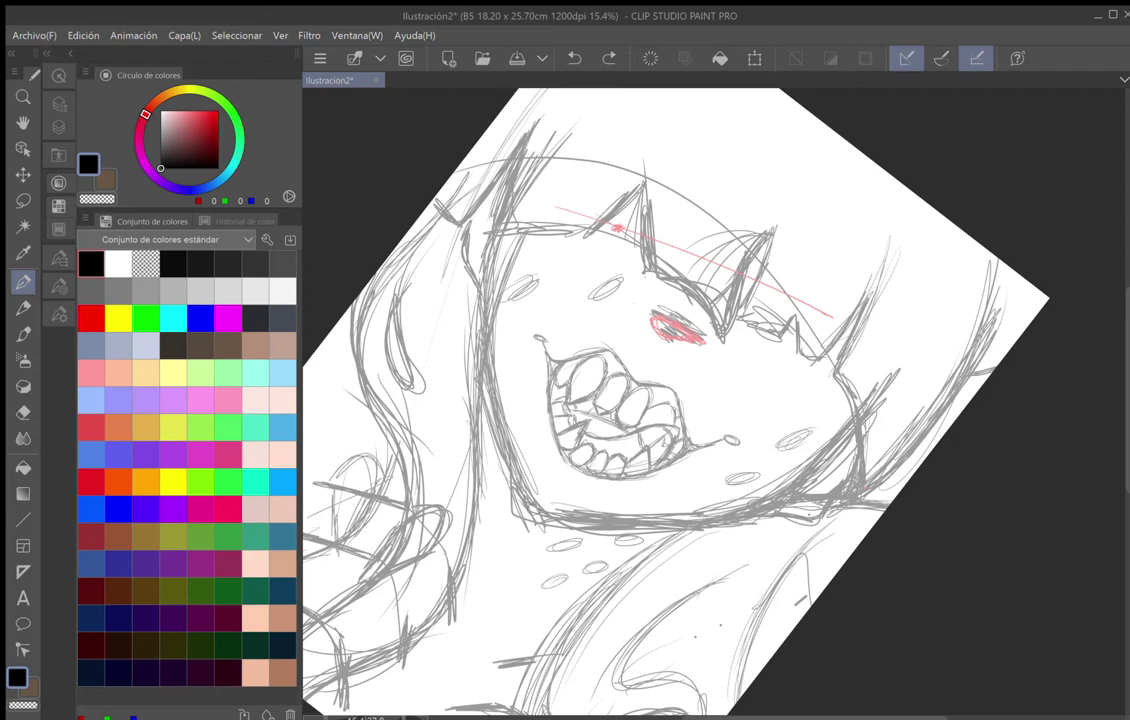
left_click_drag(492, 335, 540, 518)
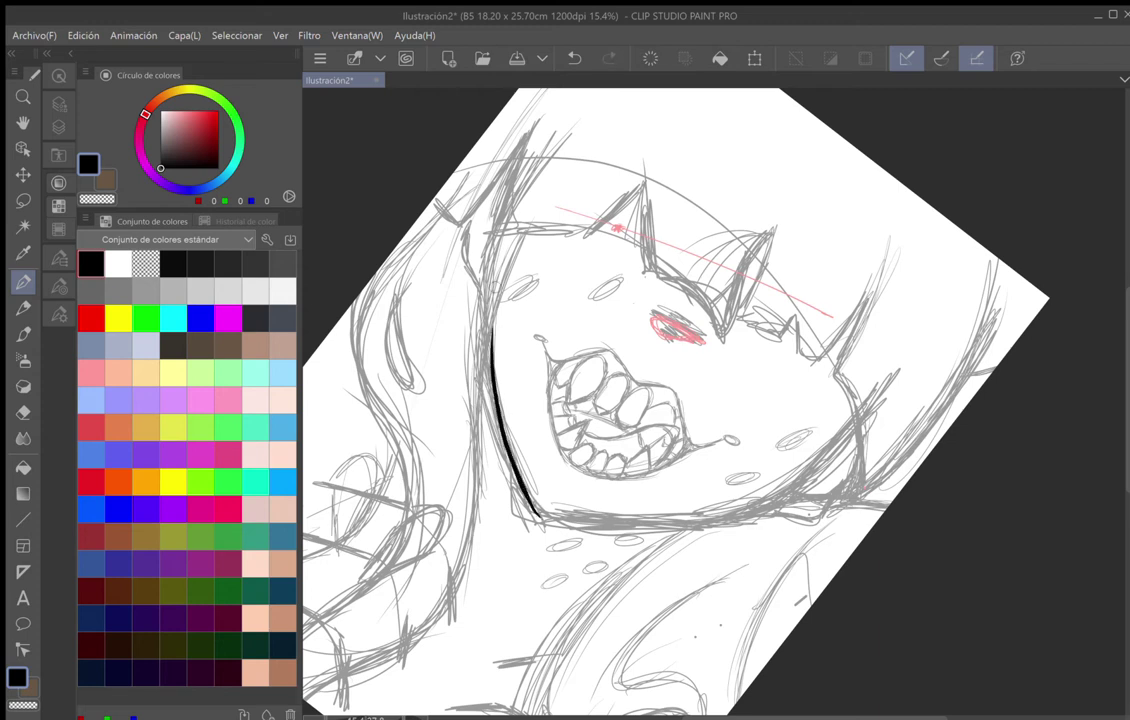
mouse_move(492, 310)
left_mouse_down()
mouse_move(539, 516)
mouse_move(494, 324)
mouse_move(472, 425)
left_mouse_up()
left_click_drag(634, 457, 460, 425)
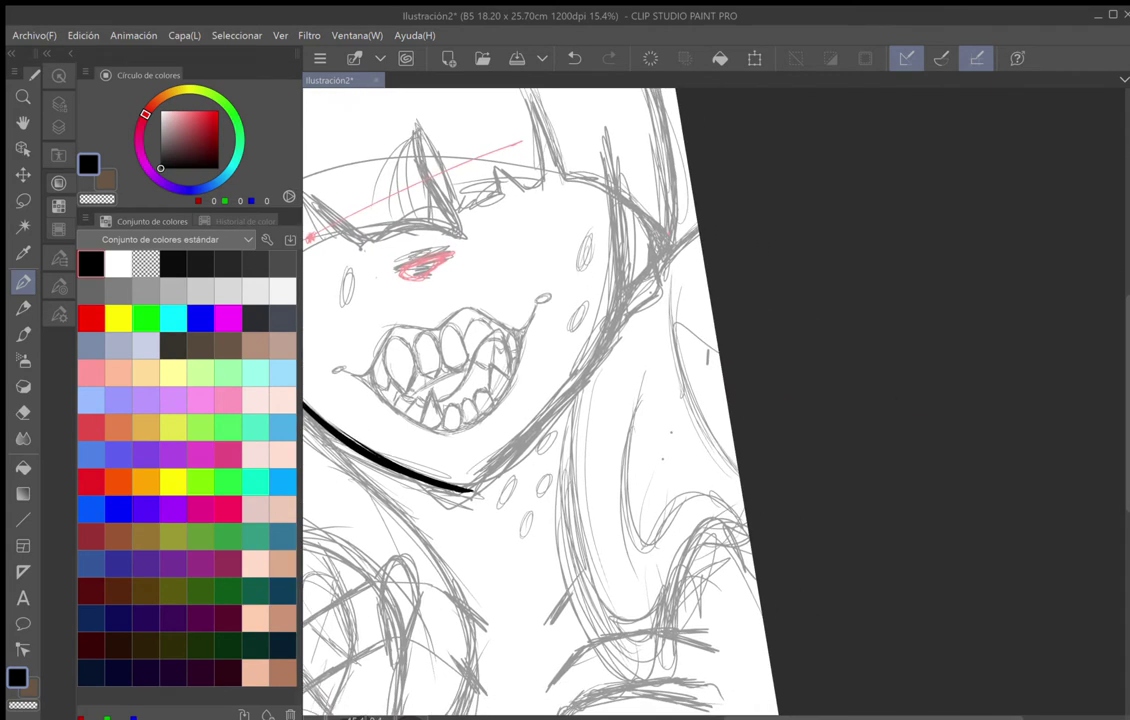
left_click_drag(468, 490, 617, 305)
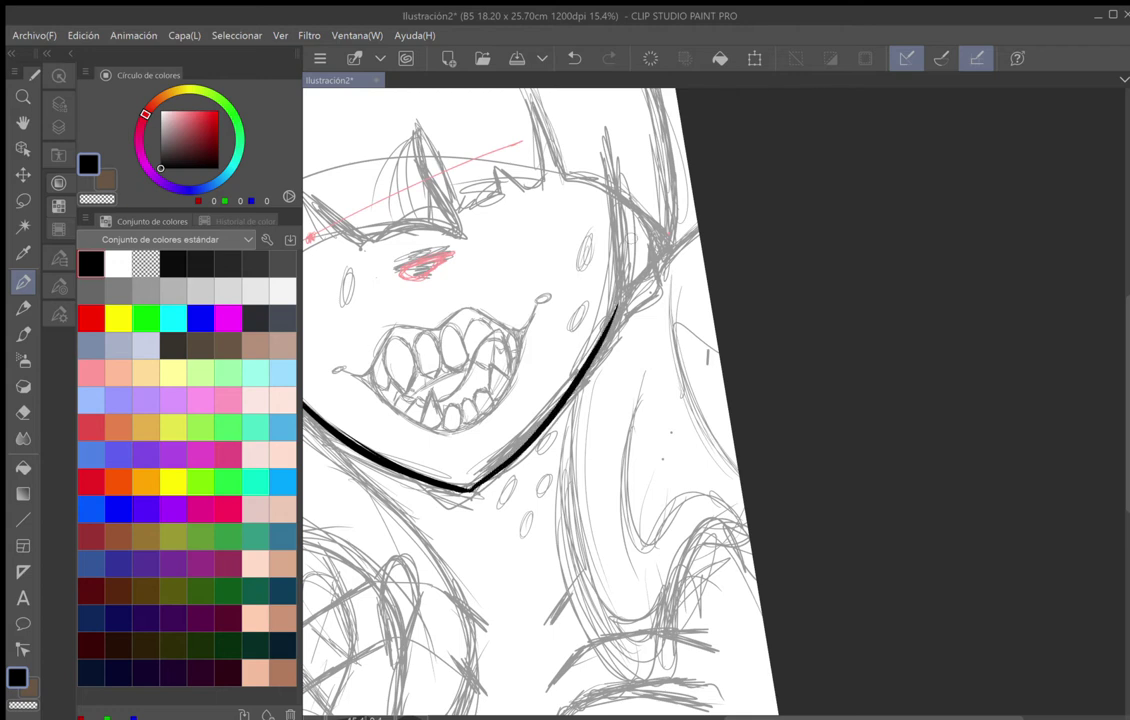
left_click_drag(615, 308, 629, 218)
Ink the ear on the right side of the face, the hair tips beside it and the fringe edge above.
left_click_drag(622, 300, 658, 235)
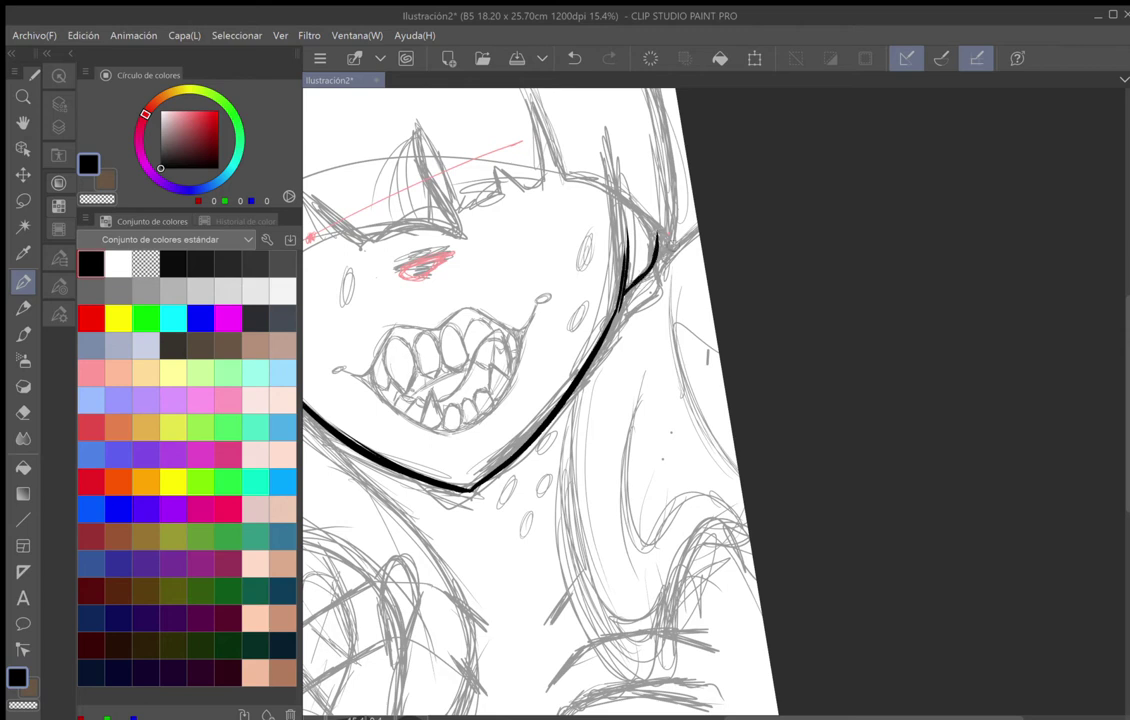
mouse_move(658, 232)
left_mouse_down()
mouse_move(670, 255)
mouse_move(671, 202)
mouse_move(677, 250)
mouse_move(676, 160)
left_mouse_up()
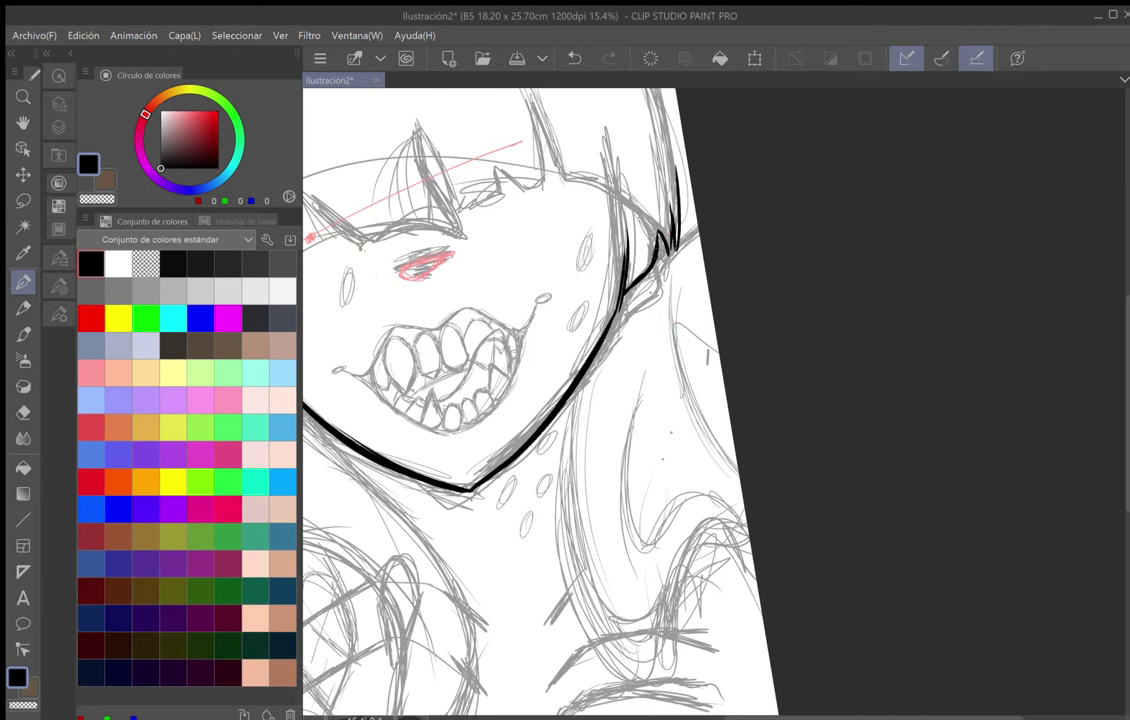
left_click_drag(669, 246, 699, 216)
mouse_move(570, 178)
left_mouse_down()
mouse_move(654, 215)
mouse_move(668, 252)
left_mouse_up()
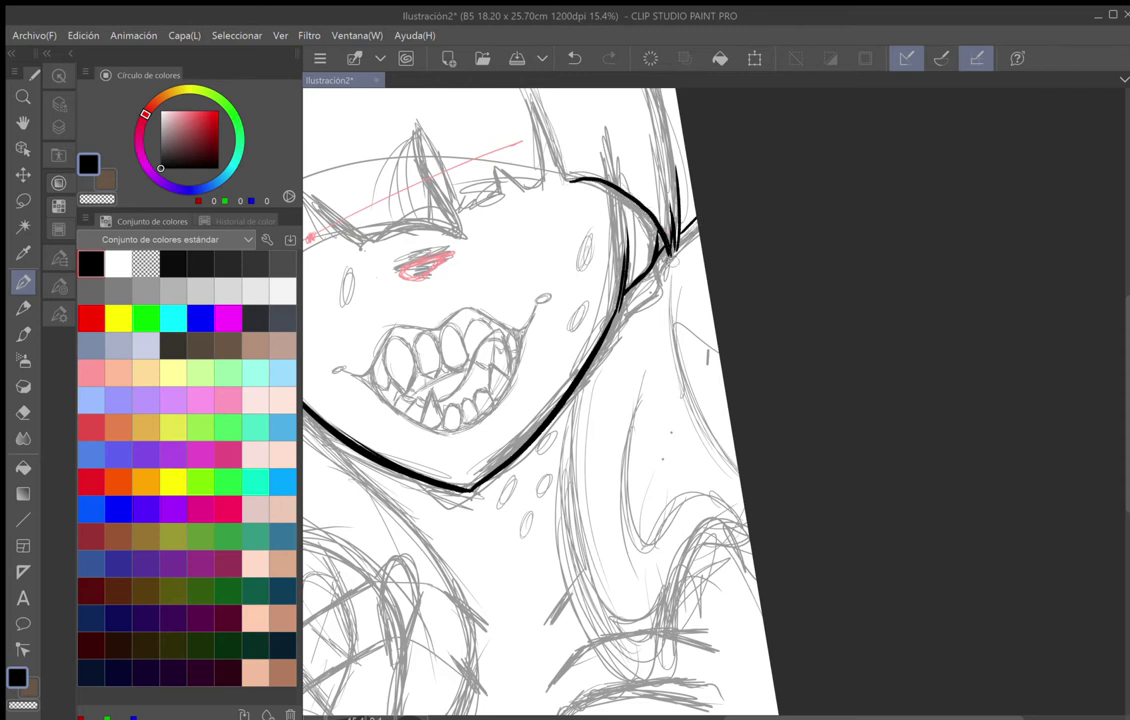
Ink the pointed fringe locks across the forehead, working from the right side to the left edge of the page.
mouse_move(656, 172)
left_mouse_down()
mouse_move(719, 242)
mouse_move(803, 286)
left_mouse_up()
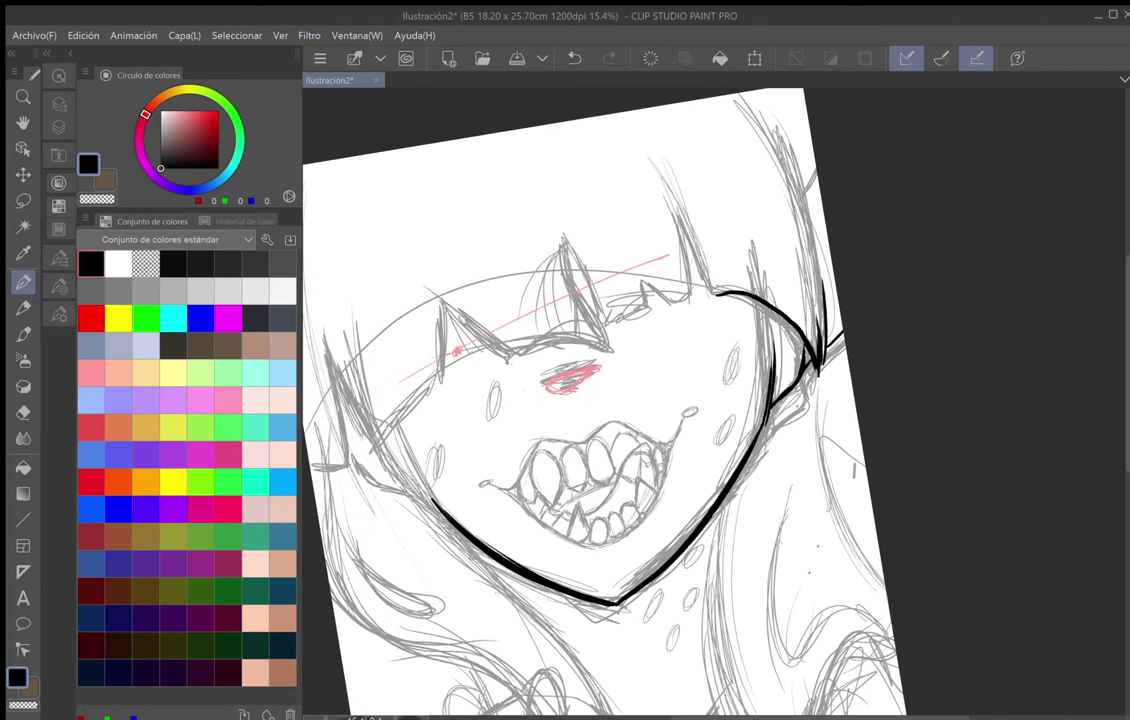
mouse_move(692, 294)
left_mouse_down()
mouse_move(657, 201)
mouse_move(677, 221)
left_mouse_up()
mouse_move(691, 293)
left_mouse_down()
mouse_move(641, 280)
mouse_move(605, 320)
mouse_move(609, 350)
left_mouse_up()
left_click_drag(560, 238, 608, 346)
left_click_drag(568, 250, 615, 354)
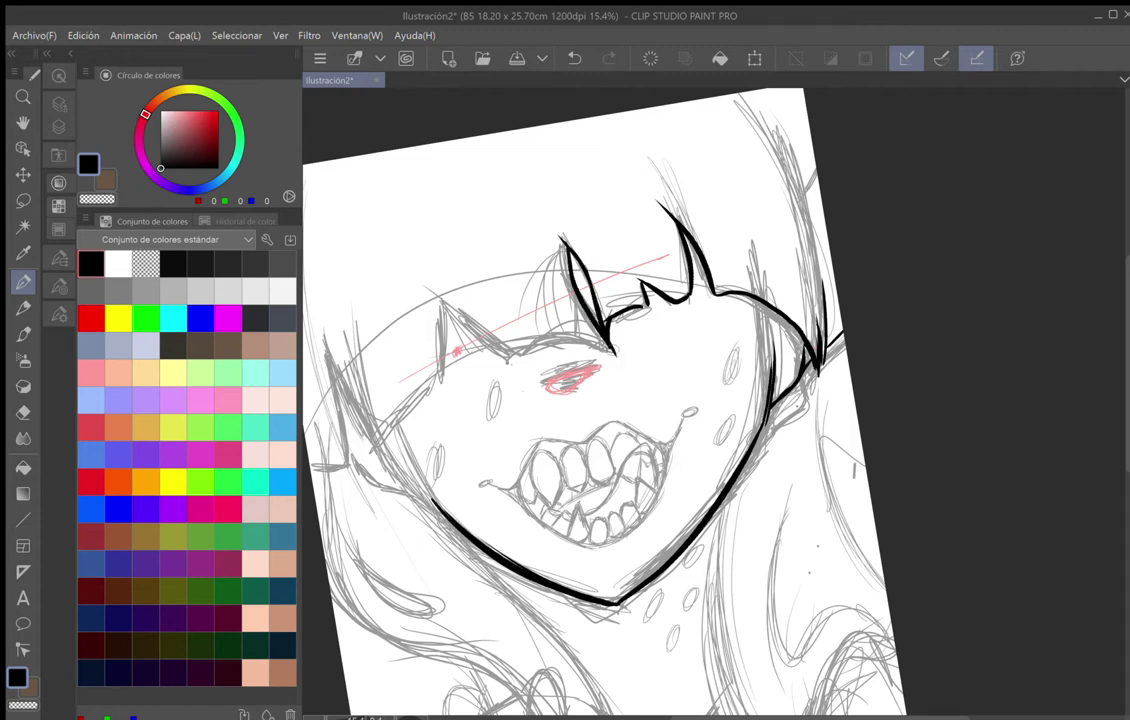
mouse_move(566, 320)
left_mouse_down()
mouse_move(577, 341)
mouse_move(527, 352)
mouse_move(445, 304)
mouse_move(443, 382)
mouse_move(385, 467)
mouse_move(338, 376)
mouse_move(335, 472)
mouse_move(311, 478)
left_mouse_up()
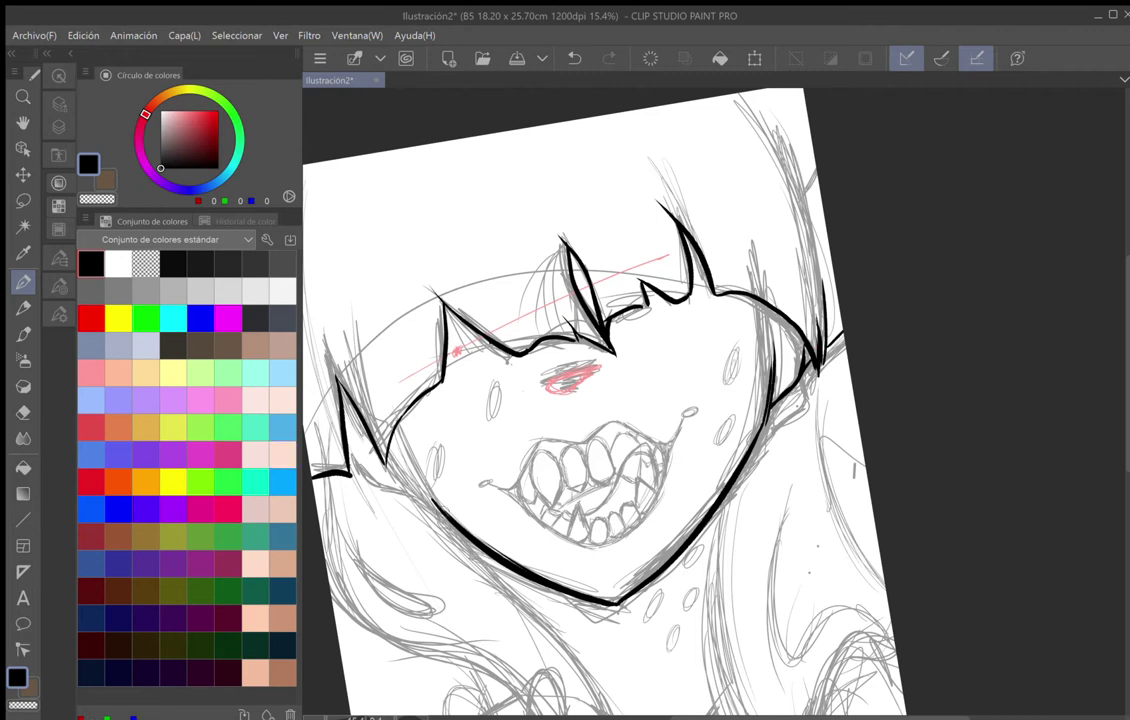
Ink the upper left jaw and the long hair contour running from it down to the page's lower edge.
left_click_drag(398, 428, 467, 551)
mouse_move(405, 436)
left_mouse_down()
mouse_move(453, 527)
mouse_move(589, 665)
left_mouse_up()
left_click_drag(523, 390, 525, 150)
mouse_move(503, 363)
left_mouse_down()
mouse_move(545, 418)
mouse_move(593, 653)
left_mouse_up()
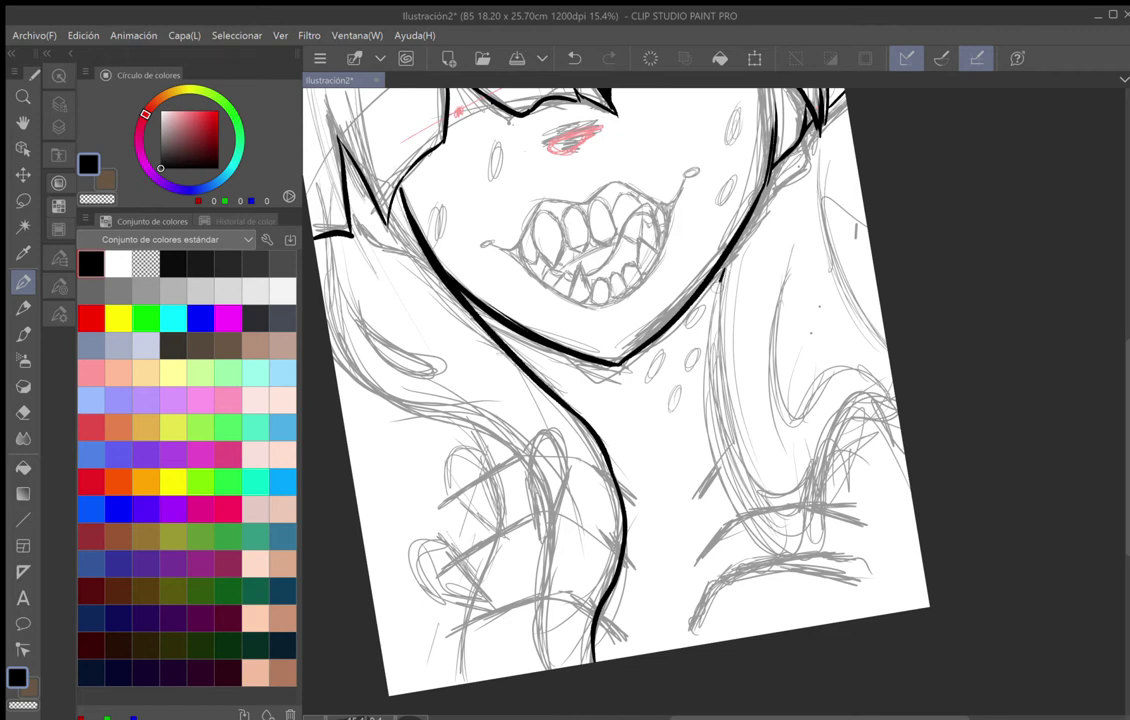
Ink the right hair lock's outer contour, its inner curl lines and the strand at the page's right edge.
mouse_move(719, 303)
left_mouse_down()
mouse_move(801, 538)
mouse_move(900, 440)
left_mouse_up()
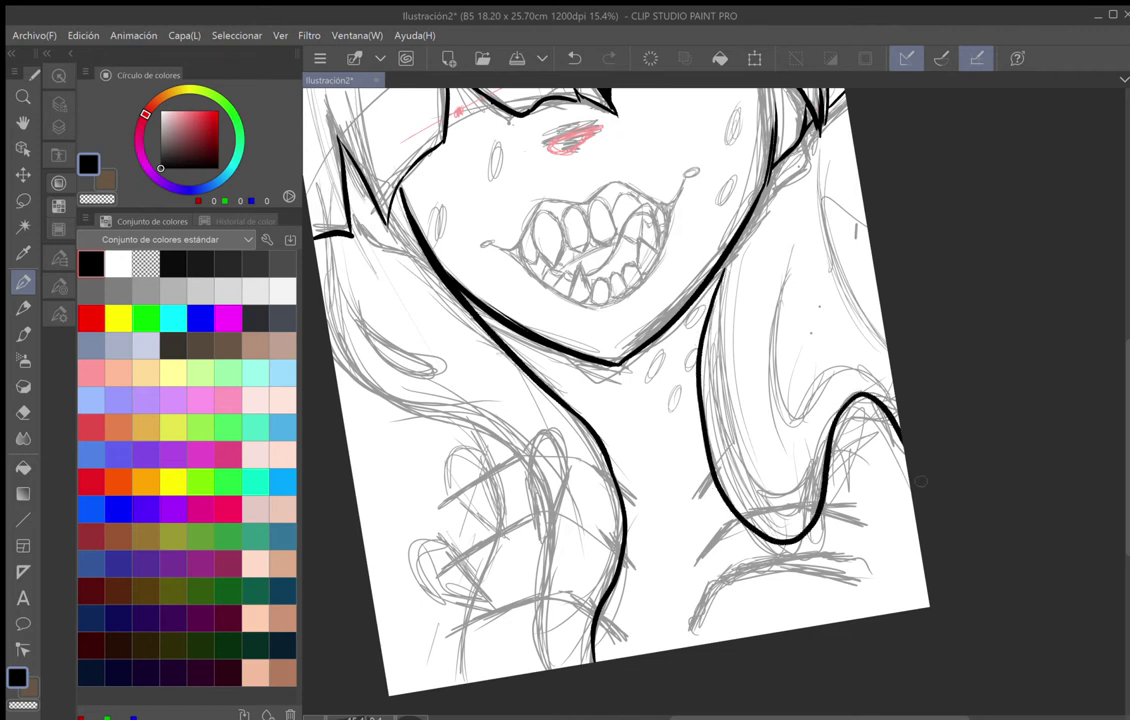
left_click_drag(742, 468, 806, 490)
mouse_move(803, 425)
left_mouse_down()
mouse_move(765, 325)
mouse_move(773, 256)
mouse_move(816, 396)
left_mouse_up()
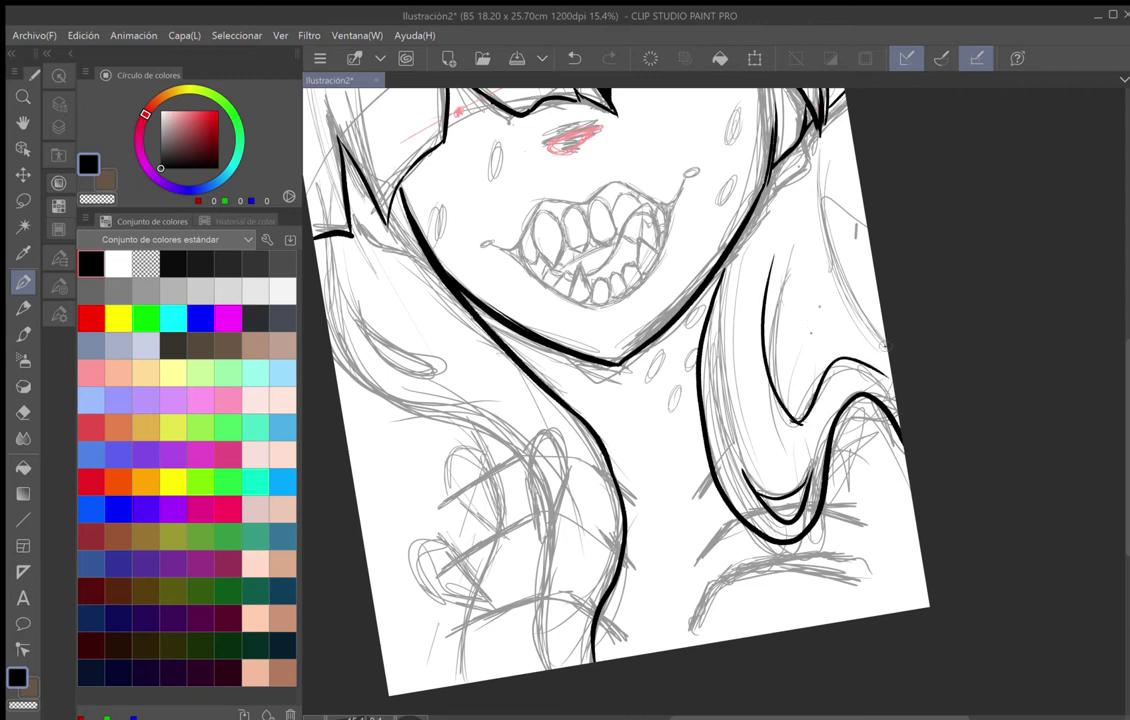
left_click_drag(808, 178, 885, 345)
Ink the outer hair contour at the upper right of the head and the short line branching off it.
mouse_move(700, 250)
left_mouse_down()
mouse_move(564, 474)
mouse_move(595, 496)
mouse_move(588, 527)
left_mouse_up()
left_click_drag(651, 148, 712, 400)
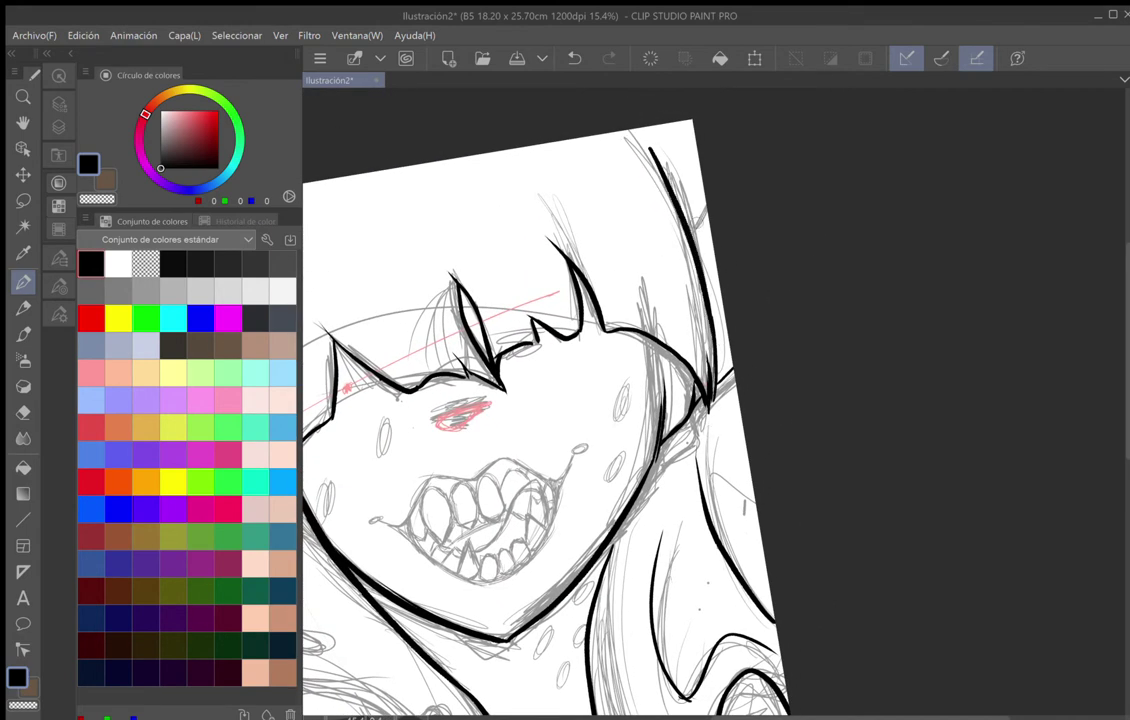
left_click_drag(695, 240, 707, 222)
Ink the small oval freckles on both cheeks and fill the nose with dense black strokes.
left_click_drag(623, 450, 623, 458)
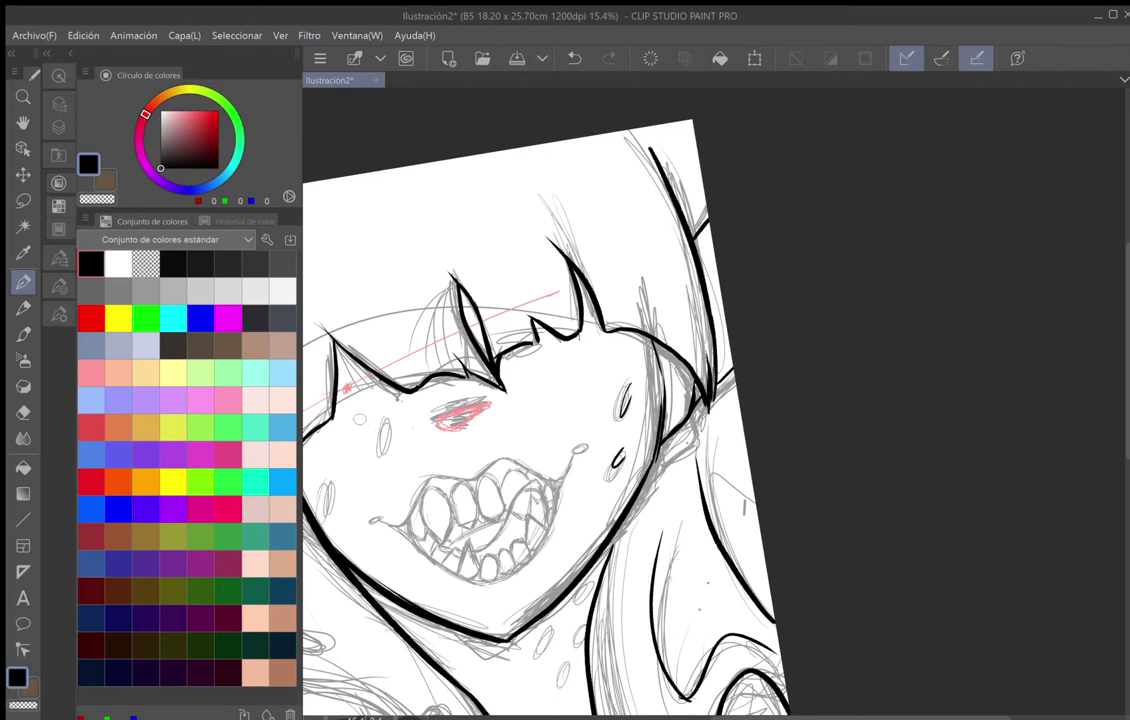
left_click_drag(375, 432, 389, 446)
left_click_drag(385, 426, 388, 447)
mouse_move(329, 481)
left_mouse_down()
mouse_move(326, 505)
mouse_move(507, 413)
mouse_move(544, 482)
left_mouse_up()
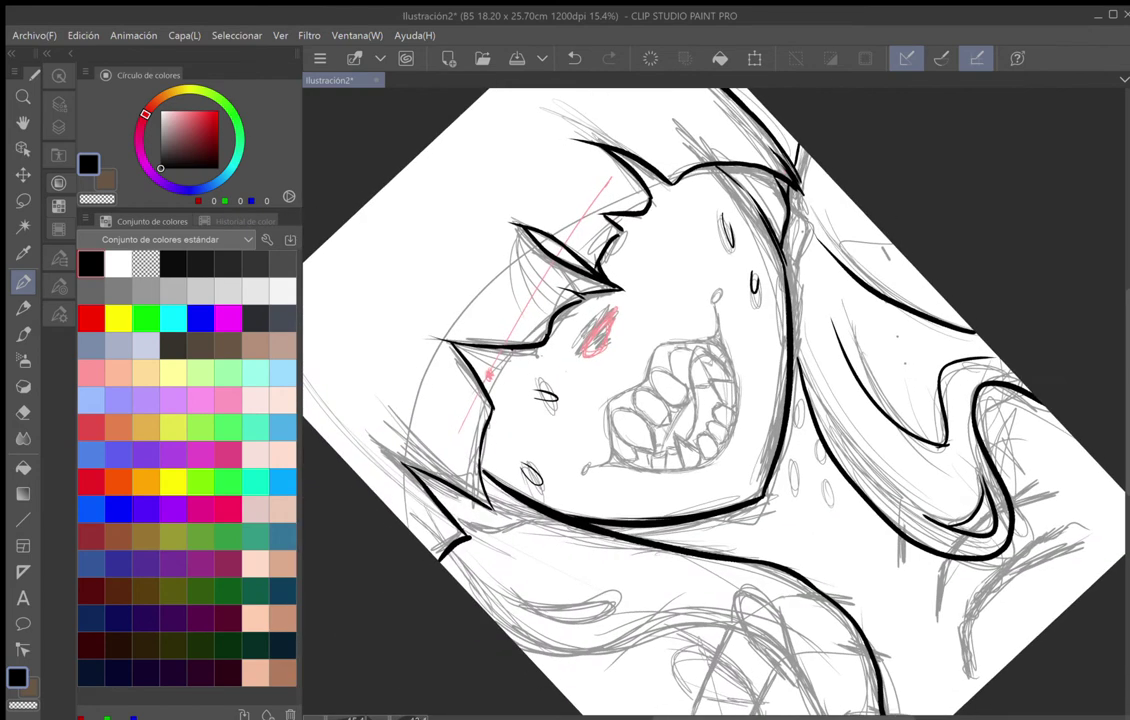
mouse_move(586, 349)
left_mouse_down()
mouse_move(612, 317)
mouse_move(610, 335)
mouse_move(607, 322)
left_mouse_up()
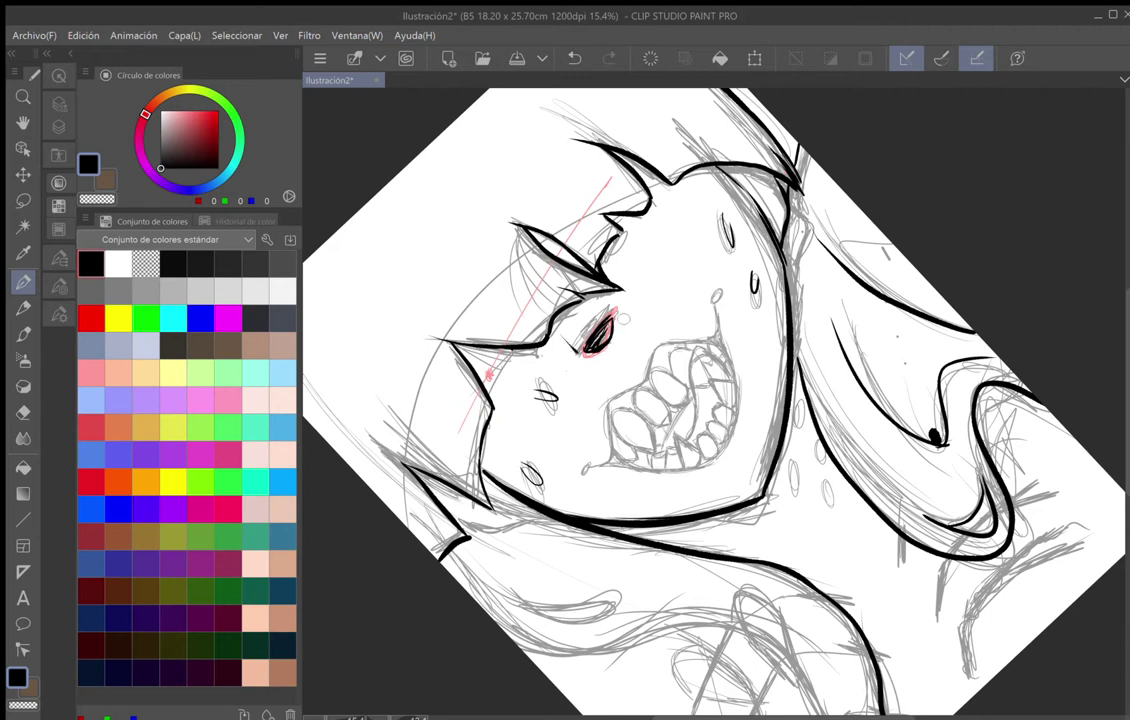
left_click_drag(588, 352, 608, 317)
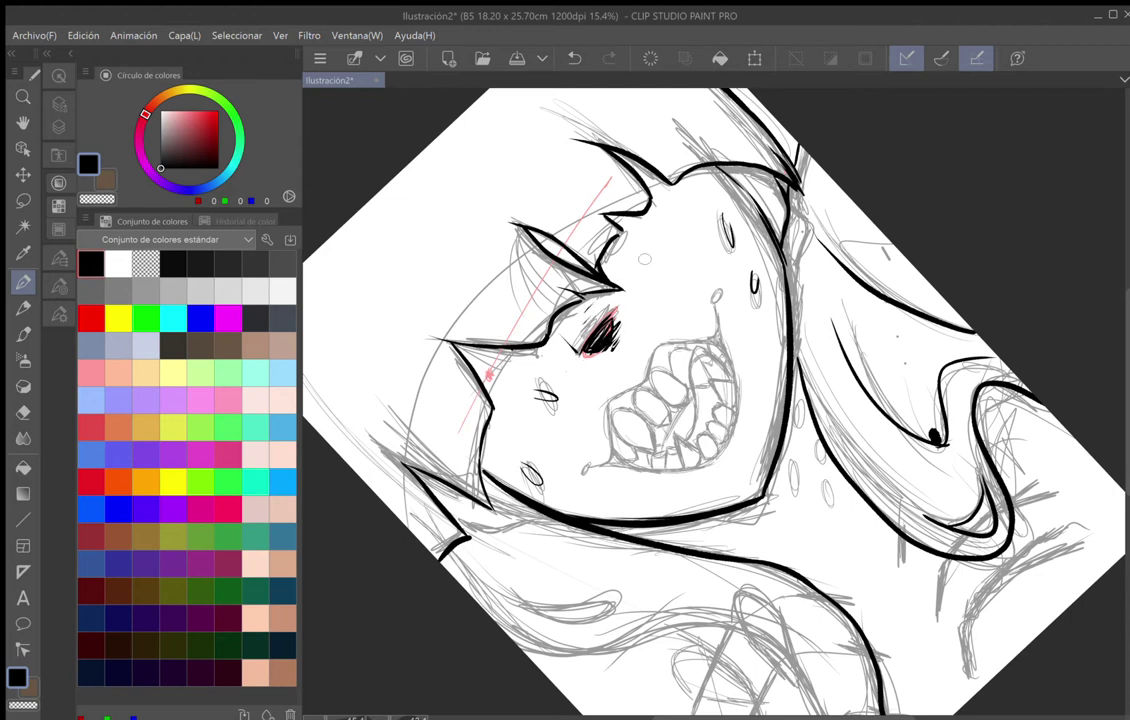
Erase the stray black blot at the tip of the right hair lock's inner curl.
left_click_drag(645, 259, 567, 213)
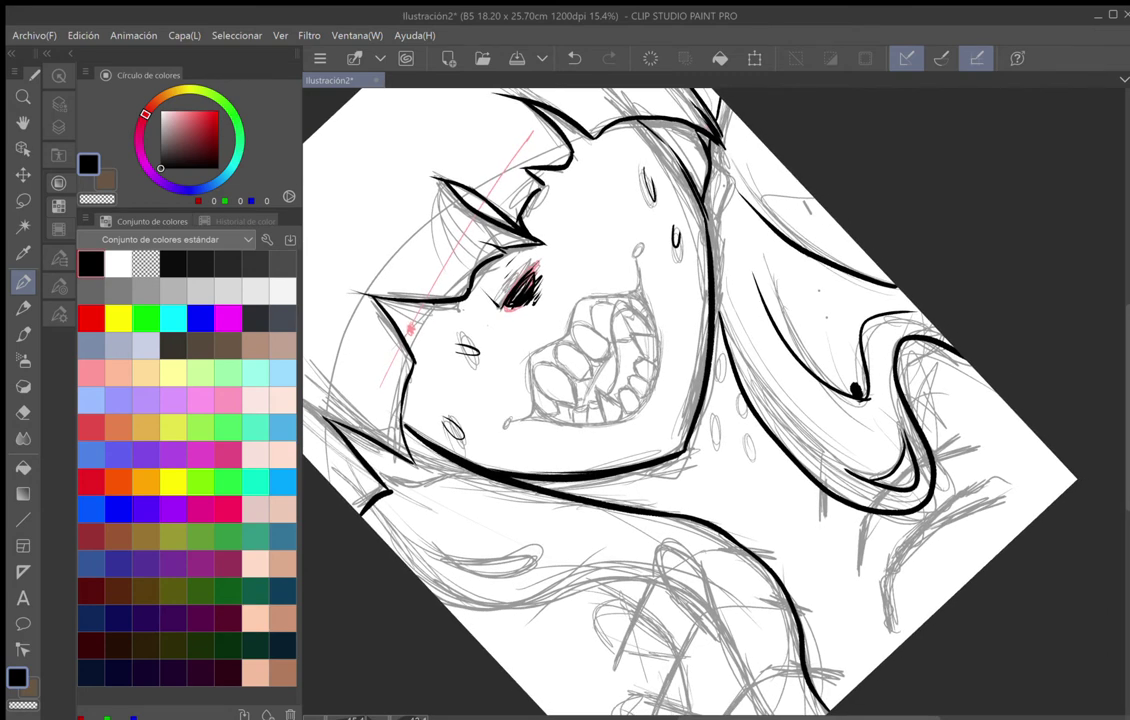
key("e")
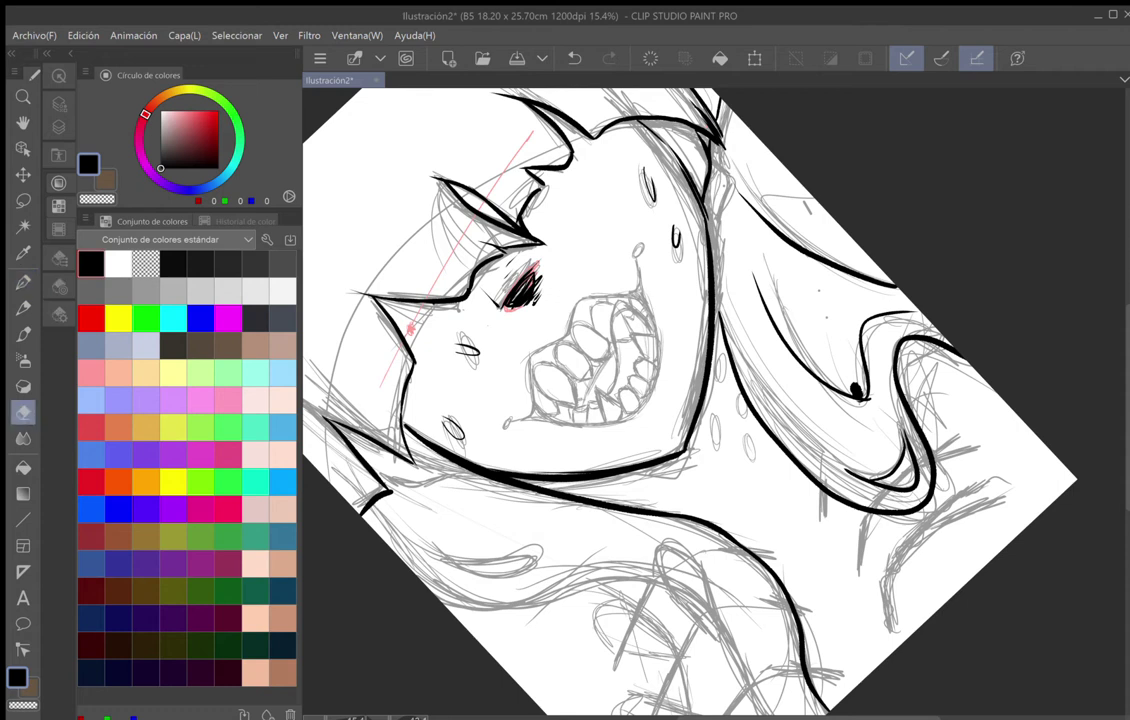
left_click_drag(855, 386, 862, 393)
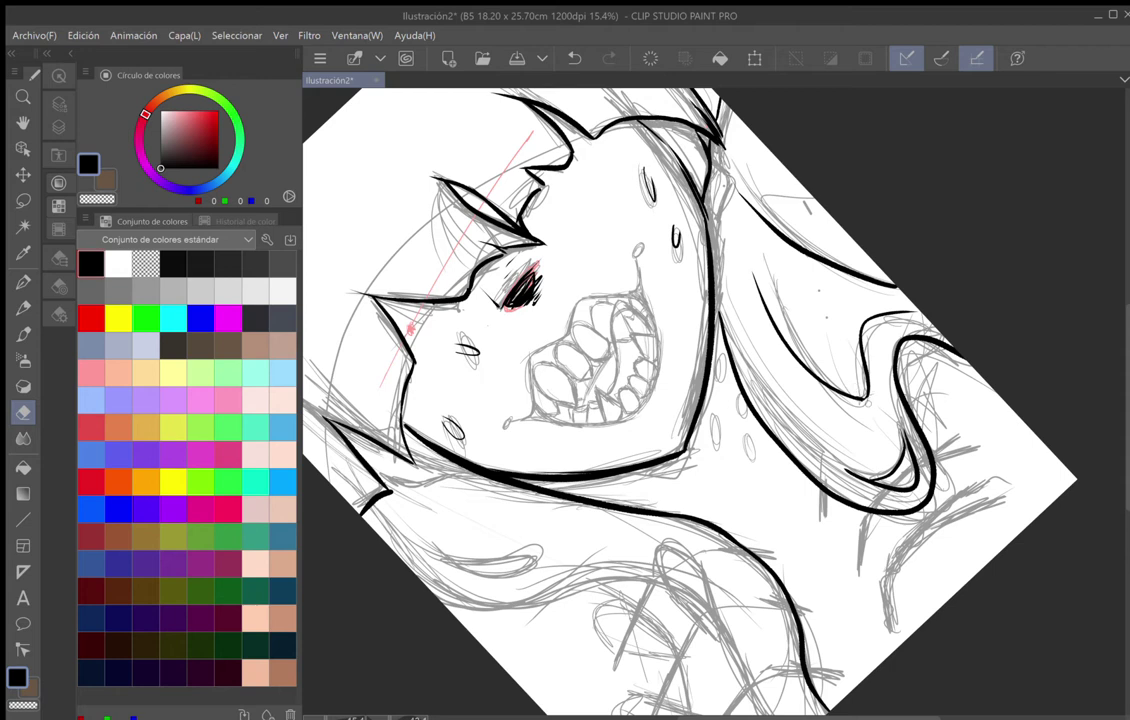
Ink the left hair lock's inner curl, its outer contour and the strand running down to the page's lower edge.
key("p")
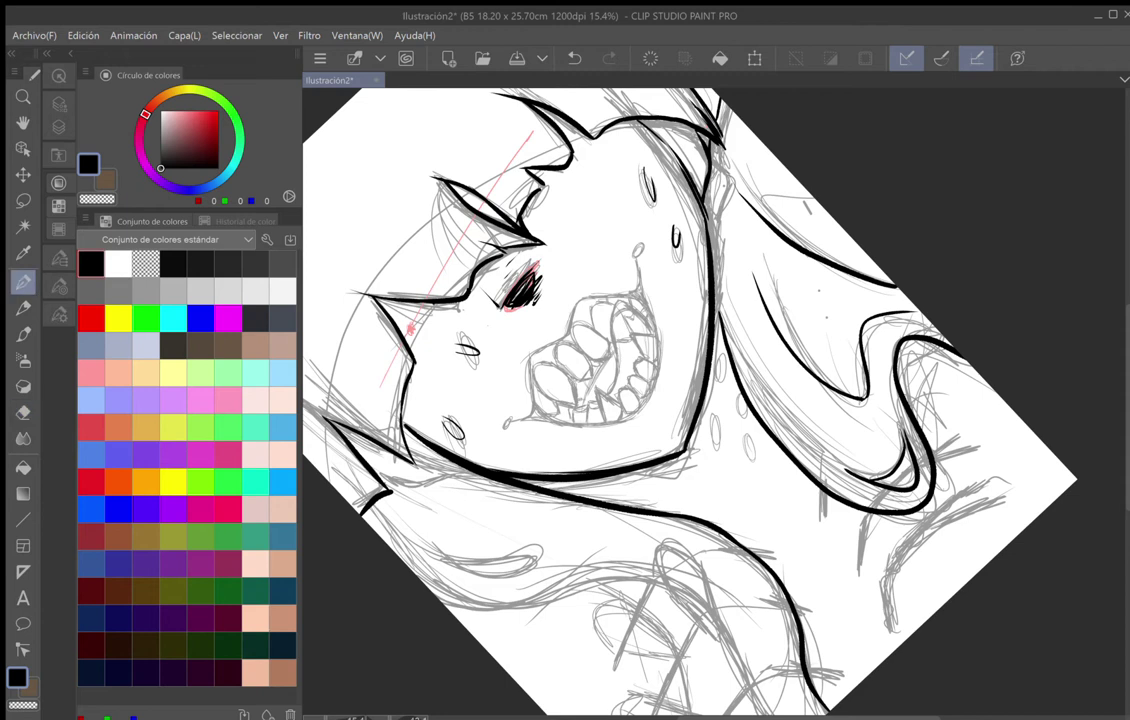
left_click_drag(850, 592, 613, 566)
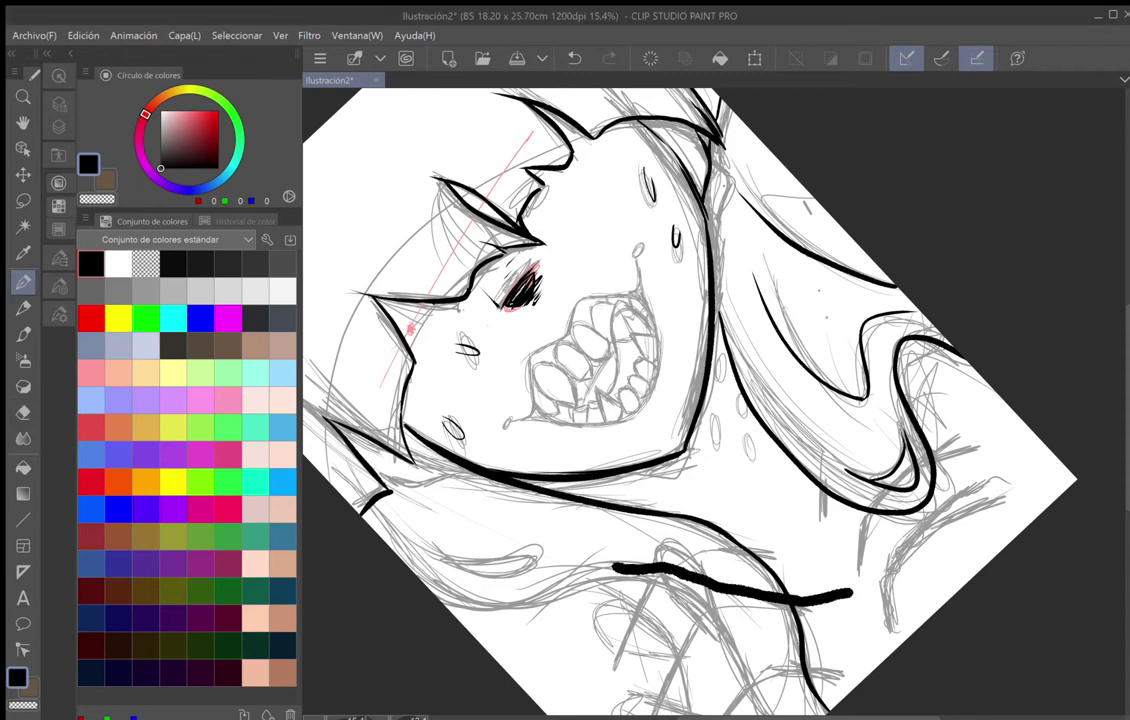
key("ctrl+z")
key("ctrl+at")
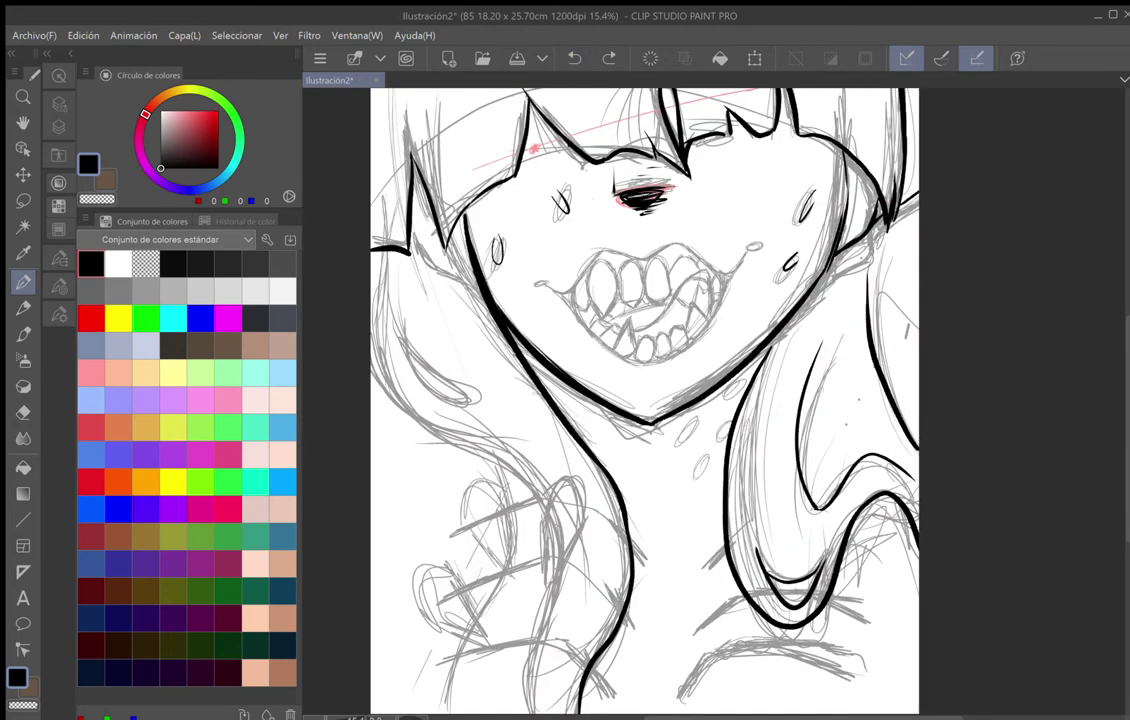
mouse_move(402, 338)
left_mouse_down()
mouse_move(421, 380)
mouse_move(397, 304)
left_mouse_up()
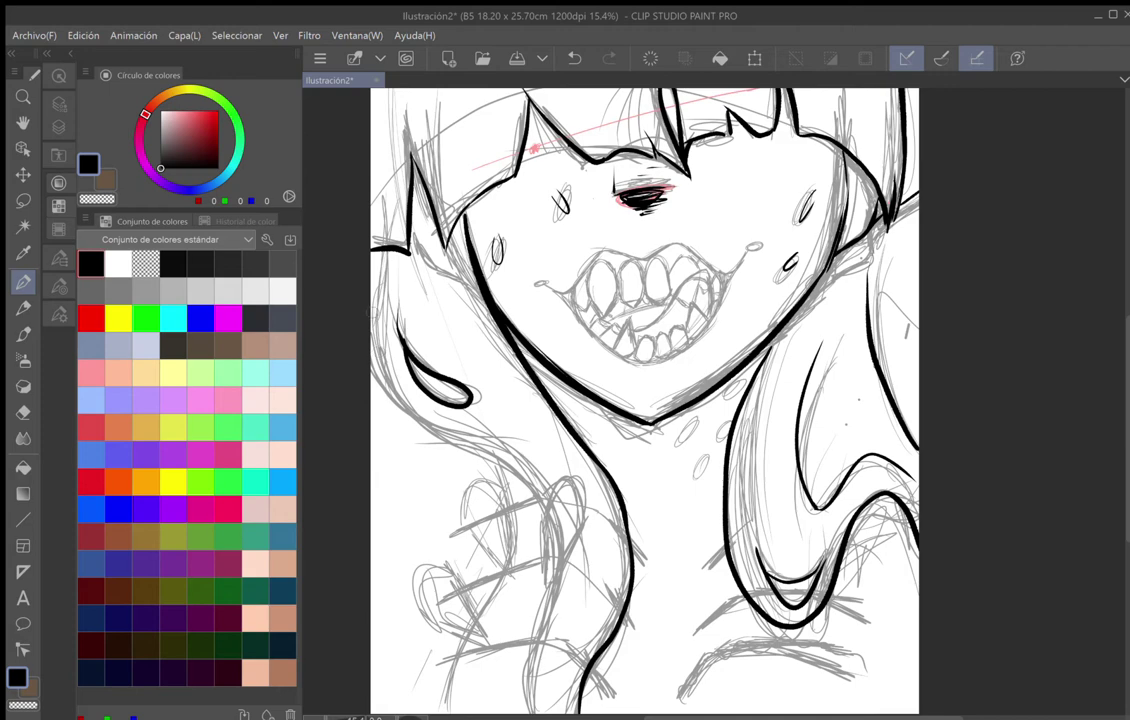
left_click_drag(455, 436, 372, 367)
mouse_move(522, 497)
left_mouse_down()
mouse_move(552, 600)
mouse_move(526, 526)
mouse_move(526, 392)
mouse_move(537, 420)
mouse_move(520, 488)
left_mouse_up()
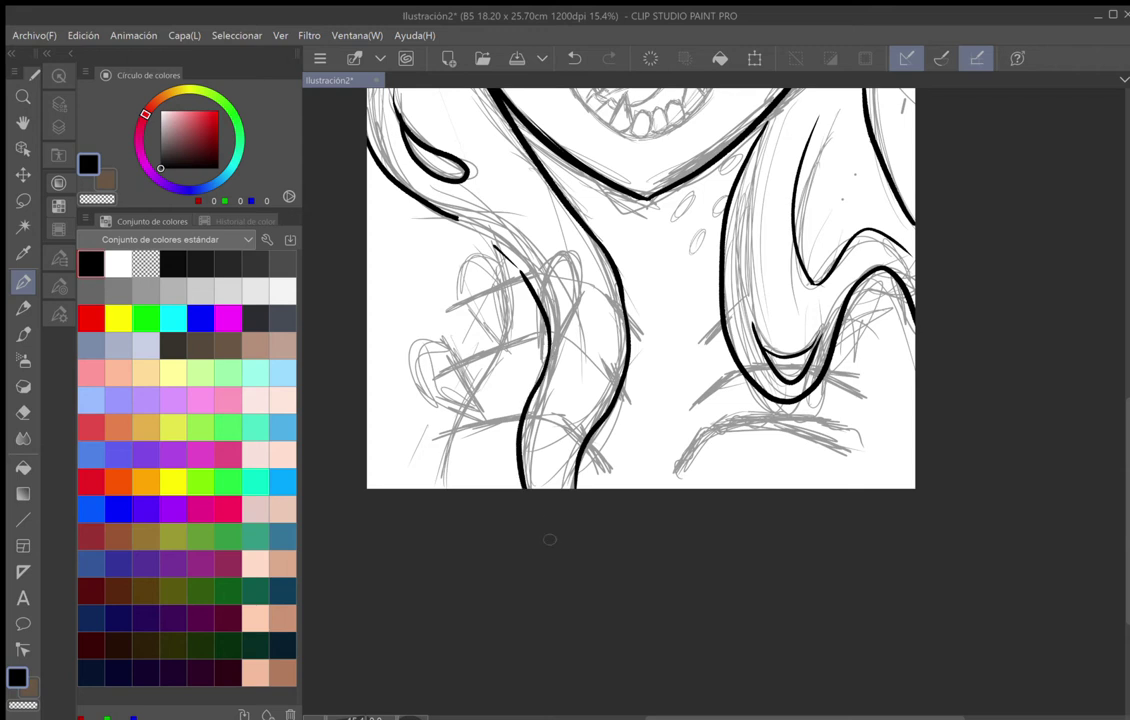
Ink the two remaining strands at the page's lower left and a short inner line along the right hair lock.
left_click_drag(497, 250, 436, 567)
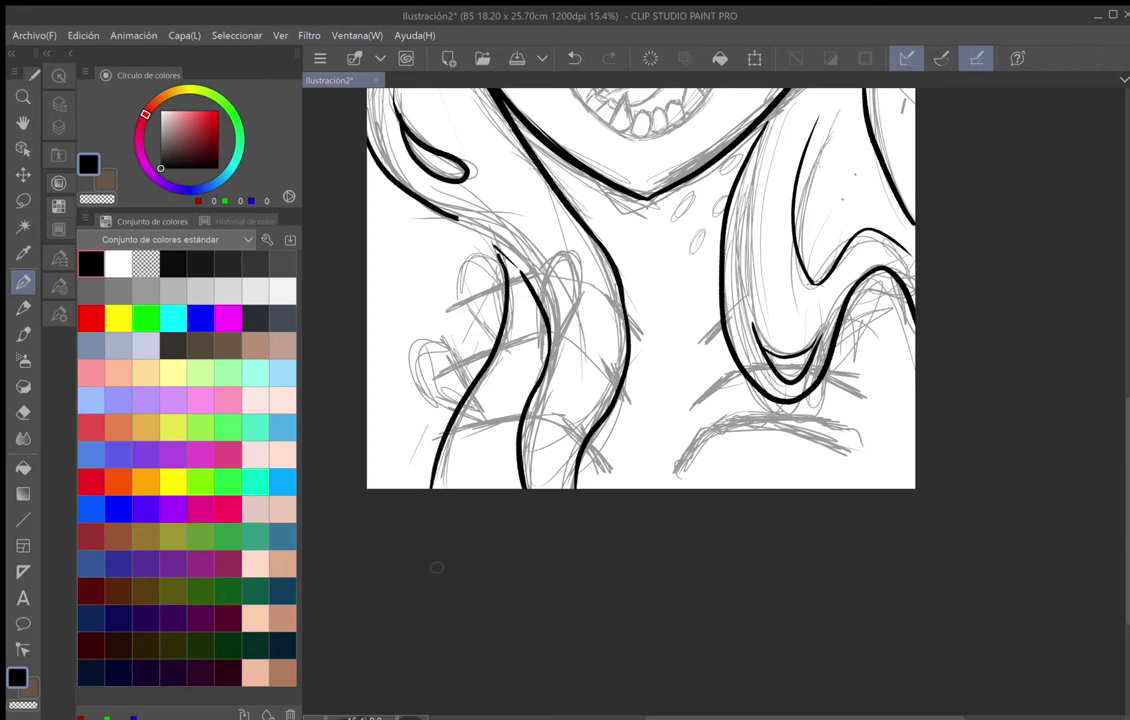
mouse_move(437, 242)
left_mouse_down()
mouse_move(418, 362)
mouse_move(390, 432)
left_mouse_up()
left_click_drag(770, 247, 750, 306)
left_click_drag(818, 308, 775, 459)
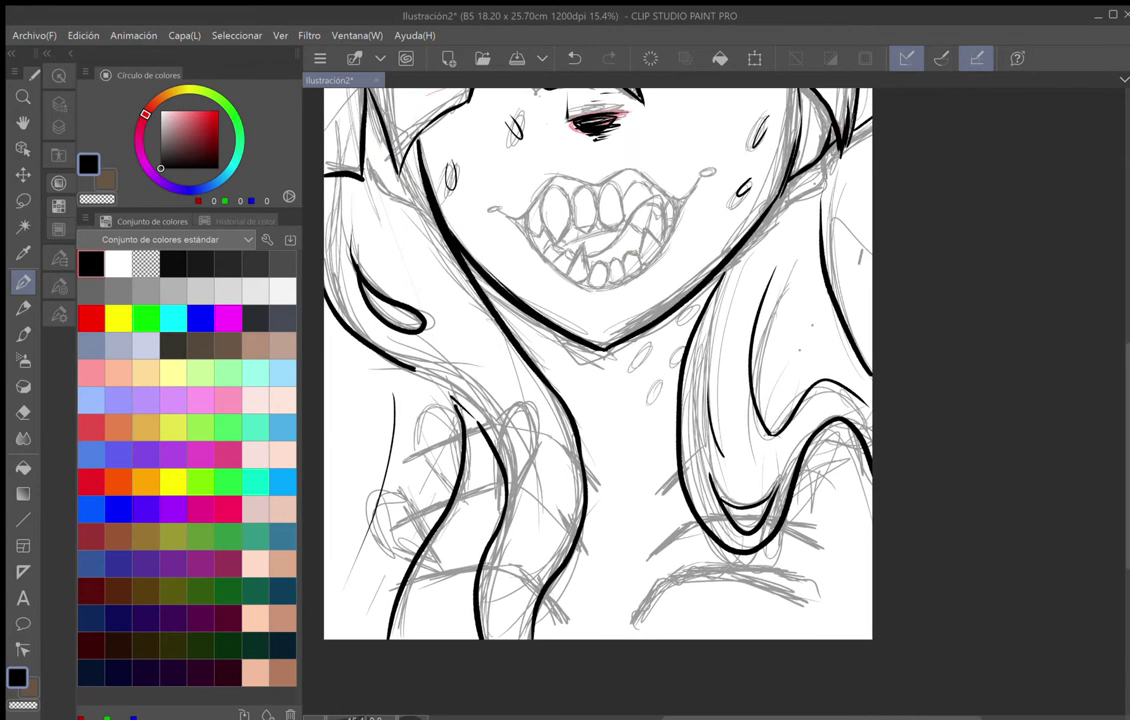
Ink the oval freckles on the neck and the broken, jagged clothing lines below and beside the right hair lock.
mouse_move(648, 346)
left_mouse_down()
mouse_move(635, 375)
mouse_move(650, 347)
mouse_move(679, 333)
left_mouse_up()
left_click_drag(664, 379, 668, 377)
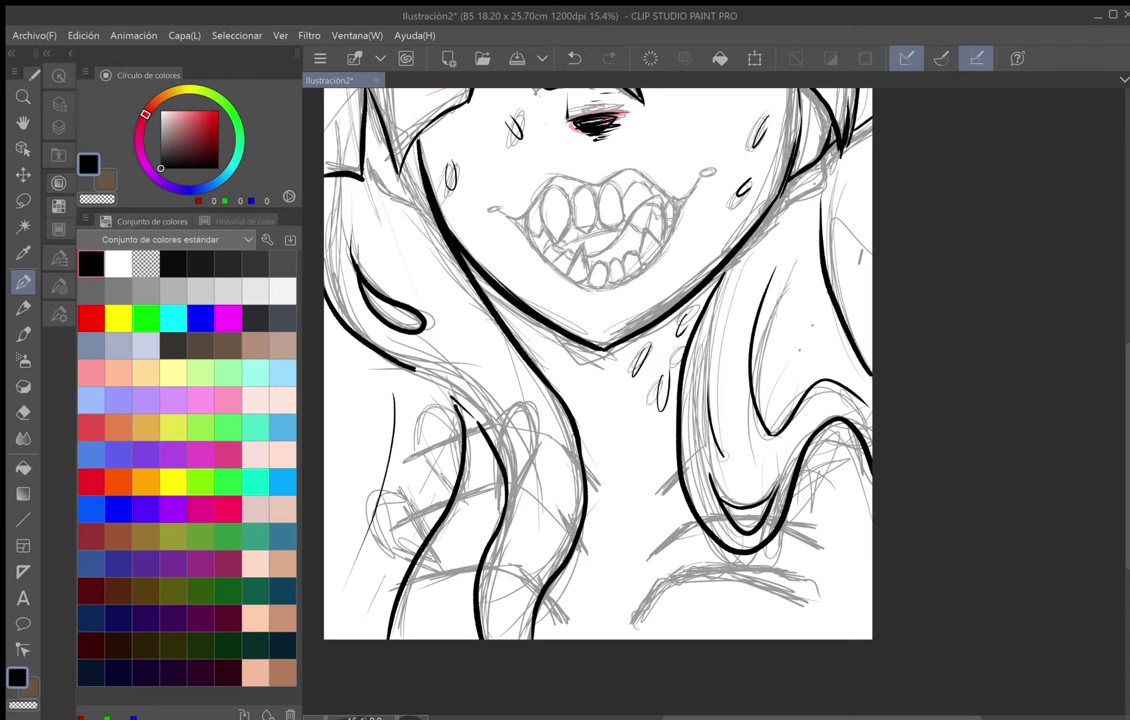
left_click_drag(653, 504, 660, 493)
left_click_drag(656, 557, 688, 529)
mouse_move(642, 618)
left_mouse_down()
mouse_move(707, 568)
mouse_move(770, 572)
mouse_move(829, 620)
left_mouse_up()
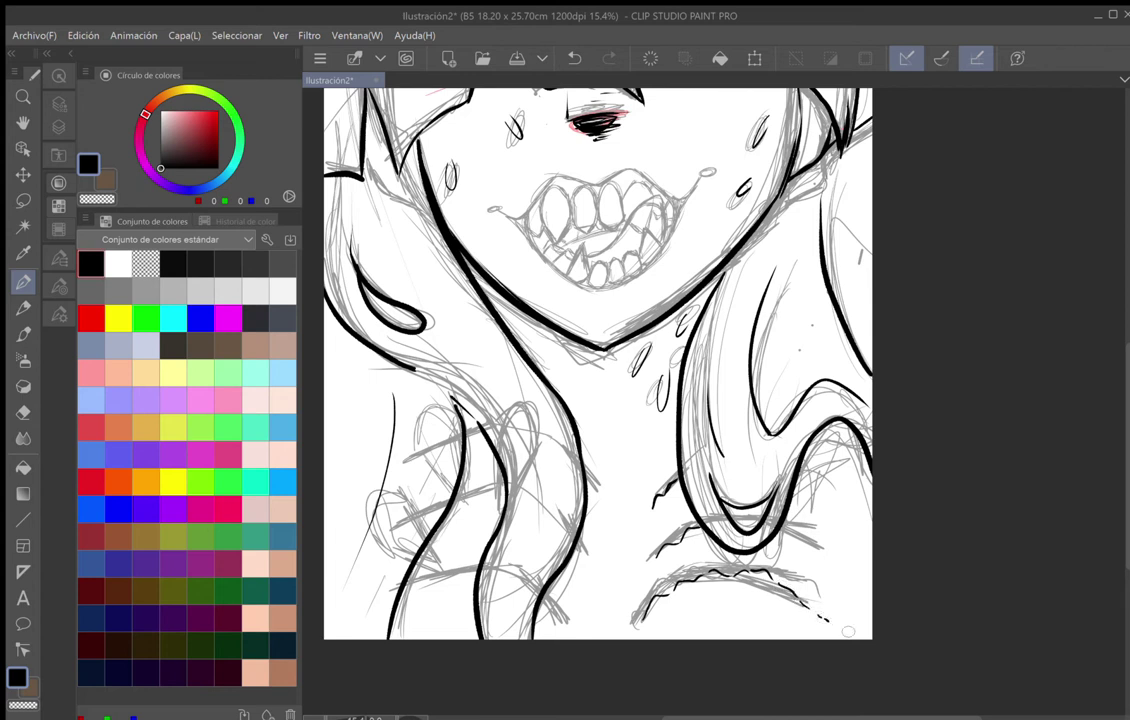
Ink the remaining jagged clothing fragments around both hair locks and join the left lock's contour to its strands.
left_click_drag(786, 527, 820, 547)
left_click_drag(800, 481, 817, 489)
left_click_drag(603, 496, 588, 472)
left_click_drag(586, 545, 586, 553)
left_click_drag(547, 594, 567, 610)
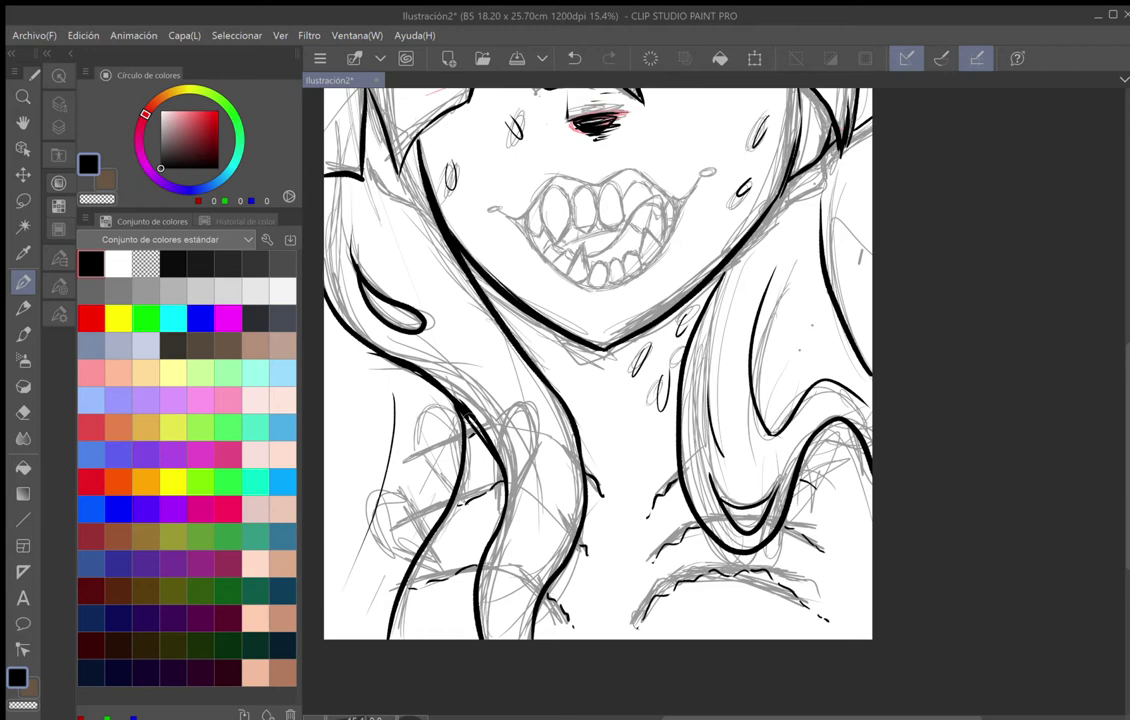
Set the pen size to 120 and ink the tongue's curved outline inside the mouth.
left_click_drag(640, 290, 702, 425)
left_click_drag(860, 440, 859, 359)
left_click(59, 258)
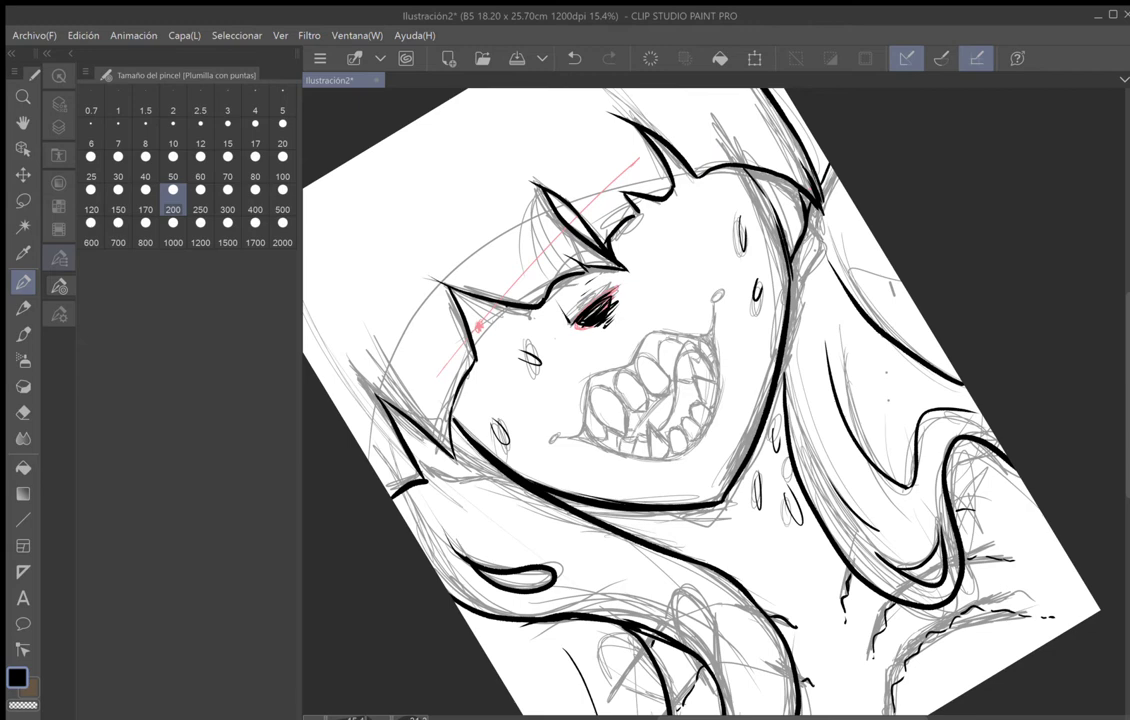
left_click(91, 196)
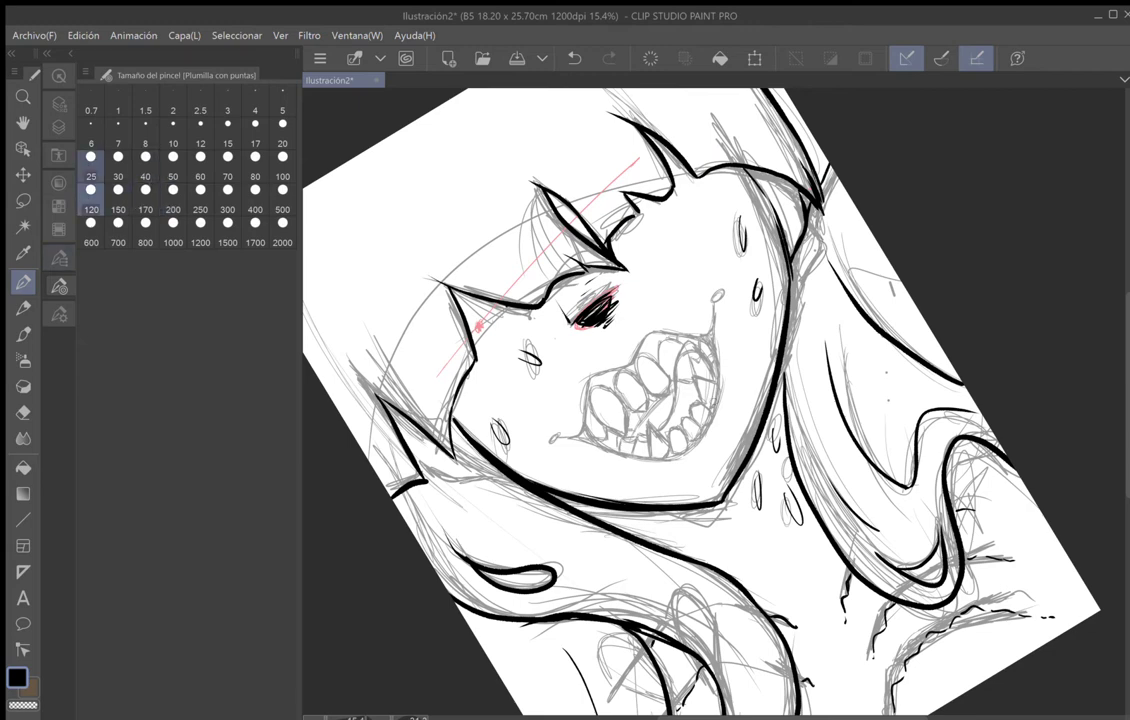
mouse_move(577, 256)
left_mouse_down()
mouse_move(648, 246)
mouse_move(648, 218)
left_mouse_up()
left_click(574, 58)
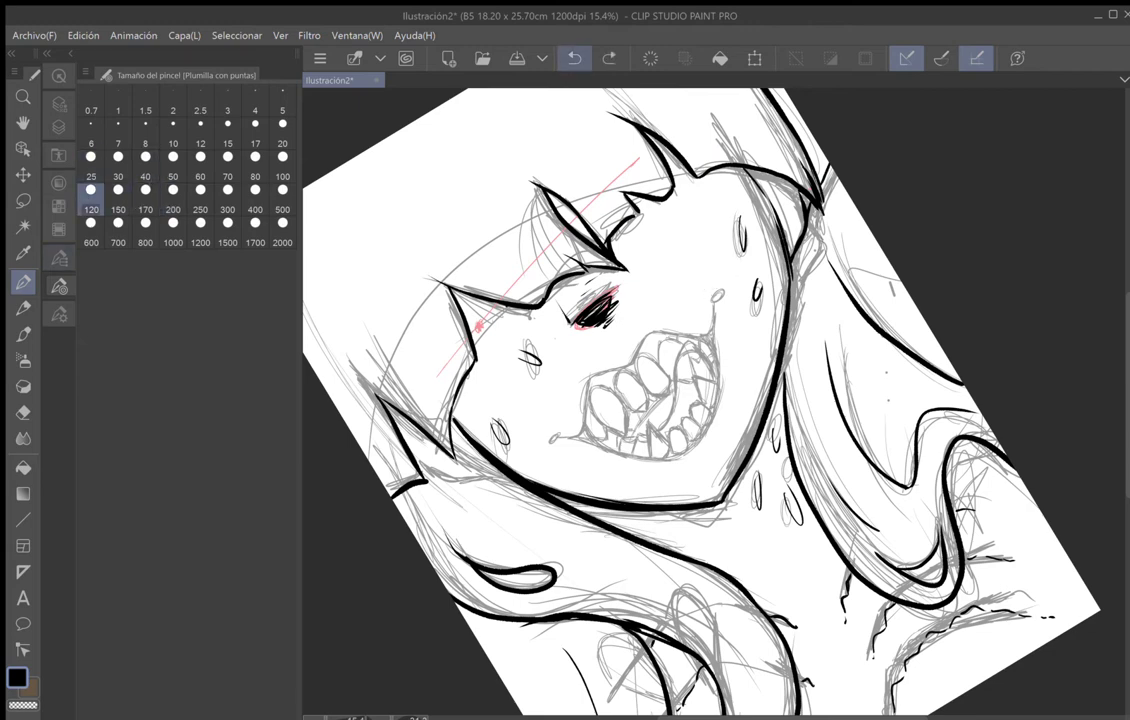
scroll(711, 343, "up", 6)
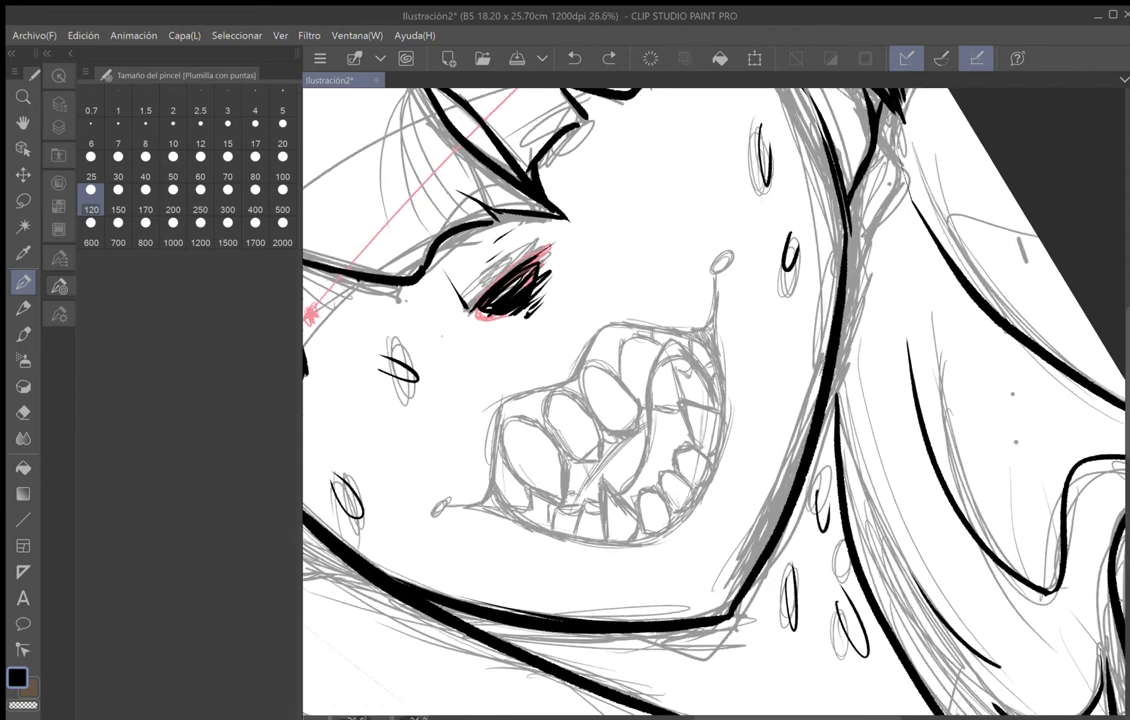
mouse_move(719, 409)
left_mouse_down()
mouse_move(692, 367)
mouse_move(707, 388)
left_mouse_up()
left_click_drag(668, 344, 712, 386)
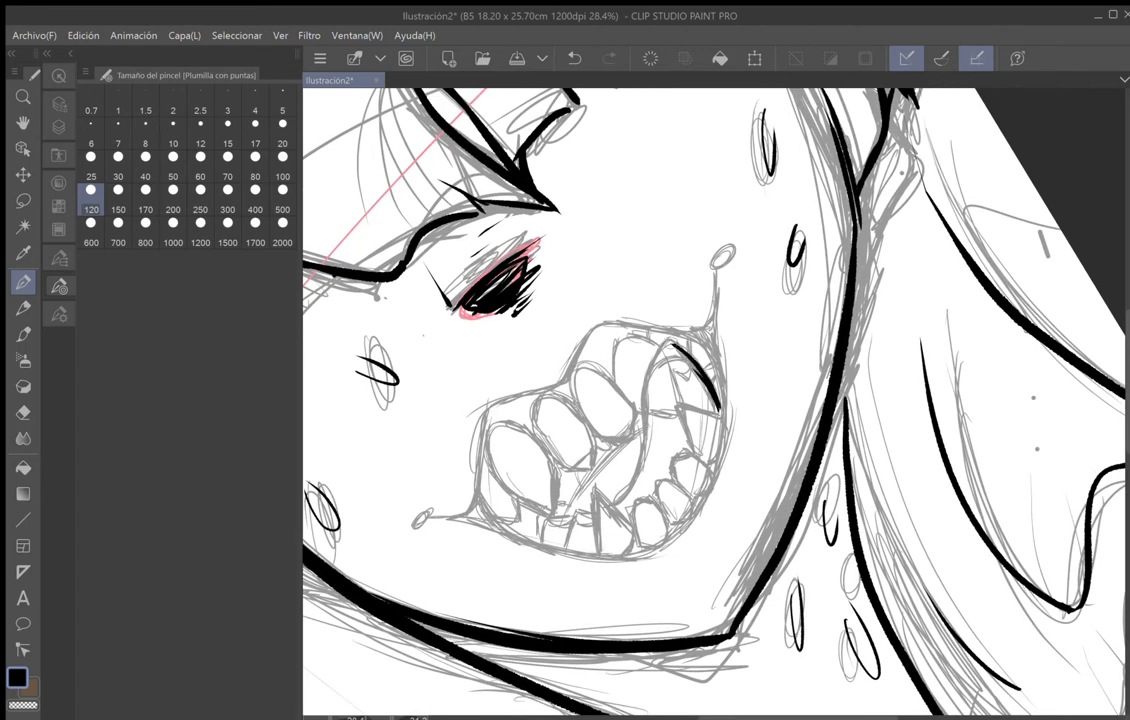
left_click_drag(665, 341, 613, 502)
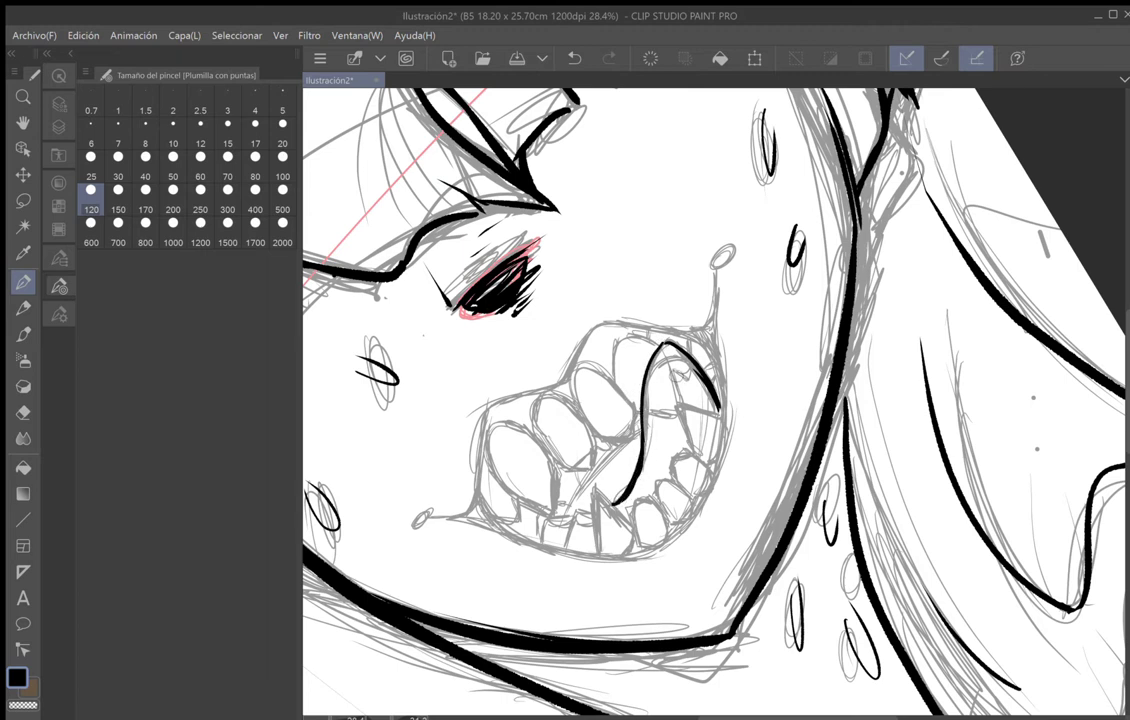
Ink the lower teeth from the mouth's right side to the jagged fang near the tongue's tip.
mouse_move(664, 364)
left_mouse_down()
mouse_move(693, 408)
mouse_move(679, 404)
mouse_move(703, 466)
mouse_move(674, 457)
left_mouse_up()
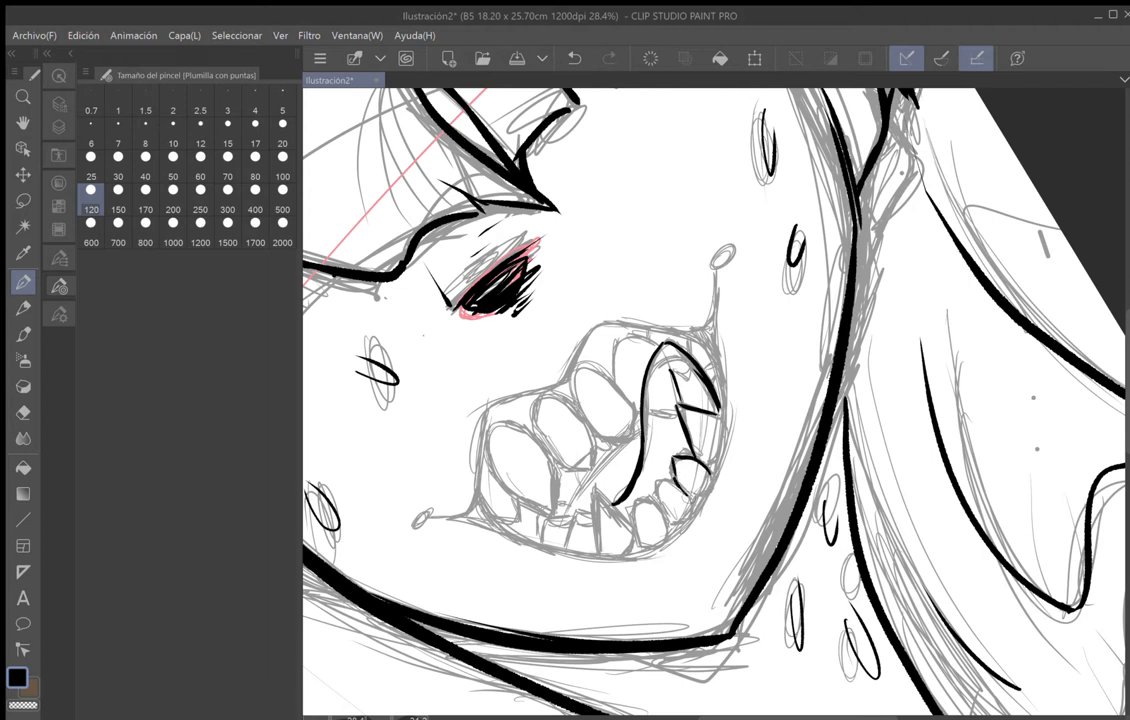
mouse_move(692, 508)
left_mouse_down()
mouse_move(671, 480)
mouse_move(655, 483)
left_mouse_up()
mouse_move(666, 540)
left_mouse_down()
mouse_move(637, 501)
mouse_move(637, 541)
mouse_move(650, 549)
left_mouse_up()
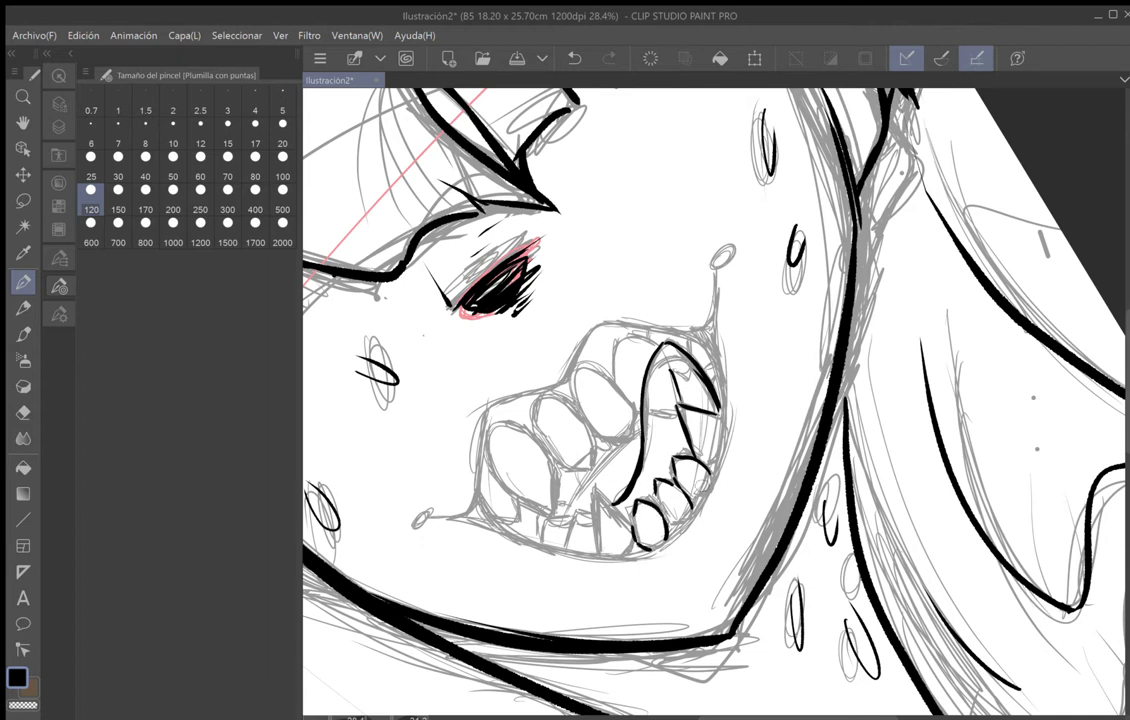
left_click_drag(632, 523, 620, 513)
mouse_move(619, 515)
left_mouse_down()
mouse_move(596, 491)
mouse_move(587, 550)
left_mouse_up()
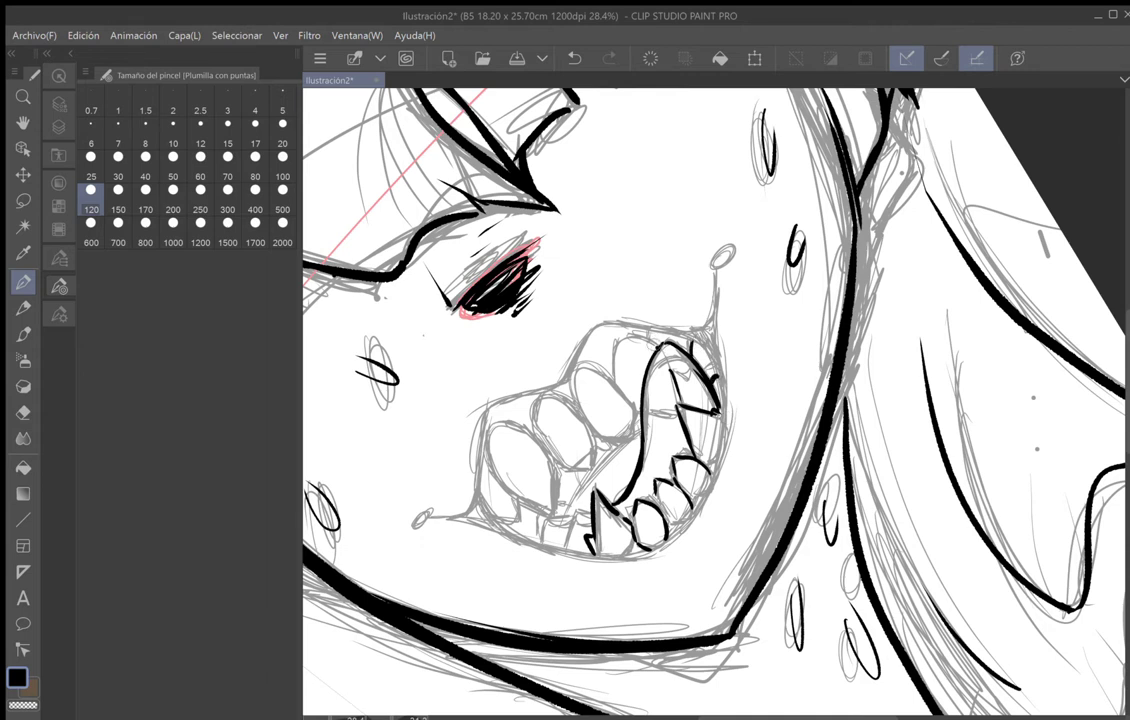
Ink the three upper teeth nearest the tongue, giving them rounded outlines and pointed tips.
left_click_drag(616, 336, 630, 396)
left_click_drag(622, 439, 597, 430)
left_click_drag(588, 372, 590, 430)
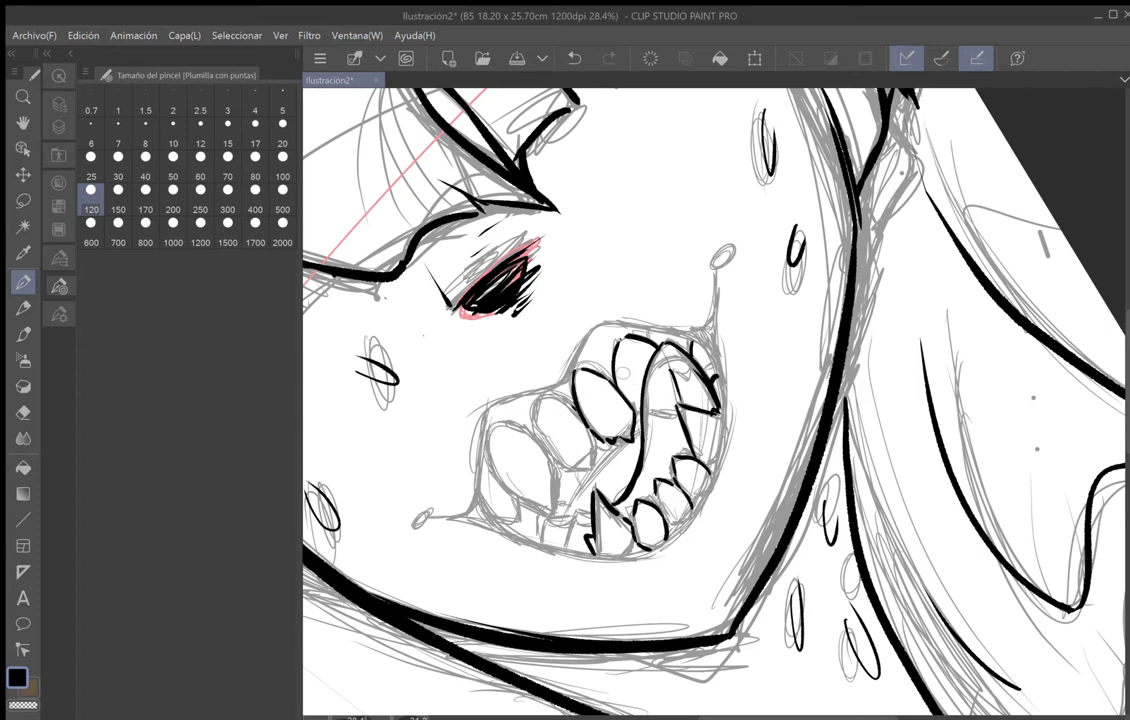
mouse_move(577, 408)
left_mouse_down()
mouse_move(545, 397)
mouse_move(539, 431)
mouse_move(570, 471)
left_mouse_up()
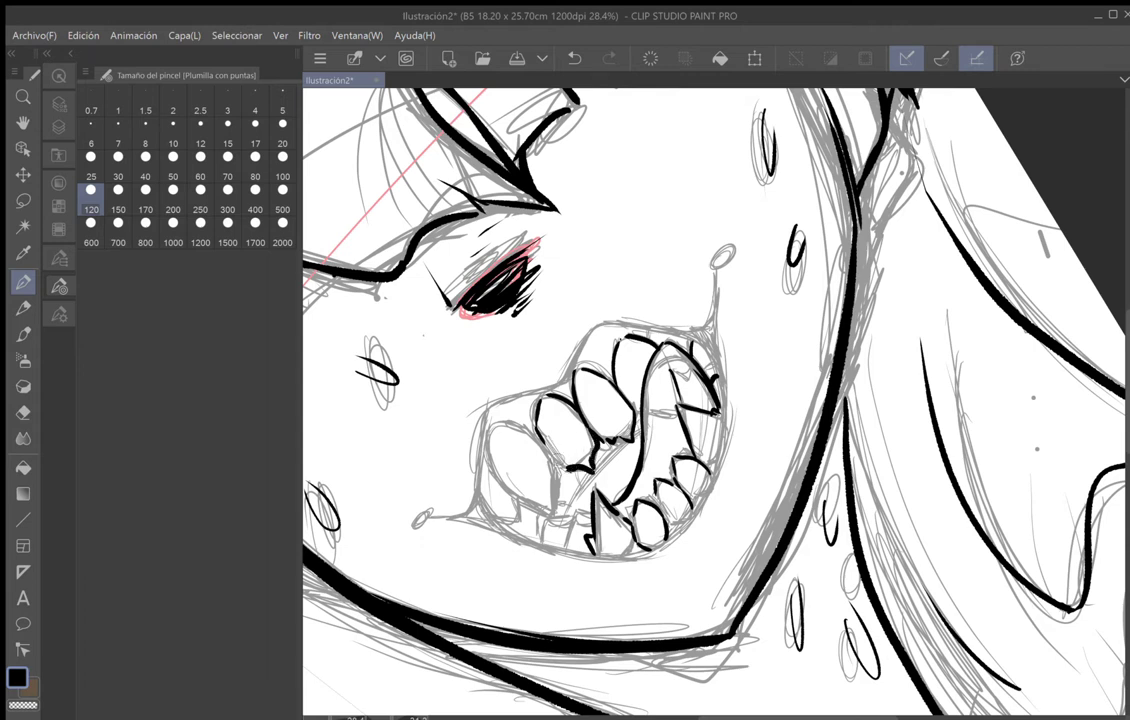
Ink the large leftmost upper tooth with its pointed tip and the small jagged tooth below it.
mouse_move(543, 441)
left_mouse_down()
mouse_move(502, 423)
mouse_move(491, 432)
mouse_move(514, 490)
mouse_move(557, 515)
left_mouse_up()
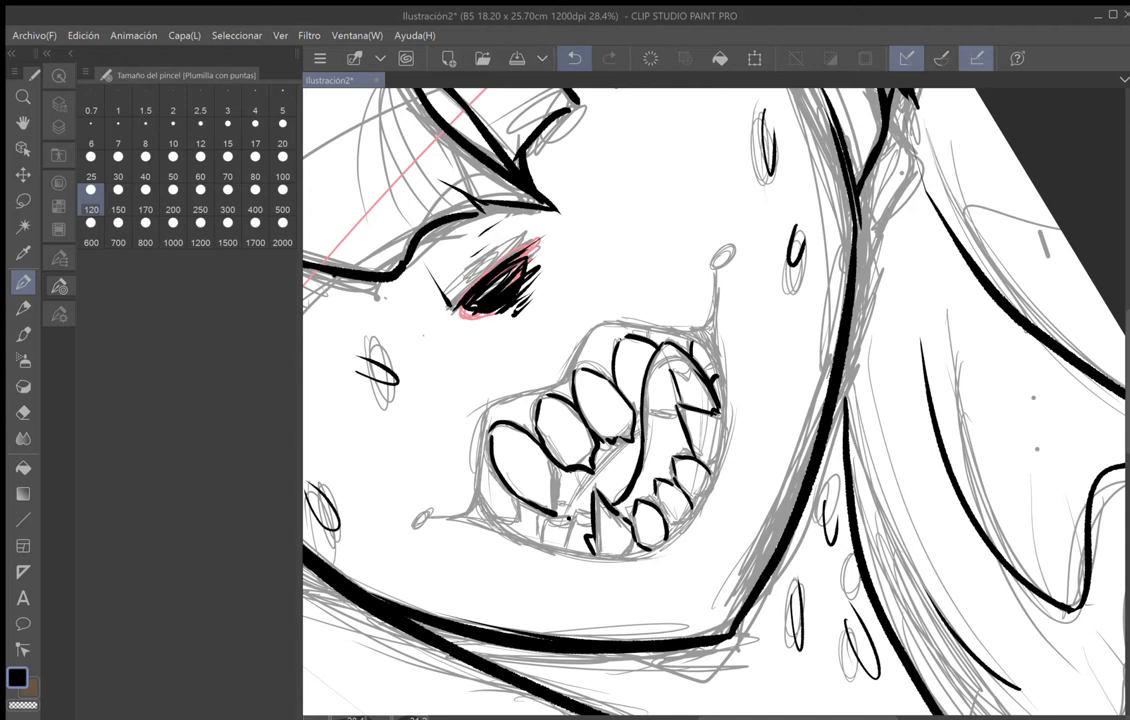
left_click(575, 58)
left_click_drag(538, 506, 554, 514)
left_click_drag(526, 436, 556, 513)
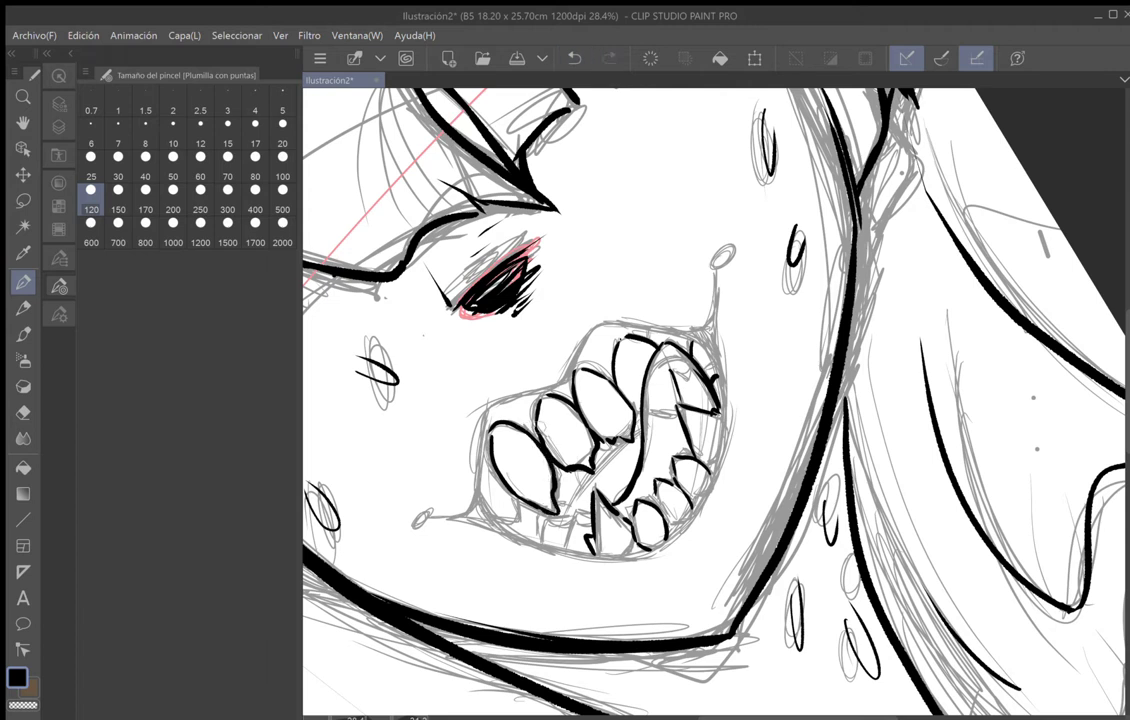
mouse_move(518, 511)
left_mouse_down()
mouse_move(504, 517)
mouse_move(518, 536)
left_mouse_up()
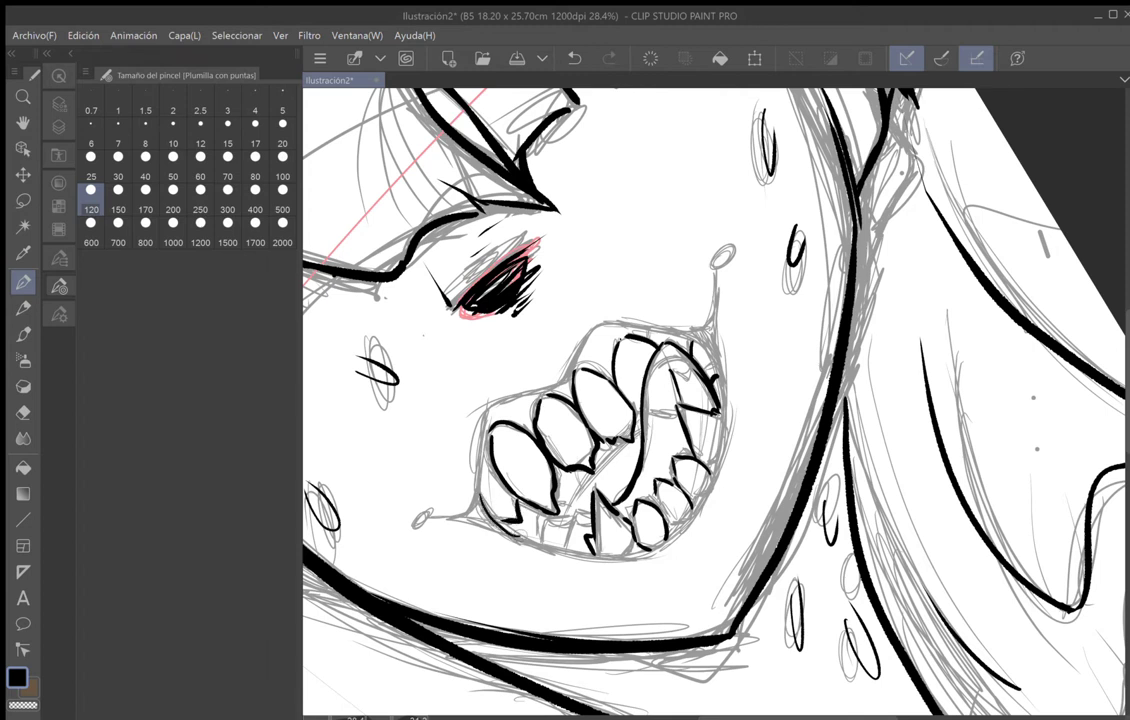
Ink the mouth's outer contour around all the teeth, from the left corner over the upper lip and along the lower lip.
mouse_move(482, 496)
left_mouse_down()
mouse_move(519, 536)
mouse_move(480, 467)
left_mouse_up()
left_click_drag(468, 512, 490, 419)
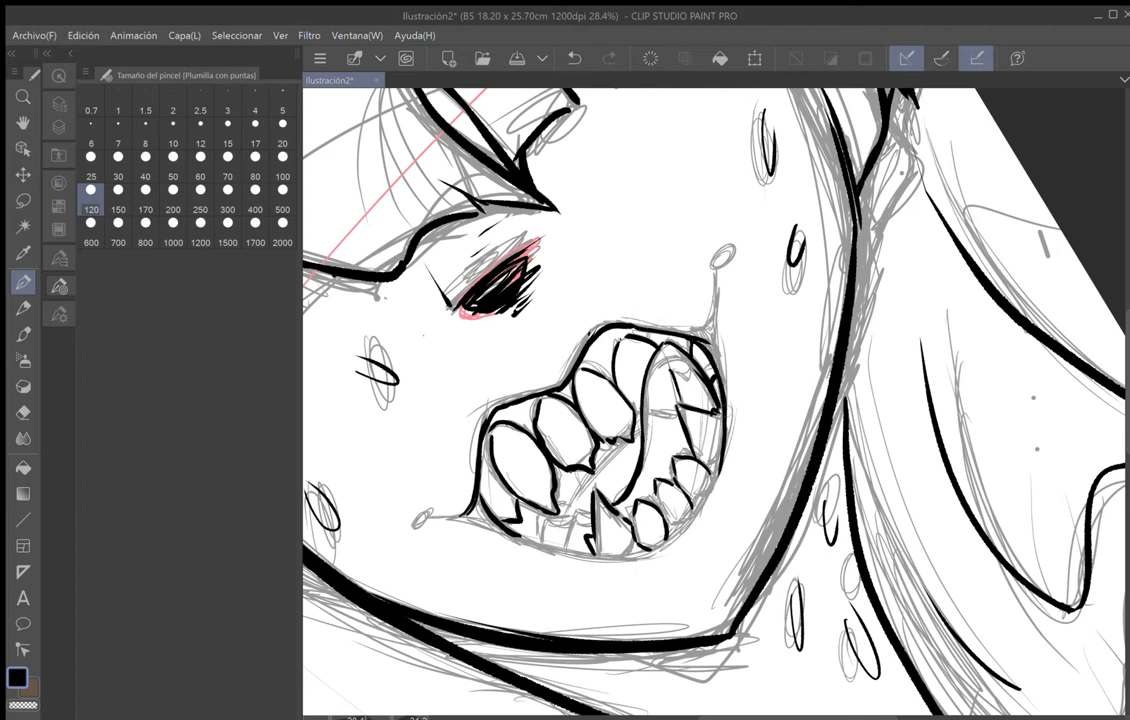
left_click_drag(683, 534, 659, 551)
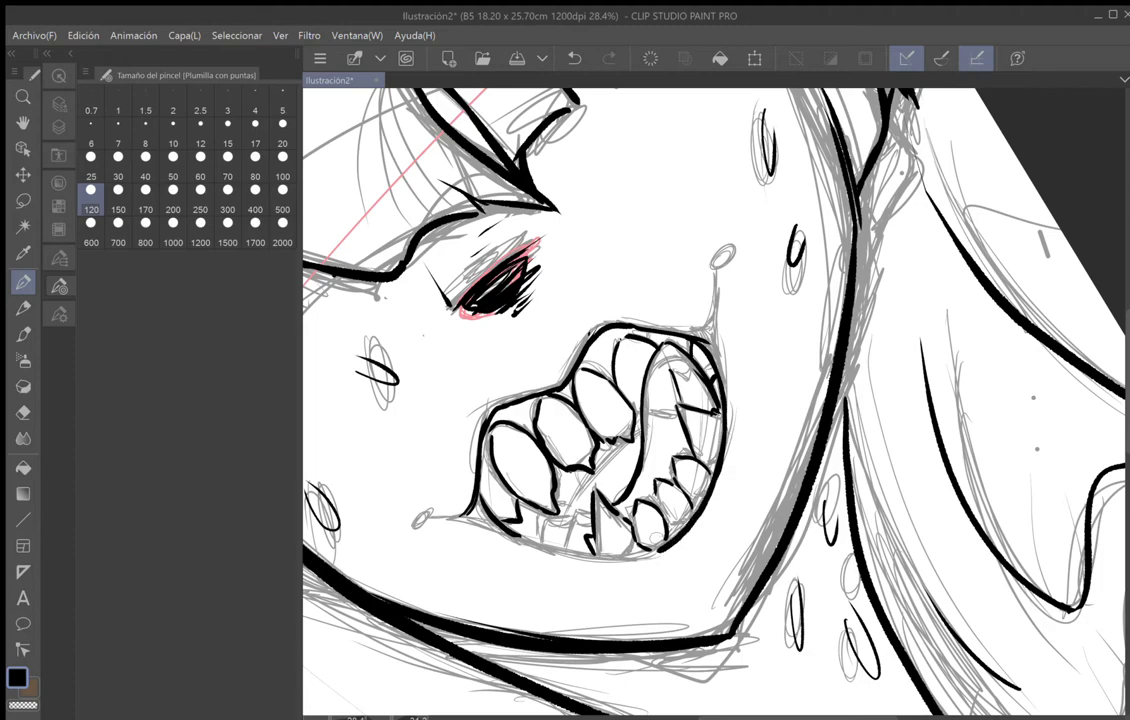
mouse_move(567, 260)
left_mouse_down()
mouse_move(684, 235)
mouse_move(801, 308)
mouse_move(846, 356)
left_mouse_up()
mouse_move(537, 248)
left_mouse_down()
mouse_move(510, 335)
mouse_move(522, 396)
left_mouse_up()
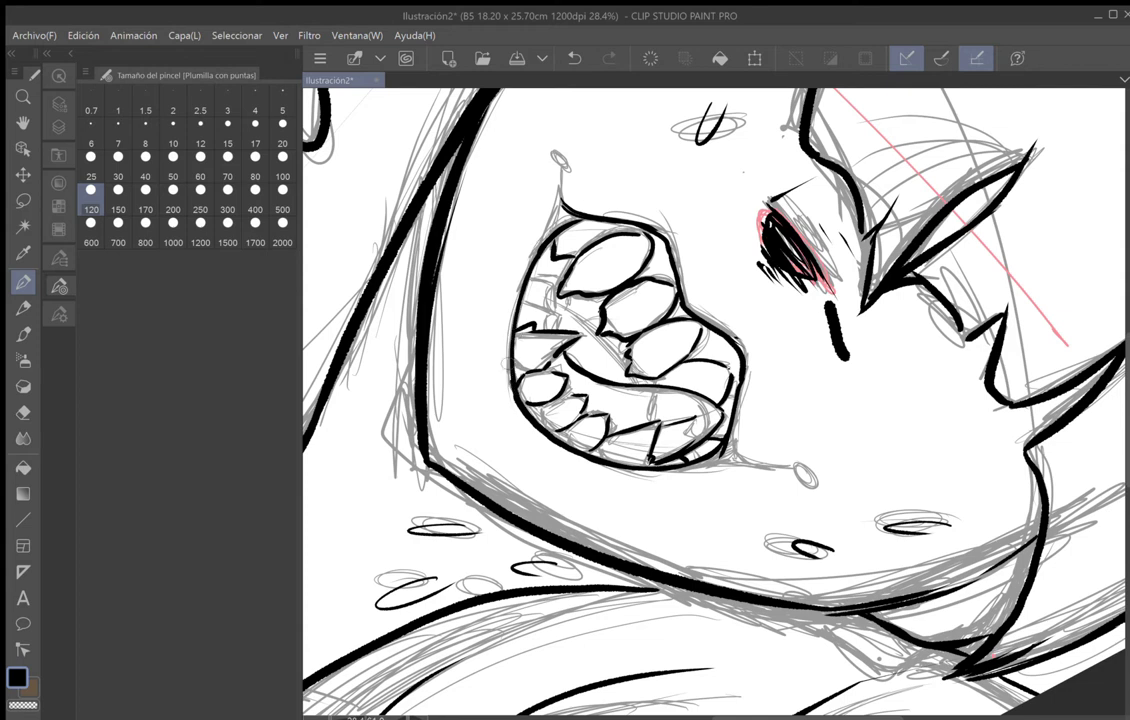
Ink the small lower teeth near the left corner, the tongue's back edge and the tiny teeth in the right corner.
mouse_move(557, 328)
left_mouse_down()
mouse_move(531, 306)
mouse_move(550, 328)
mouse_move(552, 284)
mouse_move(530, 283)
left_mouse_up()
left_click_drag(547, 284, 545, 303)
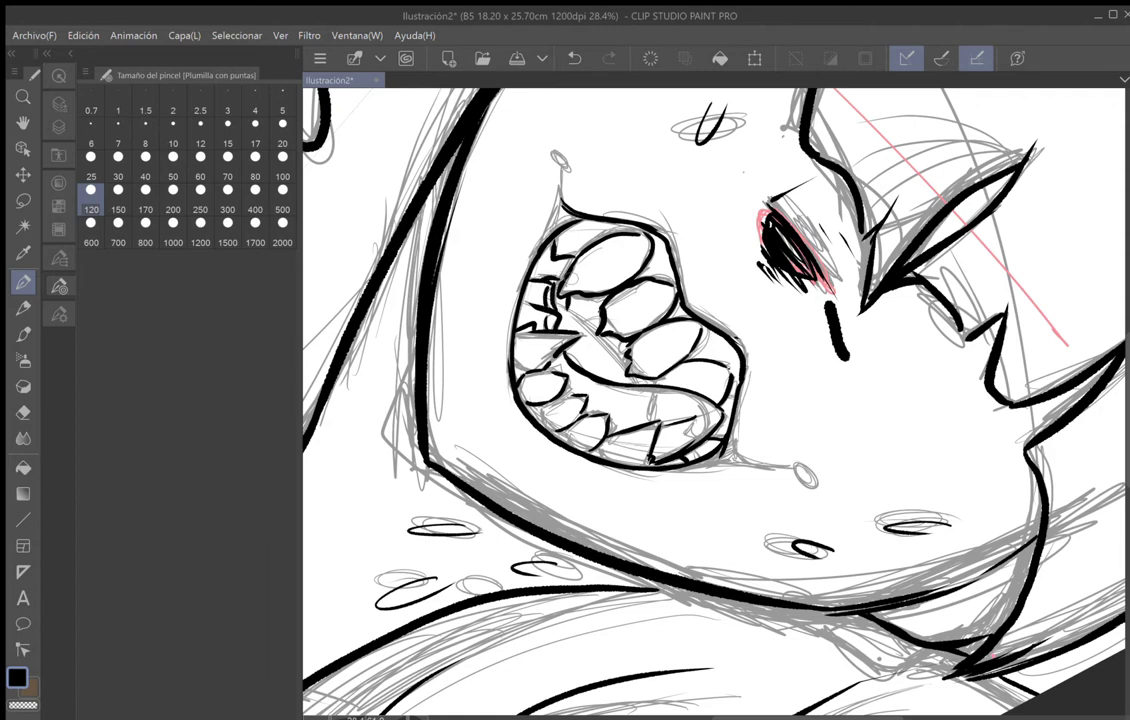
left_click_drag(558, 296, 626, 364)
mouse_move(698, 448)
left_mouse_down()
mouse_move(704, 459)
mouse_move(690, 460)
left_mouse_up()
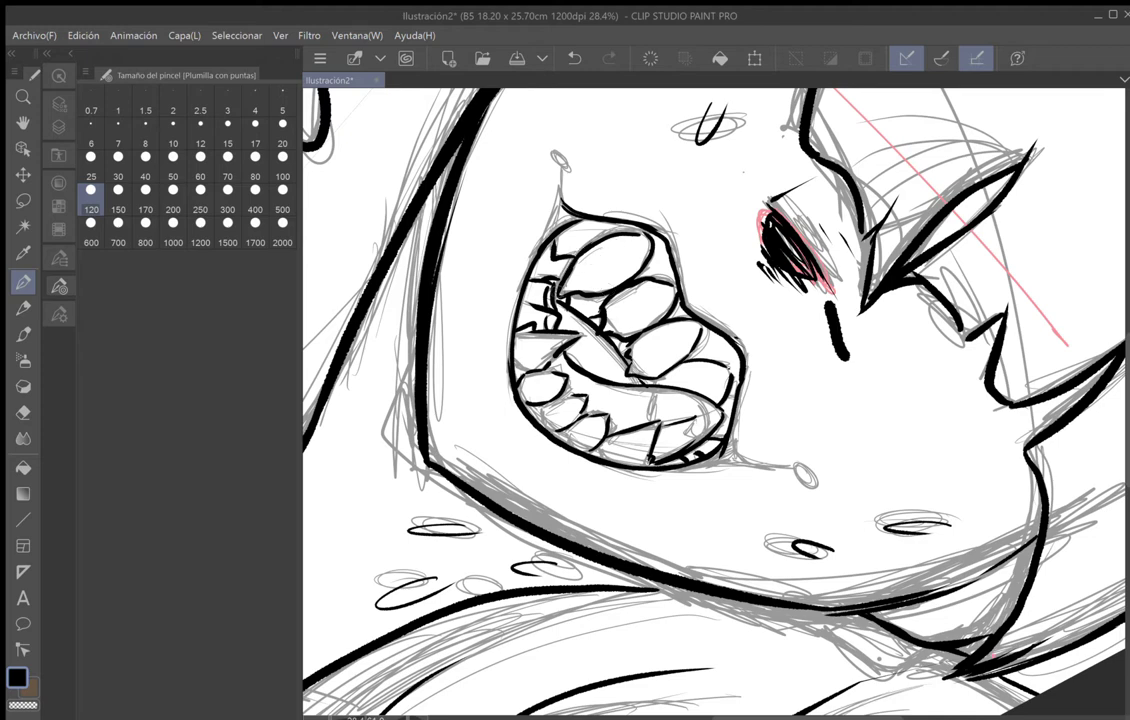
Erase the stray thick black dash beside the nose.
left_click_drag(589, 271, 535, 380)
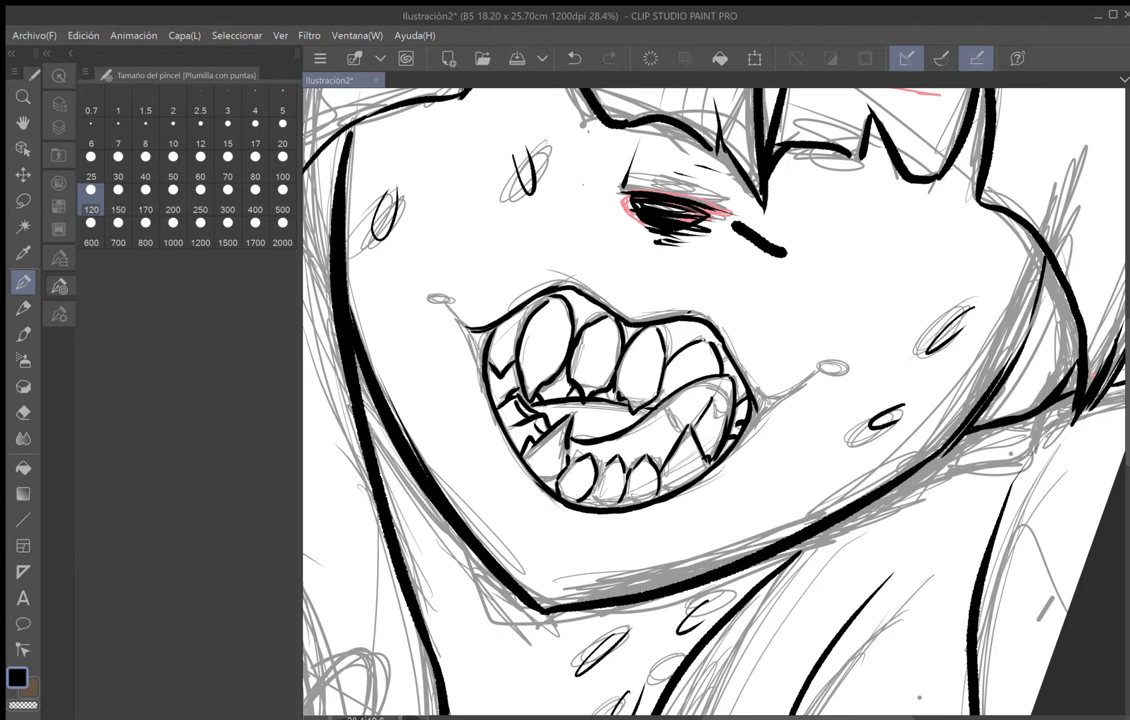
left_click_drag(656, 364, 639, 391)
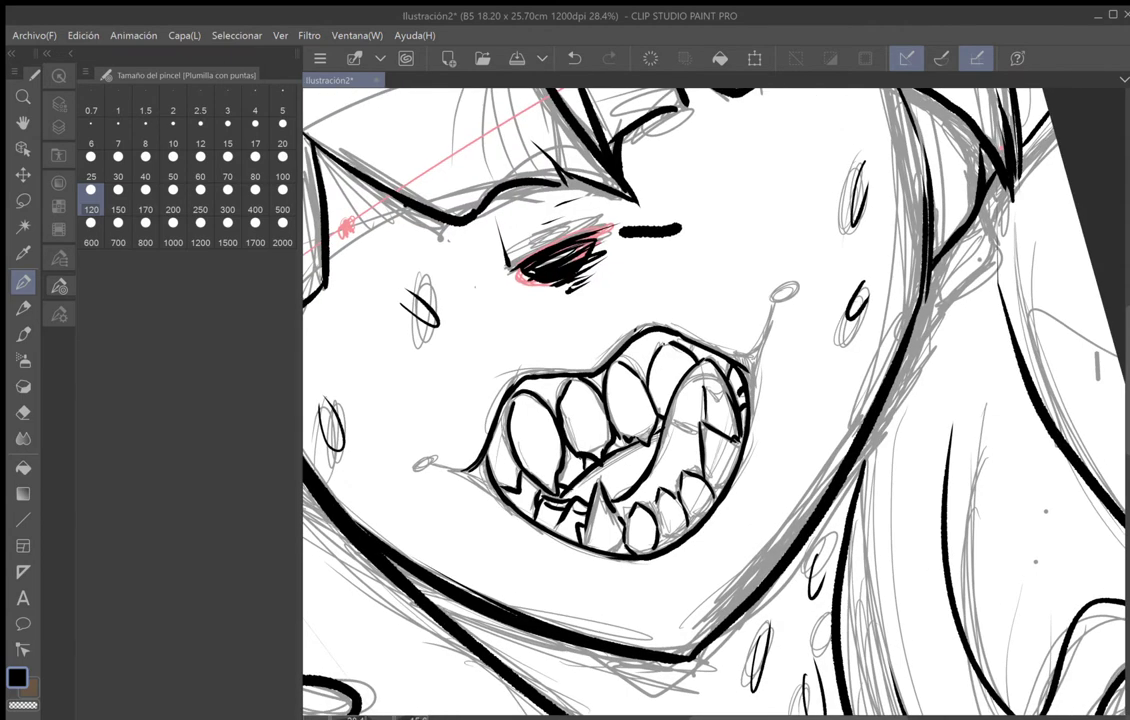
left_click(574, 58)
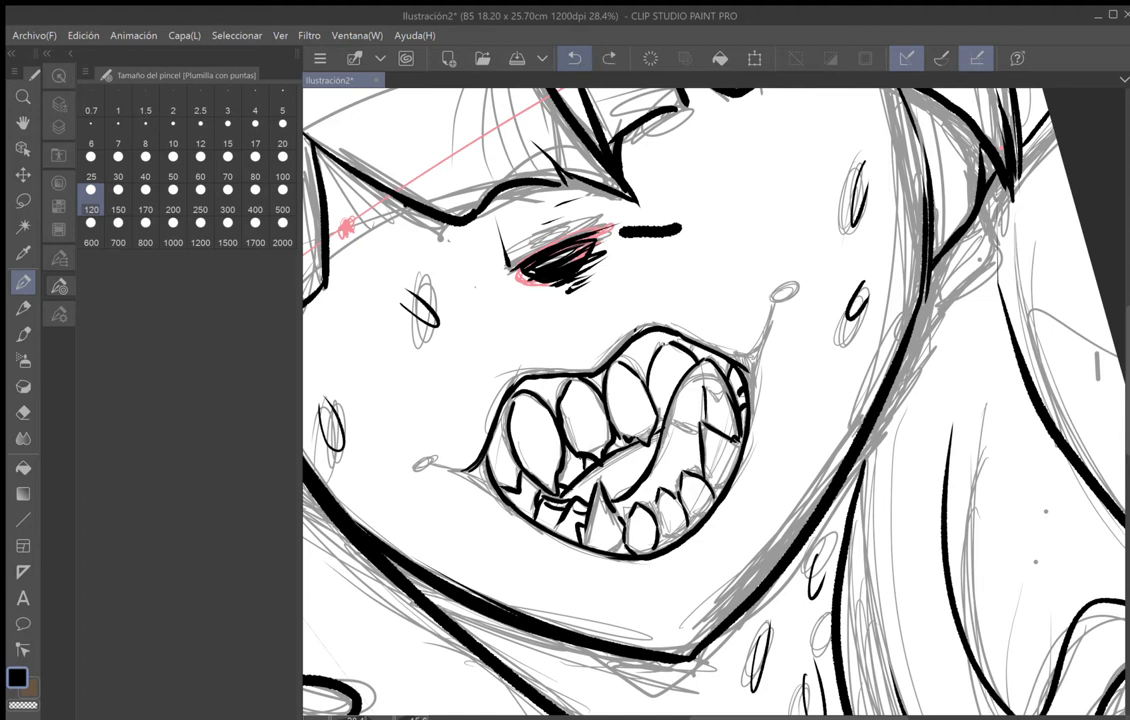
key("e")
mouse_move(679, 233)
left_mouse_down()
mouse_move(665, 225)
mouse_move(632, 240)
left_mouse_up()
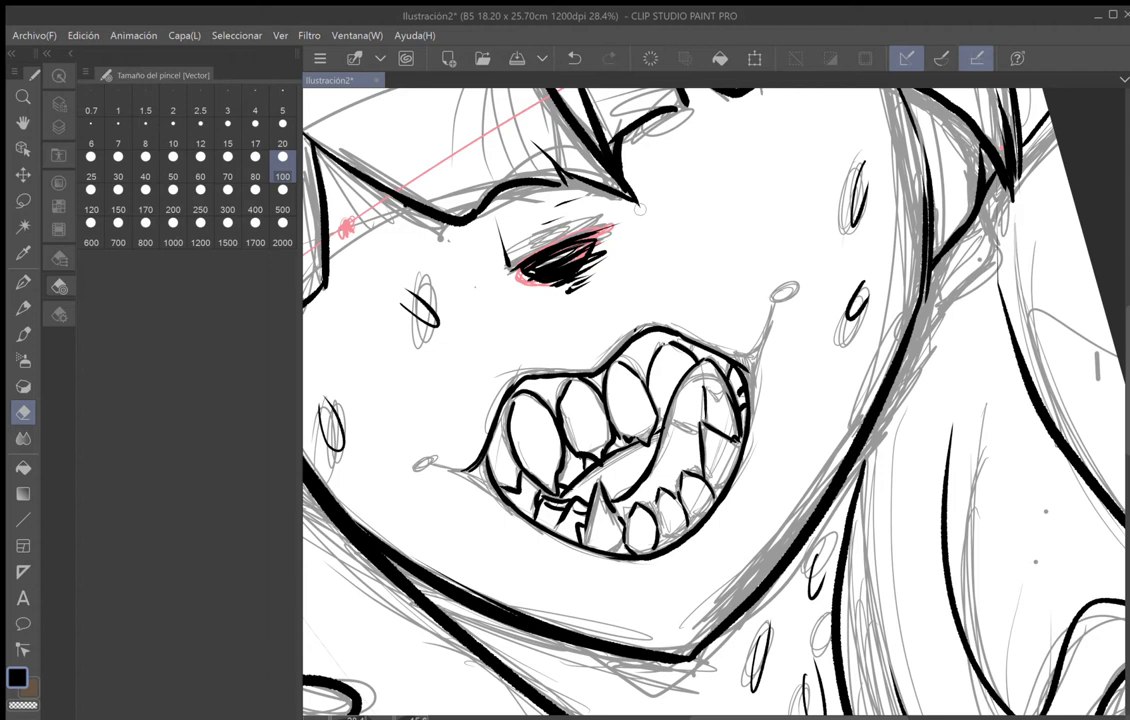
Ink the right mouth corner's line with a solid black oval tip and fill the corner's creases with black.
key("p")
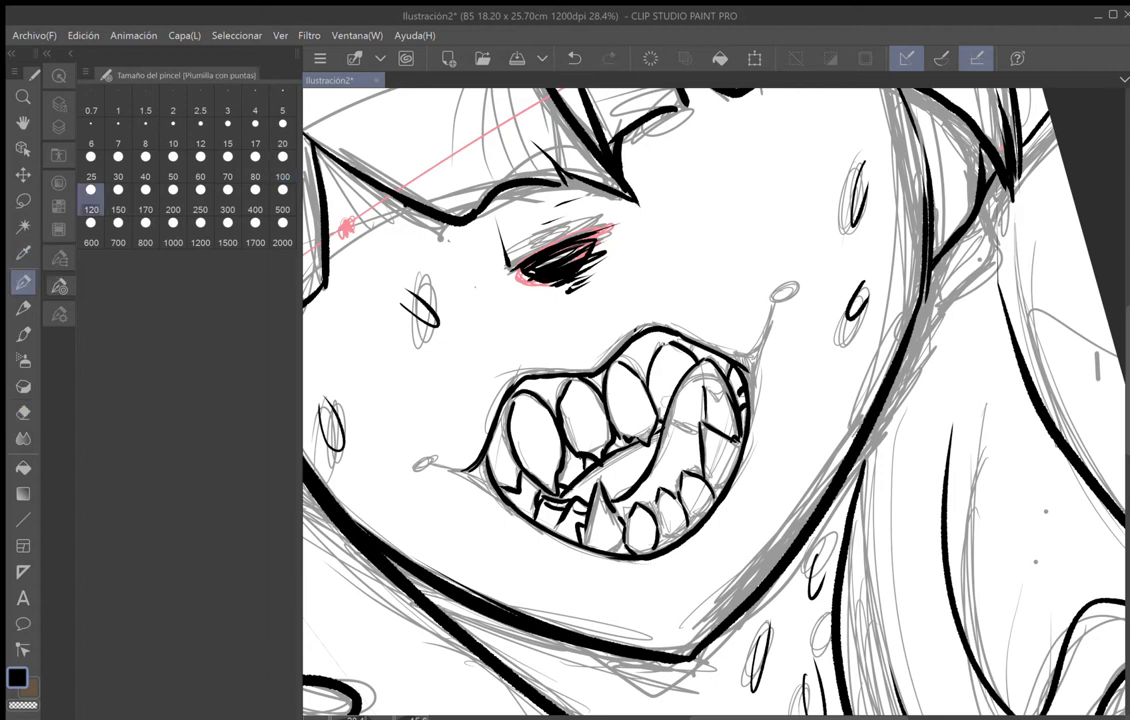
mouse_move(751, 439)
left_mouse_down()
mouse_move(759, 361)
mouse_move(797, 284)
mouse_move(757, 354)
mouse_move(735, 357)
left_mouse_up()
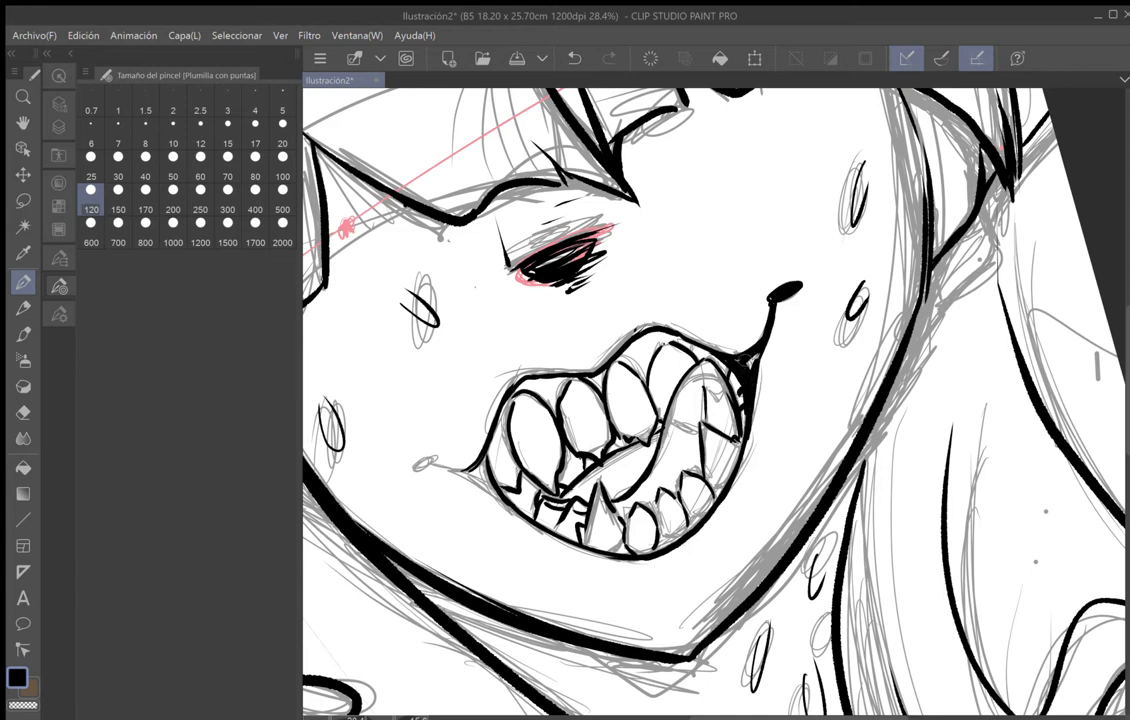
Fill the creases of both mouth corners with solid black and cap the left corner's line with a black oval tip.
left_click_drag(750, 363, 742, 378)
mouse_move(495, 235)
left_mouse_down()
mouse_move(640, 185)
mouse_move(740, 245)
left_mouse_up()
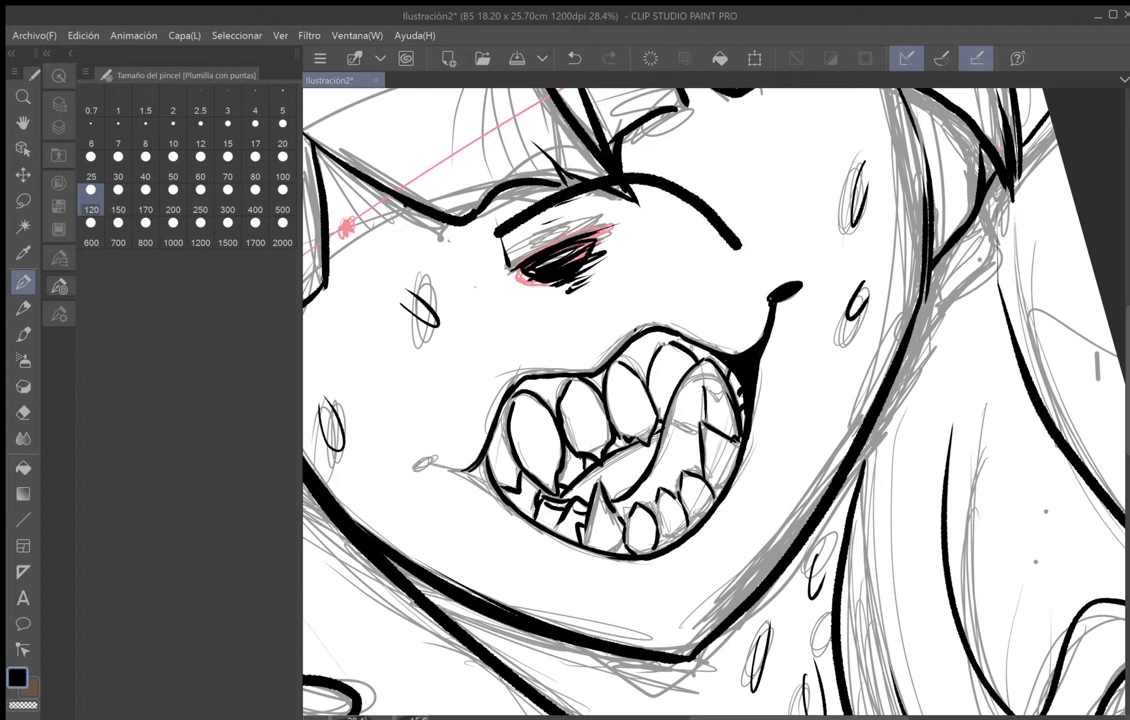
left_click(574, 58)
key("shift+space")
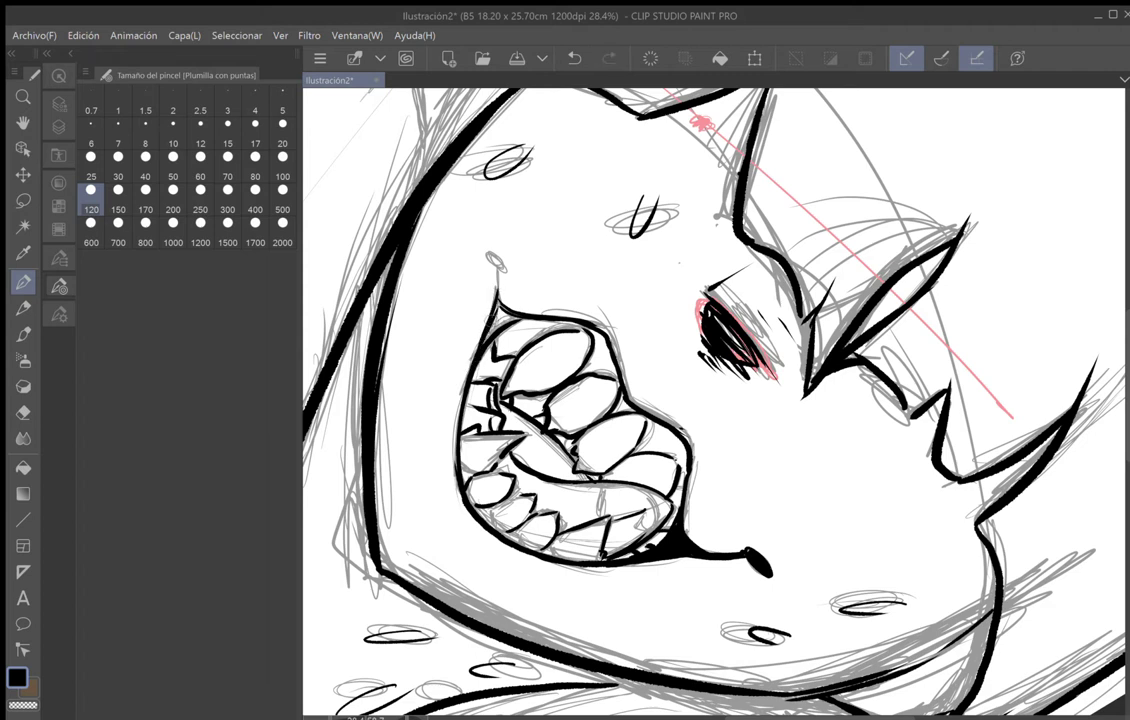
mouse_move(497, 262)
left_mouse_down()
mouse_move(488, 255)
mouse_move(505, 266)
left_mouse_up()
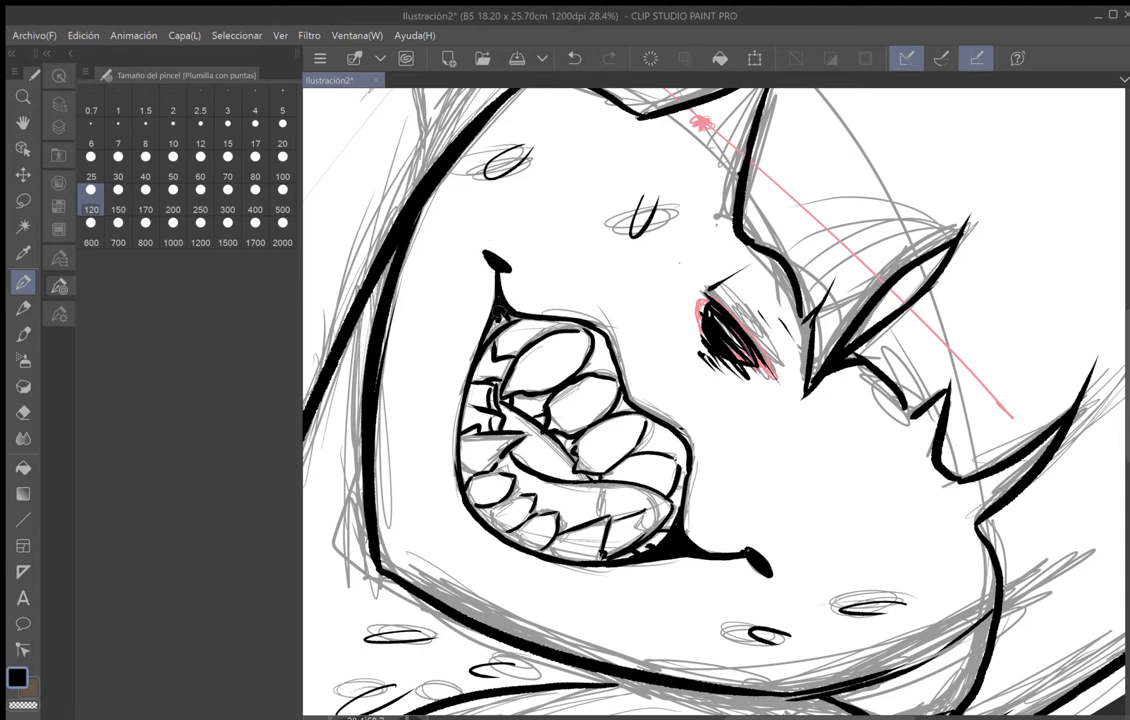
mouse_move(498, 331)
left_mouse_down()
mouse_move(487, 339)
mouse_move(511, 318)
left_mouse_up()
Thicken the upper lip's contour with heavier black line between the two mouth corners.
left_click_drag(679, 263, 604, 115)
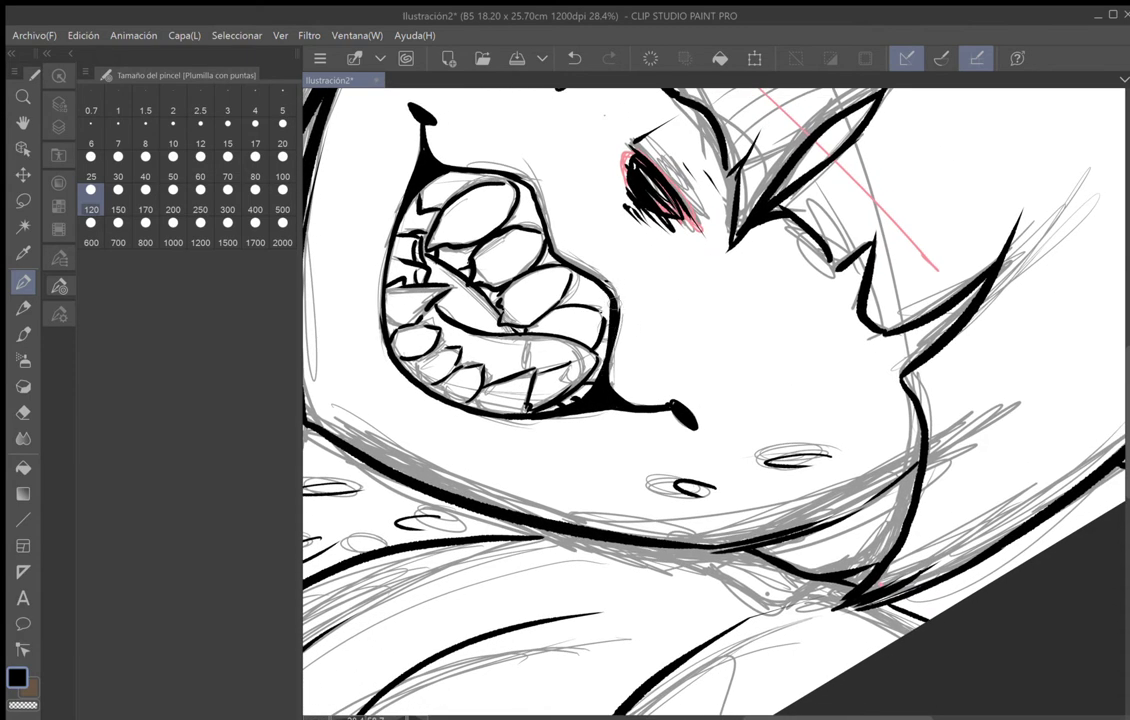
left_click_drag(609, 298, 598, 277)
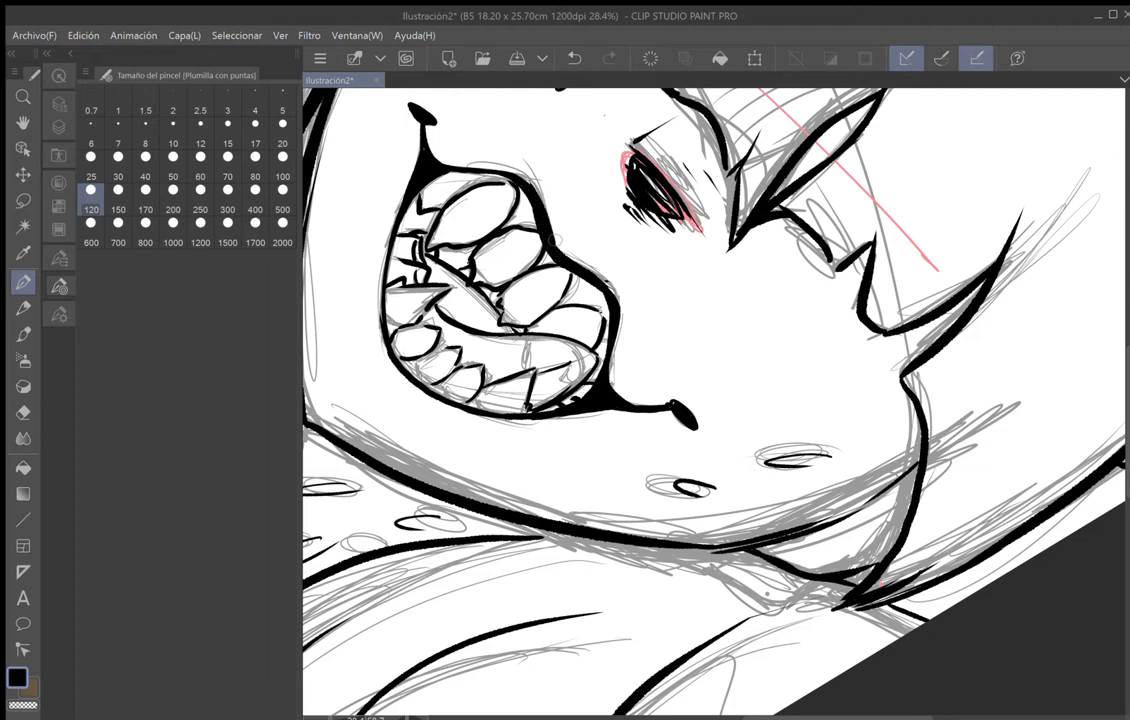
mouse_move(557, 247)
left_mouse_down()
mouse_move(658, 302)
mouse_move(692, 376)
mouse_move(634, 413)
left_mouse_up()
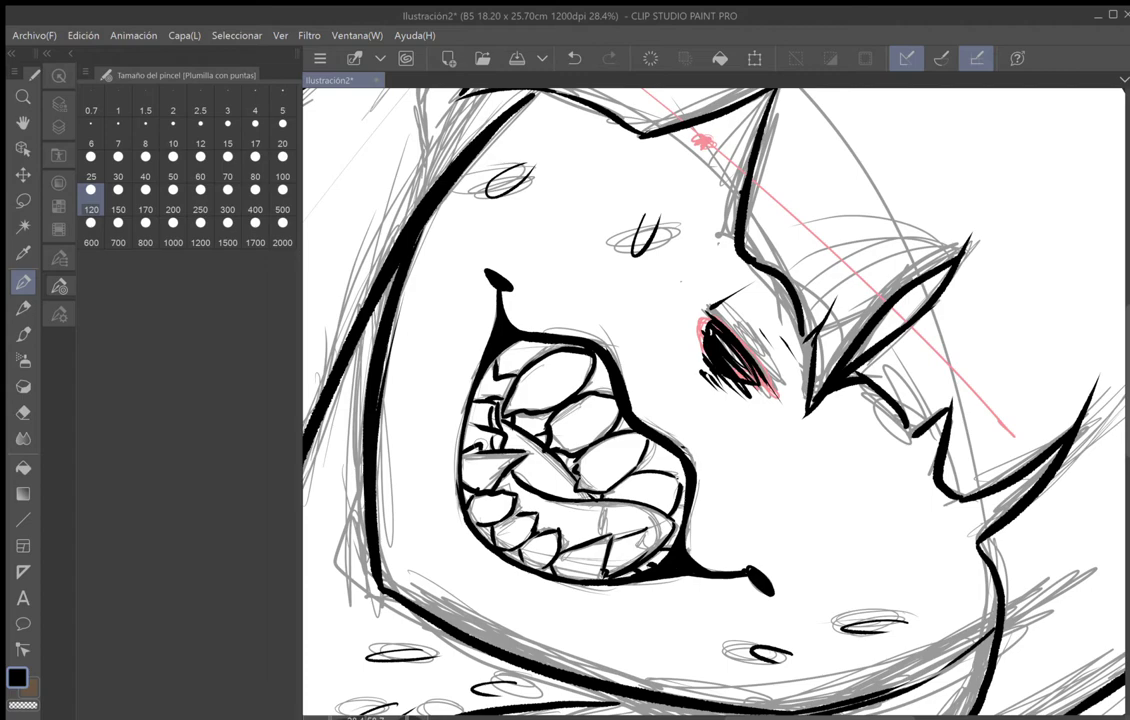
Ink the zigzag shine line on the upper left of the hair and small strand details on its upper right.
key("minus")
key("minus")
key("minus")
key("minus")
key("minus")
key("minus")
key("minus")
key("minus")
key("minus")
key("minus")
key("minus")
key("minus")
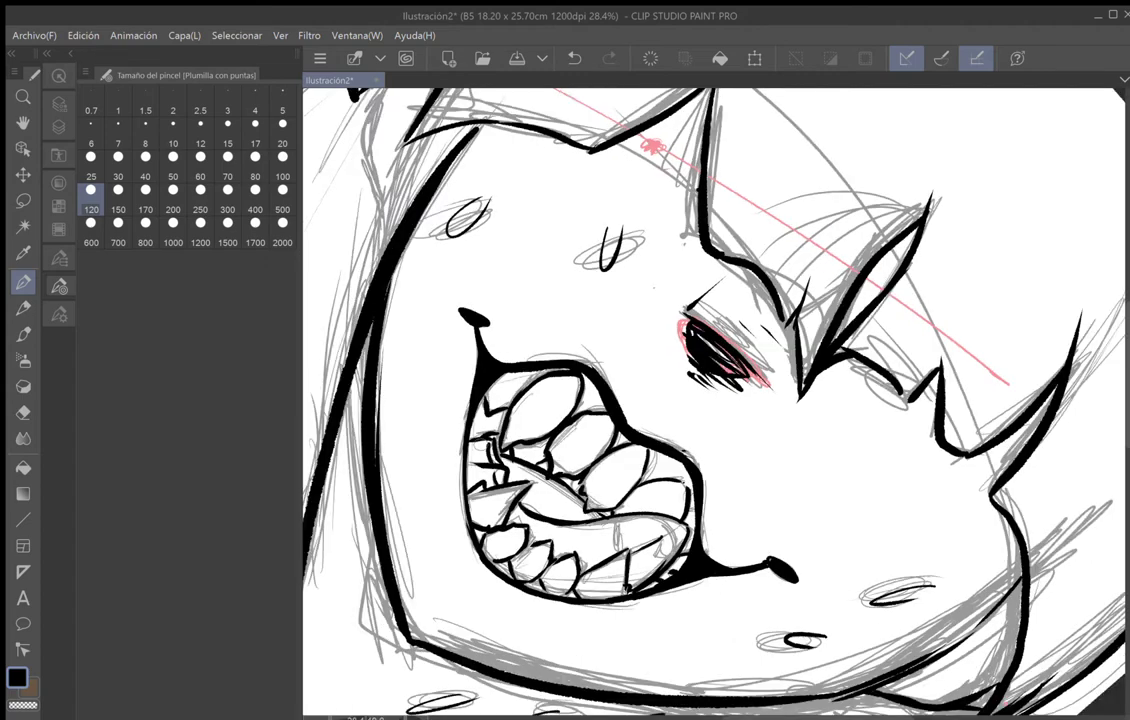
scroll(784, 405, "down", 8)
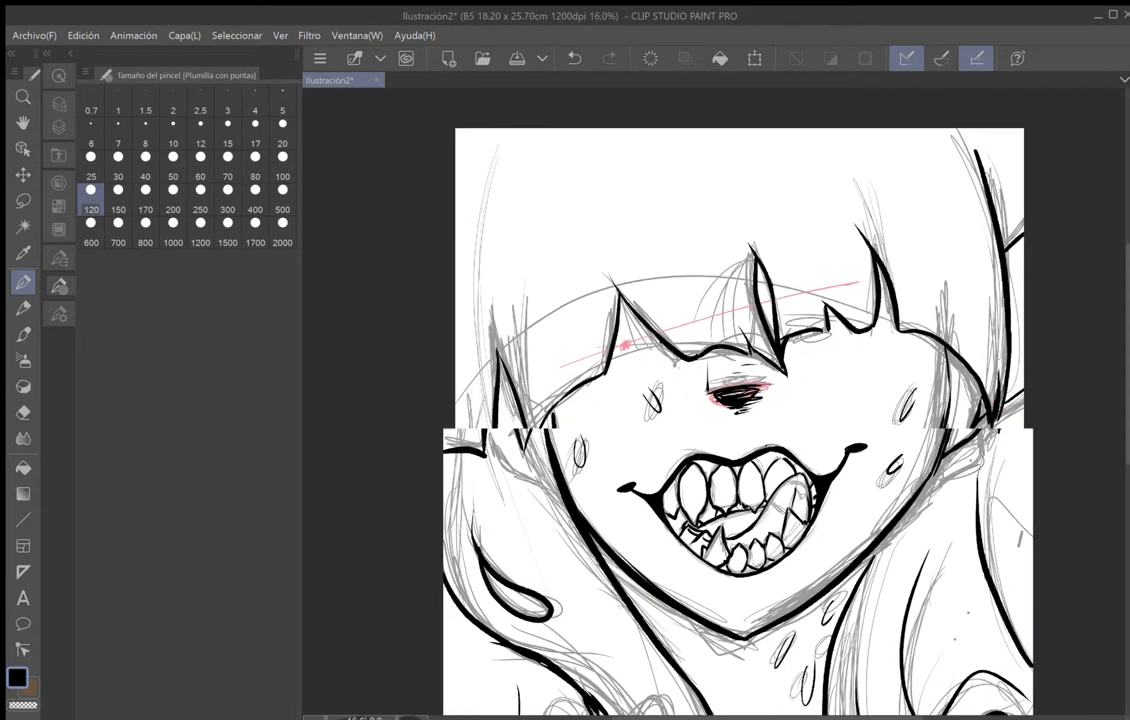
scroll(784, 405, "up", 2)
scroll(745, 400, "up", 1)
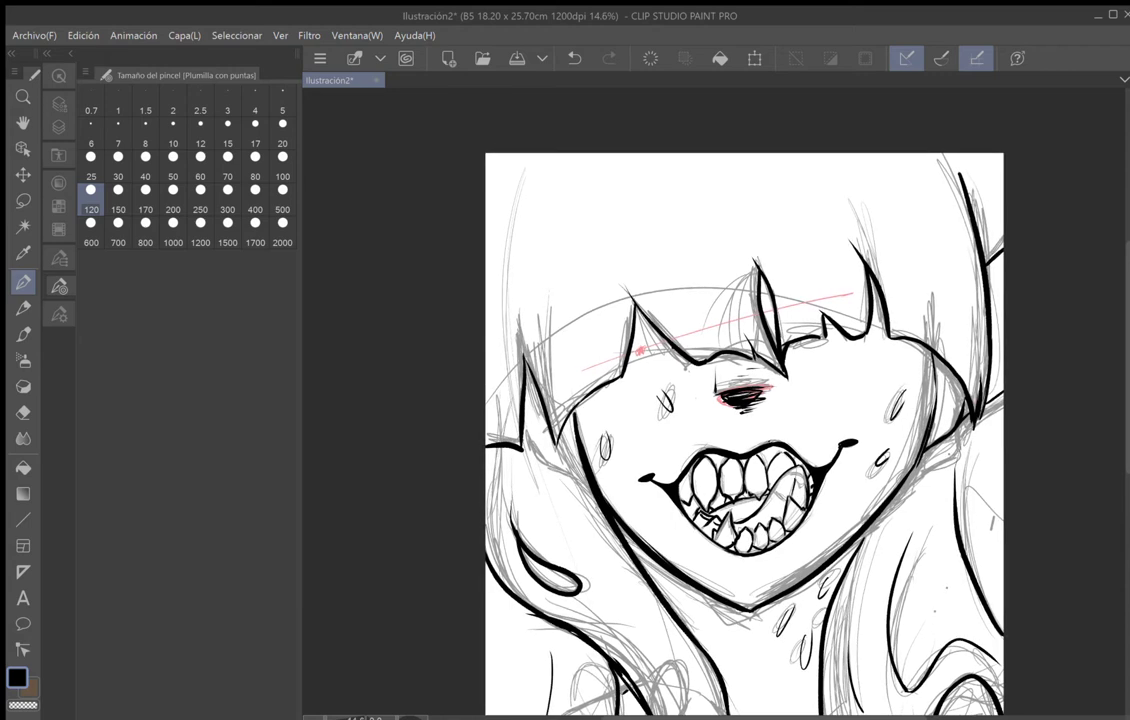
mouse_move(528, 165)
left_mouse_down()
mouse_move(509, 303)
mouse_move(528, 217)
mouse_move(548, 231)
mouse_move(672, 213)
left_mouse_up()
mouse_move(813, 207)
left_mouse_down()
mouse_move(826, 218)
mouse_move(889, 212)
mouse_move(898, 243)
mouse_move(942, 224)
mouse_move(931, 234)
mouse_move(964, 312)
mouse_move(877, 185)
mouse_move(844, 167)
left_mouse_up()
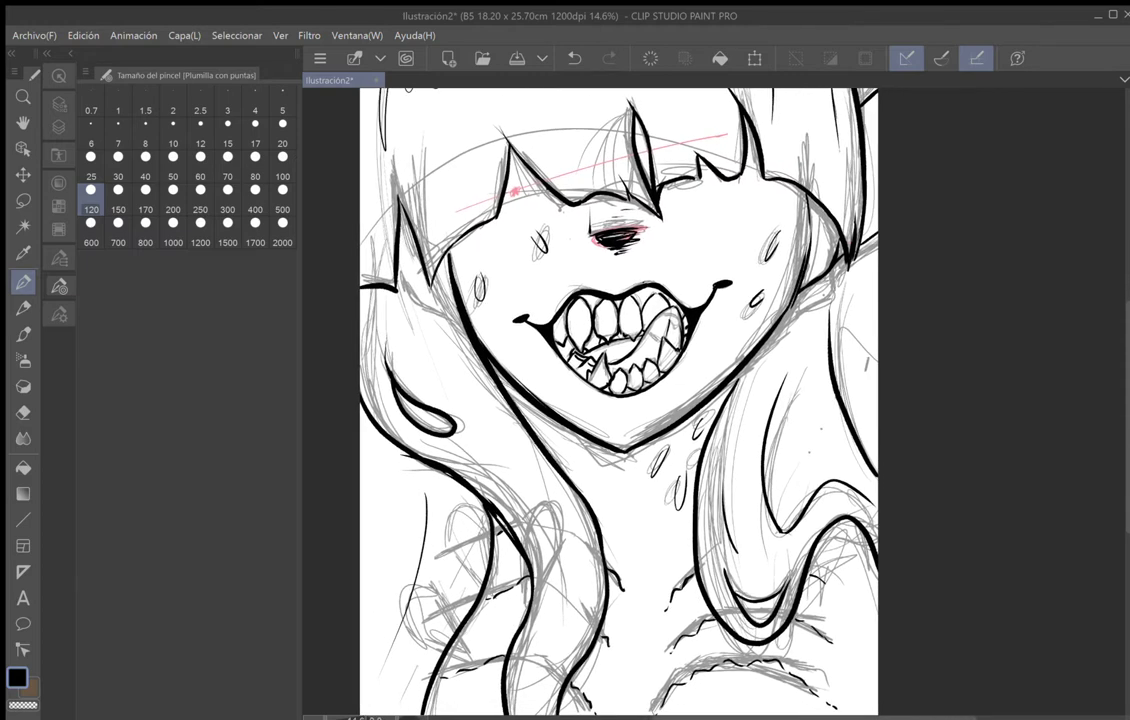
Ink inner strand lines and a narrow drop shape on the long left locks, and erase the stray dot on the right lock.
scroll(789, 375, "down", 1)
scroll(796, 384, "up", 1)
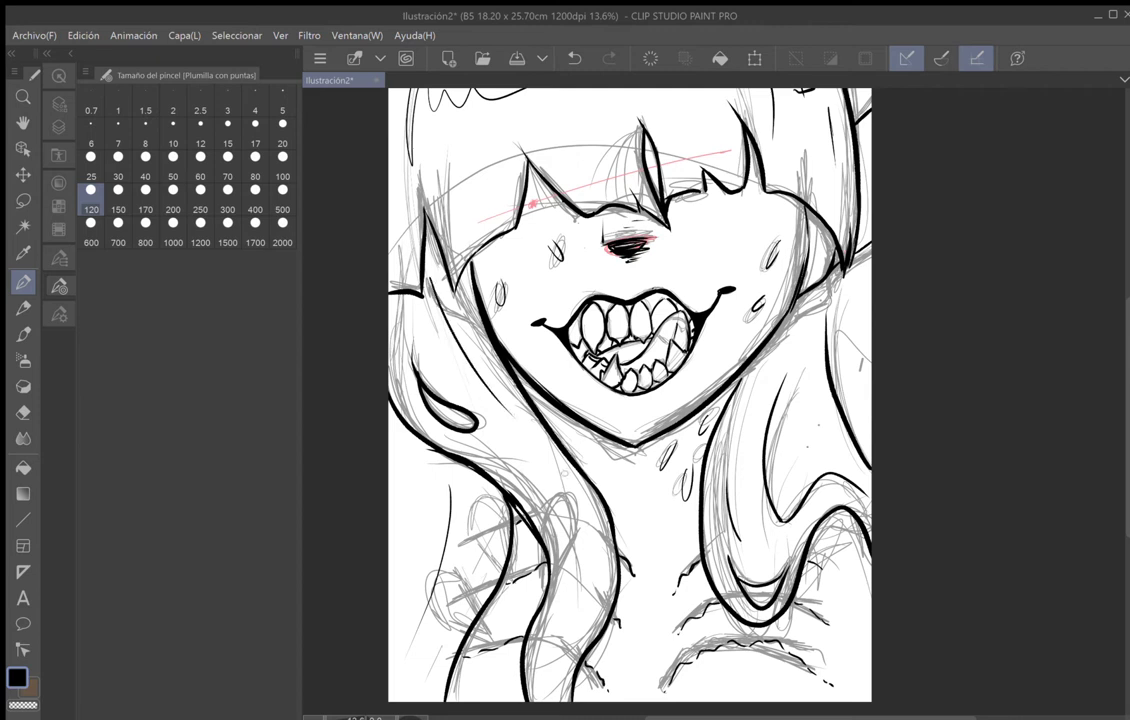
left_click_drag(582, 537, 573, 513)
left_click_drag(620, 450, 661, 439)
left_click_drag(671, 380, 666, 405)
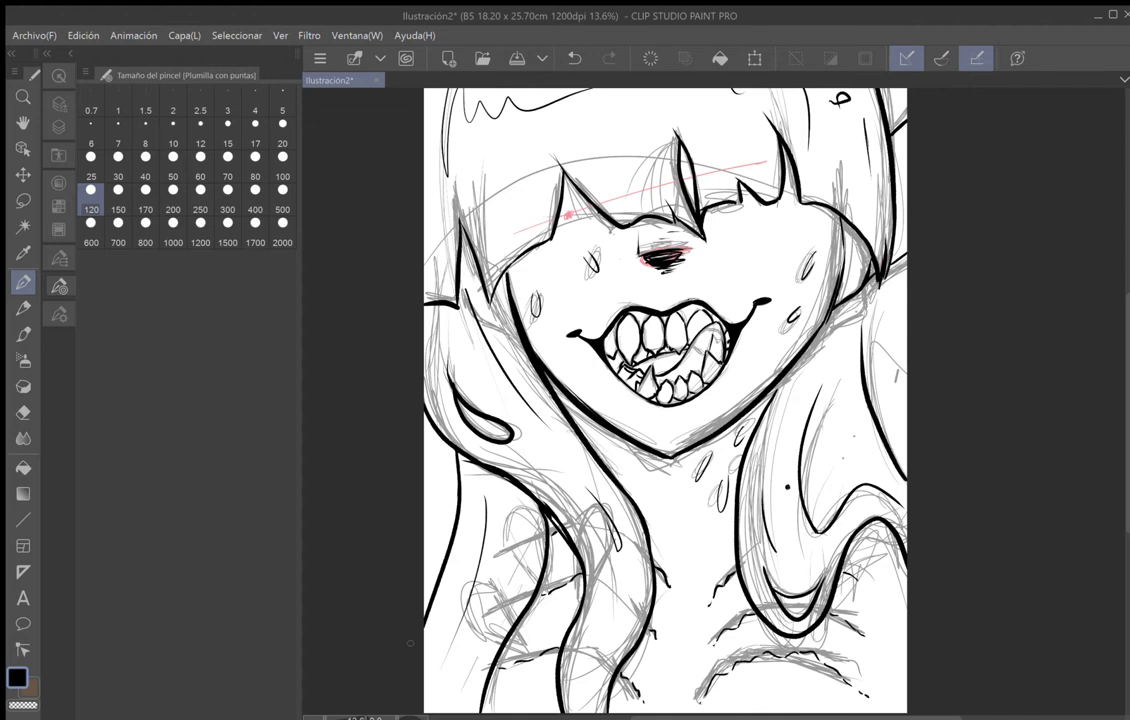
key("e")
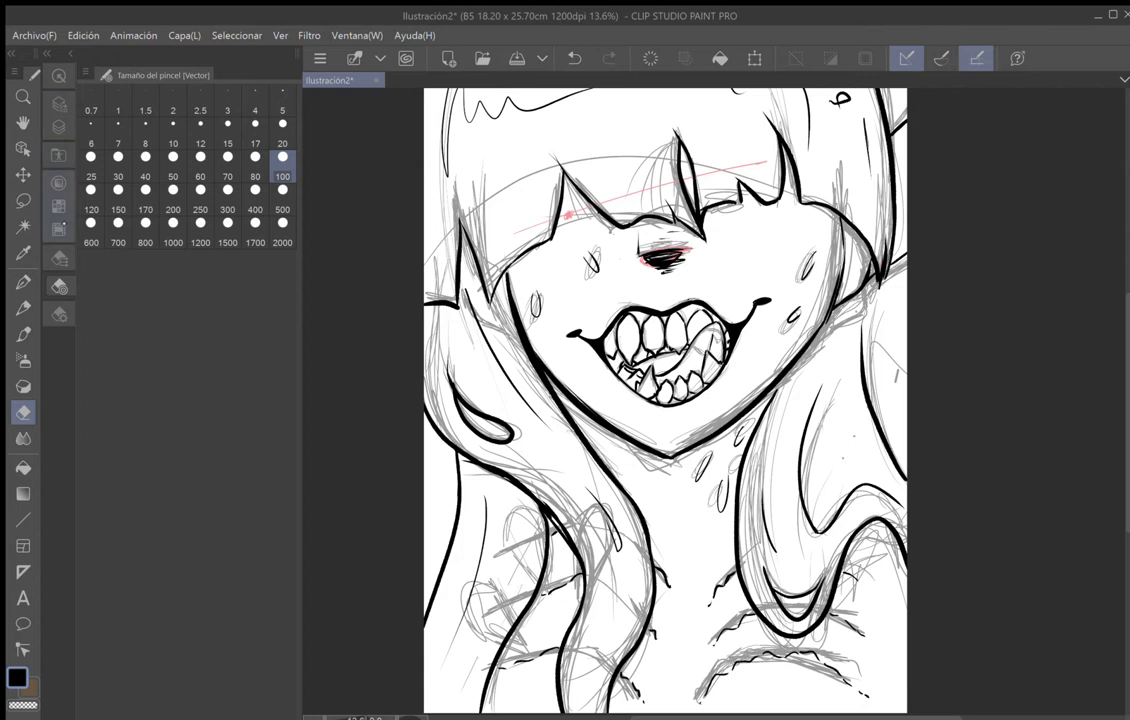
Hide the sketch layer Capa 1 and check the line art on its own.
left_click(59, 127)
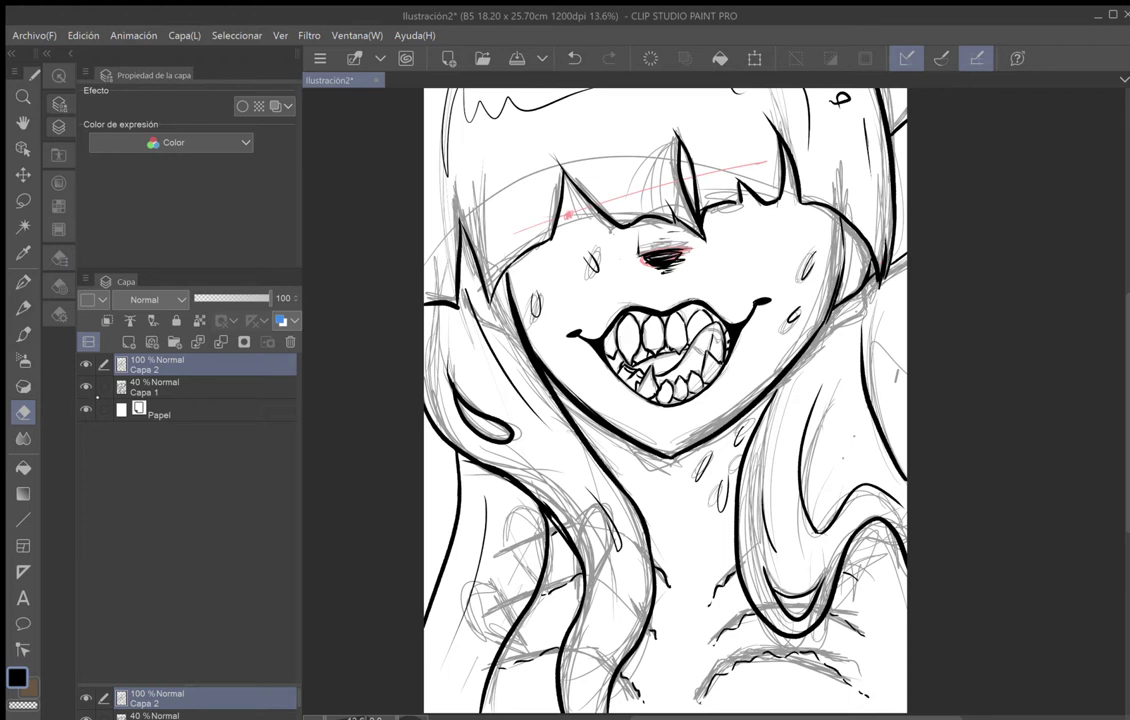
left_click(87, 387)
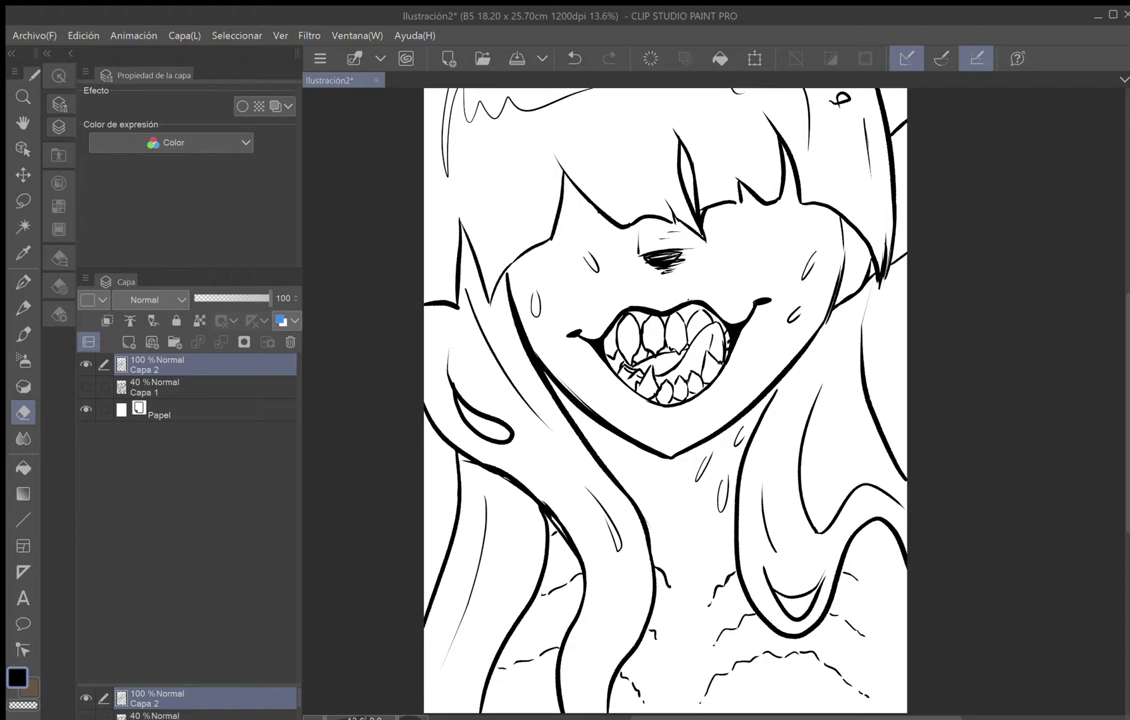
scroll(906, 430, "down", 2)
scroll(906, 430, "up", 1)
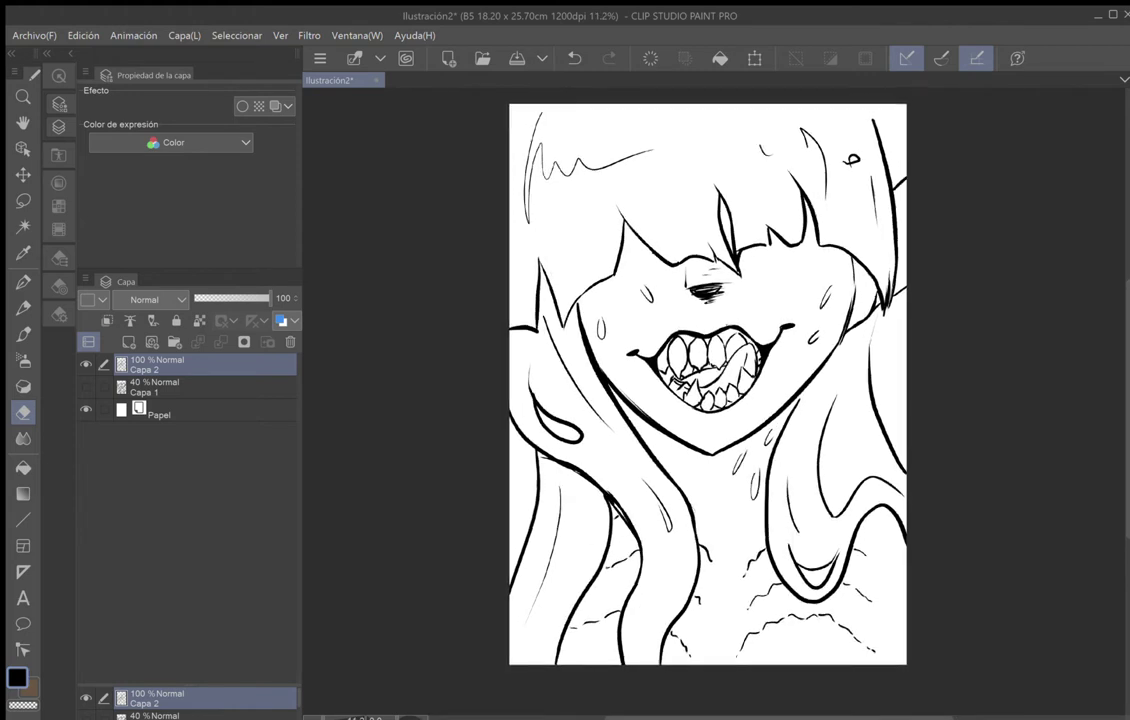
scroll(906, 430, "down", 1)
scroll(702, 382, "down", 1)
mouse_move(706, 383)
left_mouse_down()
mouse_move(635, 414)
mouse_move(639, 399)
left_mouse_up()
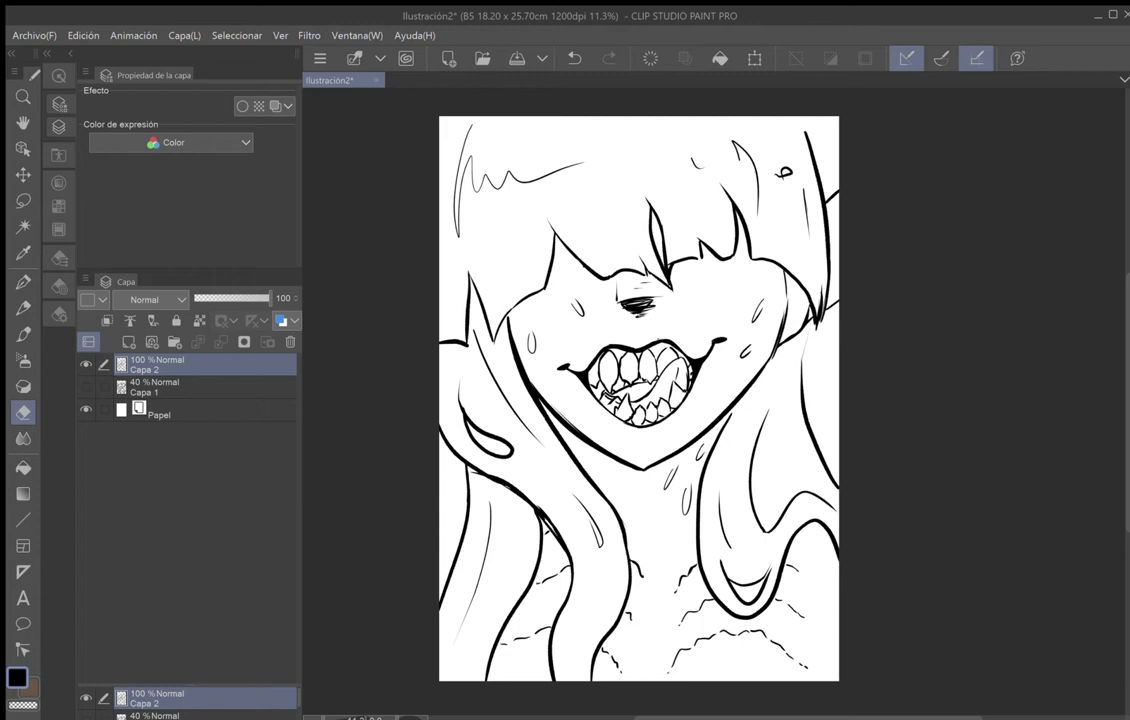
On a new vector layer above Capa 2, draw thin drool drips on the tongue and teeth, running over the lower lip past the chin.
left_click(151, 342)
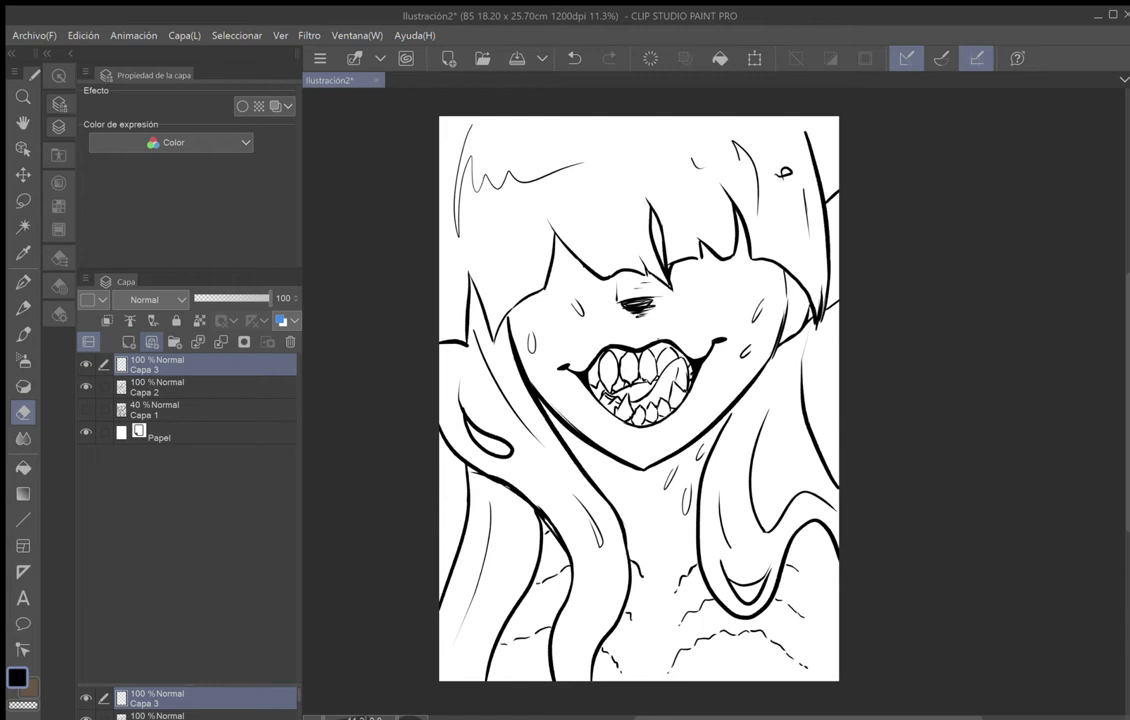
scroll(690, 373, "up", 4)
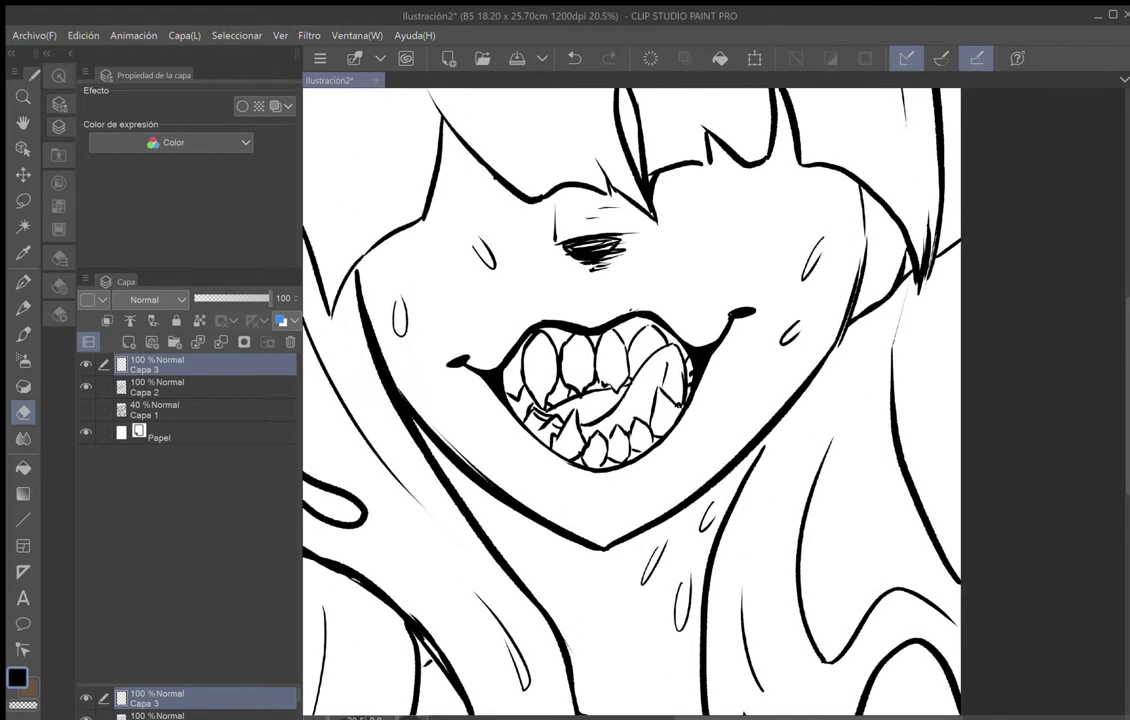
left_click_drag(690, 373, 620, 309)
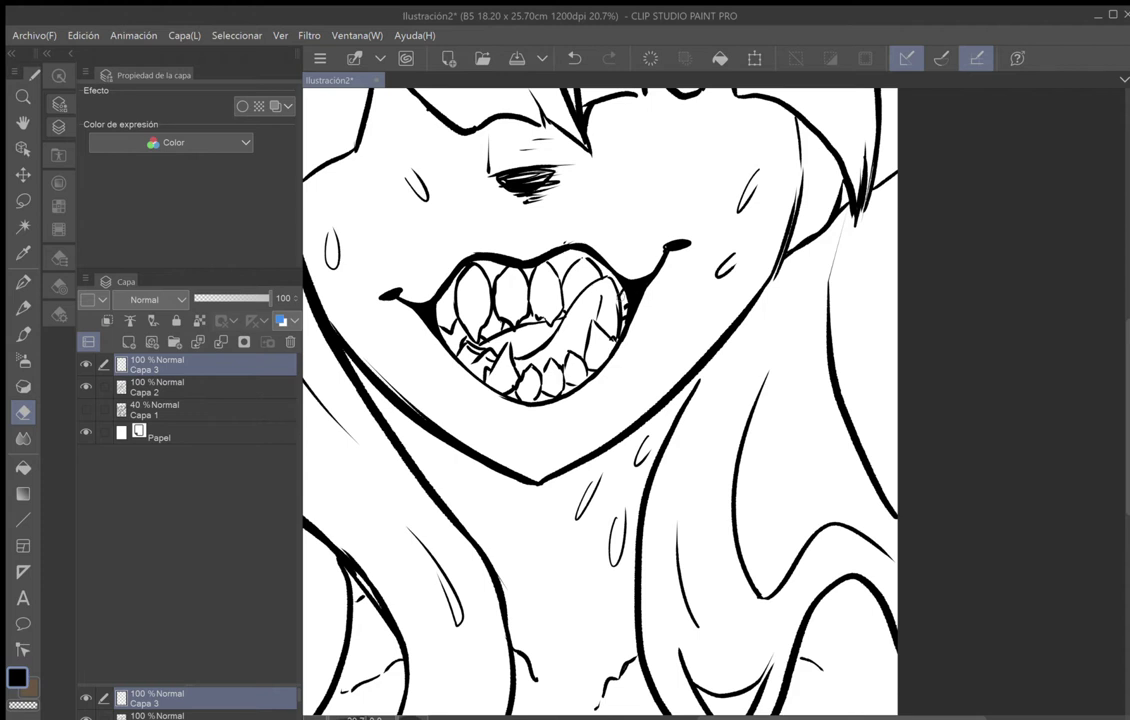
key("p")
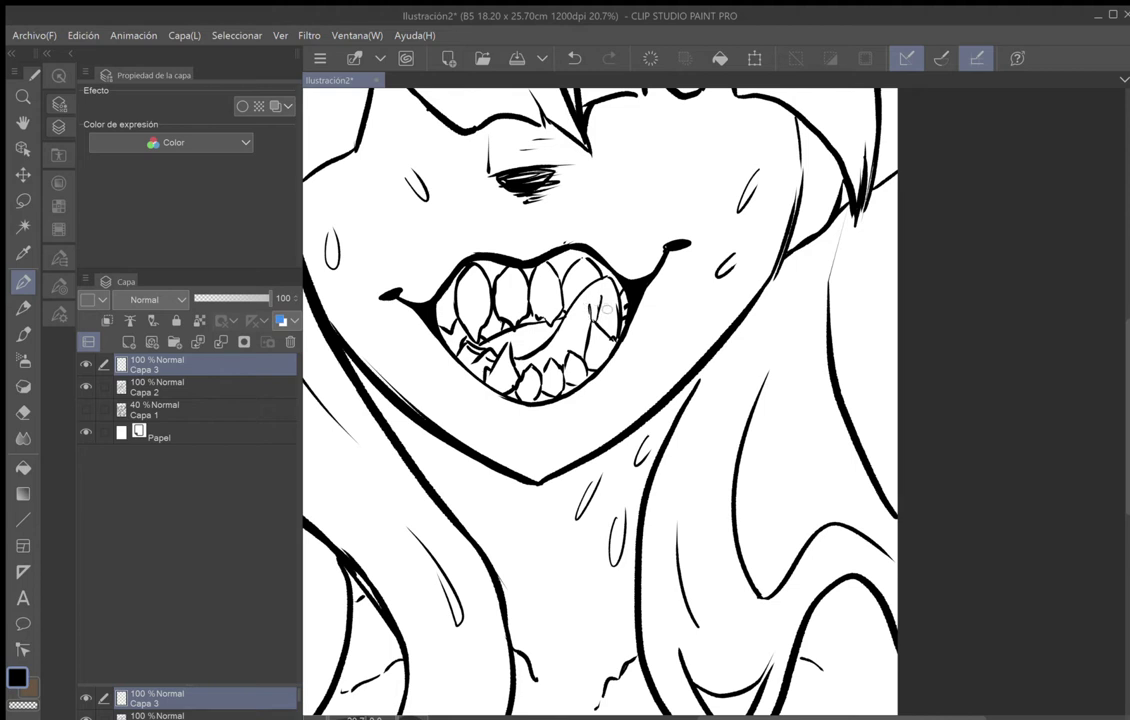
left_click_drag(604, 299, 613, 300)
mouse_move(617, 340)
left_mouse_down()
mouse_move(622, 398)
mouse_move(586, 416)
mouse_move(621, 396)
mouse_move(623, 372)
left_mouse_up()
mouse_move(587, 419)
left_mouse_down()
mouse_move(578, 412)
mouse_move(560, 440)
mouse_move(557, 535)
mouse_move(551, 508)
left_mouse_up()
mouse_move(559, 552)
left_mouse_down()
mouse_move(551, 439)
mouse_move(547, 419)
mouse_move(552, 483)
mouse_move(535, 455)
mouse_move(537, 411)
left_mouse_up()
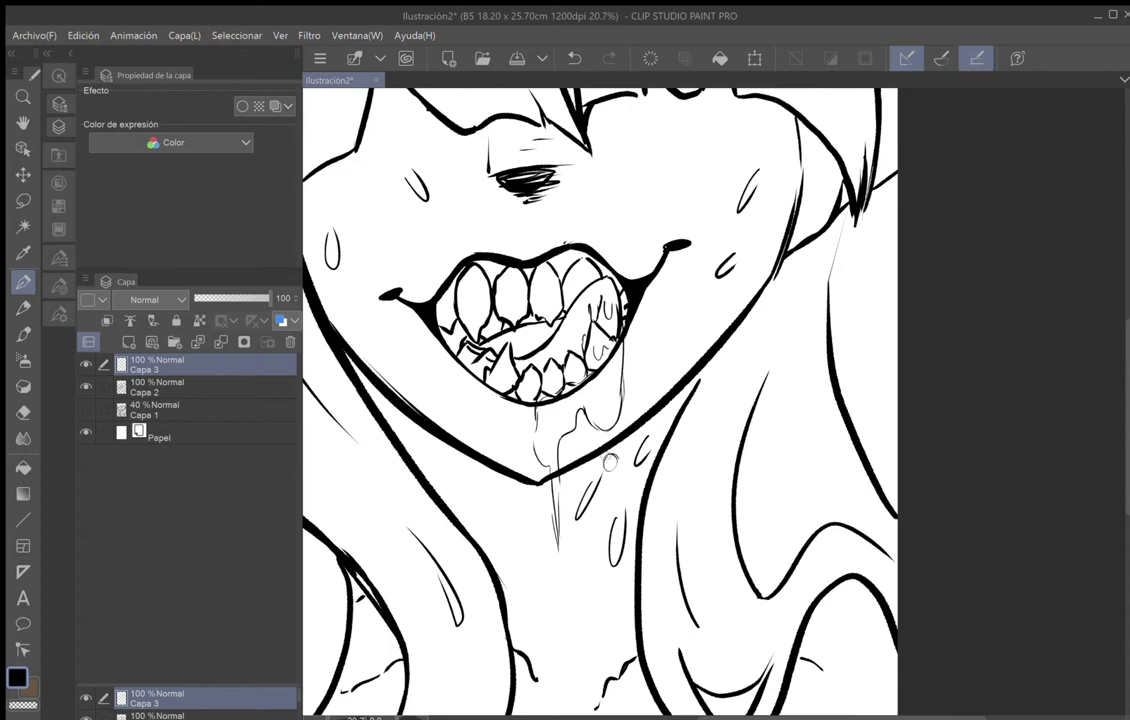
Draw small round droplets beside the chin and a falling drop below the longest drool strand.
left_click_drag(613, 474, 619, 475)
mouse_move(561, 575)
left_mouse_down()
mouse_move(564, 589)
mouse_move(561, 573)
left_mouse_up()
scroll(625, 430, "down", 3)
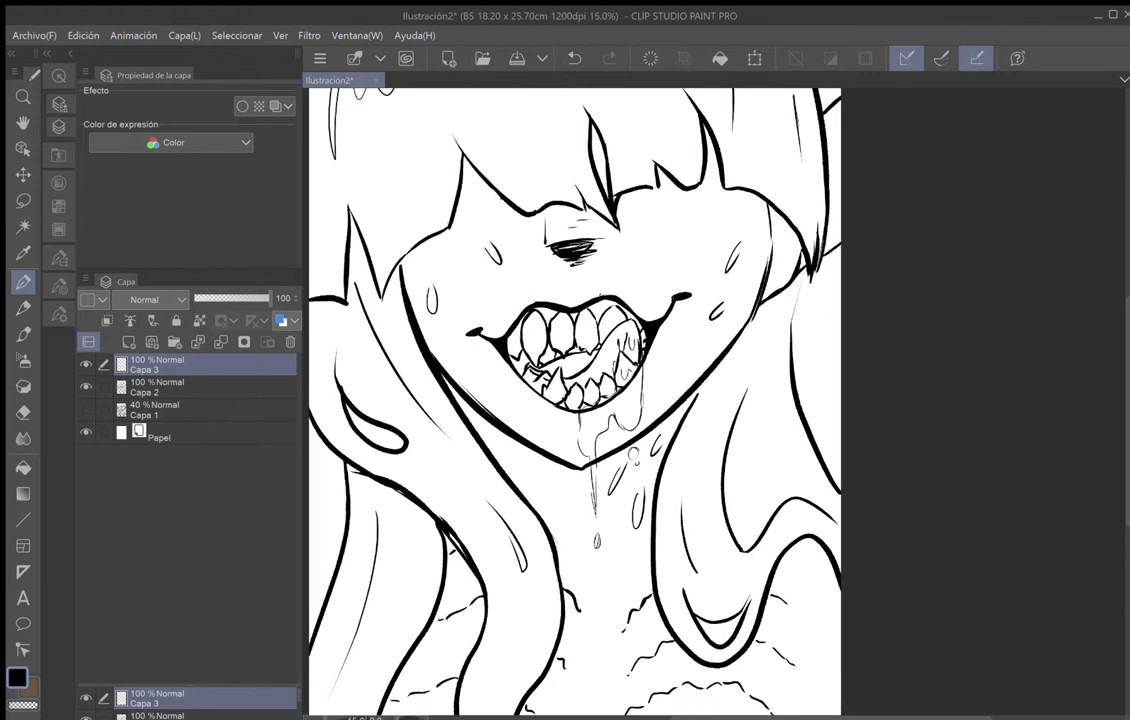
left_click_drag(616, 364, 608, 477)
scroll(560, 400, "down", 1)
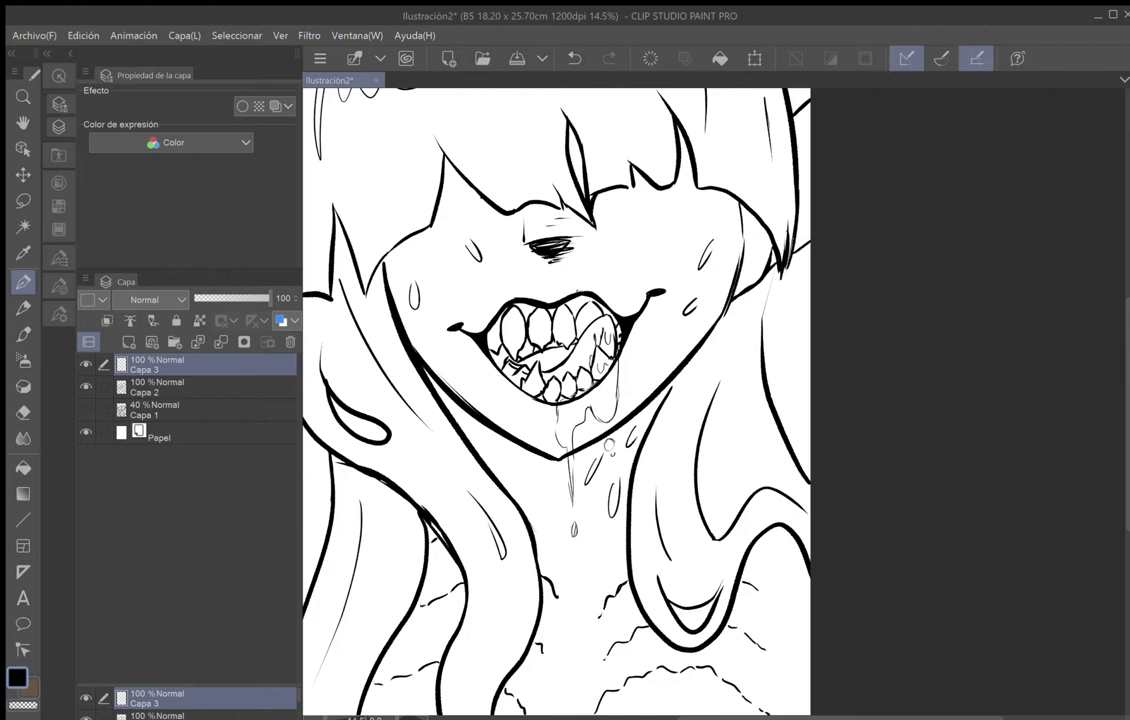
Add a new raster layer above the drool layer.
left_click(129, 342)
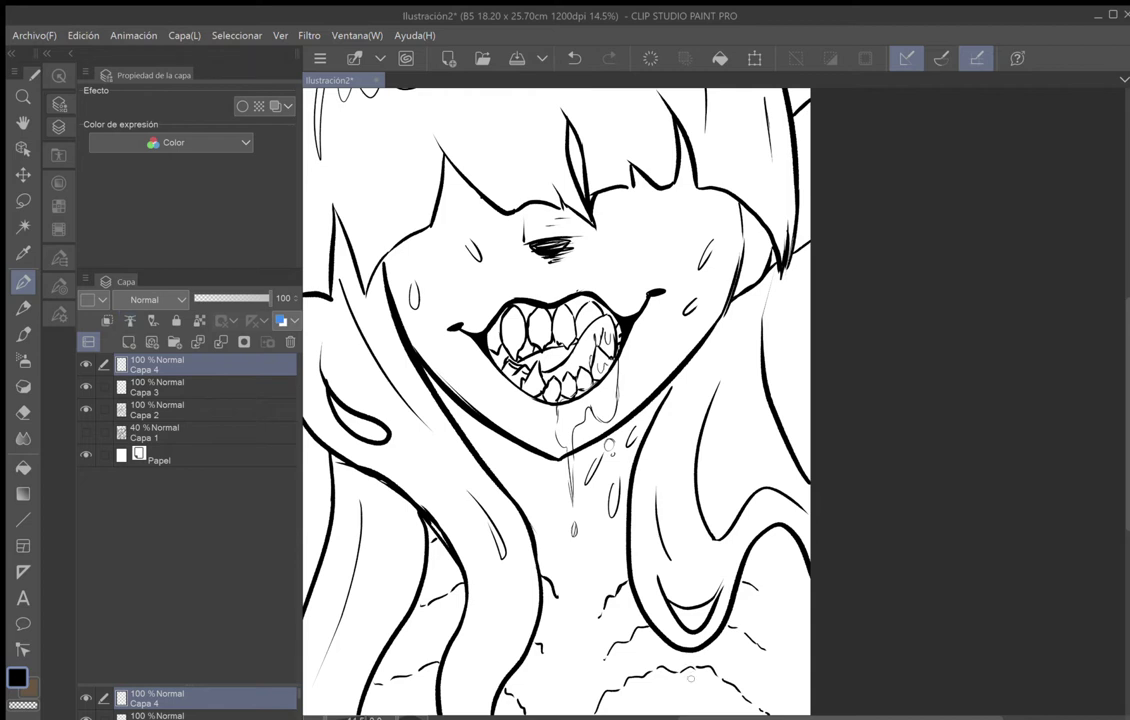
Try a black speckled stroke across the face with the Sangrado oscuro ink brush.
left_click(23, 334)
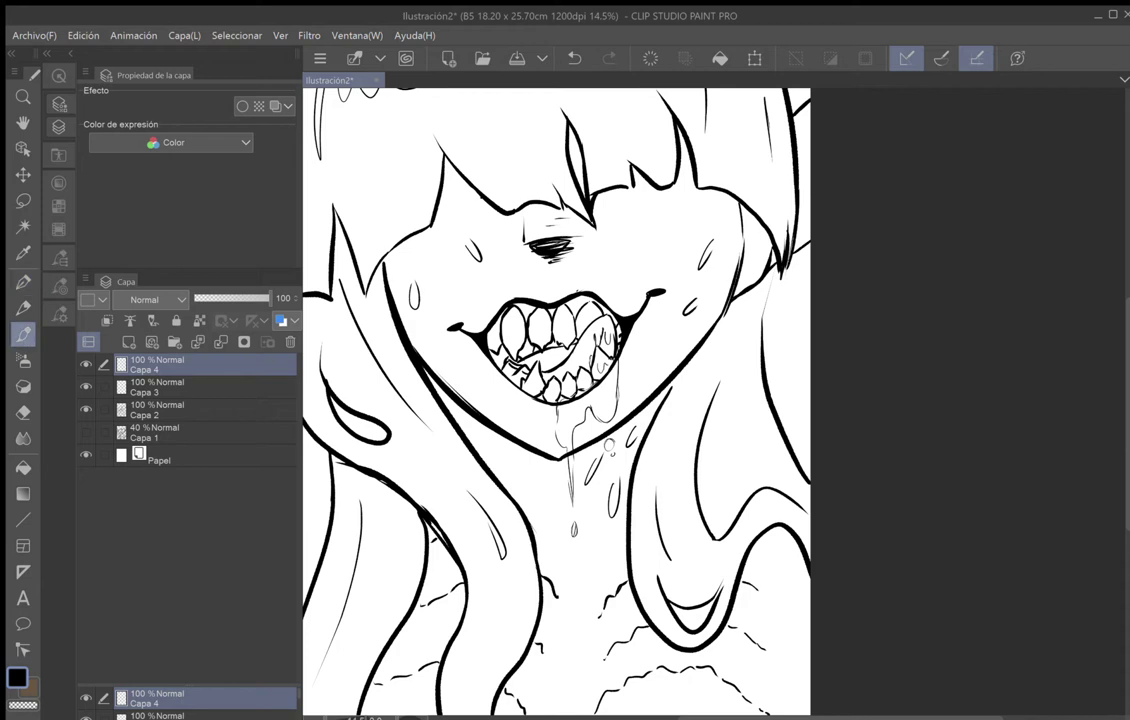
left_click(63, 232)
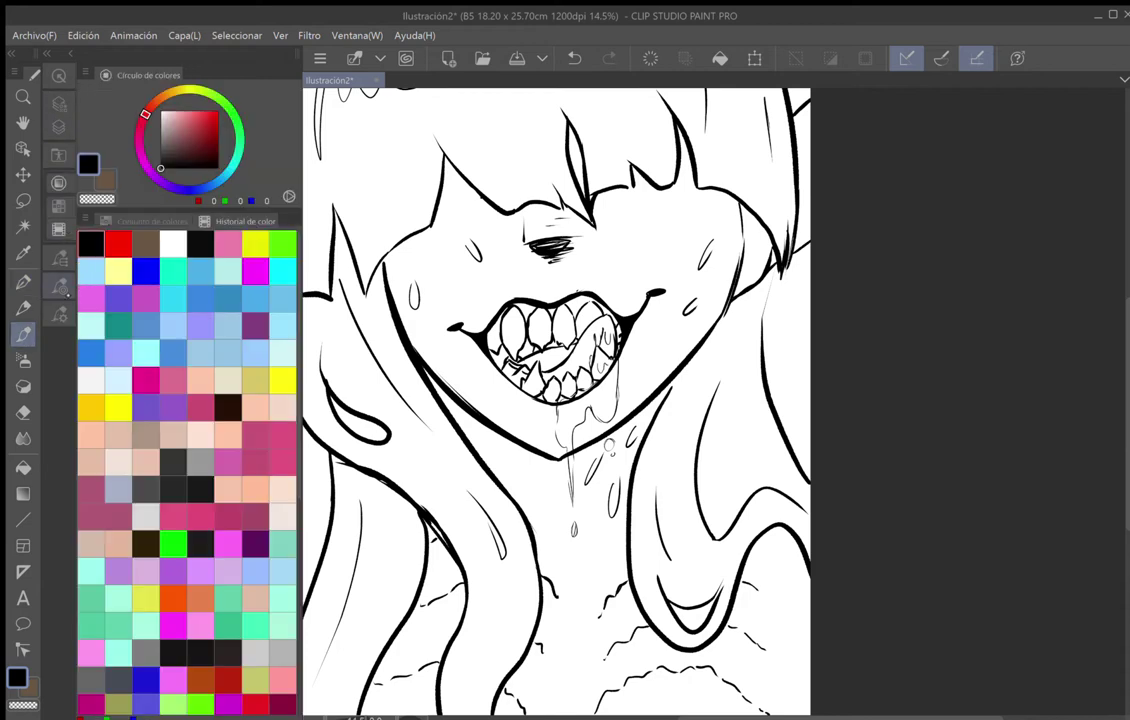
left_click(61, 257)
left_click(60, 258)
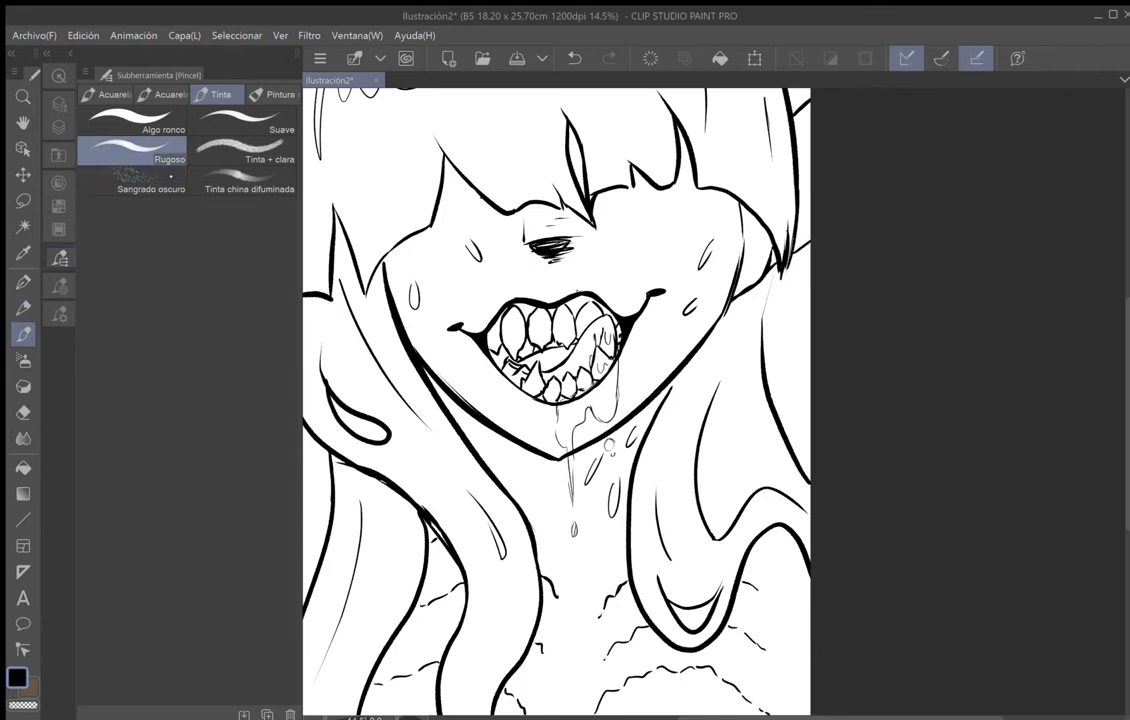
left_click(130, 180)
mouse_move(495, 170)
left_mouse_down()
mouse_move(497, 200)
mouse_move(595, 235)
mouse_move(675, 225)
mouse_move(719, 420)
mouse_move(656, 476)
mouse_move(550, 415)
left_mouse_up()
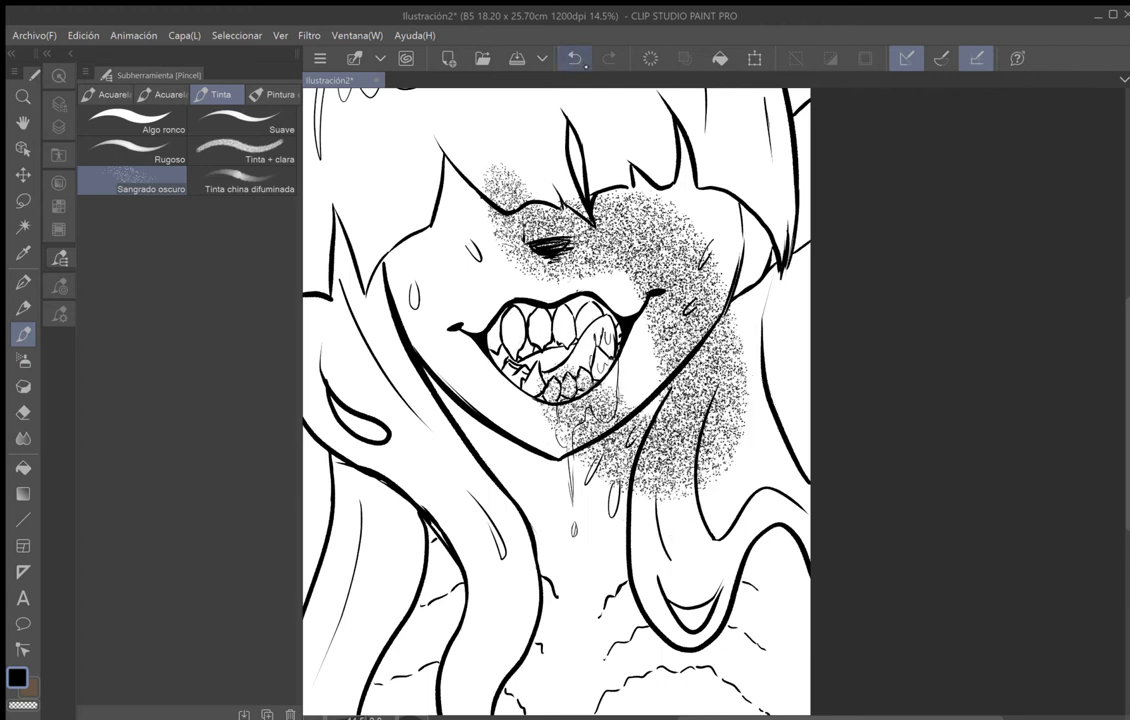
left_click(575, 58)
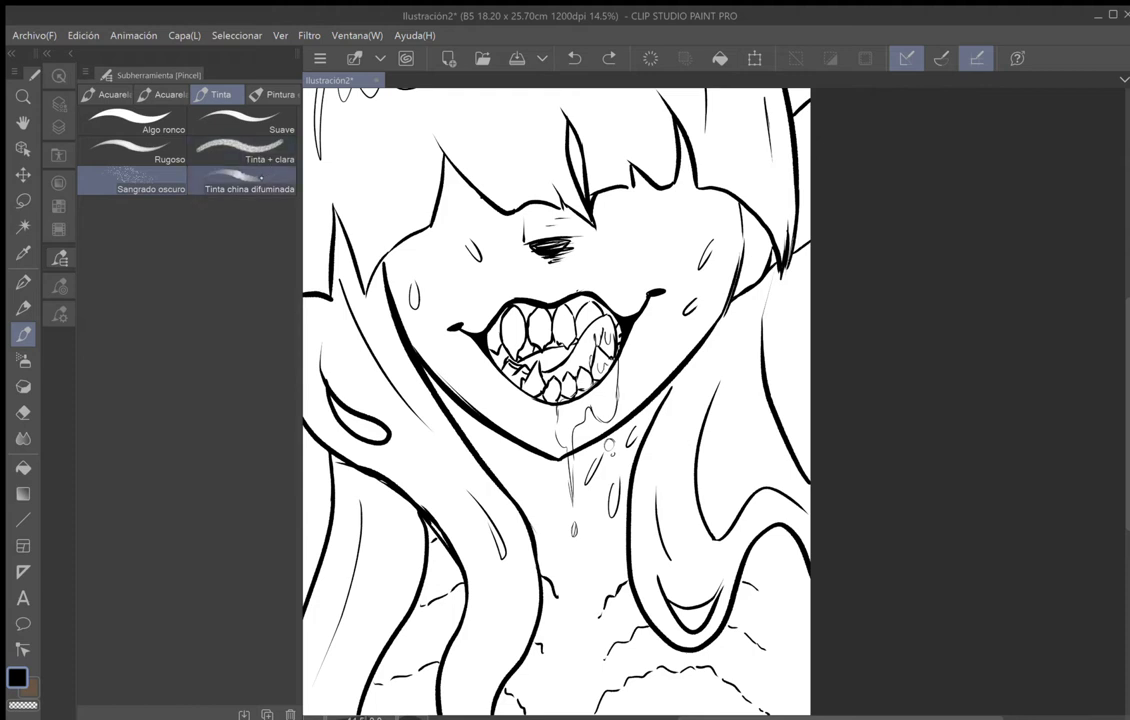
left_click(162, 94)
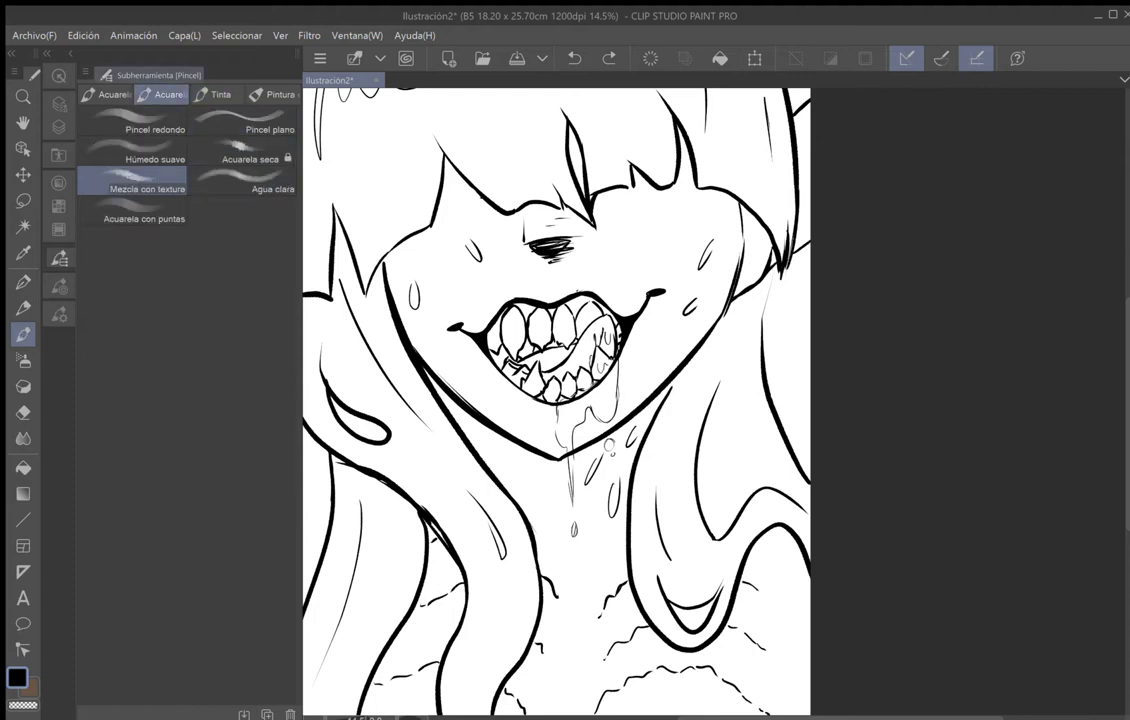
left_click(105, 94)
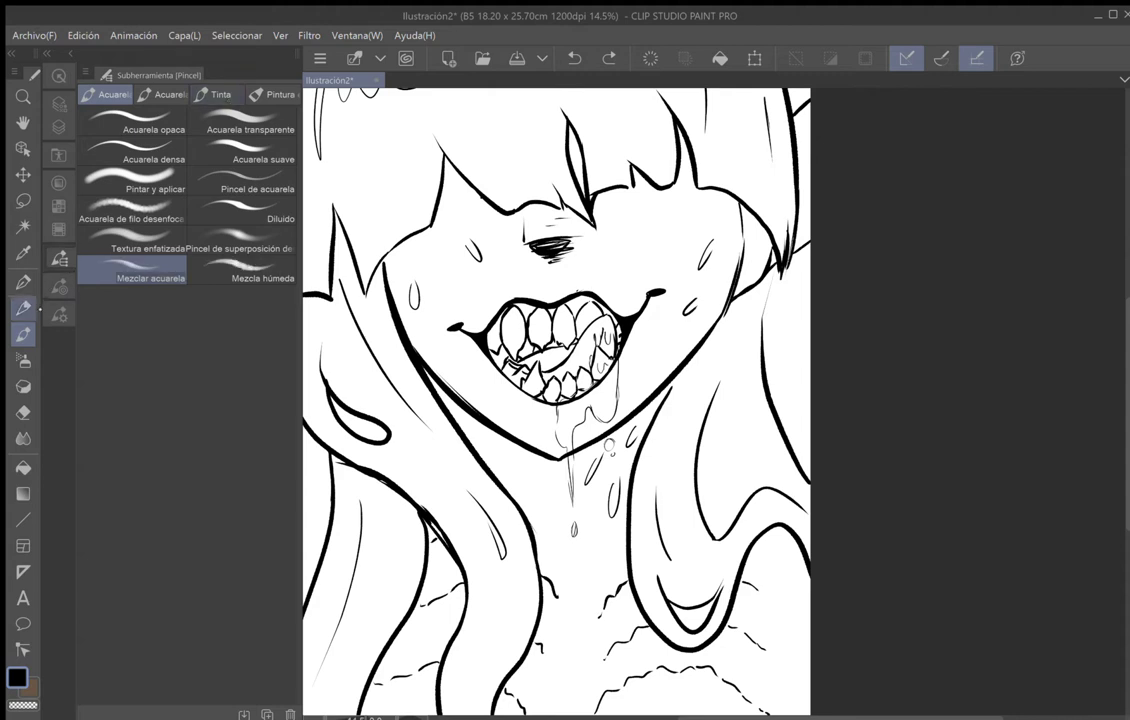
Choose the Texturizado pen and set its brush size to 1200.
left_click(23, 283)
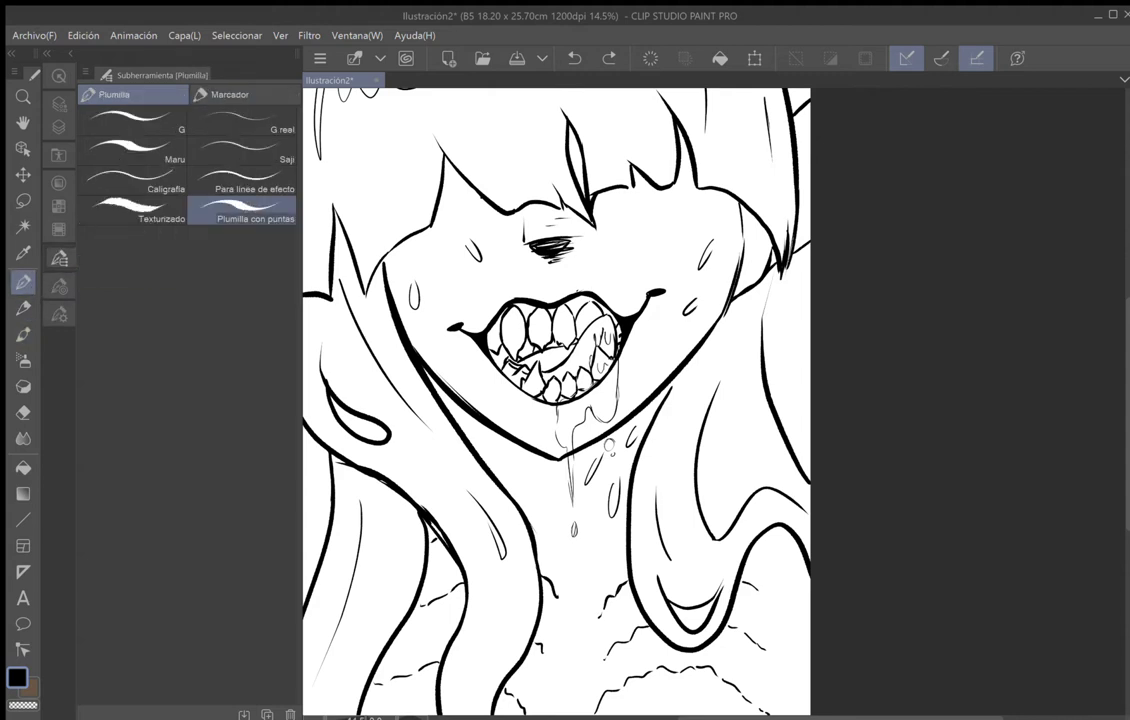
left_click(165, 214)
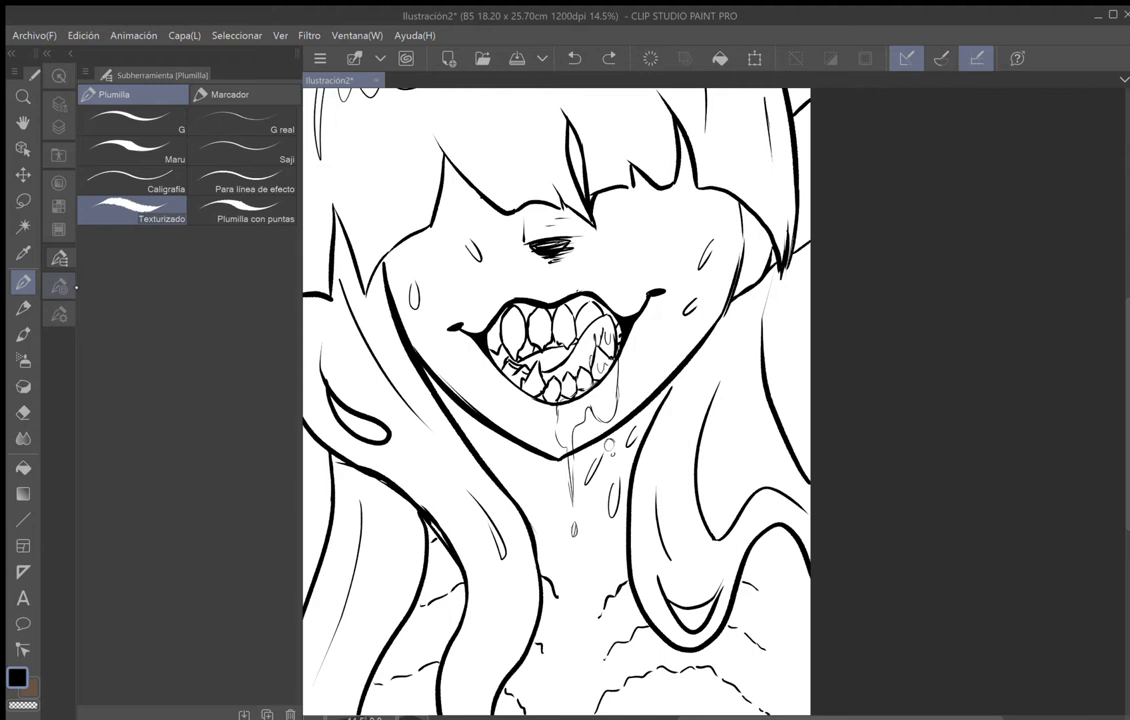
left_click(60, 286)
left_click(200, 228)
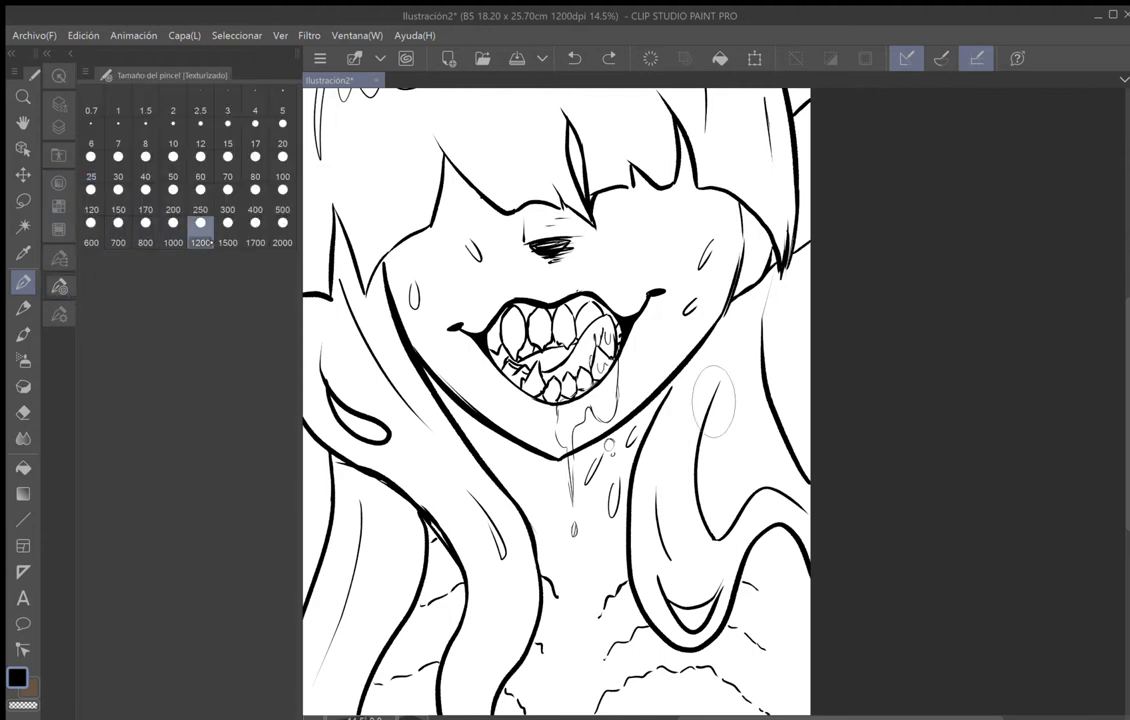
left_click_drag(455, 240, 430, 484)
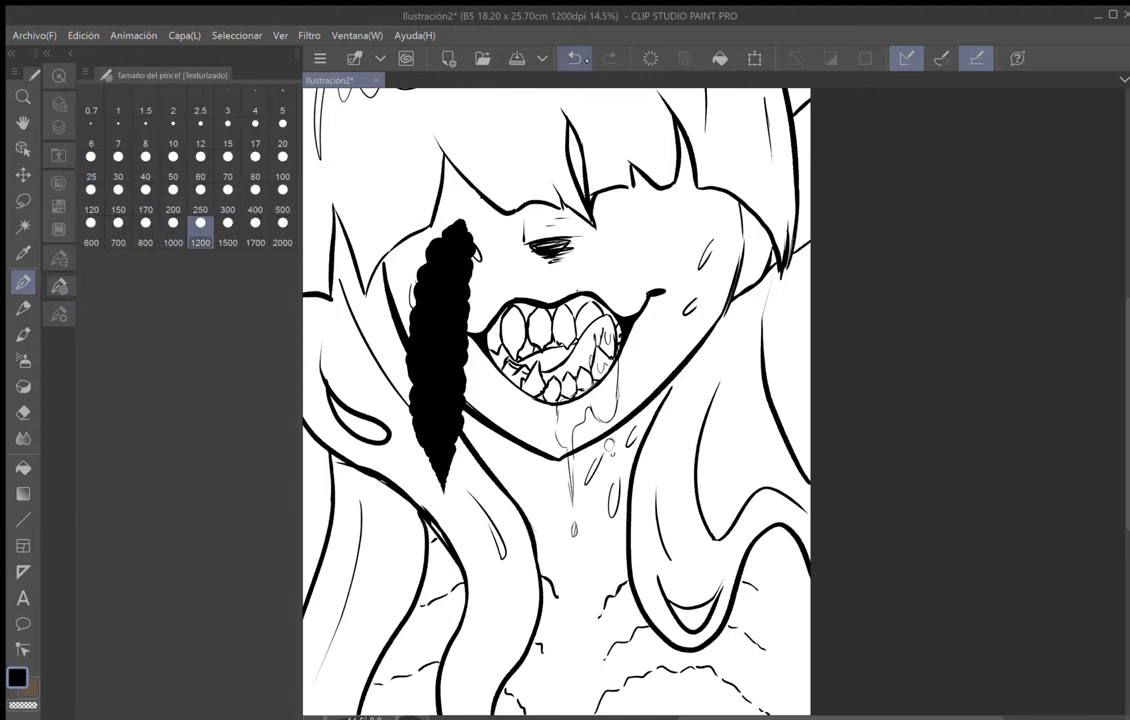
left_click(574, 58)
left_click(574, 58)
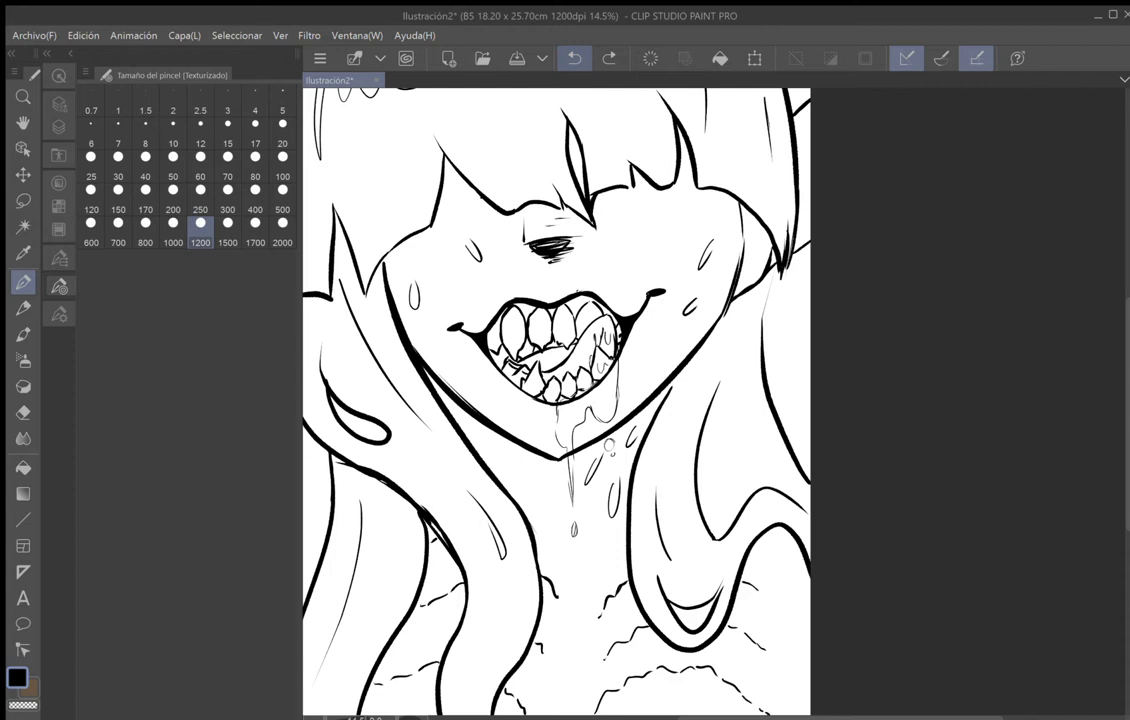
Set Capa 4 to 48% opacity and paint a ragged shadow strip down the hair on the character's right-hand side of the picture.
left_click(58, 105)
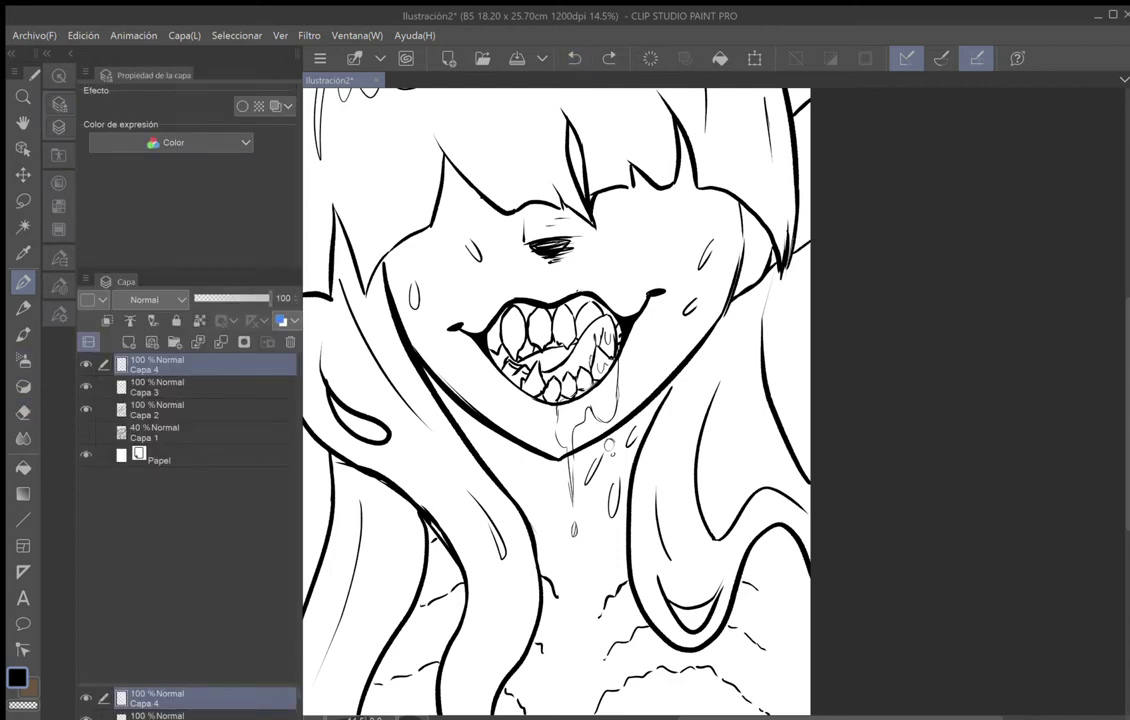
left_click_drag(266, 298, 231, 298)
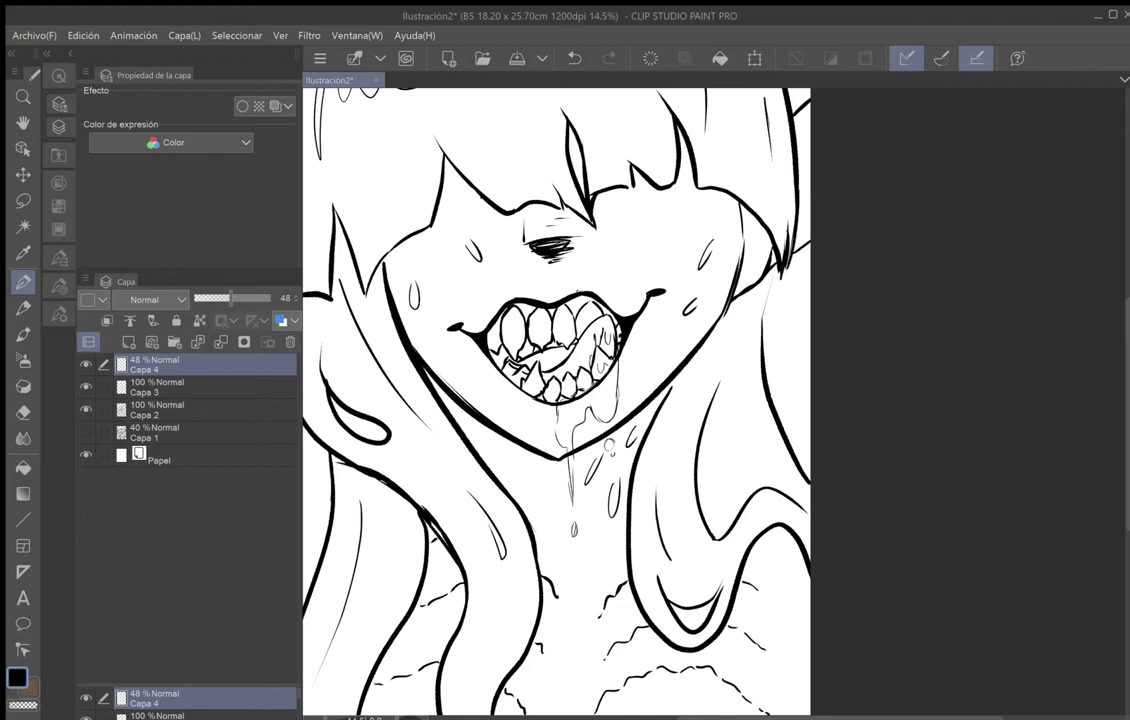
mouse_move(727, 632)
left_mouse_down()
mouse_move(728, 662)
mouse_move(757, 520)
left_mouse_up()
mouse_move(735, 675)
left_mouse_down()
mouse_move(751, 330)
mouse_move(805, 135)
left_mouse_up()
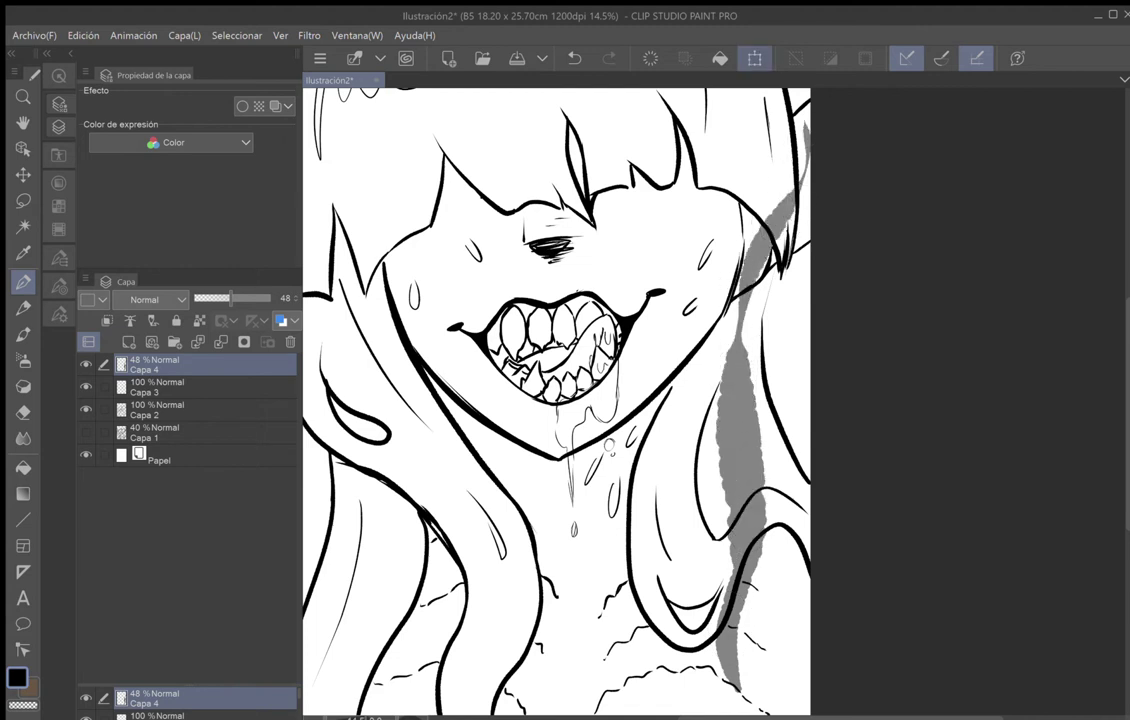
left_click_drag(774, 702, 730, 605)
mouse_move(784, 708)
left_mouse_down()
mouse_move(746, 605)
mouse_move(778, 668)
mouse_move(762, 600)
mouse_move(738, 717)
left_mouse_up()
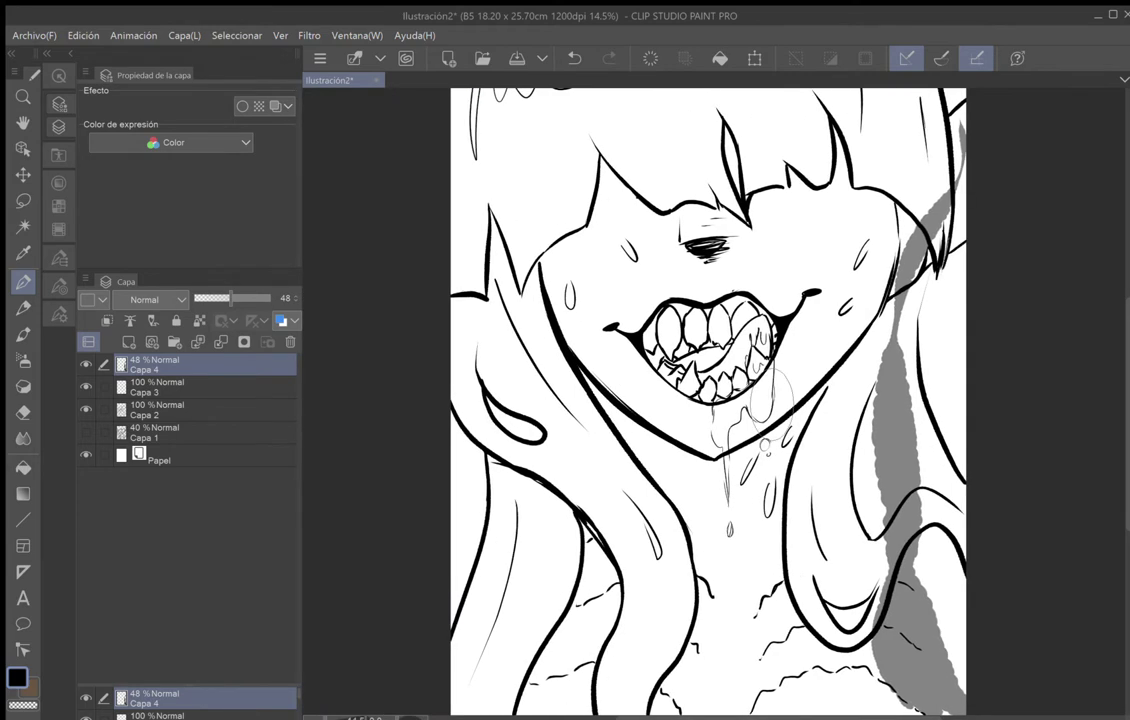
Fill the lower-right corner of the page with textured grey shadow and extend it up the right edge.
scroll(779, 409, "down", 3)
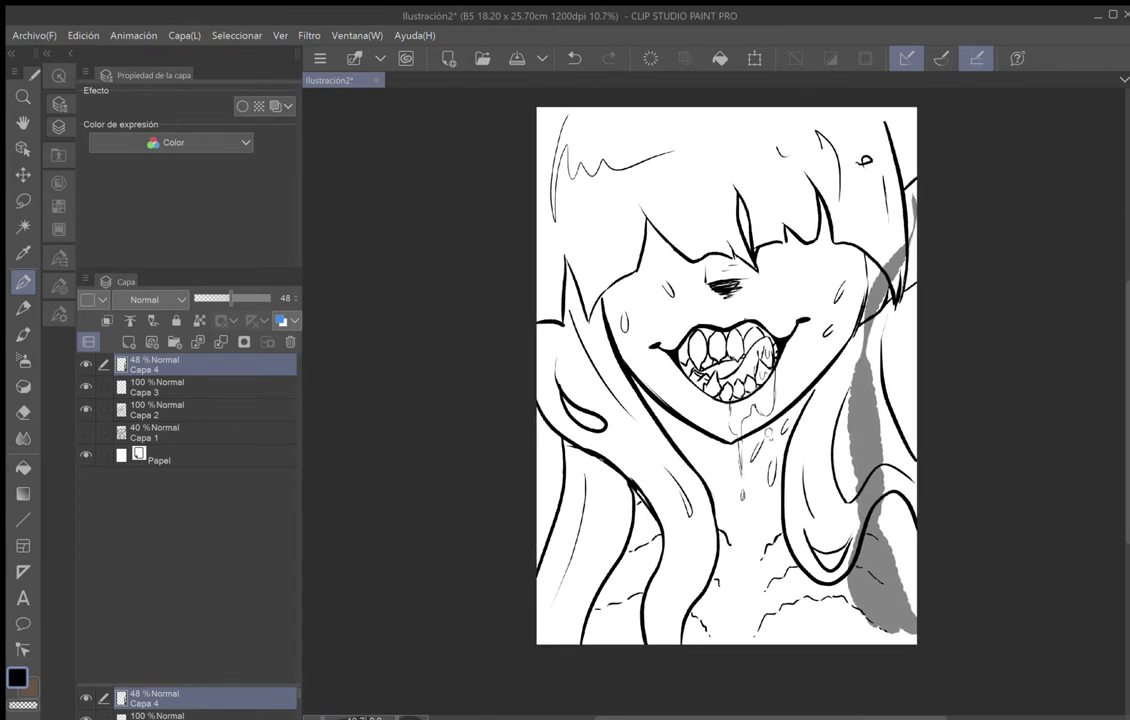
left_click_drag(768, 434, 681, 440)
mouse_move(808, 661)
left_mouse_down()
mouse_move(791, 631)
mouse_move(811, 565)
mouse_move(837, 653)
mouse_move(803, 610)
mouse_move(811, 643)
mouse_move(783, 627)
mouse_move(825, 642)
mouse_move(808, 510)
left_mouse_up()
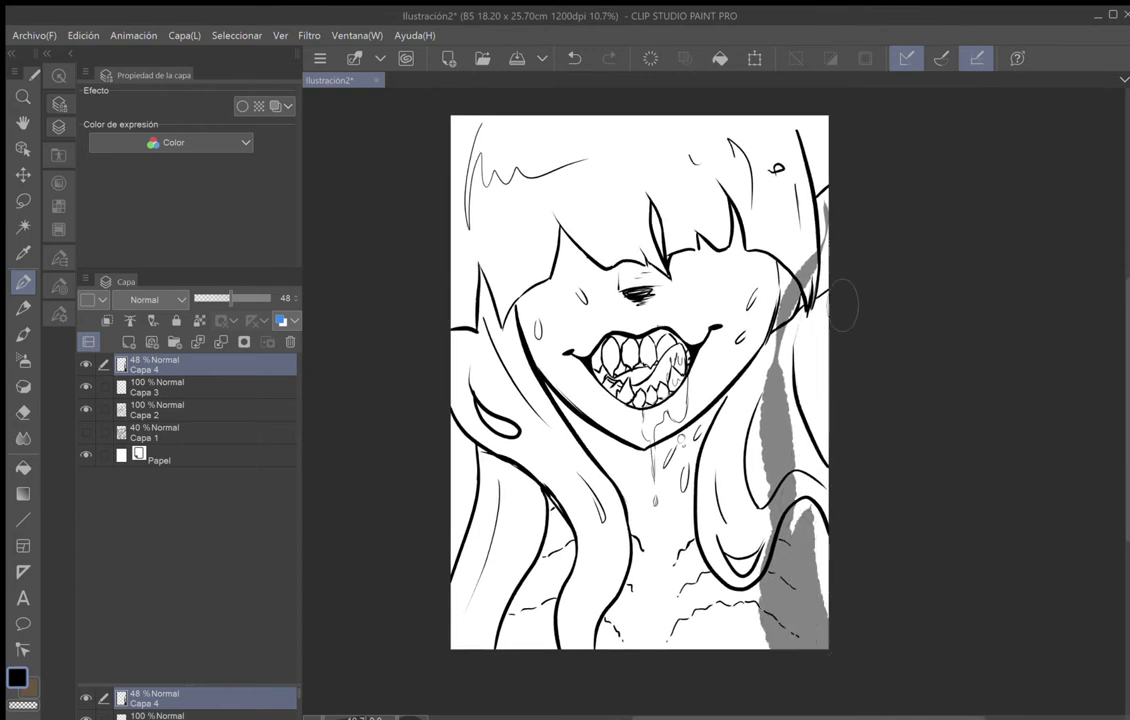
left_click_drag(806, 560, 837, 388)
left_click_drag(806, 585, 837, 450)
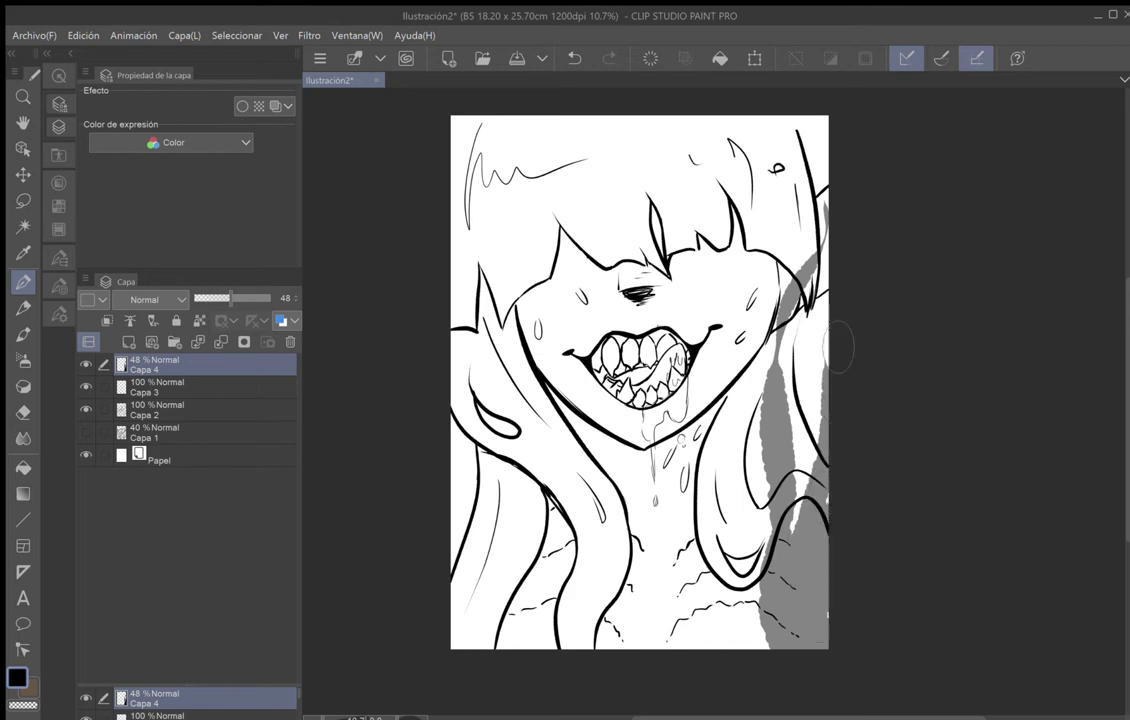
Add grey shadow streaks across the upper-right hair and over the looped hair lock right of the neck.
mouse_move(813, 334)
left_mouse_down()
mouse_move(755, 190)
mouse_move(772, 117)
mouse_move(740, 182)
mouse_move(744, 235)
left_mouse_up()
left_click_drag(740, 188, 766, 272)
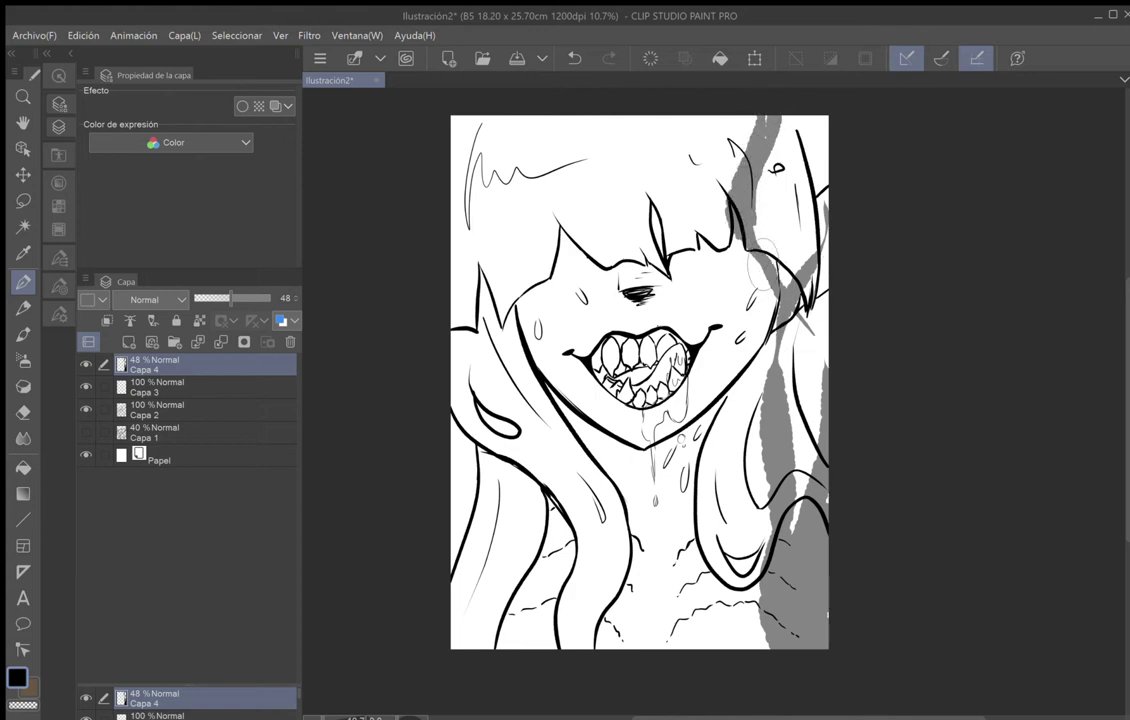
mouse_move(729, 625)
left_mouse_down()
mouse_move(708, 545)
mouse_move(722, 510)
mouse_move(714, 455)
left_mouse_up()
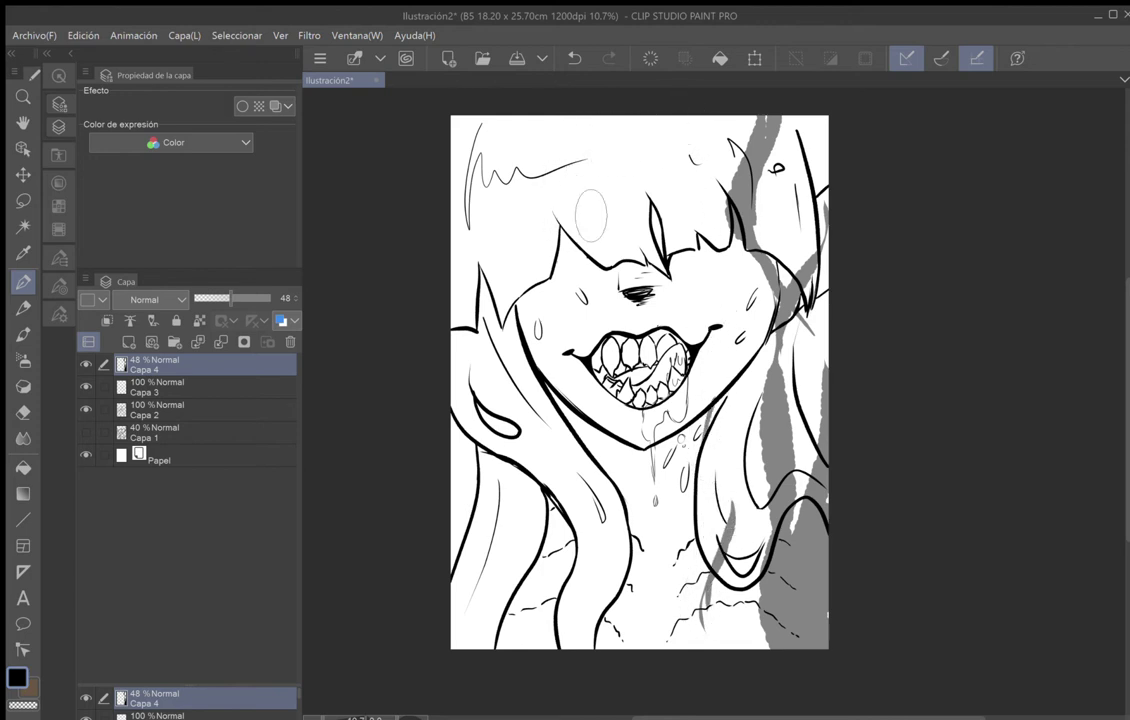
Paint forked grey shadow streaks from the top of the head down to the central fringe tips.
mouse_move(634, 250)
left_mouse_down()
mouse_move(611, 246)
mouse_move(651, 254)
mouse_move(580, 240)
mouse_move(553, 80)
left_mouse_up()
left_click_drag(580, 207, 607, 235)
left_click_drag(626, 238, 607, 167)
left_click_drag(626, 210, 616, 142)
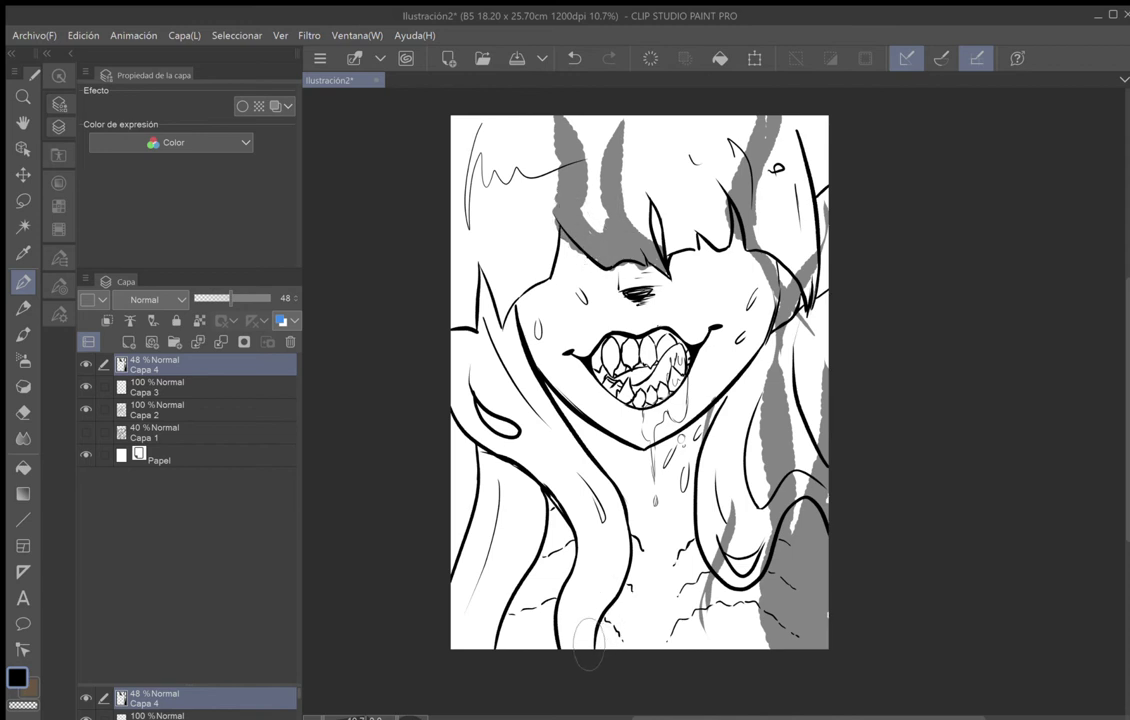
Shade the long hair lock left of the neck in grey and add wavy shadow streaks along the hair left of the face.
mouse_move(577, 600)
left_mouse_down()
mouse_move(591, 641)
mouse_move(601, 581)
mouse_move(596, 631)
mouse_move(590, 589)
mouse_move(590, 644)
mouse_move(566, 601)
mouse_move(590, 594)
mouse_move(571, 638)
mouse_move(600, 570)
left_mouse_up()
mouse_move(597, 630)
left_mouse_down()
mouse_move(583, 492)
mouse_move(538, 395)
mouse_move(537, 287)
left_mouse_up()
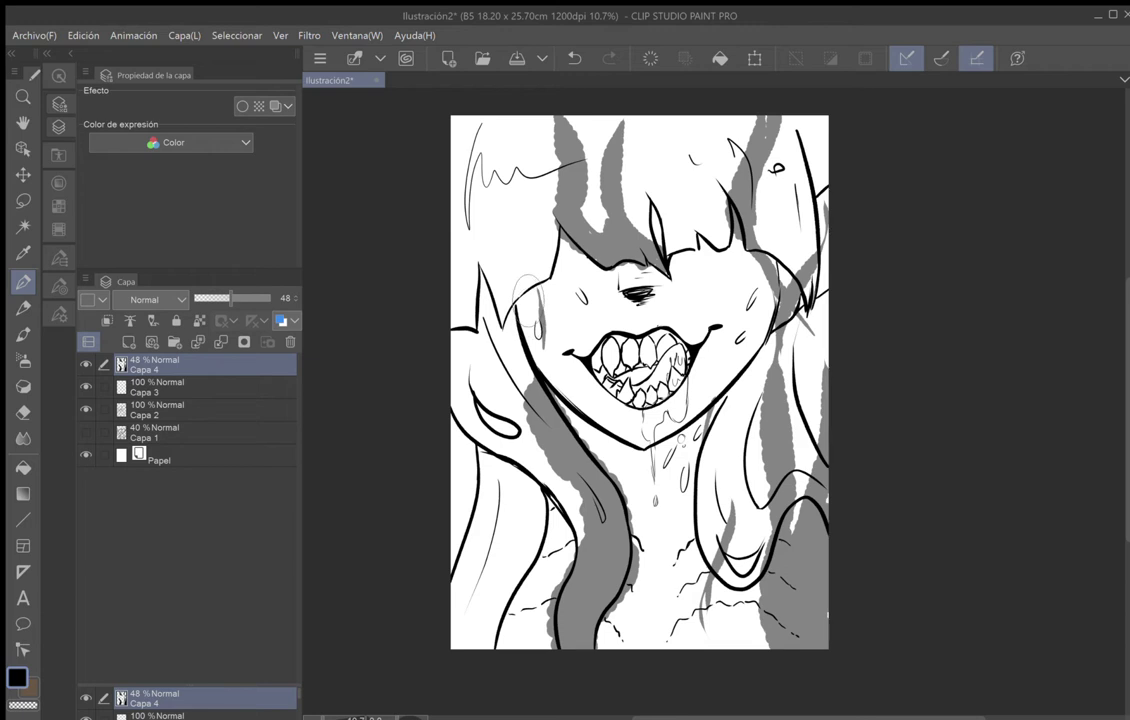
left_click_drag(572, 528, 489, 322)
mouse_move(499, 390)
left_mouse_down()
mouse_move(512, 272)
mouse_move(506, 184)
left_mouse_up()
mouse_move(497, 150)
left_mouse_down()
mouse_move(494, 95)
mouse_move(487, 110)
mouse_move(517, 236)
left_mouse_up()
mouse_move(464, 112)
left_mouse_down()
mouse_move(521, 250)
mouse_move(468, 205)
mouse_move(456, 160)
mouse_move(481, 440)
mouse_move(521, 490)
mouse_move(512, 580)
mouse_move(519, 640)
mouse_move(531, 645)
mouse_move(523, 562)
left_mouse_up()
mouse_move(515, 610)
left_mouse_down()
mouse_move(517, 448)
mouse_move(513, 507)
left_mouse_up()
left_click_drag(507, 458, 520, 534)
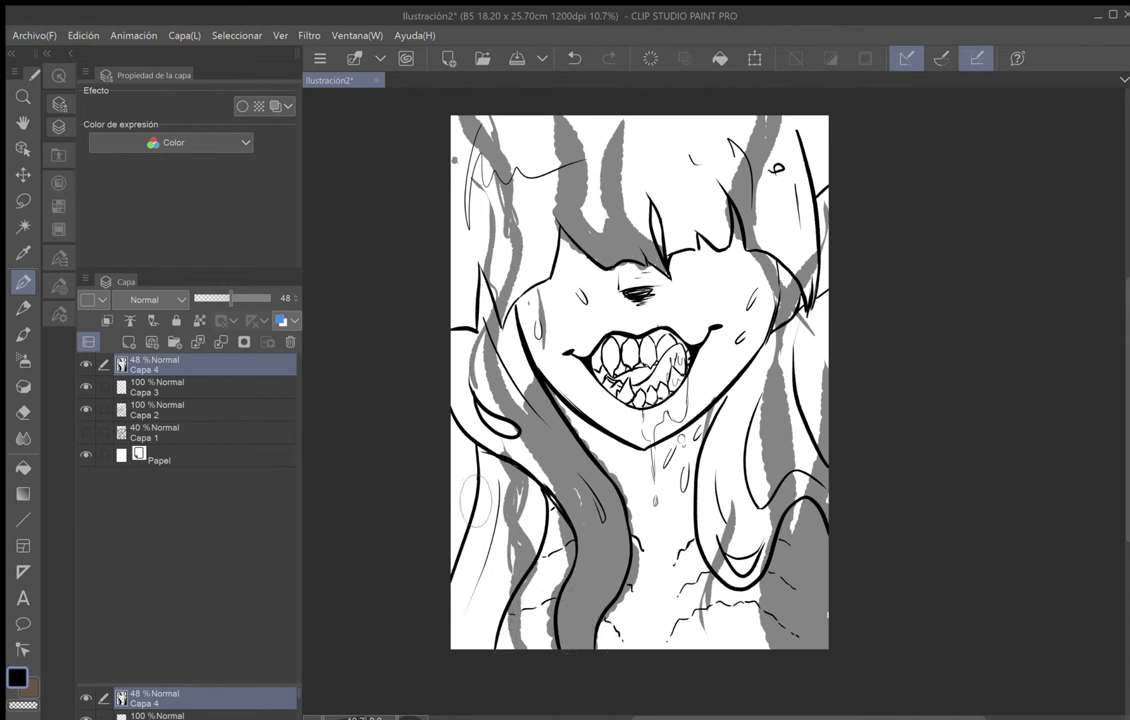
Fill the lower-left hair and the area between its locks with solid grey shadow.
mouse_move(463, 524)
left_mouse_down()
mouse_move(455, 457)
mouse_move(458, 544)
left_mouse_up()
left_click_drag(476, 463, 470, 580)
mouse_move(486, 516)
left_mouse_down()
mouse_move(459, 656)
mouse_move(490, 550)
left_mouse_up()
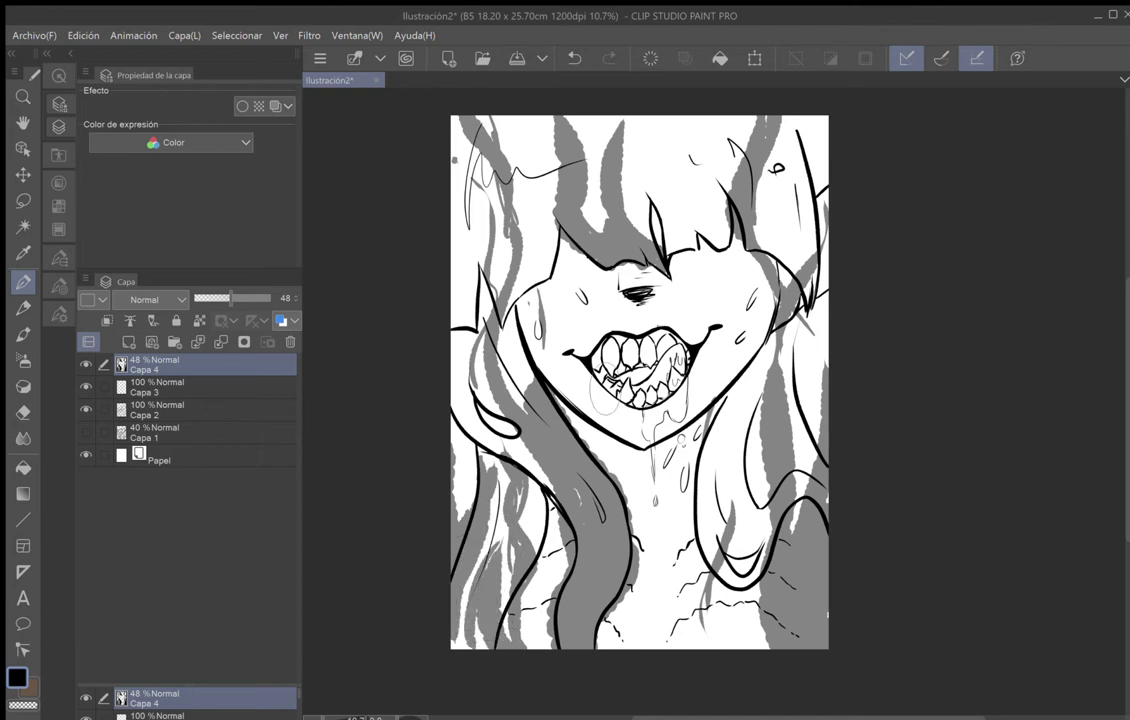
mouse_move(553, 645)
left_mouse_down()
mouse_move(540, 601)
mouse_move(545, 614)
mouse_move(525, 634)
mouse_move(520, 603)
left_mouse_up()
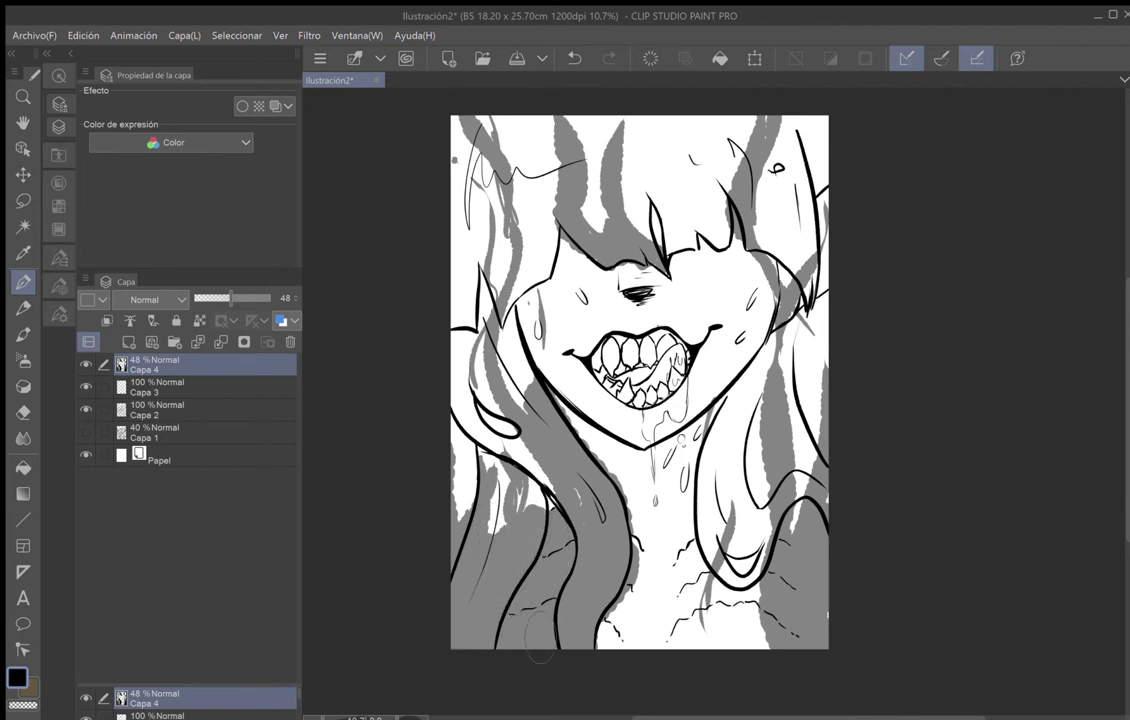
mouse_move(490, 545)
left_mouse_down()
mouse_move(465, 470)
mouse_move(558, 510)
left_mouse_up()
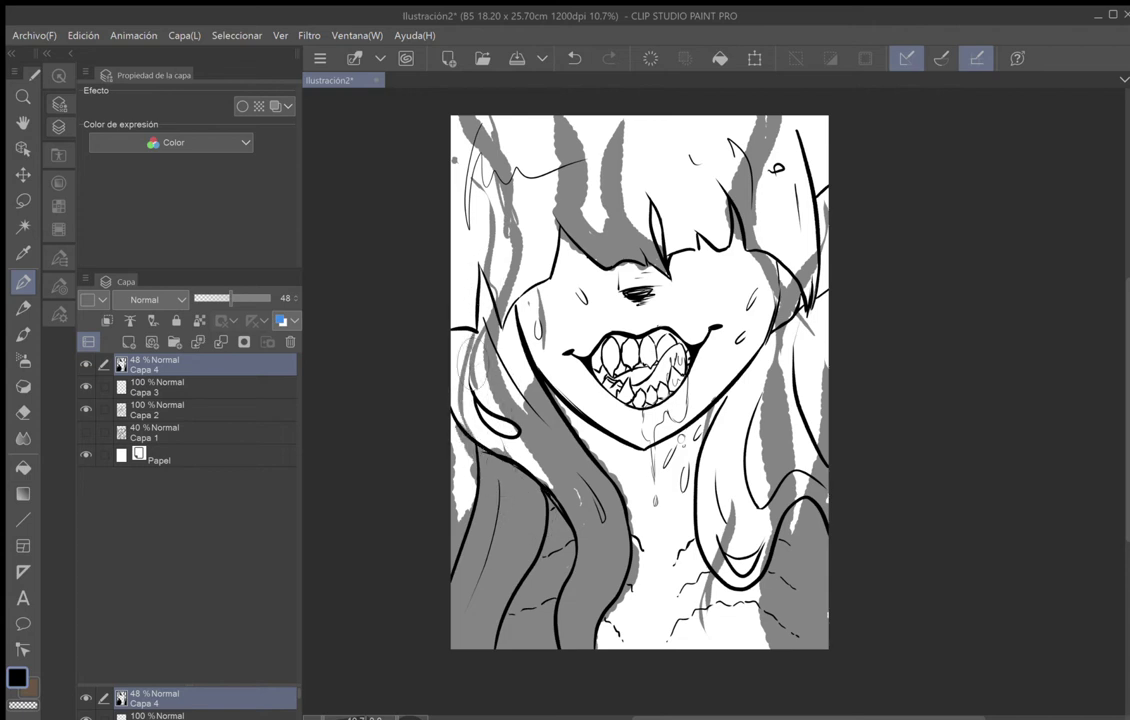
Shade the left hair curl and upper-left corner, and add thin shadow streaks on the upper hair, neck and chest.
mouse_move(480, 446)
left_mouse_down()
mouse_move(460, 404)
mouse_move(476, 350)
left_mouse_up()
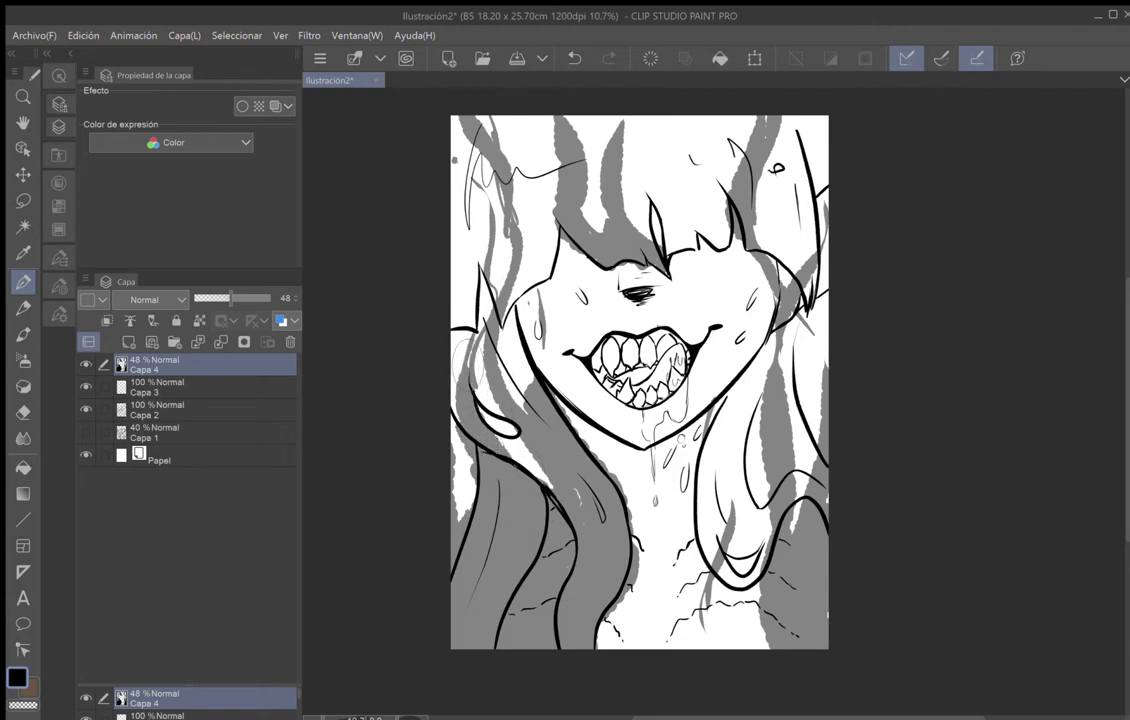
mouse_move(412, 330)
left_mouse_down()
mouse_move(416, 200)
mouse_move(460, 130)
mouse_move(458, 110)
mouse_move(462, 150)
mouse_move(467, 100)
mouse_move(480, 212)
left_mouse_up()
left_click_drag(550, 150, 567, 266)
left_click_drag(557, 363, 563, 377)
left_click_drag(671, 477, 672, 546)
left_click_drag(674, 604, 698, 676)
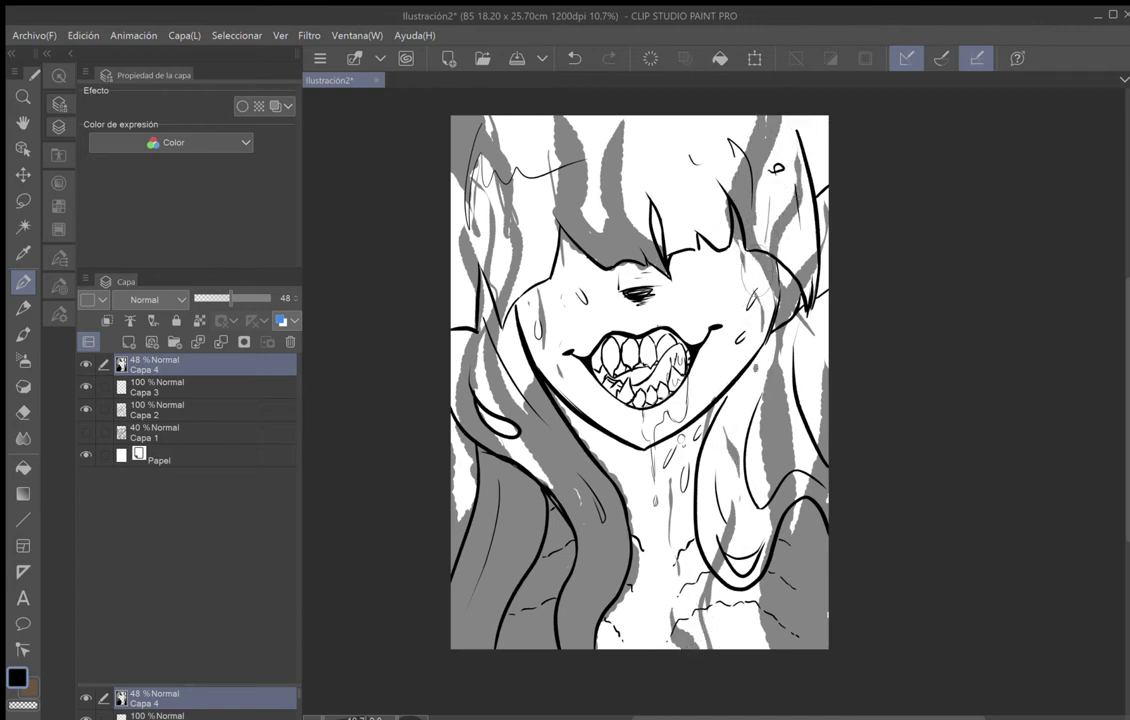
Paint curved shadow streaks on the right half of the fringe, running down toward the right cheek.
left_click_drag(691, 215, 671, 132)
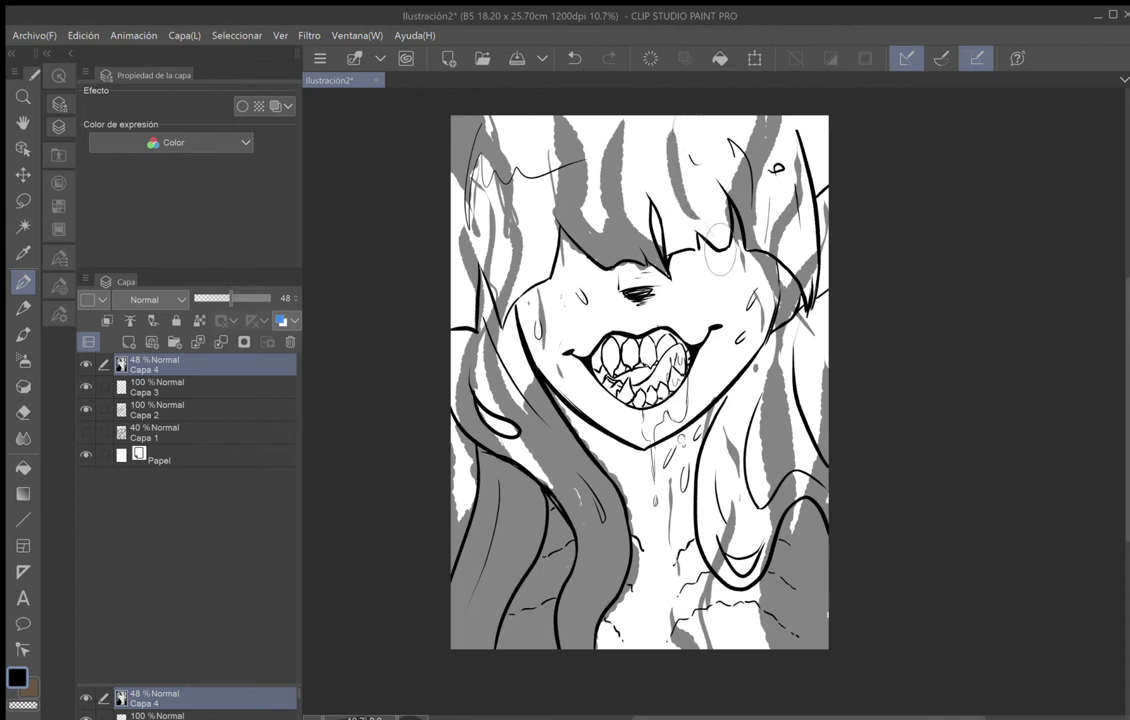
left_click_drag(765, 284, 690, 214)
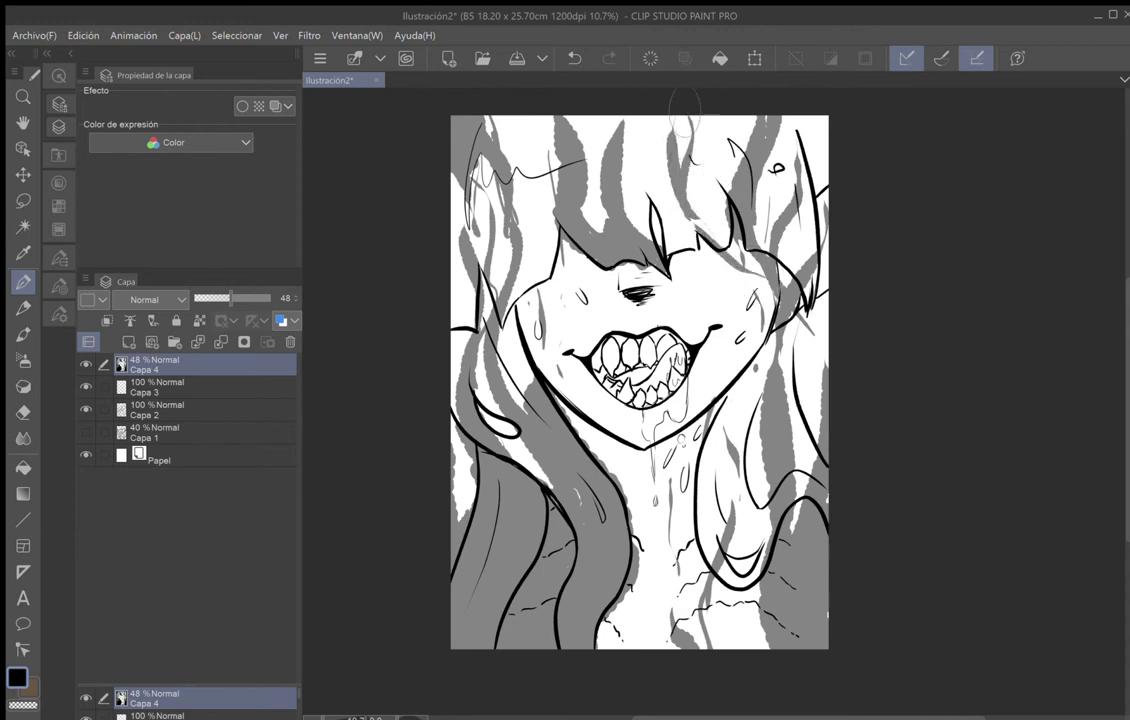
left_click_drag(677, 171, 684, 116)
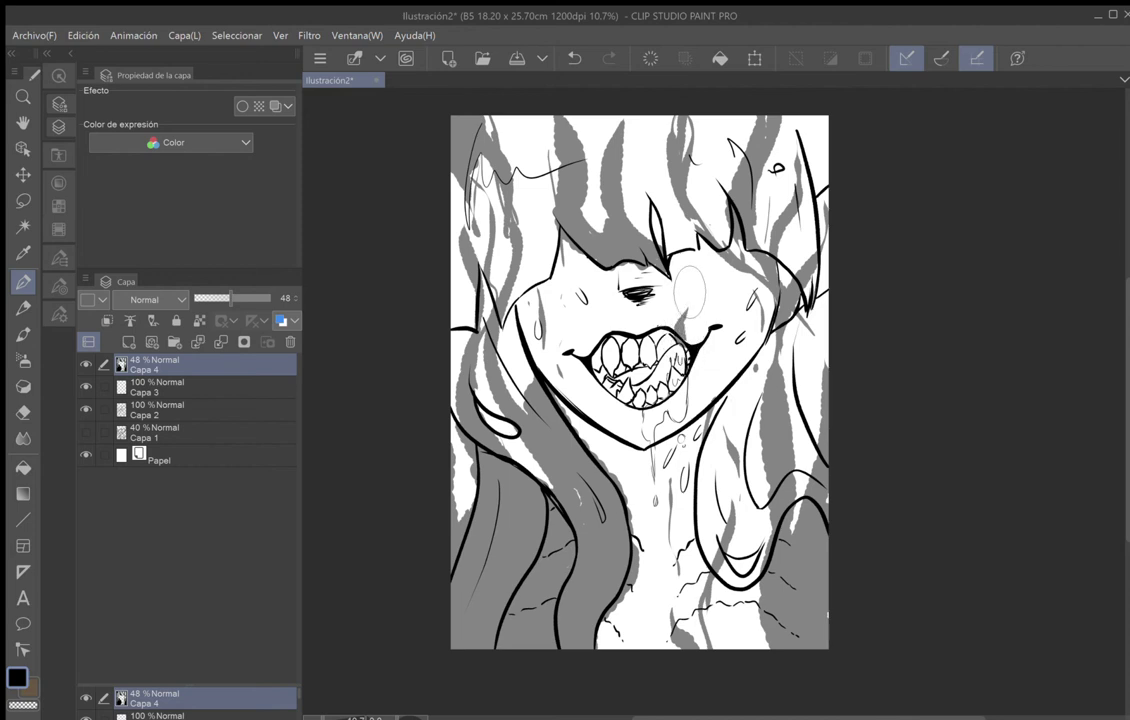
Shade the inside of the mouth and paint shadow streaks on both sides of the face above the mouth.
mouse_move(695, 338)
left_mouse_down()
mouse_move(695, 285)
mouse_move(705, 326)
mouse_move(695, 365)
left_mouse_up()
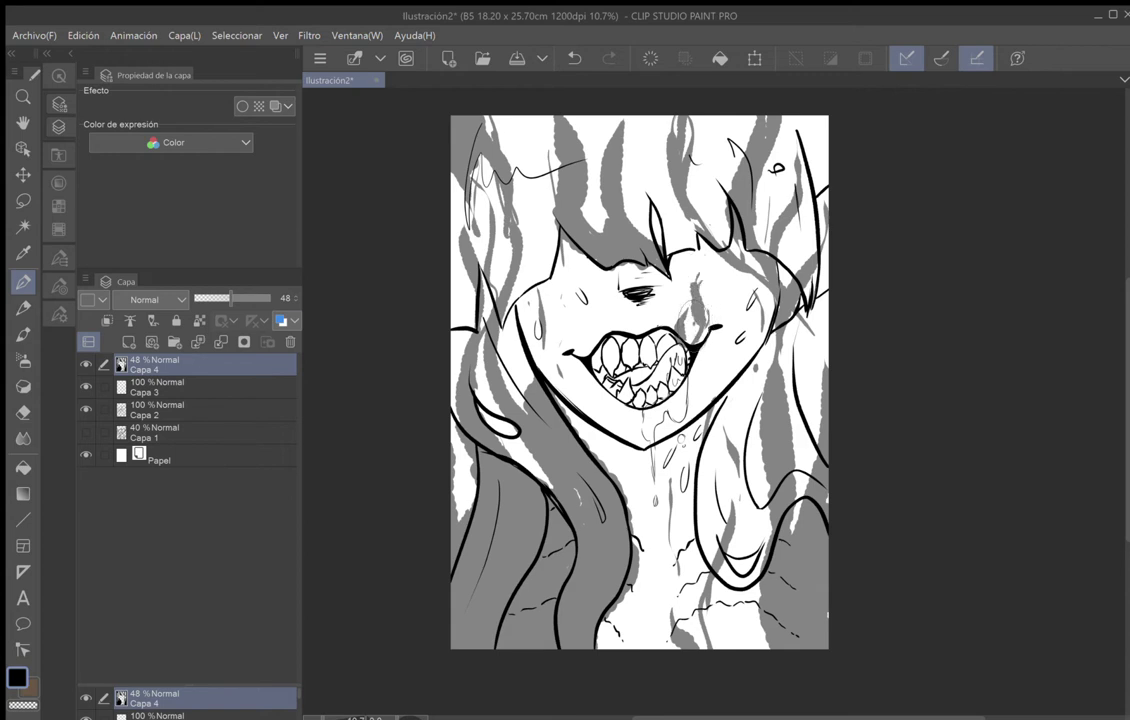
left_click_drag(698, 308, 695, 338)
mouse_move(614, 373)
left_mouse_down()
mouse_move(649, 373)
mouse_move(598, 362)
left_mouse_up()
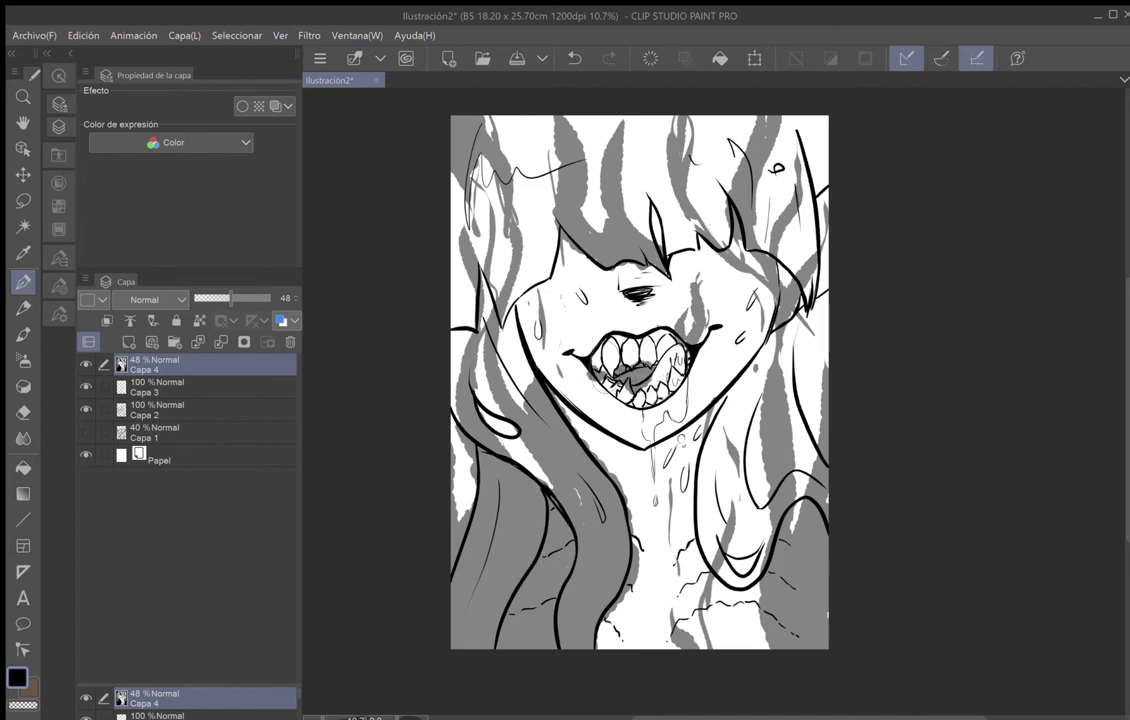
mouse_move(590, 311)
left_mouse_down()
mouse_move(595, 329)
mouse_move(598, 277)
mouse_move(592, 304)
mouse_move(560, 215)
left_mouse_up()
left_click_drag(587, 288, 586, 338)
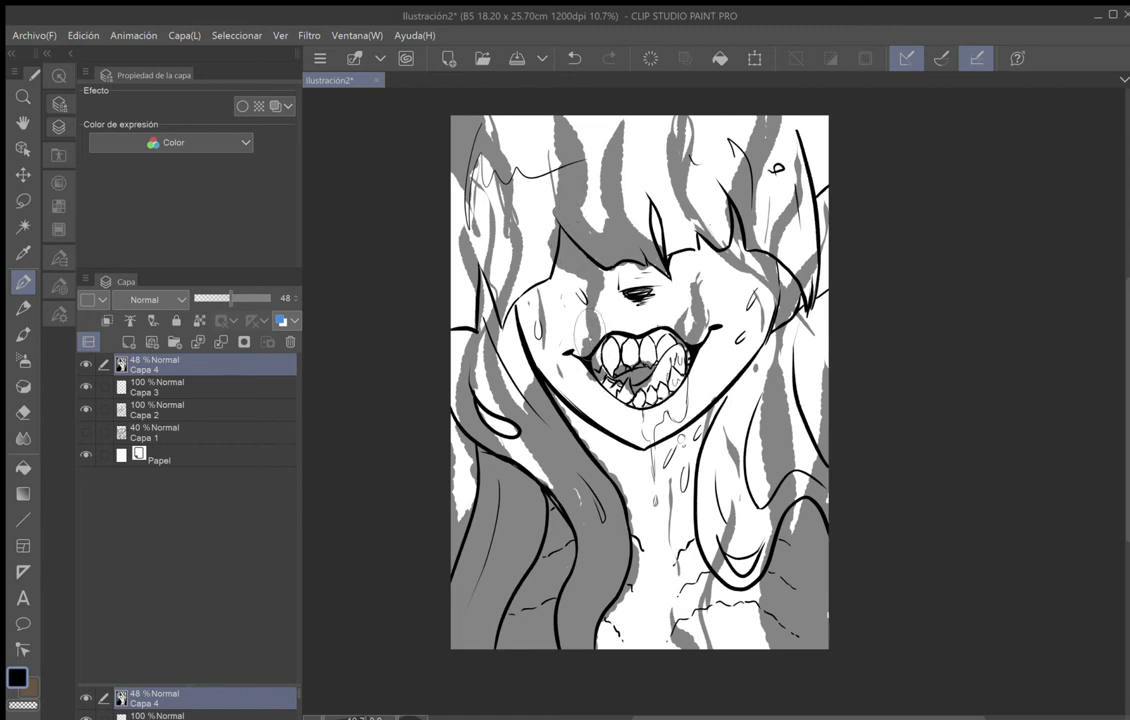
mouse_move(584, 332)
left_mouse_down()
mouse_move(577, 342)
mouse_move(568, 316)
left_mouse_up()
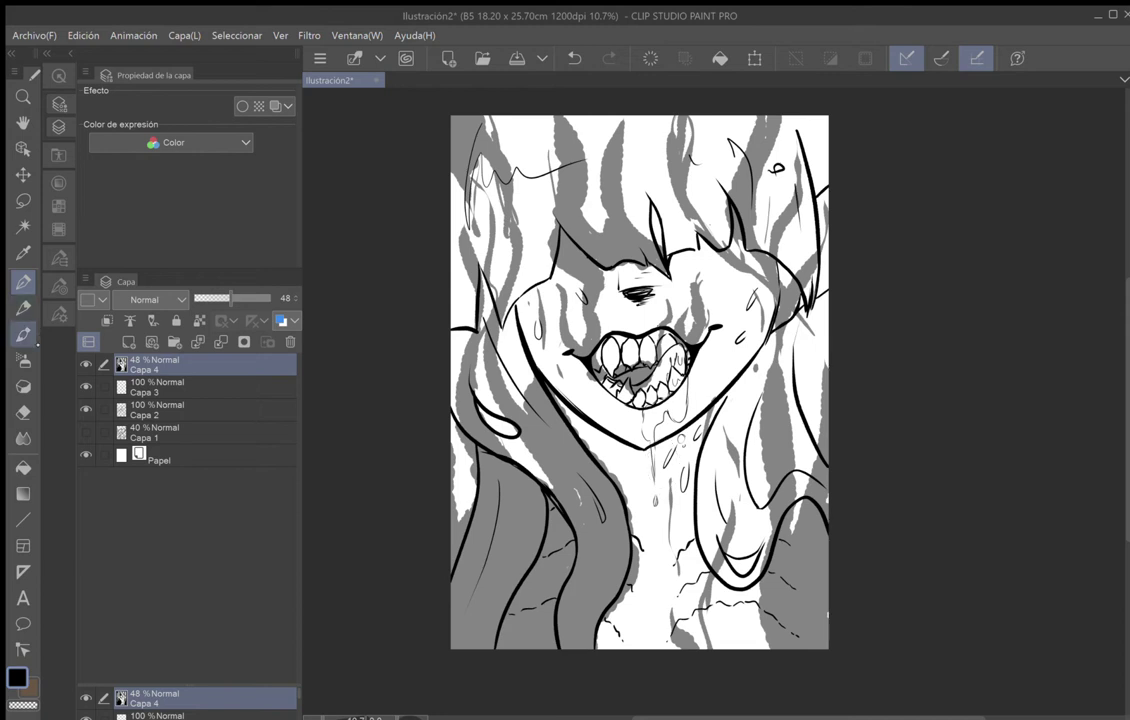
Choose the Mezclar acuarela watercolour blending brush and set its size to 500 for softening the neck shadows.
left_click(23, 334)
left_click(66, 293)
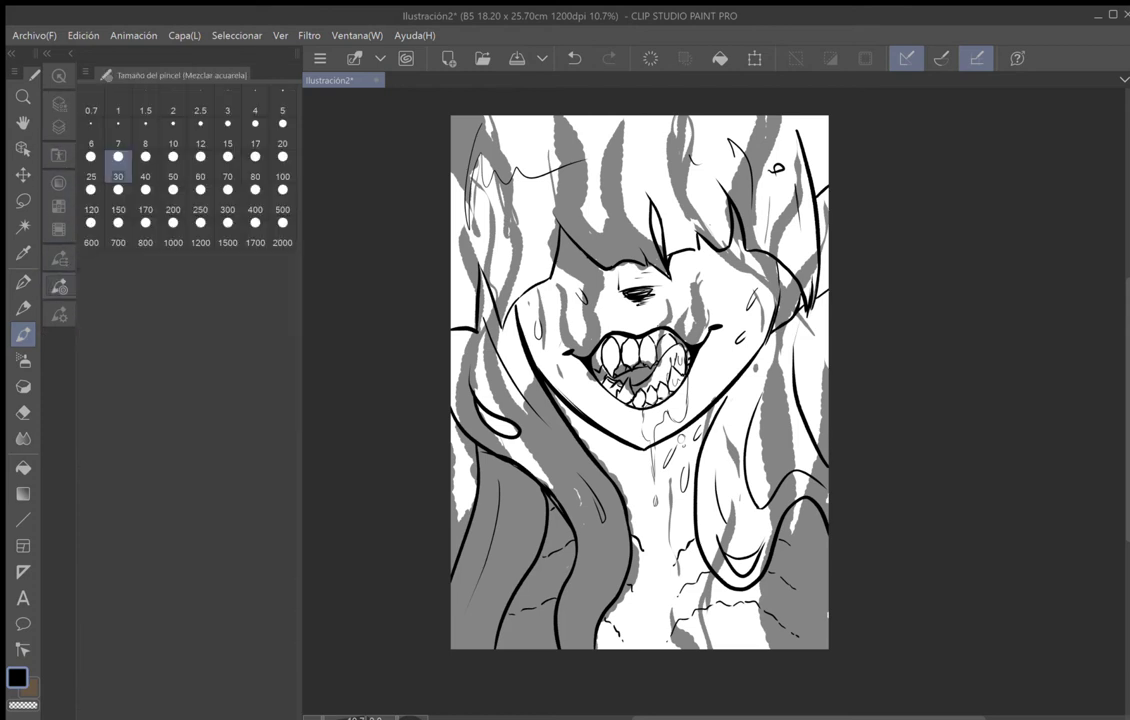
left_click(60, 259)
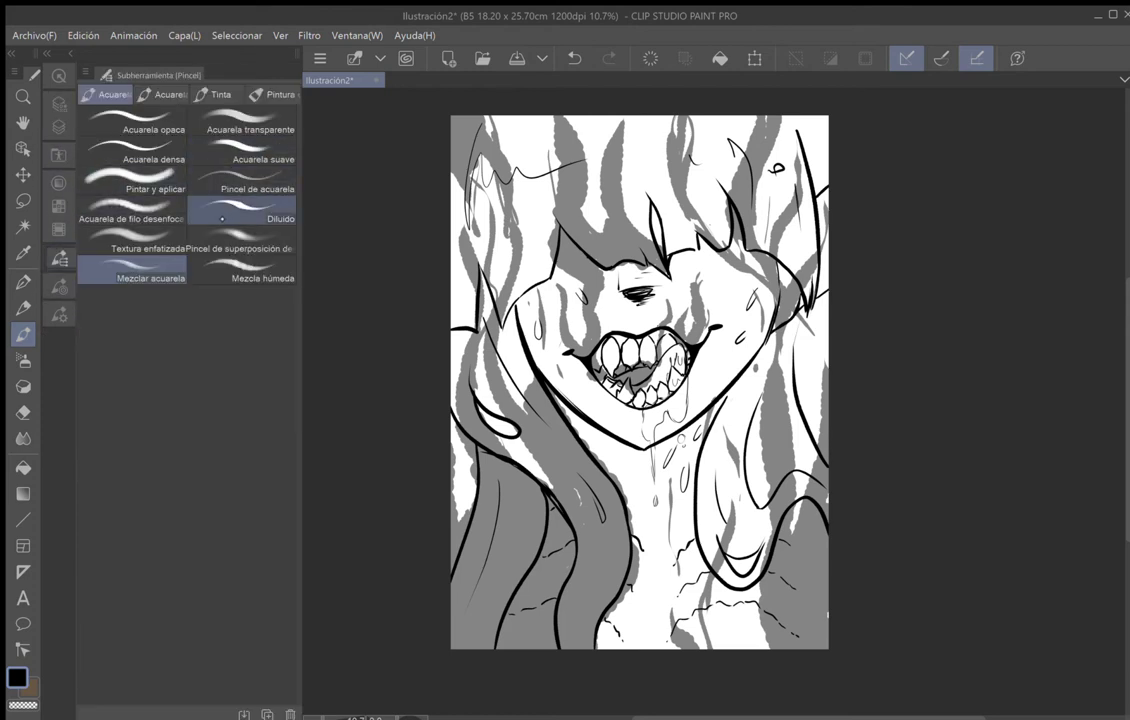
left_click(130, 214)
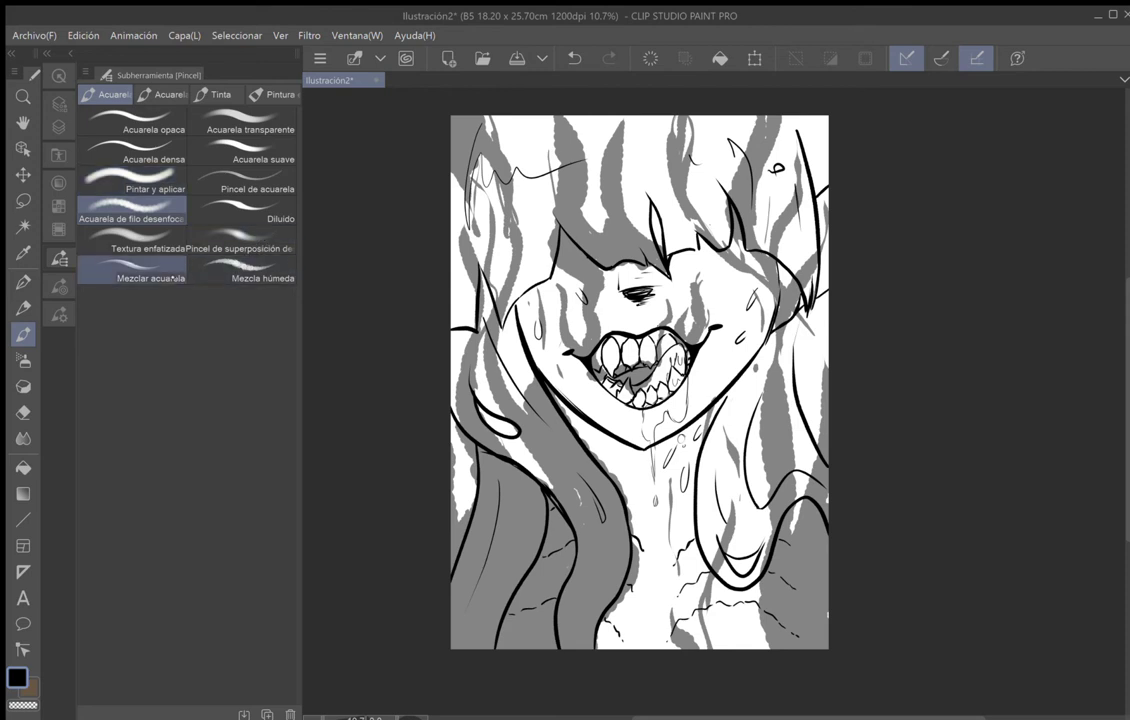
left_click(150, 270)
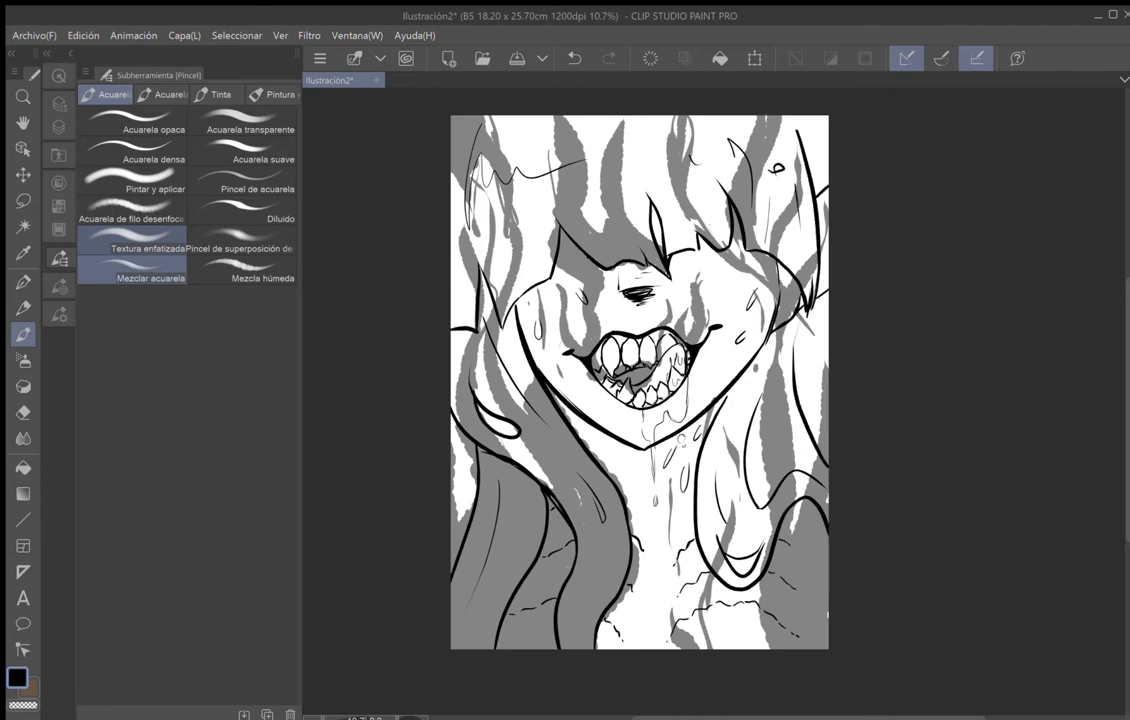
scroll(605, 437, "up", 5)
left_click_drag(690, 470, 552, 277)
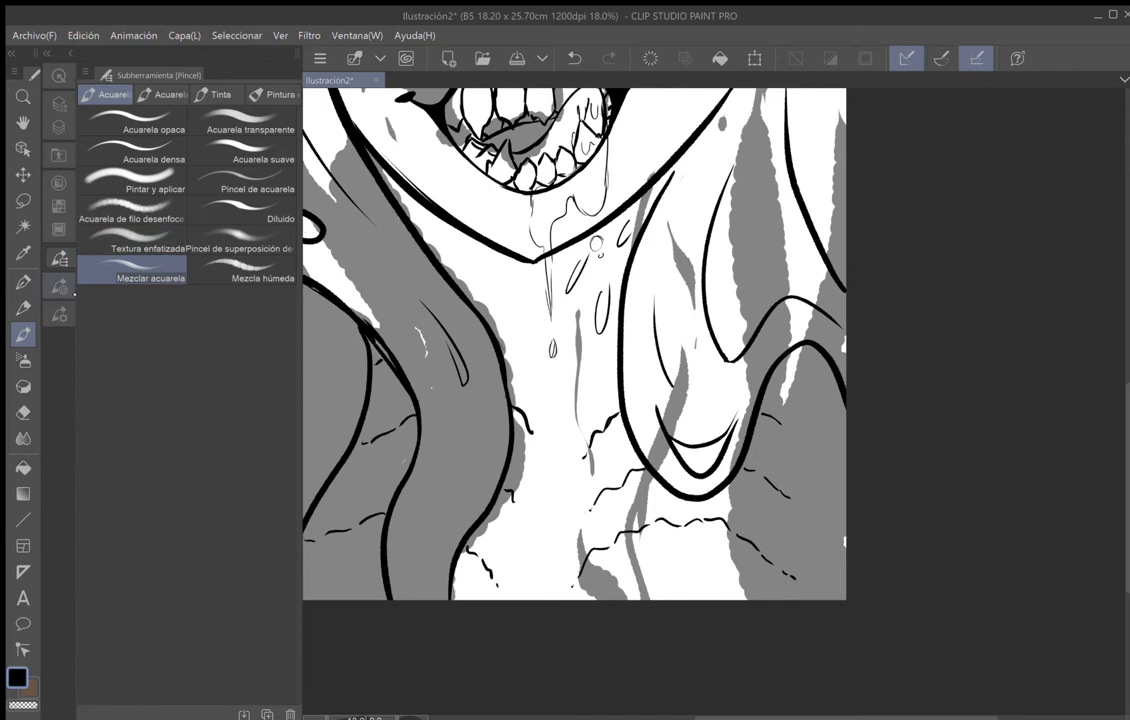
left_click(60, 286)
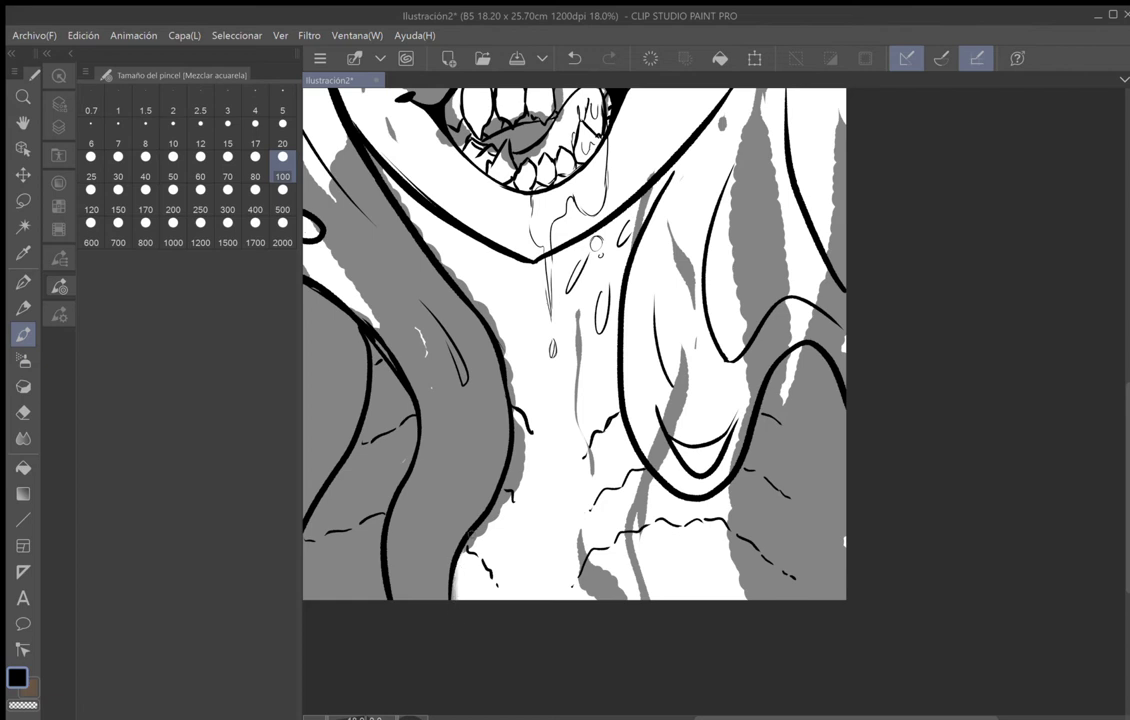
left_click(283, 197)
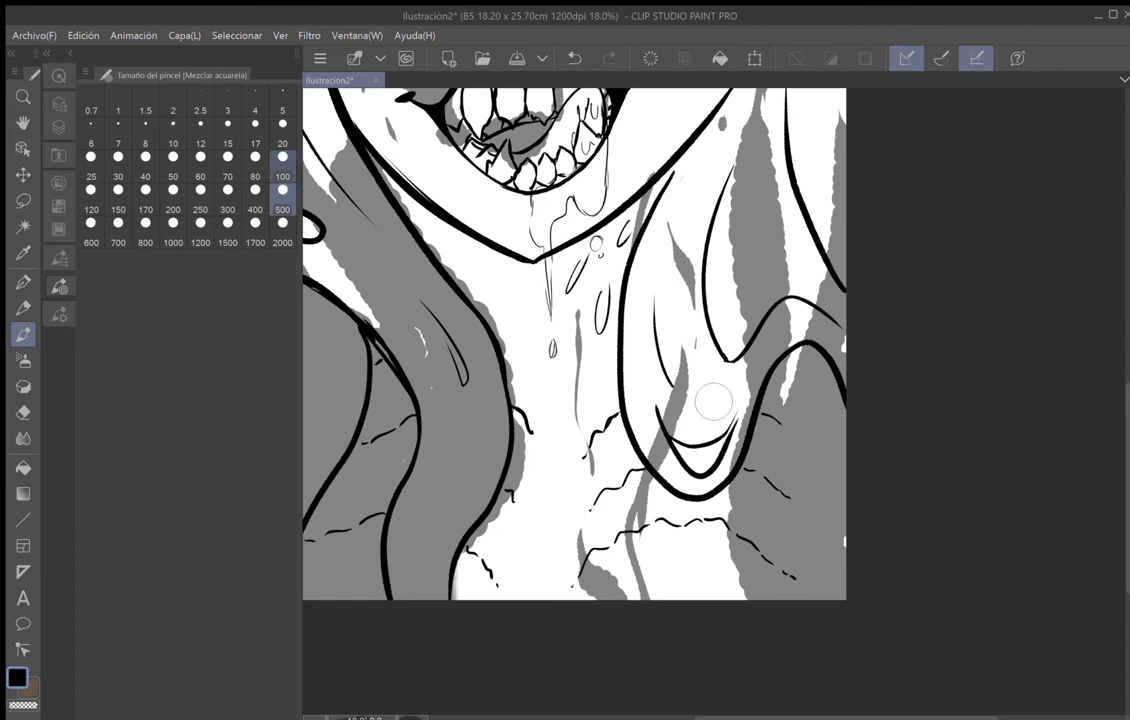
Blend the shadow edge on the neck along the long left hair lock, from the chest up to the jaw.
mouse_move(467, 577)
left_mouse_down()
mouse_move(532, 446)
mouse_move(509, 384)
mouse_move(526, 448)
mouse_move(514, 504)
mouse_move(522, 486)
mouse_move(522, 396)
mouse_move(516, 488)
mouse_move(488, 526)
left_mouse_up()
mouse_move(521, 397)
left_mouse_down()
mouse_move(480, 288)
mouse_move(529, 448)
mouse_move(471, 284)
left_mouse_up()
left_click_drag(503, 485, 480, 547)
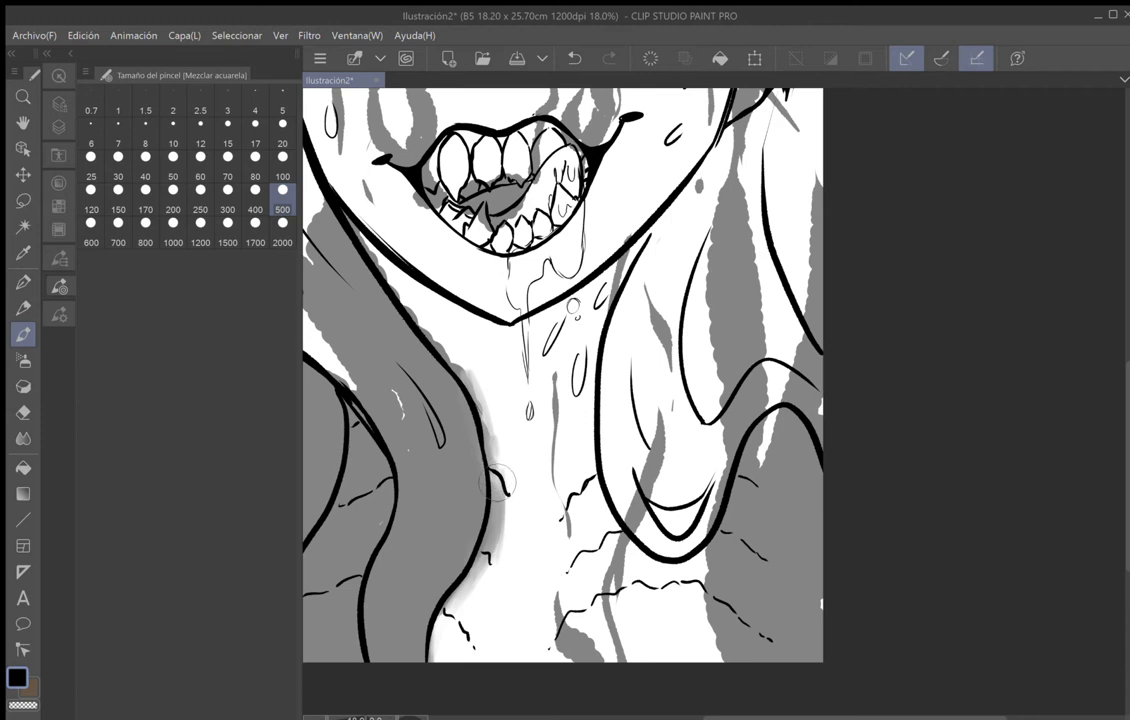
mouse_move(497, 451)
left_mouse_down()
mouse_move(456, 354)
mouse_move(491, 449)
mouse_move(489, 537)
left_mouse_up()
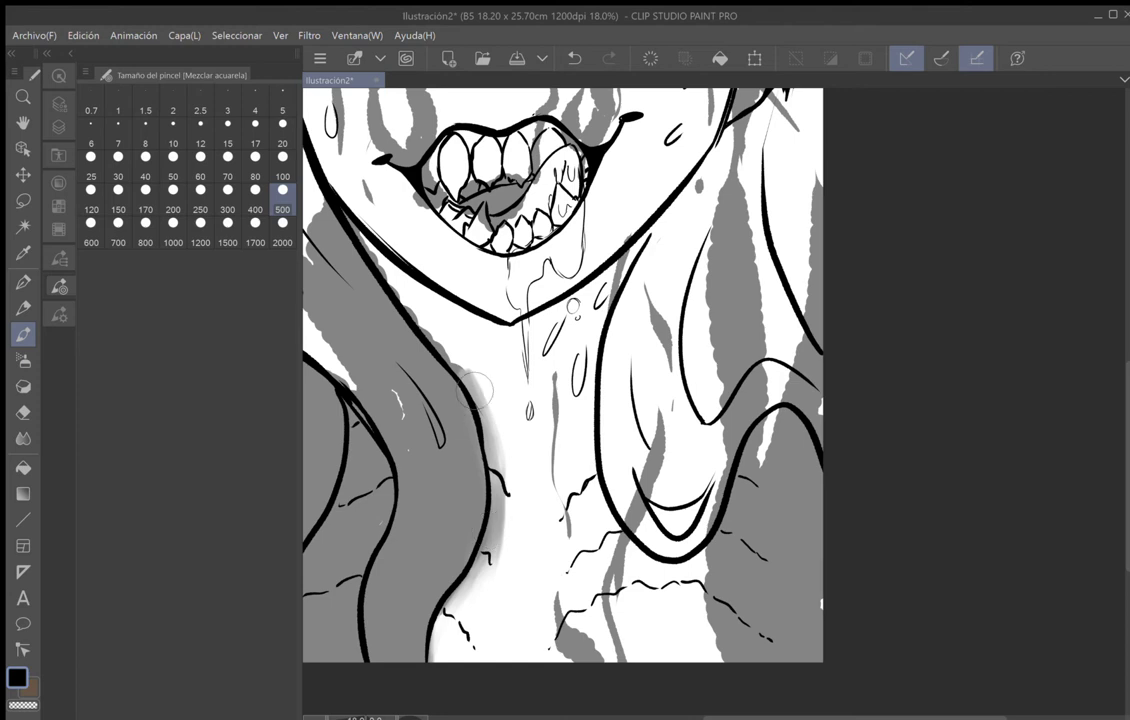
left_click_drag(477, 391, 401, 289)
left_click_drag(472, 375, 338, 227)
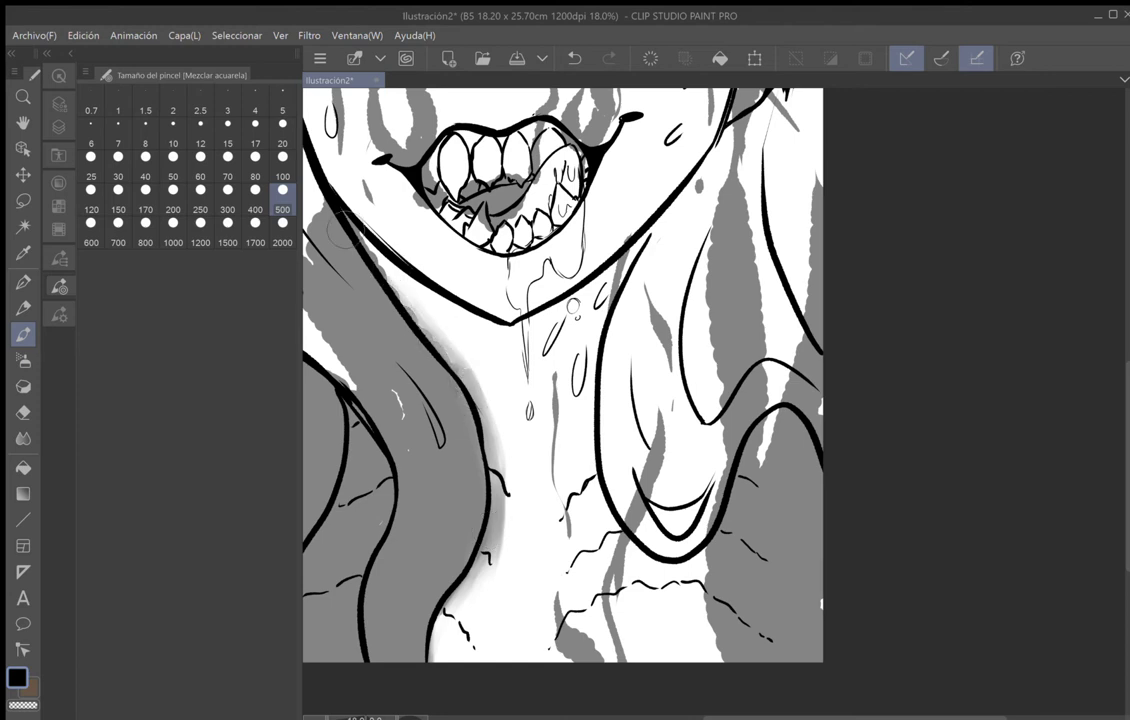
Soften the shadow beneath the left jawline further so it fades gradually across the neck.
mouse_move(436, 343)
left_mouse_down()
mouse_move(353, 212)
mouse_move(430, 338)
mouse_move(404, 299)
left_mouse_up()
mouse_move(350, 205)
left_mouse_down()
mouse_move(495, 410)
mouse_move(517, 470)
mouse_move(432, 330)
mouse_move(508, 567)
mouse_move(496, 609)
mouse_move(513, 536)
mouse_move(508, 492)
mouse_move(546, 400)
mouse_move(503, 545)
mouse_move(504, 417)
mouse_move(502, 454)
mouse_move(478, 356)
mouse_move(438, 325)
left_mouse_up()
mouse_move(388, 258)
left_mouse_down()
mouse_move(360, 245)
mouse_move(418, 326)
mouse_move(426, 280)
mouse_move(452, 352)
mouse_move(395, 295)
mouse_move(396, 280)
mouse_move(430, 339)
mouse_move(441, 310)
left_mouse_up()
left_click_drag(507, 444, 477, 361)
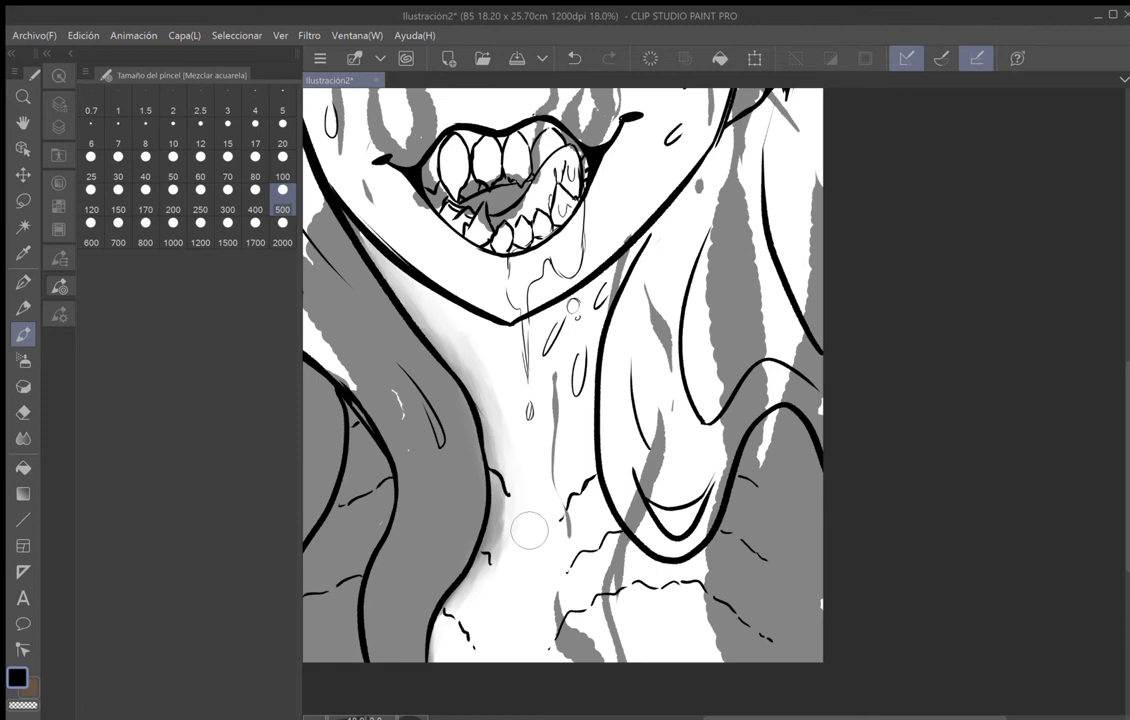
key("alt+Tab")
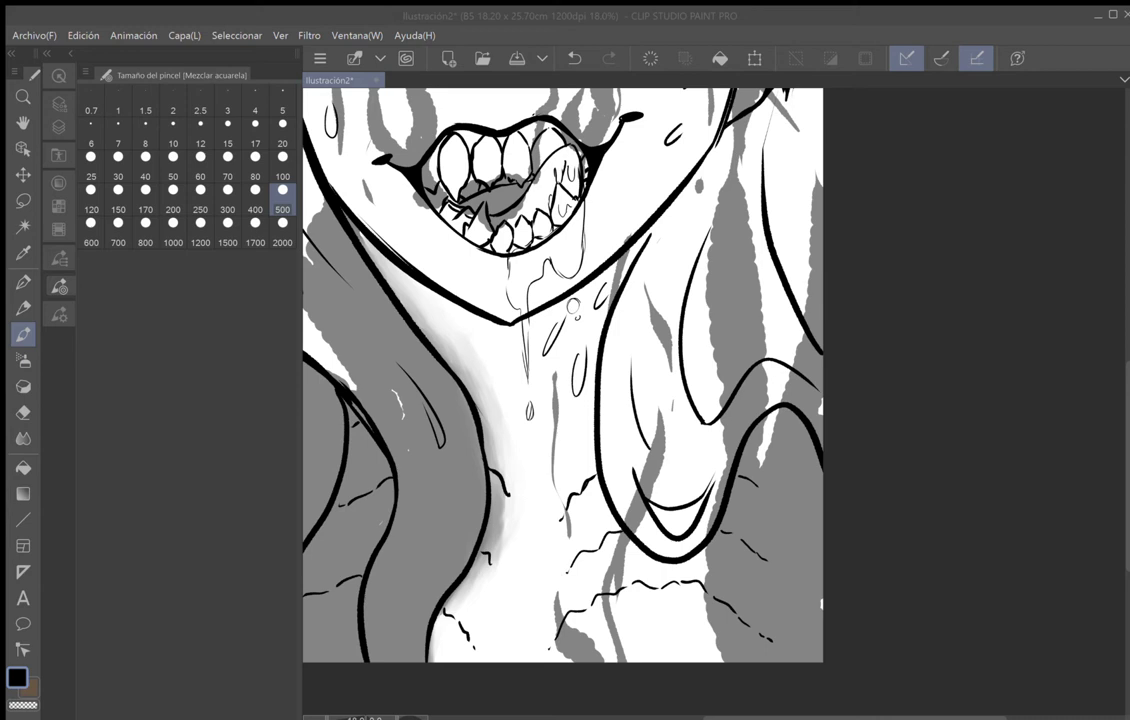
left_click(510, 470)
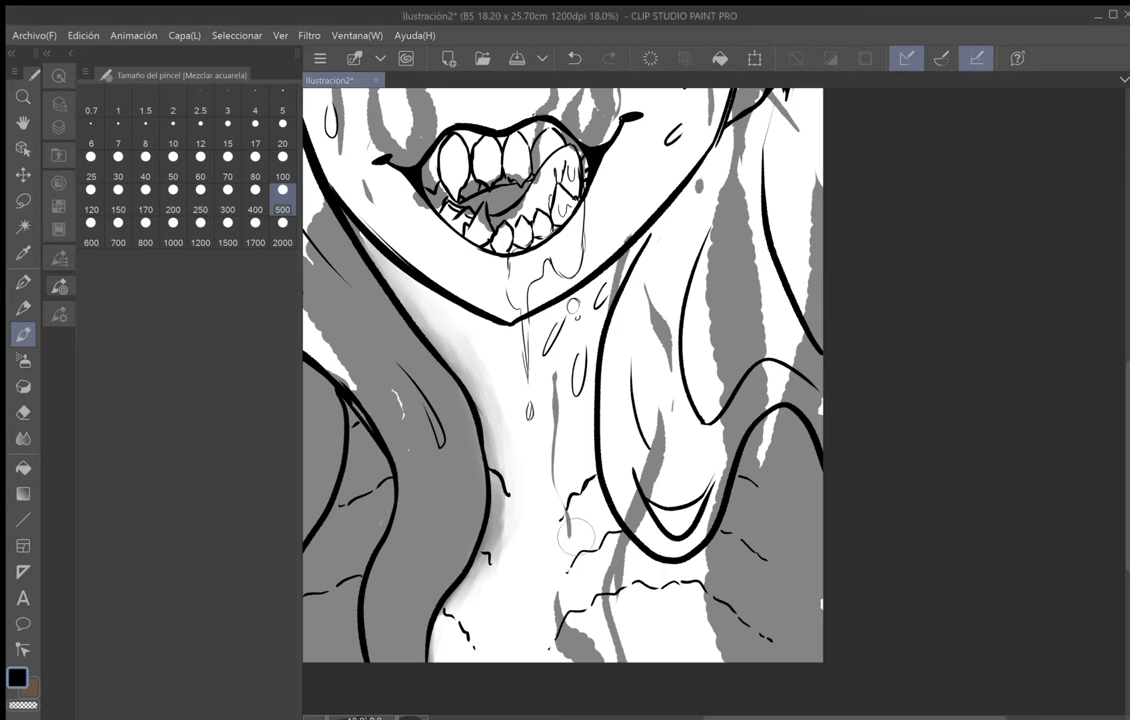
Blend the shadow streaks in the left hair lock beside the face and up toward the fringe.
scroll(575, 538, "down", 3)
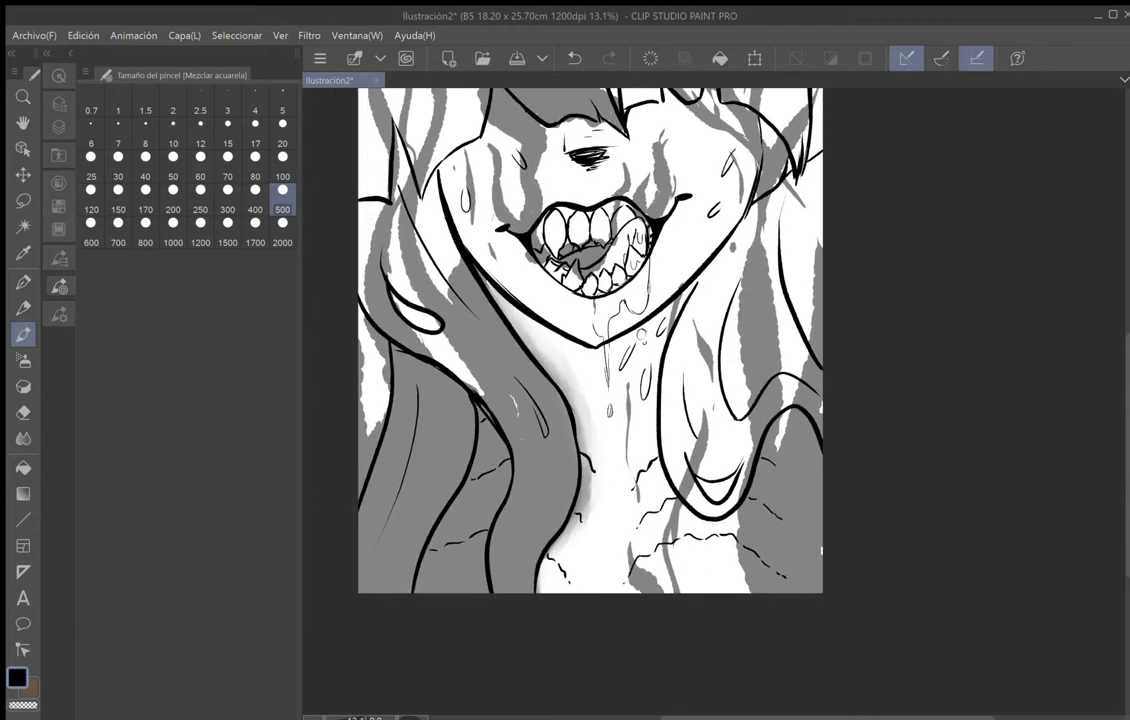
scroll(575, 538, "up", 2)
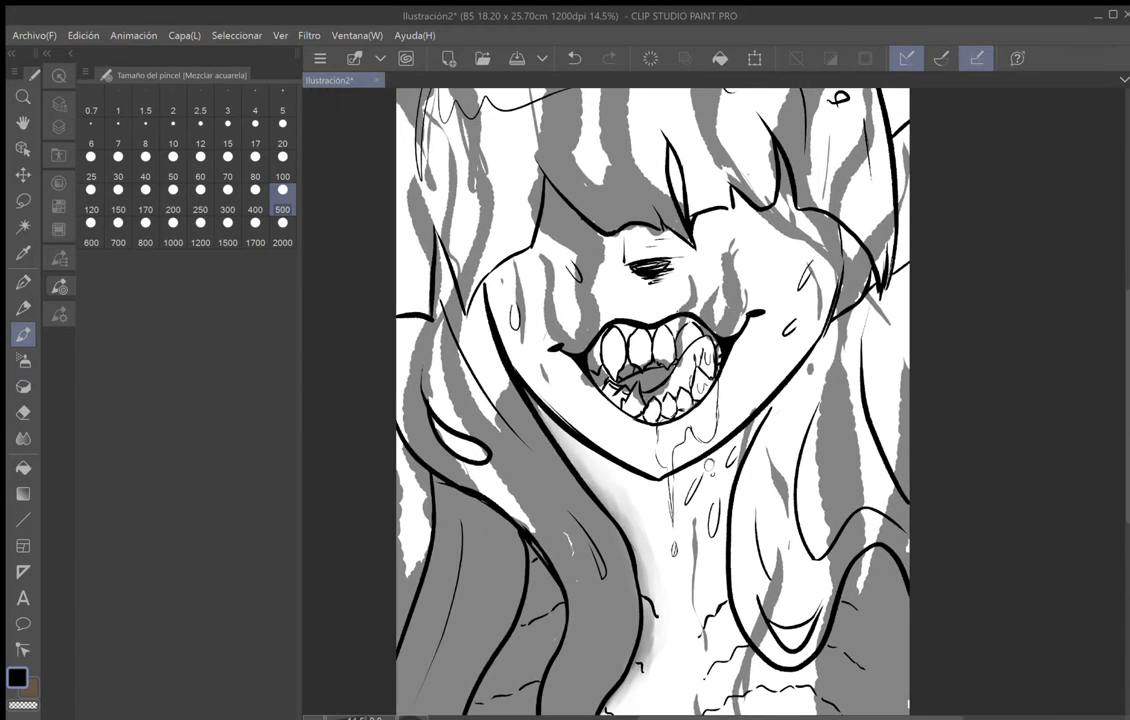
left_click_drag(653, 402, 643, 402)
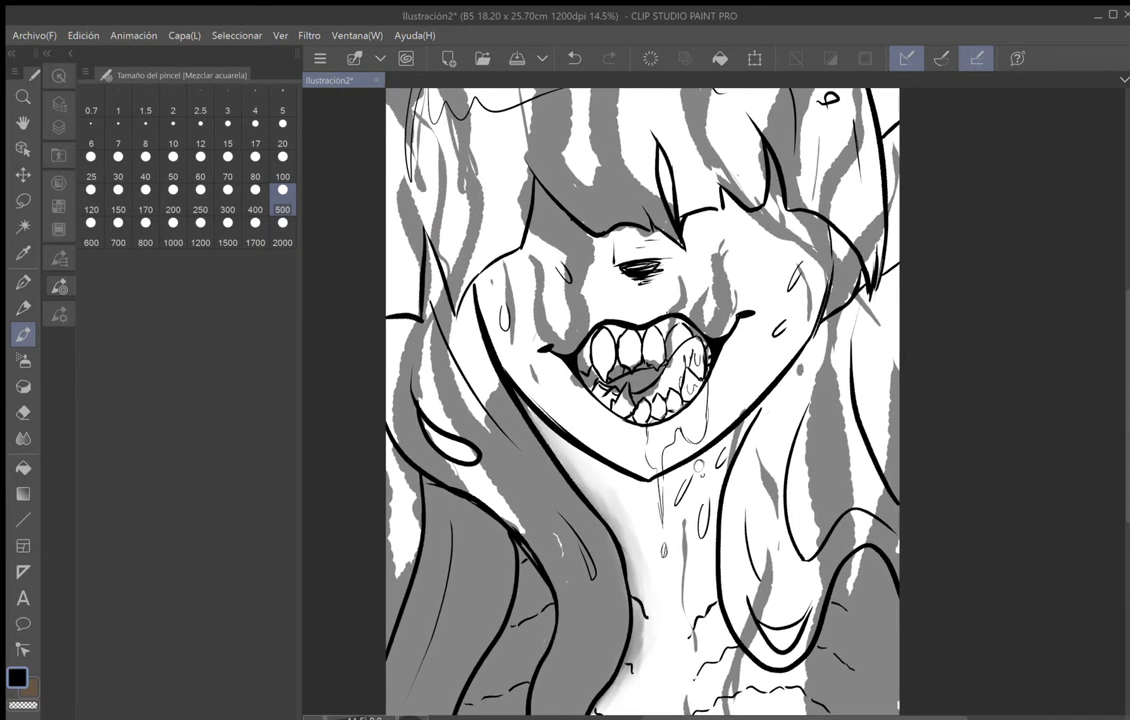
mouse_move(491, 432)
left_mouse_down()
mouse_move(489, 385)
mouse_move(493, 431)
left_mouse_up()
mouse_move(496, 379)
left_mouse_down()
mouse_move(494, 431)
mouse_move(470, 325)
mouse_move(497, 398)
mouse_move(472, 353)
mouse_move(492, 425)
mouse_move(464, 408)
mouse_move(487, 435)
mouse_move(444, 335)
mouse_move(466, 408)
left_mouse_up()
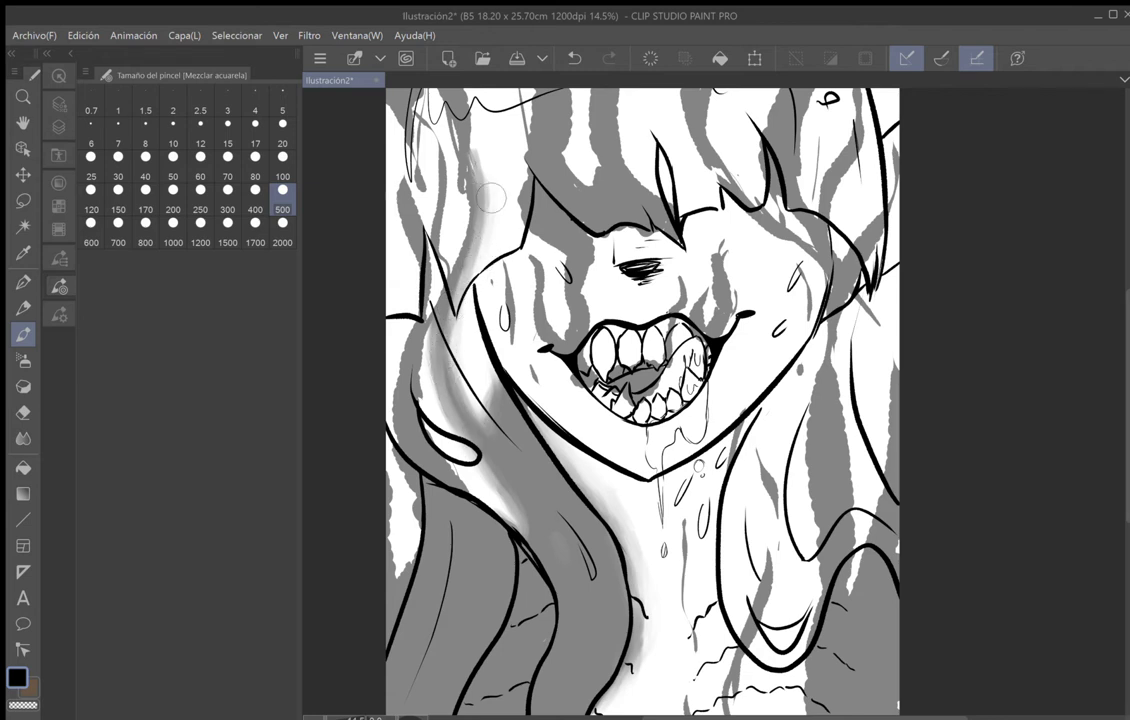
Blend the grey shadow in the upper-left corner of the page and the adjoining upper hair streaks.
left_click_drag(487, 203, 528, 296)
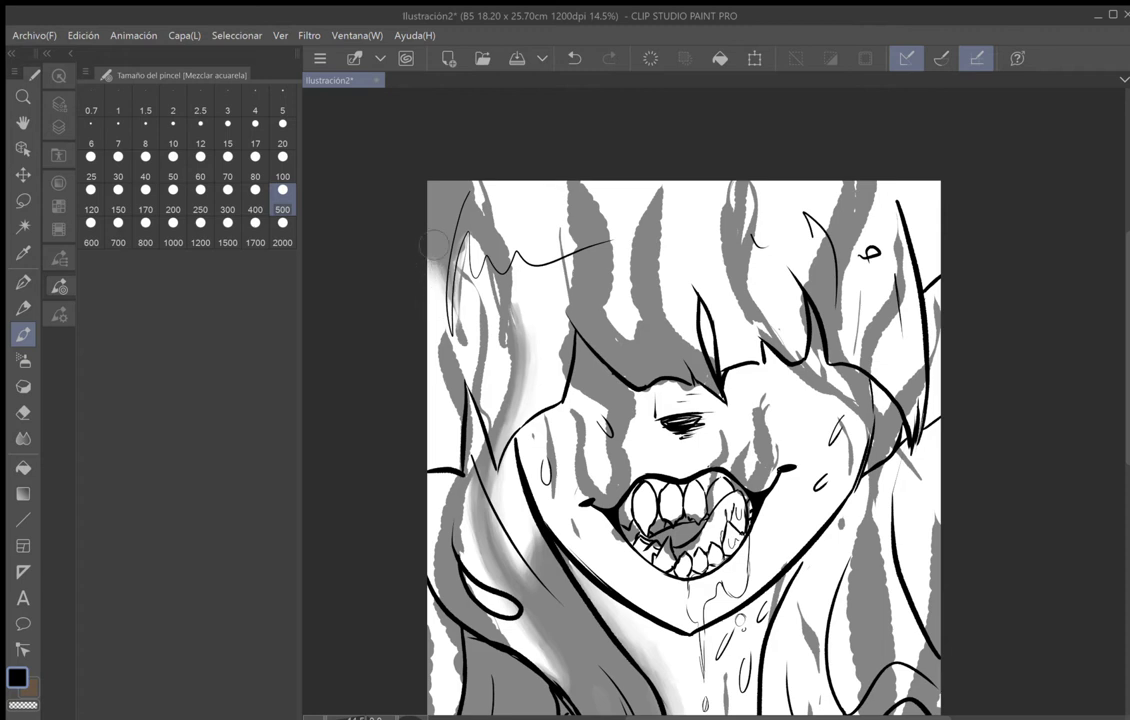
left_click_drag(438, 264, 450, 302)
mouse_move(476, 178)
left_mouse_down()
mouse_move(516, 249)
mouse_move(484, 196)
mouse_move(517, 282)
mouse_move(496, 228)
mouse_move(529, 370)
mouse_move(502, 298)
mouse_move(506, 345)
mouse_move(474, 245)
mouse_move(456, 228)
mouse_move(489, 275)
mouse_move(454, 228)
mouse_move(484, 248)
mouse_move(451, 232)
mouse_move(484, 250)
mouse_move(496, 290)
mouse_move(459, 263)
left_mouse_up()
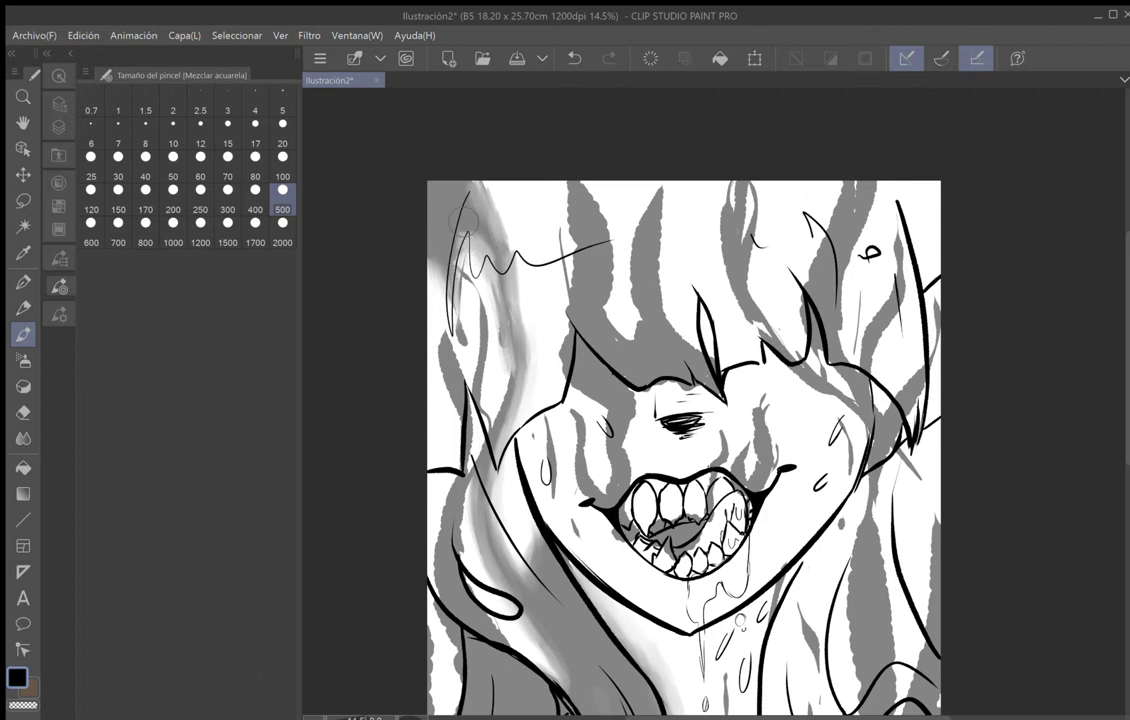
mouse_move(464, 203)
left_mouse_down()
mouse_move(441, 254)
mouse_move(480, 218)
mouse_move(450, 343)
mouse_move(416, 400)
left_mouse_up()
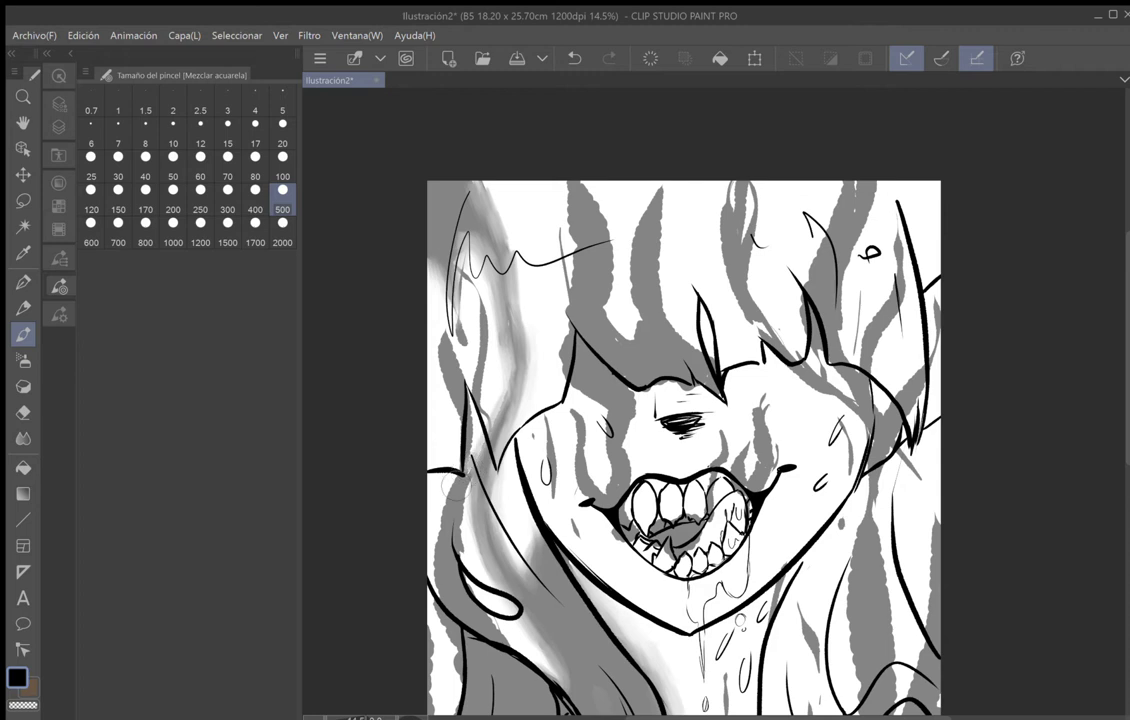
Blend the remaining shadow streaks in the left hair, around the curl and along the left page edge.
left_click_drag(456, 474, 448, 508)
mouse_move(436, 566)
left_mouse_down()
mouse_move(440, 656)
mouse_move(446, 500)
mouse_move(430, 462)
mouse_move(430, 527)
mouse_move(442, 460)
mouse_move(460, 536)
left_mouse_up()
mouse_move(485, 625)
left_mouse_down()
mouse_move(505, 640)
mouse_move(460, 521)
left_mouse_up()
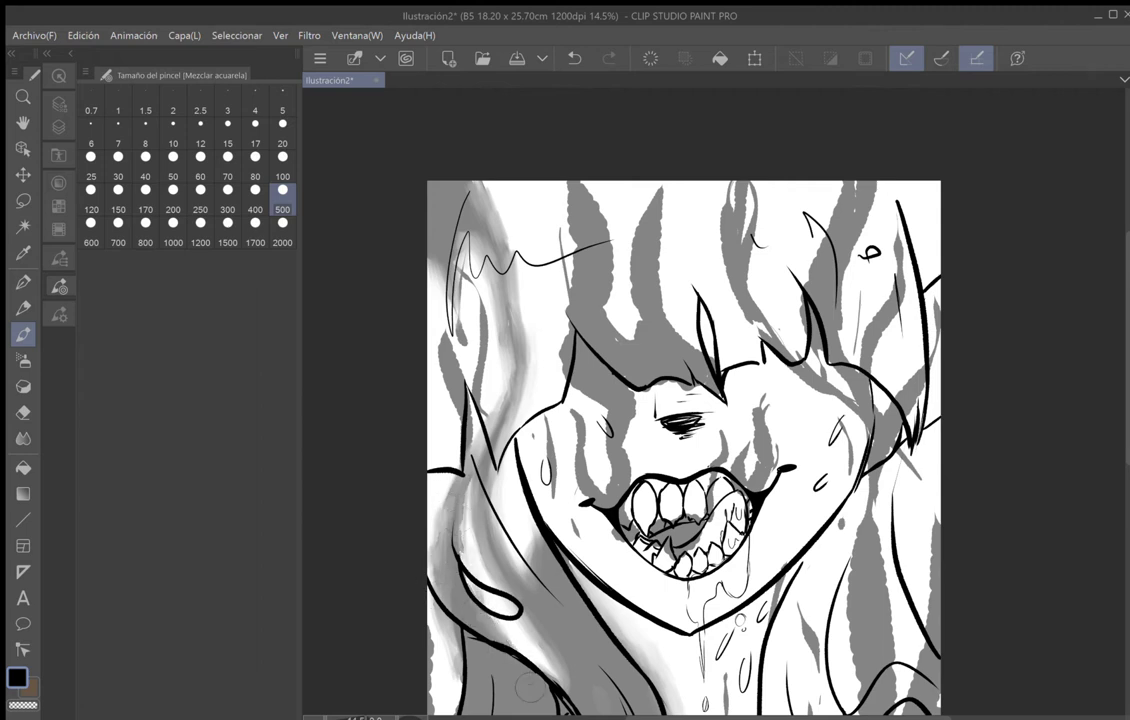
mouse_move(465, 372)
left_mouse_down()
mouse_move(438, 326)
mouse_move(456, 388)
mouse_move(448, 406)
mouse_move(436, 327)
mouse_move(473, 400)
mouse_move(479, 298)
mouse_move(484, 367)
mouse_move(425, 320)
mouse_move(427, 360)
mouse_move(467, 273)
mouse_move(458, 523)
left_mouse_up()
left_click_drag(402, 461, 392, 291)
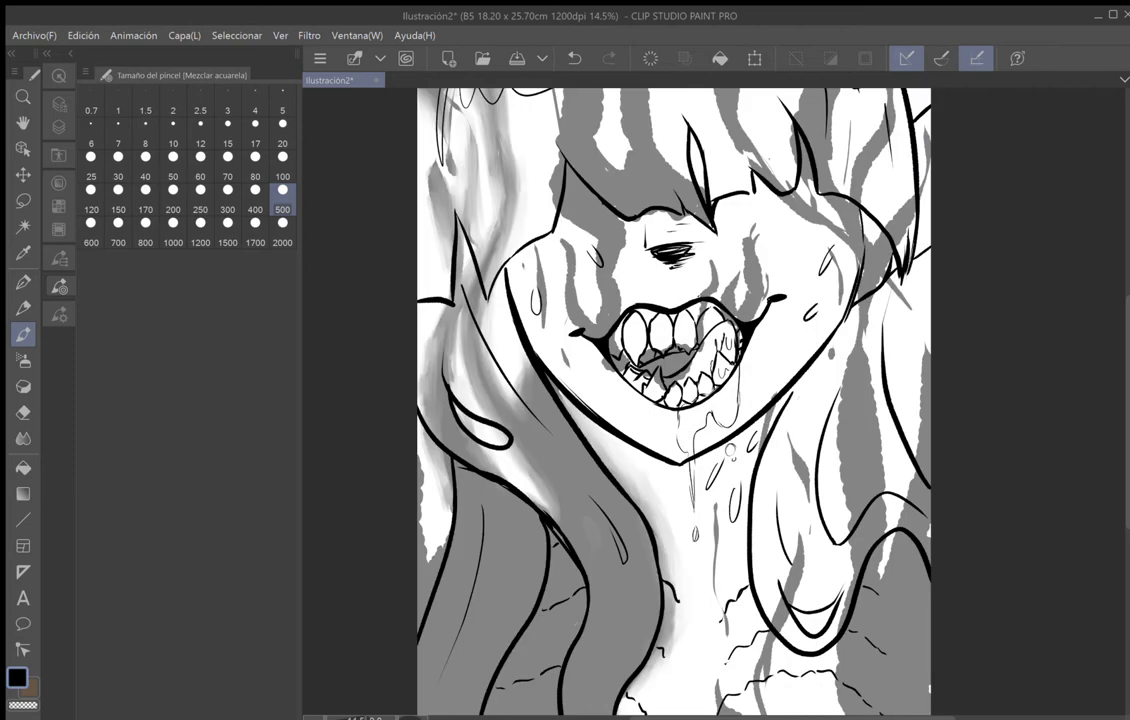
left_click_drag(600, 450, 591, 407)
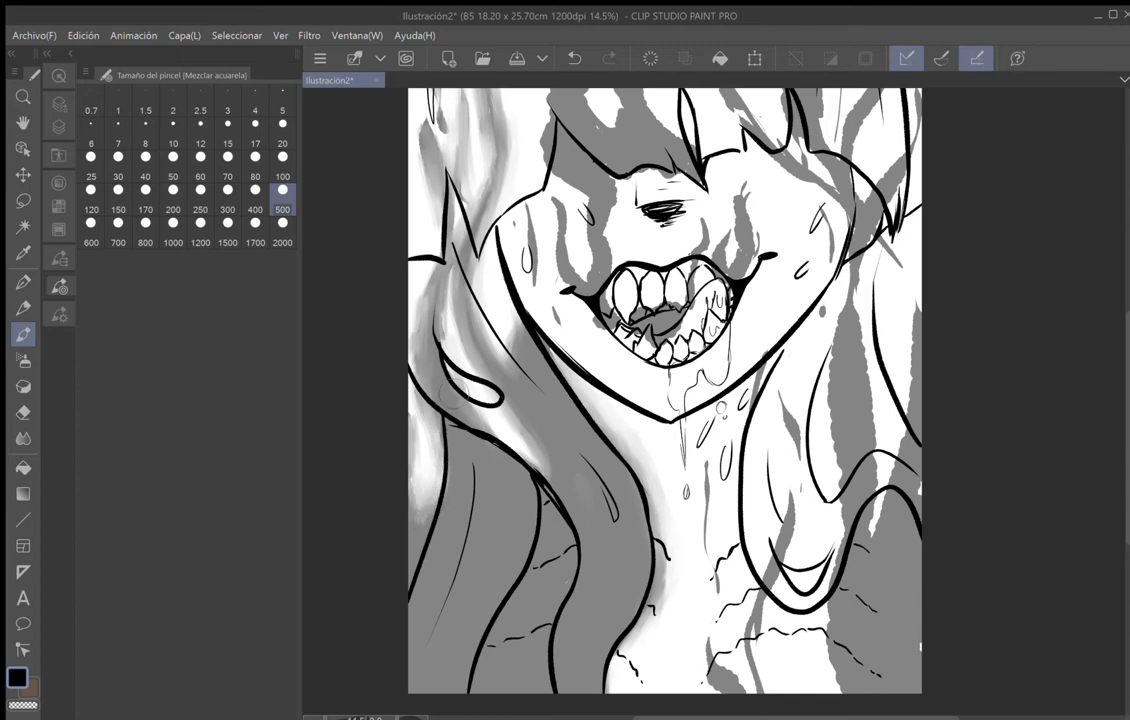
Blend the shadow streaks on the lower chest and through the hair locks to the right of the neck.
mouse_move(724, 637)
left_mouse_down()
mouse_move(565, 588)
mouse_move(584, 558)
mouse_move(571, 579)
mouse_move(567, 567)
mouse_move(606, 624)
mouse_move(567, 564)
mouse_move(557, 573)
mouse_move(580, 630)
mouse_move(564, 567)
left_mouse_up()
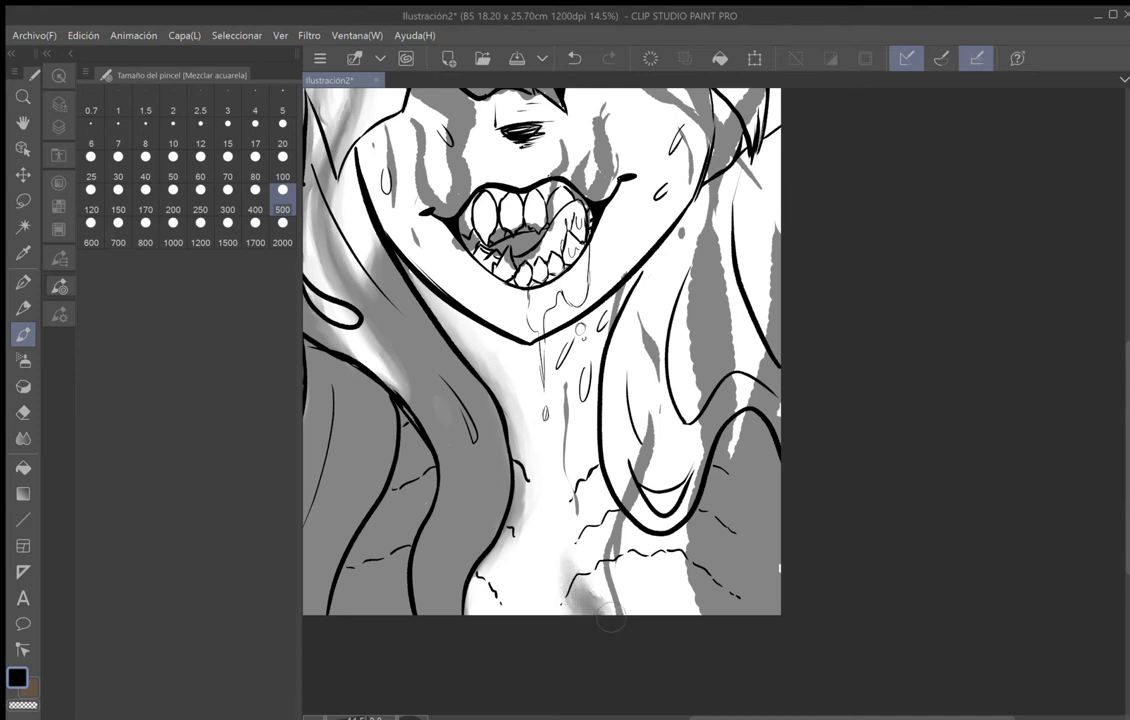
mouse_move(624, 614)
left_mouse_down()
mouse_move(610, 572)
mouse_move(615, 580)
mouse_move(656, 452)
mouse_move(653, 410)
mouse_move(653, 460)
mouse_move(653, 423)
left_mouse_up()
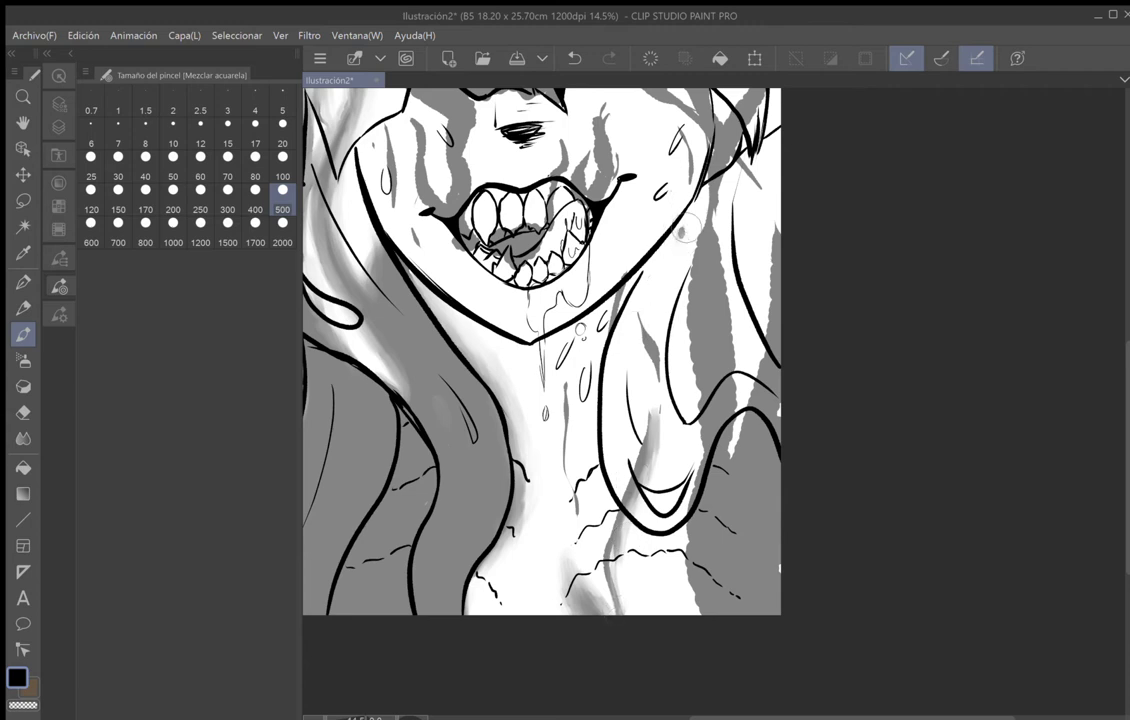
mouse_move(696, 192)
left_mouse_down()
mouse_move(718, 212)
mouse_move(696, 262)
mouse_move(690, 404)
mouse_move(698, 622)
mouse_move(691, 598)
mouse_move(705, 630)
mouse_move(690, 491)
left_mouse_up()
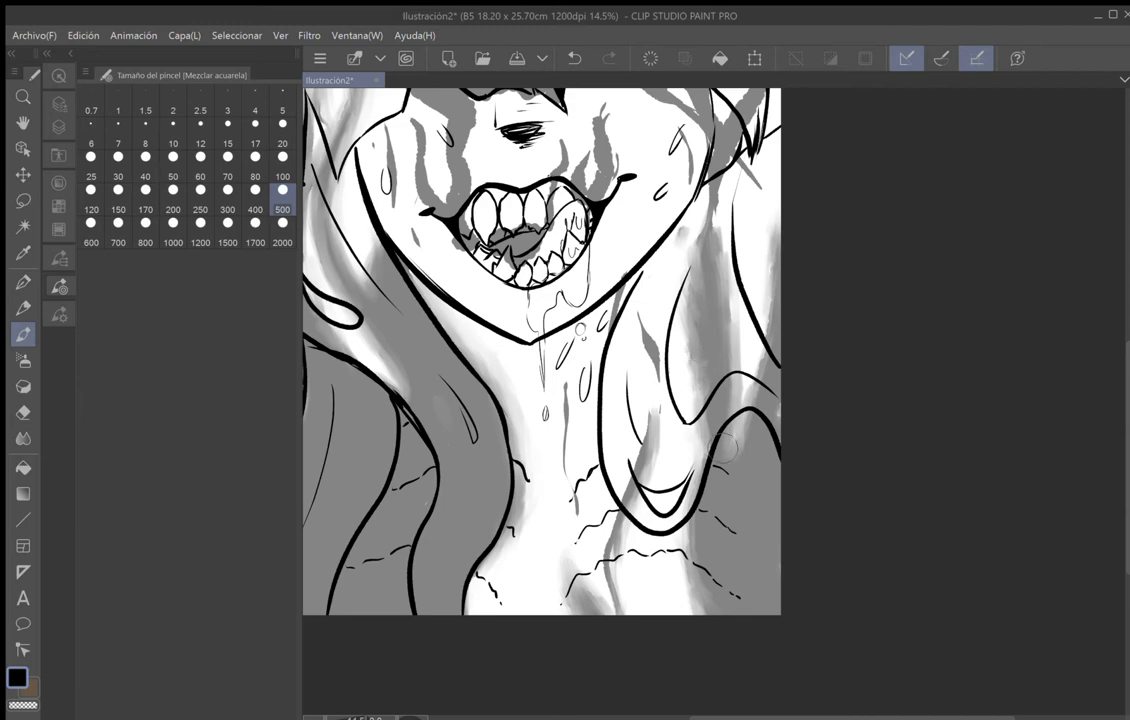
Blend the shadow streaks on the face around the mouth and up through the fringe.
left_click_drag(723, 448, 699, 669)
left_click_drag(660, 500, 697, 597)
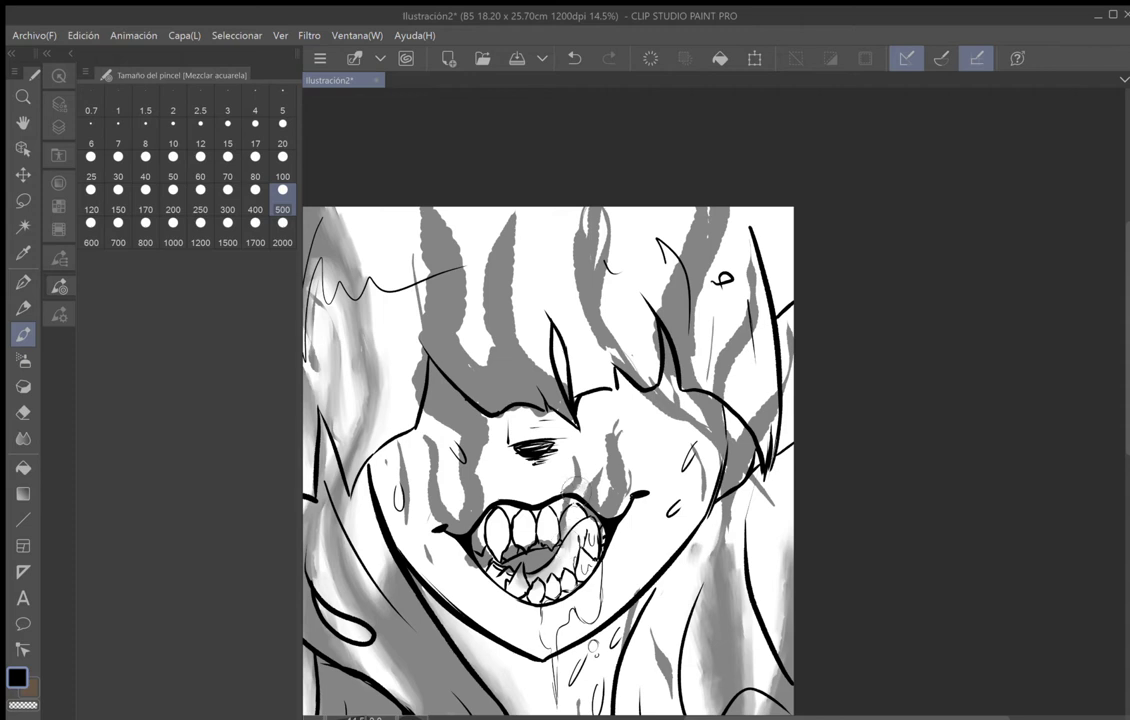
mouse_move(570, 463)
left_mouse_down()
mouse_move(581, 453)
mouse_move(548, 534)
mouse_move(522, 534)
mouse_move(537, 530)
left_mouse_up()
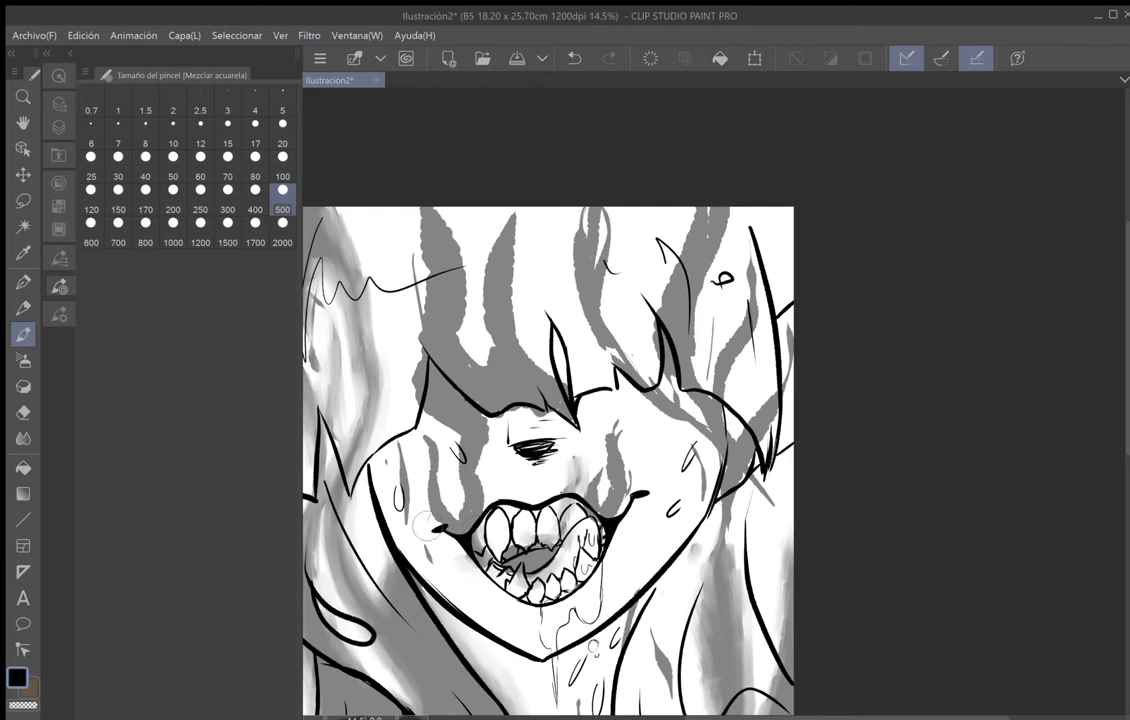
mouse_move(426, 444)
left_mouse_down()
mouse_move(442, 508)
mouse_move(467, 482)
left_mouse_up()
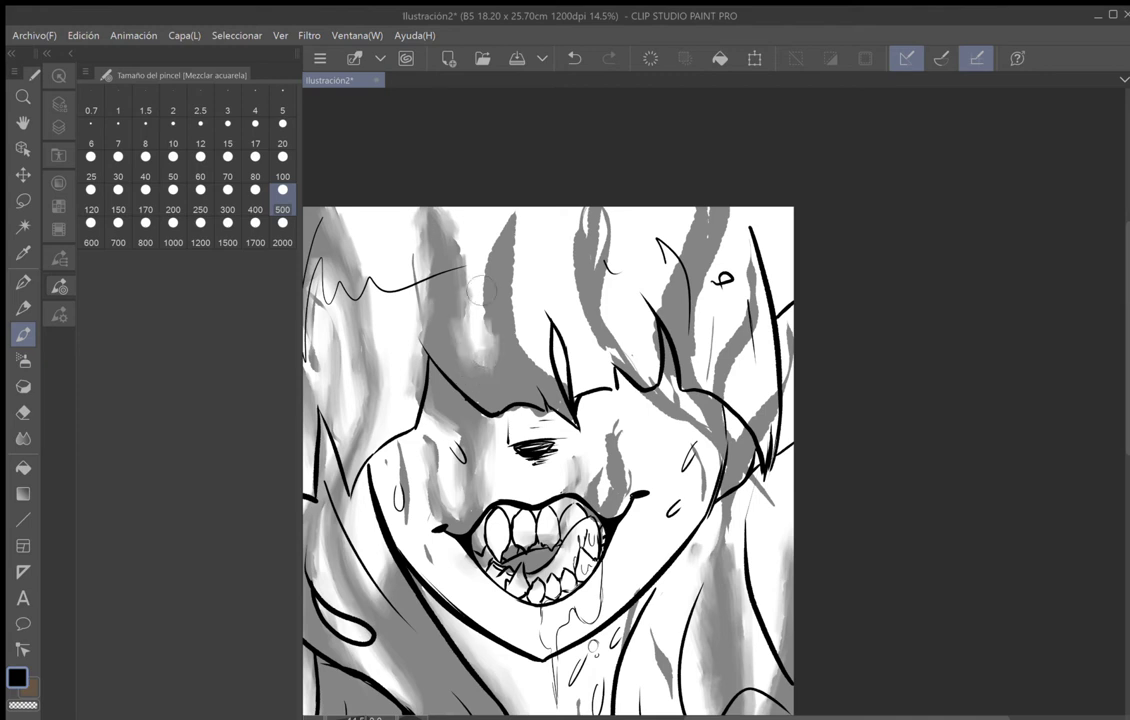
mouse_move(503, 218)
left_mouse_down()
mouse_move(490, 257)
mouse_move(491, 218)
left_mouse_up()
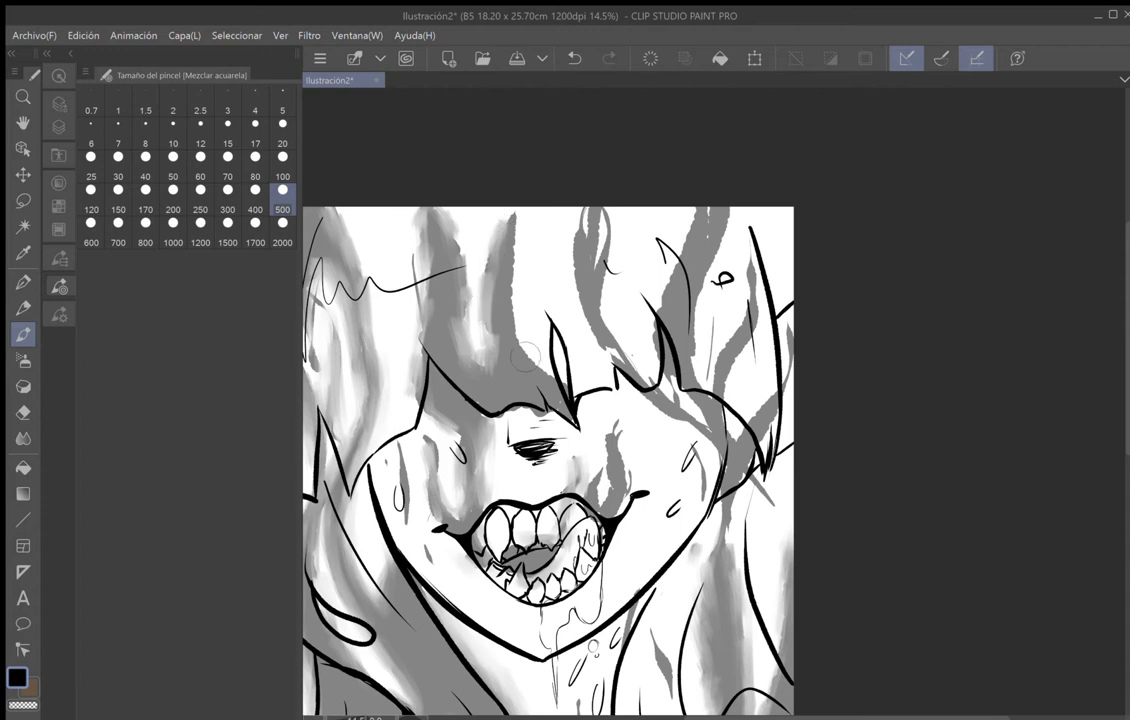
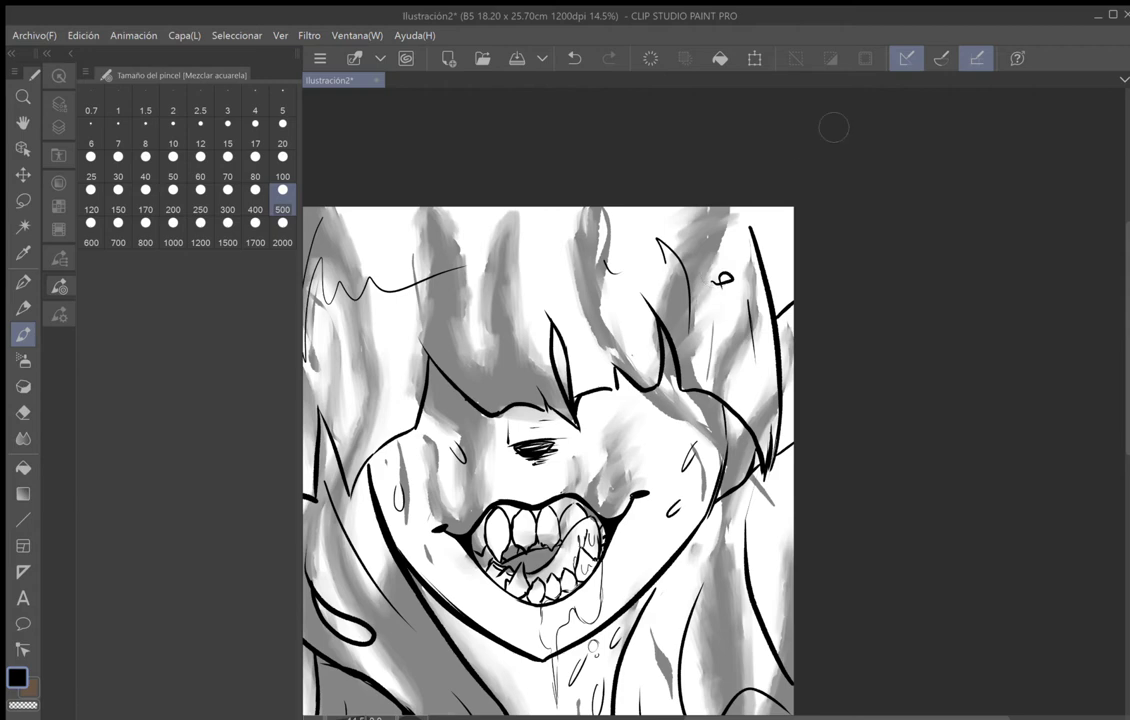
Examine the blended grey shading across the whole illustration.
scroll(833, 127, "down", 5)
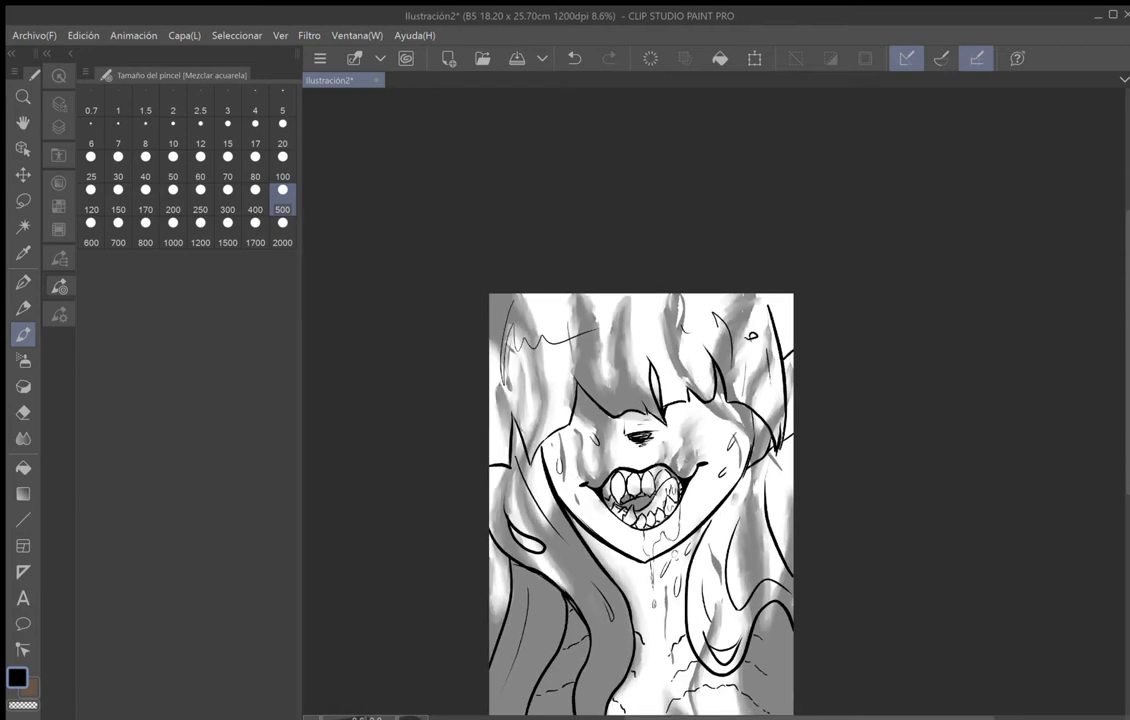
scroll(793, 425, "down", 1)
scroll(793, 425, "up", 2)
scroll(793, 425, "down", 1)
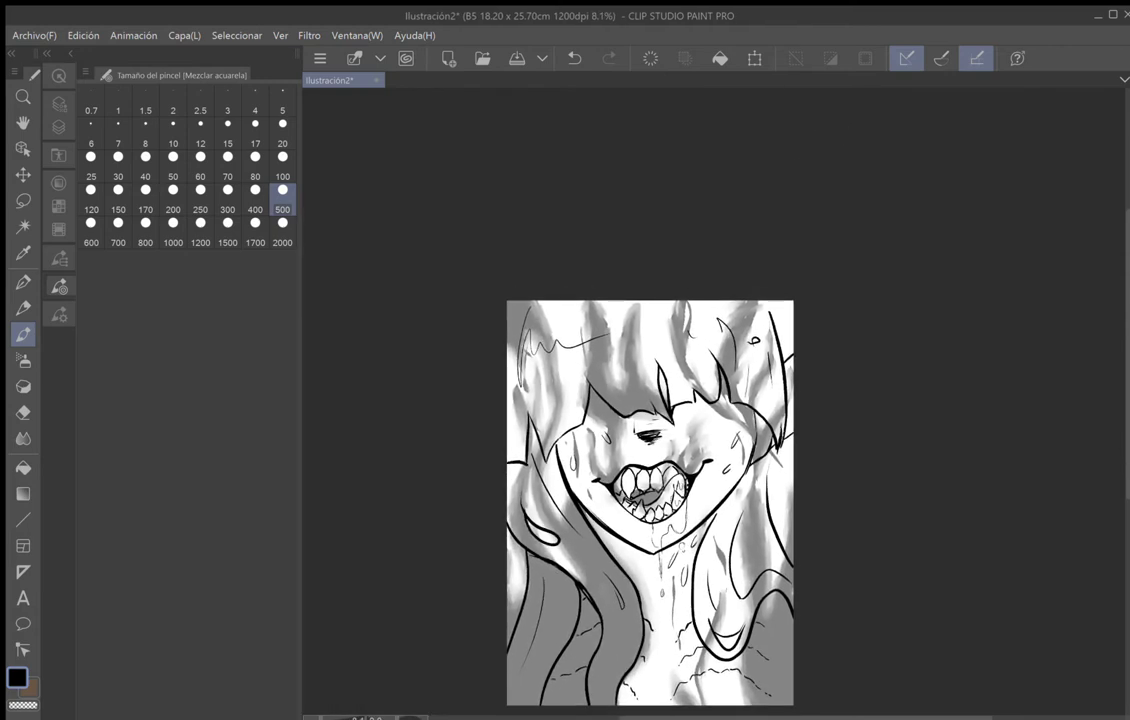
left_click_drag(793, 425, 775, 358)
mouse_move(632, 432)
left_mouse_down()
mouse_move(622, 416)
mouse_move(617, 435)
left_mouse_up()
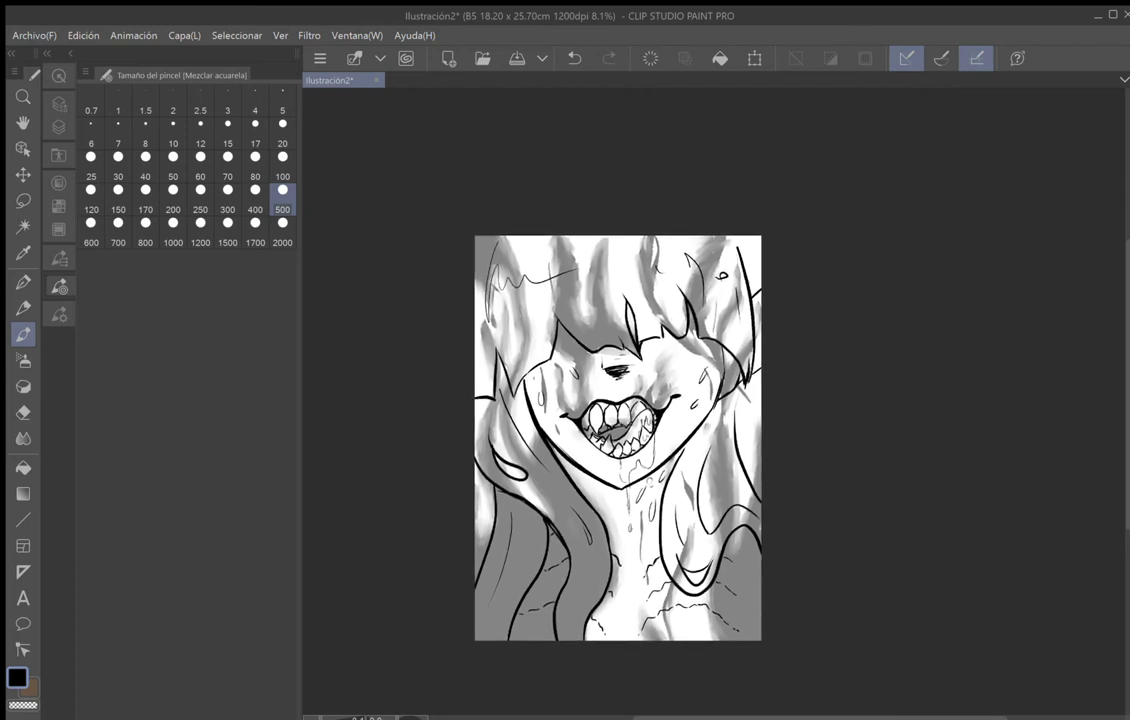
scroll(768, 415, "up", 2)
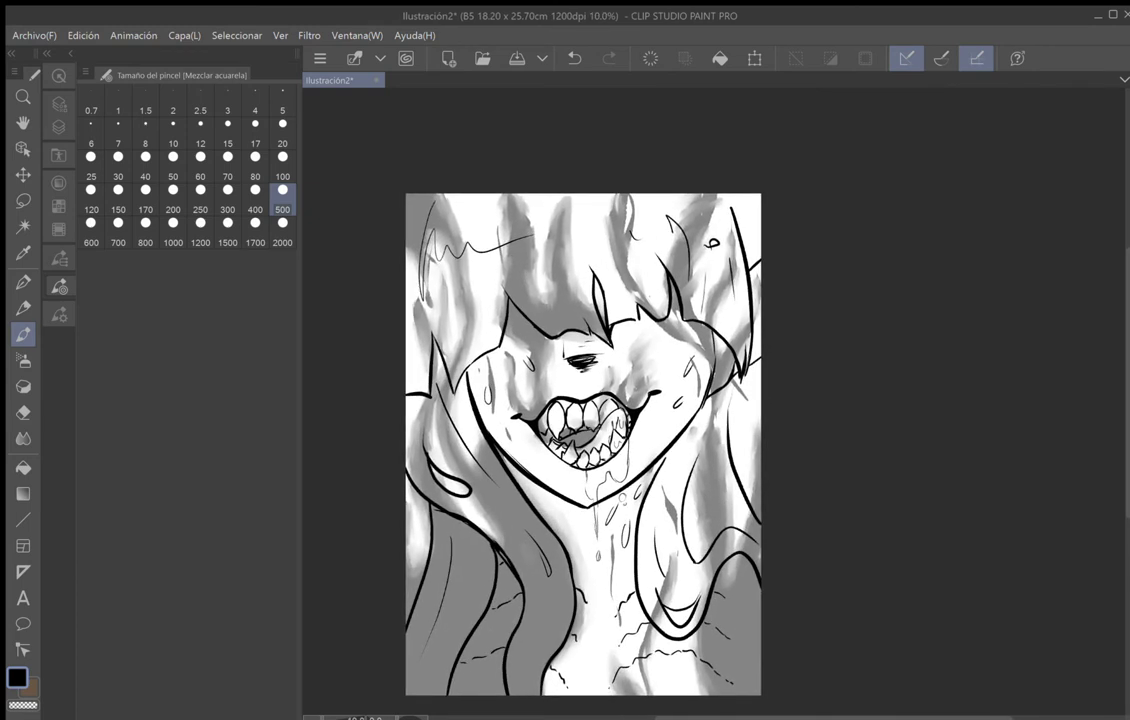
Add a new raster layer and place it between Capa 2 and Capa 1.
left_click(59, 105)
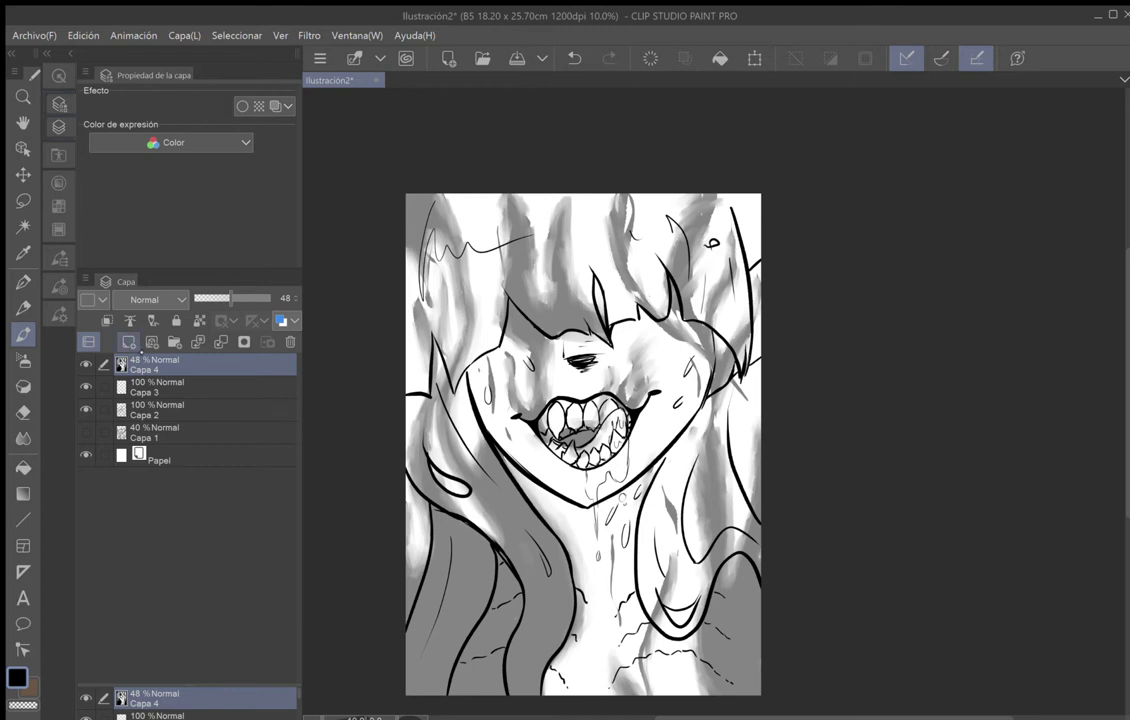
left_click(129, 342)
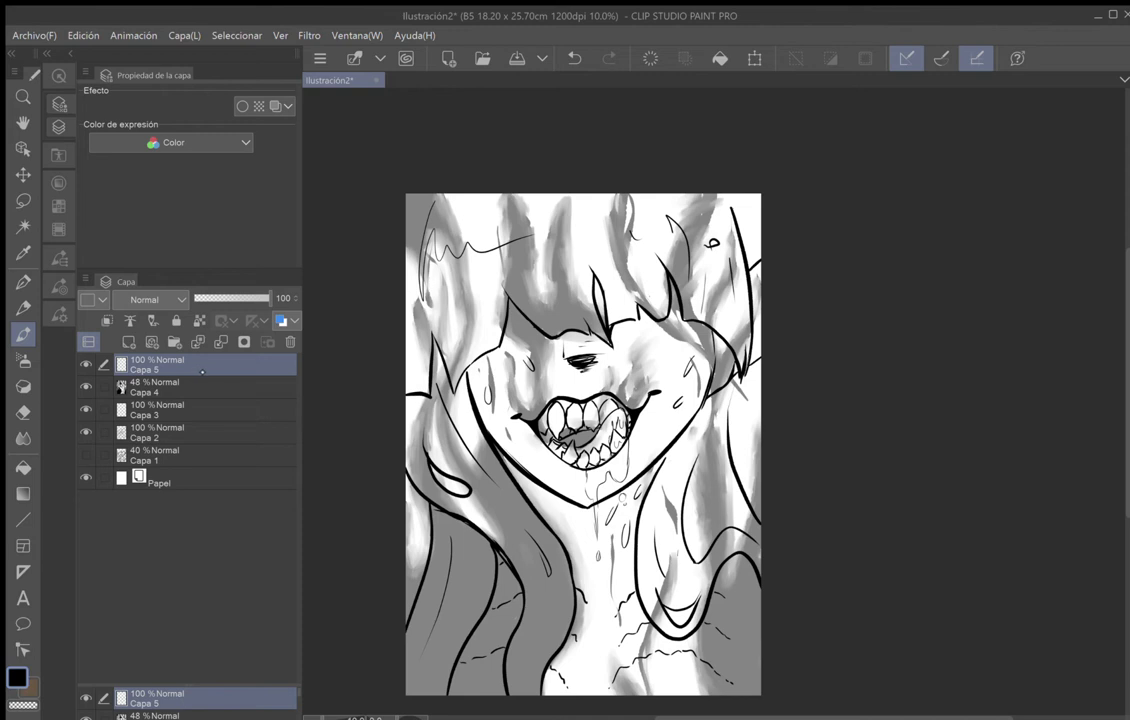
left_click_drag(196, 415, 196, 446)
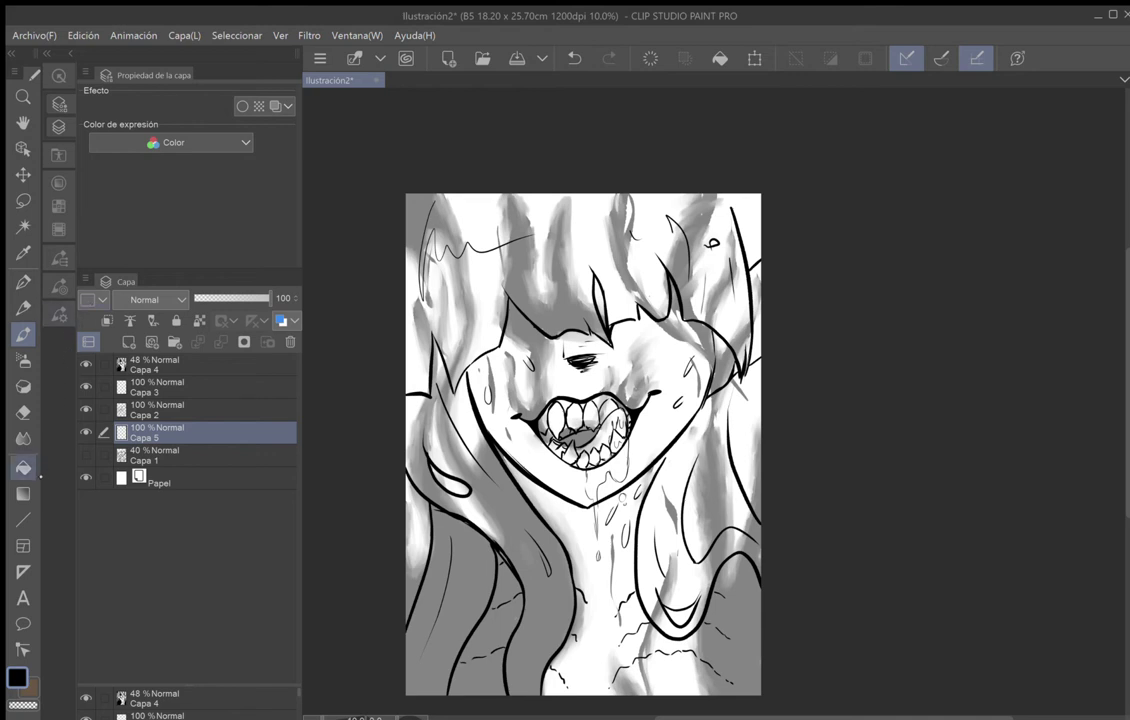
Hide Capa 2, Capa 3 and Capa 4, and fill the whole of Capa 5 with magenta from the colour history.
left_click(34, 473)
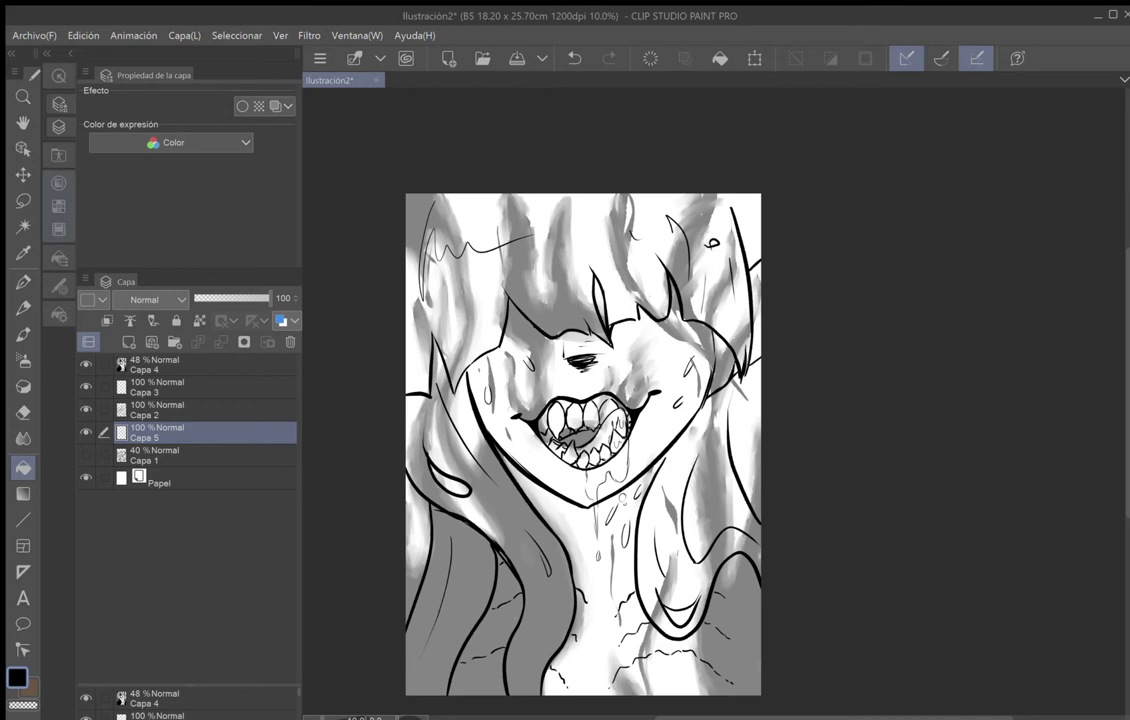
left_click(70, 232)
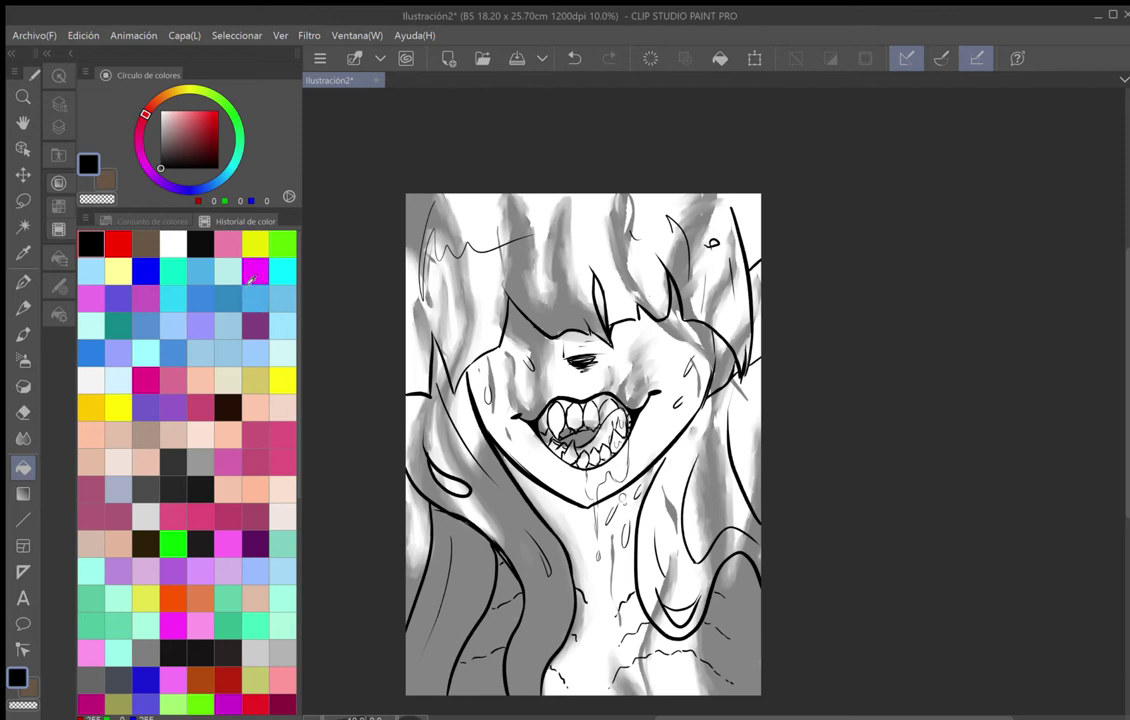
left_click(256, 275)
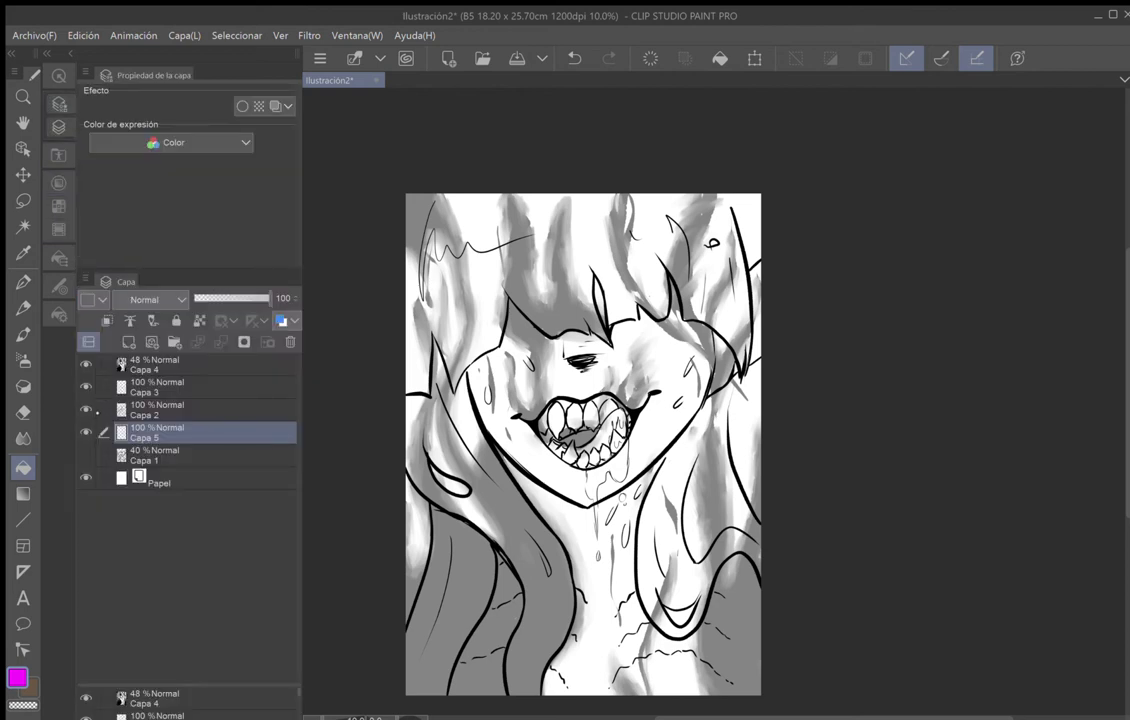
left_click(86, 386)
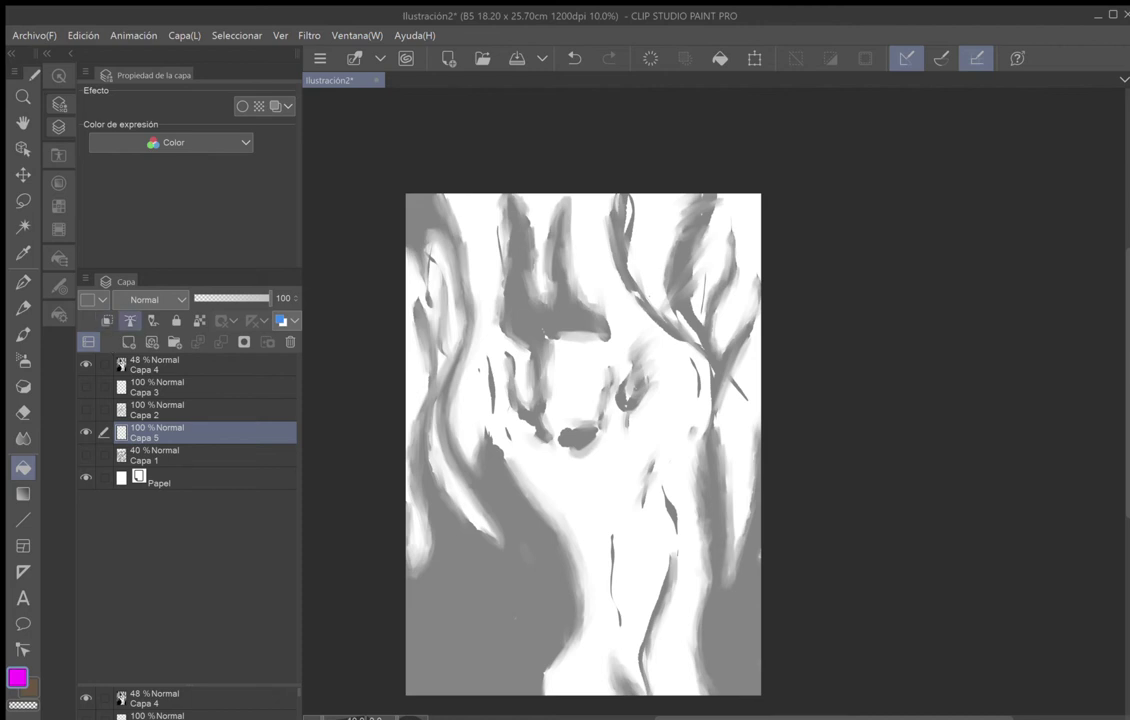
left_click(86, 364)
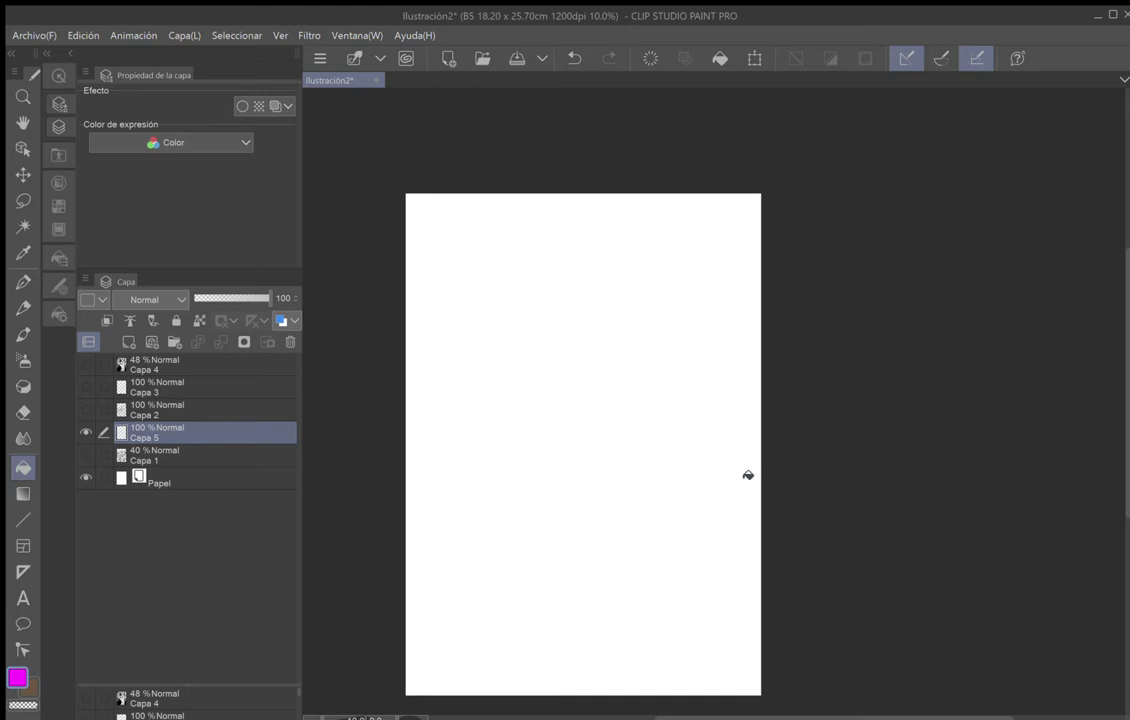
left_click(748, 475)
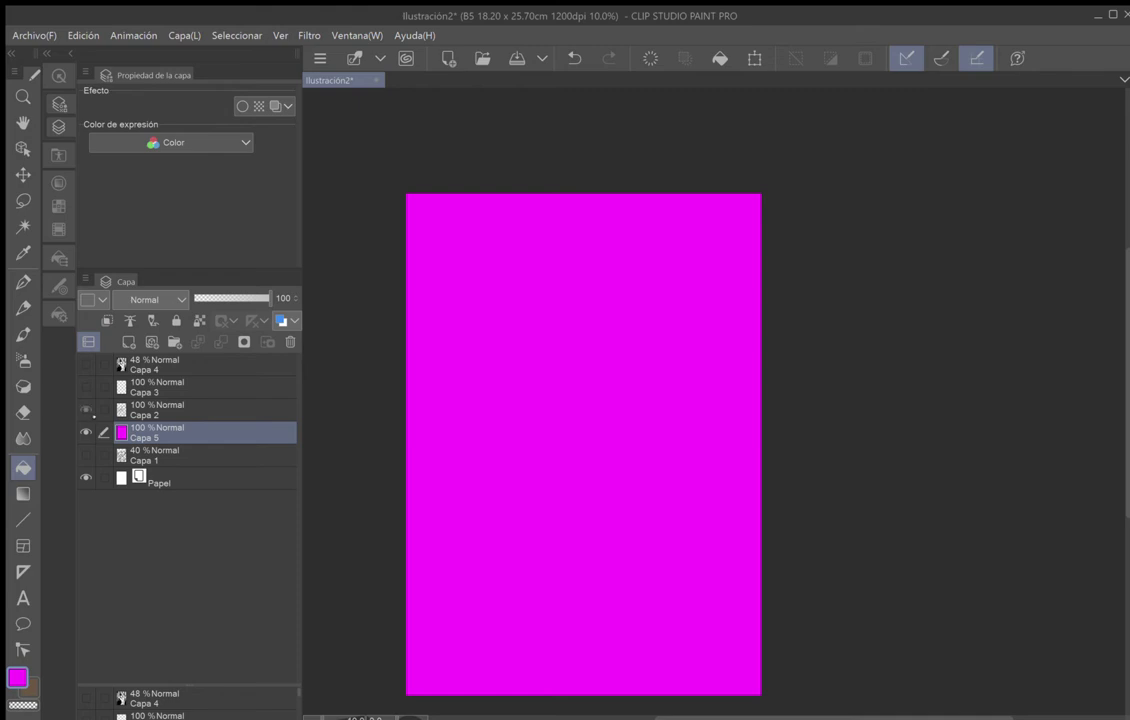
Show Capa 2, Capa 3 and Capa 4 again and lower the opacity of Capa 5 to 54.
left_click(86, 409)
left_click(86, 364)
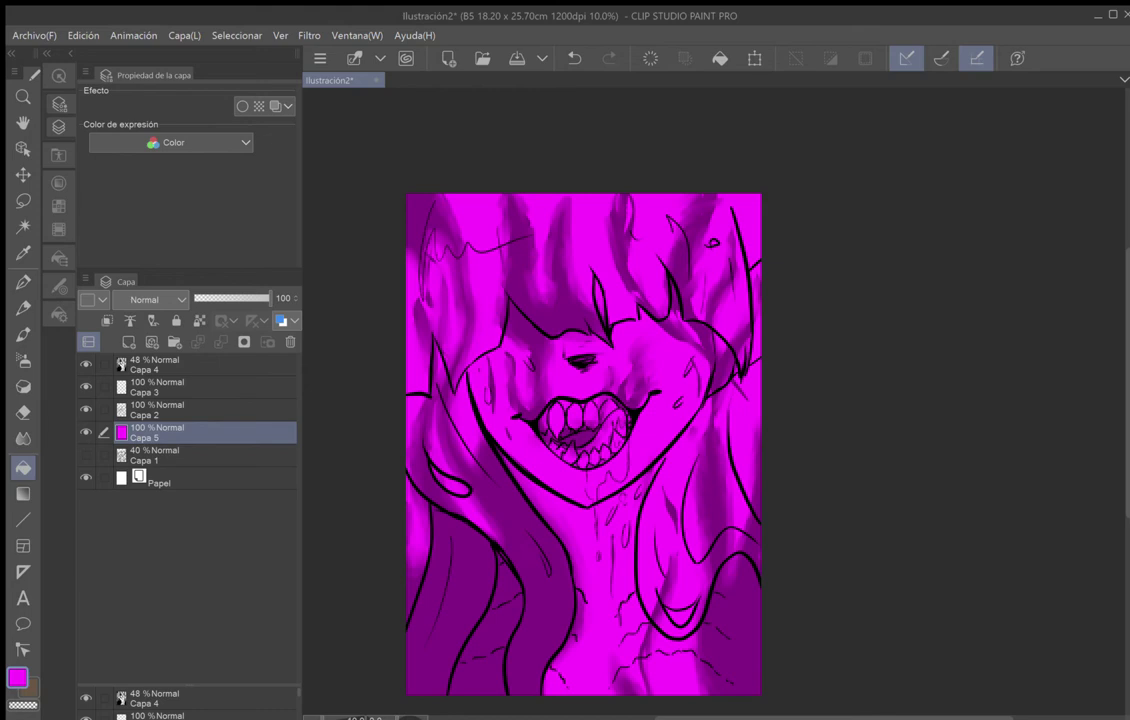
left_click_drag(262, 300, 245, 298)
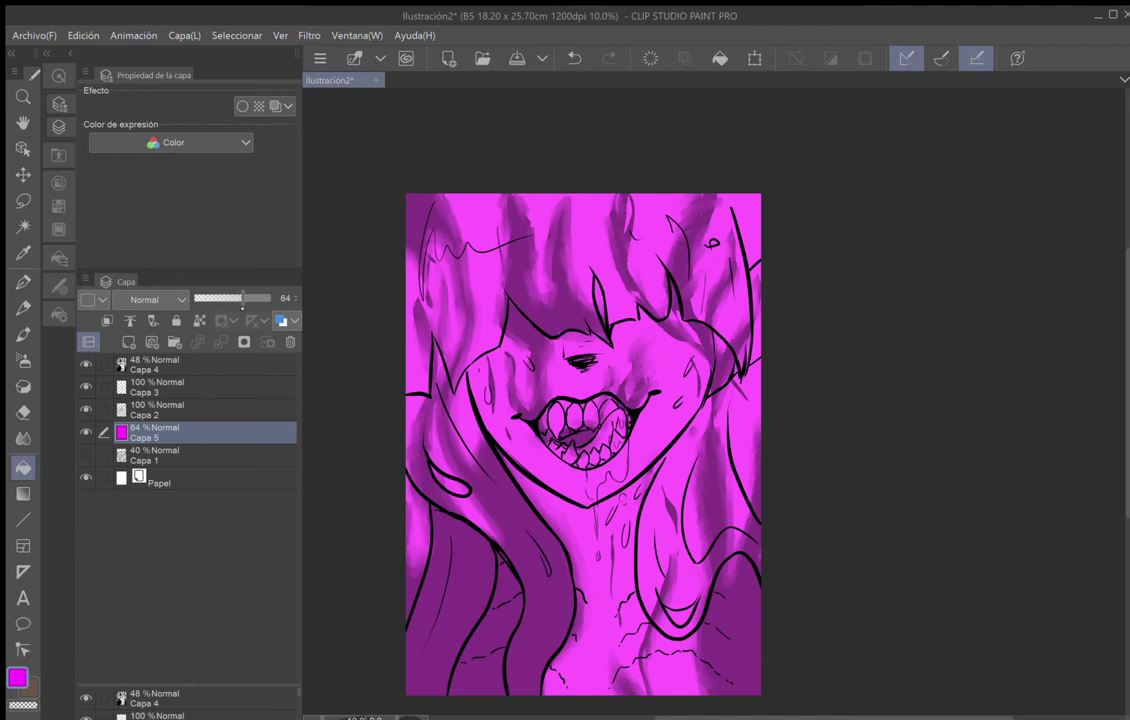
left_click_drag(244, 300, 236, 299)
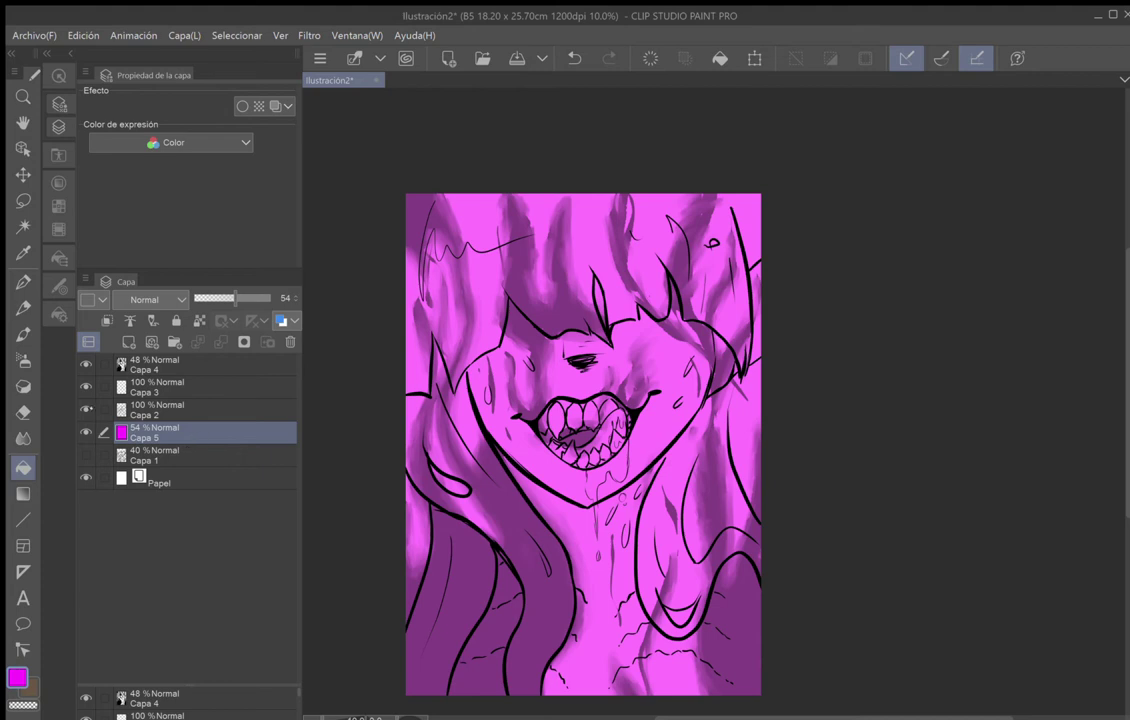
Set up the Caligrafía pen with a medium blue (57, 136, 226) from the colour history.
left_click(23, 281)
left_click(59, 208)
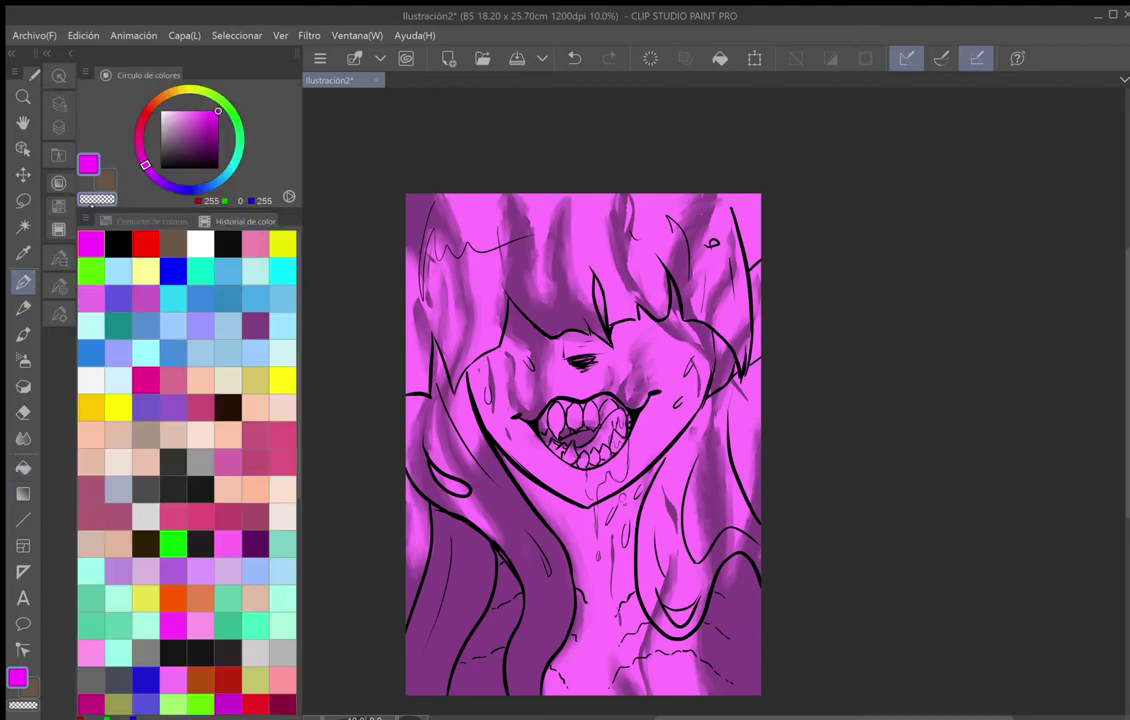
left_click(220, 298)
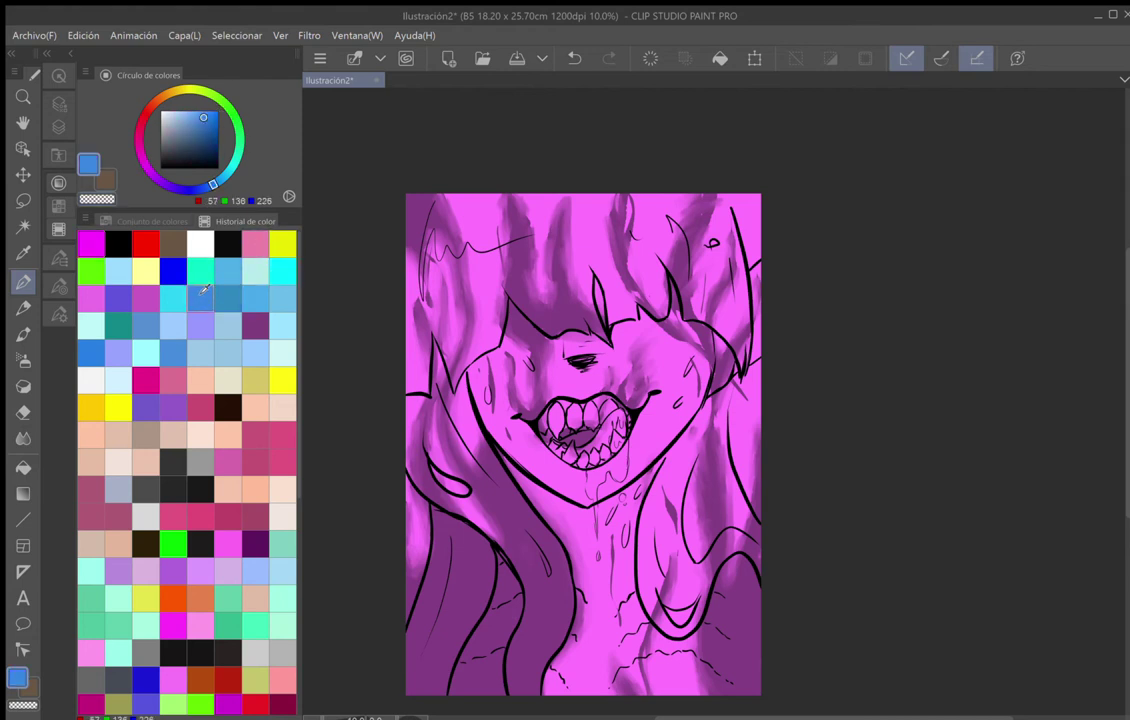
left_click(58, 286)
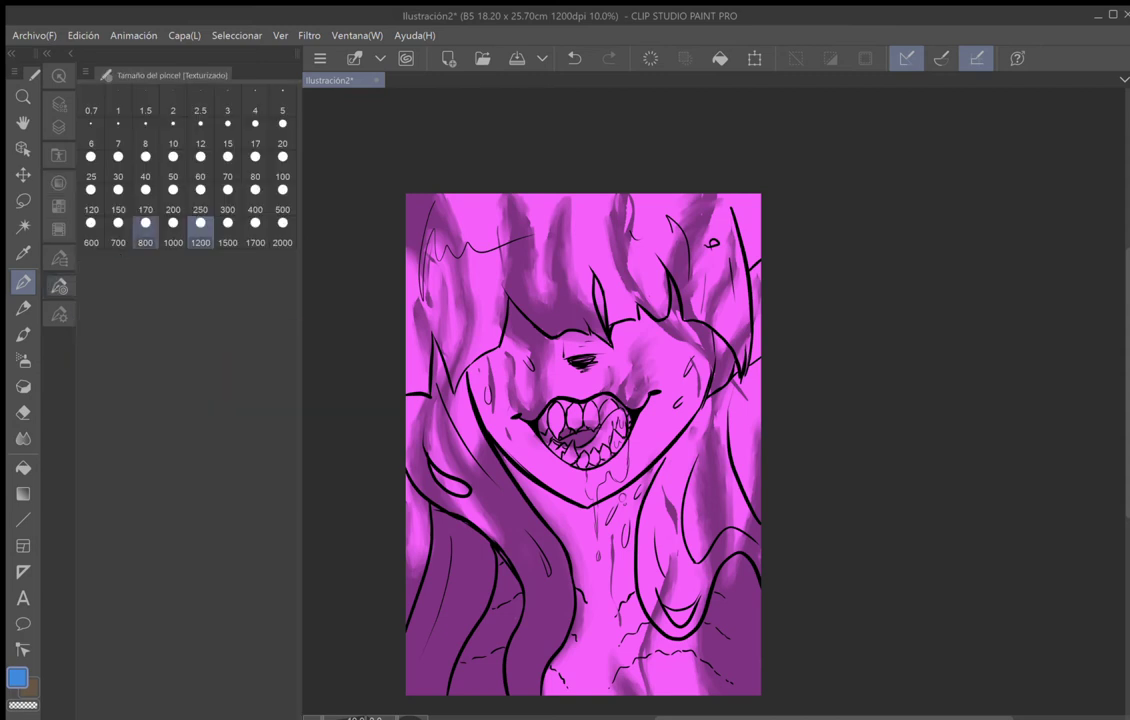
left_click(60, 280)
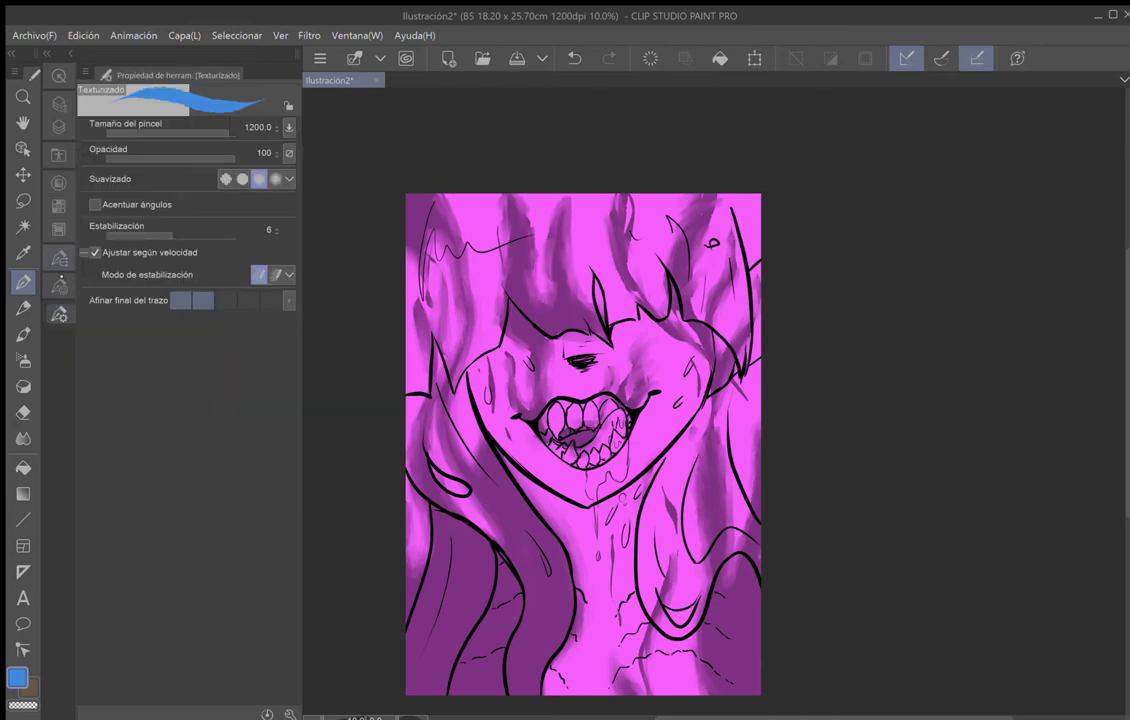
left_click(60, 258)
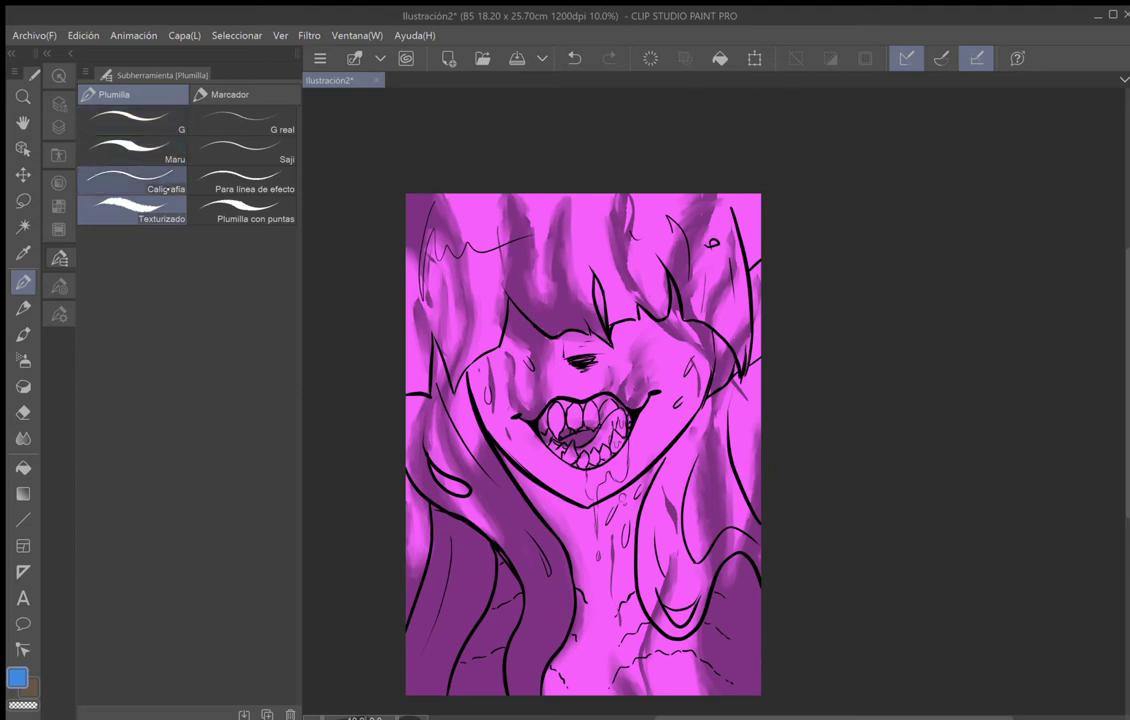
left_click(132, 180)
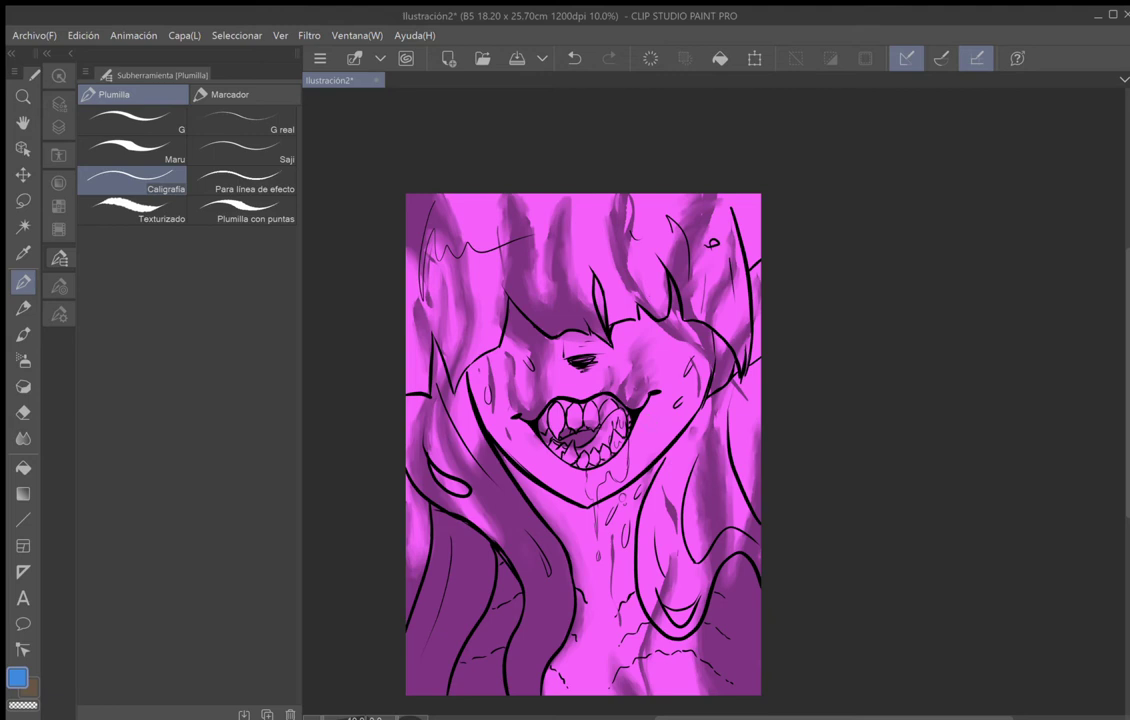
Add a new layer directly above Capa 5 and set the Caligrafía brush size to 1700.
left_click(59, 127)
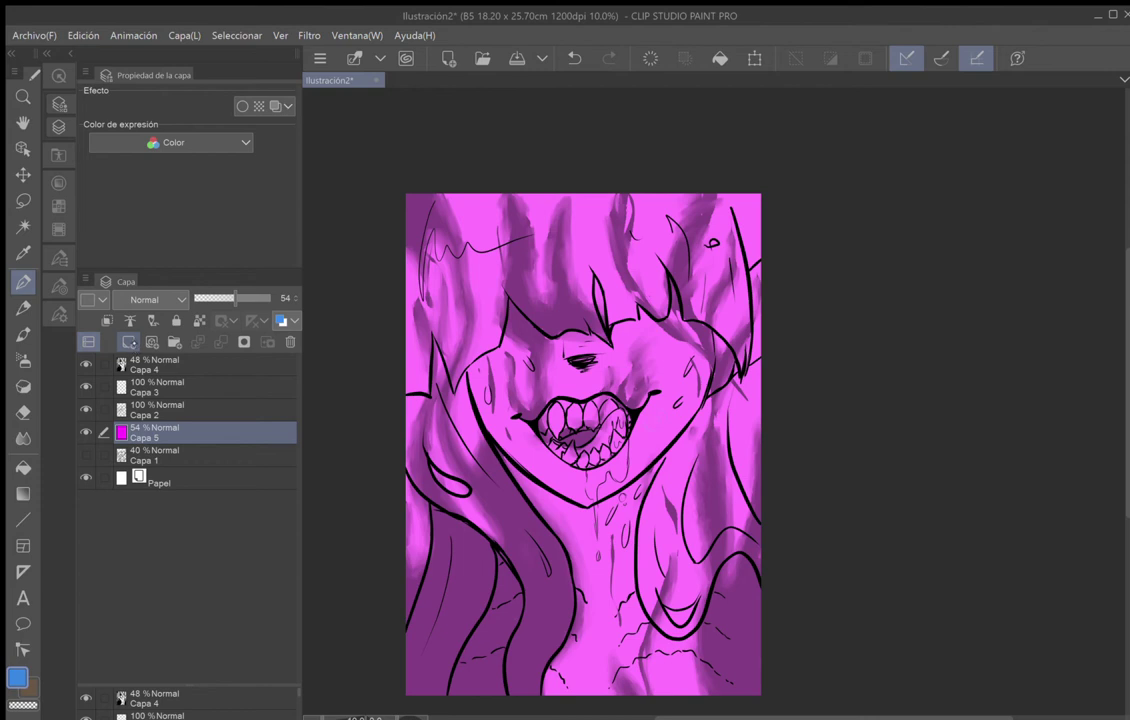
left_click(129, 342)
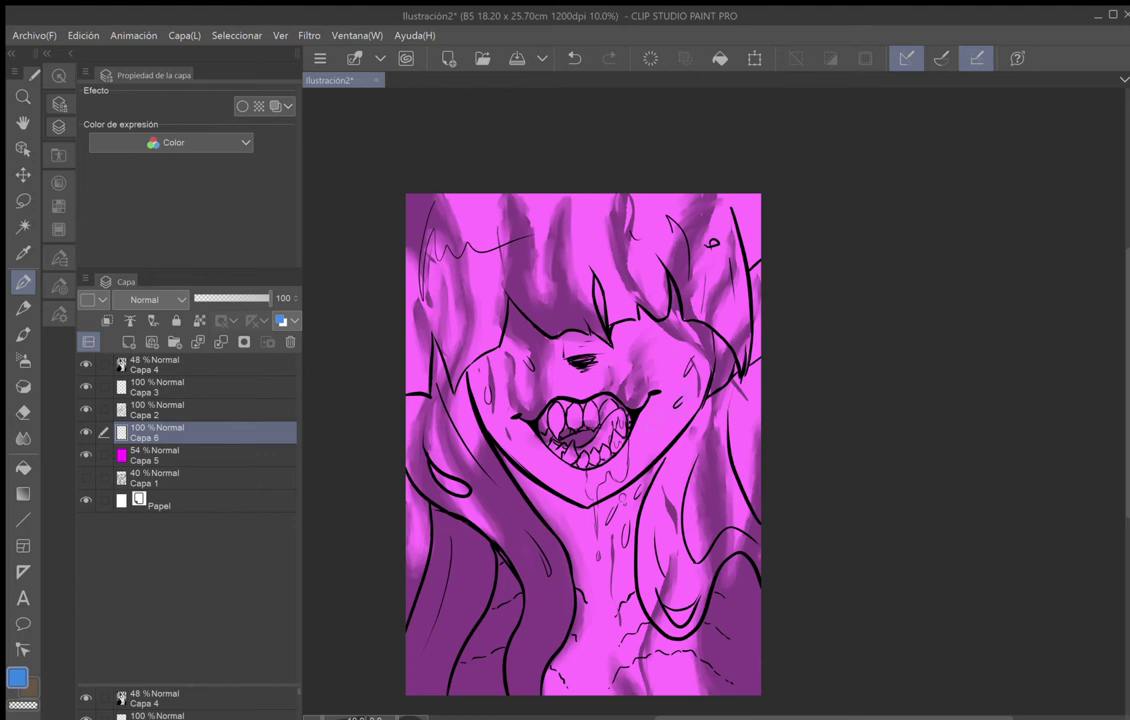
key("ctrl+z")
left_click(59, 285)
left_click(227, 189)
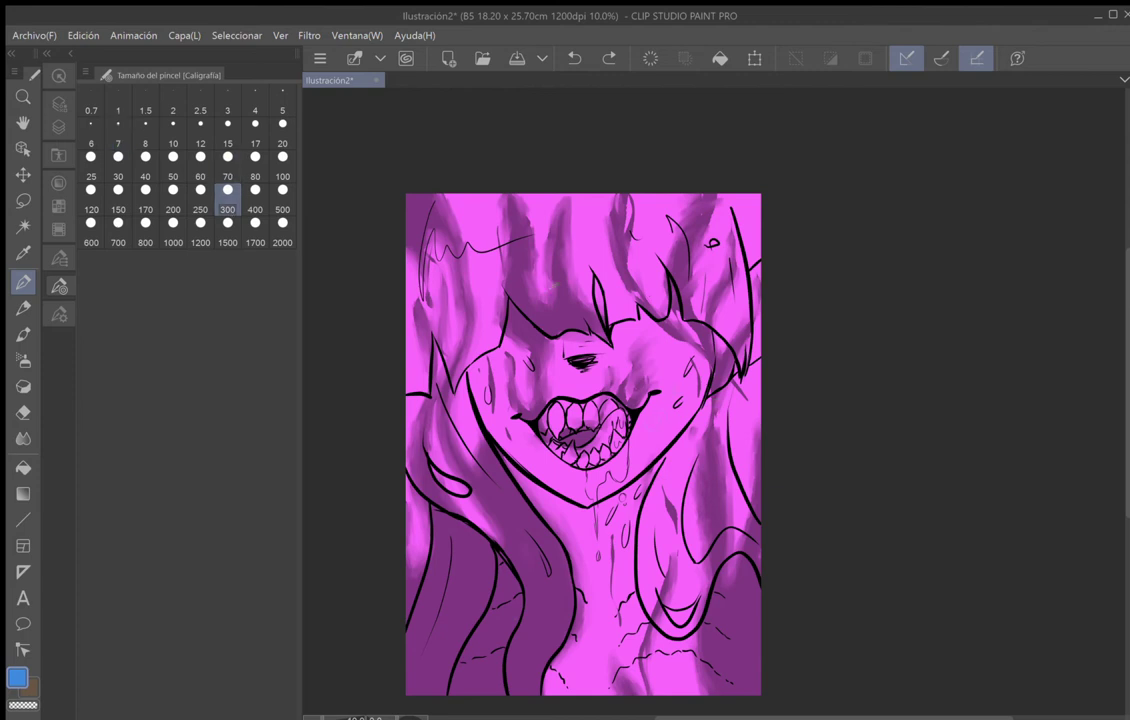
left_click(255, 203)
Paint the lower face, neck, chest and the shoulder on the page's right side in flat medium blue.
mouse_move(641, 410)
left_mouse_down()
mouse_move(677, 394)
mouse_move(644, 425)
mouse_move(604, 434)
mouse_move(525, 370)
mouse_move(445, 345)
left_mouse_up()
mouse_move(518, 391)
left_mouse_down()
mouse_move(507, 364)
mouse_move(499, 393)
mouse_move(598, 530)
mouse_move(610, 490)
mouse_move(604, 625)
mouse_move(587, 572)
left_mouse_up()
mouse_move(610, 640)
left_mouse_down()
mouse_move(560, 678)
mouse_move(672, 682)
mouse_move(615, 628)
mouse_move(692, 650)
mouse_move(652, 604)
mouse_move(688, 608)
mouse_move(743, 589)
mouse_move(715, 640)
mouse_move(735, 625)
mouse_move(750, 652)
mouse_move(672, 688)
left_mouse_up()
mouse_move(617, 590)
left_mouse_down()
mouse_move(647, 440)
mouse_move(594, 460)
left_mouse_up()
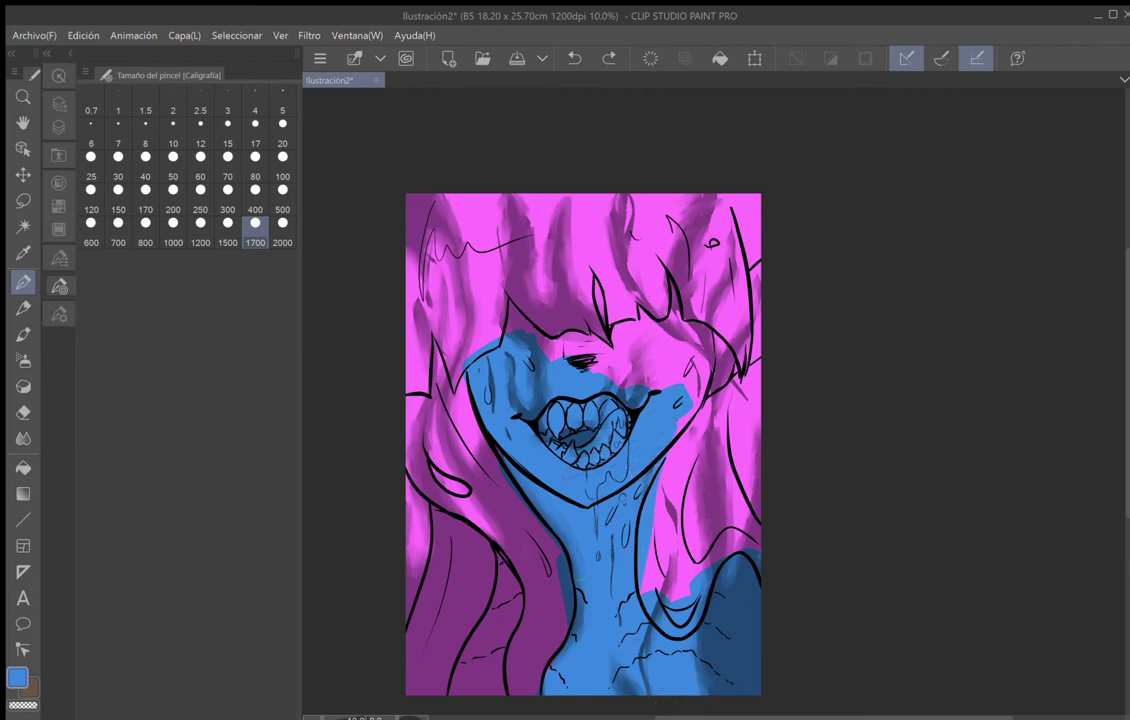
Extend the flat blue over the upper face, the ear and the skin between the left hair locks.
mouse_move(655, 382)
left_mouse_down()
mouse_move(632, 396)
mouse_move(645, 358)
left_mouse_up()
mouse_move(683, 420)
left_mouse_down()
mouse_move(708, 348)
mouse_move(674, 298)
mouse_move(666, 312)
left_mouse_up()
mouse_move(614, 350)
left_mouse_down()
mouse_move(598, 312)
mouse_move(650, 292)
mouse_move(545, 298)
mouse_move(514, 312)
mouse_move(582, 349)
left_mouse_up()
mouse_move(475, 310)
left_mouse_down()
mouse_move(440, 290)
mouse_move(500, 300)
mouse_move(525, 348)
mouse_move(615, 370)
left_mouse_up()
left_click_drag(704, 415, 676, 436)
mouse_move(737, 374)
left_mouse_down()
mouse_move(753, 342)
mouse_move(755, 294)
left_mouse_up()
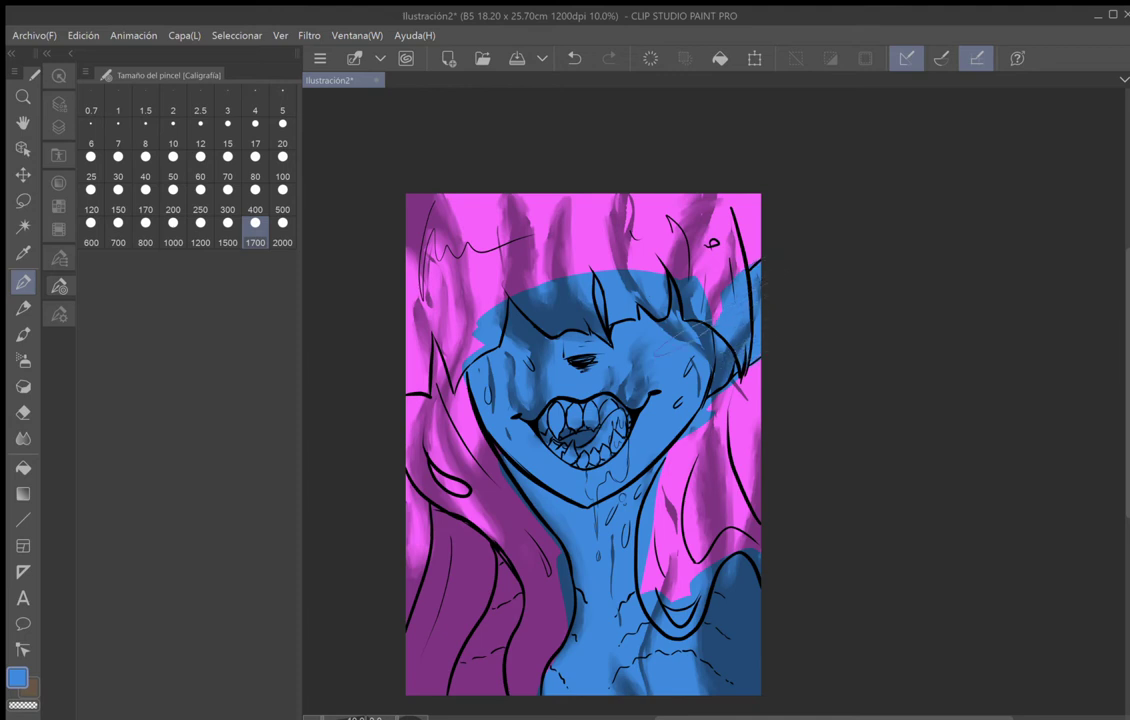
mouse_move(512, 607)
left_mouse_down()
mouse_move(498, 628)
mouse_move(492, 575)
mouse_move(493, 655)
mouse_move(478, 640)
mouse_move(474, 668)
mouse_move(498, 699)
left_mouse_up()
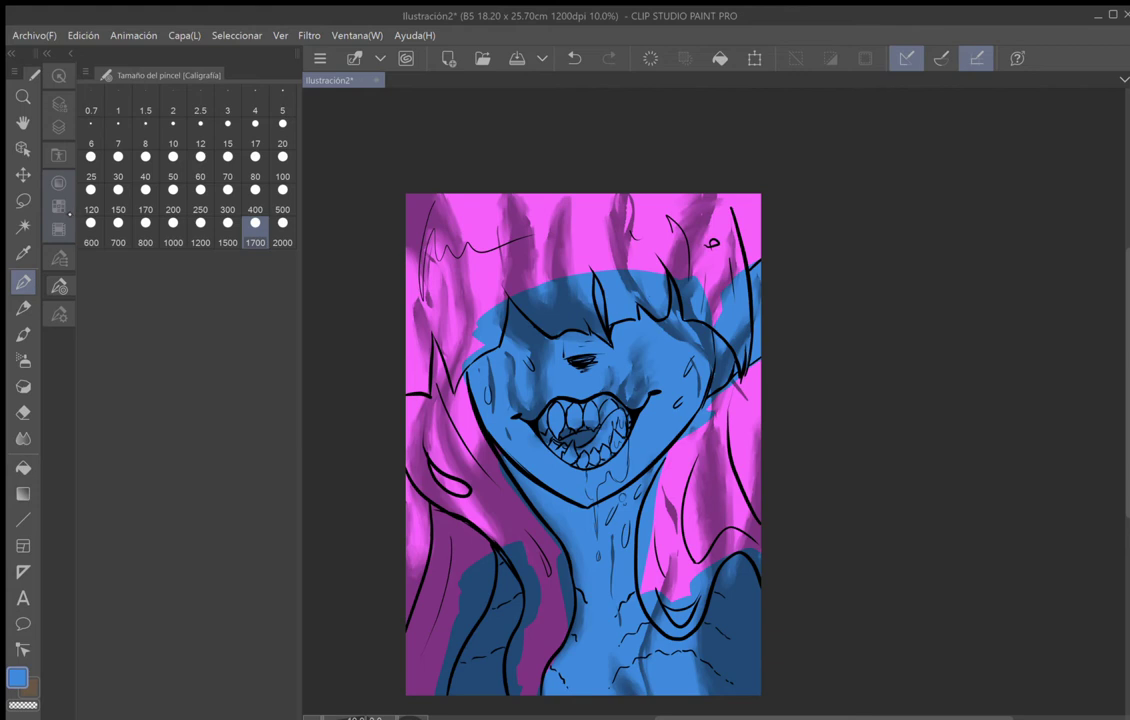
Pick a darker blue (29, 96, 172) as the drawing colour.
left_click(59, 183)
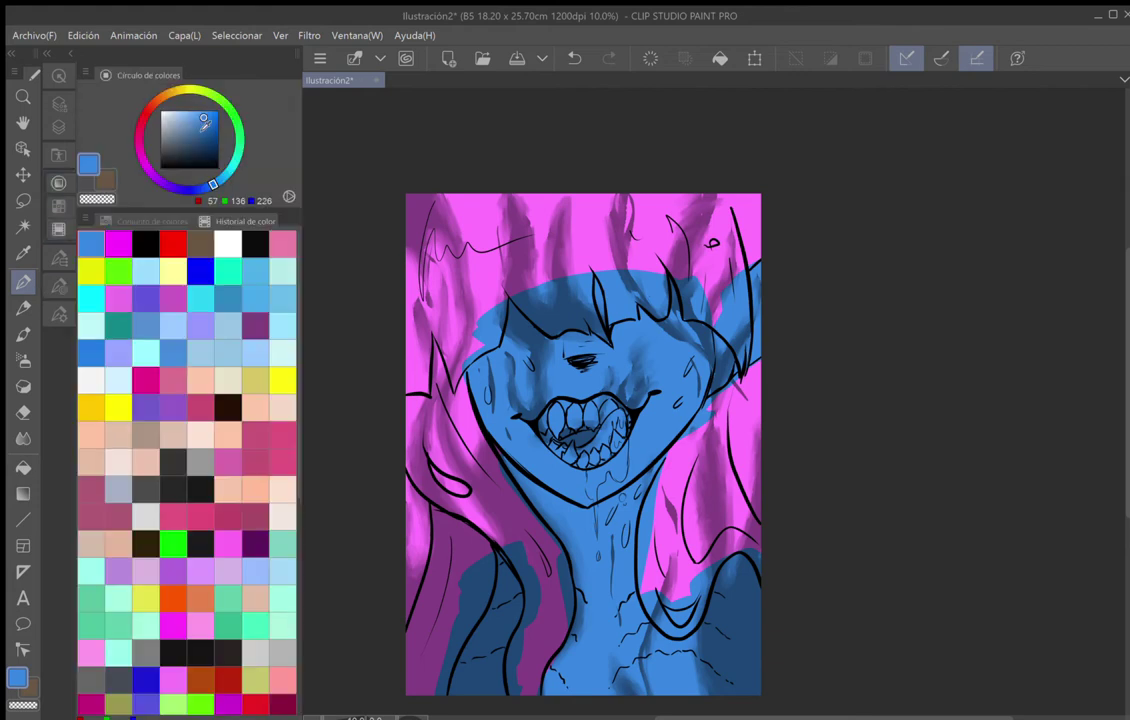
left_click(208, 129)
Try painting darker blue shadows on the forehead and neck directly on Capa 6, and undo them.
mouse_move(530, 312)
left_mouse_down()
mouse_move(488, 332)
mouse_move(579, 307)
mouse_move(505, 339)
mouse_move(585, 322)
mouse_move(482, 362)
mouse_move(697, 342)
mouse_move(674, 308)
mouse_move(700, 329)
mouse_move(618, 300)
mouse_move(664, 310)
mouse_move(575, 319)
mouse_move(710, 347)
mouse_move(742, 372)
mouse_move(715, 338)
mouse_move(737, 380)
mouse_move(722, 403)
mouse_move(752, 362)
mouse_move(758, 284)
mouse_move(763, 321)
mouse_move(744, 380)
left_mouse_up()
left_click_drag(650, 325, 640, 330)
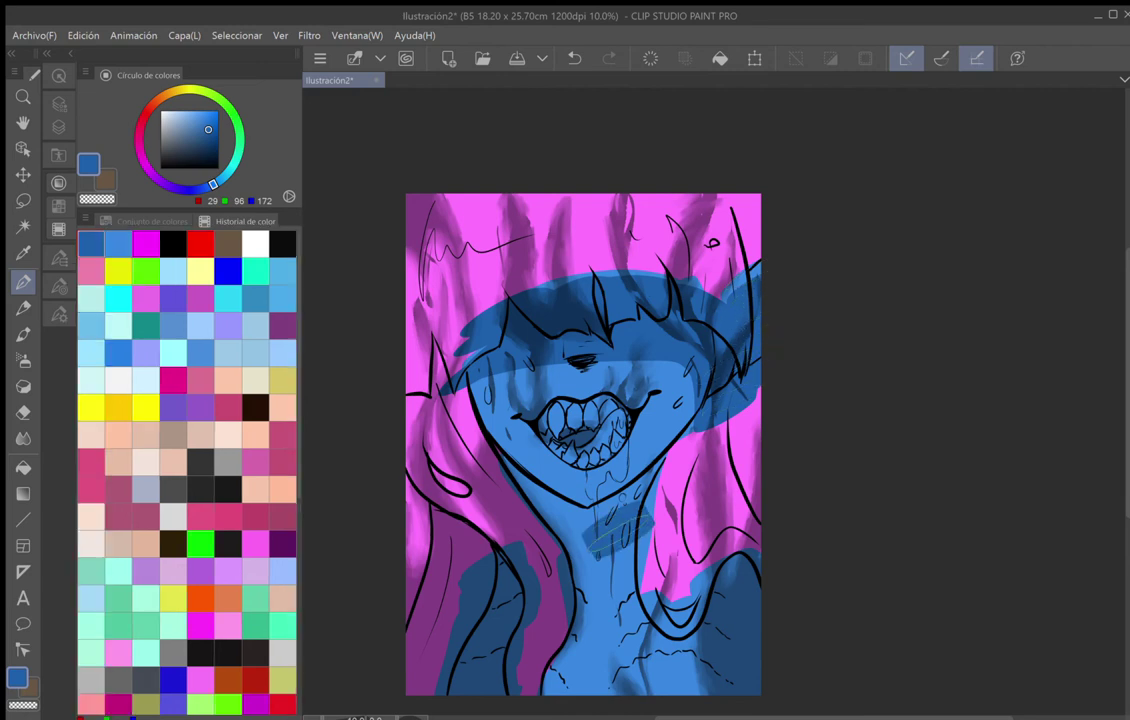
mouse_move(608, 513)
left_mouse_down()
mouse_move(681, 457)
mouse_move(673, 492)
mouse_move(622, 517)
mouse_move(541, 519)
left_mouse_up()
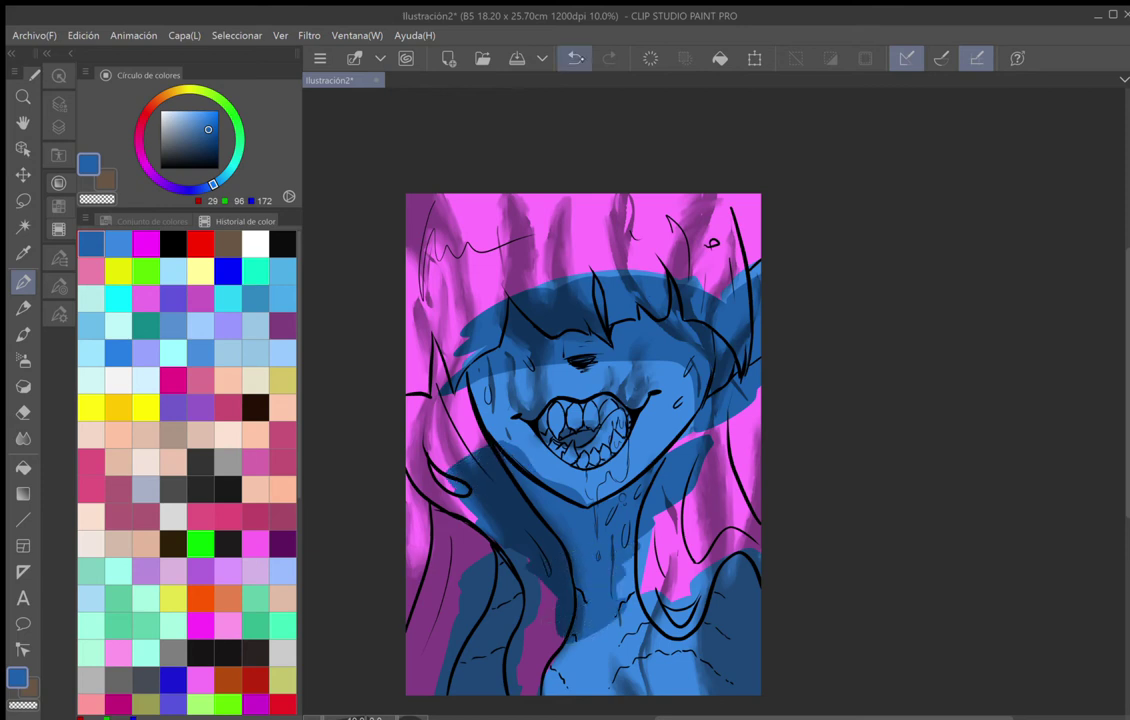
left_click(575, 60)
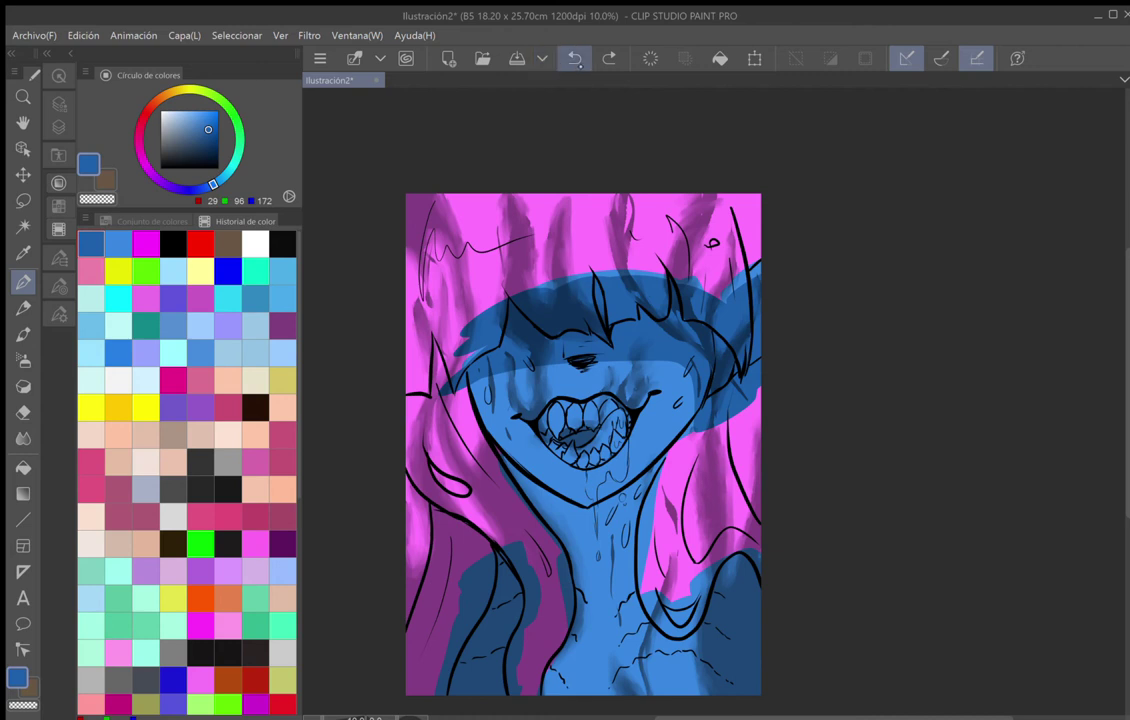
left_click(575, 60)
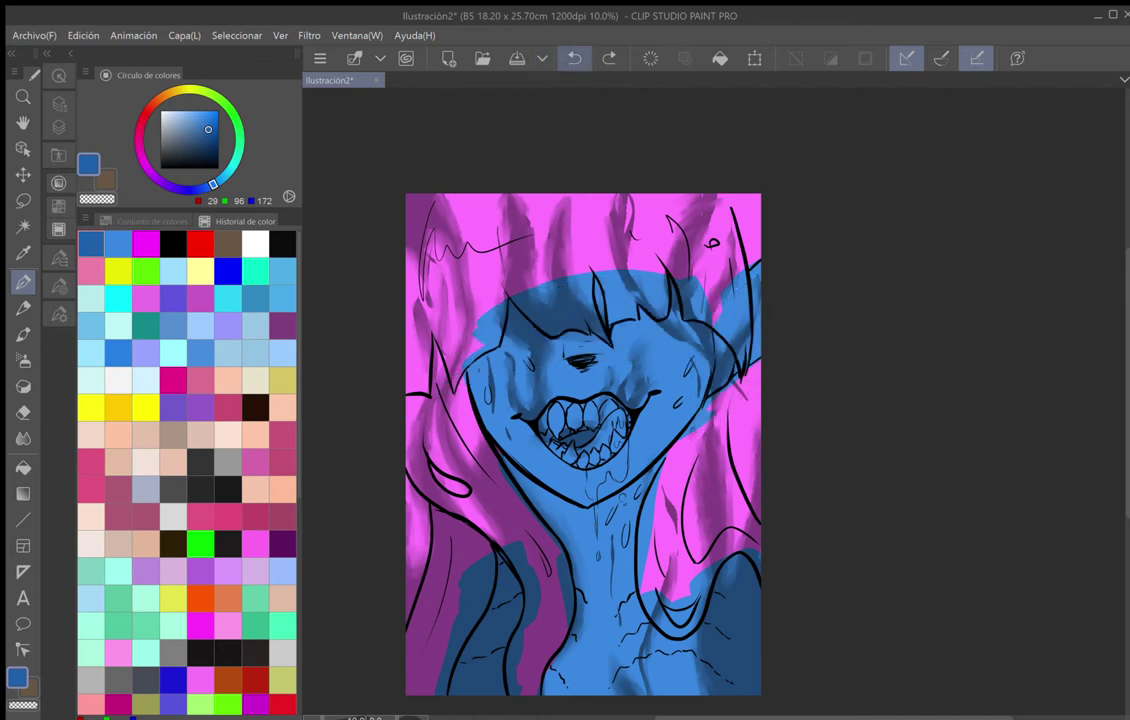
Add a new layer above Capa 6 and paint darker blue shadows over the neck, chest and shoulders.
left_click(59, 126)
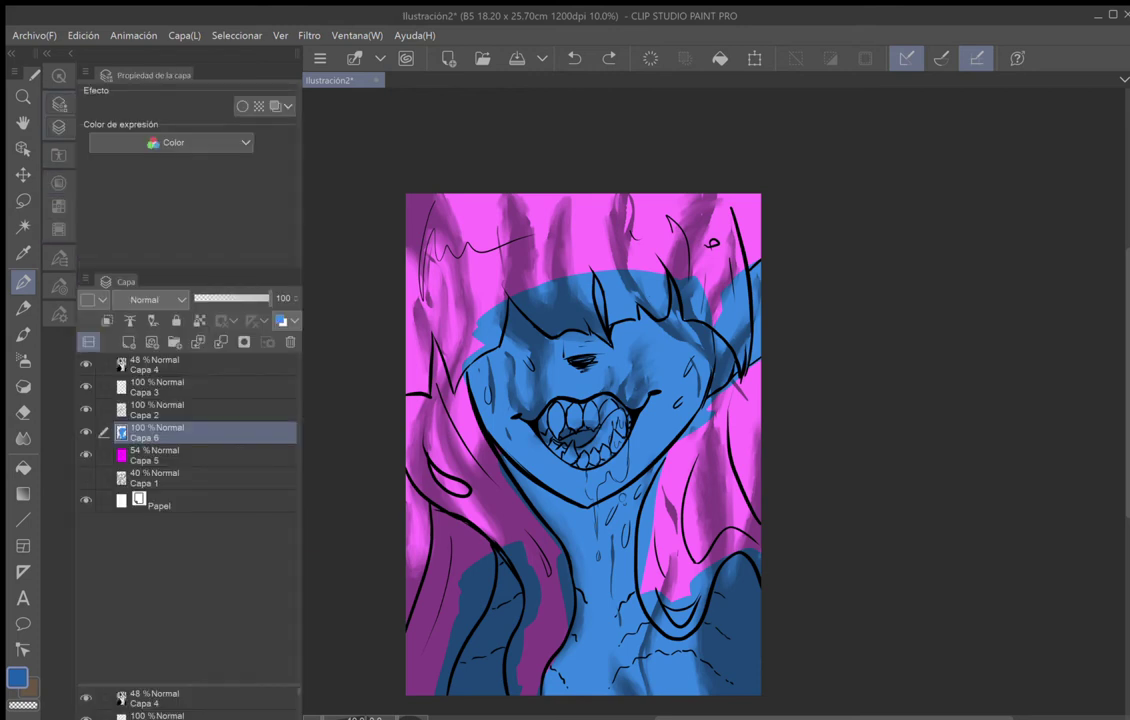
left_click(129, 341)
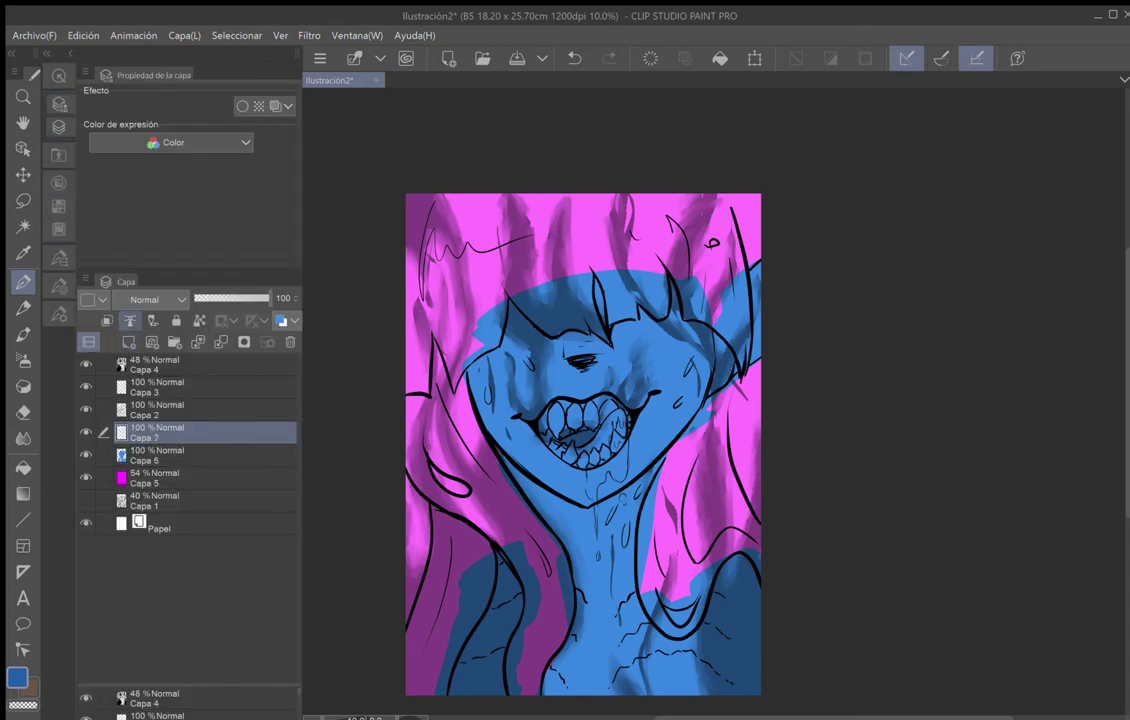
mouse_move(554, 508)
left_mouse_down()
mouse_move(488, 481)
mouse_move(602, 515)
mouse_move(645, 481)
mouse_move(660, 484)
mouse_move(602, 570)
left_mouse_up()
mouse_move(608, 614)
left_mouse_down()
mouse_move(572, 562)
mouse_move(576, 582)
mouse_move(491, 566)
mouse_move(482, 680)
mouse_move(496, 580)
left_mouse_up()
mouse_move(502, 694)
left_mouse_down()
mouse_move(603, 604)
mouse_move(652, 628)
mouse_move(650, 694)
mouse_move(722, 661)
mouse_move(722, 638)
mouse_move(757, 676)
mouse_move(733, 560)
mouse_move(718, 584)
left_mouse_up()
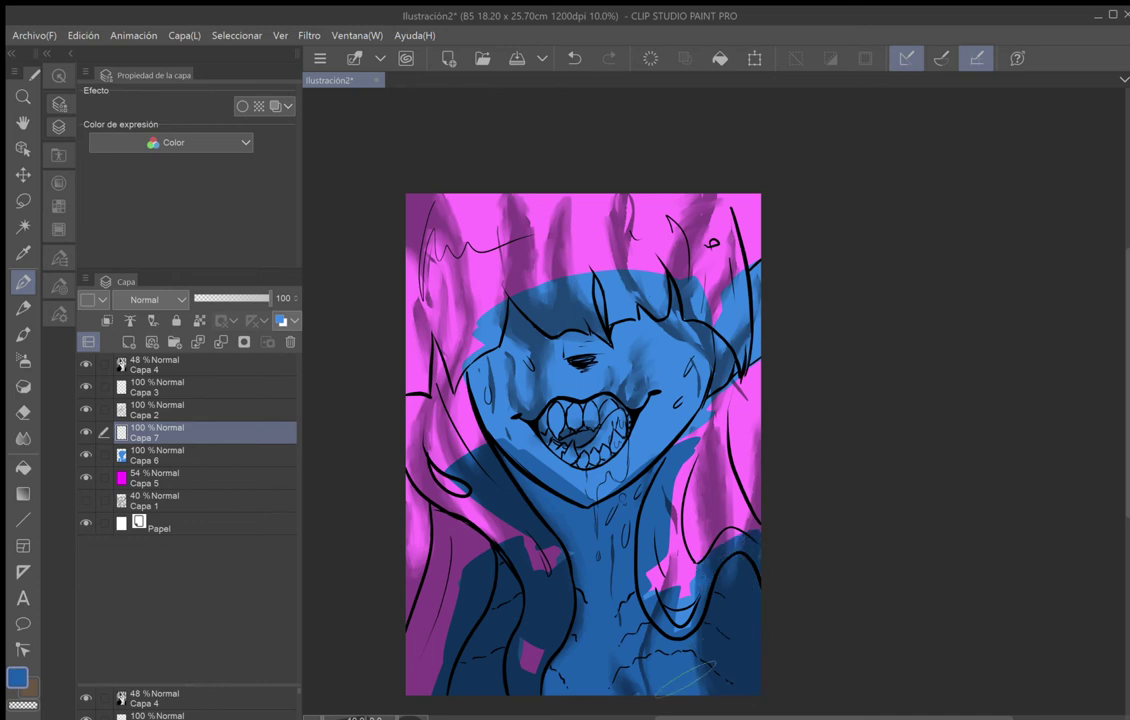
left_click_drag(653, 695, 716, 647)
mouse_move(622, 553)
left_mouse_down()
mouse_move(615, 611)
mouse_move(498, 489)
mouse_move(595, 671)
left_mouse_up()
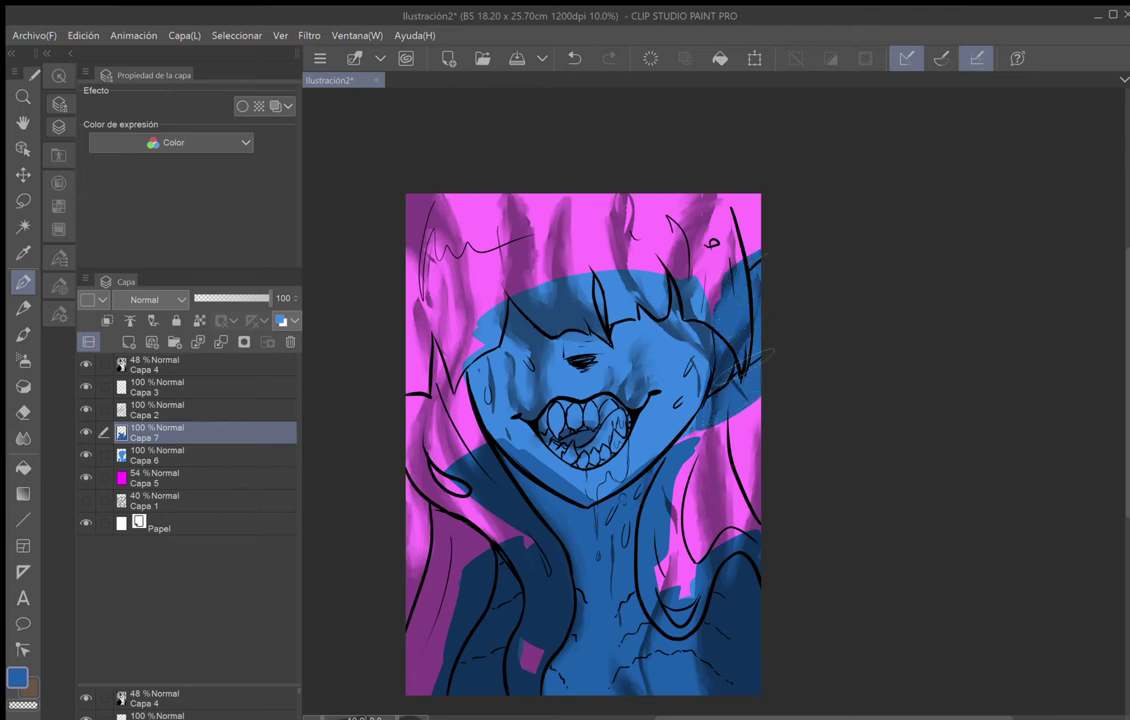
Paint darker blue shadow across the ear, the fringe area and the upper face on Capa 7.
mouse_move(747, 352)
left_mouse_down()
mouse_move(640, 298)
mouse_move(485, 281)
mouse_move(440, 308)
mouse_move(420, 385)
left_mouse_up()
mouse_move(385, 305)
left_mouse_down()
mouse_move(580, 252)
mouse_move(470, 320)
mouse_move(490, 265)
mouse_move(420, 305)
mouse_move(500, 270)
mouse_move(480, 255)
left_mouse_up()
mouse_move(674, 299)
left_mouse_down()
mouse_move(729, 321)
mouse_move(716, 300)
mouse_move(648, 262)
left_mouse_up()
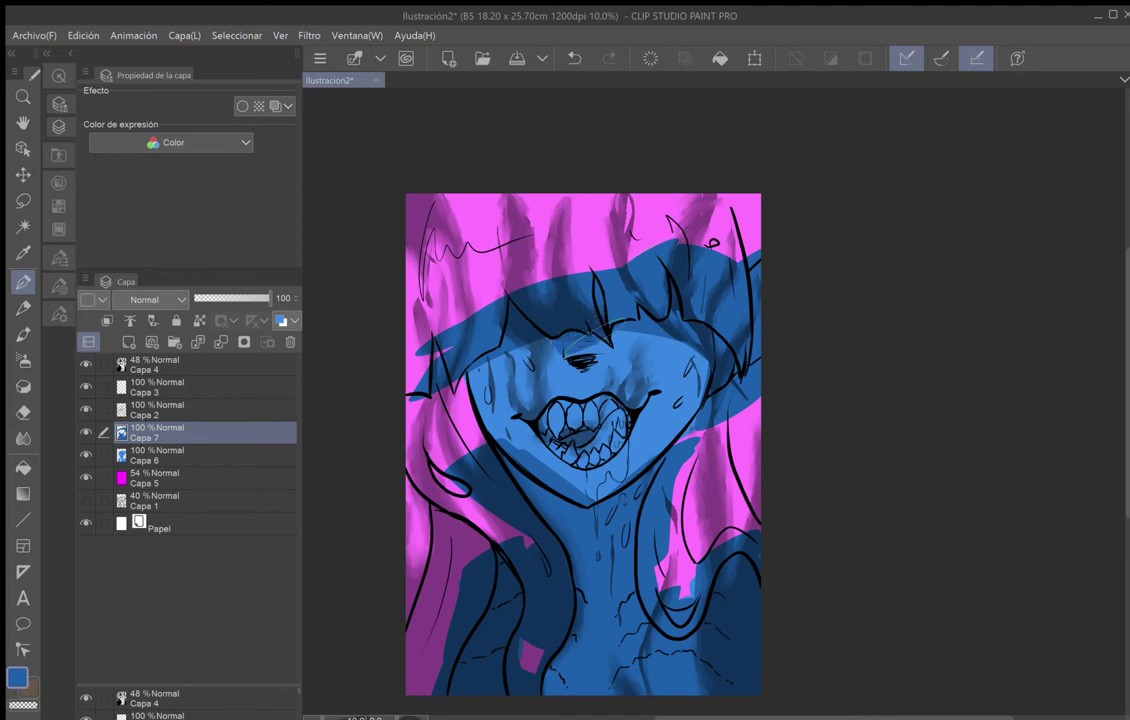
mouse_move(596, 332)
left_mouse_down()
mouse_move(598, 345)
mouse_move(609, 331)
left_mouse_up()
mouse_move(540, 305)
left_mouse_down()
mouse_move(650, 298)
mouse_move(660, 335)
left_mouse_up()
left_click_drag(745, 368, 700, 338)
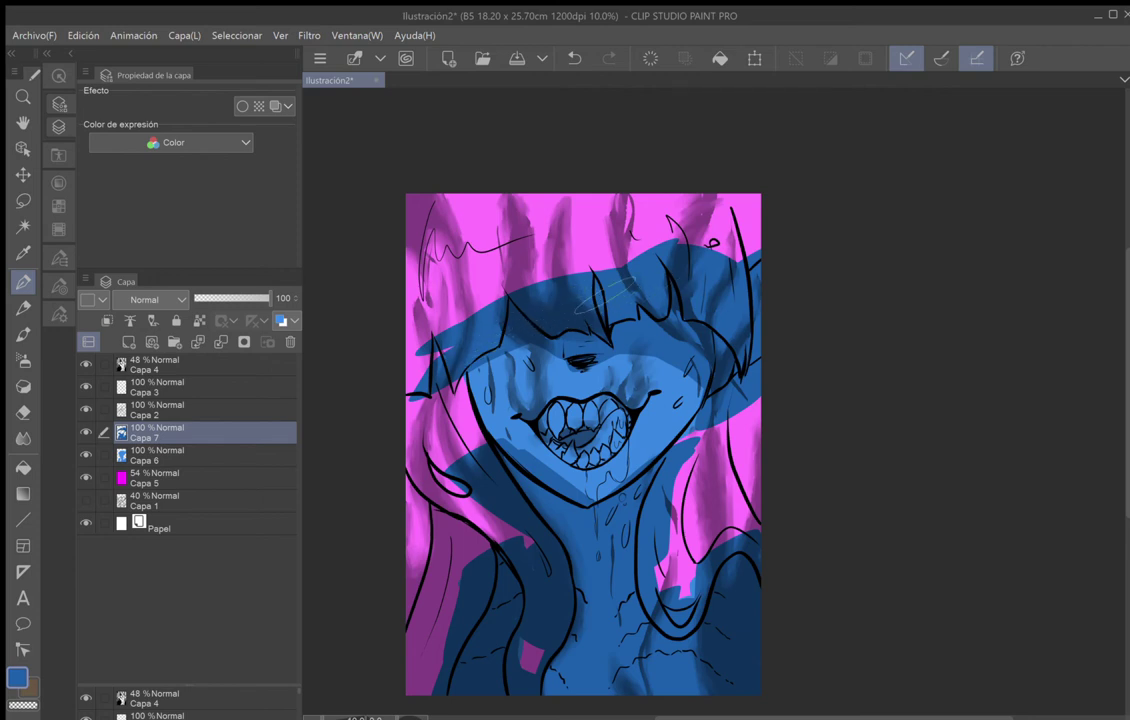
Paint darker blue shadow around the mouth and along the chin on Capa 7.
mouse_move(592, 428)
left_mouse_down()
mouse_move(556, 424)
mouse_move(580, 416)
mouse_move(558, 412)
mouse_move(548, 422)
mouse_move(572, 416)
mouse_move(600, 448)
mouse_move(590, 436)
mouse_move(640, 398)
mouse_move(636, 414)
left_mouse_up()
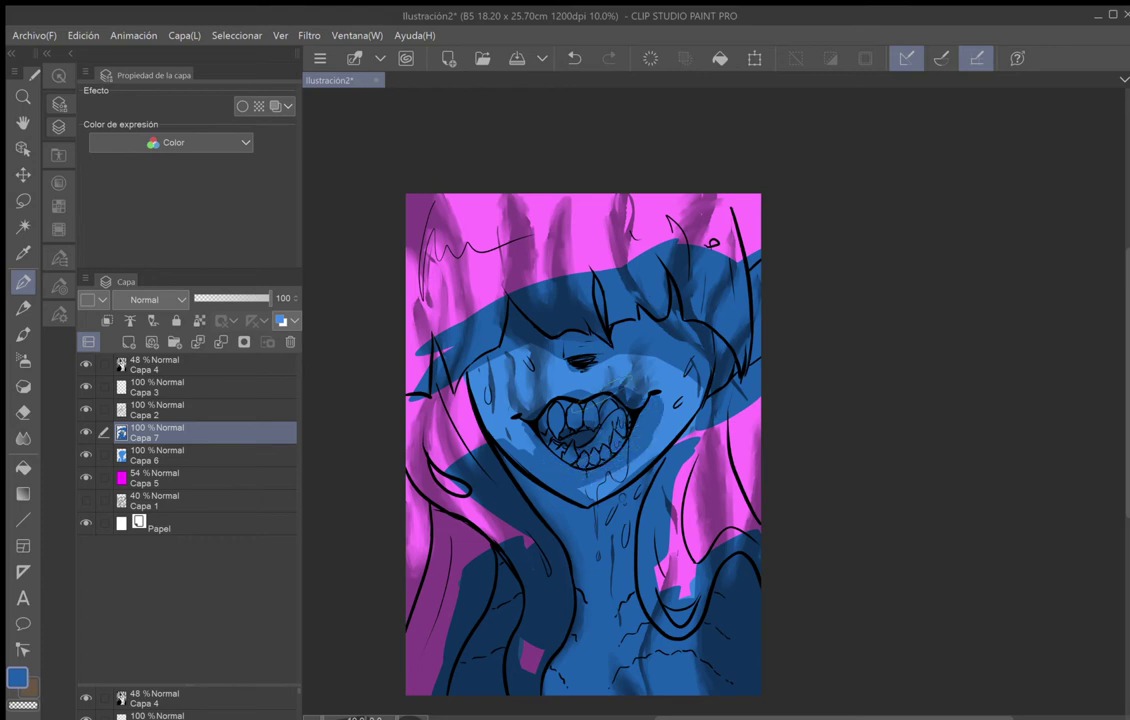
Add a new layer above Capa 7 and paint deeper blue (20, 68, 123) shadows over the mouth area, neck, shoulders and forehead.
left_click(129, 342)
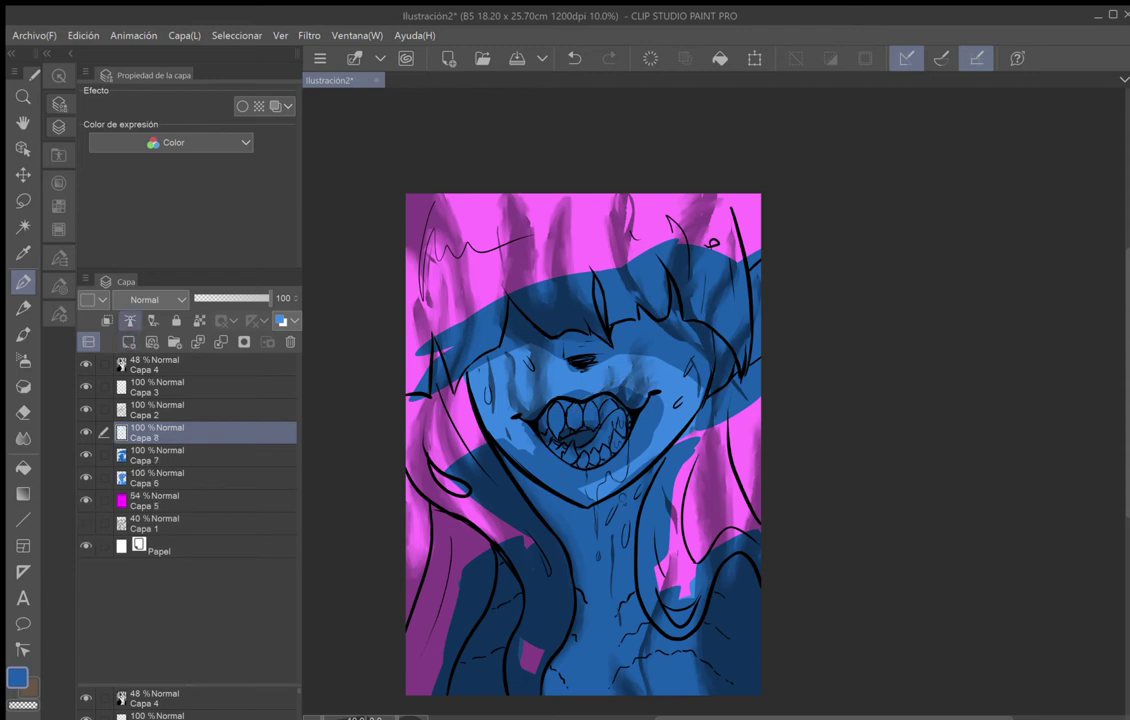
left_click(59, 183)
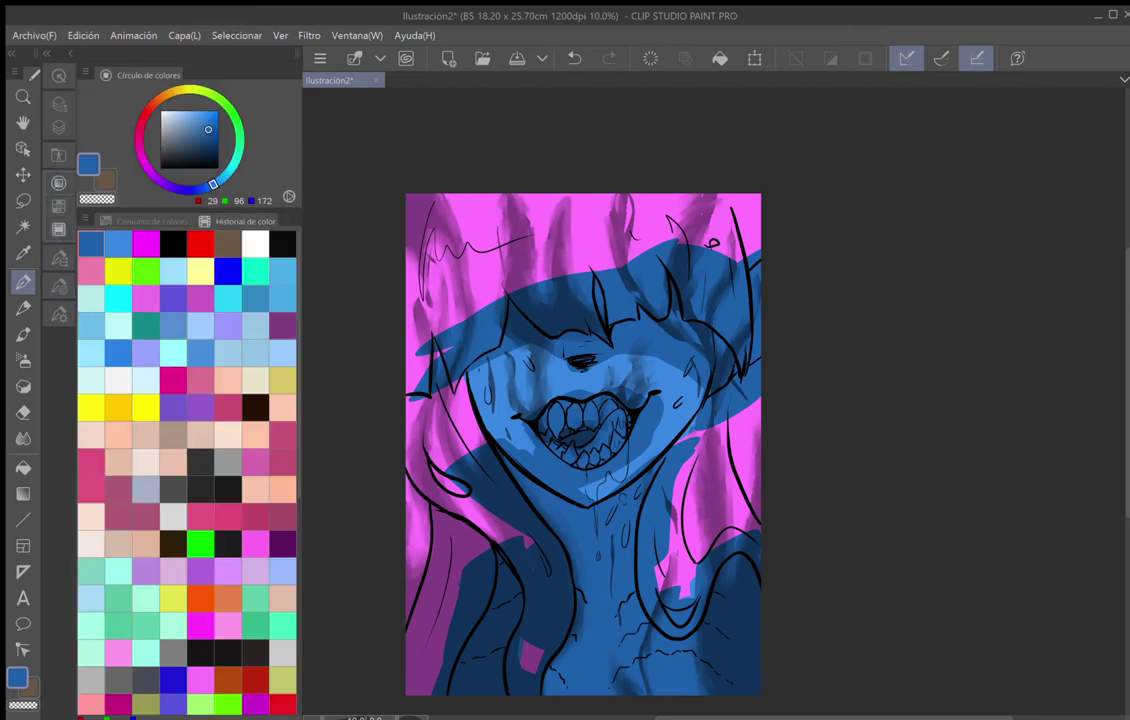
left_click(209, 143)
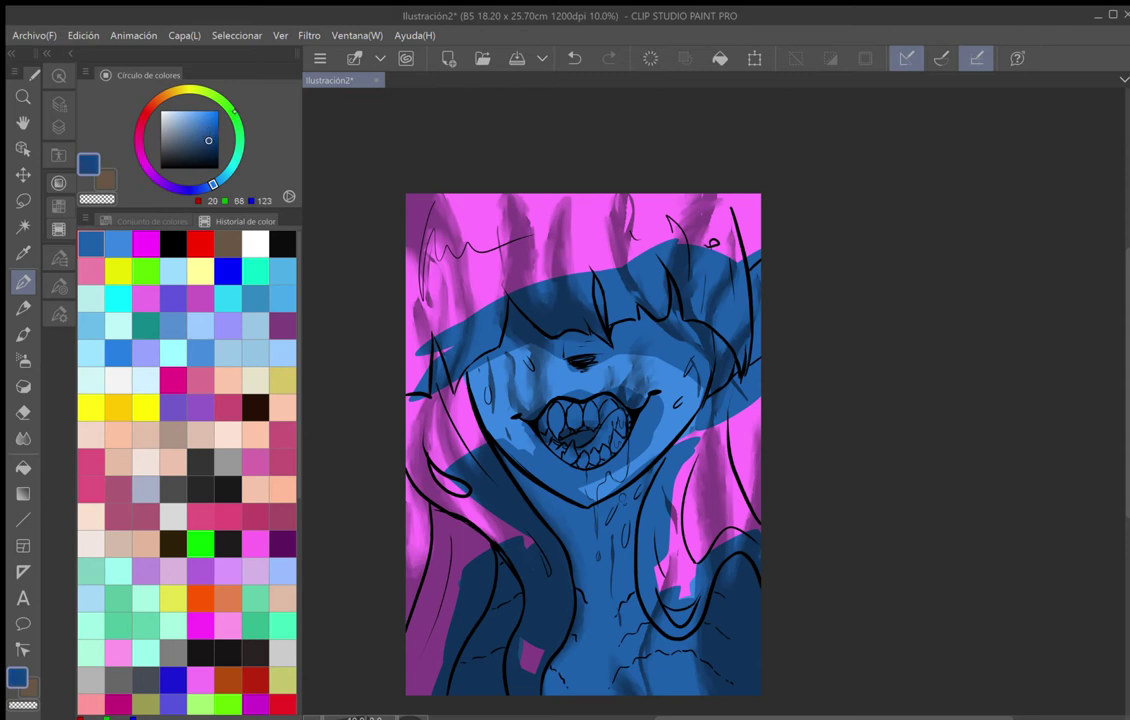
mouse_move(594, 434)
left_mouse_down()
mouse_move(543, 440)
mouse_move(558, 437)
mouse_move(568, 460)
mouse_move(598, 455)
mouse_move(640, 420)
mouse_move(613, 415)
mouse_move(620, 427)
mouse_move(608, 440)
mouse_move(575, 457)
left_mouse_up()
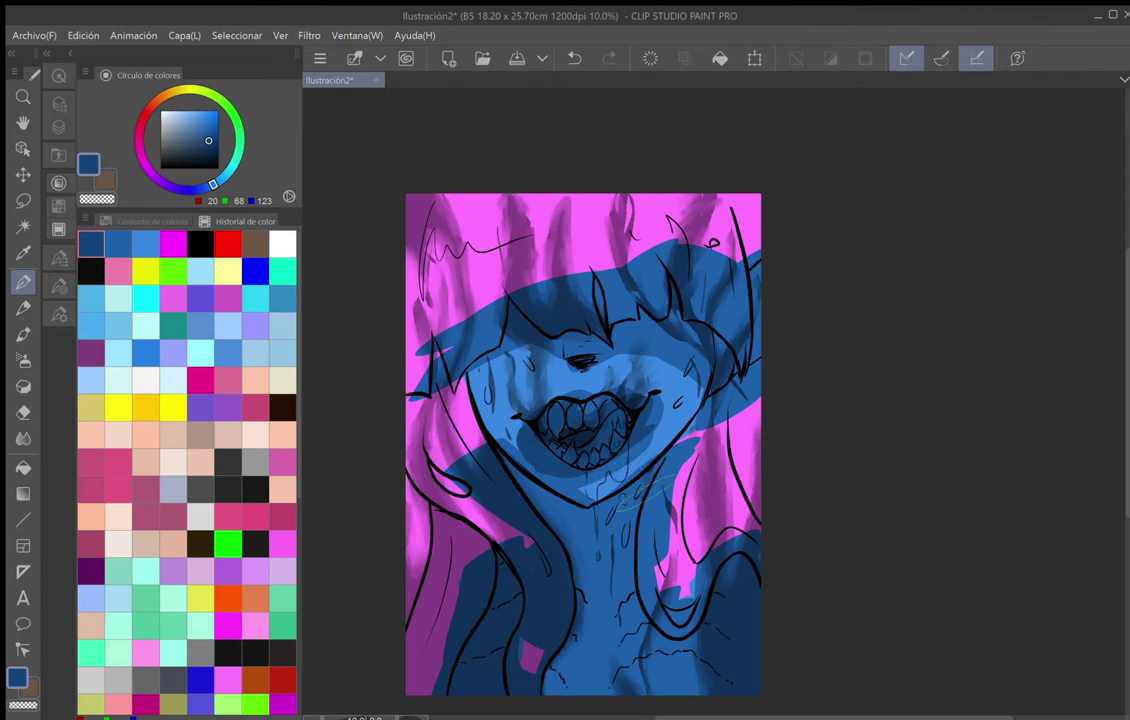
mouse_move(655, 481)
left_mouse_down()
mouse_move(617, 509)
mouse_move(637, 482)
mouse_move(617, 509)
mouse_move(630, 522)
mouse_move(607, 509)
mouse_move(667, 664)
mouse_move(602, 511)
mouse_move(604, 539)
mouse_move(497, 467)
mouse_move(682, 592)
mouse_move(567, 524)
mouse_move(617, 592)
mouse_move(682, 636)
mouse_move(707, 624)
mouse_move(717, 576)
mouse_move(750, 566)
mouse_move(697, 594)
mouse_move(702, 566)
mouse_move(714, 622)
left_mouse_up()
mouse_move(735, 567)
left_mouse_down()
mouse_move(740, 603)
mouse_move(734, 565)
mouse_move(718, 630)
mouse_move(749, 693)
left_mouse_up()
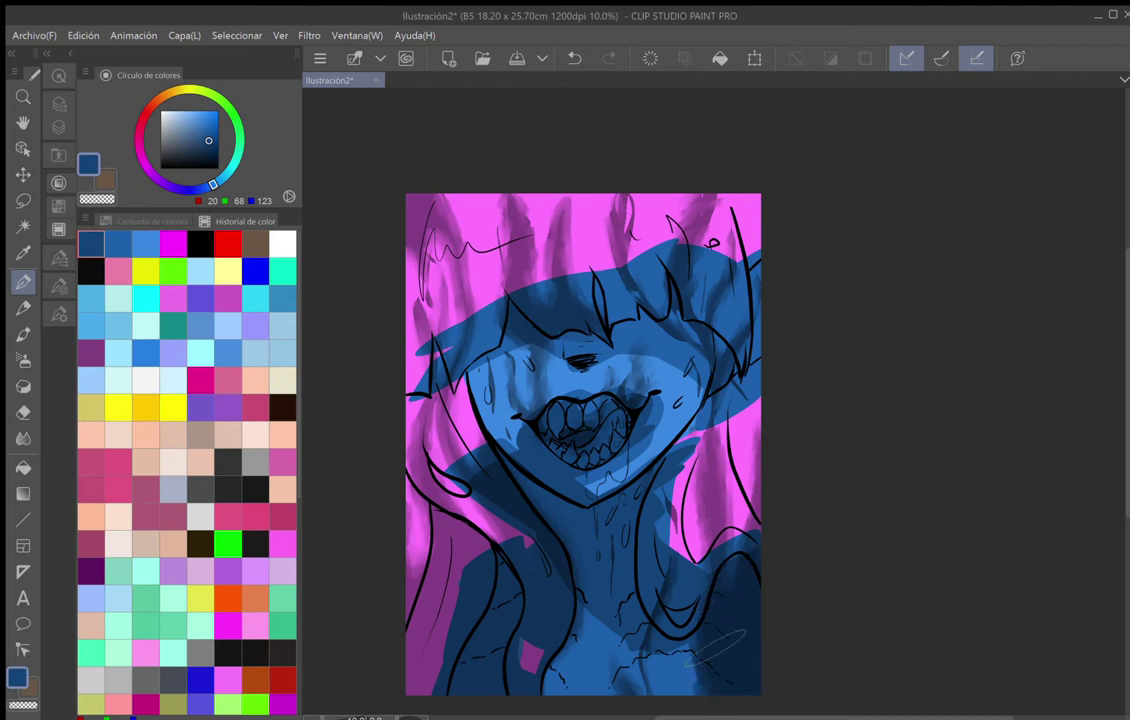
mouse_move(712, 625)
left_mouse_down()
mouse_move(654, 625)
mouse_move(644, 657)
mouse_move(573, 610)
mouse_move(574, 643)
mouse_move(517, 603)
mouse_move(494, 642)
mouse_move(499, 573)
left_mouse_up()
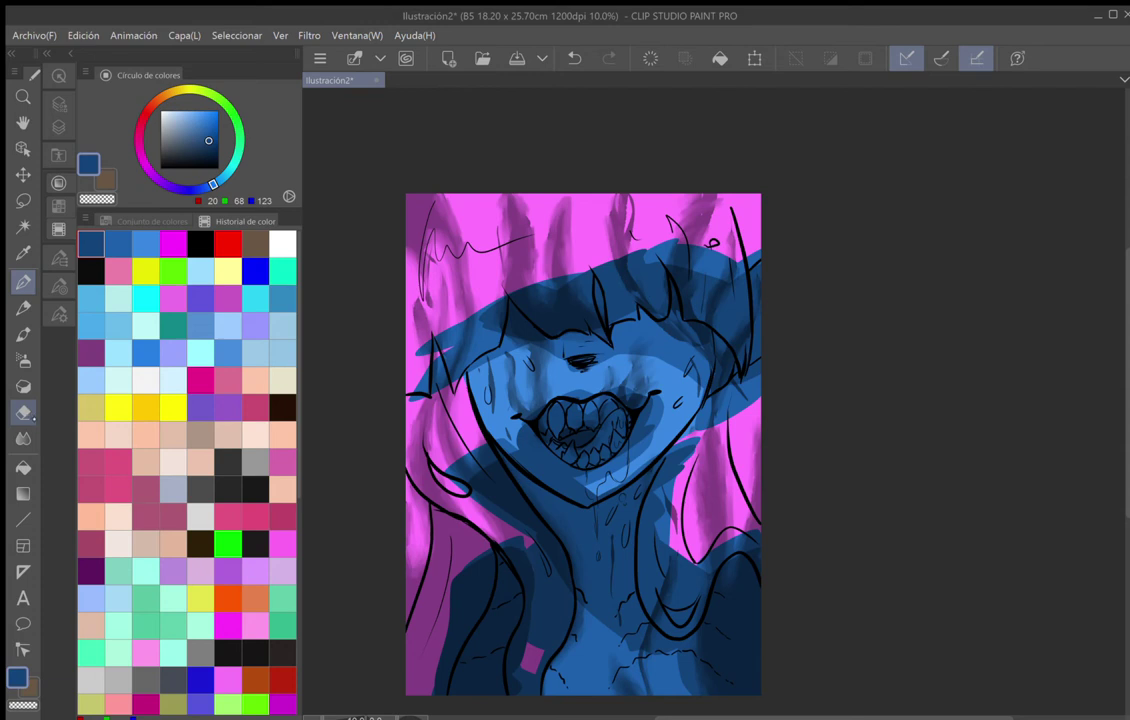
Switch to the Vector eraser and set its brush size to 500.
left_click(24, 411)
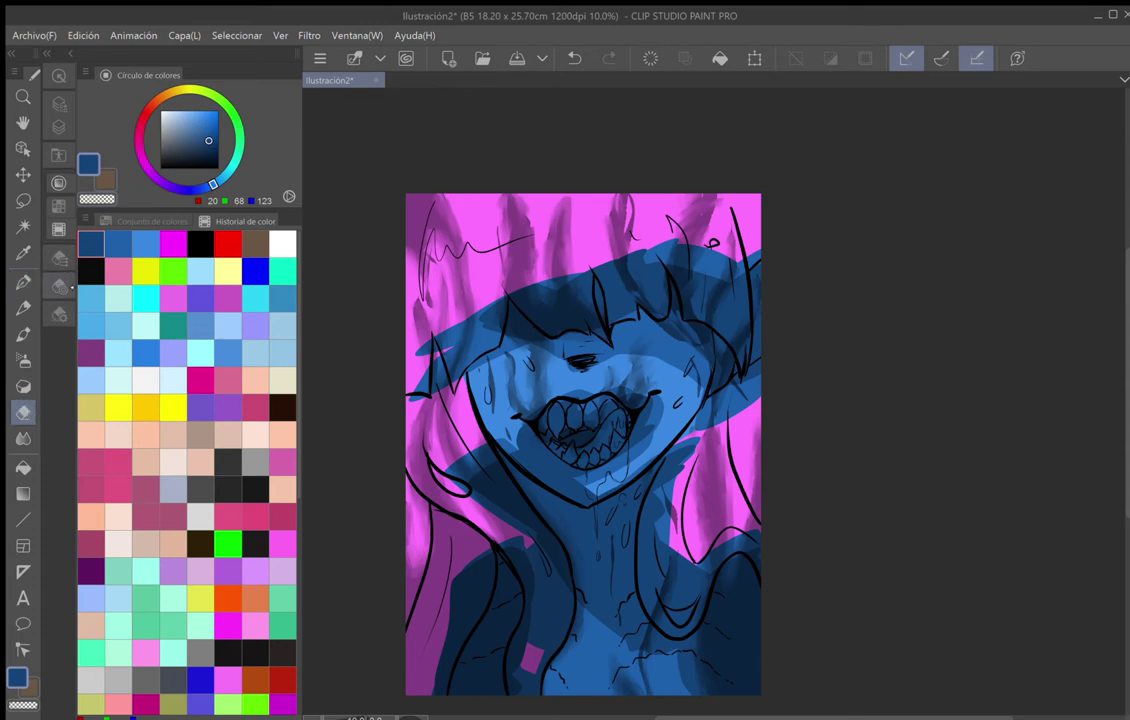
left_click(59, 286)
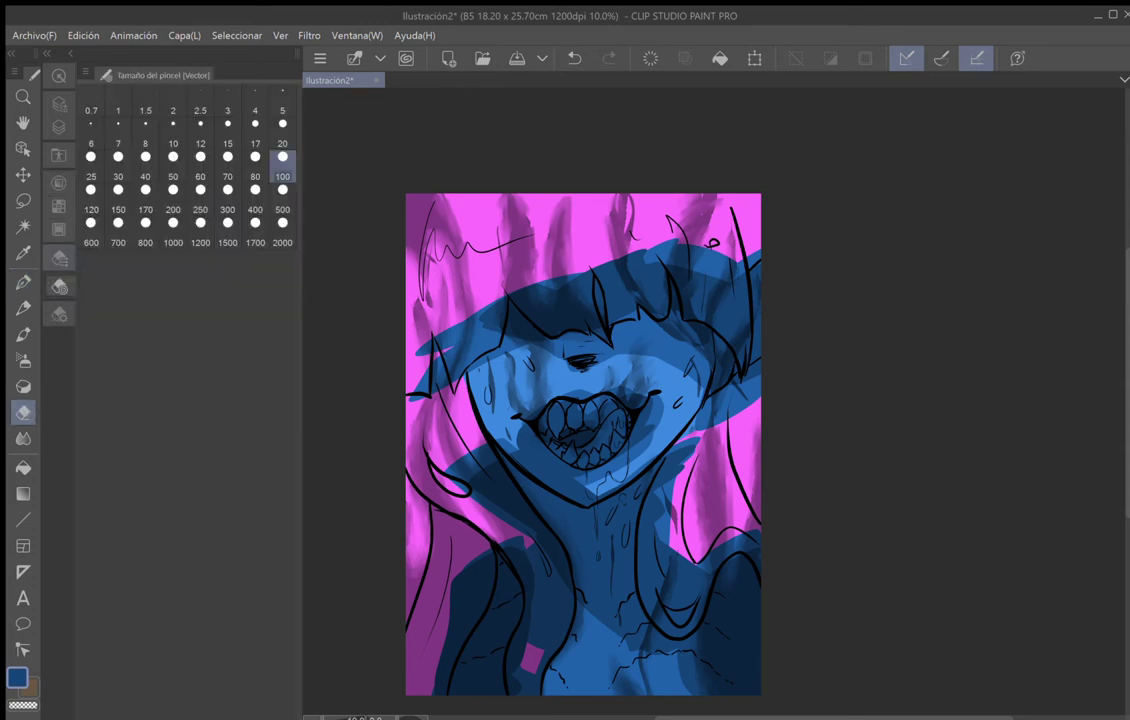
left_click(285, 200)
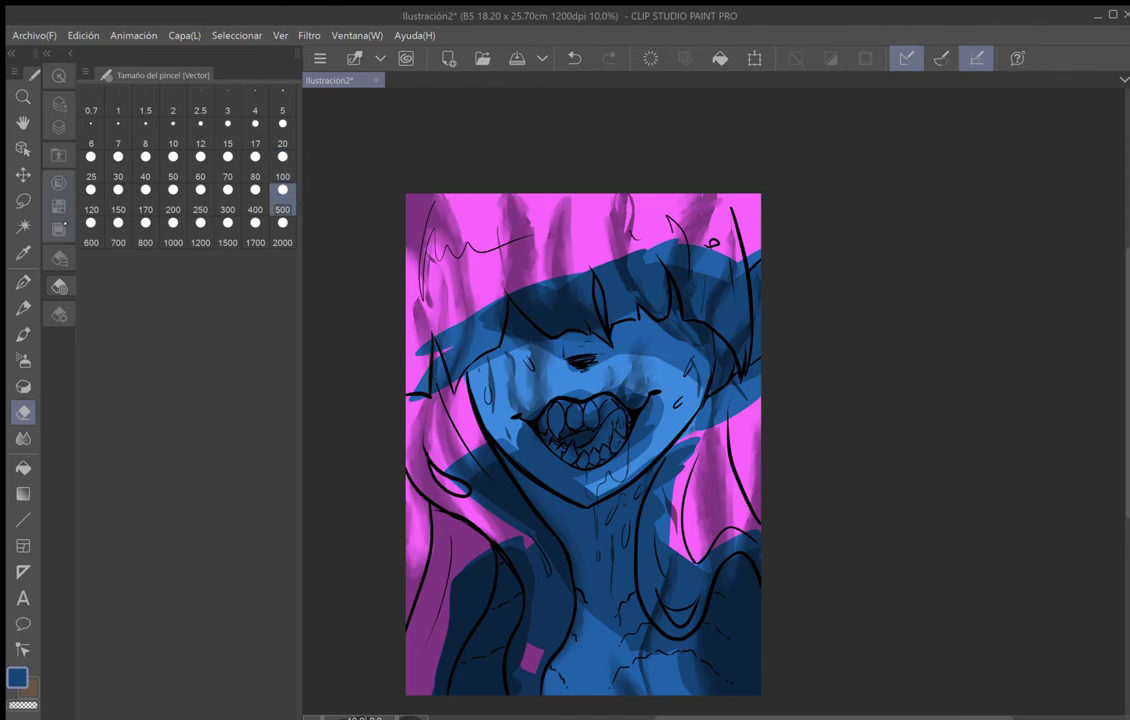
left_click(59, 183)
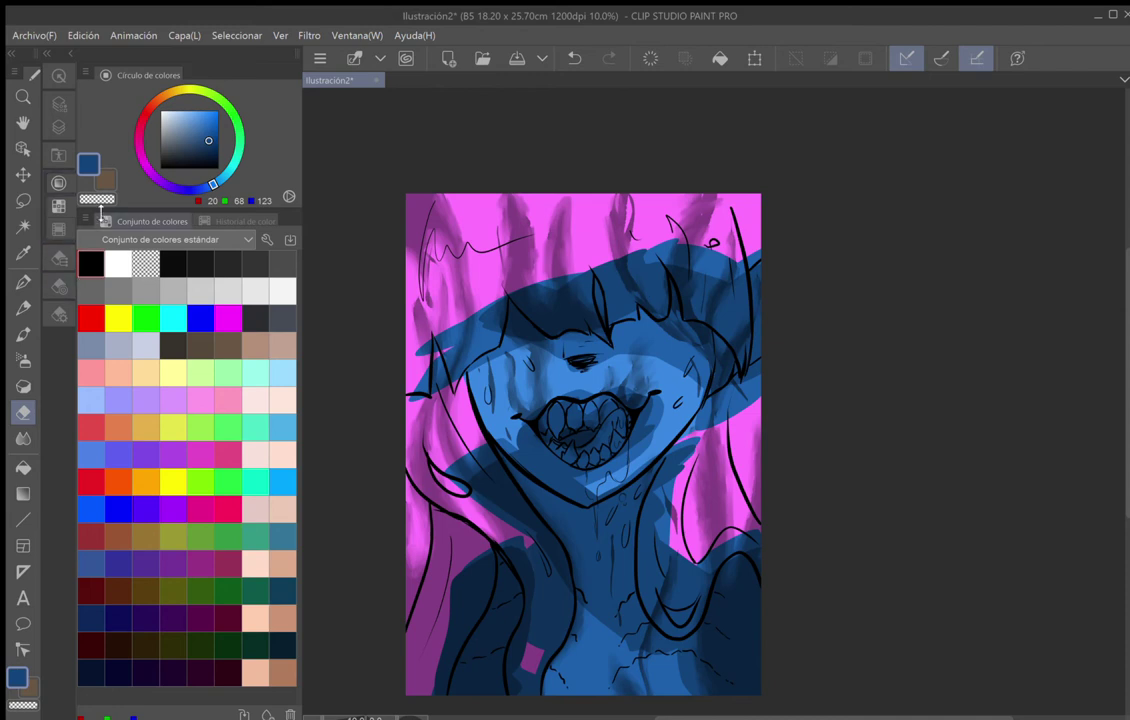
left_click(67, 132)
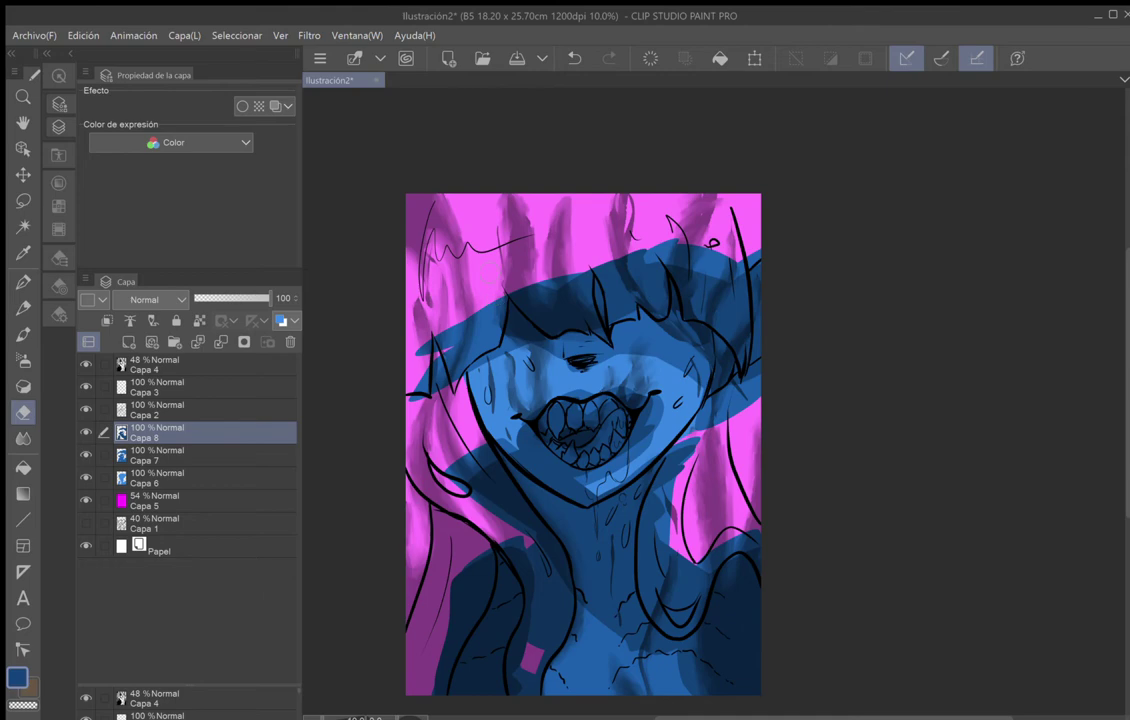
Erase the deepest blue from the forehead and fringe on Capa 8, starting at the character's left-hand side of the picture.
scroll(686, 370, "up", 1)
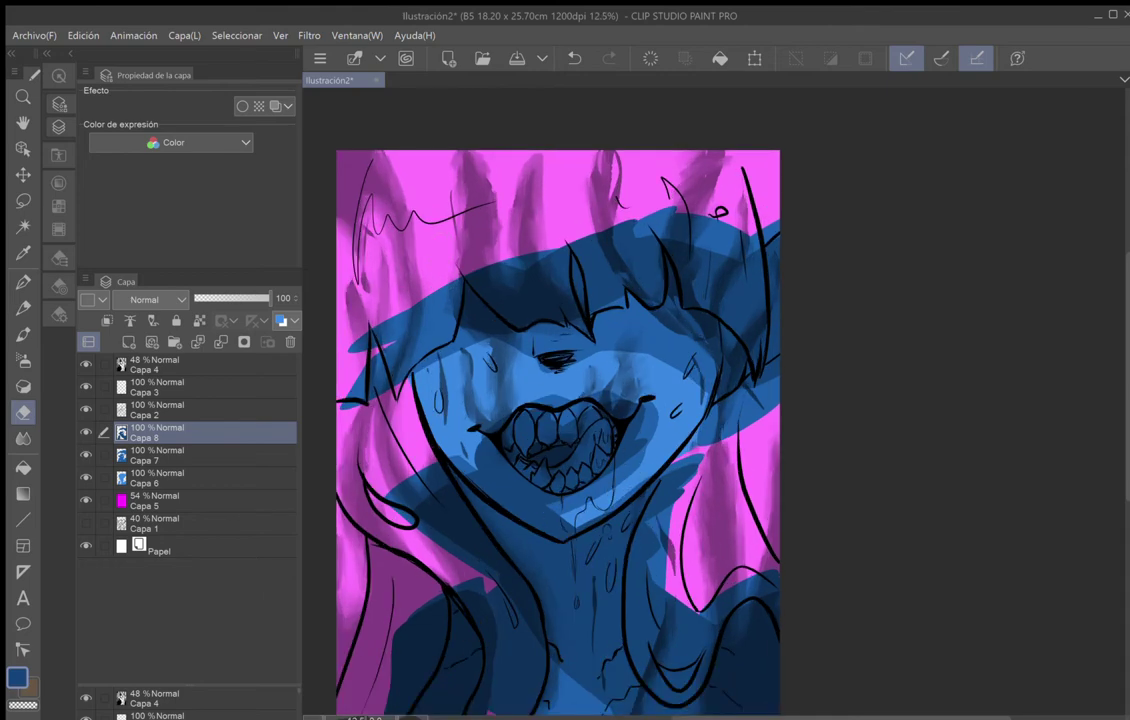
scroll(680, 355, "up", 2)
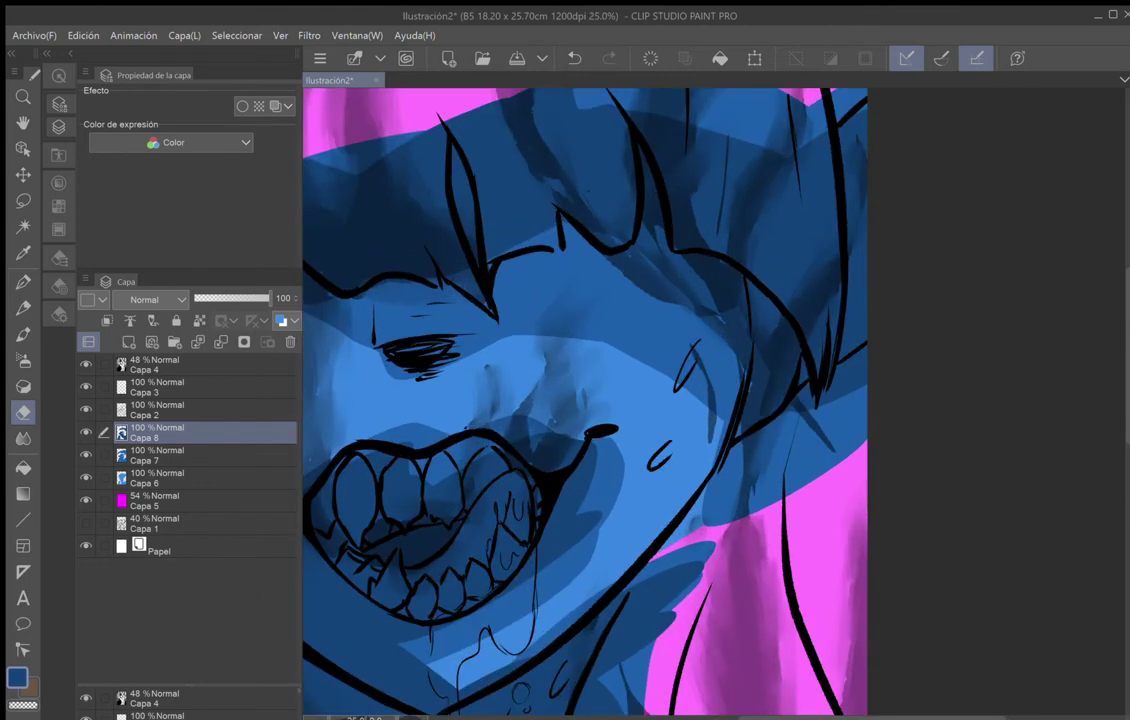
mouse_move(600, 370)
left_mouse_down()
mouse_move(812, 361)
mouse_move(822, 442)
mouse_move(804, 441)
left_mouse_up()
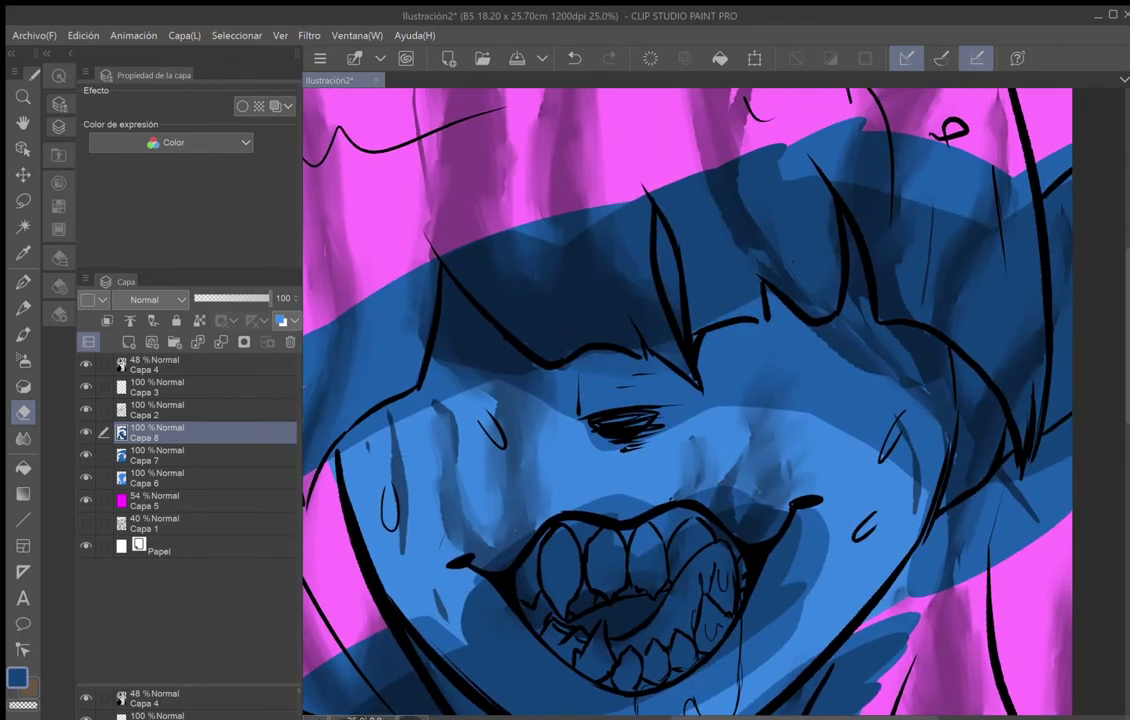
mouse_move(497, 284)
left_mouse_down()
mouse_move(559, 337)
mouse_move(519, 260)
mouse_move(591, 325)
mouse_move(531, 226)
mouse_move(614, 313)
left_mouse_up()
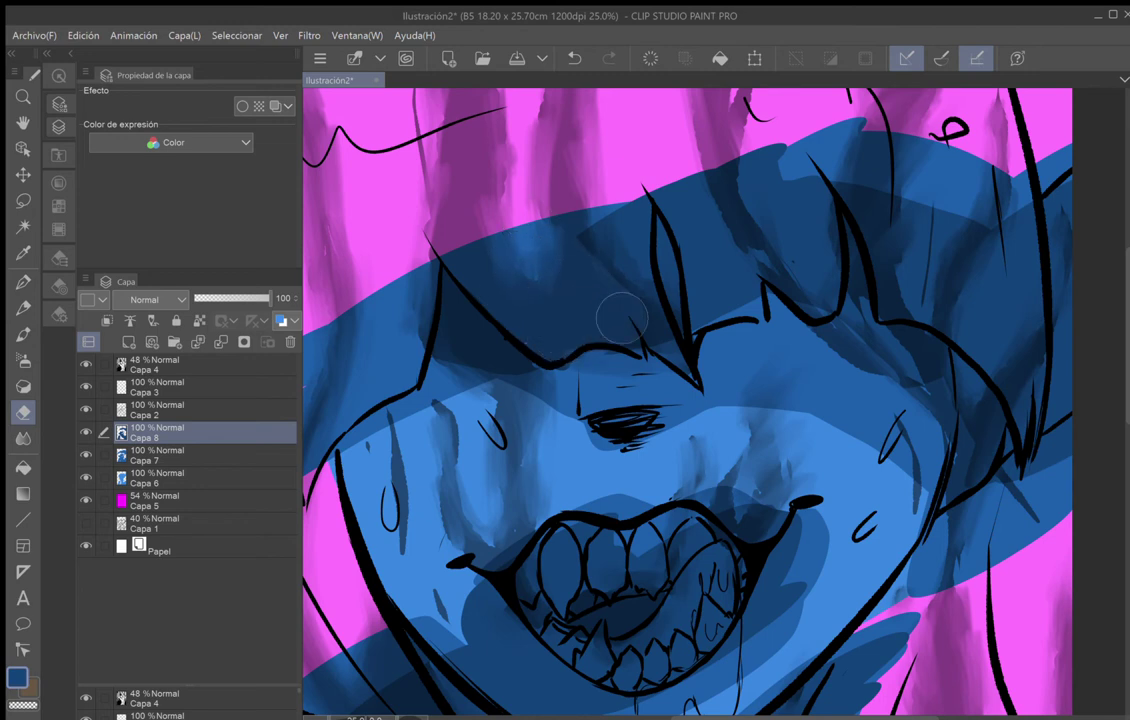
mouse_move(598, 238)
left_mouse_down()
mouse_move(583, 240)
mouse_move(626, 303)
left_mouse_up()
mouse_move(630, 224)
left_mouse_down()
mouse_move(627, 294)
mouse_move(637, 154)
left_mouse_up()
mouse_move(670, 192)
left_mouse_down()
mouse_move(717, 220)
mouse_move(708, 186)
mouse_move(709, 256)
mouse_move(702, 235)
mouse_move(721, 320)
mouse_move(720, 283)
mouse_move(724, 356)
mouse_move(725, 309)
mouse_move(737, 369)
mouse_move(745, 262)
mouse_move(714, 196)
mouse_move(782, 309)
mouse_move(742, 236)
mouse_move(788, 272)
mouse_move(768, 234)
mouse_move(527, 290)
left_mouse_up()
mouse_move(560, 228)
left_mouse_down()
mouse_move(544, 298)
mouse_move(502, 254)
mouse_move(525, 310)
mouse_move(508, 262)
mouse_move(535, 295)
mouse_move(538, 198)
mouse_move(561, 320)
mouse_move(554, 233)
mouse_move(566, 316)
mouse_move(564, 262)
mouse_move(568, 338)
mouse_move(553, 291)
left_mouse_up()
mouse_move(580, 236)
left_mouse_down()
mouse_move(613, 243)
mouse_move(652, 284)
mouse_move(614, 218)
mouse_move(653, 333)
mouse_move(636, 256)
mouse_move(653, 354)
mouse_move(711, 370)
mouse_move(700, 333)
mouse_move(720, 338)
mouse_move(701, 267)
mouse_move(761, 349)
mouse_move(763, 358)
mouse_move(722, 344)
mouse_move(772, 426)
left_mouse_up()
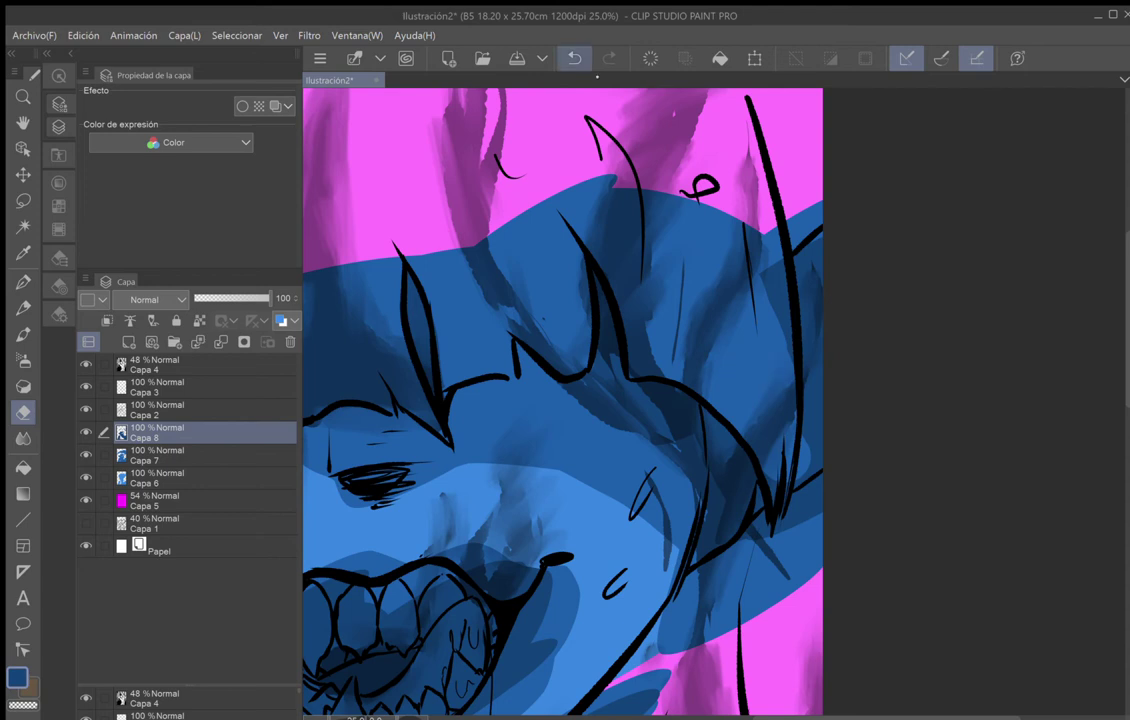
Undo the last erasures near the ear and erase the deepest blue there and across the rest of the fringe again.
left_click(574, 58)
left_click(574, 58)
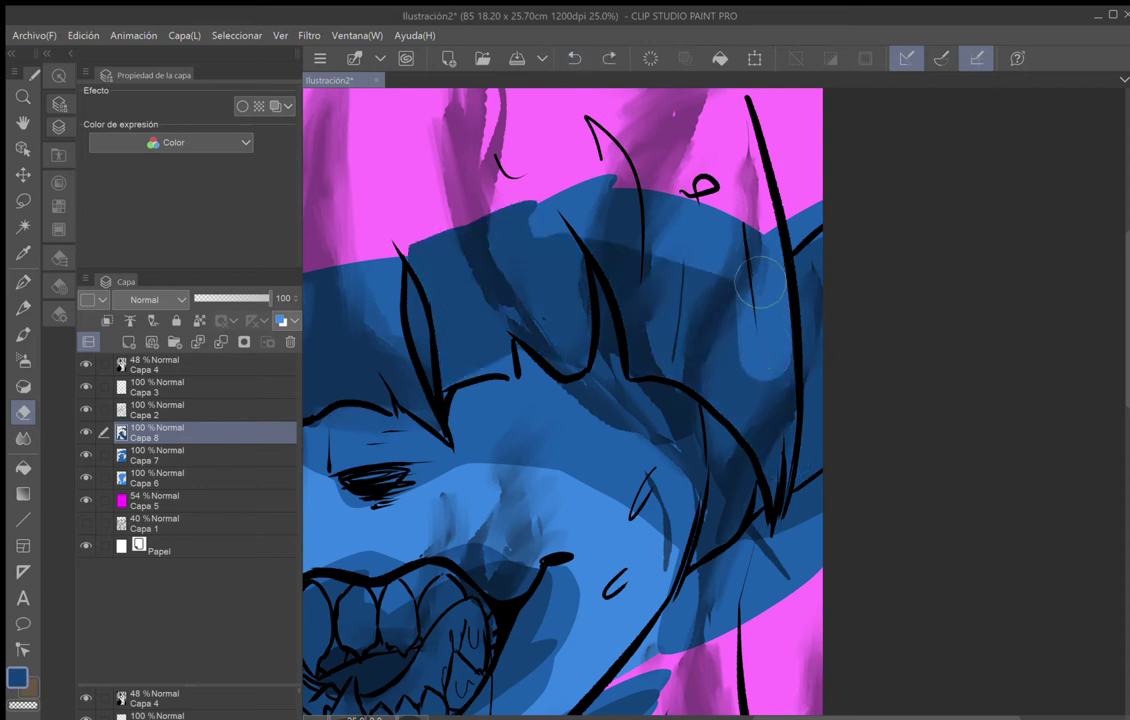
mouse_move(768, 432)
left_mouse_down()
mouse_move(773, 327)
mouse_move(753, 436)
mouse_move(741, 300)
mouse_move(750, 399)
mouse_move(686, 330)
mouse_move(744, 390)
mouse_move(715, 368)
mouse_move(736, 387)
mouse_move(693, 272)
left_mouse_up()
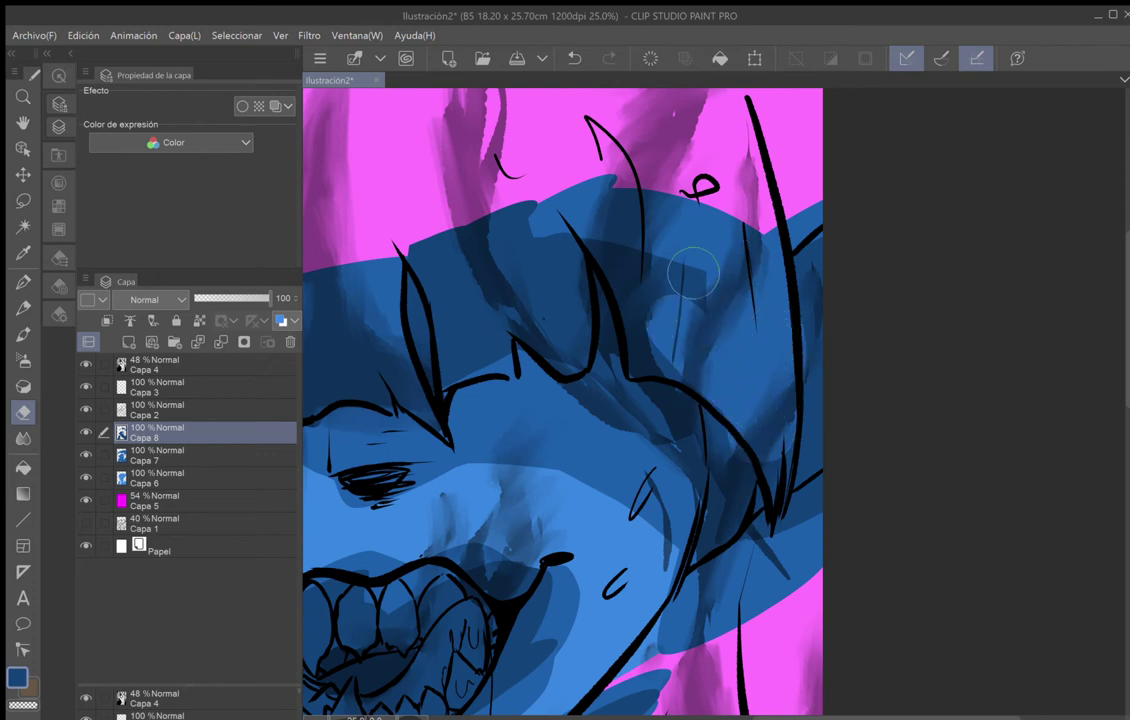
left_click(574, 58)
mouse_move(747, 399)
left_mouse_down()
mouse_move(684, 340)
mouse_move(748, 397)
mouse_move(689, 349)
mouse_move(703, 362)
mouse_move(654, 353)
mouse_move(632, 263)
mouse_move(598, 226)
mouse_move(634, 259)
mouse_move(722, 230)
left_mouse_up()
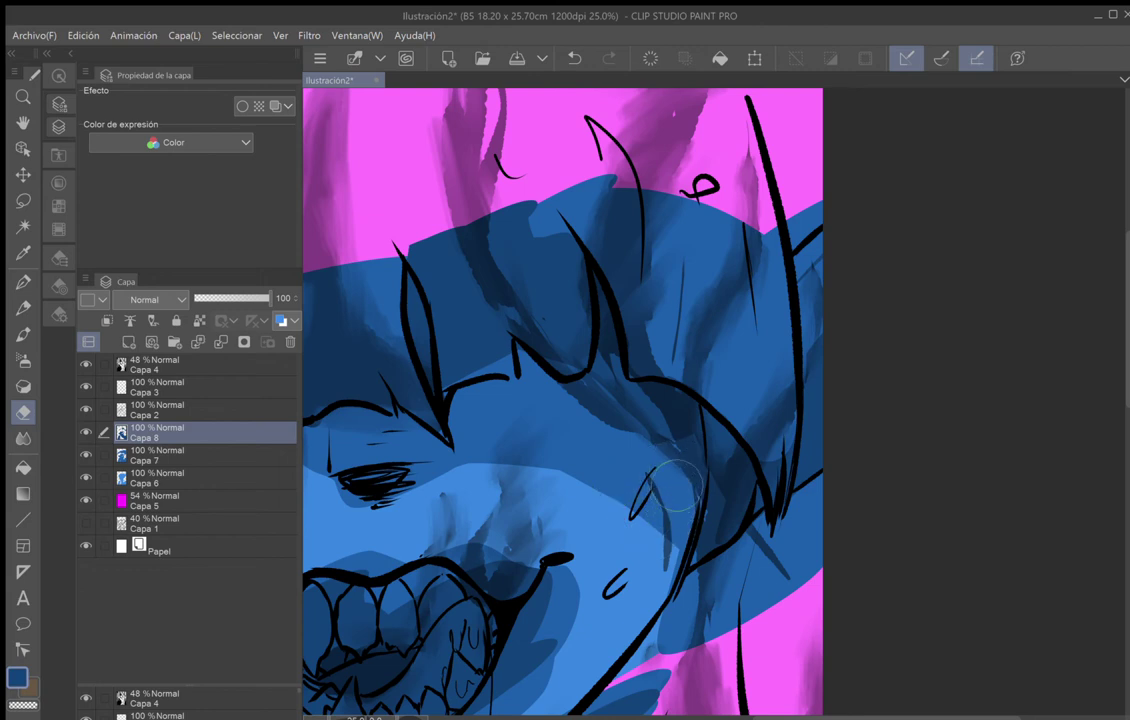
mouse_move(639, 427)
left_mouse_down()
mouse_move(676, 469)
mouse_move(558, 378)
mouse_move(602, 418)
mouse_move(555, 400)
mouse_move(500, 330)
mouse_move(510, 270)
mouse_move(566, 330)
mouse_move(480, 200)
mouse_move(447, 190)
mouse_move(422, 213)
mouse_move(531, 325)
mouse_move(400, 245)
mouse_move(460, 274)
mouse_move(420, 320)
mouse_move(415, 300)
mouse_move(435, 350)
mouse_move(443, 277)
mouse_move(405, 300)
mouse_move(418, 355)
mouse_move(402, 265)
mouse_move(435, 252)
mouse_move(462, 297)
mouse_move(479, 422)
mouse_move(605, 418)
mouse_move(711, 459)
mouse_move(707, 449)
left_mouse_up()
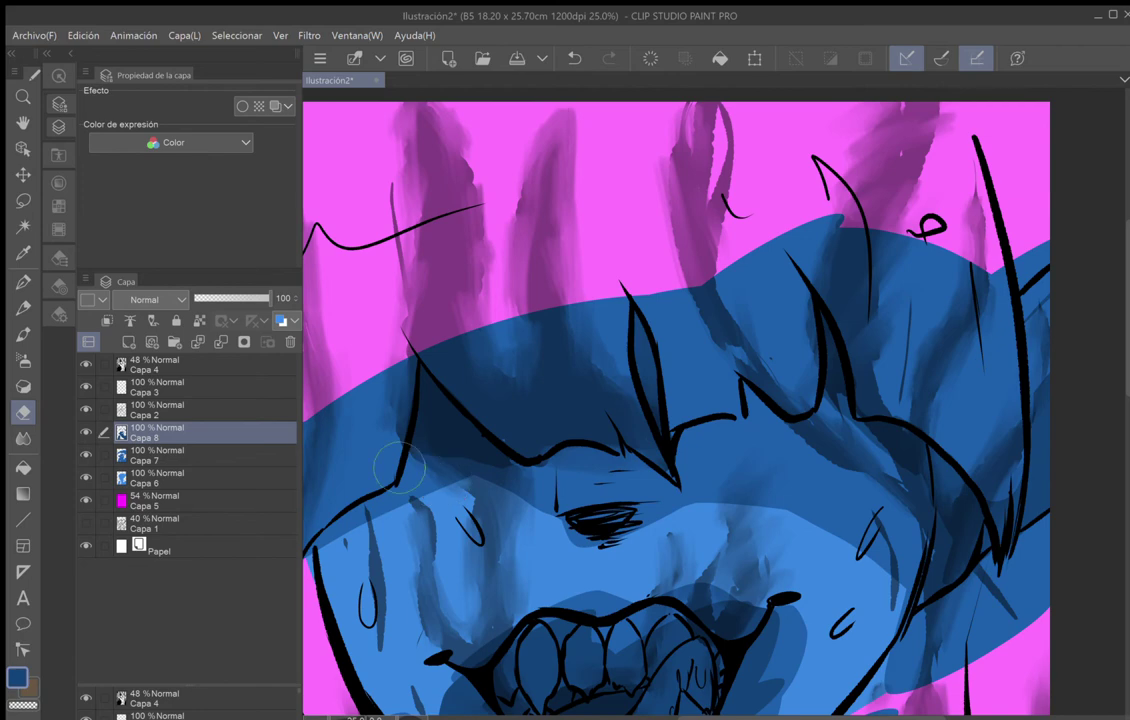
Erase the deepest blue from the cheeks and chin around the mouth on Capa 8.
mouse_move(396, 284)
left_mouse_down()
mouse_move(638, 229)
mouse_move(392, 81)
left_mouse_up()
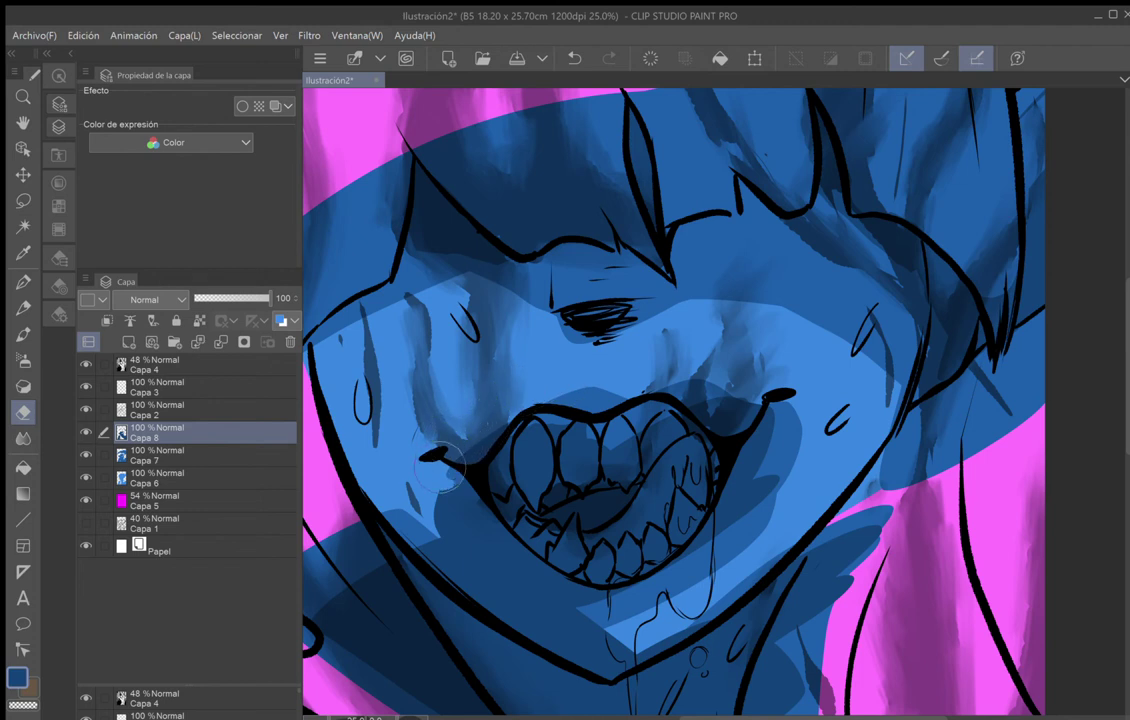
mouse_move(493, 558)
left_mouse_down()
mouse_move(455, 523)
mouse_move(506, 583)
mouse_move(421, 518)
left_mouse_up()
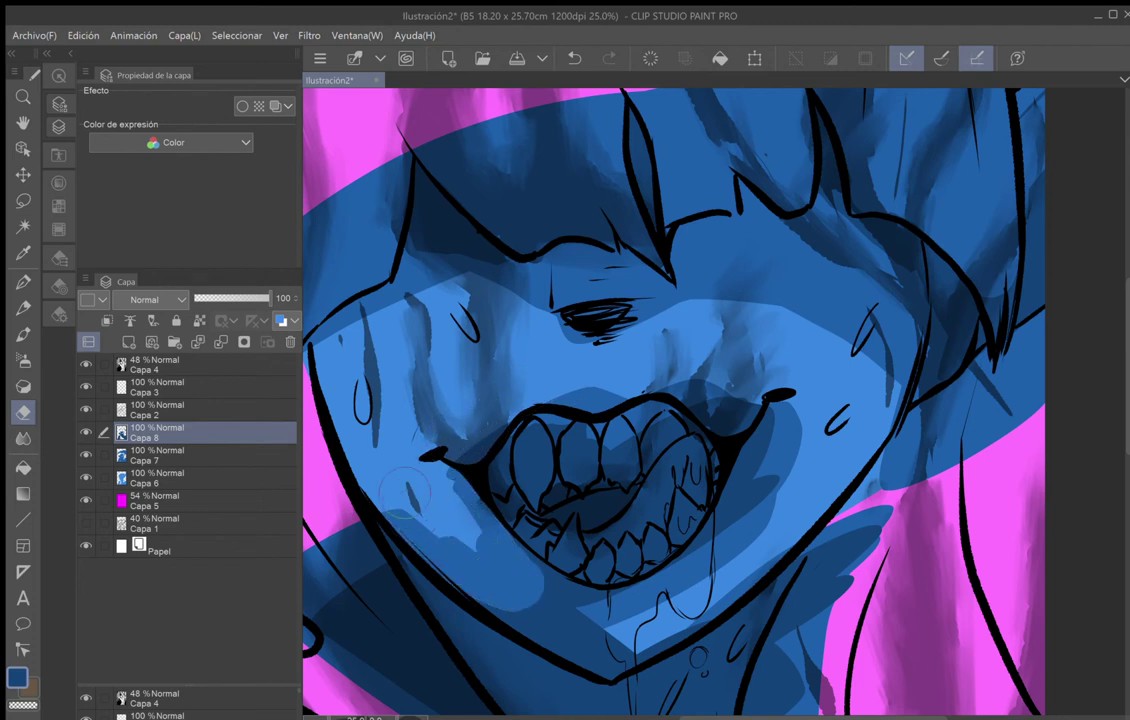
left_click_drag(508, 604, 554, 612)
left_click_drag(470, 562, 588, 642)
mouse_move(530, 597)
left_mouse_down()
mouse_move(587, 628)
mouse_move(560, 613)
mouse_move(638, 633)
left_mouse_up()
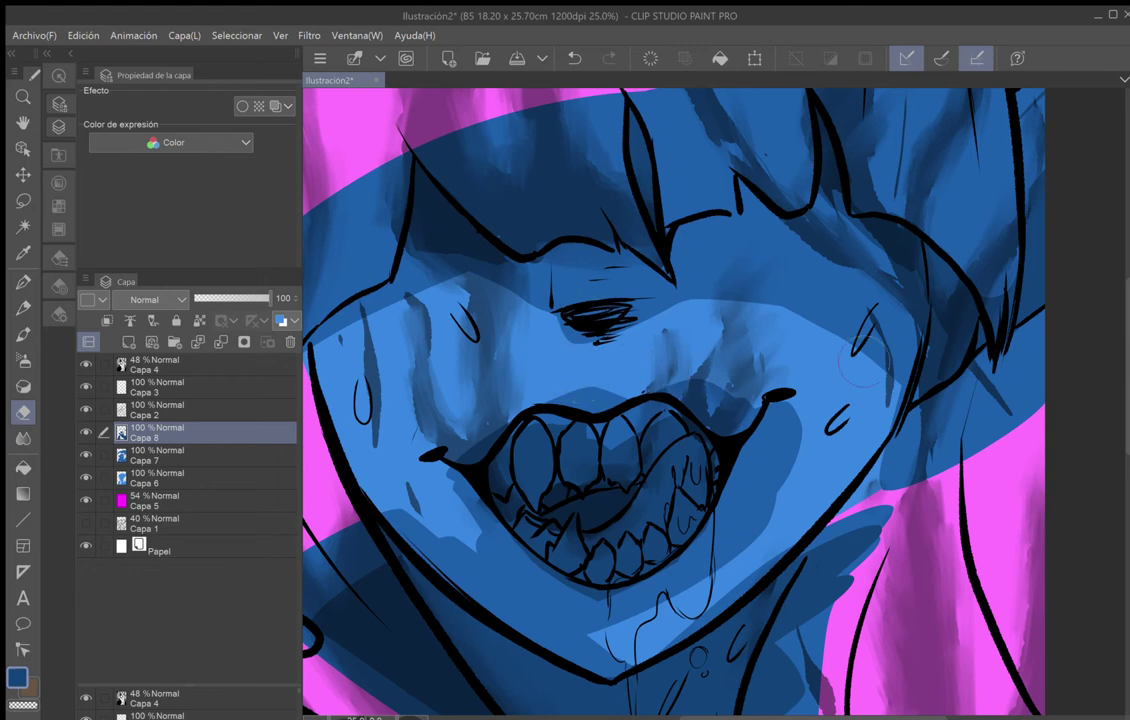
Erase the deepest blue from the hair lock on the right side of the neck, redoing the stroke at its lower tip.
left_click_drag(864, 361, 762, 159)
mouse_move(777, 349)
left_mouse_down()
mouse_move(738, 381)
mouse_move(760, 343)
mouse_move(700, 473)
mouse_move(770, 318)
mouse_move(692, 446)
mouse_move(763, 320)
left_mouse_up()
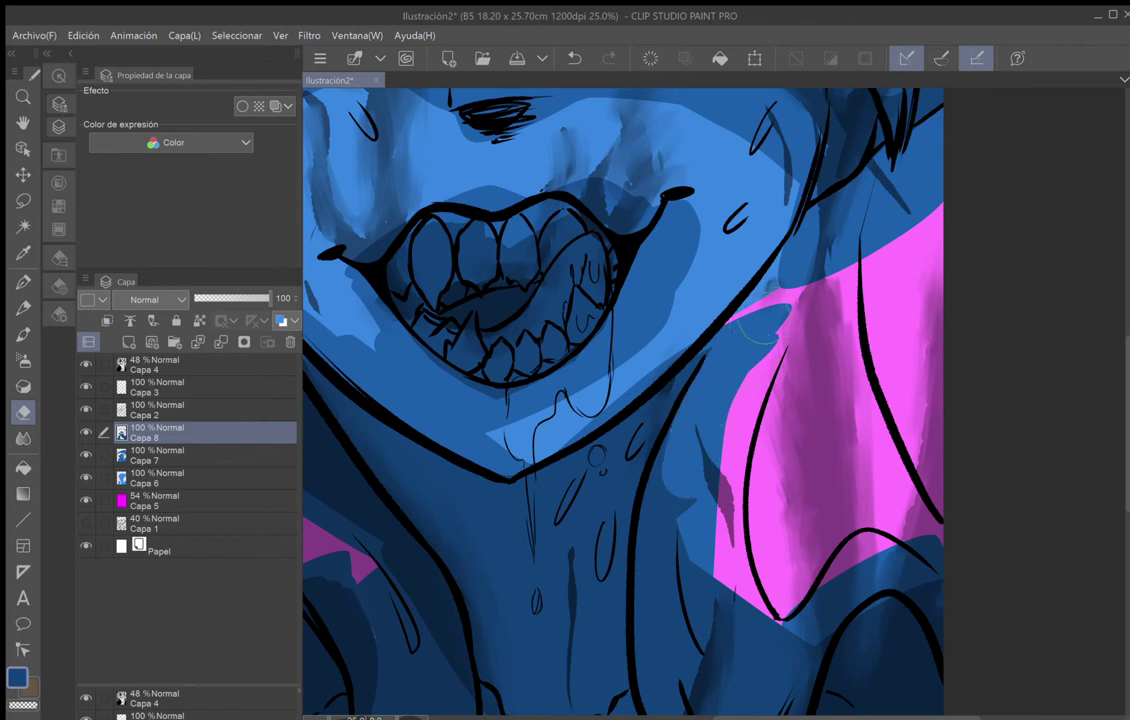
left_click_drag(700, 600, 752, 664)
mouse_move(662, 595)
left_mouse_down()
mouse_move(681, 672)
mouse_move(657, 661)
mouse_move(674, 688)
left_mouse_up()
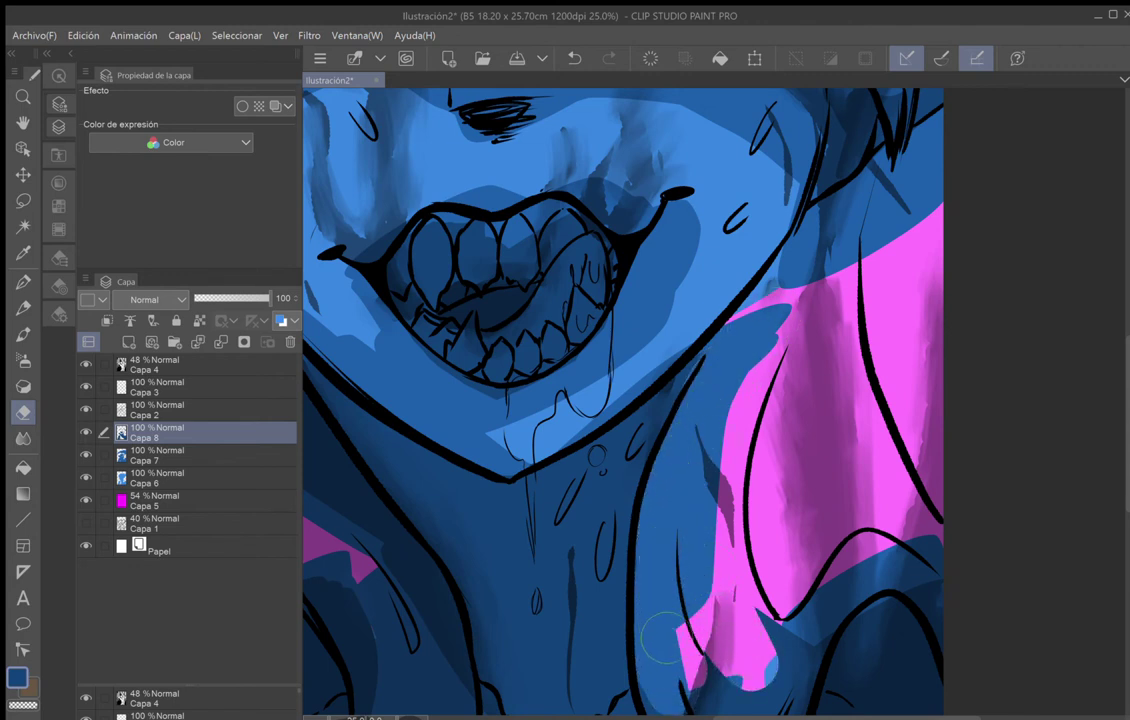
left_click_drag(675, 615, 590, 475)
left_click_drag(688, 463, 678, 538)
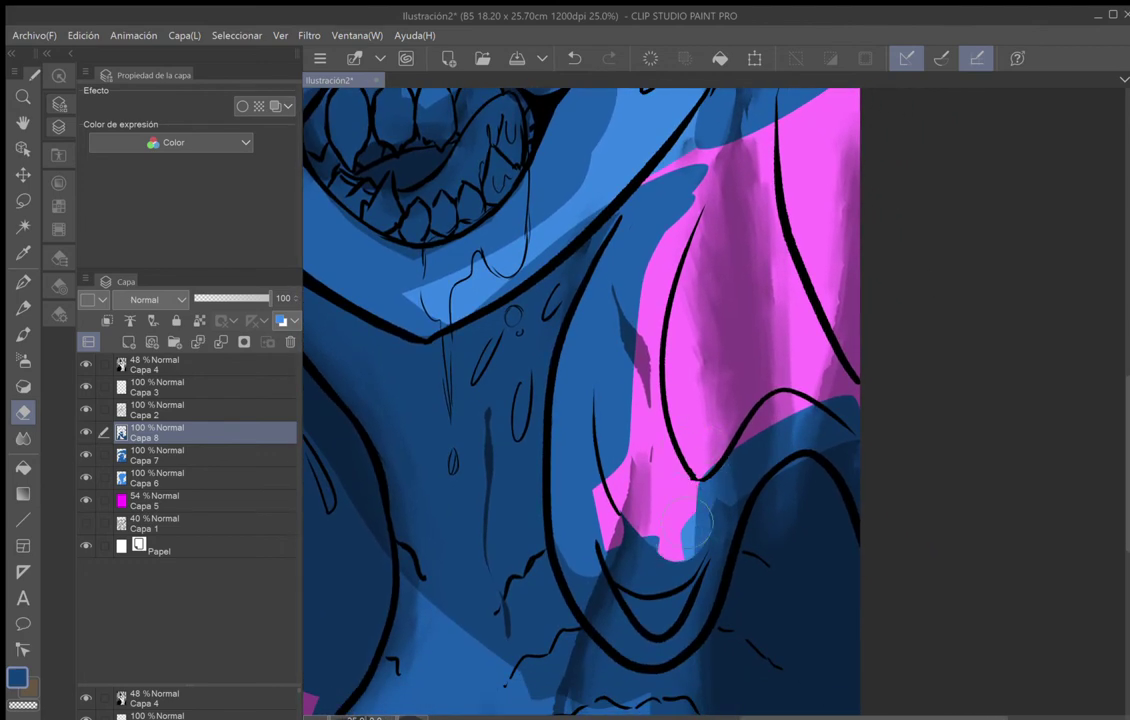
left_click_drag(708, 497, 678, 588)
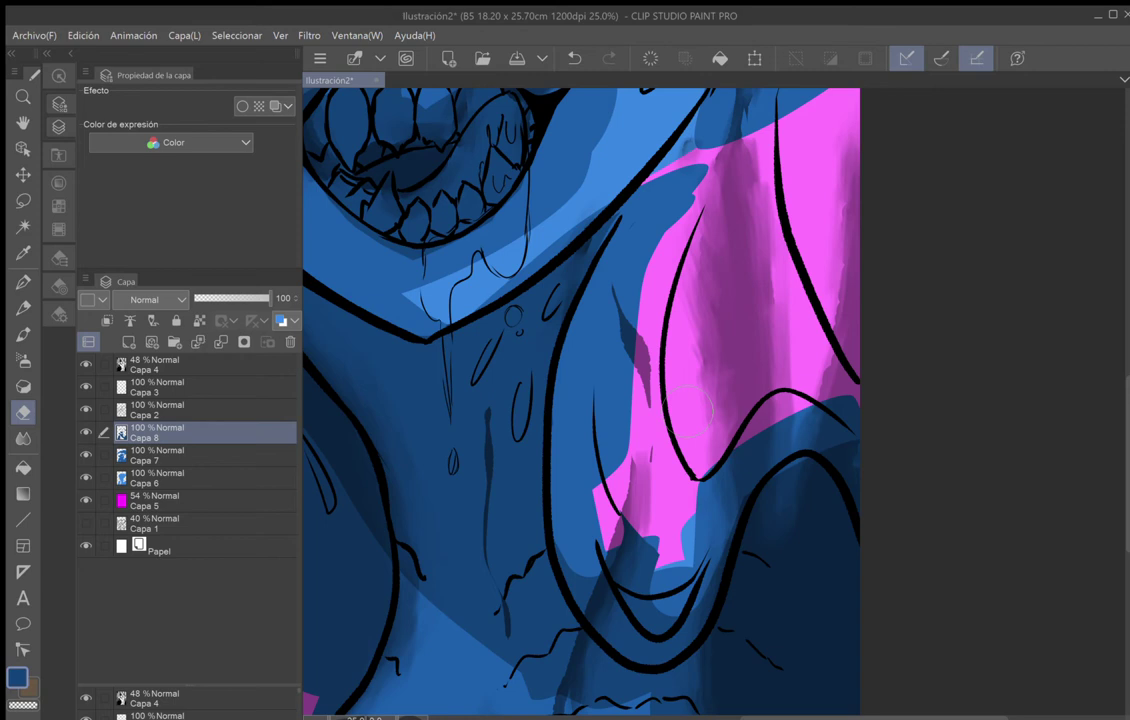
left_click(574, 58)
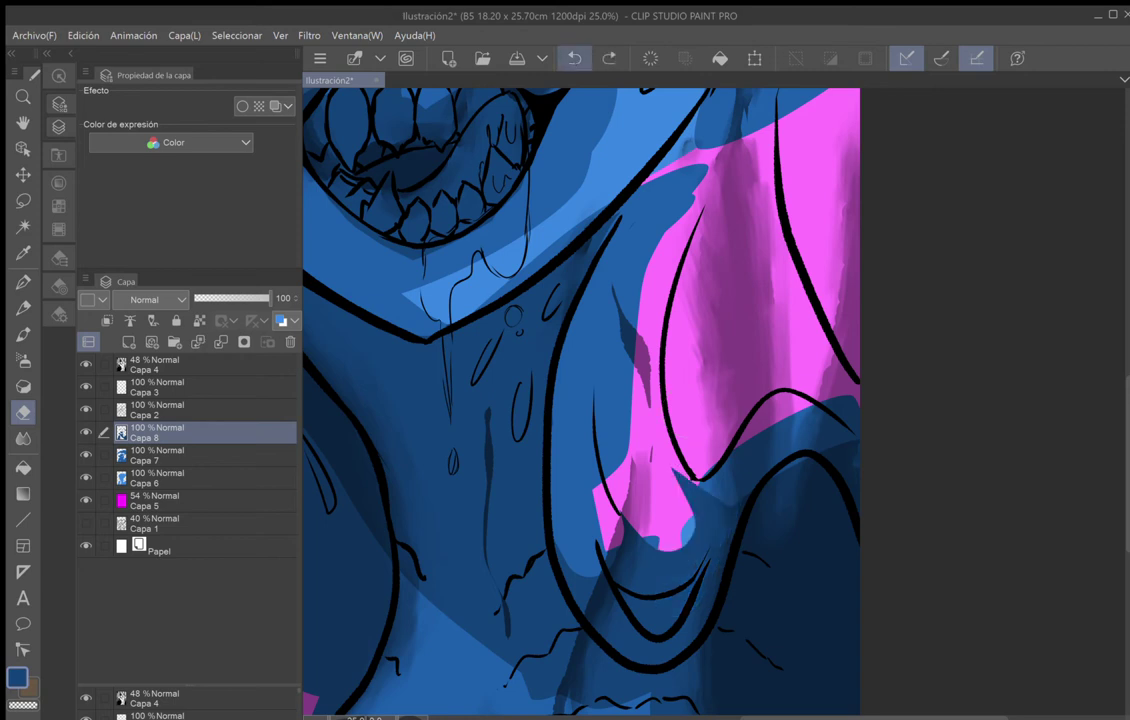
mouse_move(622, 538)
left_mouse_down()
mouse_move(671, 550)
mouse_move(631, 552)
mouse_move(651, 567)
mouse_move(700, 508)
left_mouse_up()
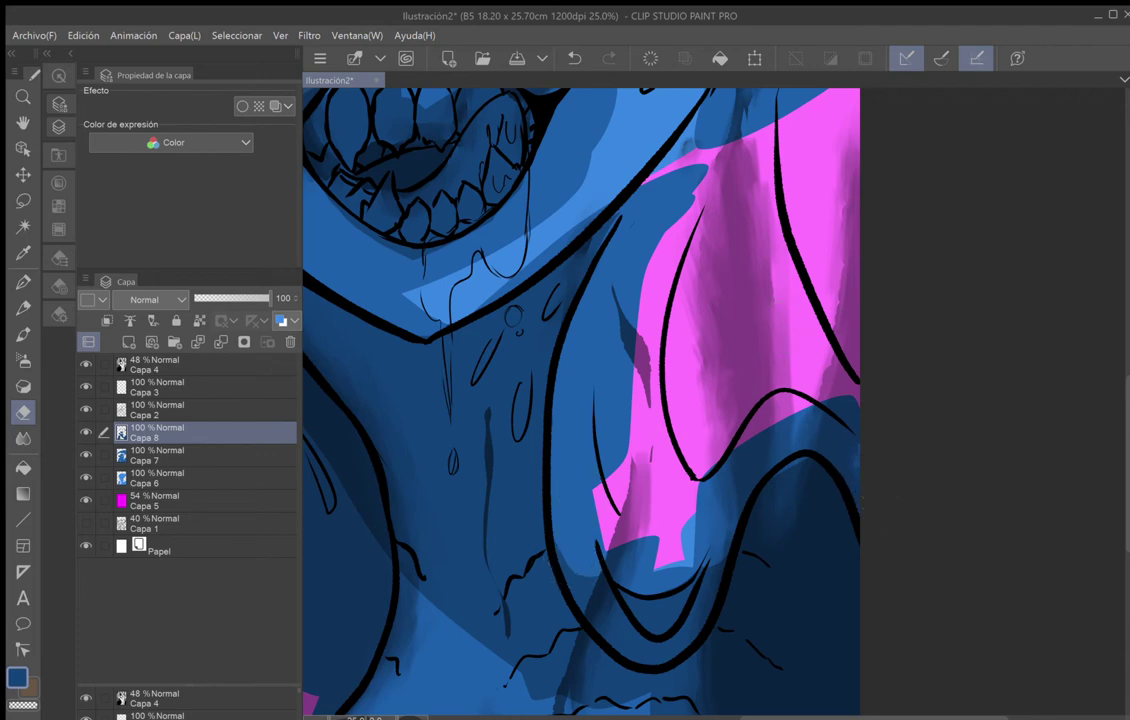
Erase the deepest blue from the hair area on the left side of the neck on Capa 8.
left_click_drag(862, 497, 1070, 516)
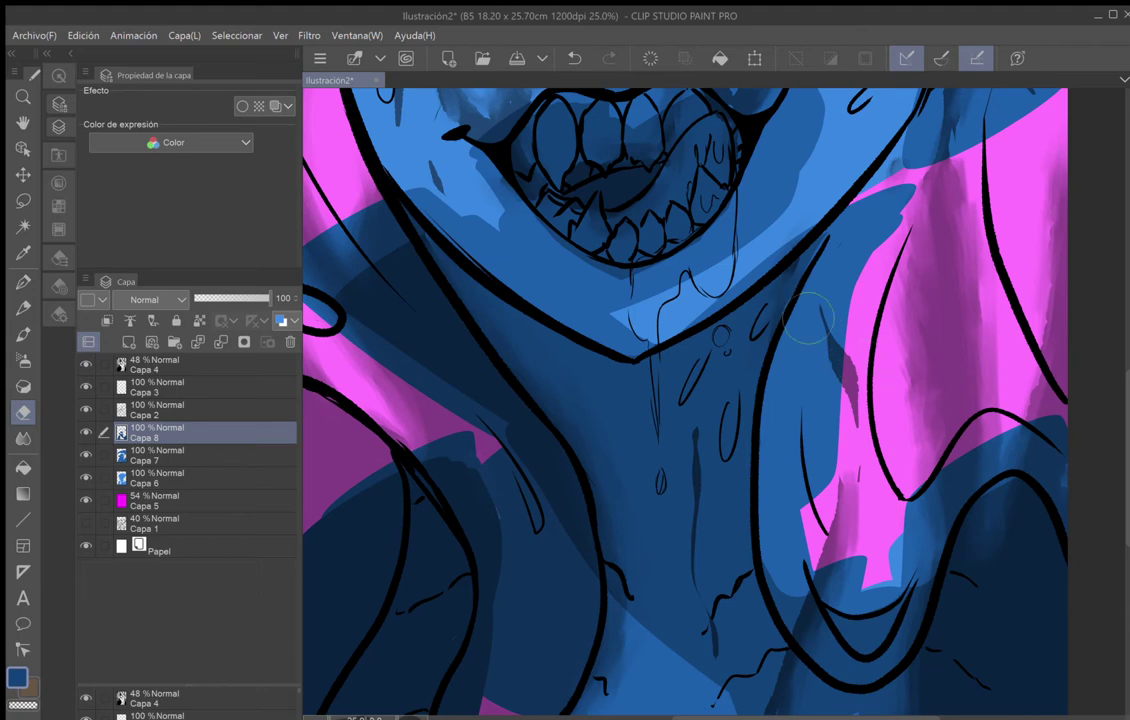
left_click_drag(808, 318, 985, 390)
mouse_move(453, 351)
left_mouse_down()
mouse_move(546, 428)
mouse_move(501, 370)
mouse_move(571, 448)
mouse_move(471, 348)
mouse_move(531, 408)
mouse_move(518, 376)
mouse_move(566, 413)
mouse_move(516, 336)
mouse_move(648, 493)
mouse_move(501, 318)
mouse_move(572, 423)
mouse_move(513, 350)
mouse_move(705, 551)
left_mouse_up()
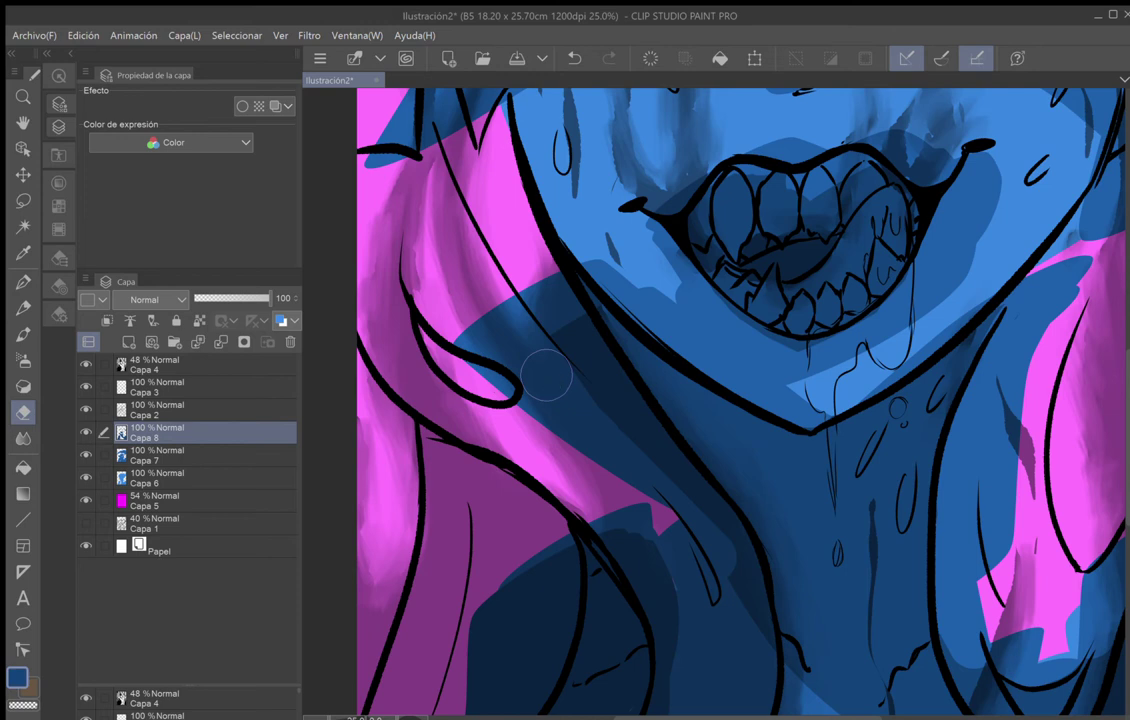
key("alt+Tab")
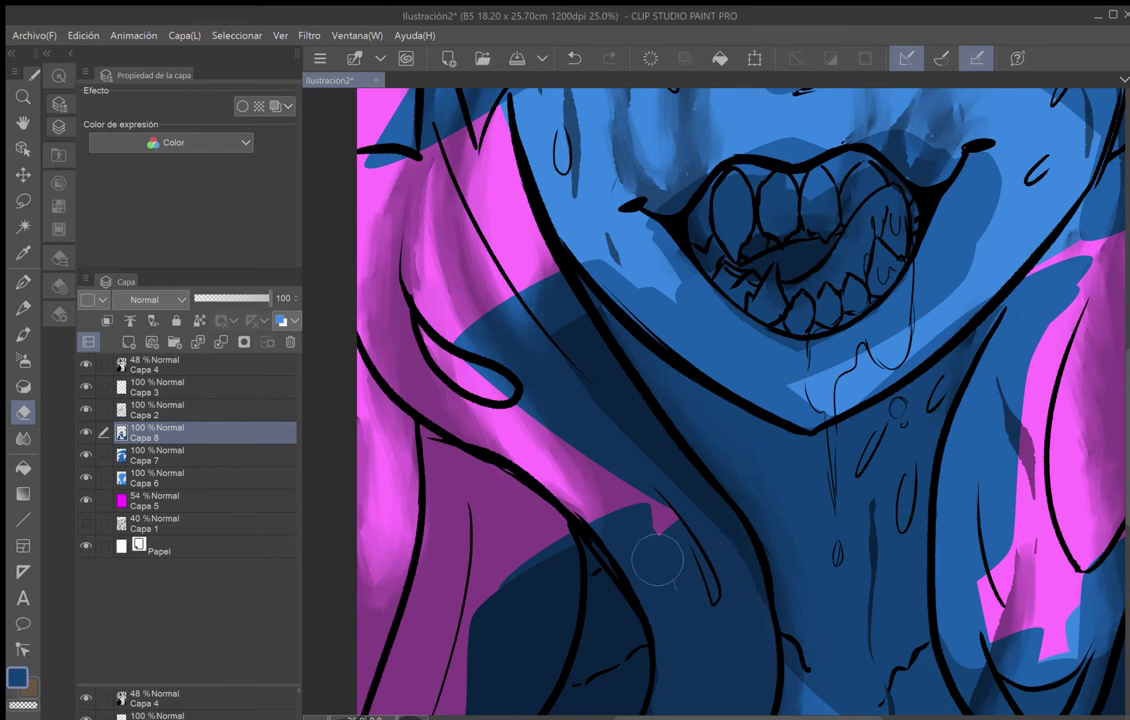
Paint a small dark blue loop on the hair lock right of the neck with the Calligraphy pen at size 200.
scroll(665, 447, "down", 4)
left_click_drag(802, 422, 697, 330)
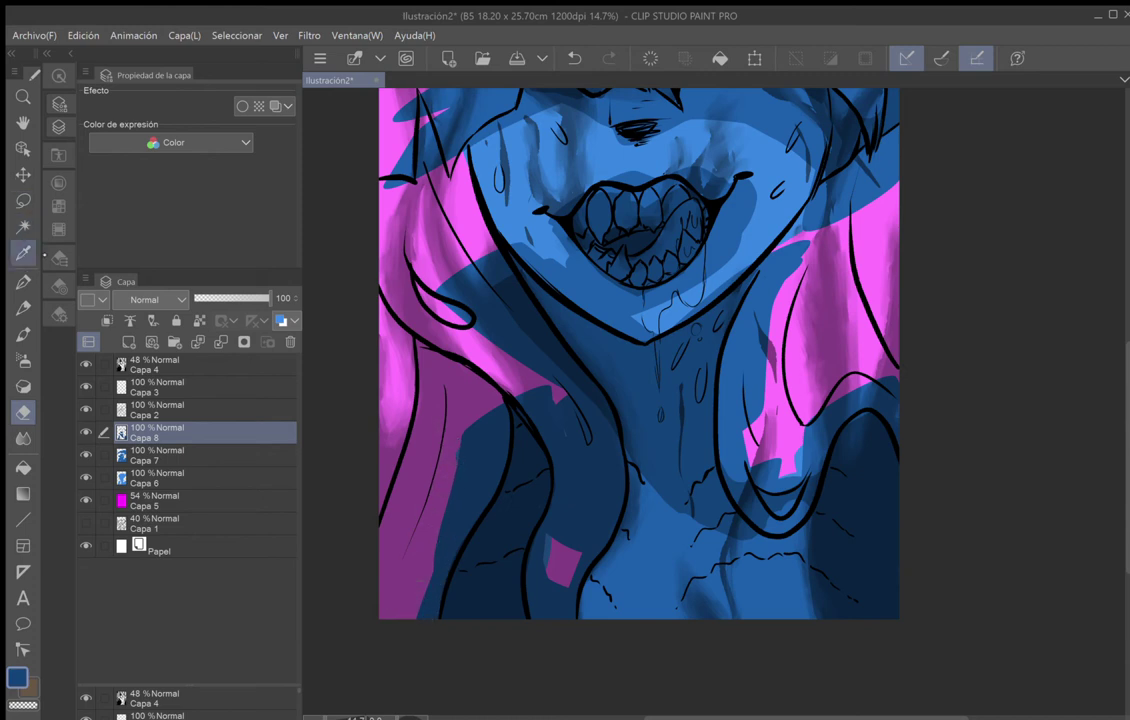
left_click(22, 252)
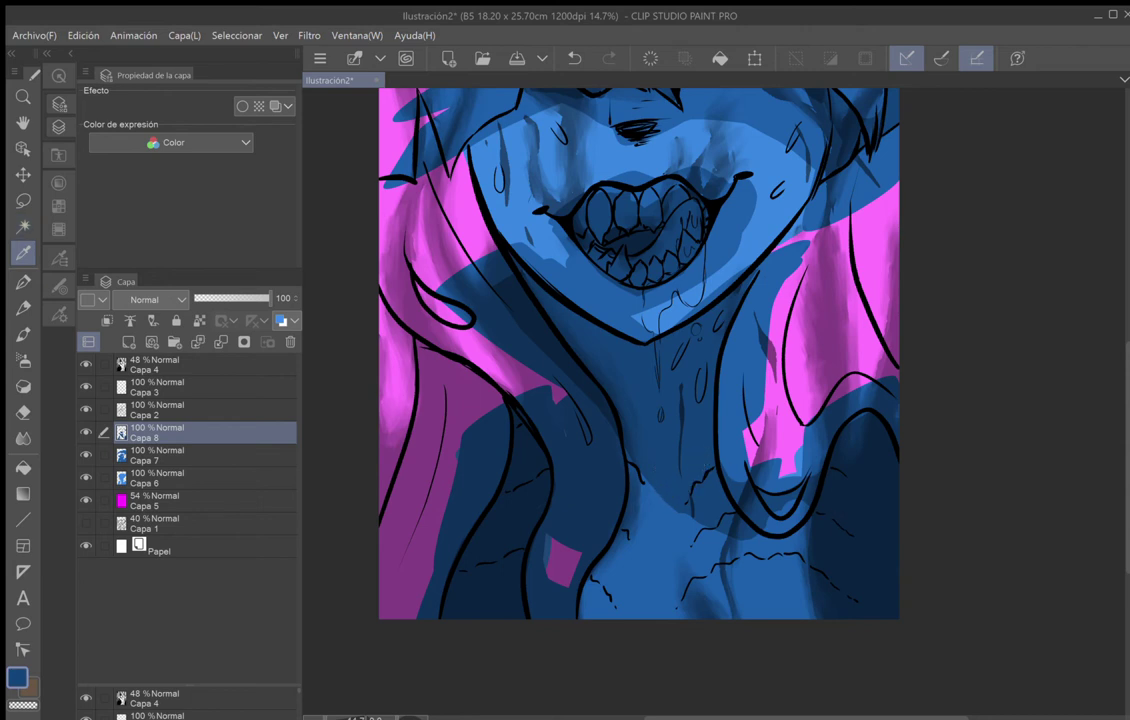
left_click(23, 282)
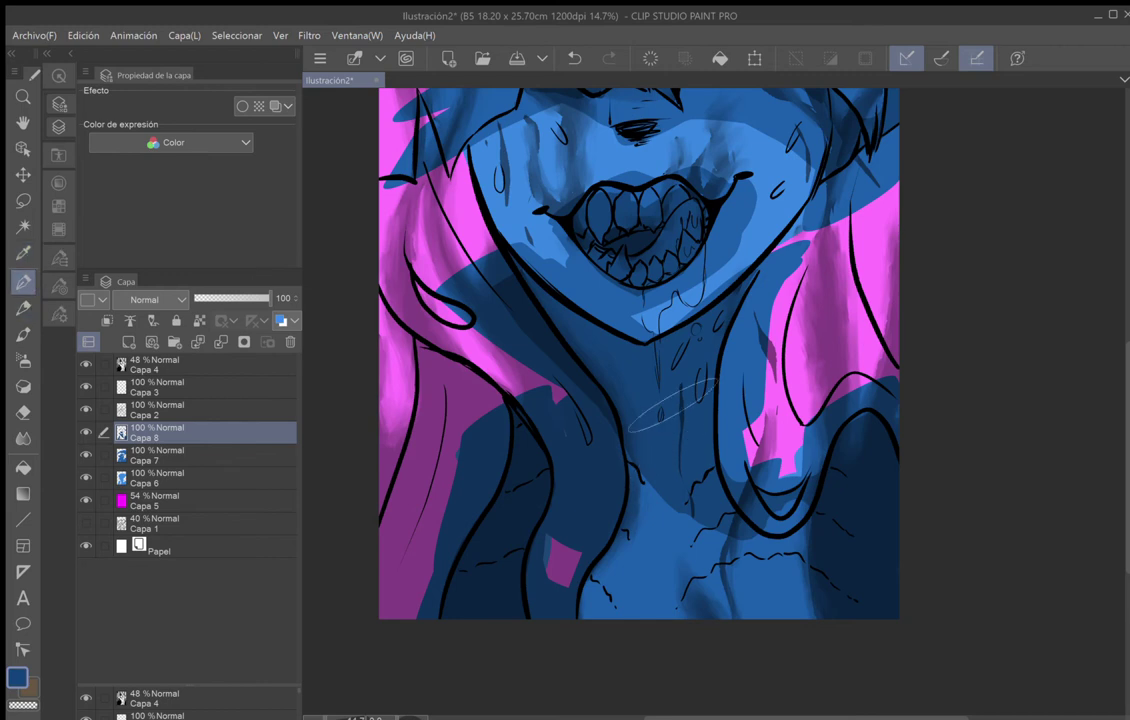
left_click(60, 314)
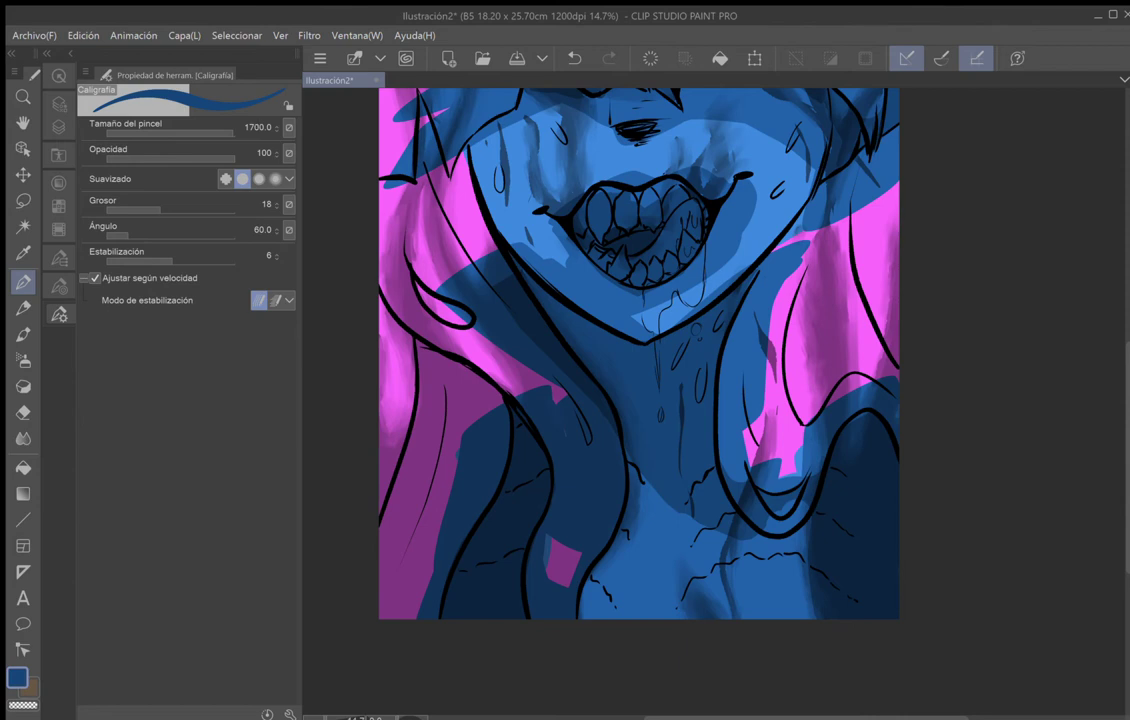
left_click(66, 281)
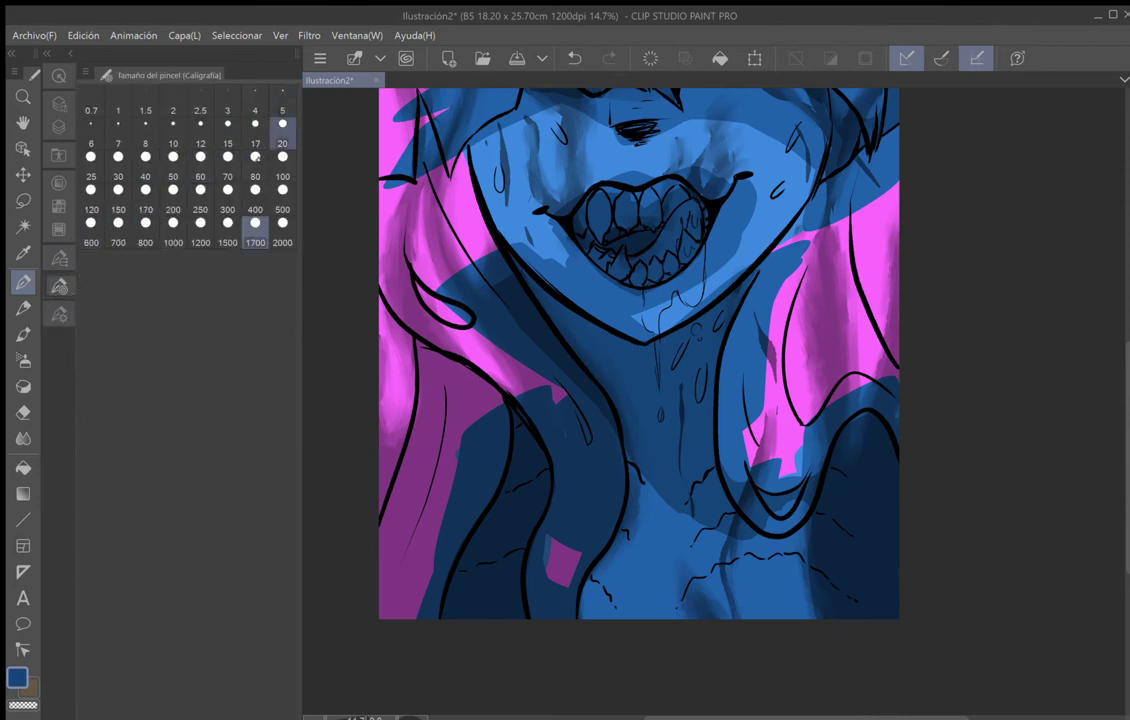
left_click(173, 185)
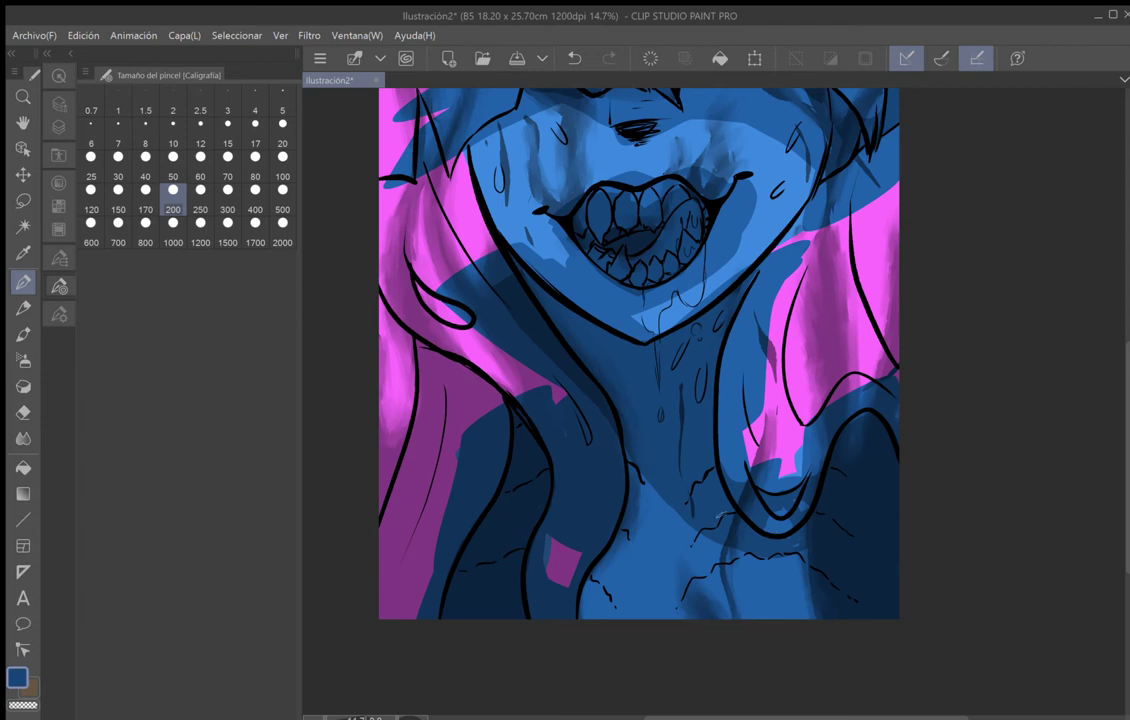
mouse_move(781, 386)
left_mouse_down()
mouse_move(769, 318)
mouse_move(760, 330)
mouse_move(782, 373)
left_mouse_up()
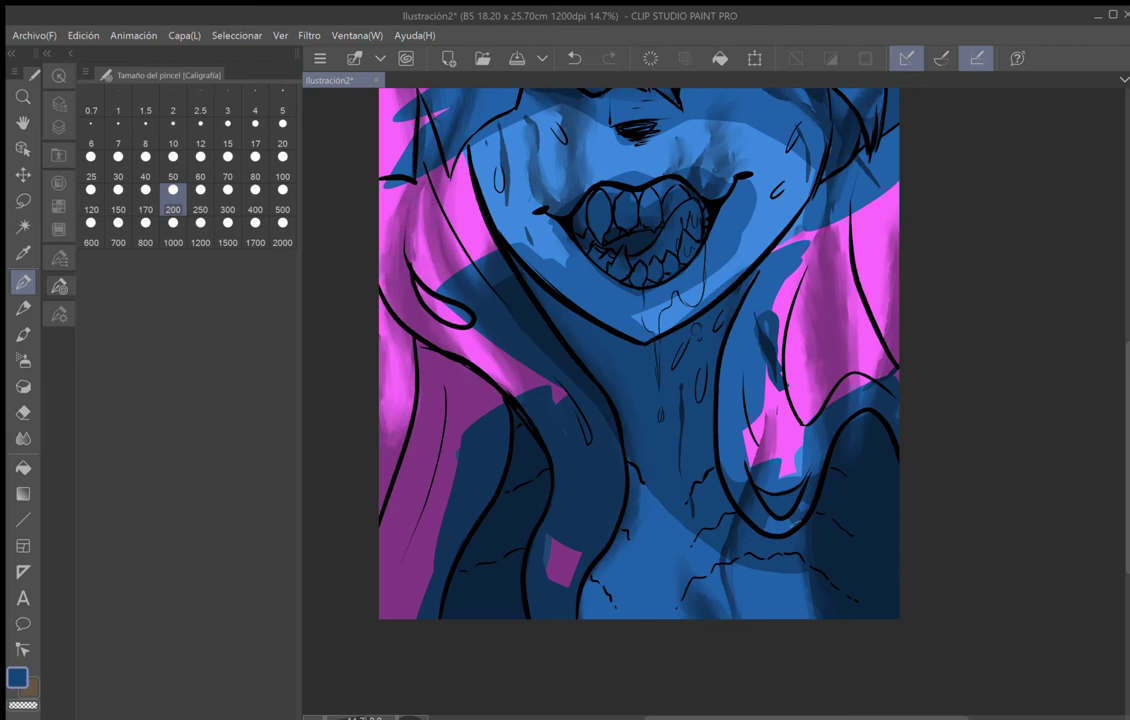
Erase the remaining deepest blue inside the lower tip of the right hair lock with the Vector eraser at size 60.
key("e")
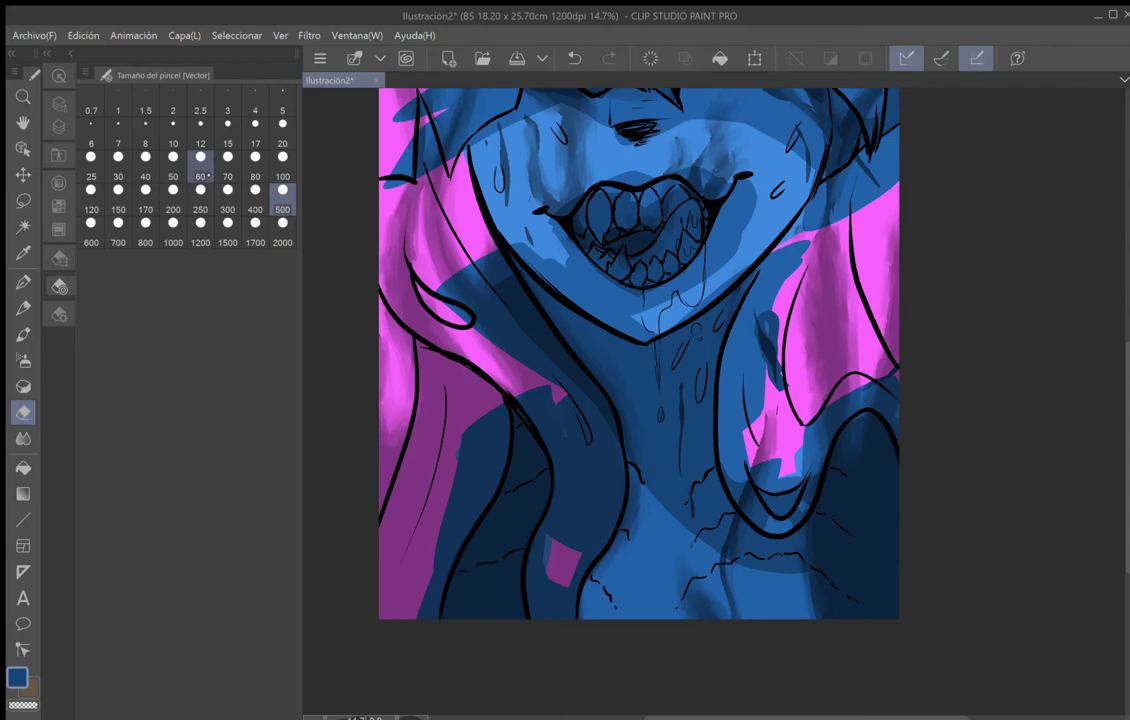
left_click(201, 167)
scroll(838, 409, "up", 5)
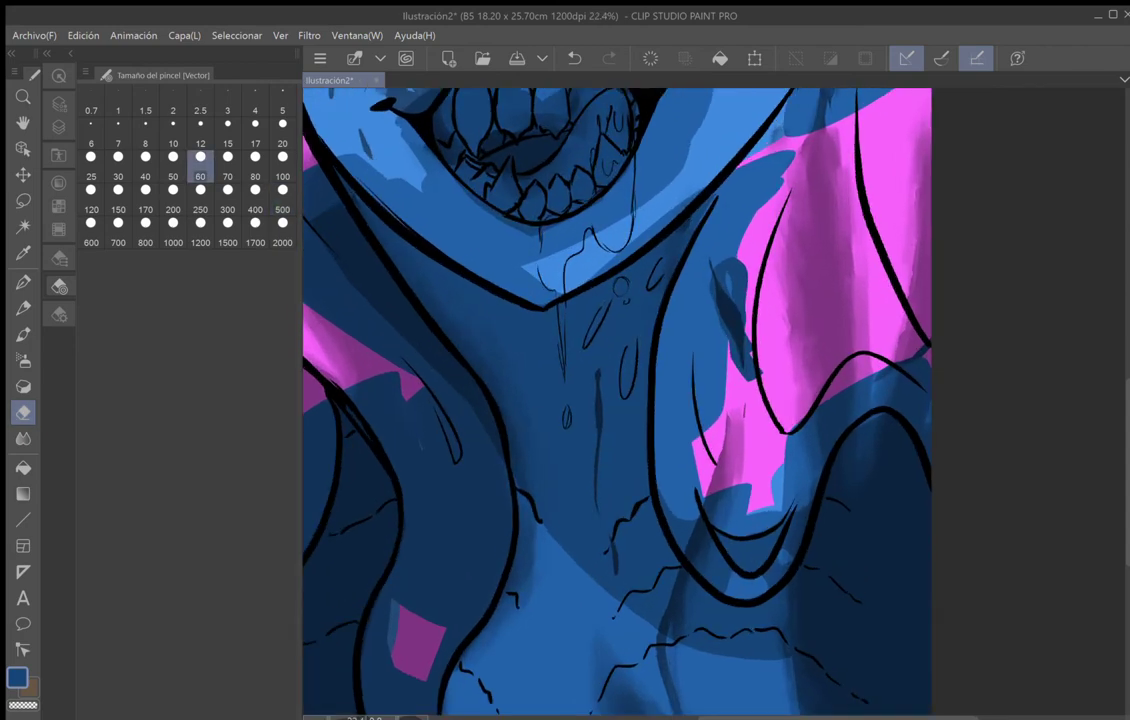
left_click_drag(838, 409, 717, 338)
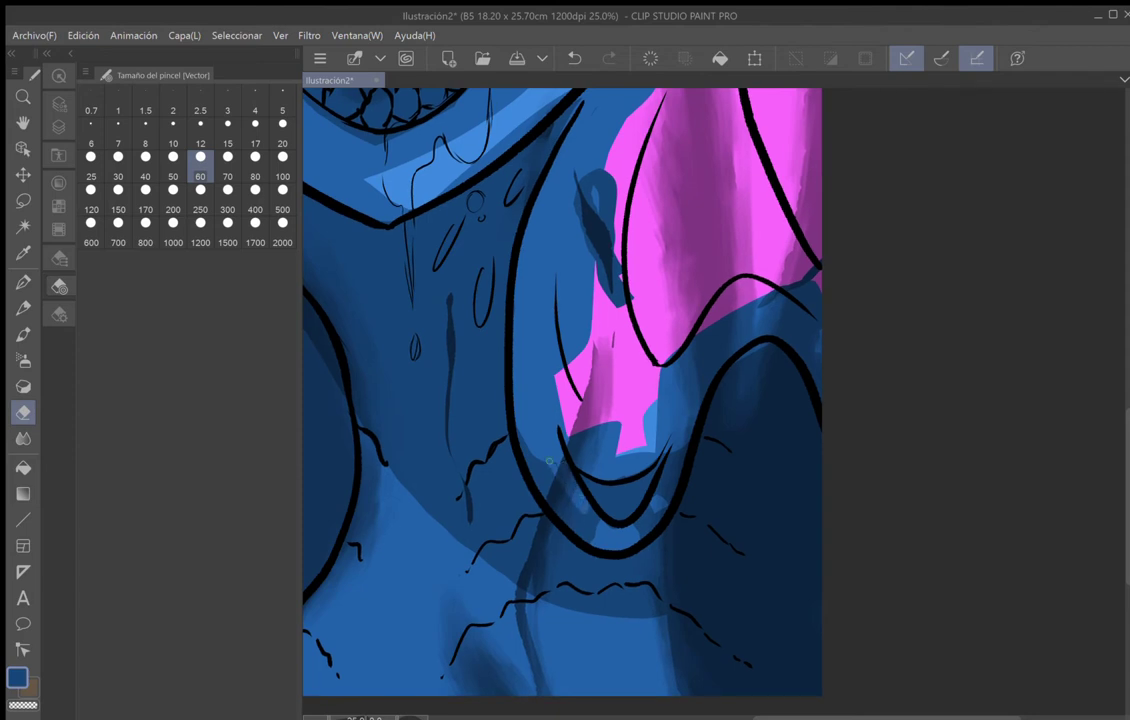
mouse_move(558, 499)
left_mouse_down()
mouse_move(527, 430)
mouse_move(547, 490)
mouse_move(531, 467)
left_mouse_up()
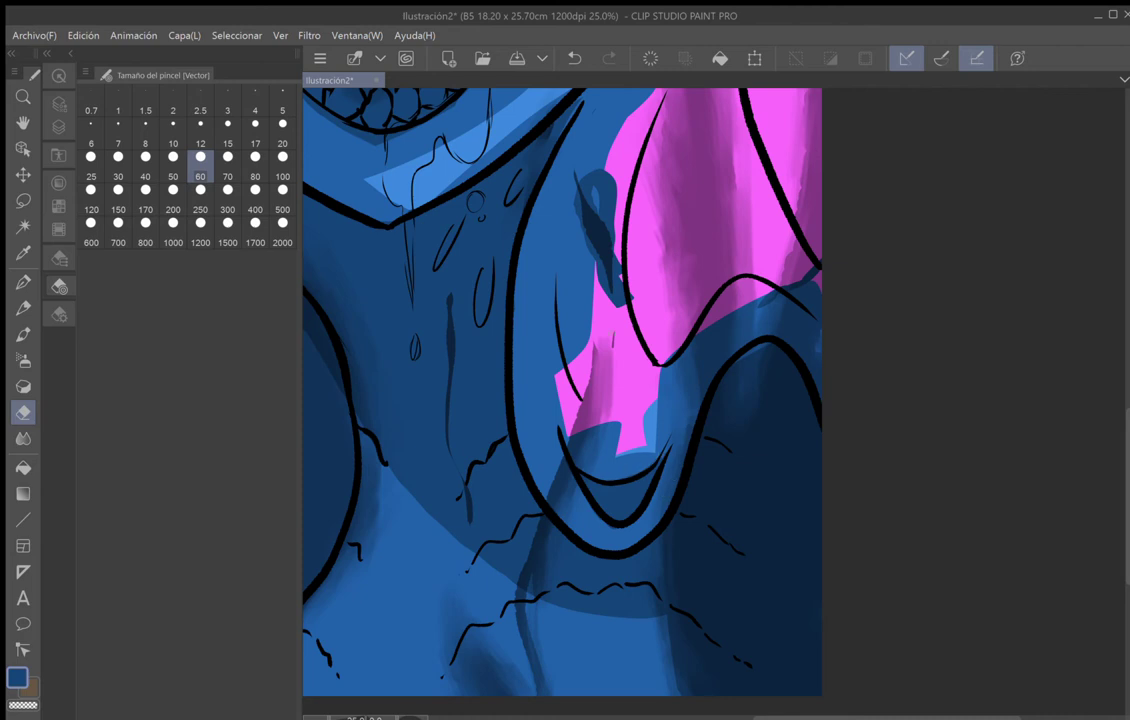
Make Capa 7 active and erase its blue from the hair left of the face with the Vector eraser at size 300.
scroll(611, 430, "down", 3)
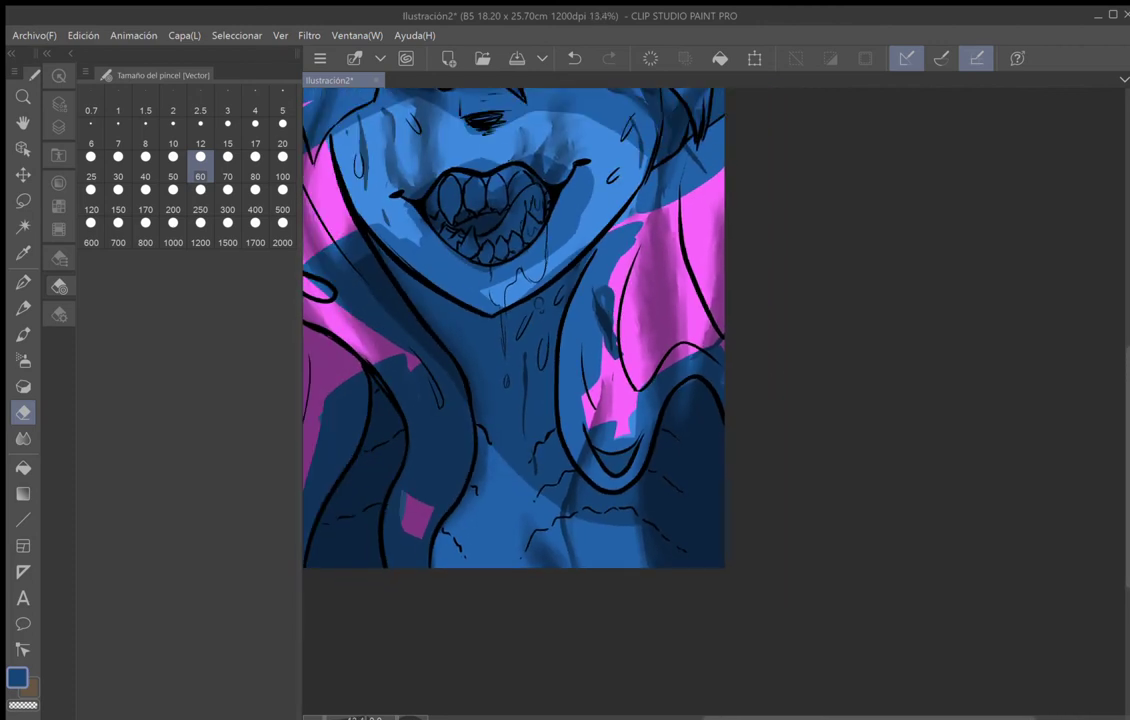
left_click_drag(515, 330, 646, 438)
left_click(59, 205)
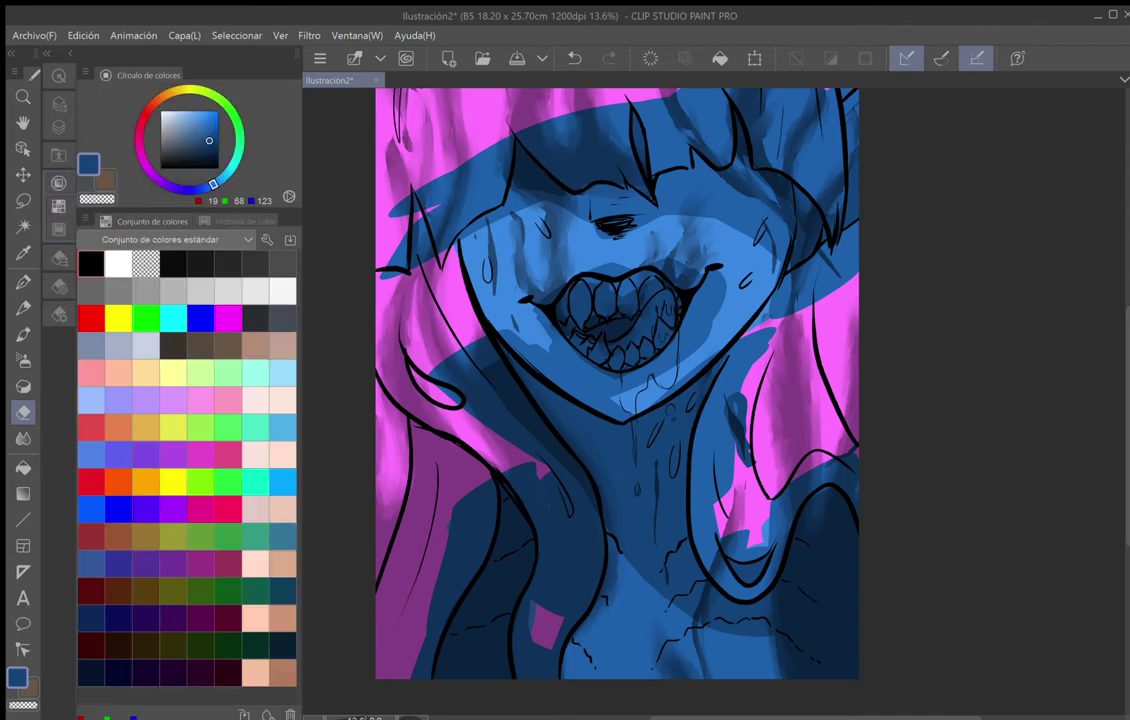
left_click(59, 106)
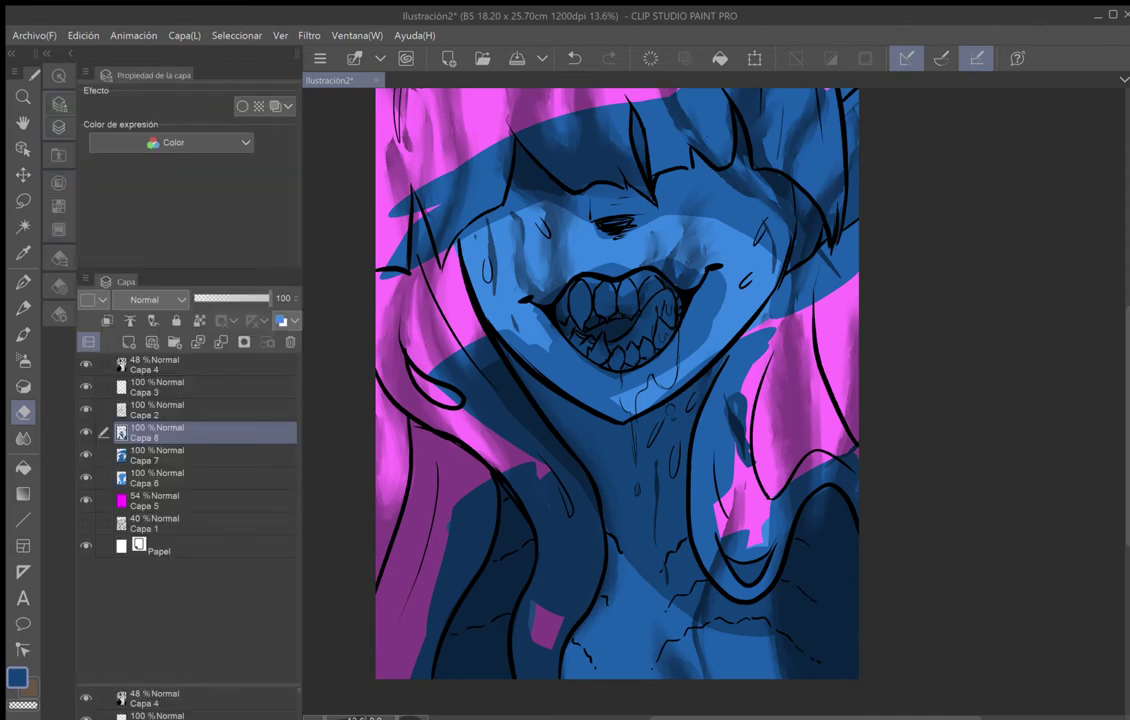
left_click(194, 456)
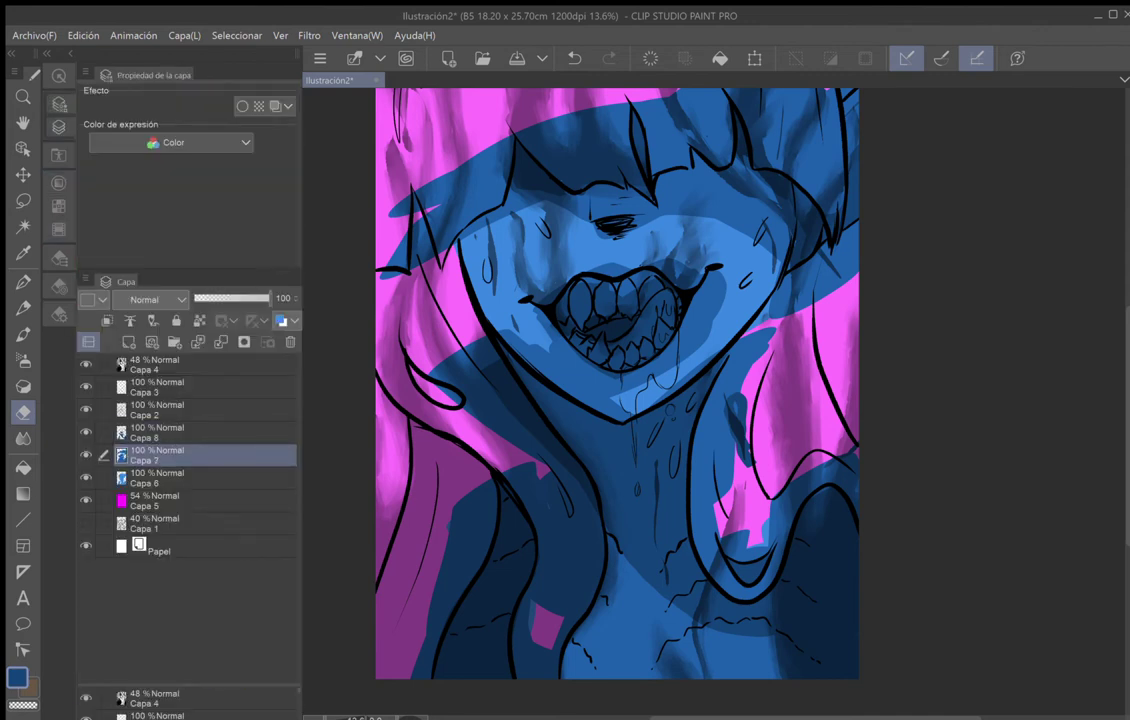
left_click_drag(383, 254, 387, 267)
left_click(59, 287)
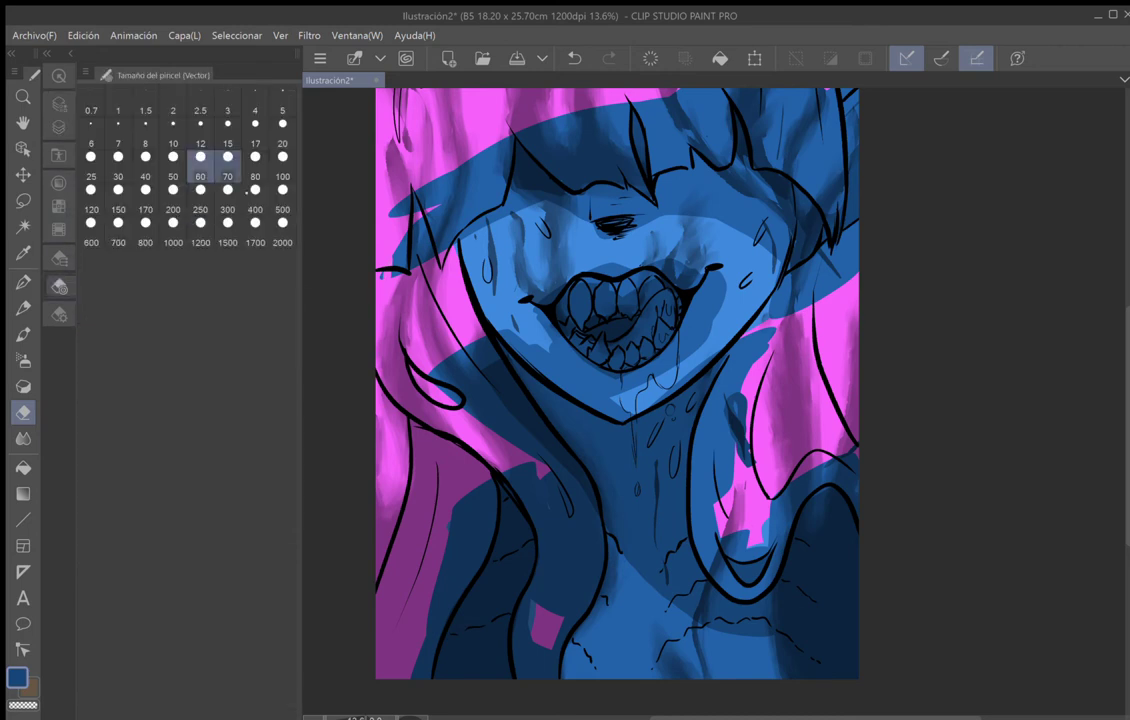
left_click(228, 196)
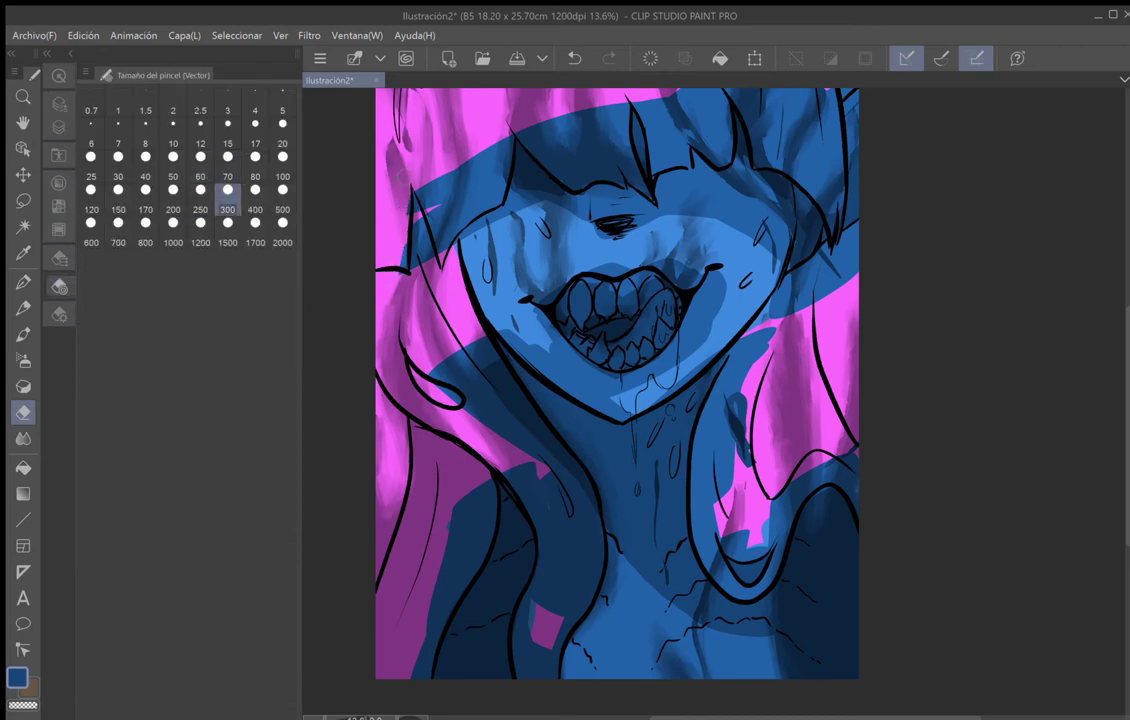
mouse_move(404, 267)
left_mouse_down()
mouse_move(415, 204)
mouse_move(421, 250)
mouse_move(432, 192)
mouse_move(438, 240)
mouse_move(459, 168)
mouse_move(480, 160)
mouse_move(463, 206)
mouse_move(499, 148)
left_mouse_up()
left_click_drag(385, 330, 455, 392)
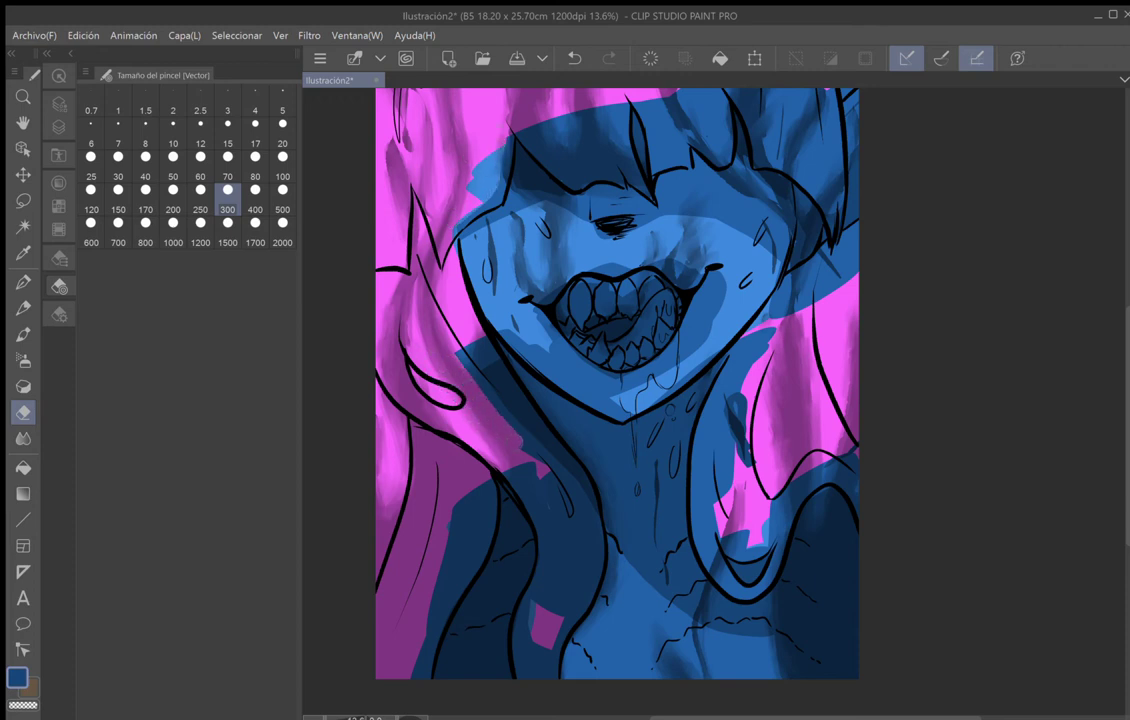
Erase the blue on Capa 7 along the hair lock left of the neck, down to the canvas's lower edge.
left_click_drag(443, 346, 548, 460)
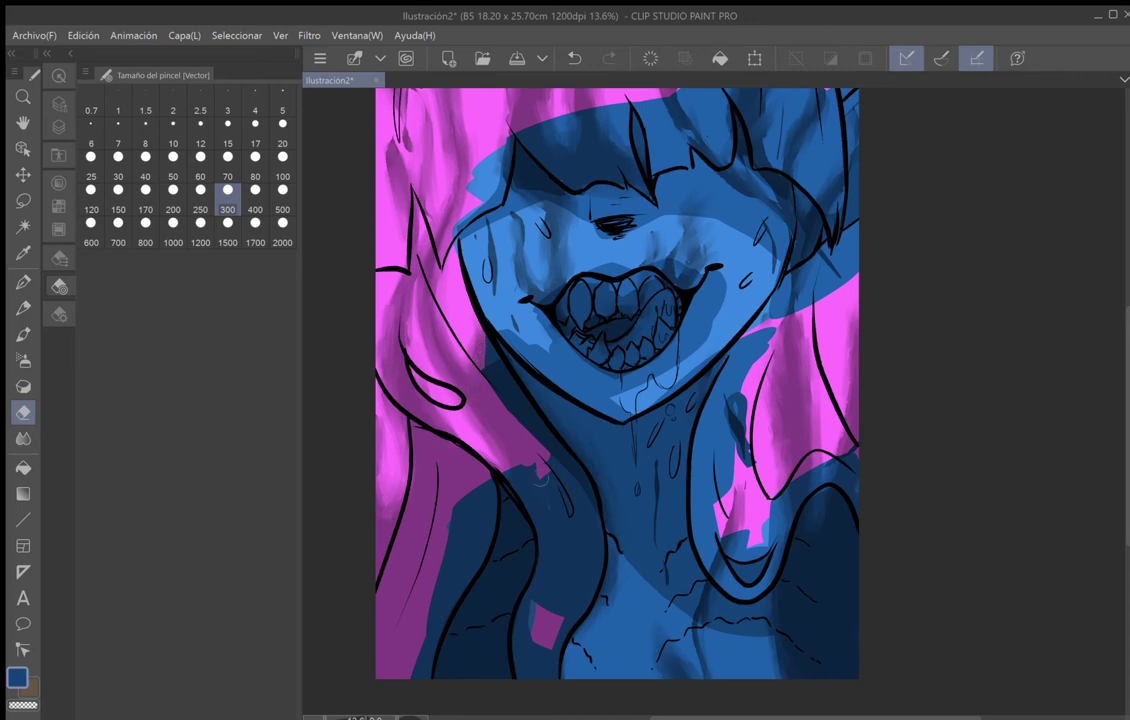
mouse_move(543, 466)
left_mouse_down()
mouse_move(573, 499)
mouse_move(583, 580)
left_mouse_up()
mouse_move(563, 475)
left_mouse_down()
mouse_move(574, 600)
mouse_move(541, 680)
mouse_move(552, 678)
left_mouse_up()
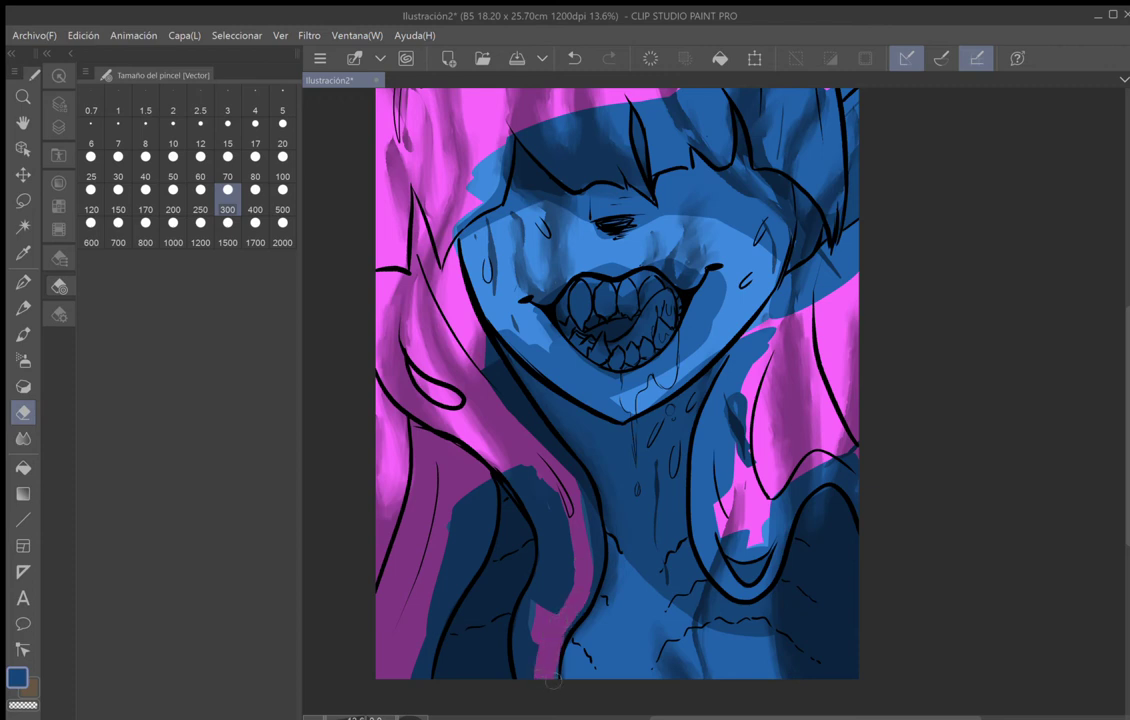
left_click_drag(534, 620, 531, 681)
mouse_move(539, 587)
left_mouse_down()
mouse_move(523, 661)
mouse_move(548, 540)
mouse_move(552, 618)
left_mouse_up()
mouse_move(500, 532)
left_mouse_down()
mouse_move(490, 455)
mouse_move(462, 418)
mouse_move(482, 460)
mouse_move(532, 499)
mouse_move(552, 549)
left_mouse_up()
left_click_drag(536, 506, 545, 541)
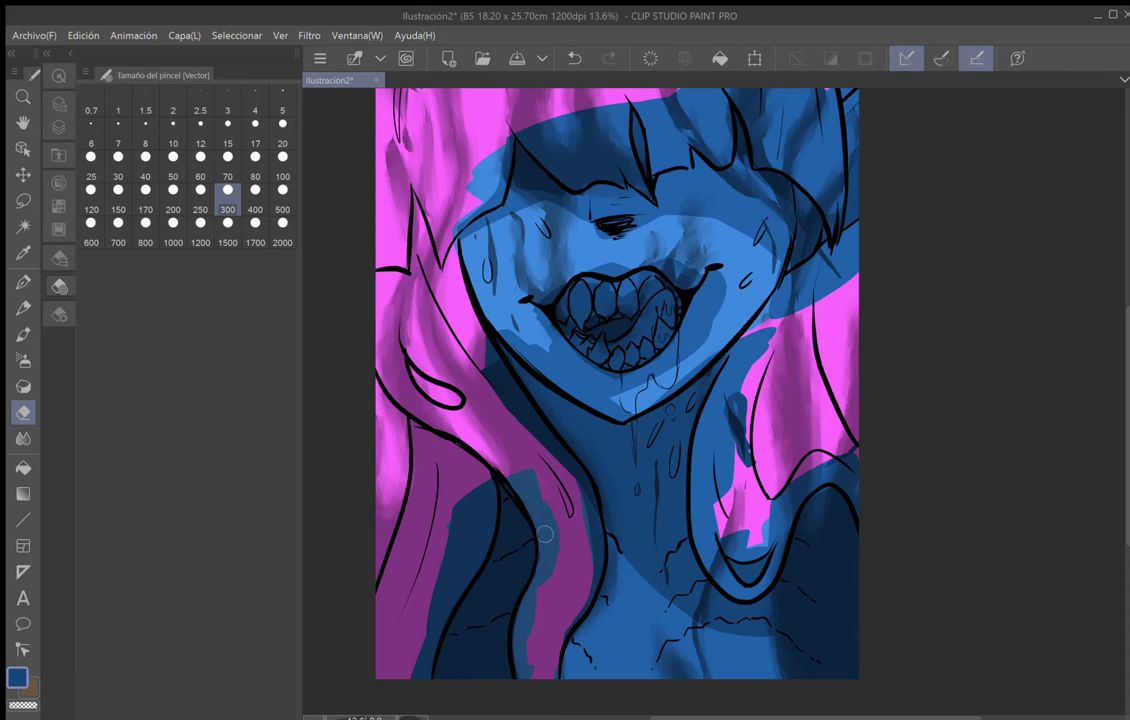
Erase a spot of blue near the right lock's tip and the outer edge of the lower-left blue area with the eraser at size 300.
left_click(282, 128)
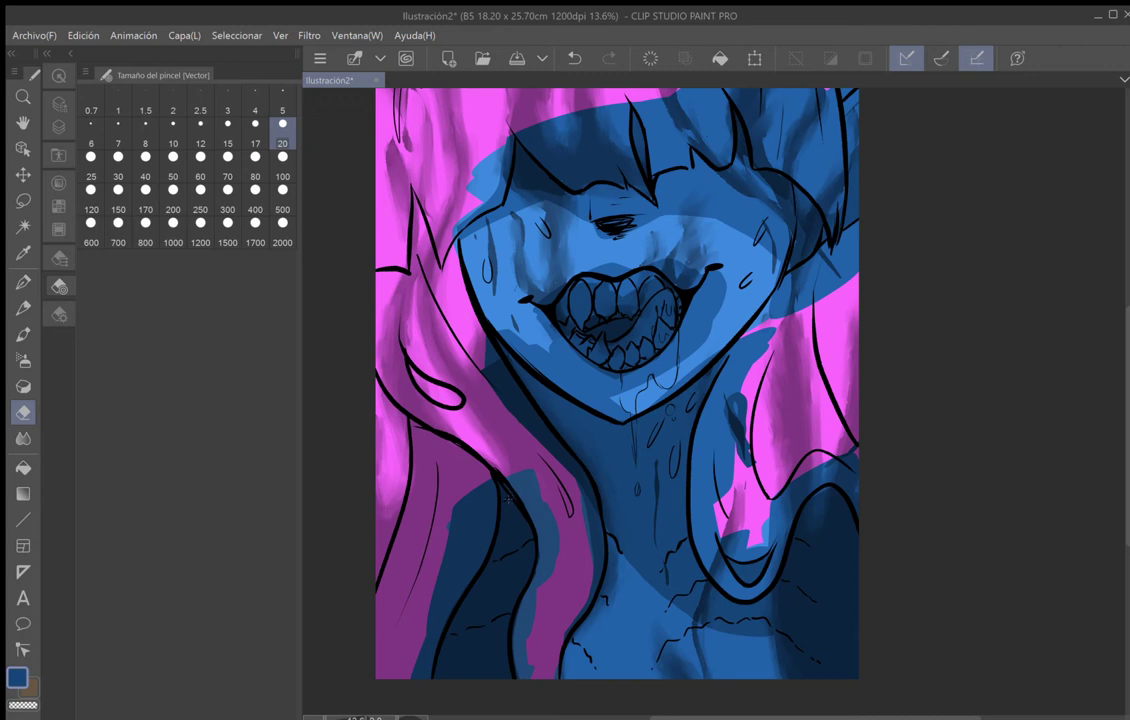
left_click(232, 170)
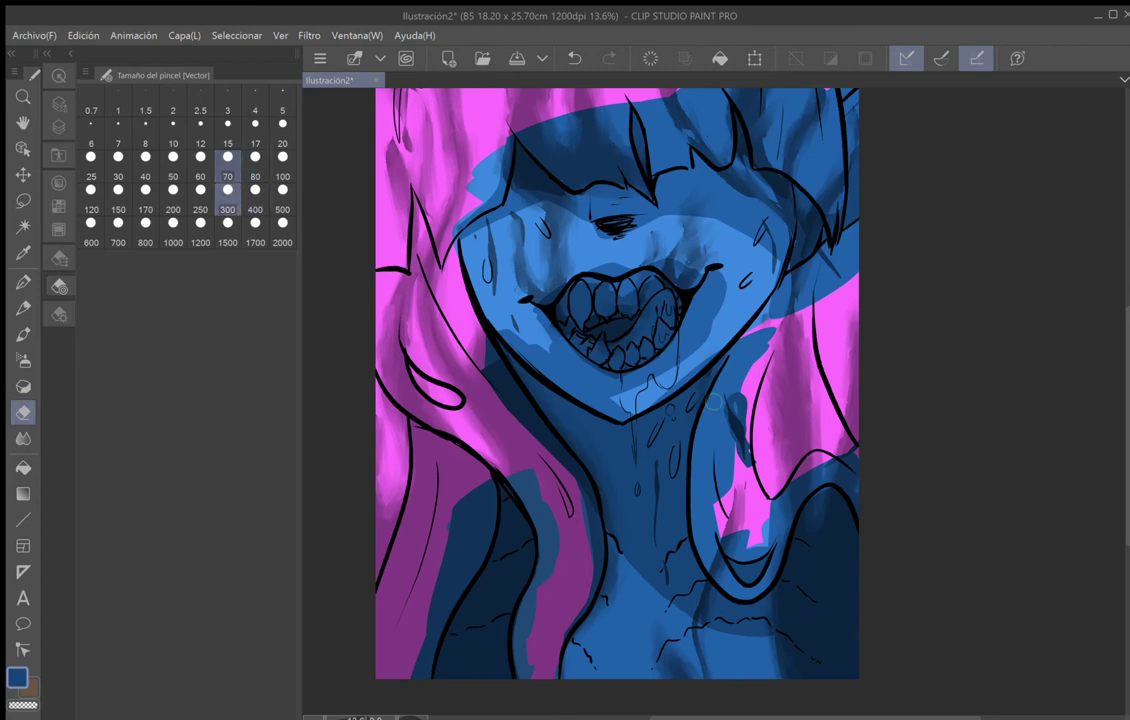
left_click(692, 522)
mouse_move(468, 497)
left_mouse_down()
mouse_move(450, 545)
mouse_move(462, 546)
left_mouse_up()
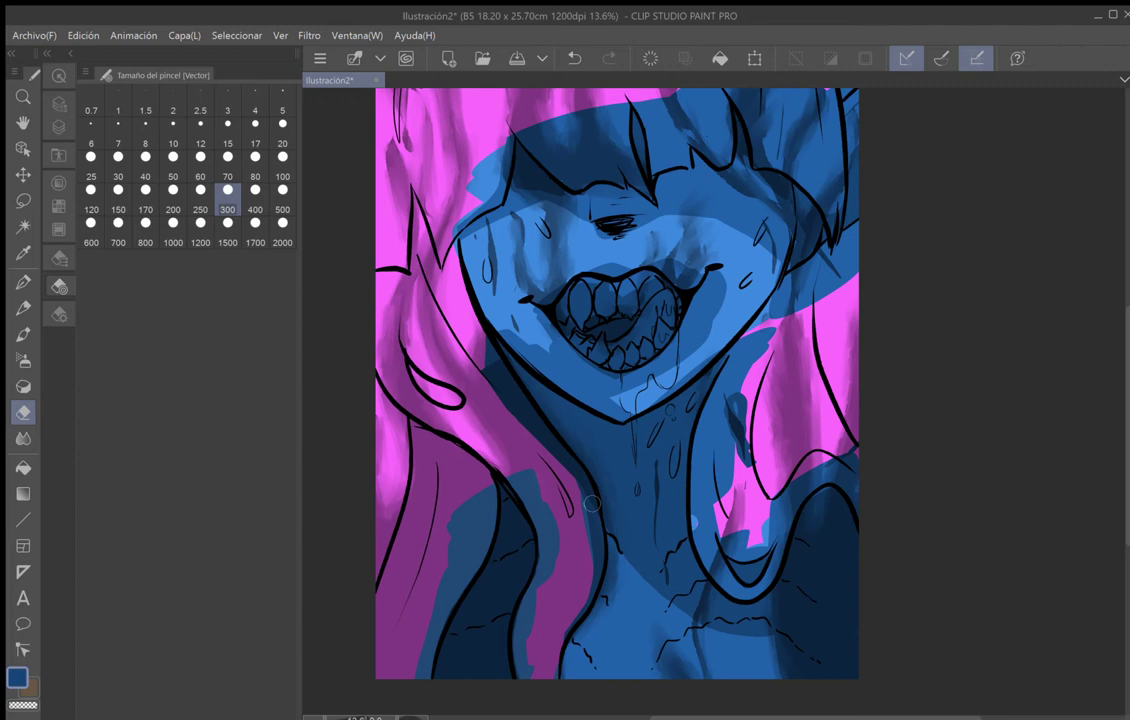
Erase the blue on Capa 7 from the hair lock right of the neck and the hair curve beside it.
mouse_move(738, 434)
left_mouse_down()
mouse_move(743, 398)
mouse_move(736, 451)
mouse_move(750, 366)
mouse_move(723, 432)
mouse_move(774, 321)
mouse_move(742, 350)
mouse_move(704, 438)
mouse_move(705, 496)
left_mouse_up()
mouse_move(705, 496)
left_mouse_down()
mouse_move(718, 456)
mouse_move(728, 496)
mouse_move(716, 530)
mouse_move(702, 500)
mouse_move(722, 582)
mouse_move(718, 560)
mouse_move(736, 592)
mouse_move(792, 526)
mouse_move(769, 558)
mouse_move(746, 550)
left_mouse_up()
left_click_drag(801, 480, 847, 472)
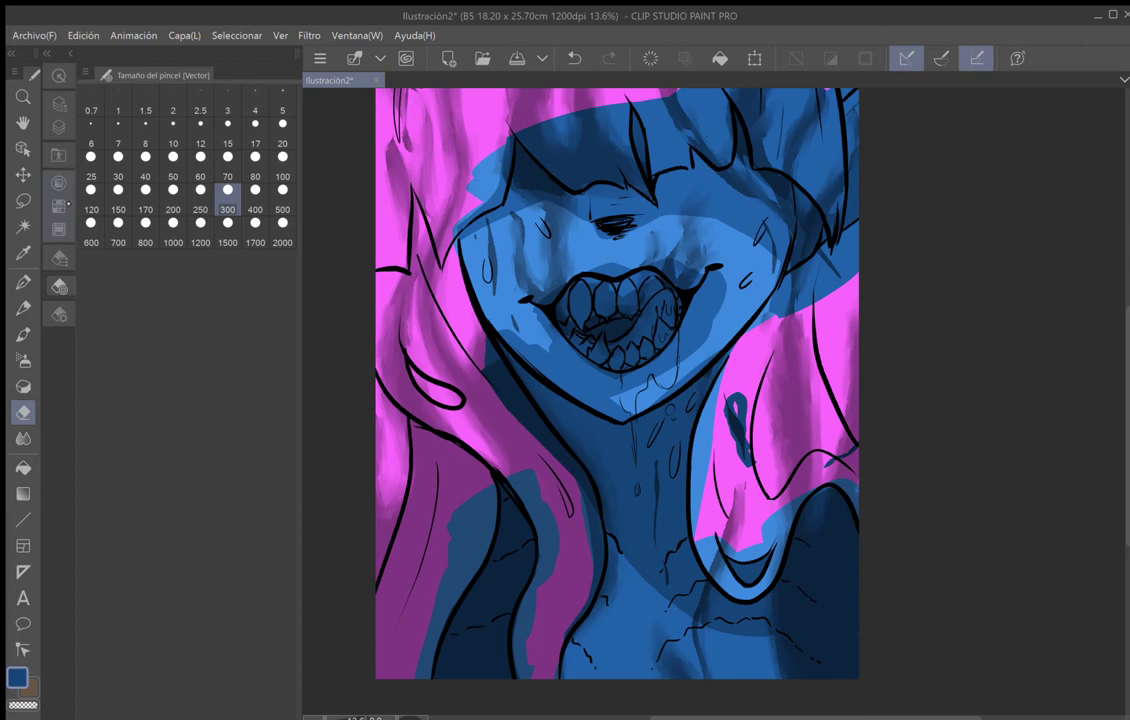
left_click(59, 127)
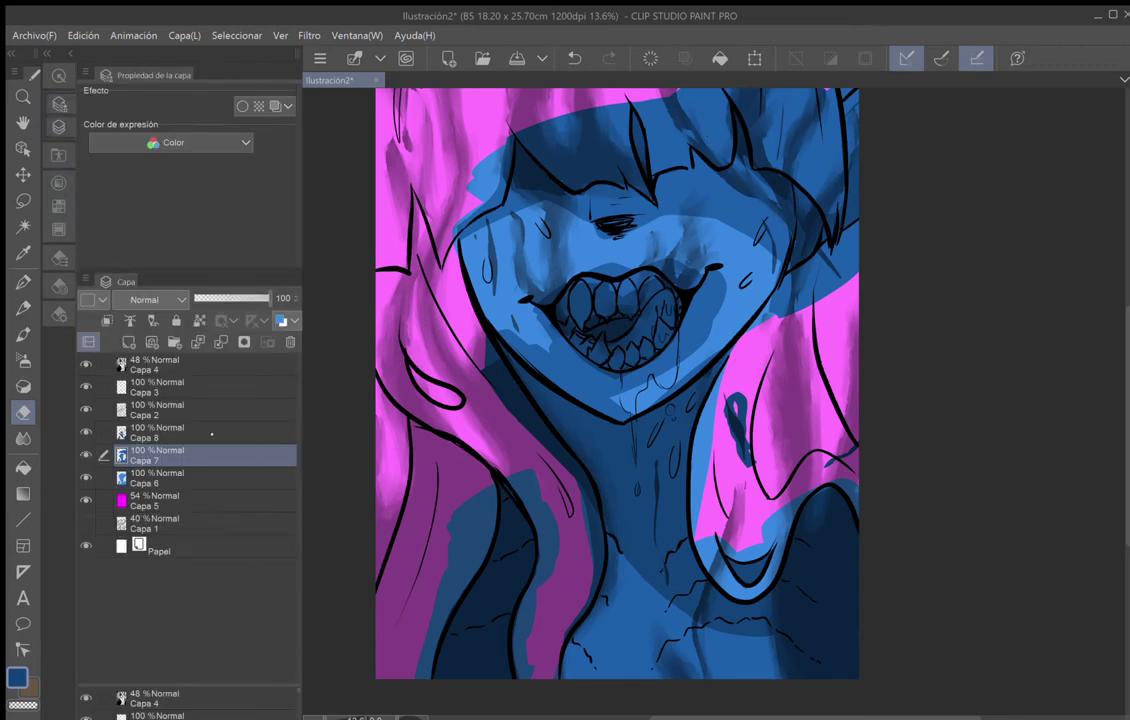
On layer Capa 8, erase the stray blue loop over the pink hair to the right of the neck.
left_click(155, 432)
mouse_move(740, 397)
left_mouse_down()
mouse_move(745, 455)
mouse_move(727, 398)
left_mouse_up()
left_click_drag(742, 459, 753, 465)
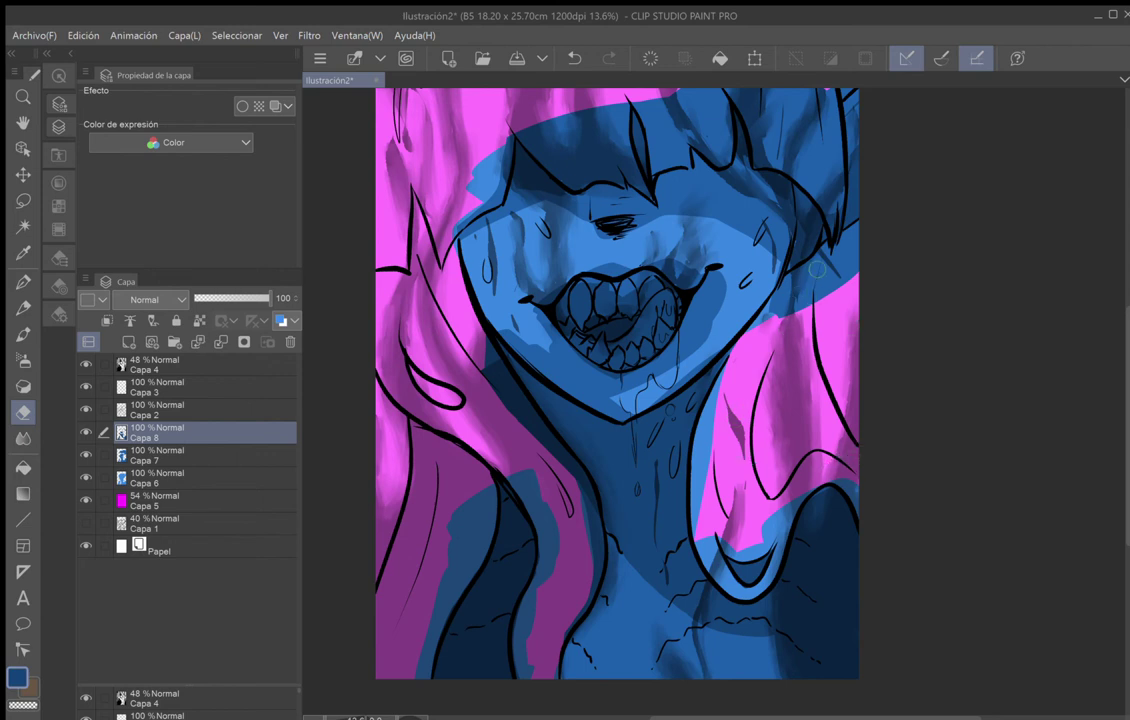
On layer Capa 7, erase the blue shading over the pink hair below the right ear and lighten the ear.
left_click(194, 460)
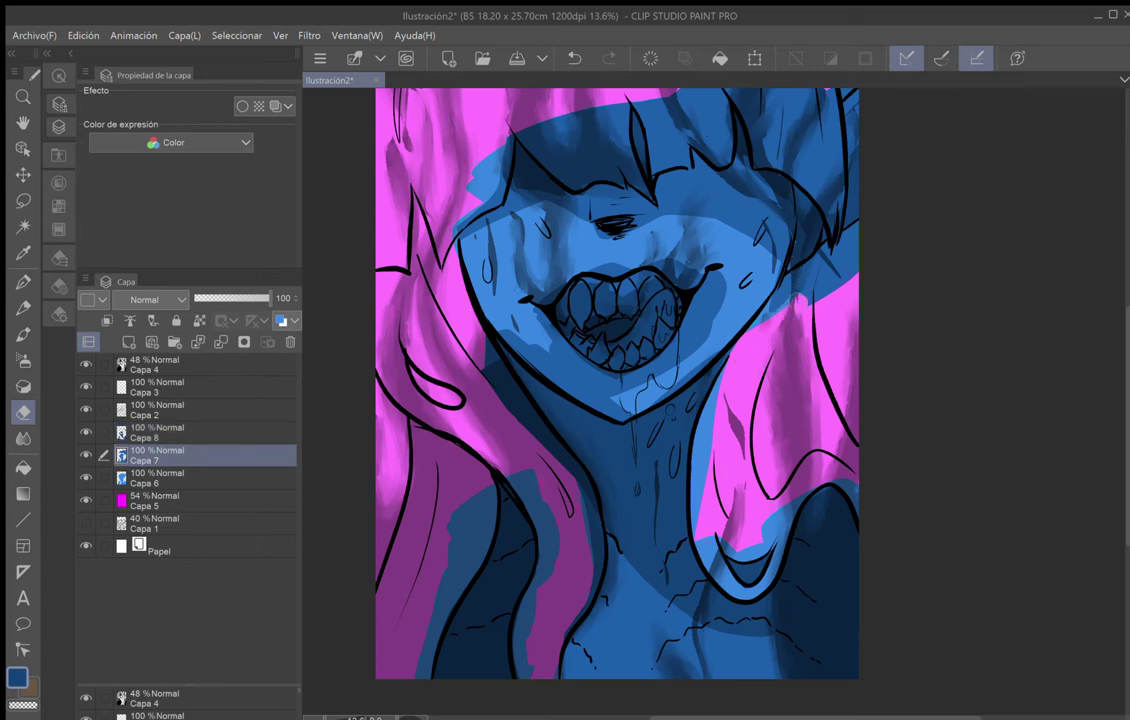
mouse_move(780, 296)
left_mouse_down()
mouse_move(857, 231)
mouse_move(828, 290)
mouse_move(857, 278)
left_mouse_up()
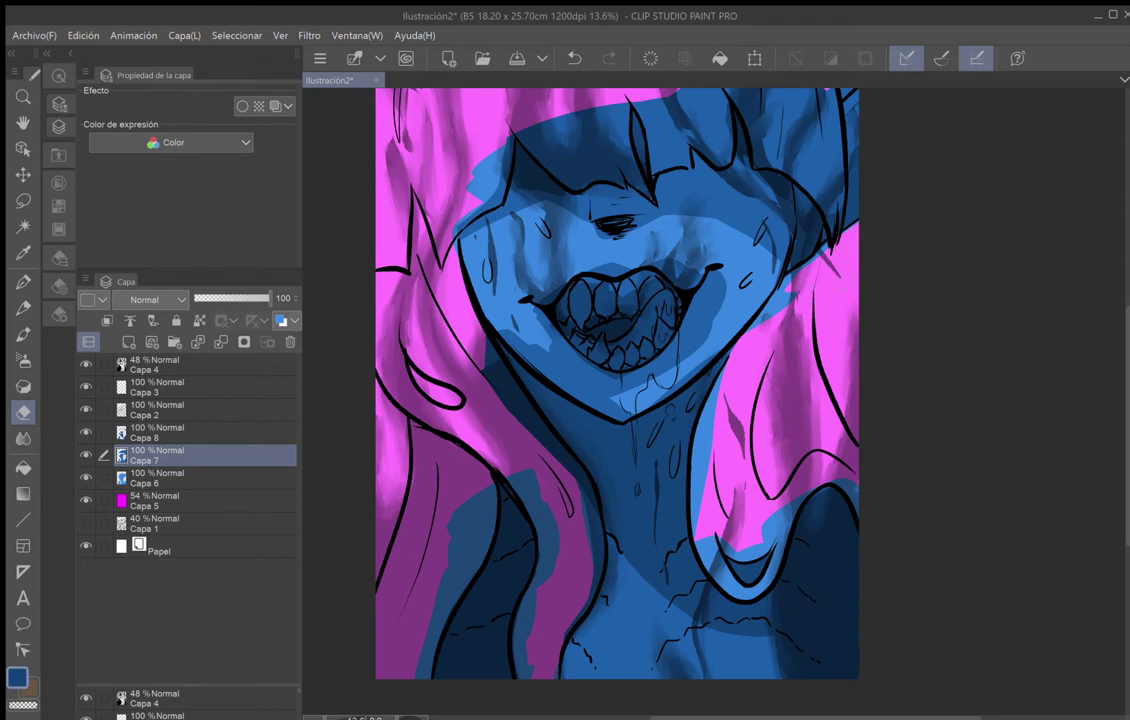
left_click_drag(671, 411, 488, 651)
mouse_move(668, 317)
left_mouse_down()
mouse_move(654, 328)
mouse_move(691, 300)
left_mouse_up()
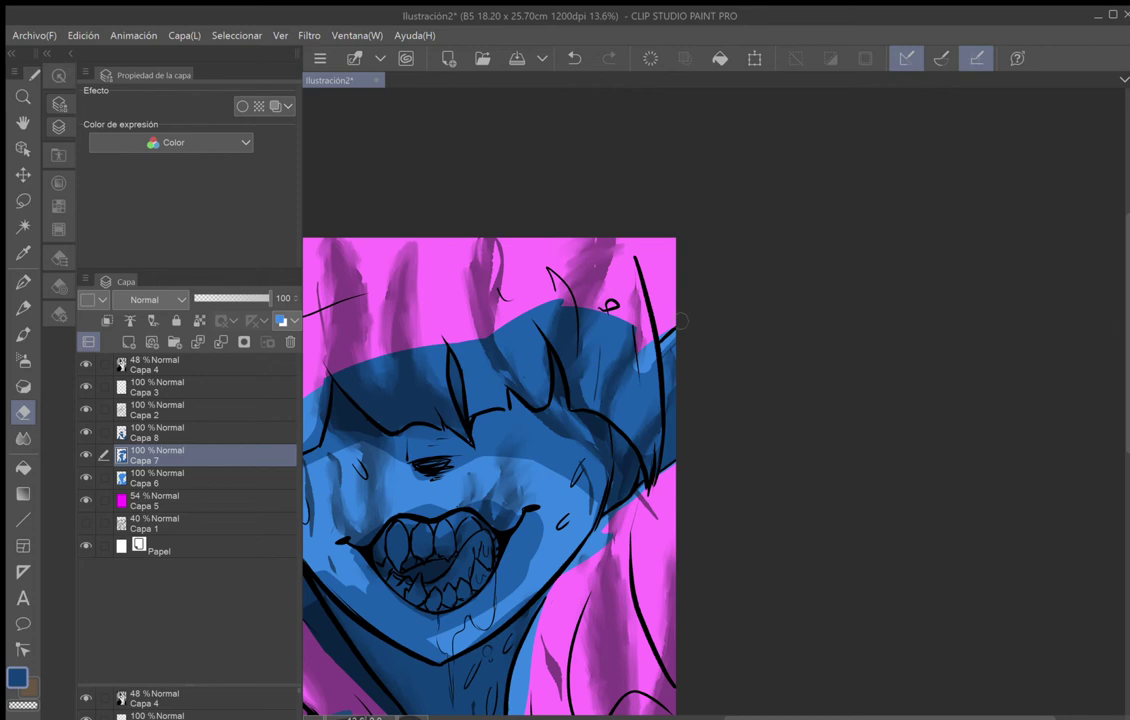
left_click_drag(647, 366, 650, 463)
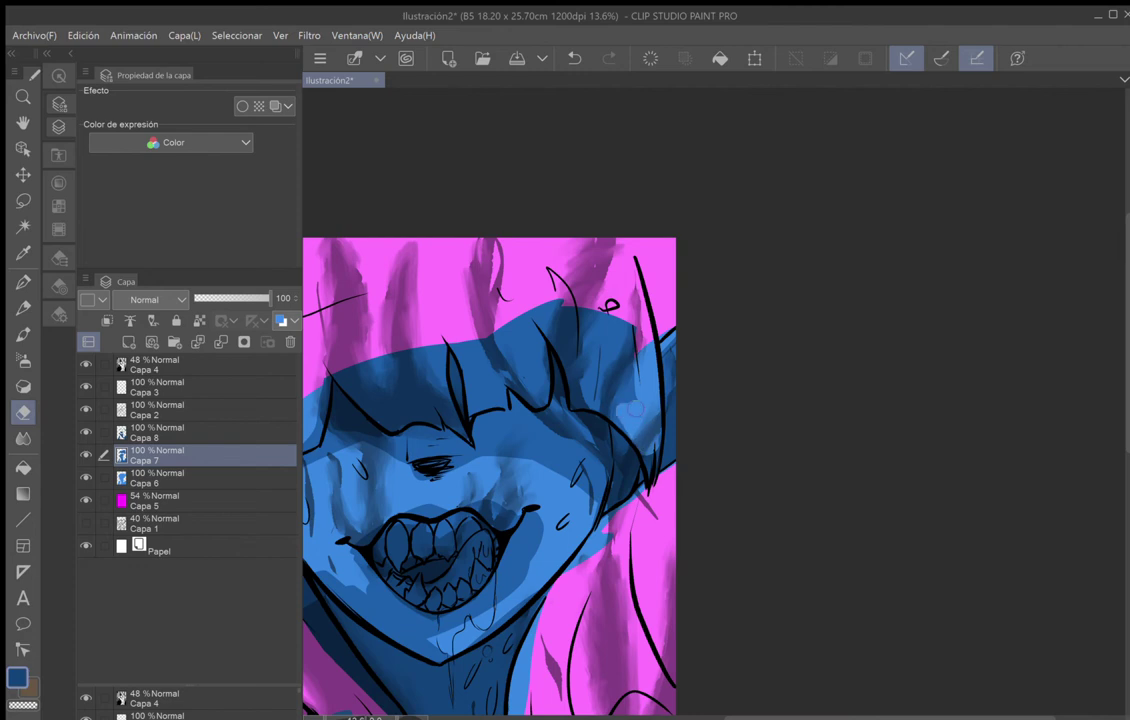
mouse_move(635, 376)
left_mouse_down()
mouse_move(614, 407)
mouse_move(590, 393)
mouse_move(565, 344)
mouse_move(586, 368)
mouse_move(605, 366)
mouse_move(623, 340)
mouse_move(626, 367)
mouse_move(563, 306)
mouse_move(541, 309)
mouse_move(539, 362)
mouse_move(546, 334)
left_mouse_up()
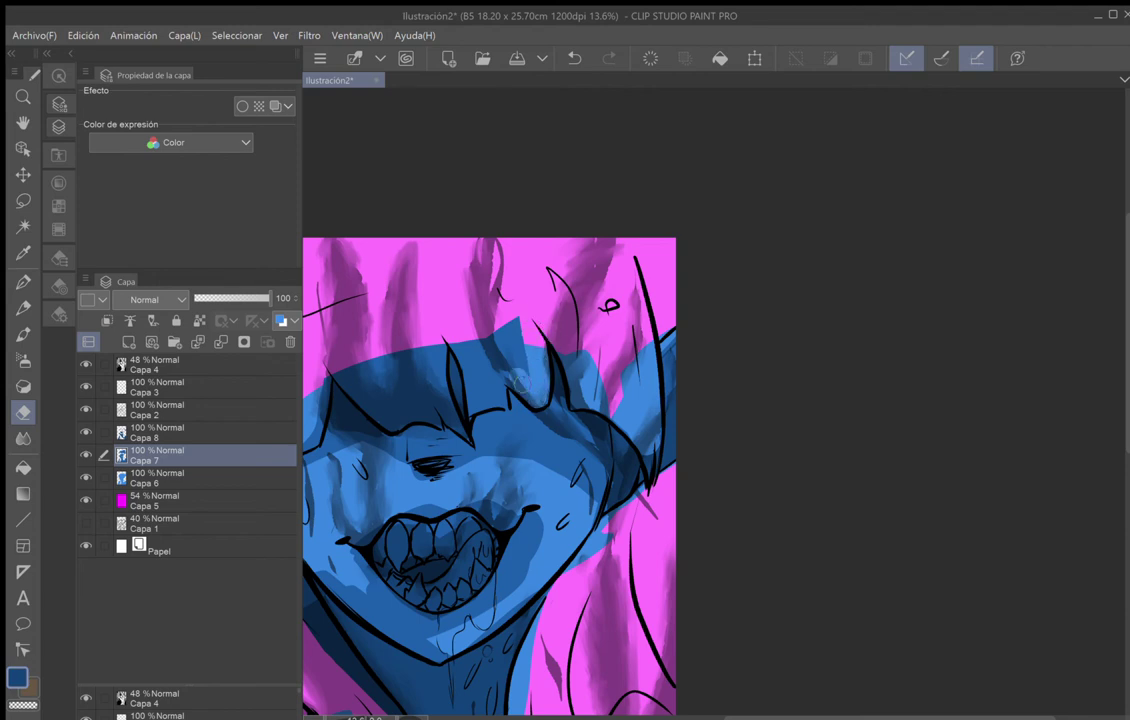
mouse_move(515, 368)
left_mouse_down()
mouse_move(498, 326)
mouse_move(489, 346)
mouse_move(526, 391)
mouse_move(480, 349)
mouse_move(477, 362)
left_mouse_up()
left_click_drag(415, 335, 400, 306)
mouse_move(472, 368)
left_mouse_down()
mouse_move(412, 342)
mouse_move(442, 348)
left_mouse_up()
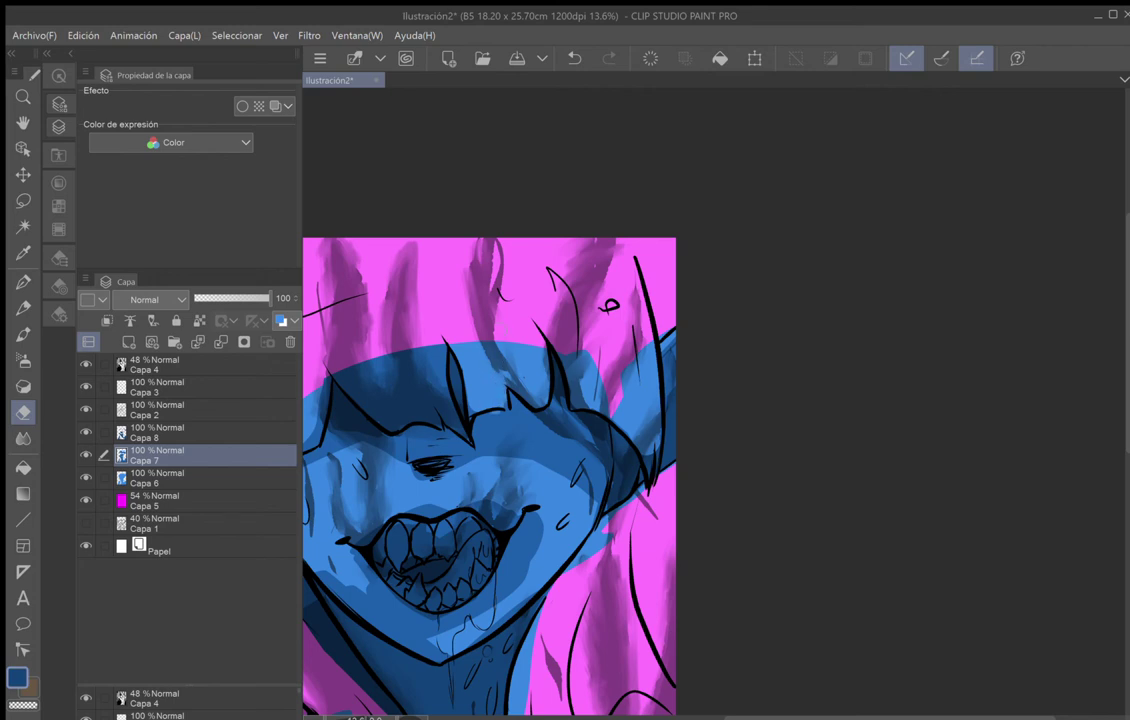
left_click(574, 58)
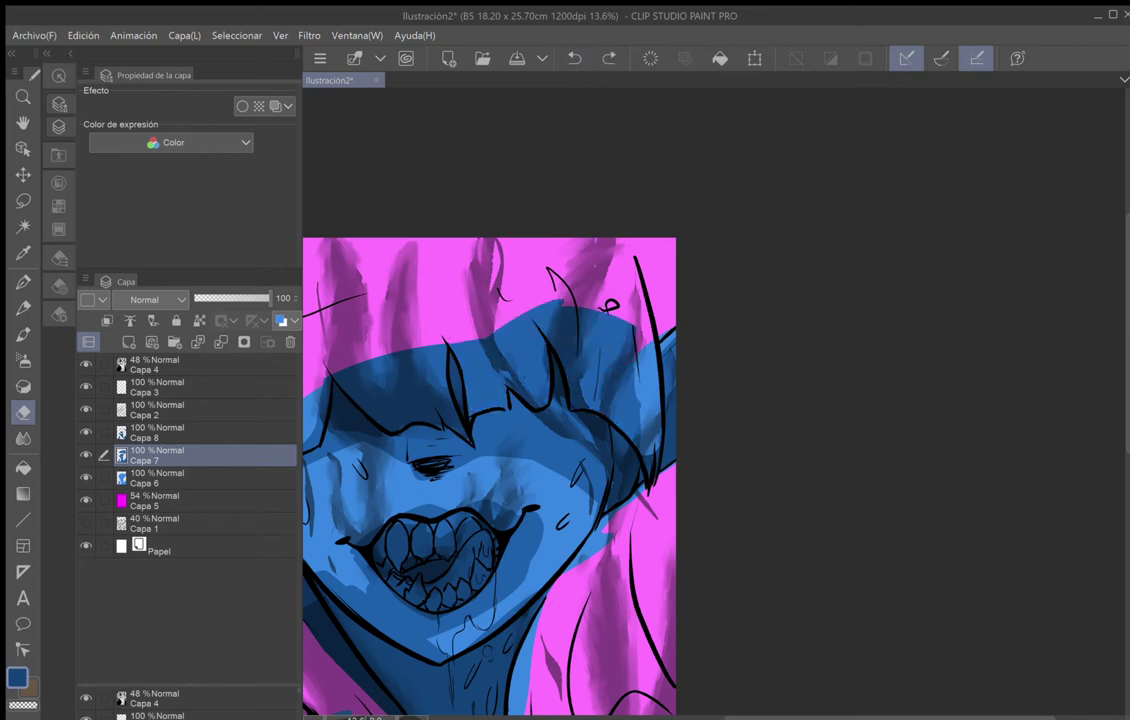
Erase the Capa 7 blue shading that covers the pink hair and the bangs above the forehead.
mouse_move(483, 404)
left_mouse_down()
mouse_move(495, 373)
mouse_move(485, 388)
mouse_move(469, 355)
mouse_move(488, 356)
mouse_move(491, 336)
mouse_move(497, 375)
mouse_move(525, 386)
mouse_move(496, 354)
mouse_move(537, 398)
mouse_move(538, 343)
mouse_move(541, 388)
mouse_move(538, 343)
mouse_move(541, 380)
mouse_move(521, 325)
mouse_move(556, 298)
mouse_move(541, 302)
mouse_move(536, 365)
mouse_move(556, 300)
mouse_move(591, 338)
left_mouse_up()
mouse_move(520, 312)
left_mouse_down()
mouse_move(546, 280)
mouse_move(556, 338)
mouse_move(558, 288)
mouse_move(572, 386)
left_mouse_up()
mouse_move(644, 429)
left_mouse_down()
mouse_move(635, 435)
mouse_move(612, 400)
mouse_move(561, 392)
mouse_move(566, 355)
mouse_move(575, 388)
mouse_move(594, 362)
mouse_move(614, 387)
mouse_move(784, 402)
mouse_move(753, 395)
left_mouse_up()
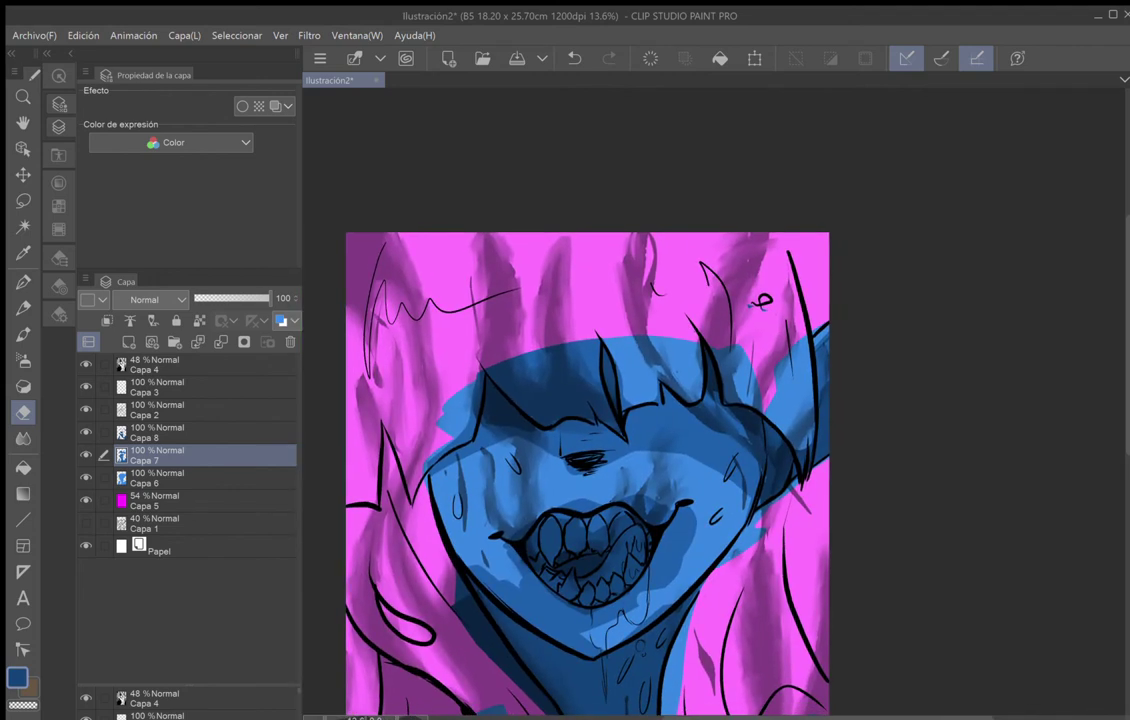
left_click_drag(425, 471, 469, 416)
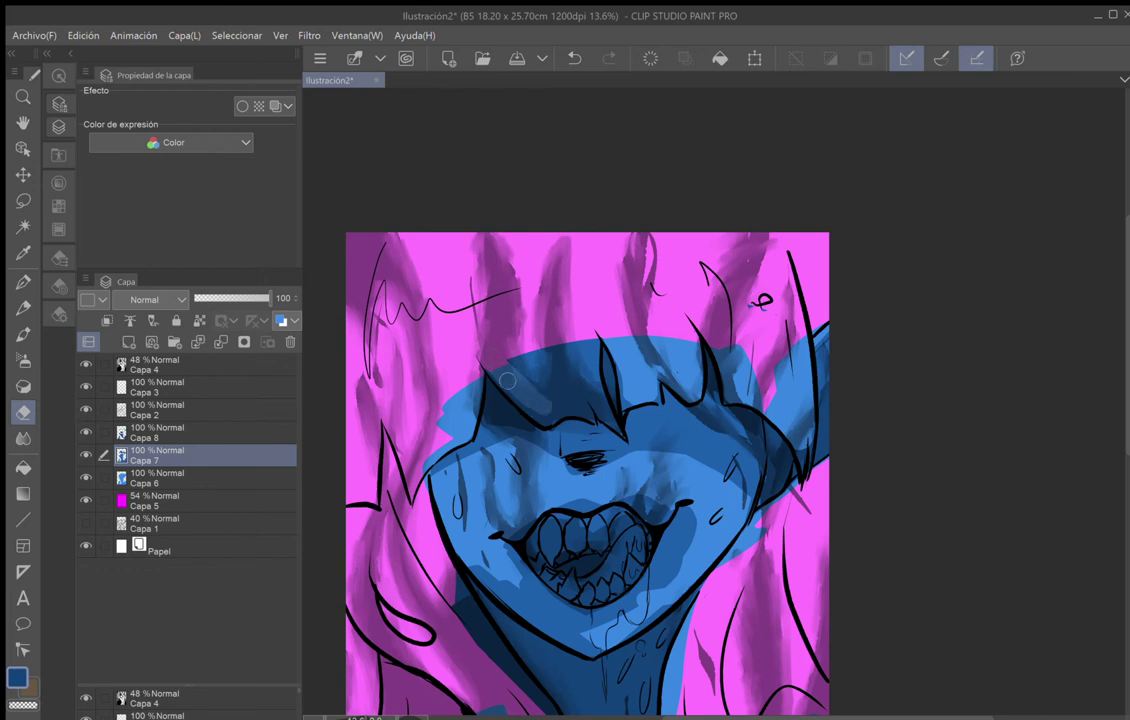
mouse_move(540, 370)
left_mouse_down()
mouse_move(561, 383)
mouse_move(587, 361)
left_mouse_up()
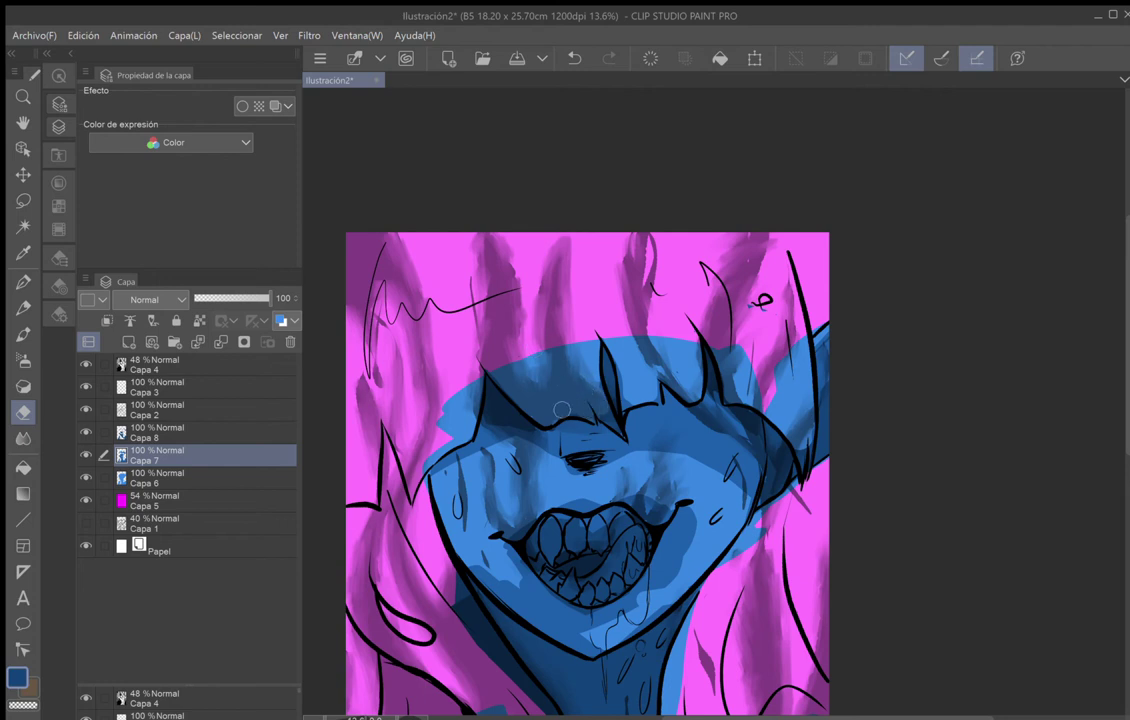
Set the eraser size to 50 and touch up the shading on the face below the bangs.
left_click(59, 286)
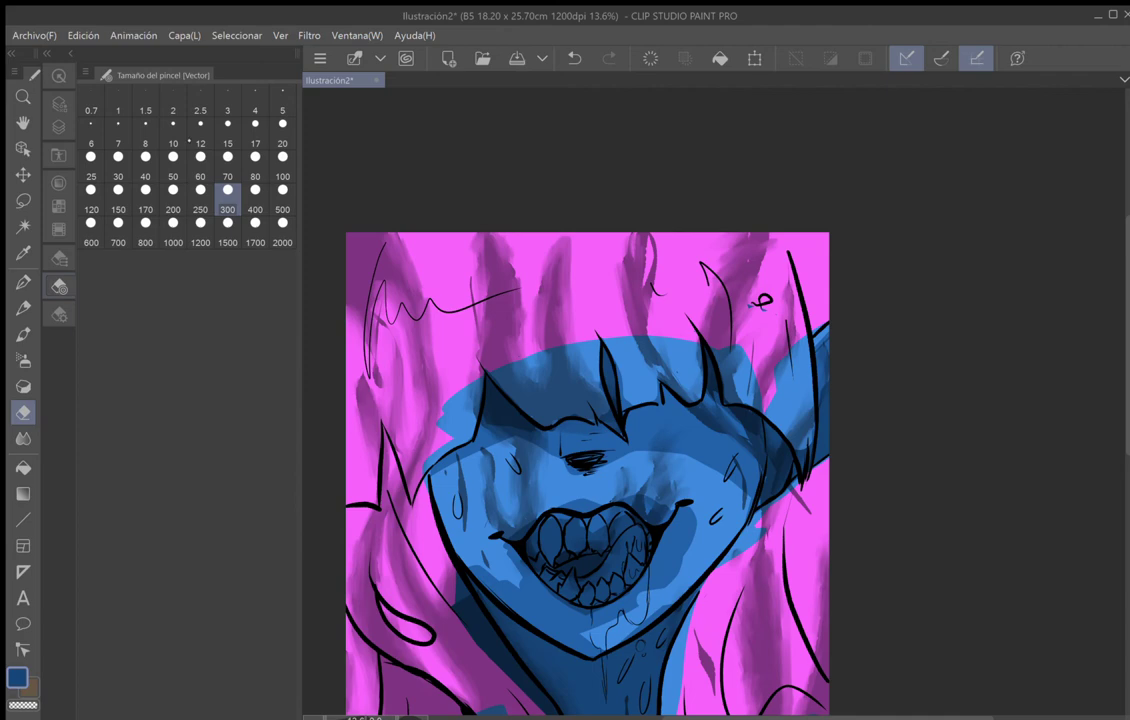
left_click(173, 156)
left_click_drag(649, 455, 640, 472)
scroll(640, 472, "up", 1)
scroll(639, 463, "up", 3)
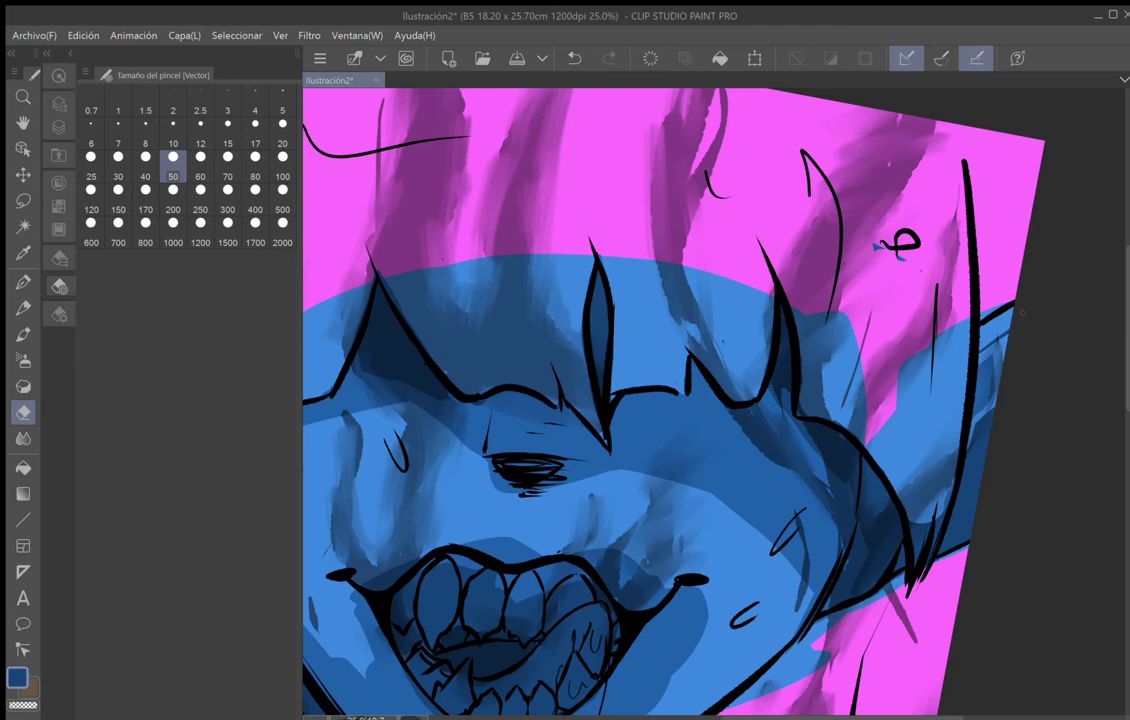
scroll(1021, 312, "down", 3)
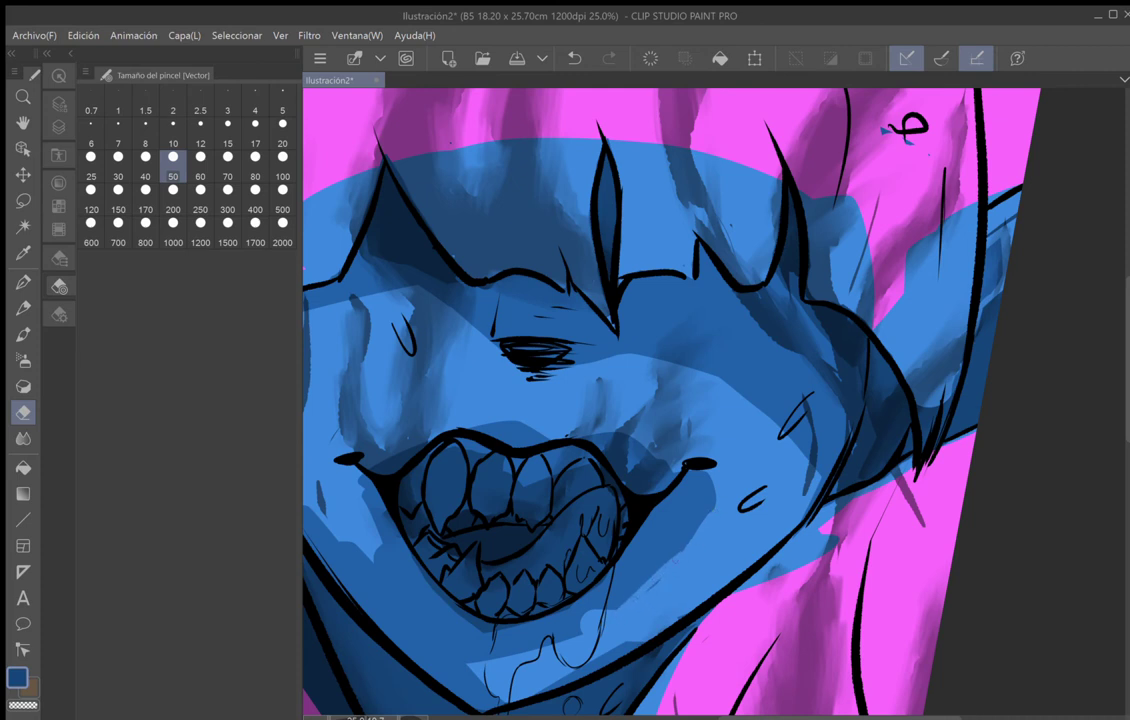
Set the eraser size to 80 and erase the darker shading from the right cheek and the chin around the drool.
left_click(255, 172)
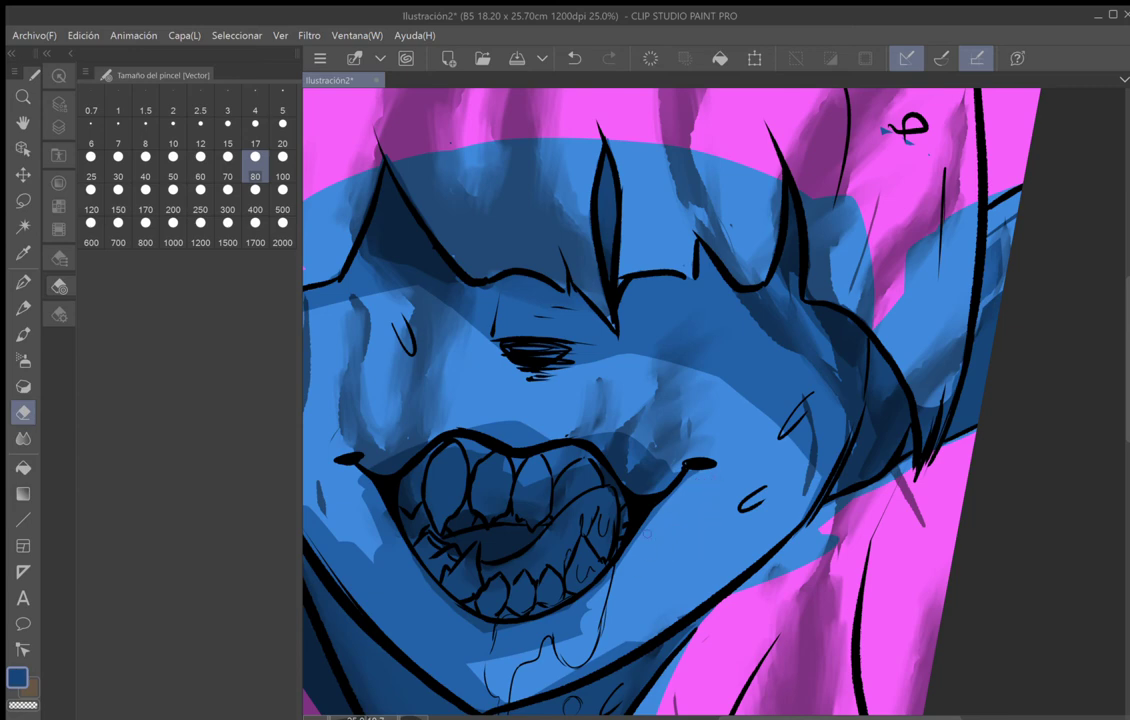
scroll(660, 400, "down", 5)
left_click_drag(712, 281, 673, 231)
left_click_drag(706, 423, 662, 510)
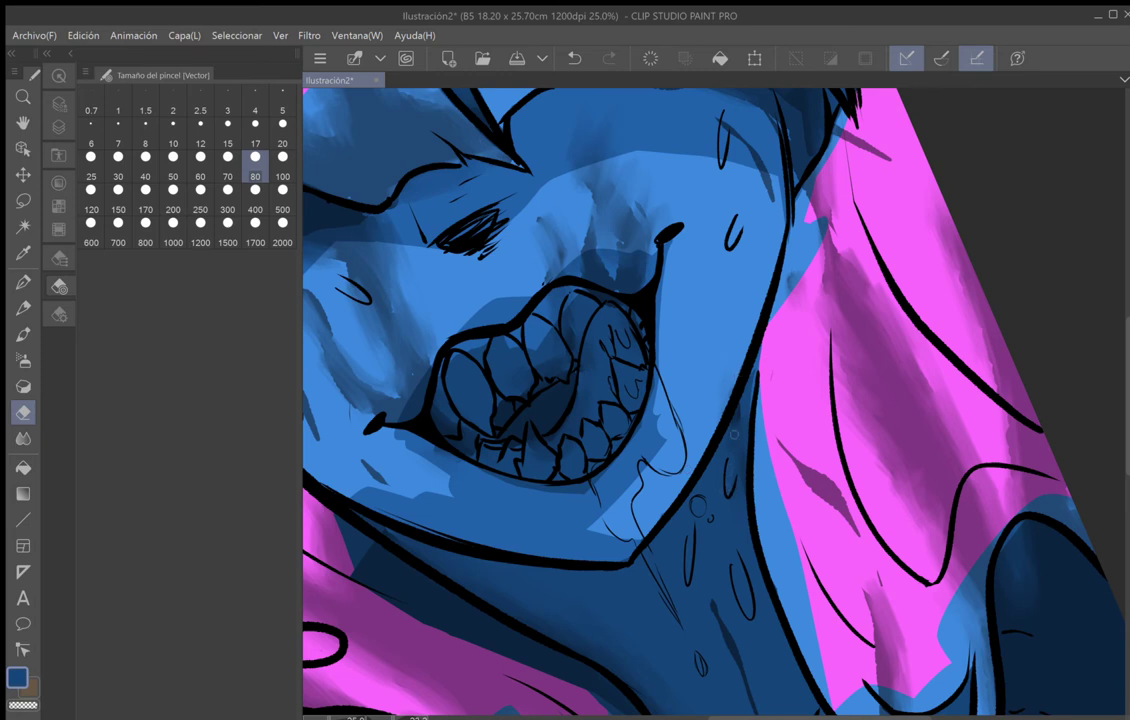
mouse_move(674, 436)
left_mouse_down()
mouse_move(634, 486)
mouse_move(638, 474)
left_mouse_up()
mouse_move(657, 414)
left_mouse_down()
mouse_move(631, 468)
mouse_move(660, 362)
left_mouse_up()
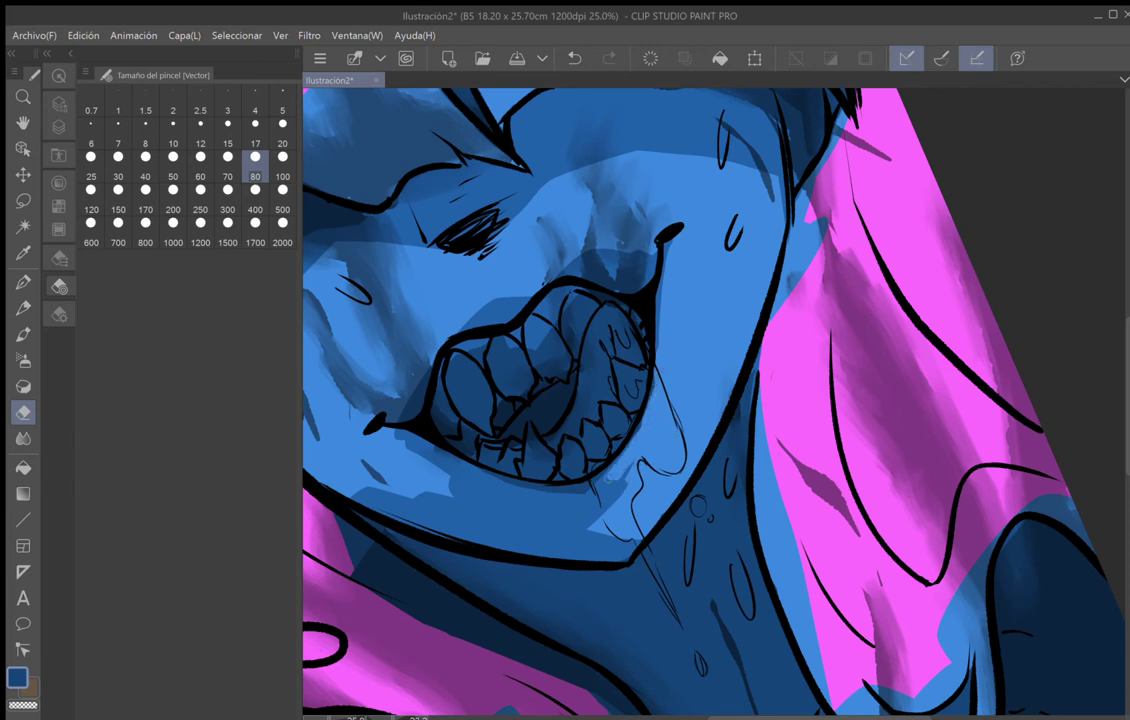
mouse_move(601, 491)
left_mouse_down()
mouse_move(627, 467)
mouse_move(589, 505)
left_mouse_up()
mouse_move(594, 515)
left_mouse_down()
mouse_move(613, 489)
mouse_move(557, 511)
mouse_move(589, 524)
mouse_move(598, 510)
left_mouse_up()
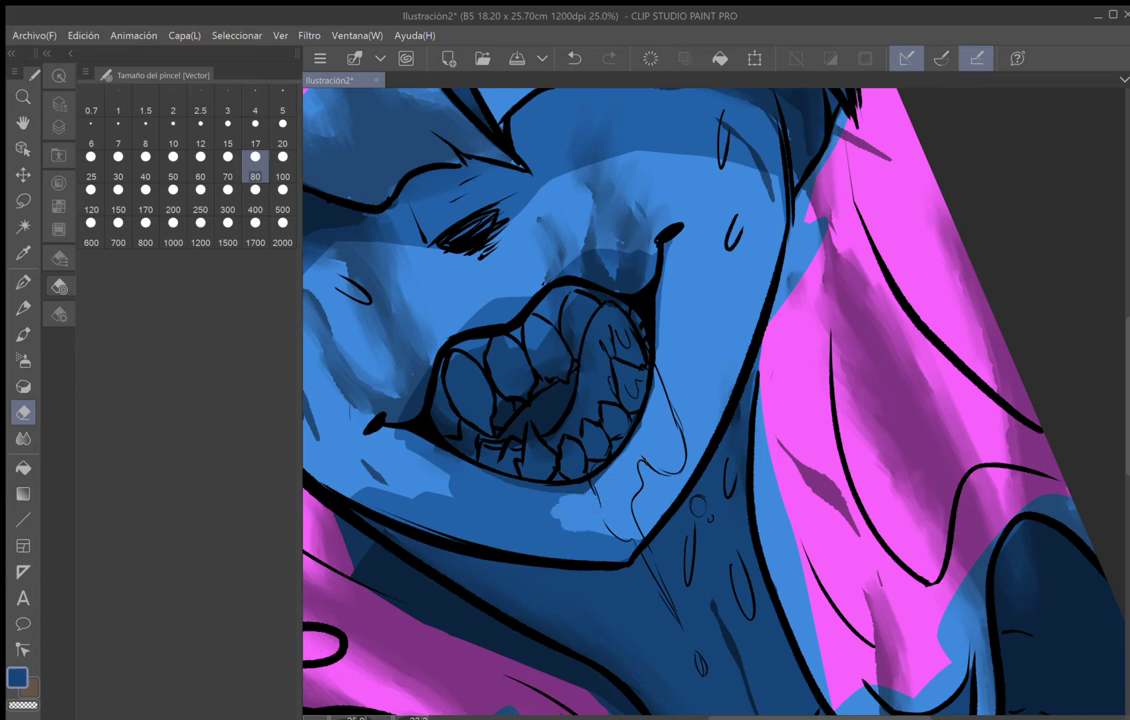
Erase the remaining darker shading along the chin and left jaw beside the mouth.
key("shift+space")
left_click_drag(472, 424, 480, 429)
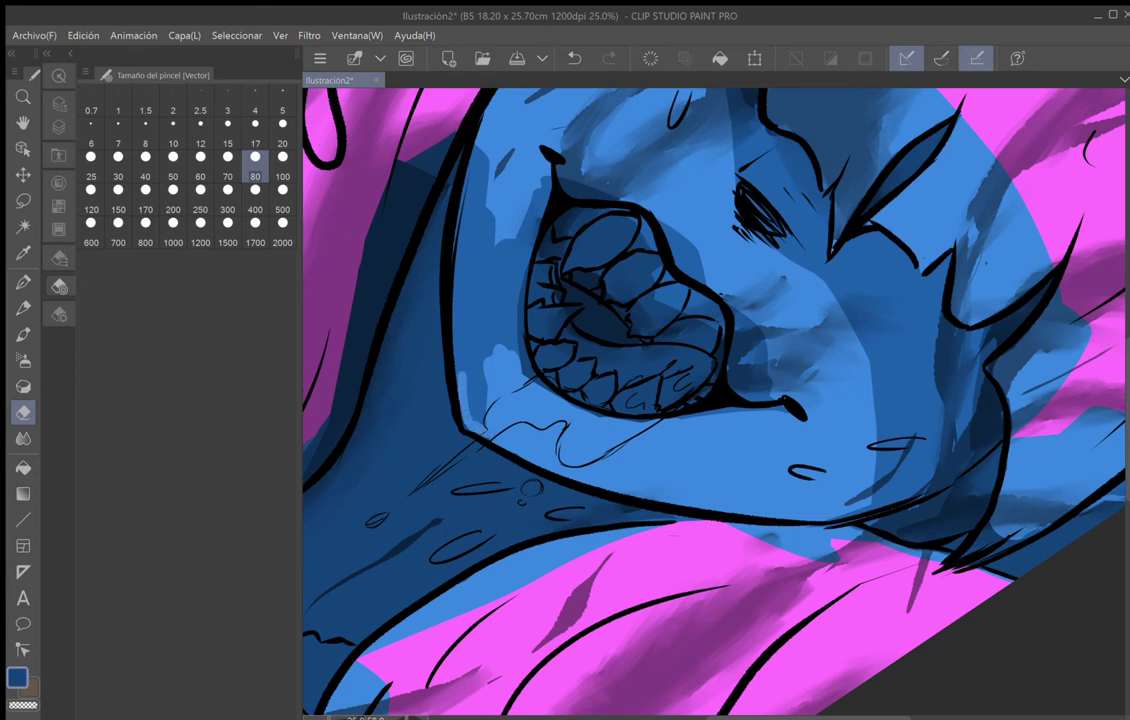
mouse_move(474, 375)
left_mouse_down()
mouse_move(467, 331)
mouse_move(465, 371)
mouse_move(451, 311)
mouse_move(460, 362)
left_mouse_up()
mouse_move(464, 260)
left_mouse_down()
mouse_move(477, 160)
mouse_move(468, 280)
mouse_move(481, 196)
left_mouse_up()
mouse_move(422, 278)
left_mouse_down()
mouse_move(428, 200)
mouse_move(438, 305)
mouse_move(440, 230)
mouse_move(452, 295)
mouse_move(470, 170)
left_mouse_up()
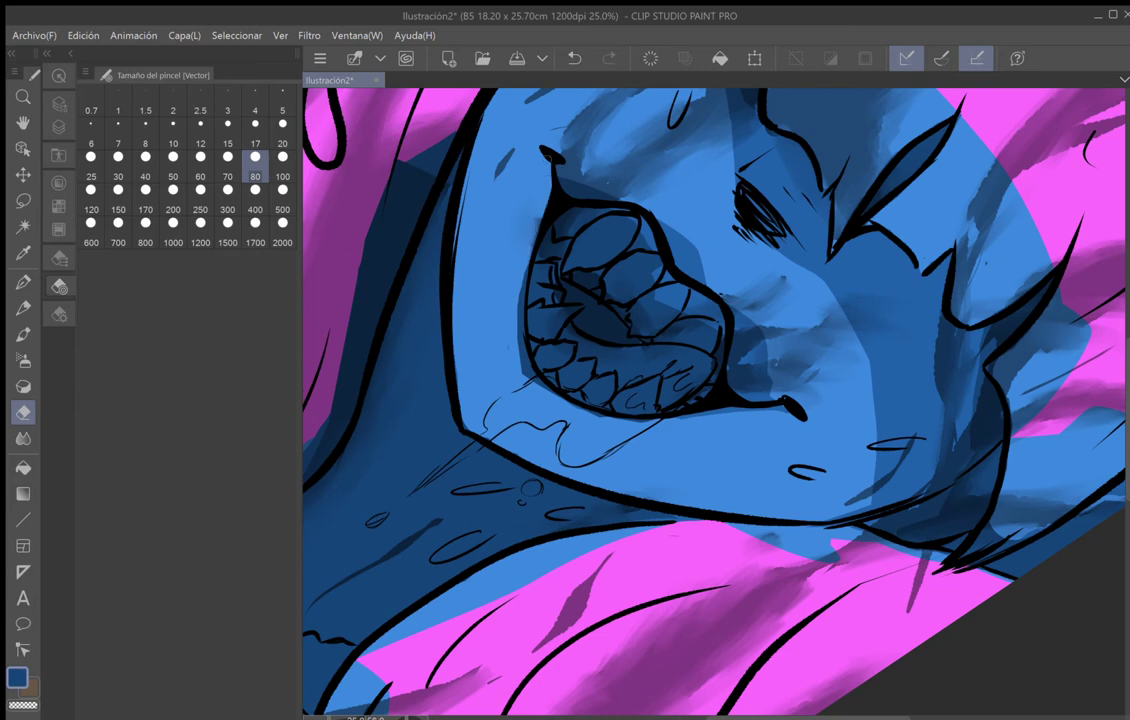
On layer Capa 8, erase light highlights along the tongue and in the saliva drips inside the mouth.
key("minus")
key("minus")
key("minus")
key("minus")
key("minus")
key("minus")
key("minus")
key("minus")
key("minus")
key("minus")
key("minus")
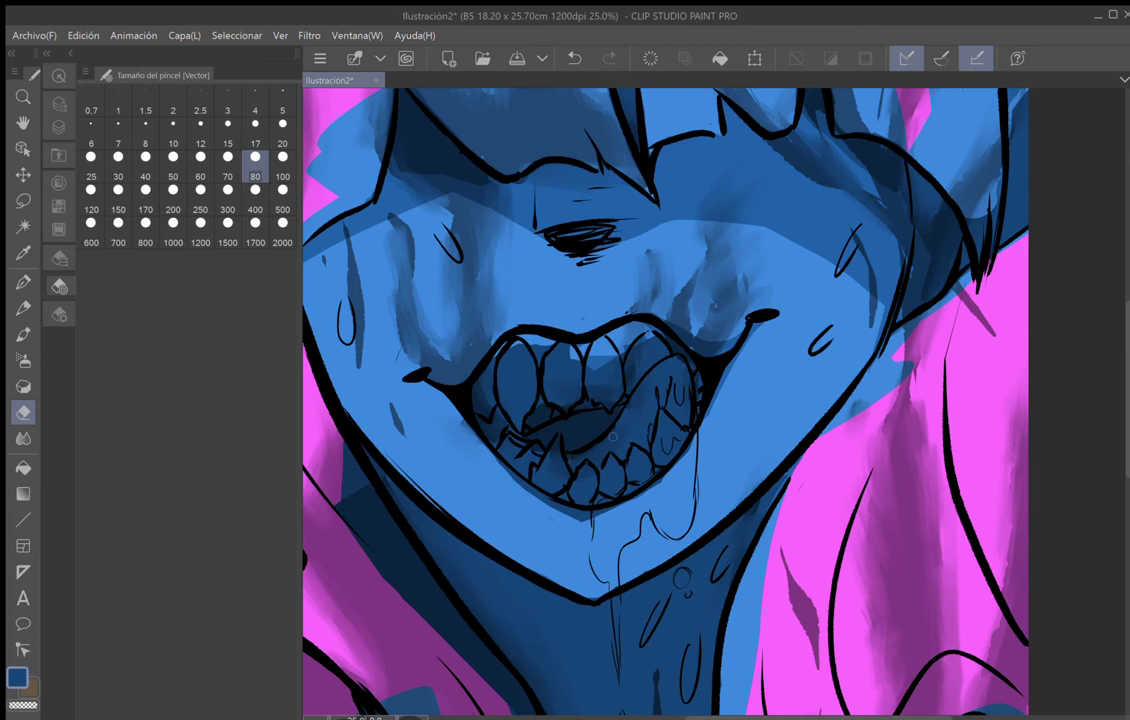
left_click(62, 207)
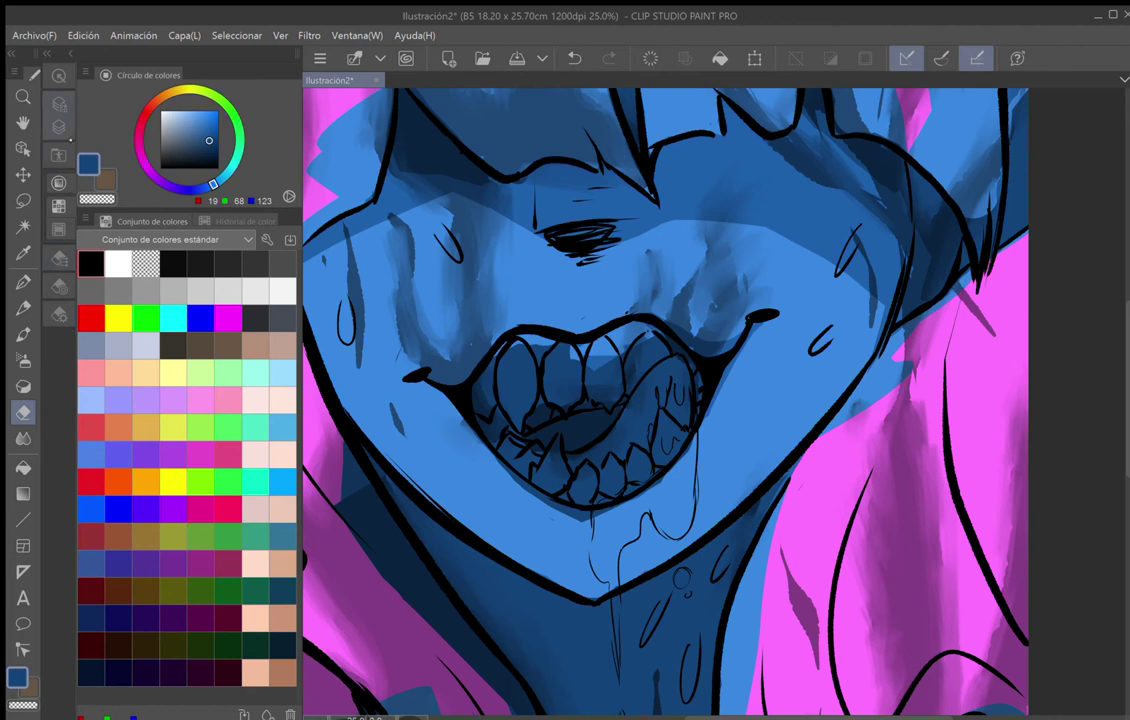
left_click(59, 103)
left_click(200, 433)
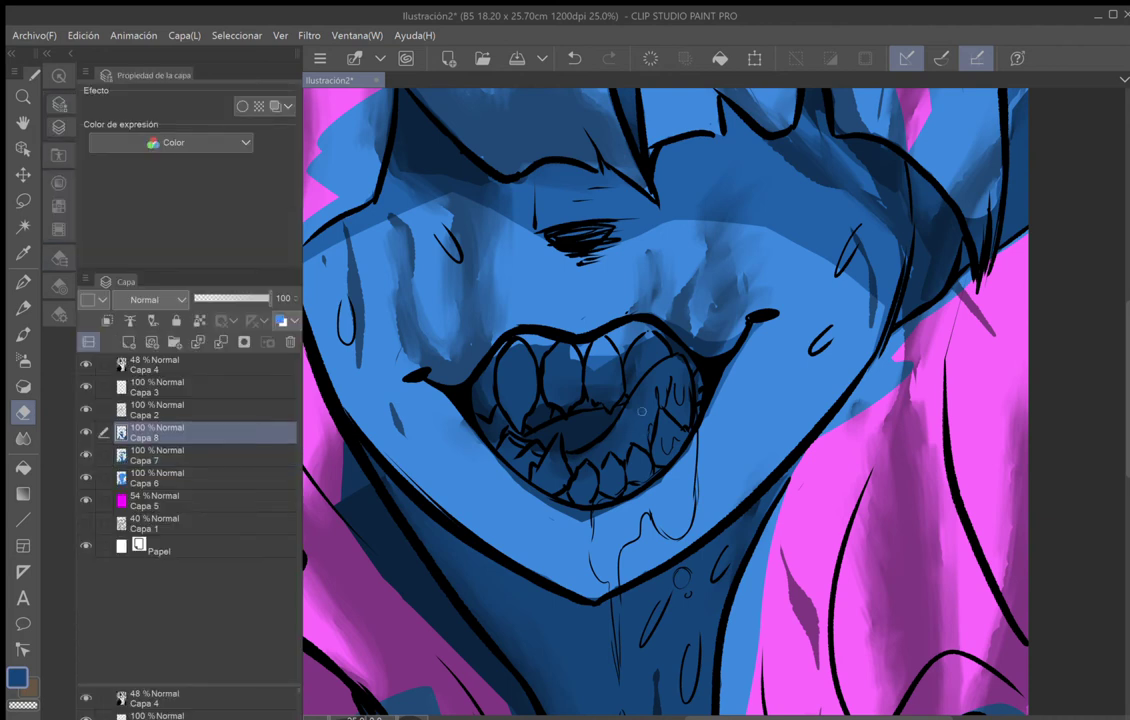
mouse_move(611, 436)
left_mouse_down()
mouse_move(657, 367)
mouse_move(651, 381)
mouse_move(675, 364)
left_mouse_up()
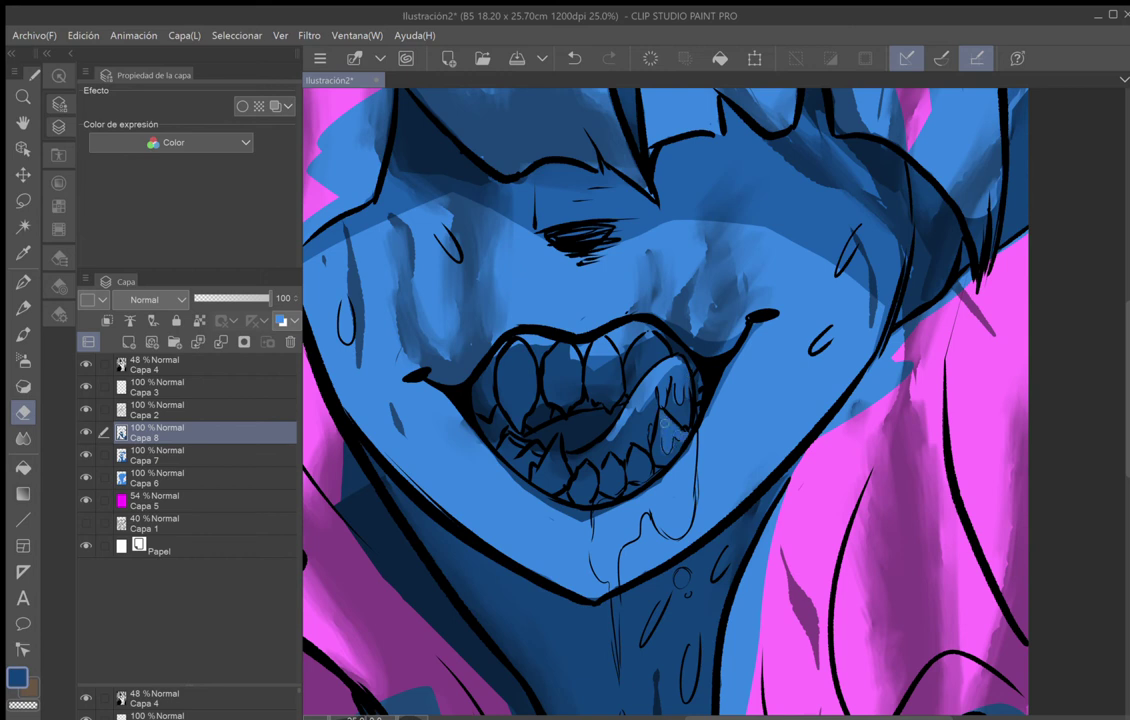
left_click_drag(656, 439, 650, 456)
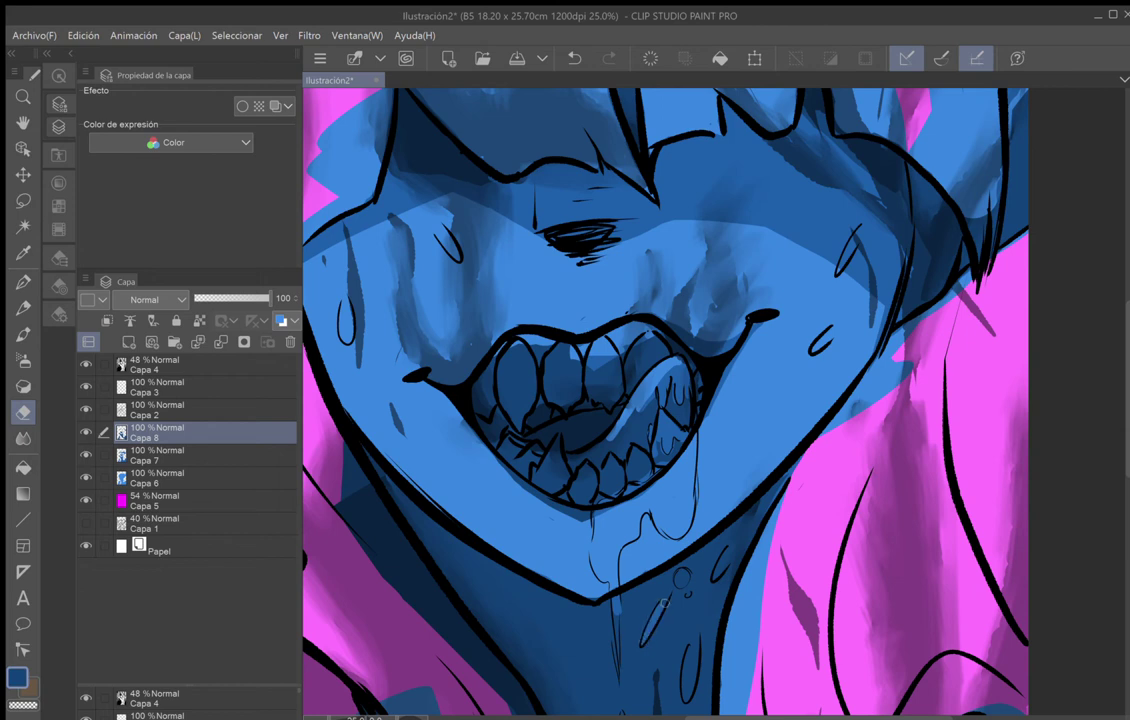
Erase highlights inside the sweat drops on the neck, reducing the eraser size to 30 for the finer drips.
mouse_move(719, 577)
left_mouse_down()
mouse_move(726, 535)
mouse_move(677, 570)
left_mouse_up()
left_click(687, 594)
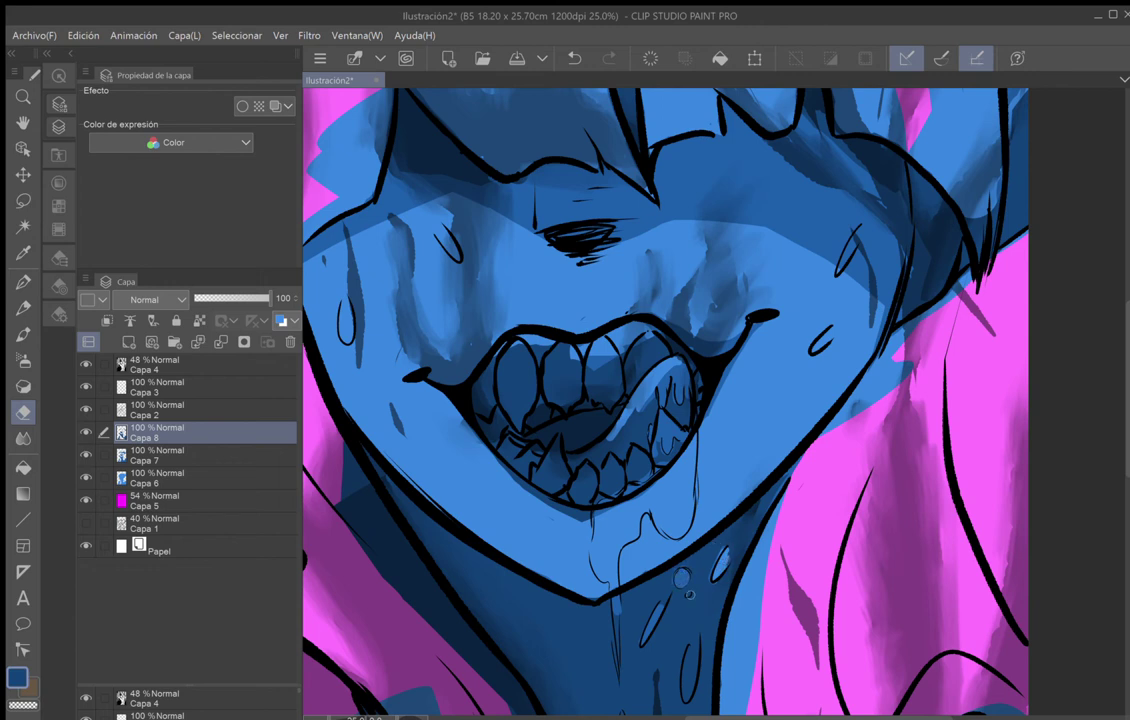
left_click_drag(686, 563, 627, 328)
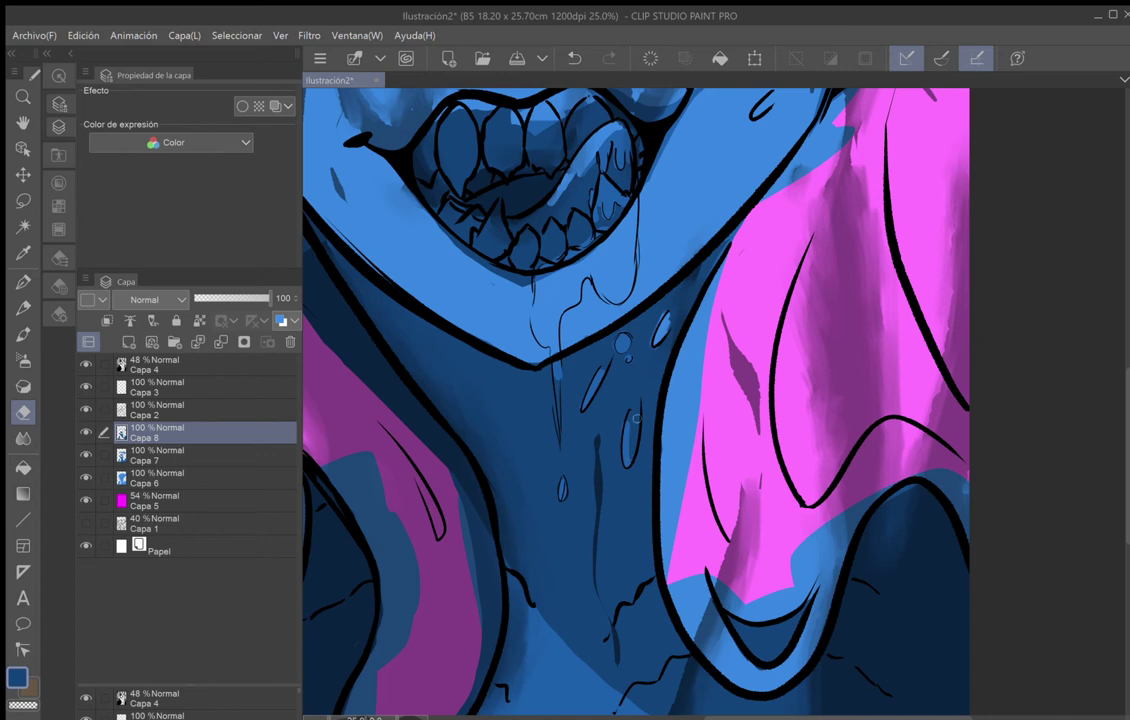
left_click(636, 420)
mouse_move(632, 446)
left_mouse_down()
mouse_move(639, 383)
mouse_move(629, 425)
left_mouse_up()
left_click(59, 285)
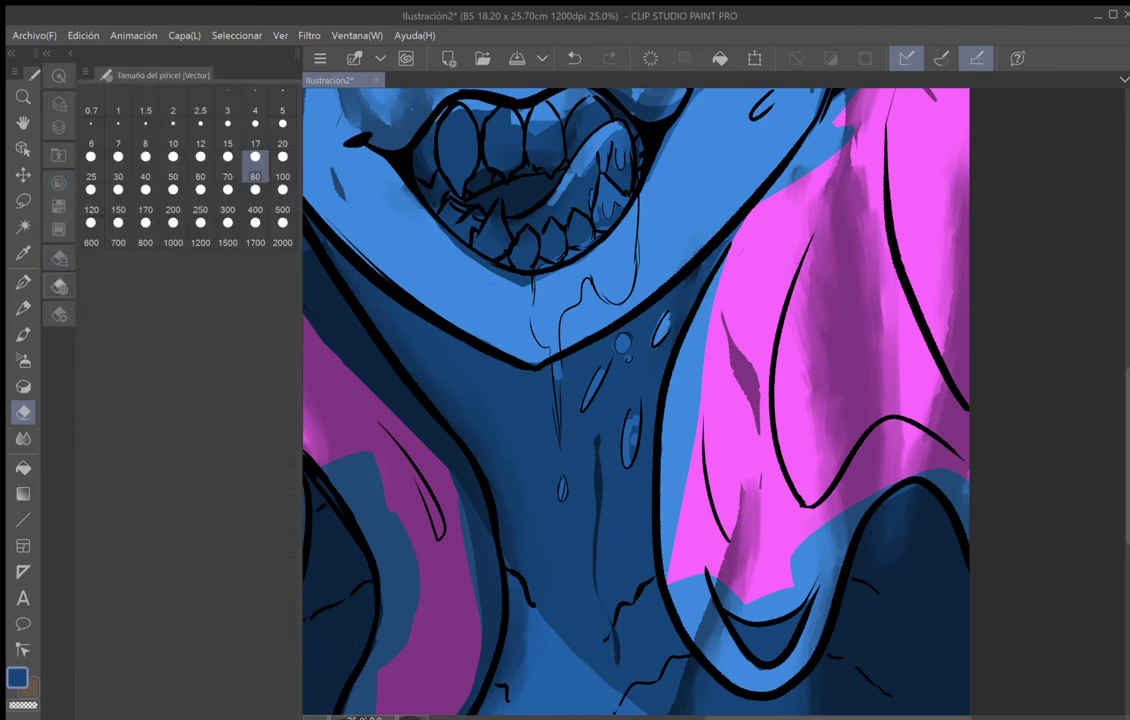
left_click(118, 160)
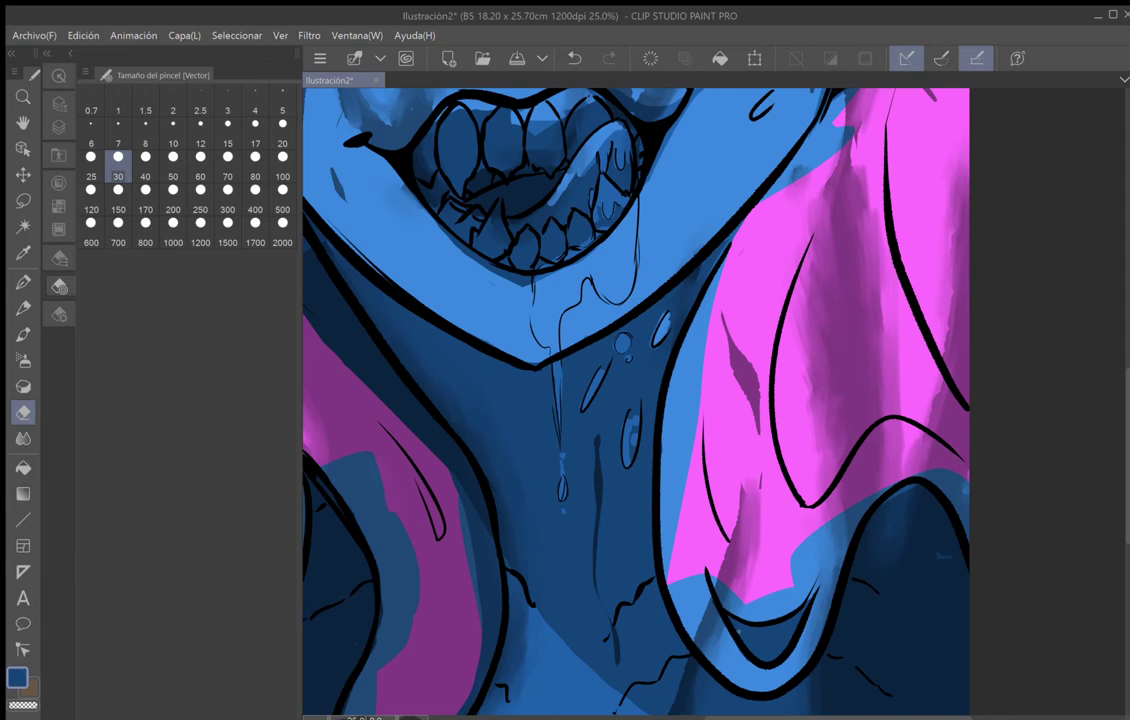
Lighten the large upper-left fang by erasing its shading with short strokes.
left_click_drag(640, 480, 599, 232)
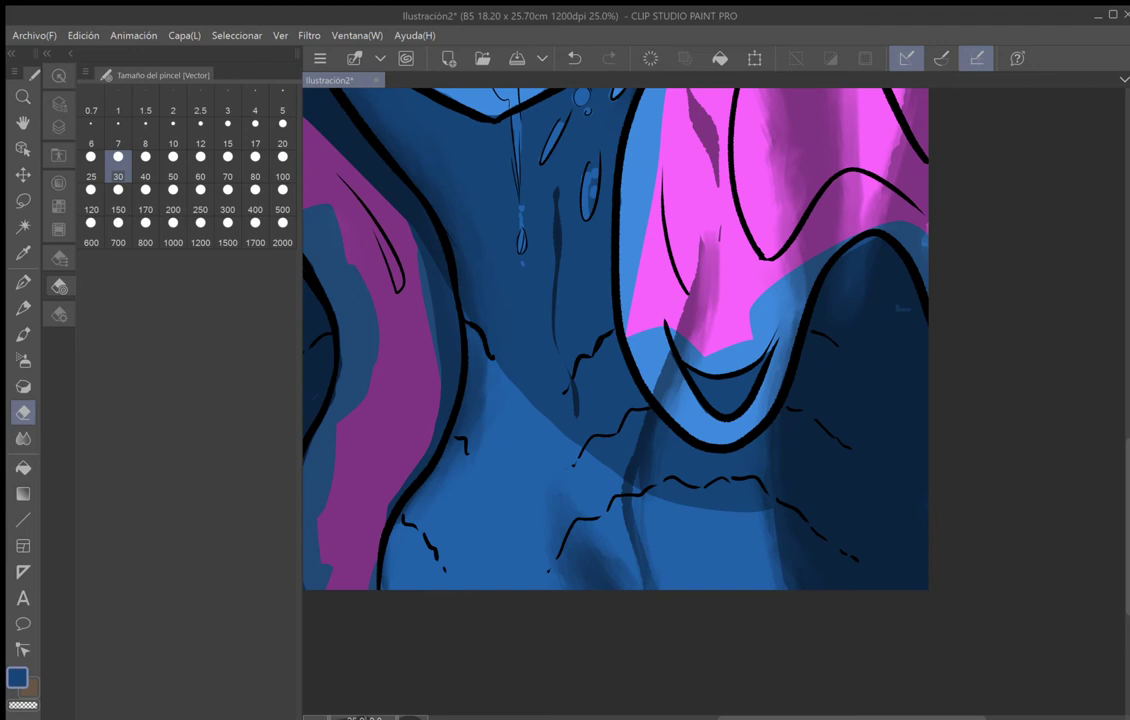
left_click_drag(620, 230, 668, 637)
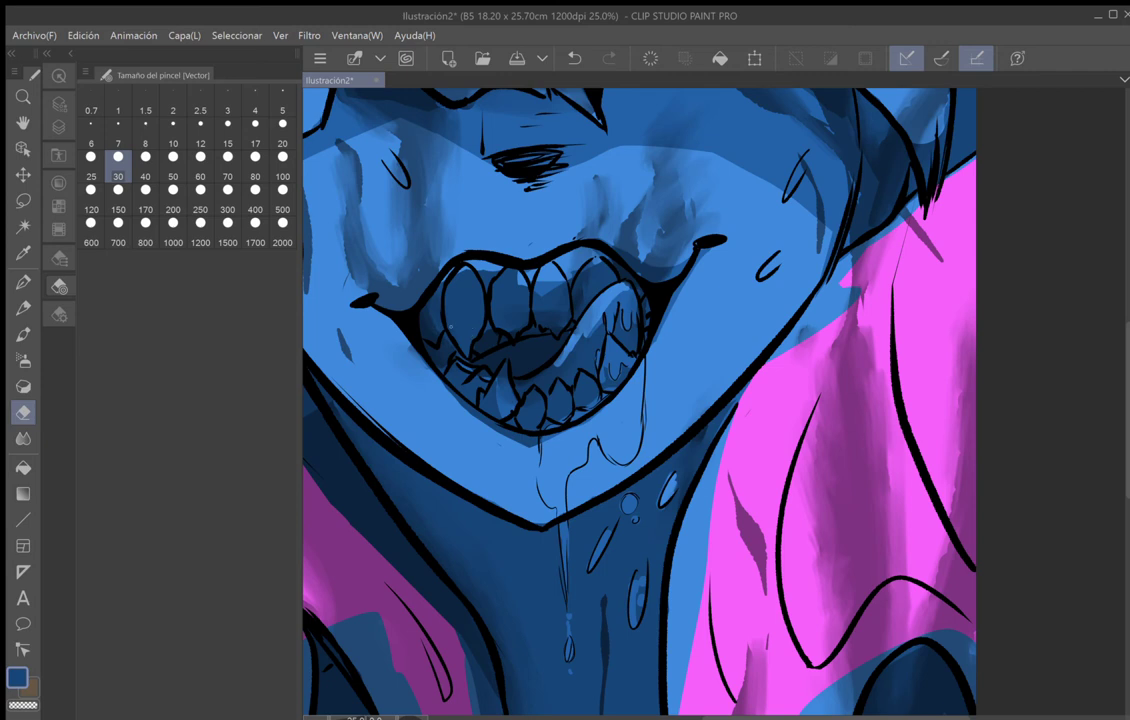
left_click_drag(449, 314, 459, 341)
left_click_drag(453, 305, 456, 283)
mouse_move(464, 348)
left_mouse_down()
mouse_move(466, 285)
mouse_move(481, 325)
left_mouse_up()
left_click_drag(420, 276, 424, 290)
left_click_drag(419, 285, 475, 338)
mouse_move(417, 265)
left_mouse_down()
mouse_move(420, 299)
mouse_move(470, 338)
left_mouse_up()
left_click_drag(412, 299, 417, 311)
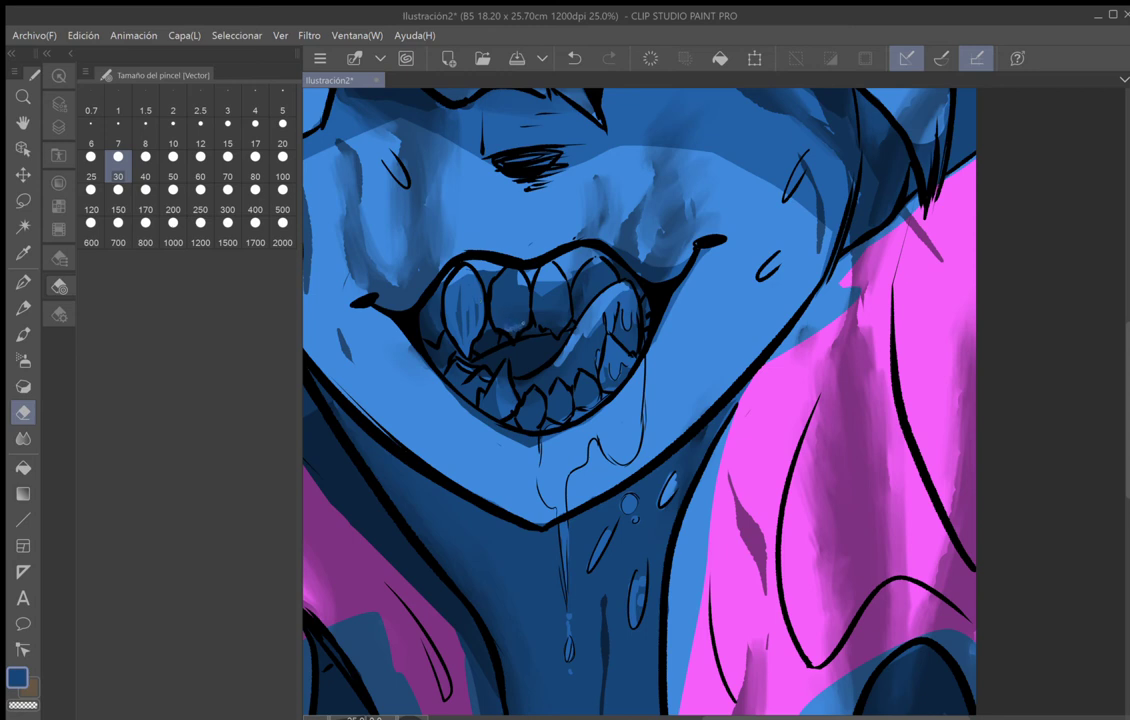
Erase highlights into the second and third upper teeth from the left.
mouse_move(520, 327)
left_mouse_down()
mouse_move(513, 292)
mouse_move(457, 268)
left_mouse_up()
mouse_move(508, 325)
left_mouse_down()
mouse_move(495, 281)
mouse_move(513, 270)
mouse_move(526, 312)
mouse_move(522, 291)
left_mouse_up()
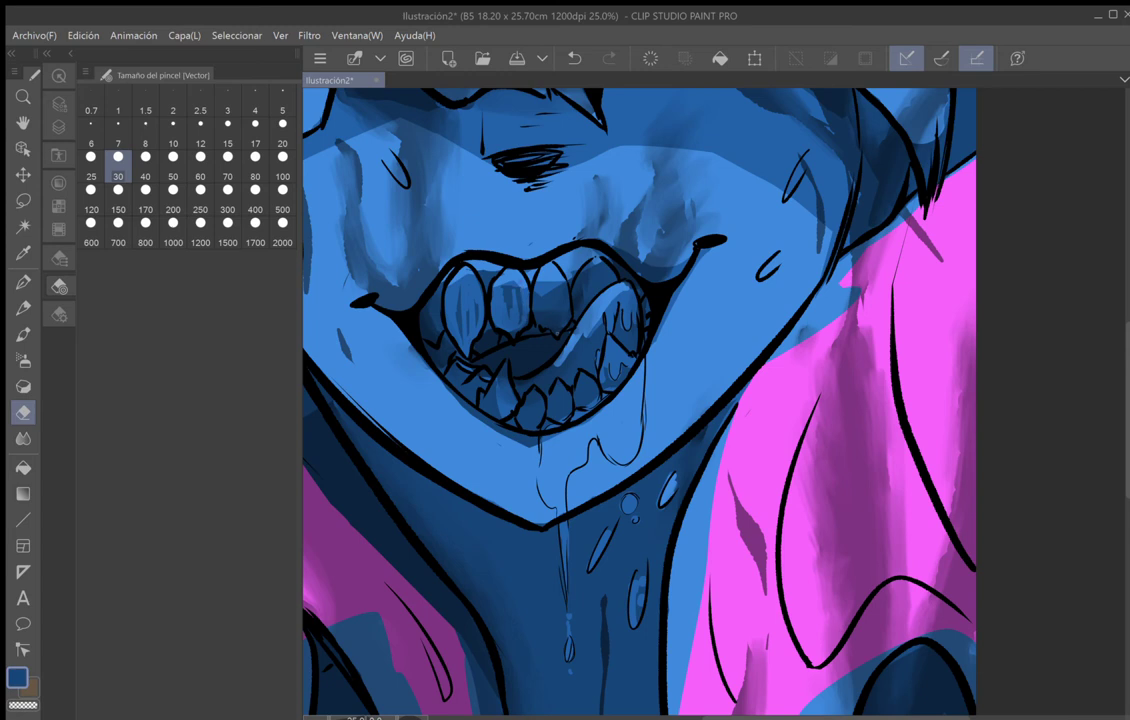
left_click_drag(474, 283, 478, 289)
left_click_drag(553, 324, 565, 317)
left_click_drag(552, 323, 552, 304)
mouse_move(557, 318)
left_mouse_down()
mouse_move(556, 292)
mouse_move(558, 304)
left_mouse_up()
left_click_drag(561, 310, 561, 296)
left_click_drag(498, 268, 499, 279)
left_click_drag(498, 252, 503, 283)
left_click_drag(499, 250, 489, 272)
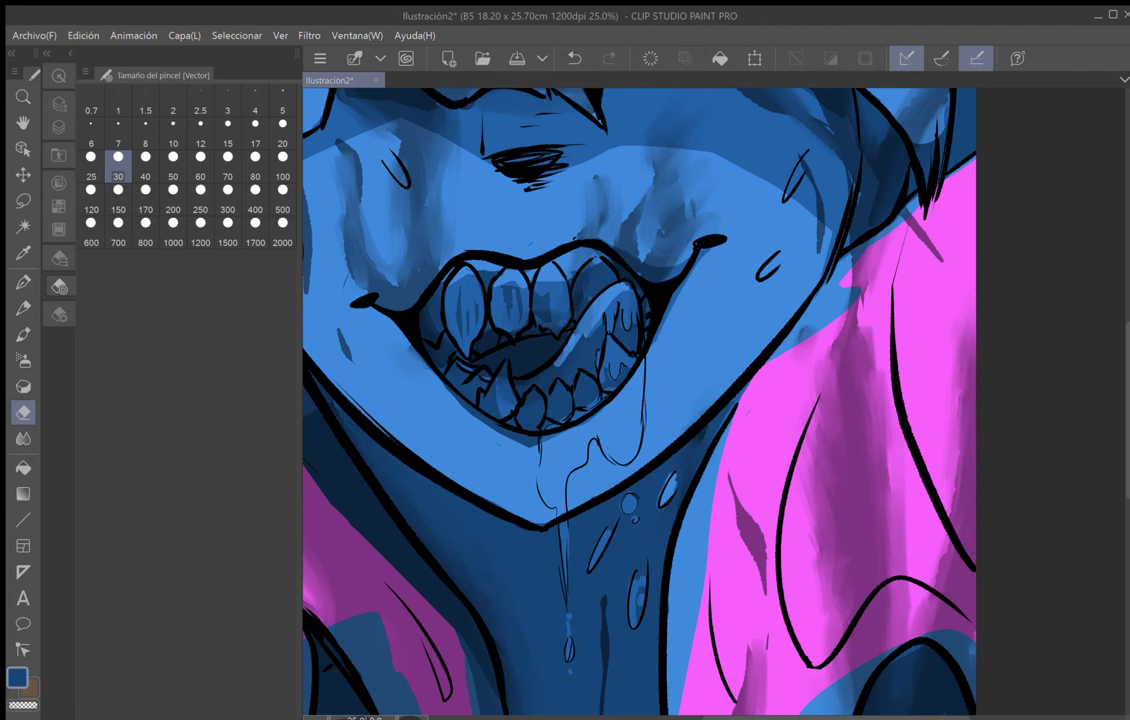
Erase highlights into the rightmost upper tooth and along the lower edge of the tongue.
mouse_move(518, 258)
left_mouse_down()
mouse_move(518, 270)
mouse_move(521, 256)
left_mouse_up()
left_click_drag(588, 272, 593, 297)
left_click_drag(521, 256, 525, 263)
left_click_drag(528, 252, 597, 281)
left_click_drag(532, 239, 527, 248)
left_click_drag(592, 263, 599, 286)
left_click_drag(599, 261, 607, 288)
left_click_drag(556, 363, 517, 382)
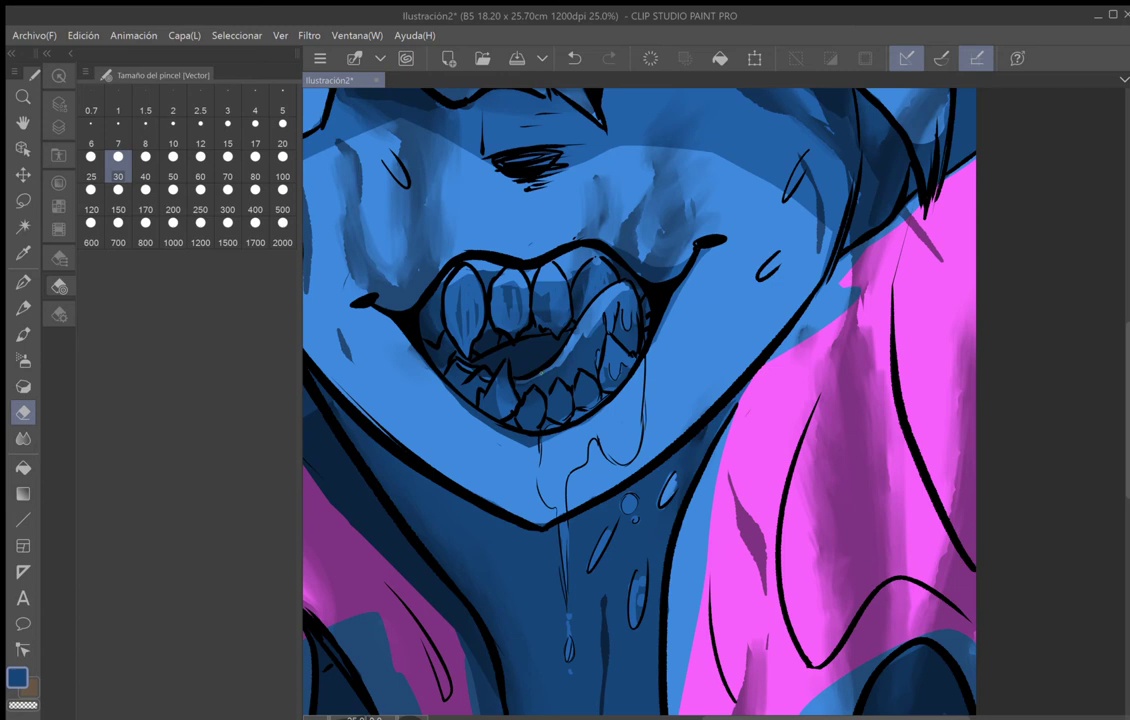
Erase small highlights into the lower front teeth and along the underside of the tongue.
mouse_move(570, 351)
left_mouse_down()
mouse_move(524, 381)
mouse_move(579, 341)
left_mouse_up()
left_click_drag(529, 398, 536, 400)
mouse_move(487, 345)
left_mouse_down()
mouse_move(494, 364)
mouse_move(519, 335)
mouse_move(520, 356)
mouse_move(524, 346)
left_mouse_up()
left_click_drag(590, 384, 592, 391)
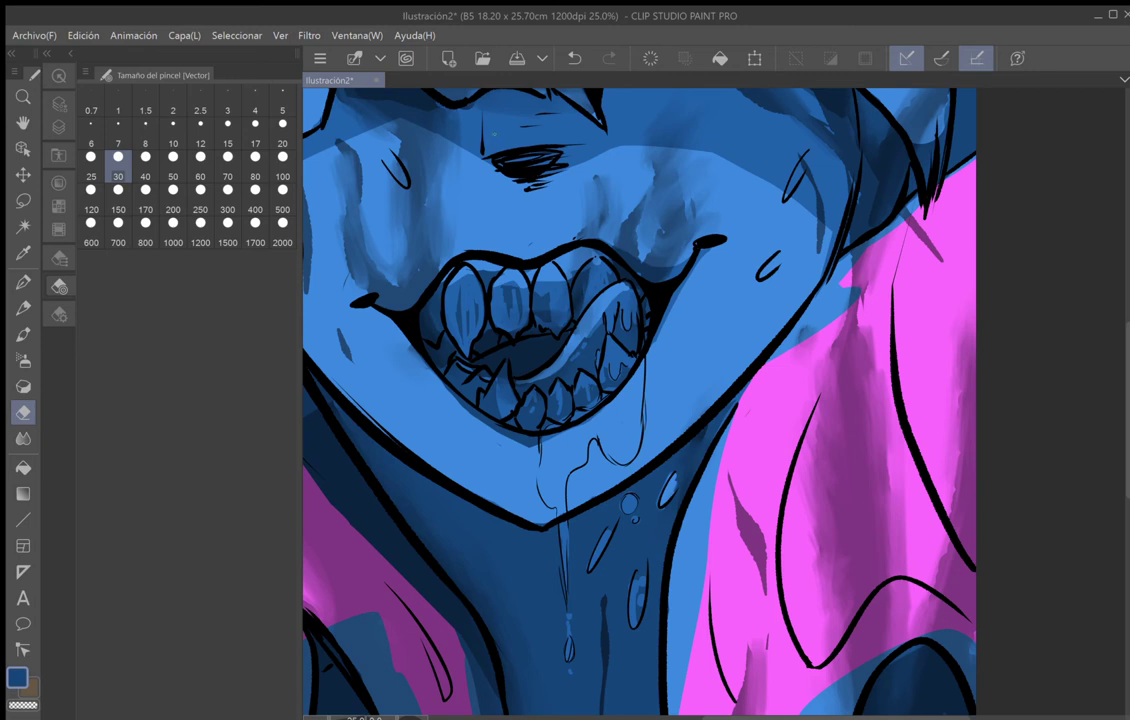
On layer Capa 7, erase brighter highlights into the three large upper teeth.
left_click(59, 184)
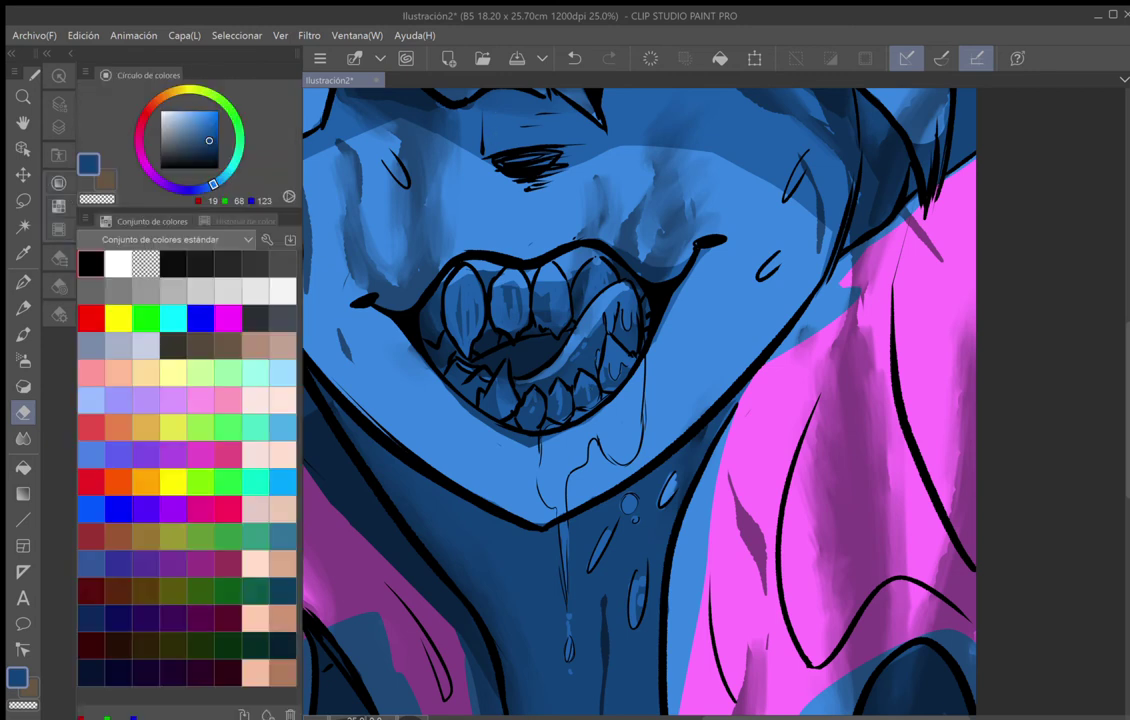
left_click(59, 127)
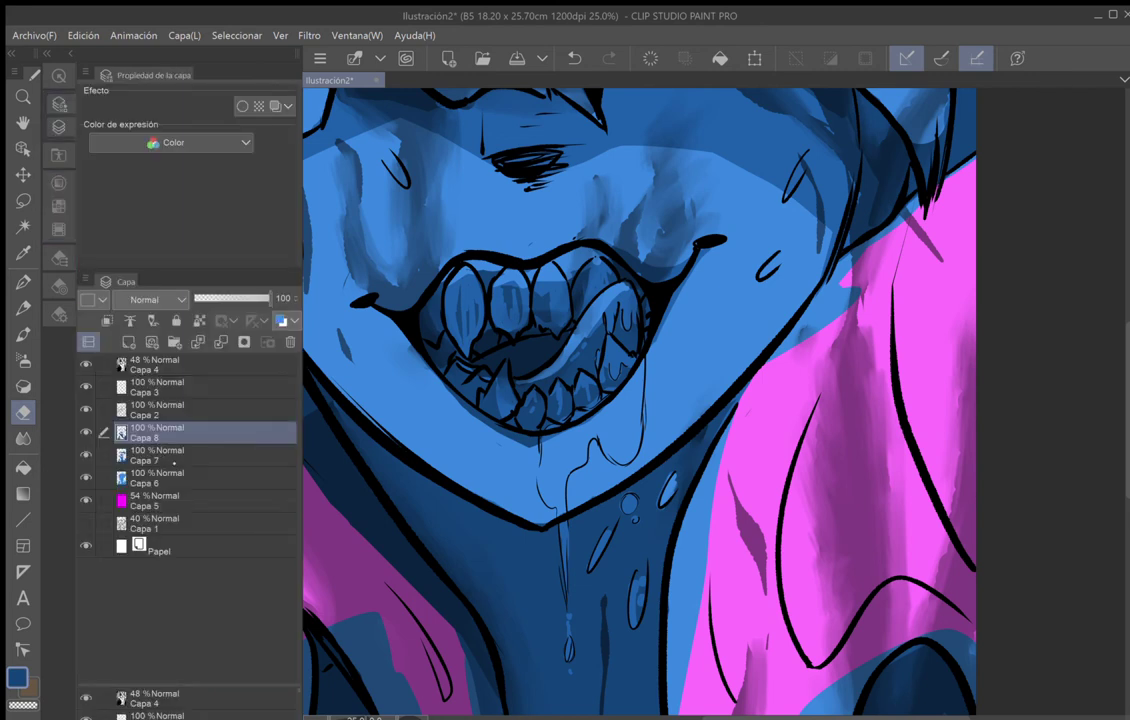
left_click(195, 455)
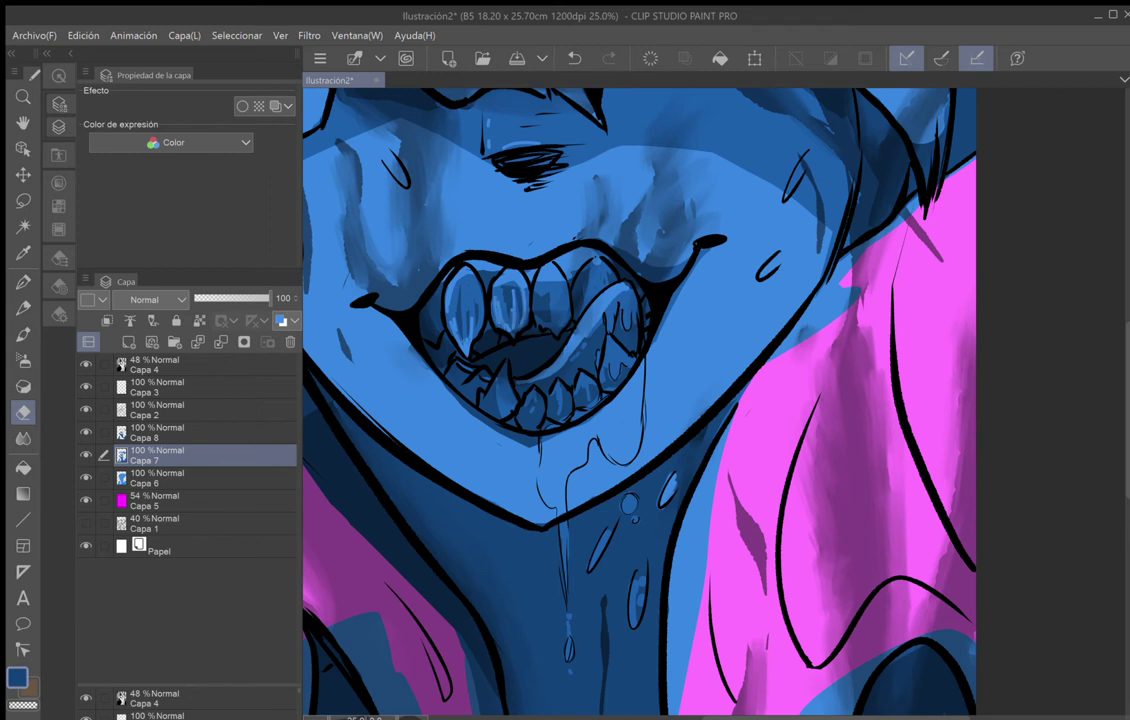
mouse_move(551, 293)
left_mouse_down()
mouse_move(550, 331)
mouse_move(560, 329)
left_mouse_up()
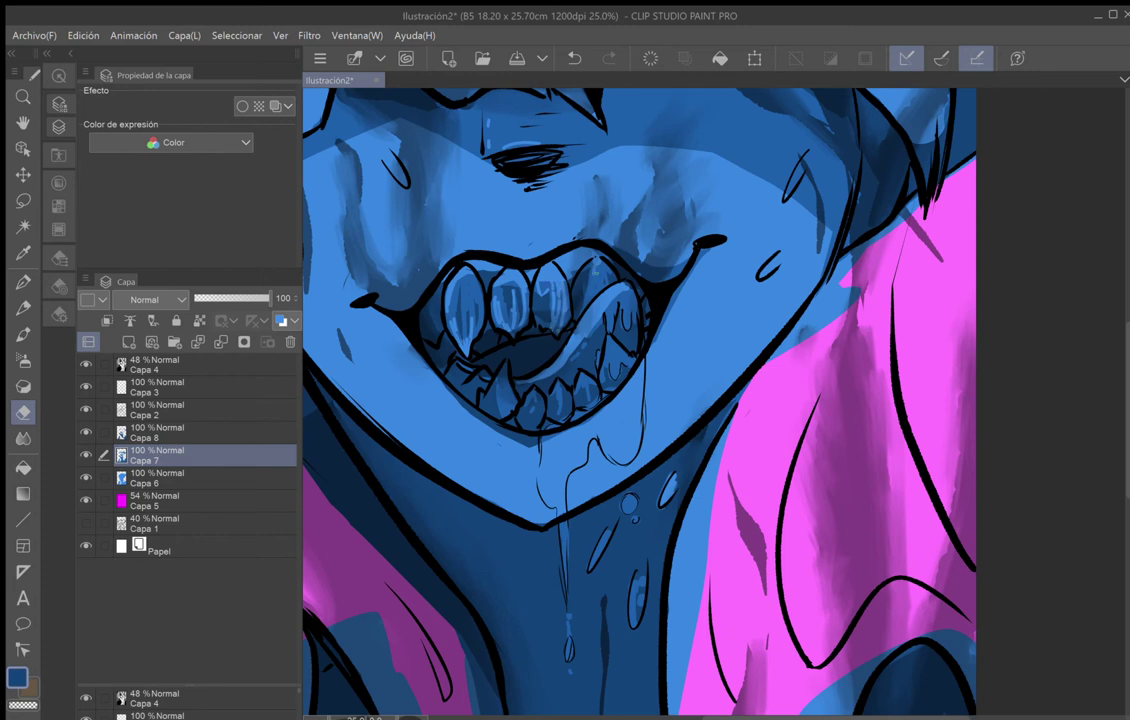
Erase highlights into the rightmost upper tooth and the upper edge of the tongue, touching up the third upper tooth.
left_click_drag(598, 269, 598, 297)
mouse_move(538, 277)
left_mouse_down()
mouse_move(538, 294)
mouse_move(540, 276)
left_mouse_up()
left_click_drag(612, 300, 612, 312)
left_click_drag(552, 258, 550, 264)
left_click_drag(625, 291, 617, 305)
left_click_drag(562, 253, 558, 266)
left_click_drag(636, 286, 632, 300)
left_click_drag(556, 256, 560, 277)
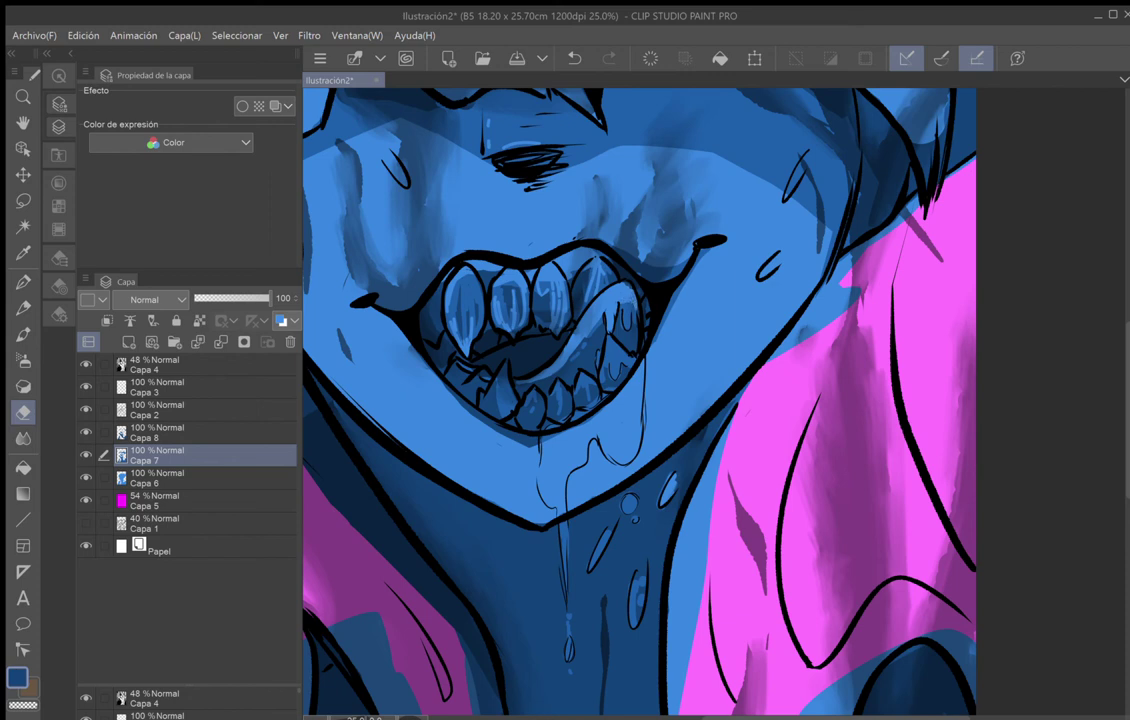
Erase brighter highlights into the lower teeth, the lower-left fang and the saliva on the tongue's tip.
left_click_drag(630, 319, 637, 326)
left_click_drag(557, 282, 553, 291)
left_click_drag(550, 273, 549, 282)
left_click_drag(606, 336, 606, 366)
left_click_drag(535, 297, 546, 328)
left_click(582, 375)
left_click_drag(560, 391, 559, 406)
left_click_drag(492, 339, 530, 405)
mouse_move(466, 344)
left_mouse_down()
mouse_move(469, 358)
mouse_move(440, 362)
left_mouse_up()
mouse_move(498, 395)
left_mouse_down()
mouse_move(499, 409)
mouse_move(506, 386)
mouse_move(499, 396)
left_mouse_up()
left_click_drag(444, 323, 446, 353)
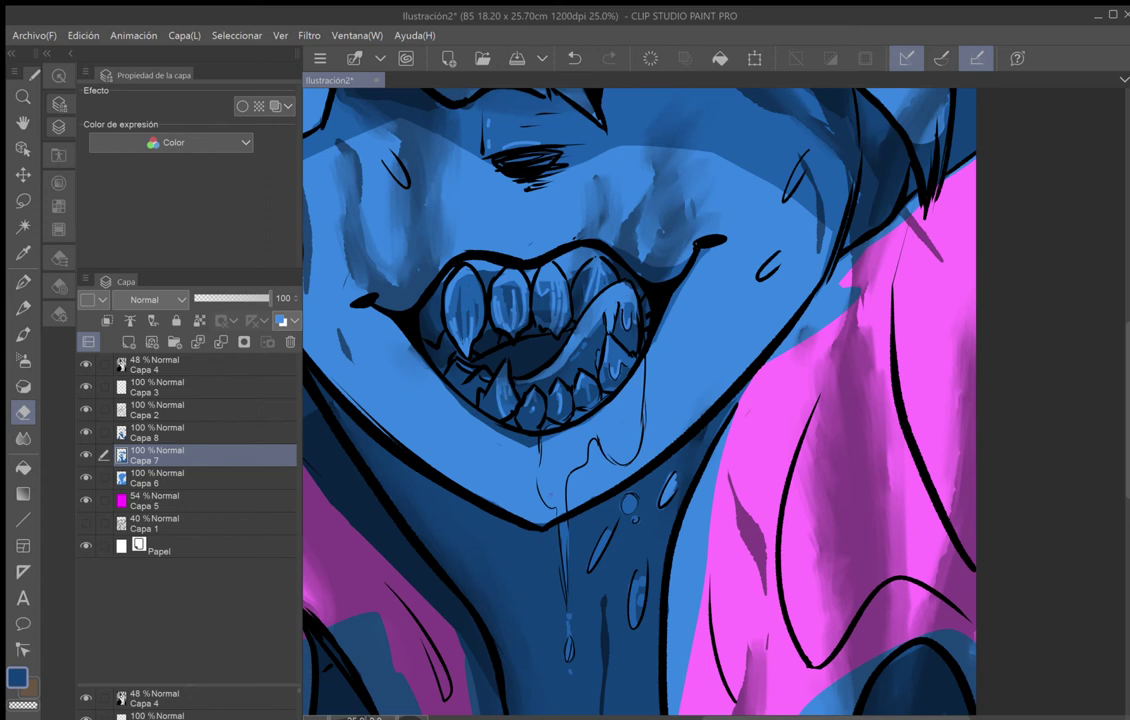
Erase bright highlights into the saliva strand below the chin and the round sweat drop on the neck.
mouse_move(563, 524)
left_mouse_down()
mouse_move(567, 590)
mouse_move(563, 544)
mouse_move(590, 566)
left_mouse_up()
left_click_drag(569, 611, 569, 618)
left_click_drag(569, 669, 572, 672)
left_click_drag(627, 496, 622, 506)
left_click_drag(638, 503, 641, 512)
left_click_drag(563, 445, 567, 453)
On layer Capa 6, erase pink highlights into the tongue and the lower-left fang.
left_click(199, 487)
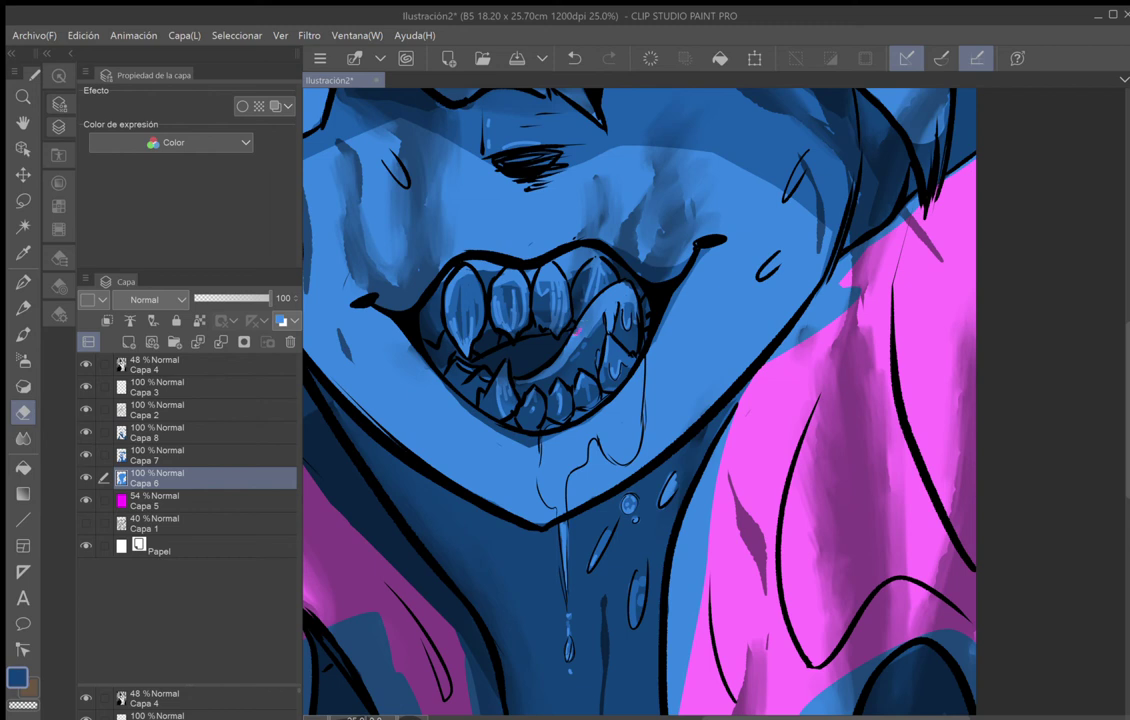
left_click(574, 58)
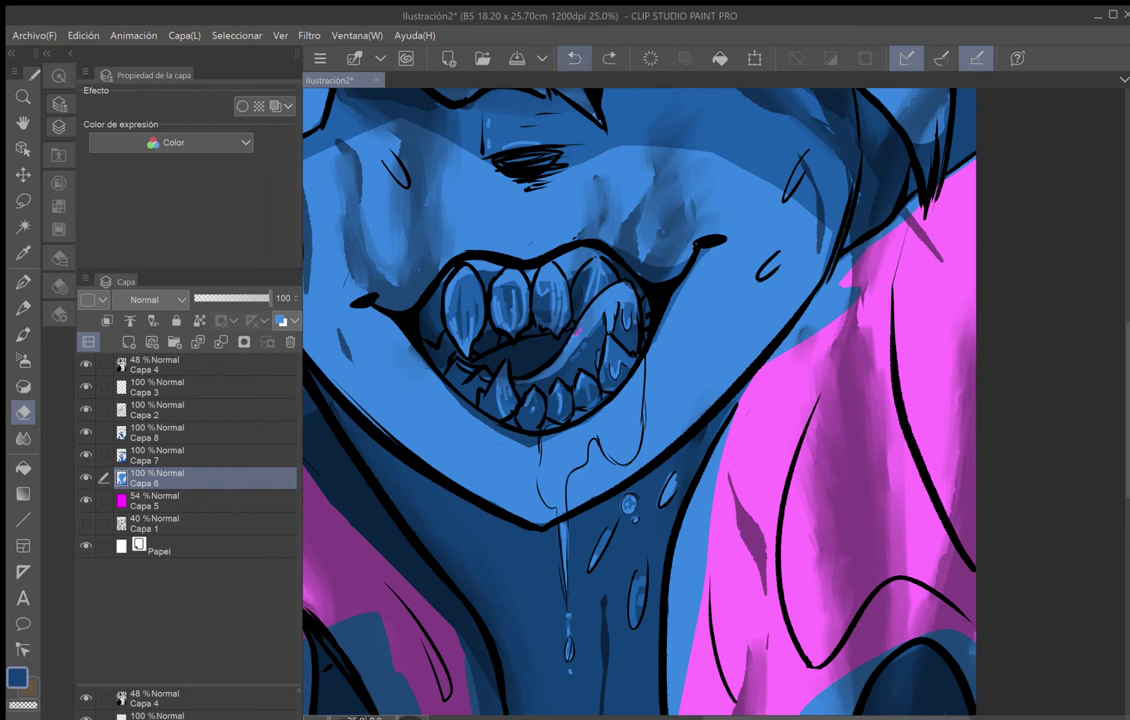
key("ctrl+y")
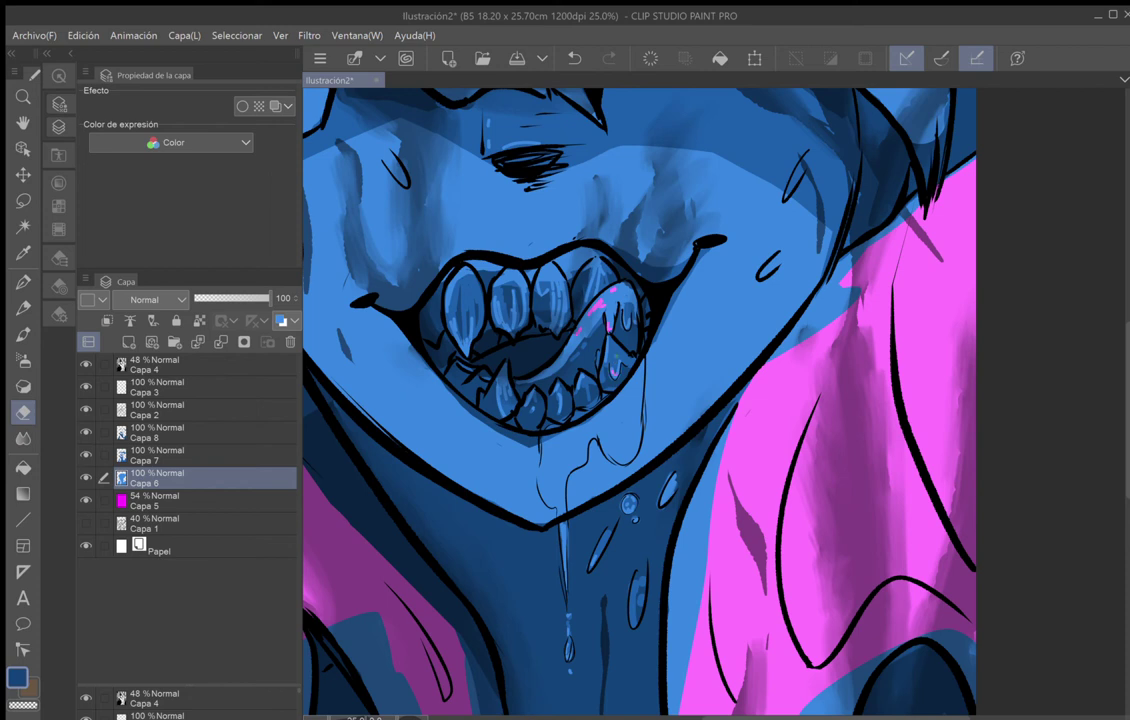
left_click_drag(606, 341, 606, 353)
left_click_drag(503, 366, 499, 378)
Erase pink highlights into the saliva strands hanging from the mouth and the round sweat drop on the neck.
left_click_drag(538, 486, 548, 505)
left_click_drag(563, 552, 564, 570)
left_click_drag(627, 510, 633, 509)
mouse_move(603, 441)
left_mouse_down()
mouse_move(622, 459)
mouse_move(630, 451)
left_mouse_up()
left_click(624, 428)
left_click_drag(623, 408, 630, 424)
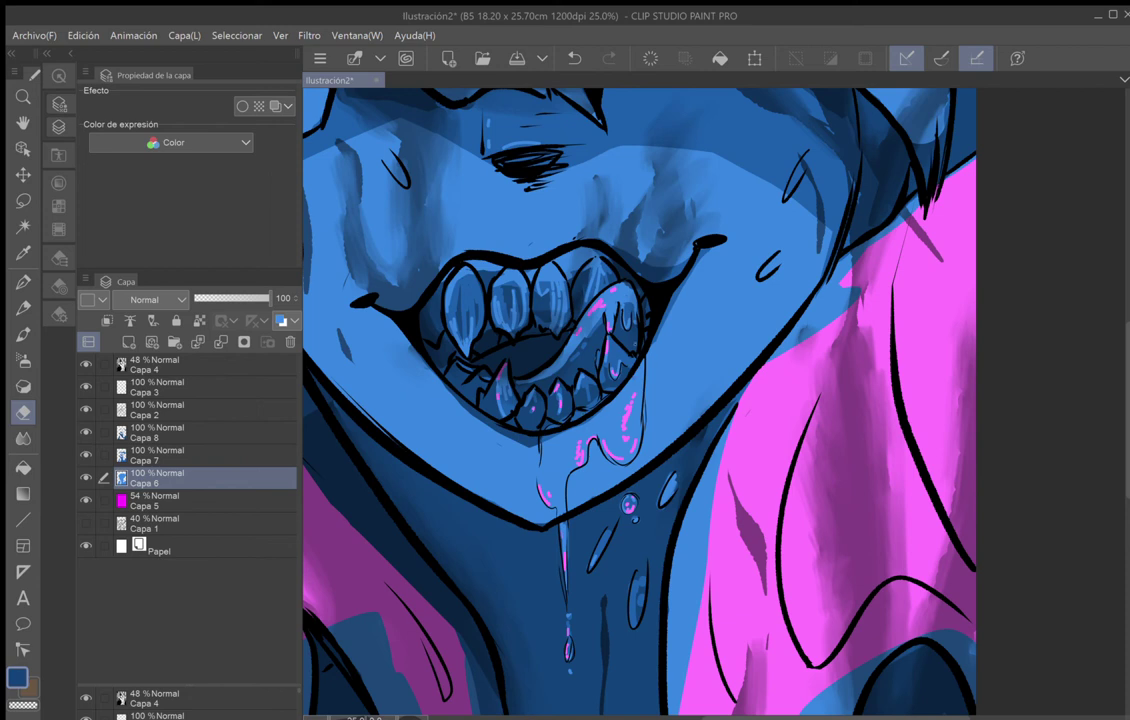
Refine the highlights on the lower-right teeth, alternating between layers Capa 7 and Capa 6.
left_click(200, 455)
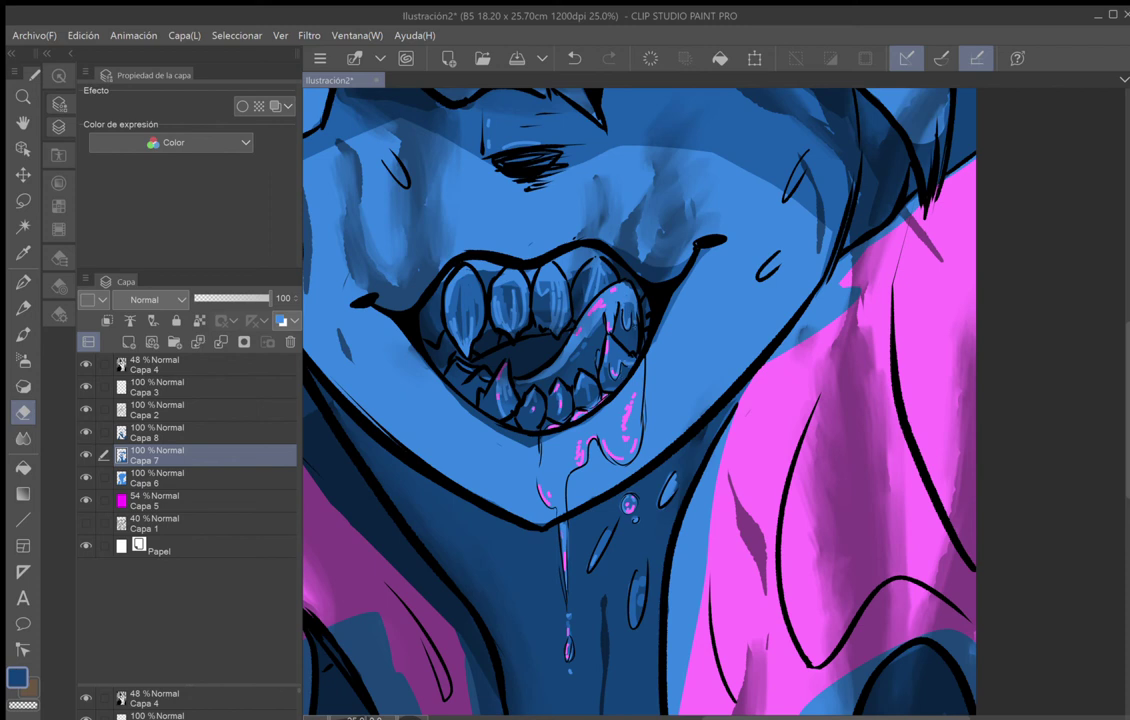
left_click(213, 482)
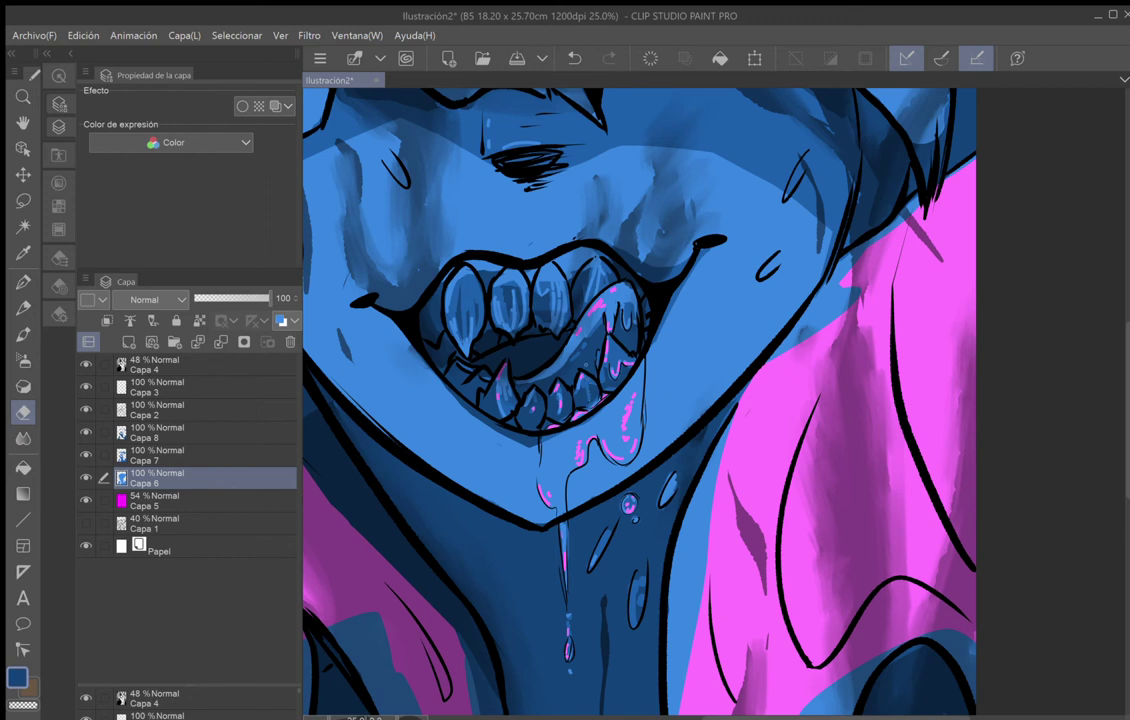
left_click(204, 455)
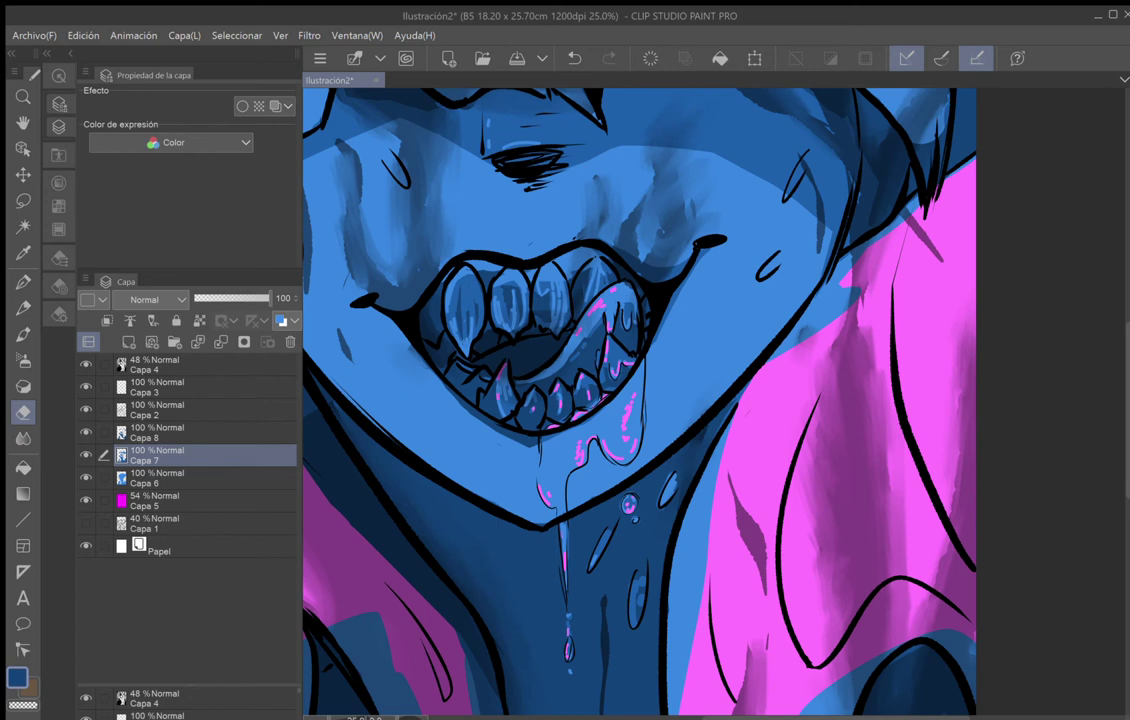
On layer Capa 6, erase pink highlights into the upper teeth, undoing the stray stroke over the cheek.
left_click(204, 483)
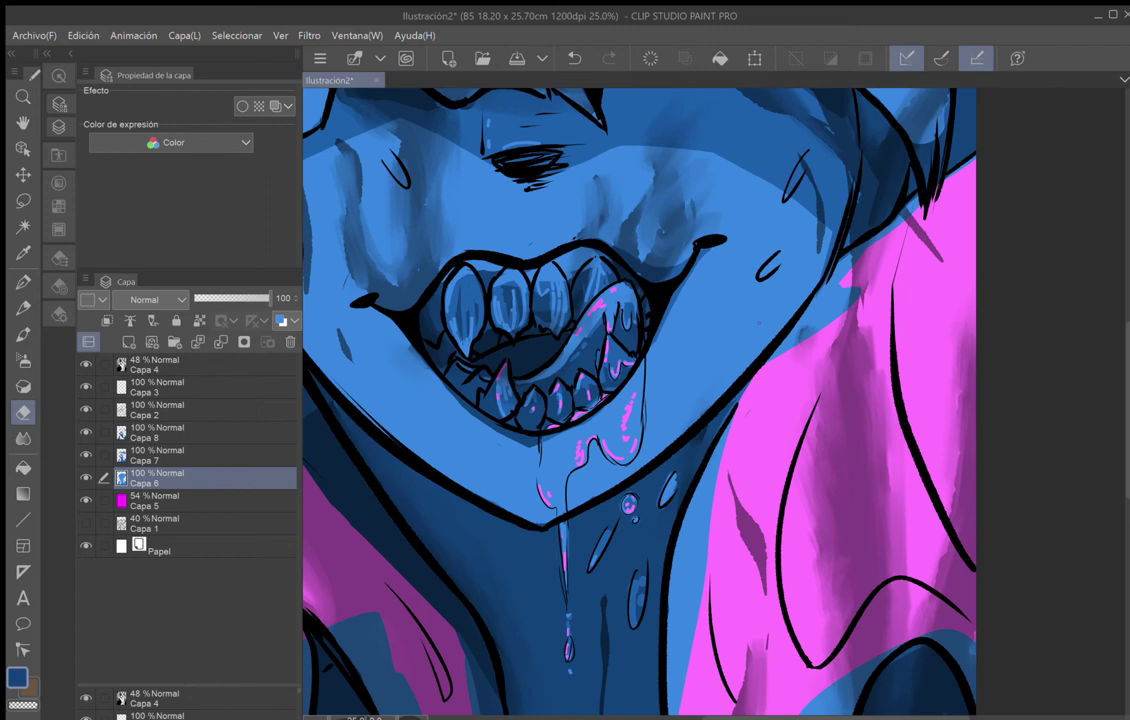
left_click_drag(746, 321, 761, 313)
left_click(574, 58)
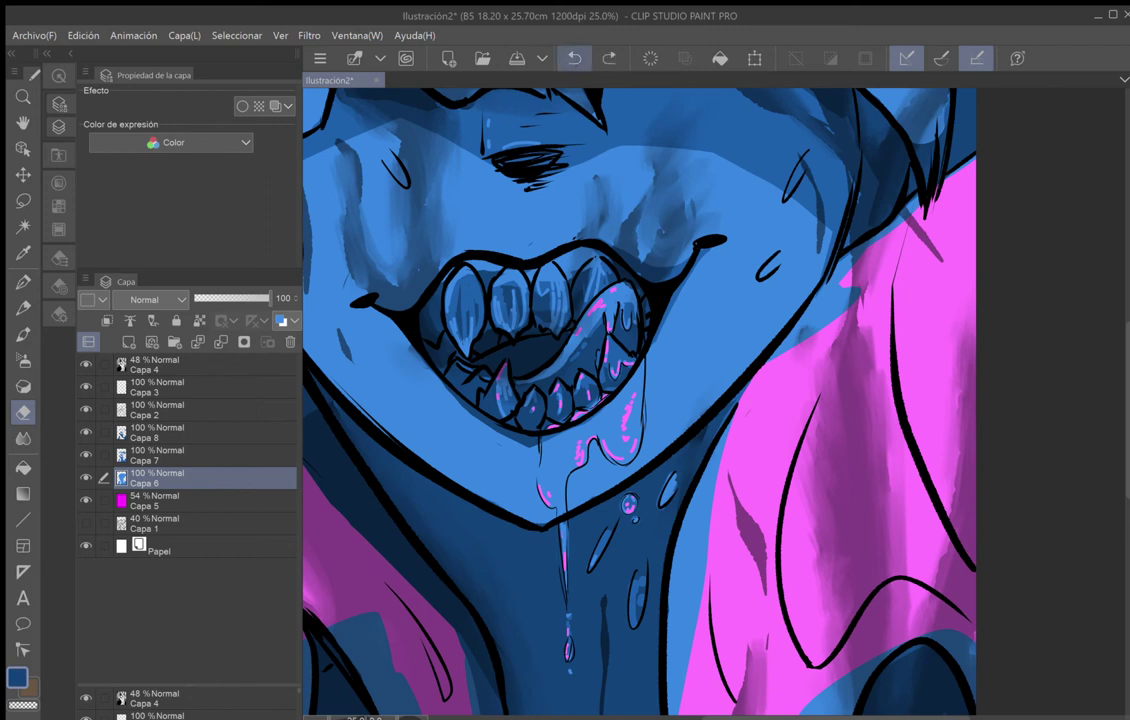
left_click_drag(461, 343, 466, 354)
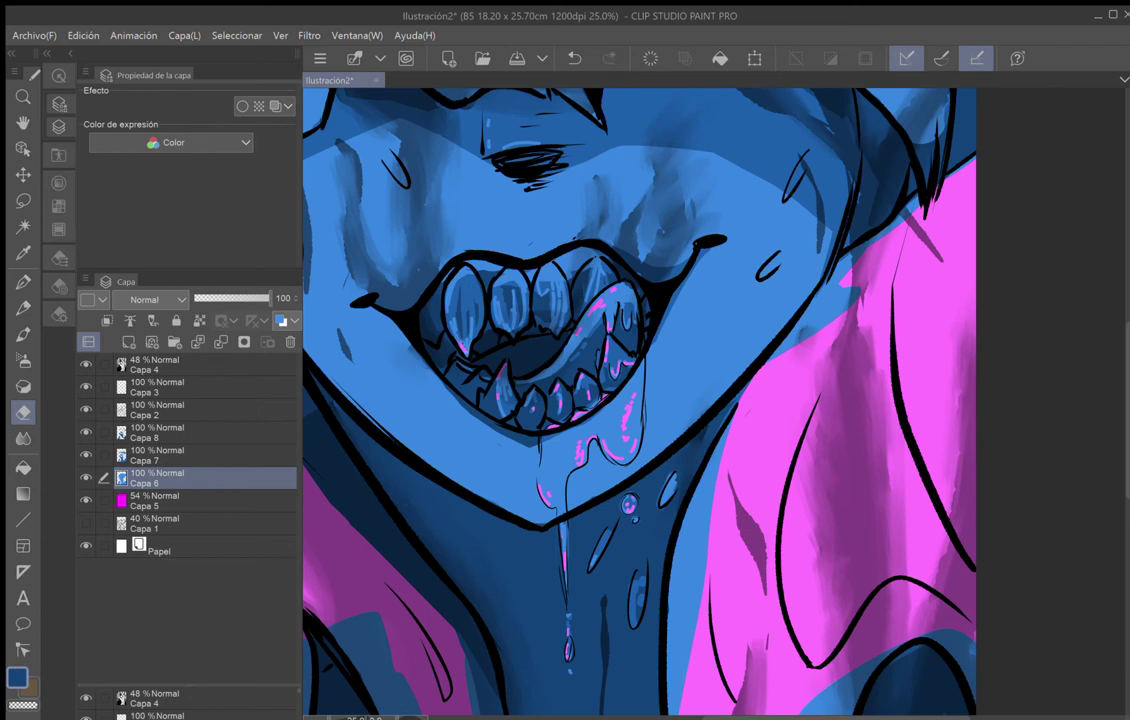
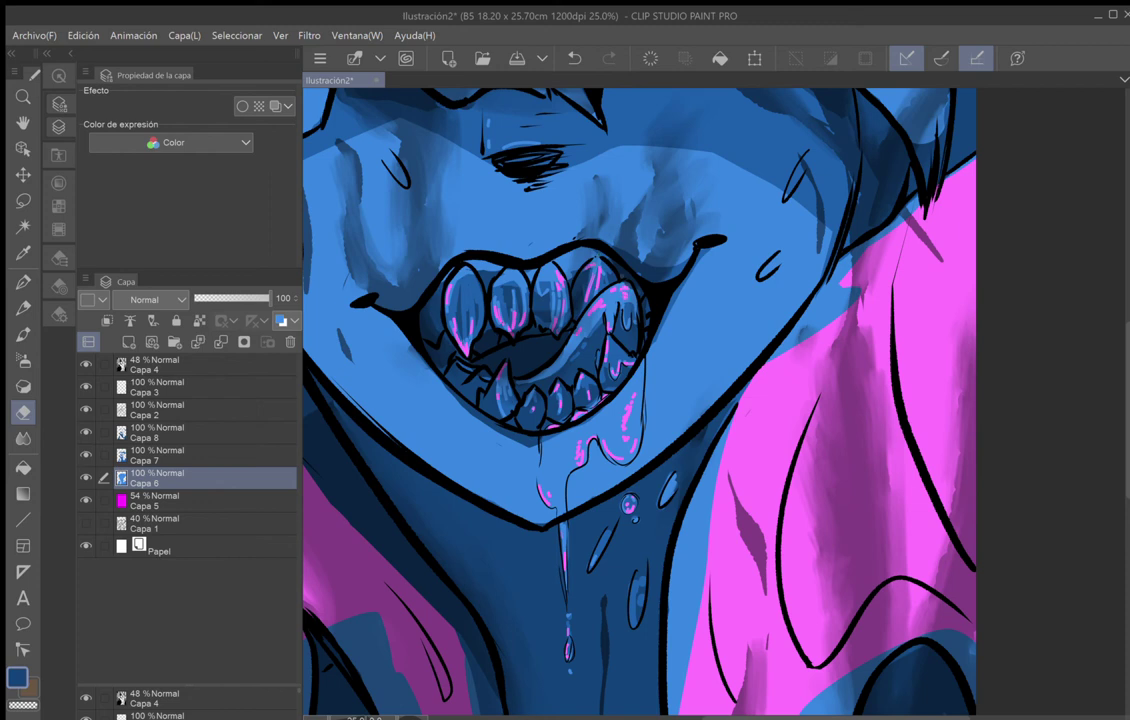
left_click(23, 438)
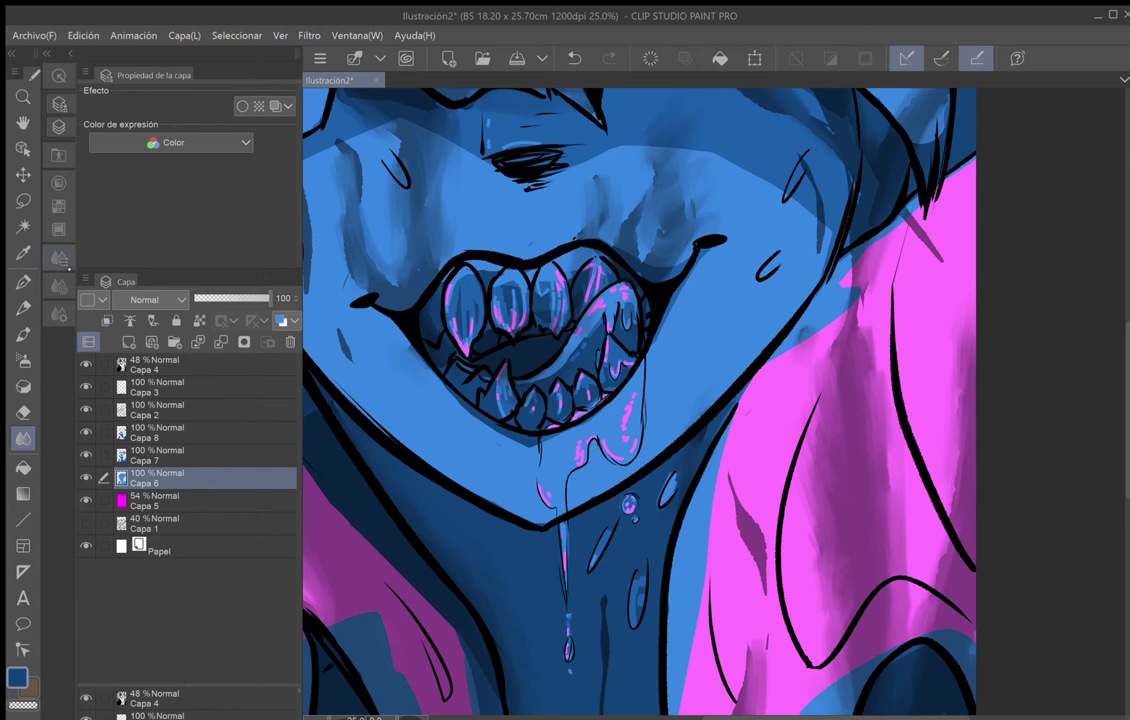
left_click(59, 287)
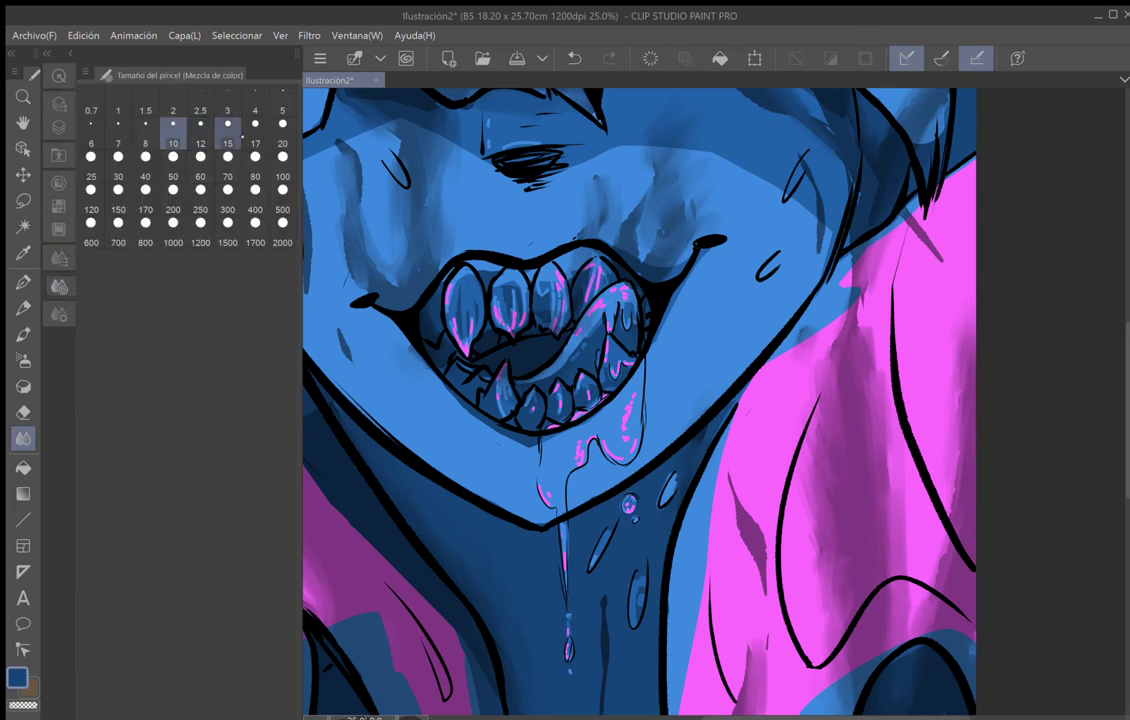
left_click(233, 140)
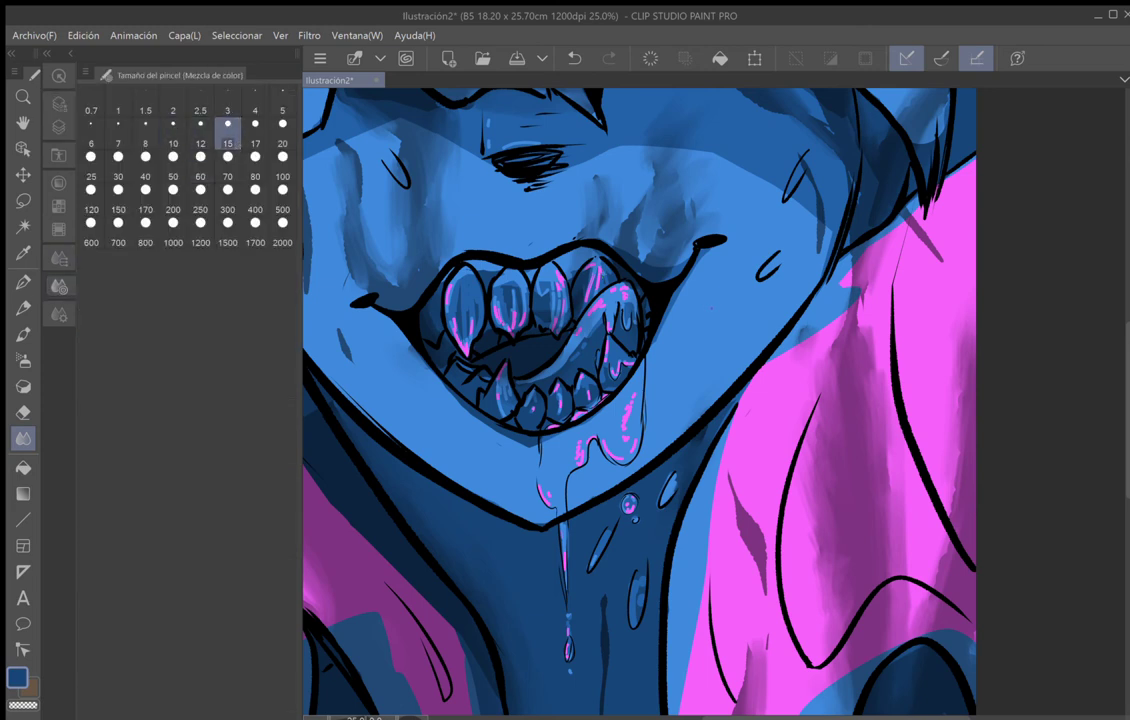
left_click(283, 166)
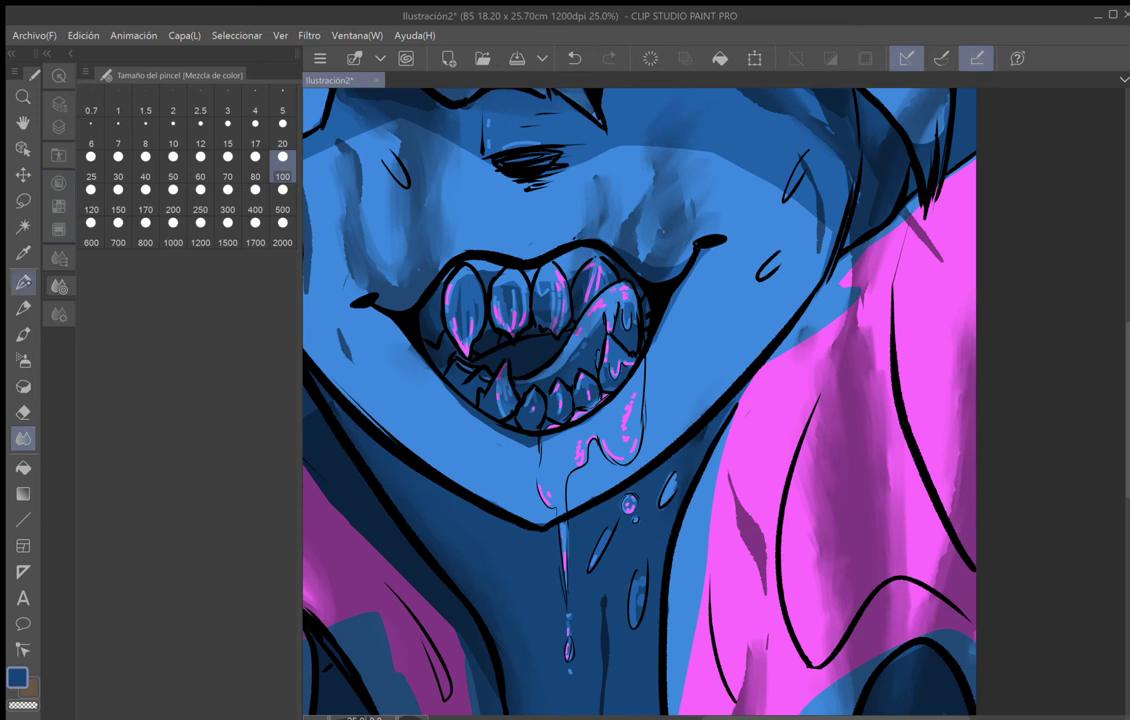
left_click(23, 283)
left_click(23, 413)
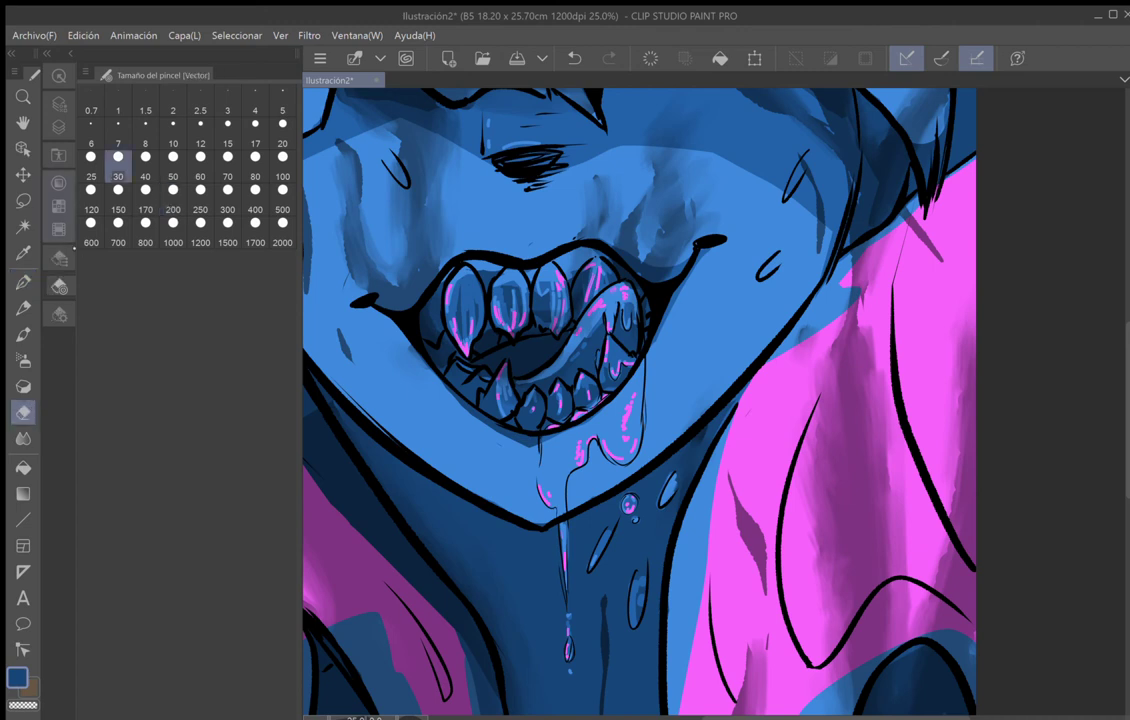
left_click(60, 229)
left_click(58, 287)
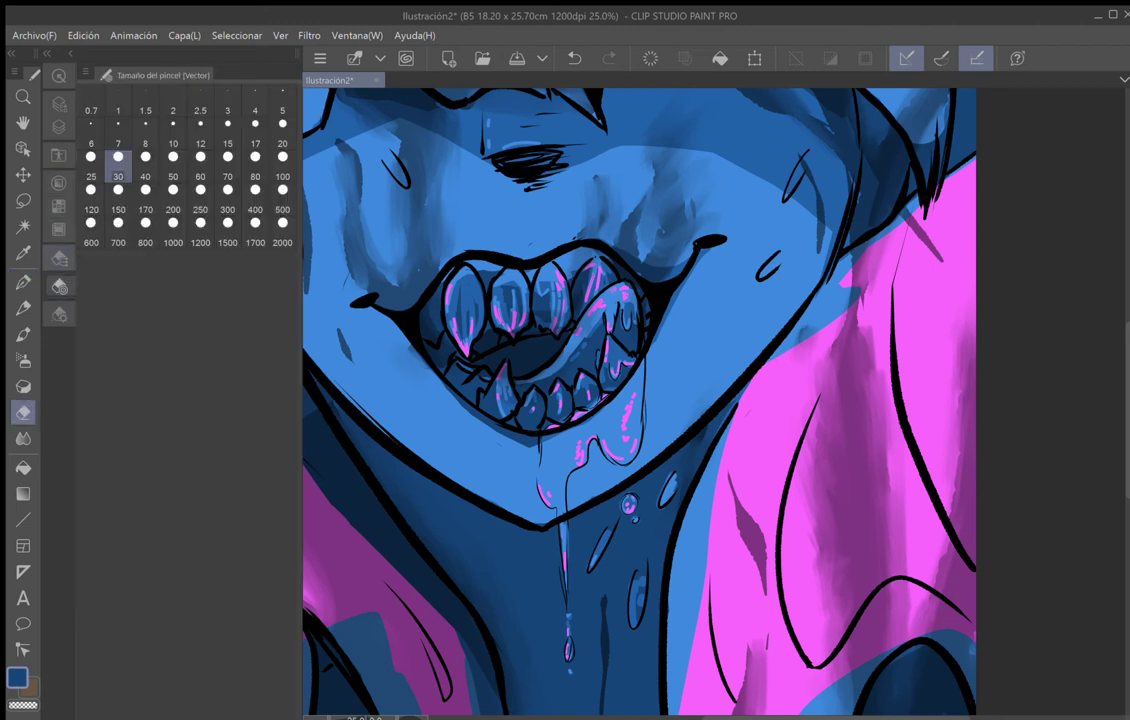
left_click(59, 105)
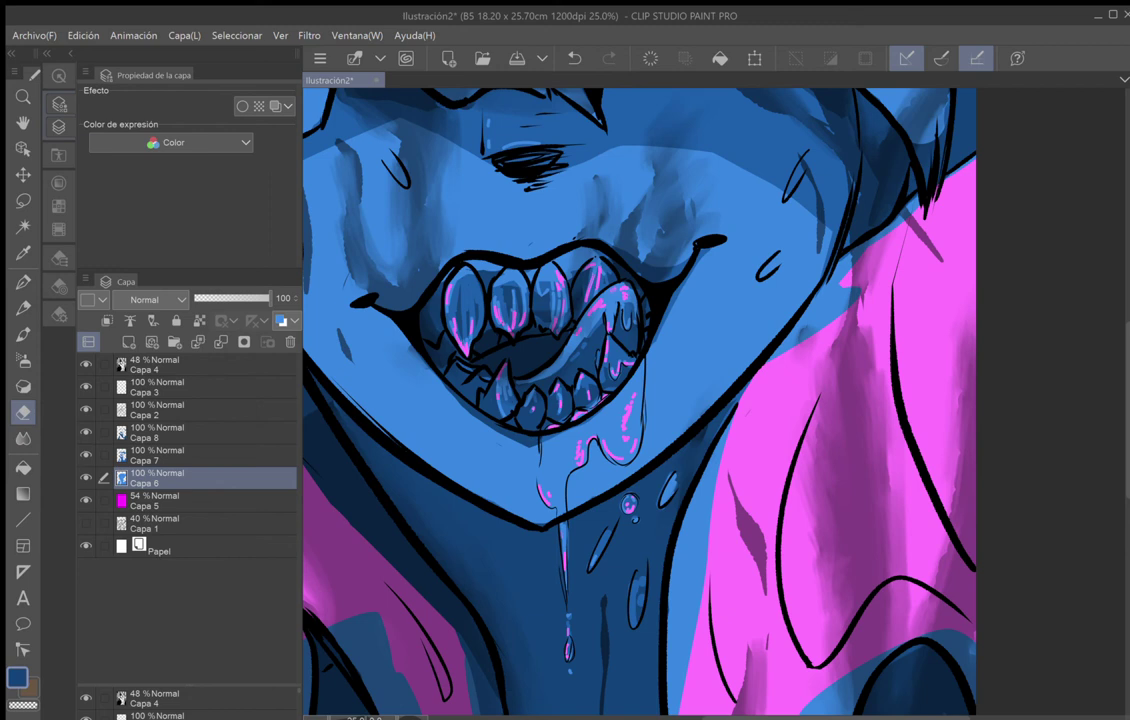
left_click_drag(724, 165, 731, 252)
left_click(574, 58)
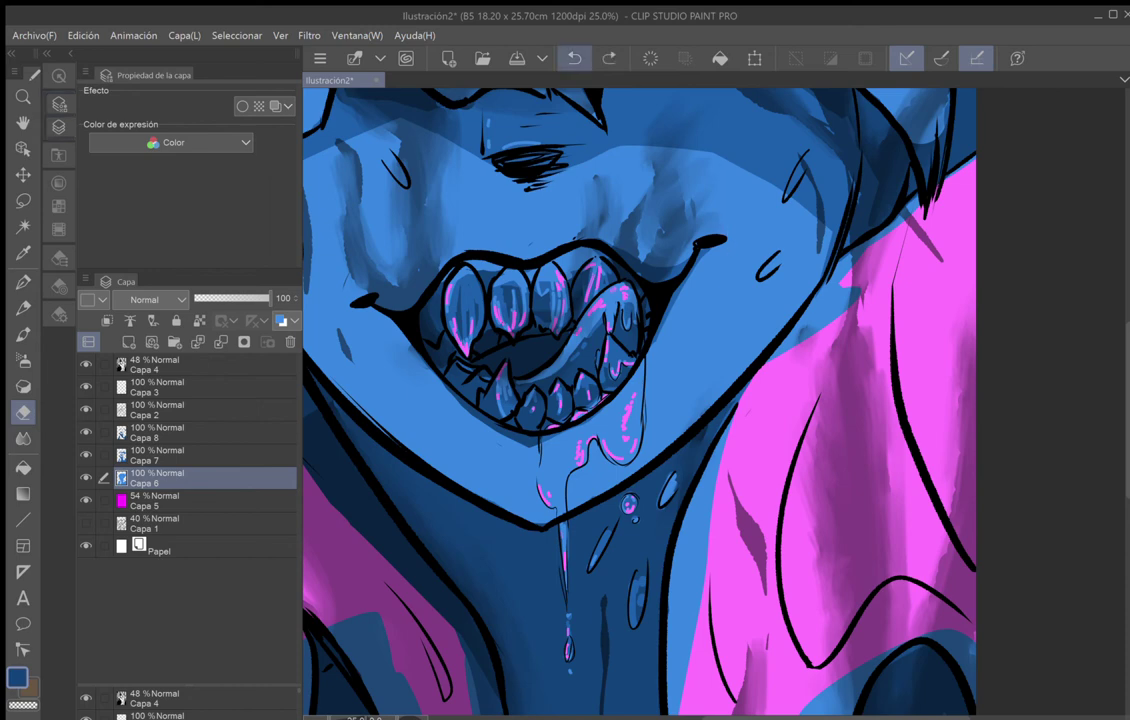
Set the eraser size to 100 and erase the blue overlapping the pink hair beside the right cheek and neck.
scroll(640, 400, "down", 3)
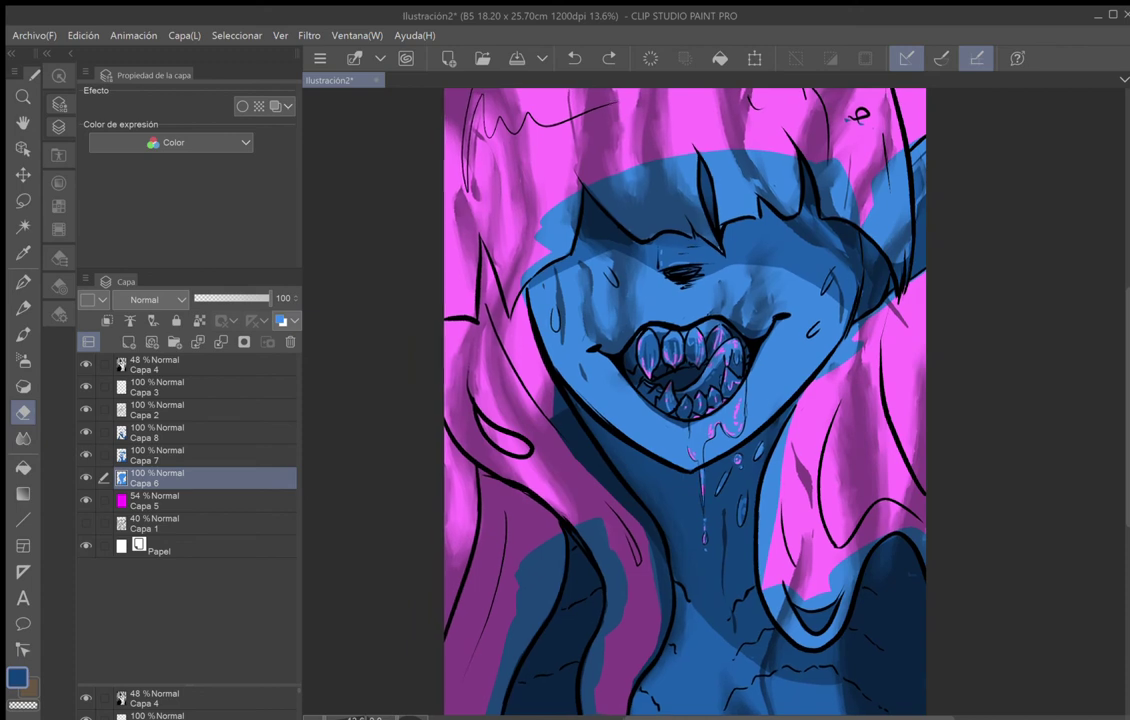
left_click_drag(688, 303, 612, 402)
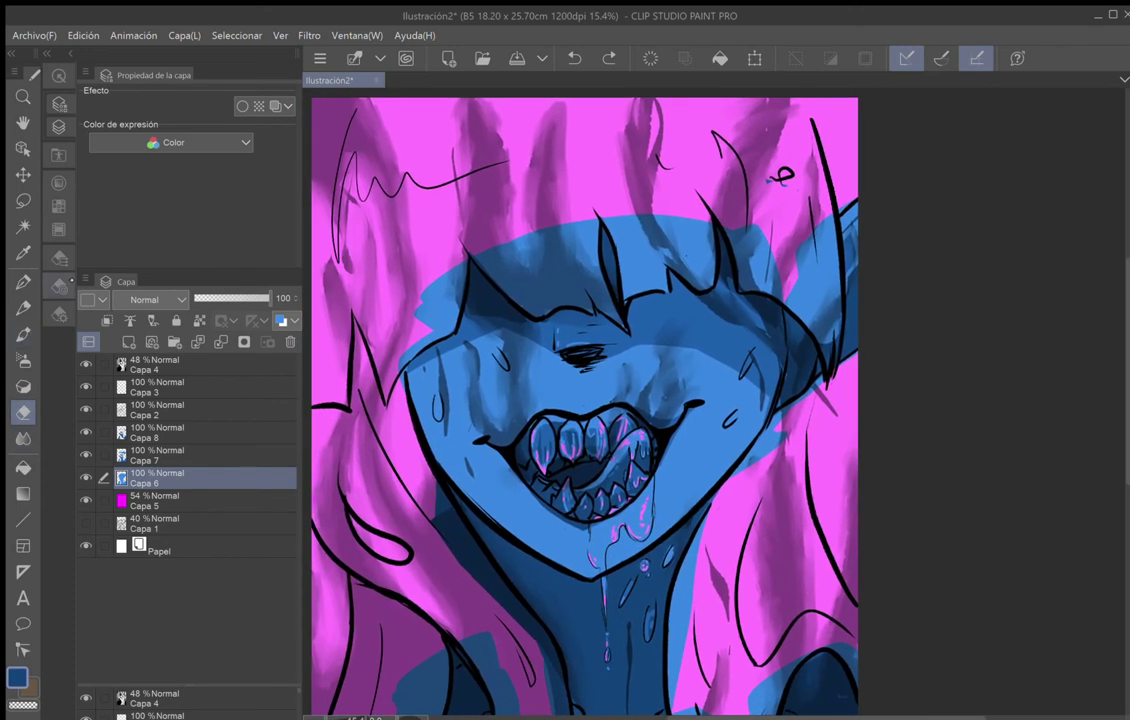
left_click(60, 287)
left_click(284, 160)
mouse_move(784, 436)
left_mouse_down()
mouse_move(743, 463)
mouse_move(759, 441)
left_mouse_up()
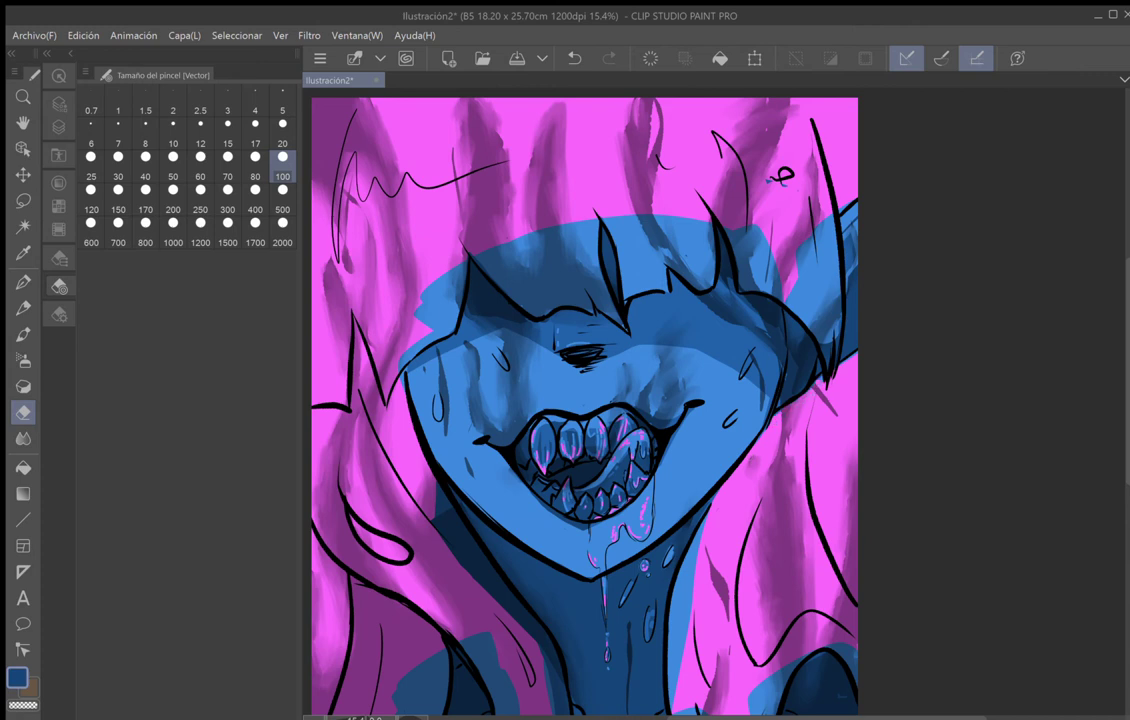
left_click_drag(745, 319, 764, 306)
left_click_drag(704, 524, 670, 621)
mouse_move(606, 492)
left_mouse_down()
mouse_move(597, 555)
mouse_move(607, 574)
mouse_move(592, 603)
left_mouse_up()
left_click_drag(673, 662, 669, 711)
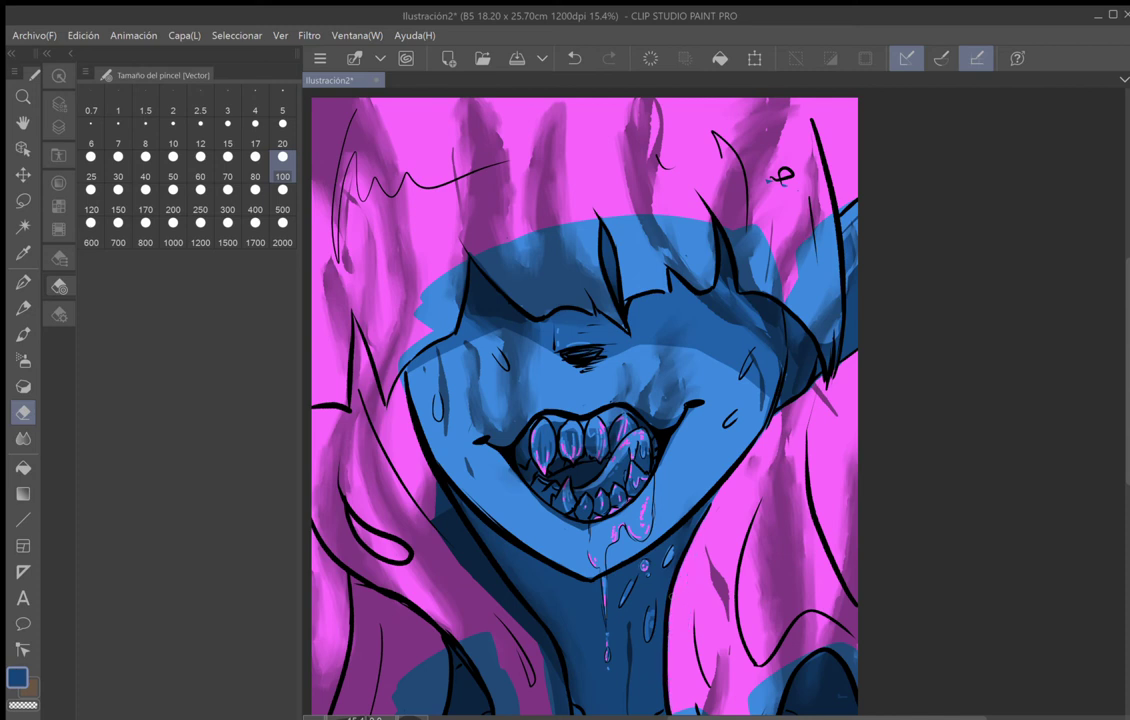
Erase the blue covering the lower tip of the right-hand hair lock up to its outline.
left_click_drag(640, 520, 556, 328)
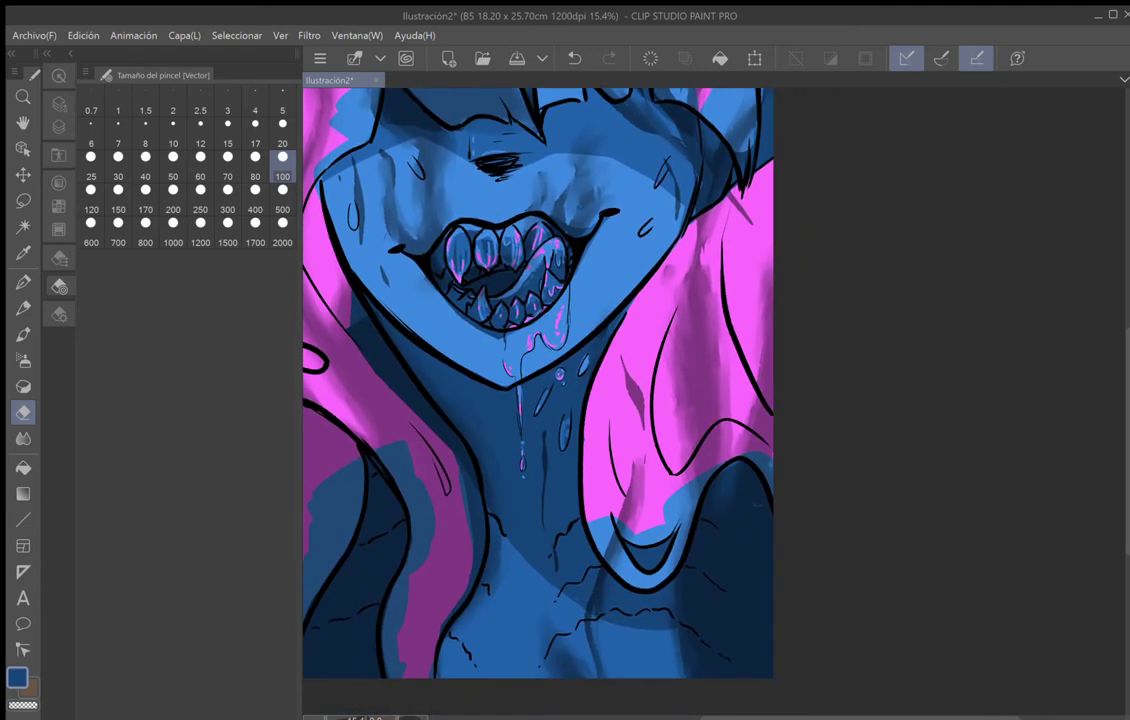
mouse_move(606, 519)
left_mouse_down()
mouse_move(622, 570)
mouse_move(658, 583)
left_mouse_up()
left_click_drag(671, 557, 692, 498)
left_click_drag(709, 475, 718, 463)
mouse_move(677, 541)
left_mouse_down()
mouse_move(709, 470)
mouse_move(650, 512)
mouse_move(616, 517)
left_mouse_up()
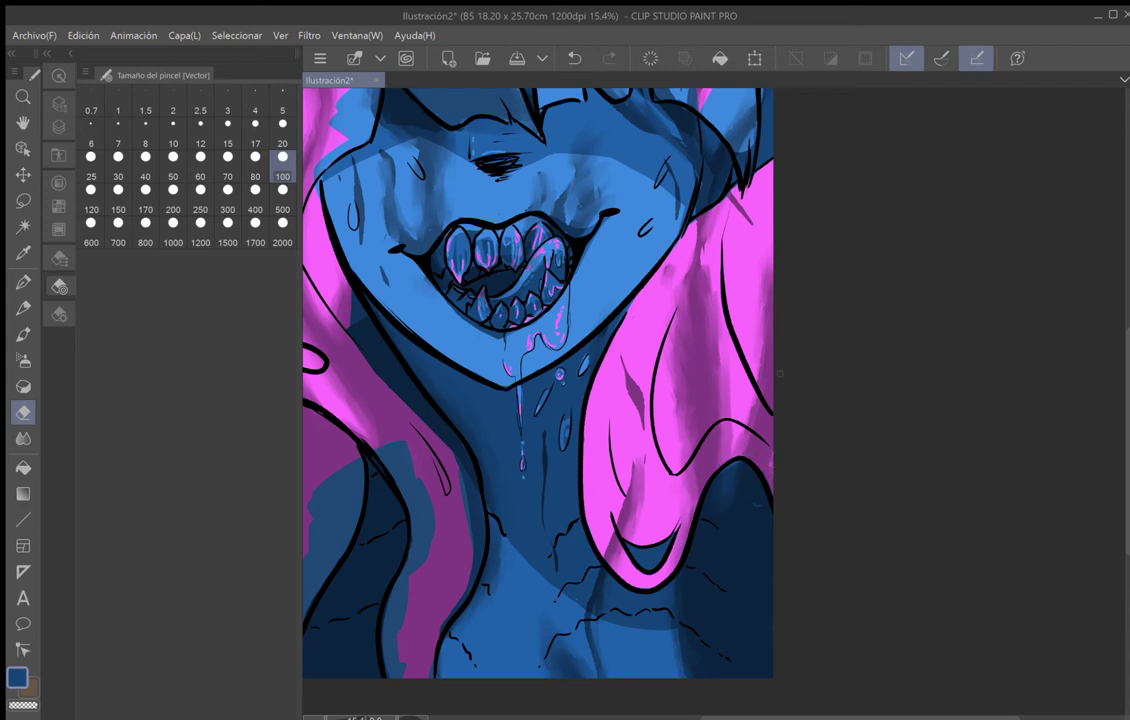
Erase the blue along the left edge of the hair lock that falls beside the neck on the left.
left_click_drag(780, 374, 967, 270)
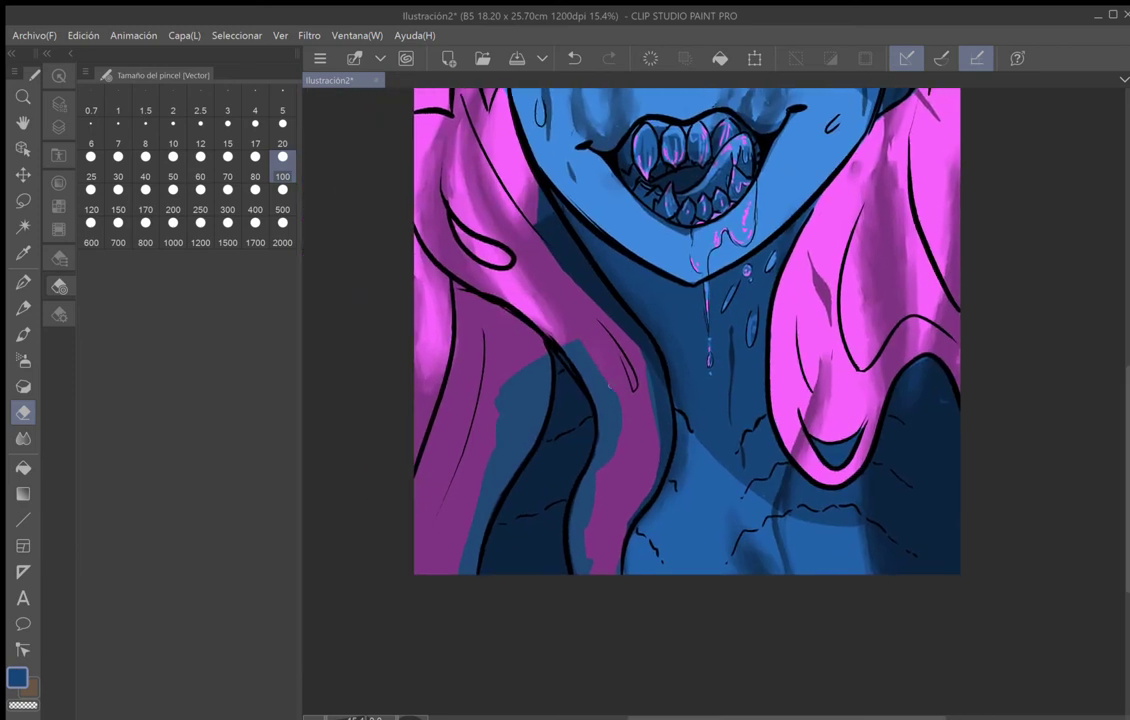
mouse_move(592, 382)
left_mouse_down()
mouse_move(616, 430)
mouse_move(602, 465)
left_mouse_up()
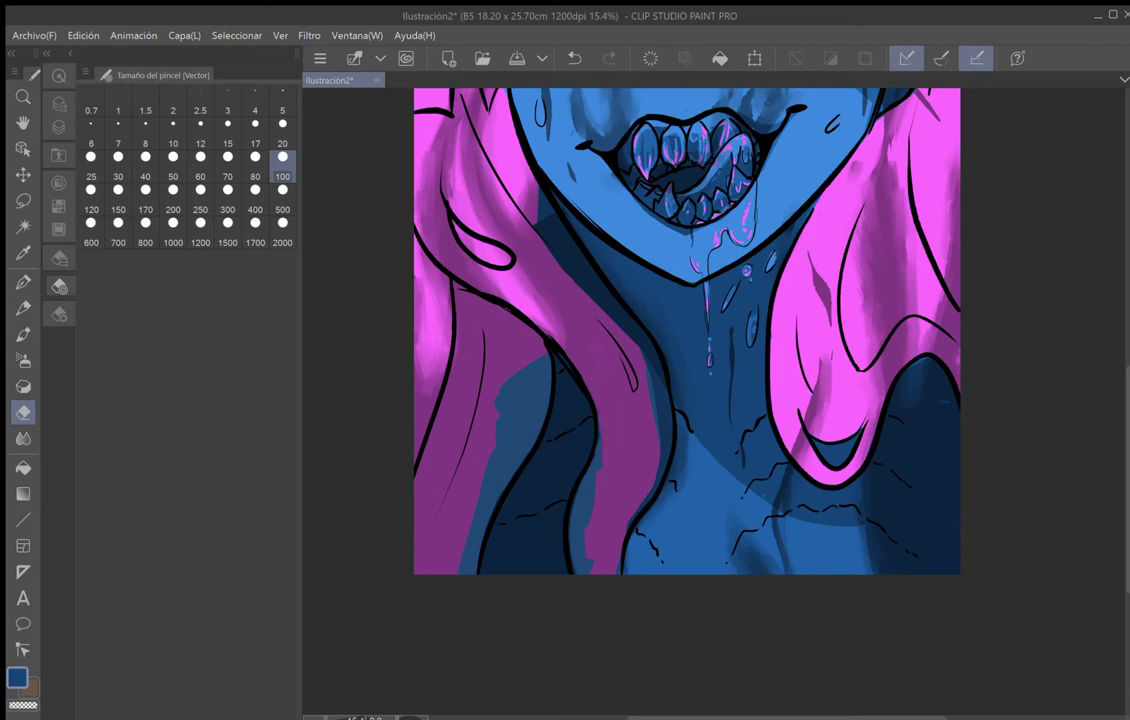
mouse_move(592, 469)
left_mouse_down()
mouse_move(578, 556)
mouse_move(593, 456)
mouse_move(579, 575)
mouse_move(588, 465)
mouse_move(586, 570)
left_mouse_up()
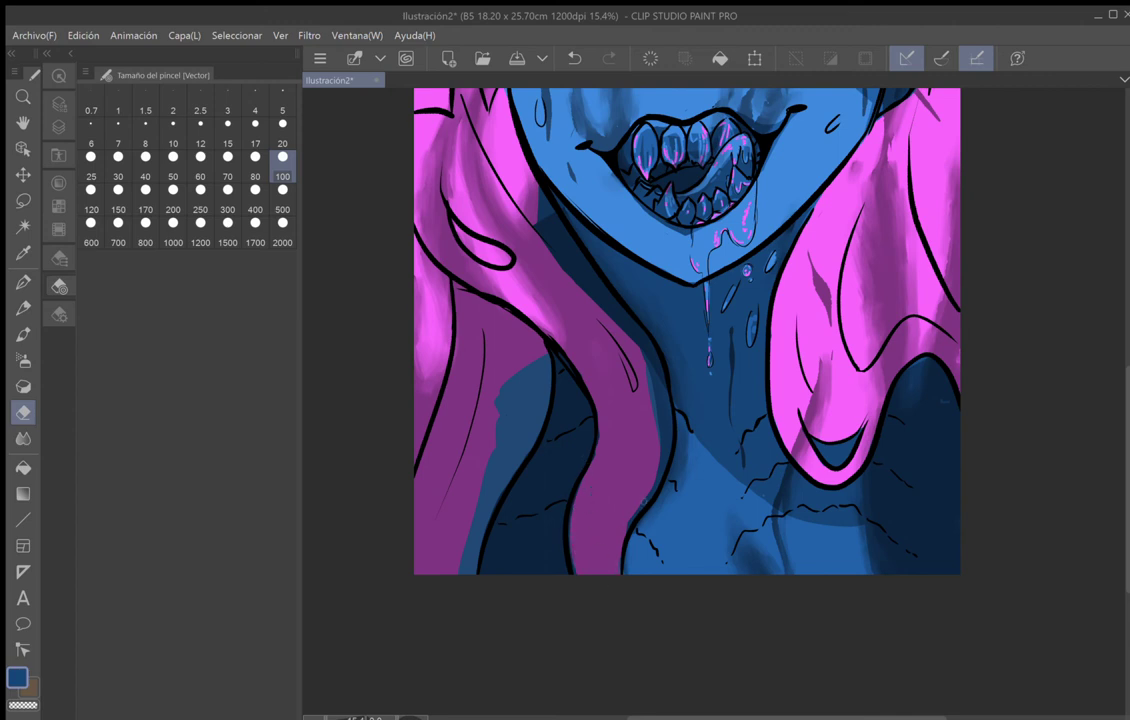
Erase the blue from the right edge of the hair lock beside the neck and from the lower hair section to its left.
left_click_drag(660, 439, 647, 357)
left_click_drag(736, 149, 743, 215)
mouse_move(470, 610)
left_mouse_down()
mouse_move(462, 637)
mouse_move(478, 577)
mouse_move(476, 640)
left_mouse_up()
mouse_move(490, 574)
left_mouse_down()
mouse_move(510, 538)
mouse_move(506, 558)
mouse_move(494, 552)
mouse_move(502, 504)
mouse_move(527, 508)
mouse_move(545, 492)
mouse_move(553, 422)
mouse_move(538, 484)
mouse_move(525, 440)
mouse_move(509, 494)
mouse_move(508, 453)
left_mouse_up()
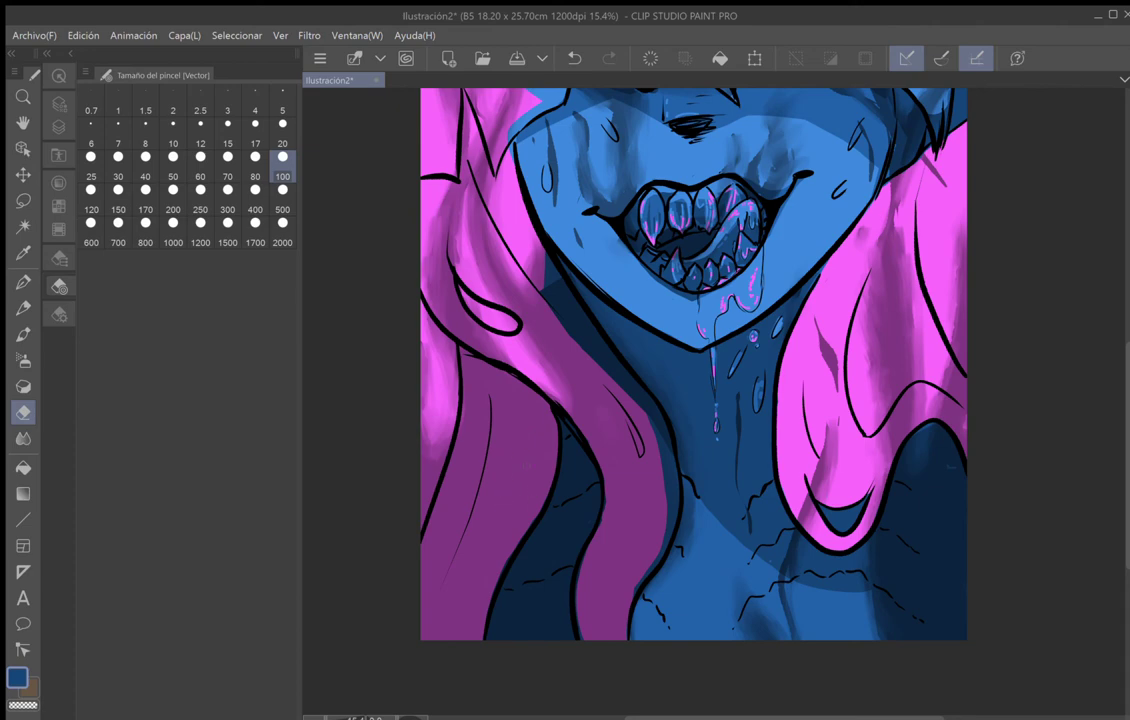
Erase the blue spilling over the pink hair beside the left side of the face, up to the hair outline.
left_click_drag(837, 192, 807, 489)
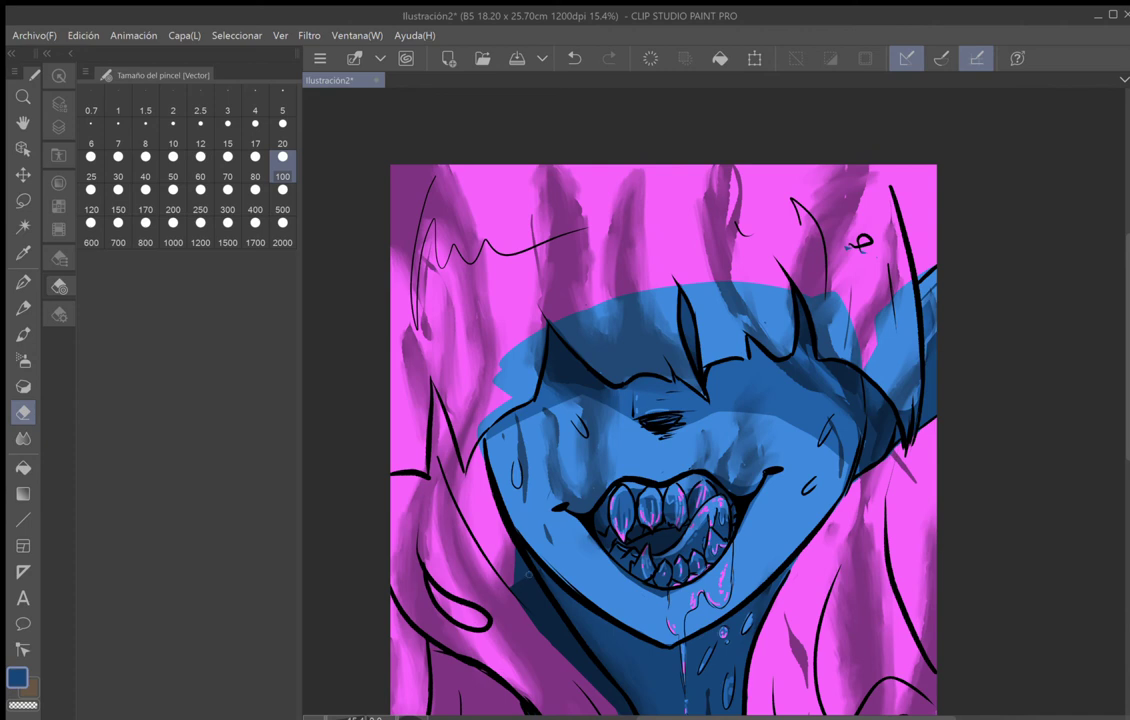
left_click_drag(481, 417, 478, 434)
left_click_drag(780, 470, 747, 348)
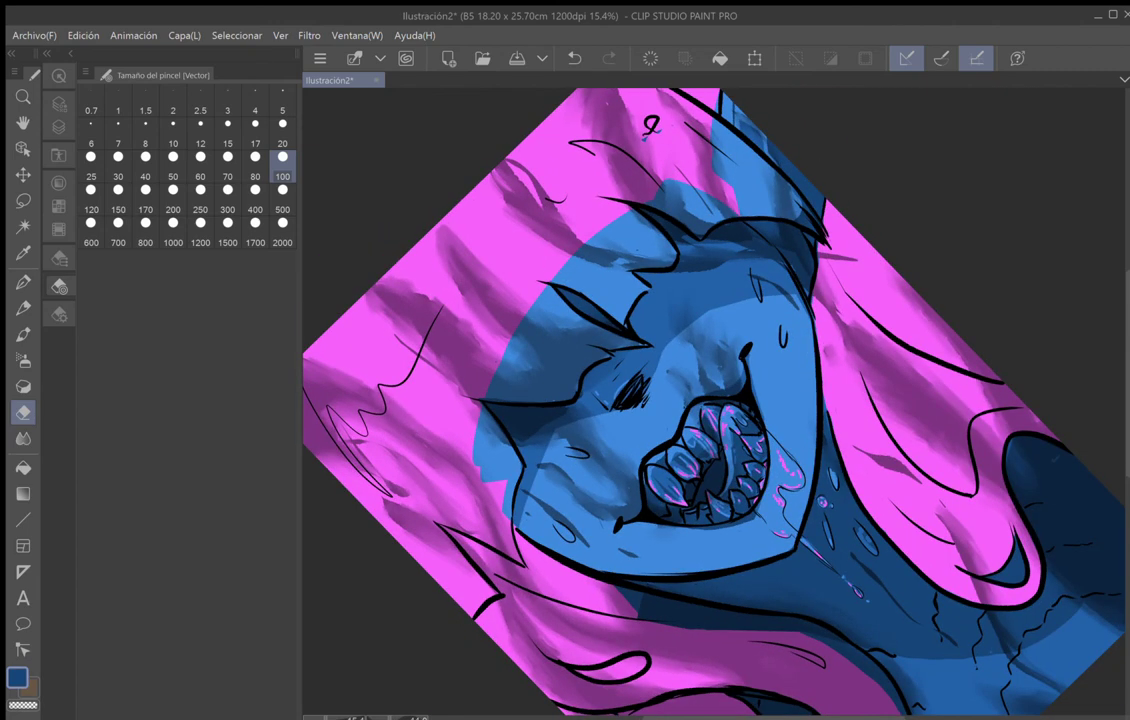
mouse_move(504, 488)
left_mouse_down()
mouse_move(508, 516)
mouse_move(515, 459)
mouse_move(484, 412)
left_mouse_up()
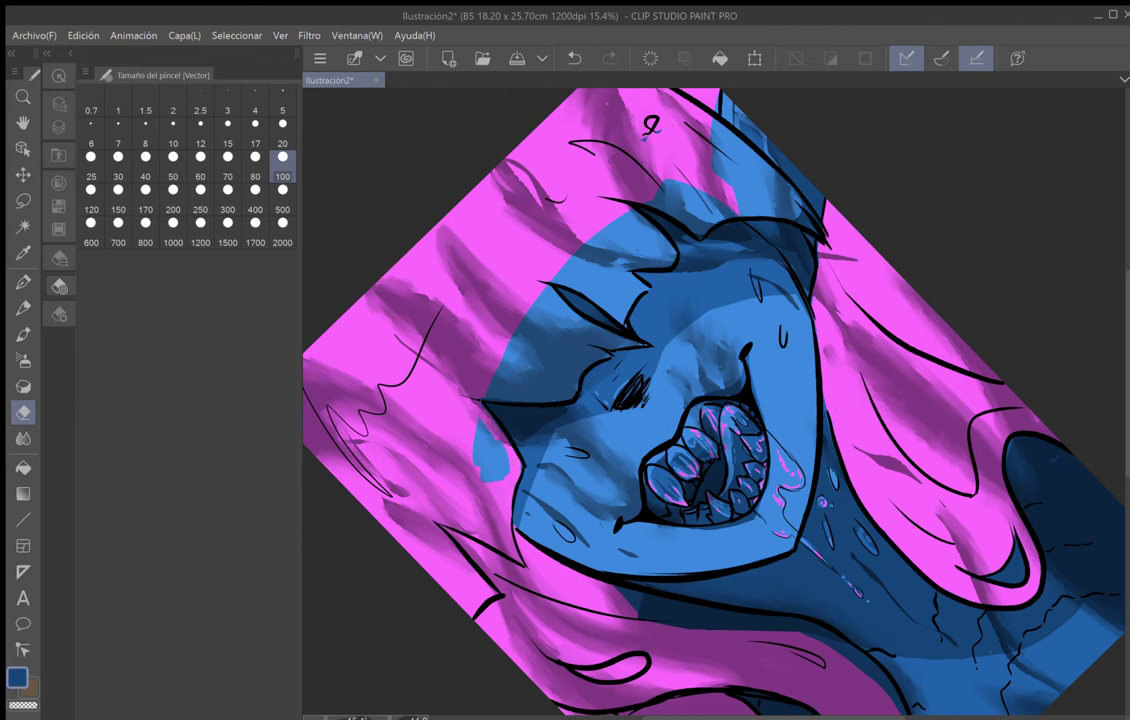
mouse_move(507, 464)
left_mouse_down()
mouse_move(479, 422)
mouse_move(491, 469)
mouse_move(471, 453)
left_mouse_up()
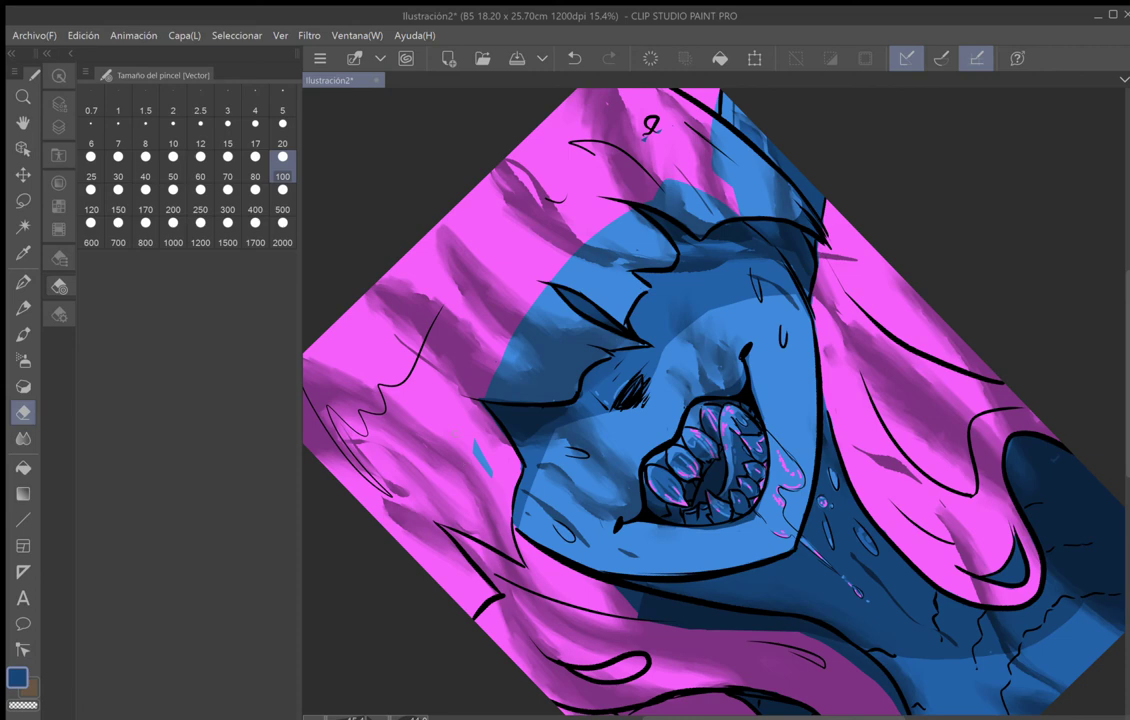
Erase the blue covering the fringe between the left hair gap and the central pointed gap.
mouse_move(798, 550)
left_mouse_down()
mouse_move(834, 425)
mouse_move(756, 256)
left_mouse_up()
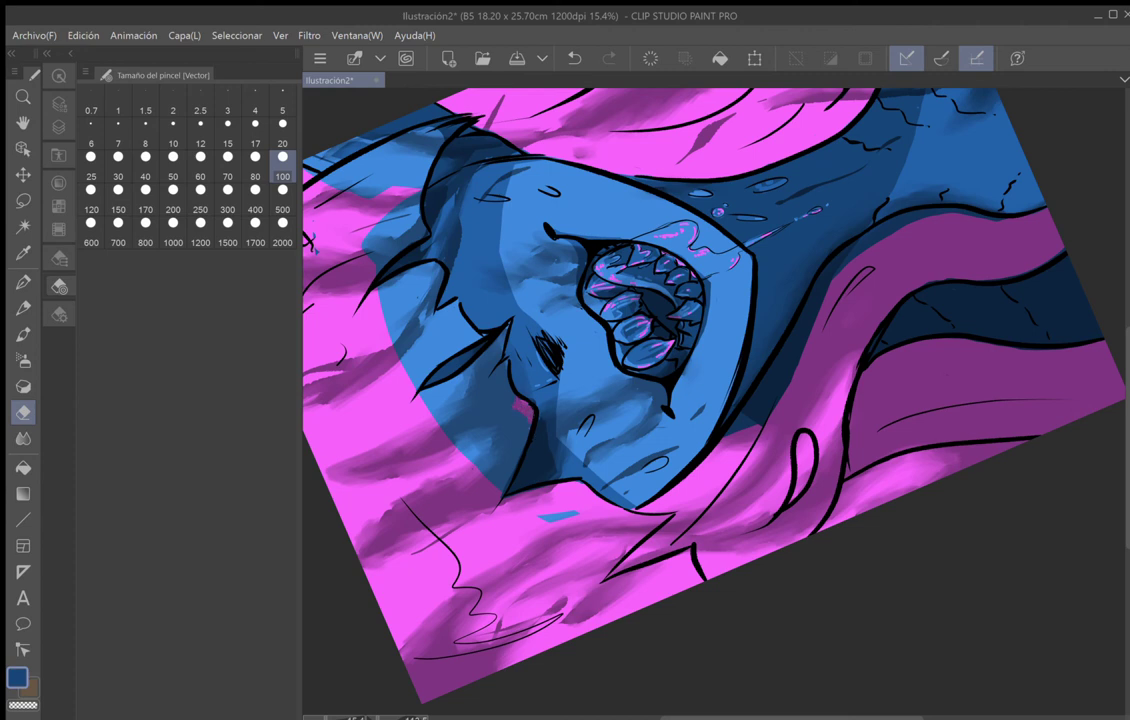
mouse_move(518, 408)
left_mouse_down()
mouse_move(505, 460)
mouse_move(516, 425)
mouse_move(506, 435)
mouse_move(504, 408)
mouse_move(486, 470)
mouse_move(496, 393)
left_mouse_up()
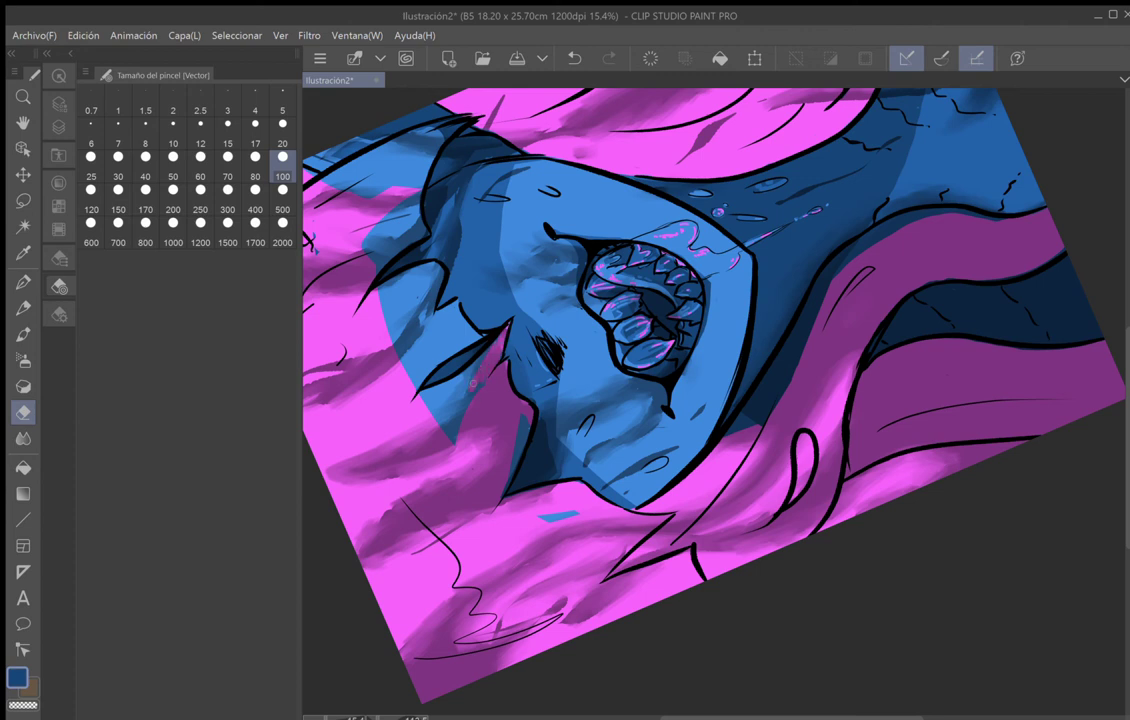
mouse_move(447, 396)
left_mouse_down()
mouse_move(458, 428)
mouse_move(449, 440)
left_mouse_up()
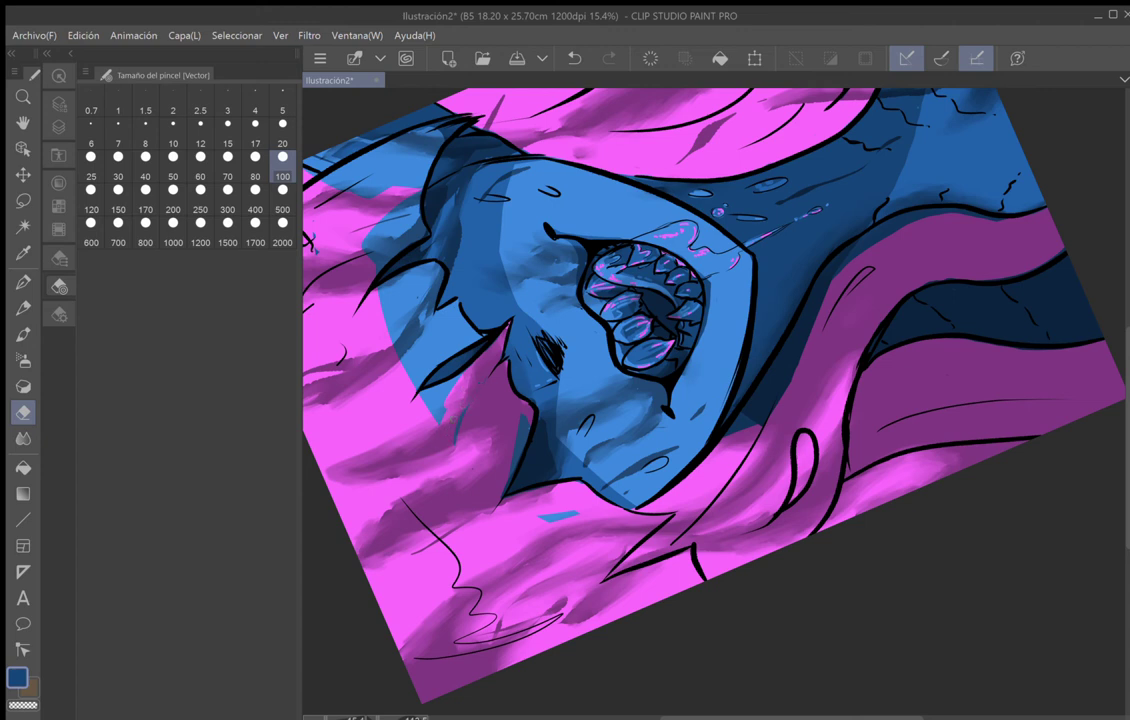
left_click_drag(451, 384, 433, 411)
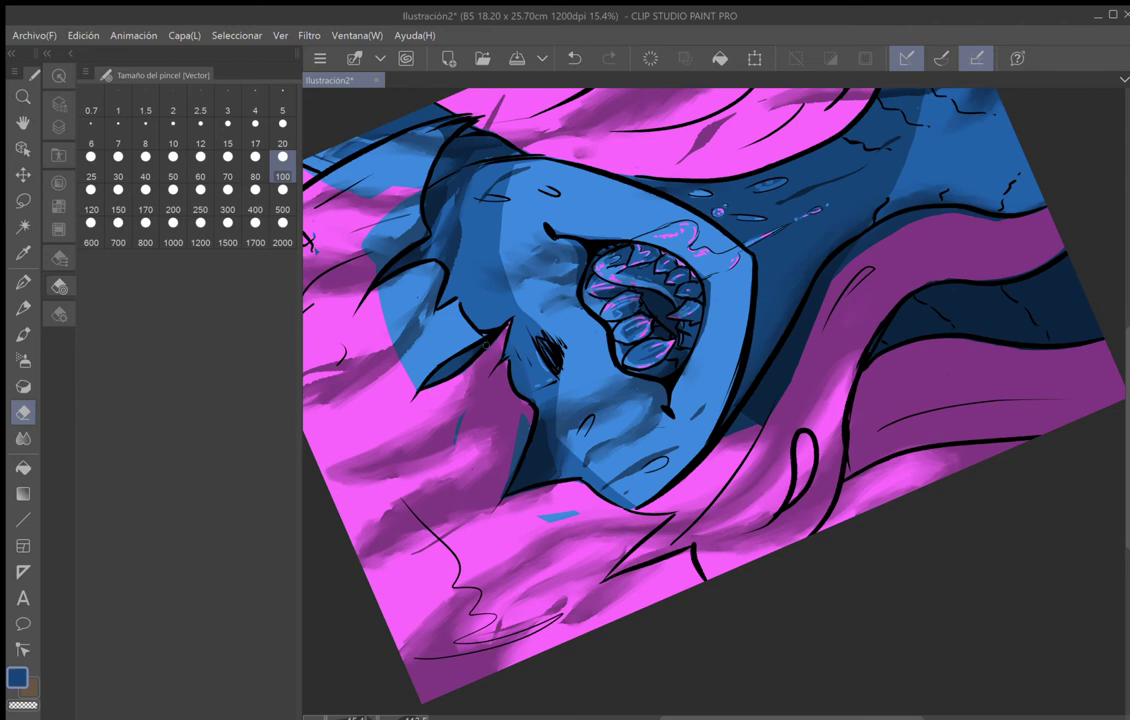
mouse_move(486, 345)
left_mouse_down()
mouse_move(520, 270)
mouse_move(683, 188)
mouse_move(823, 133)
mouse_move(856, 134)
mouse_move(823, 133)
mouse_move(563, 226)
mouse_move(421, 331)
left_mouse_up()
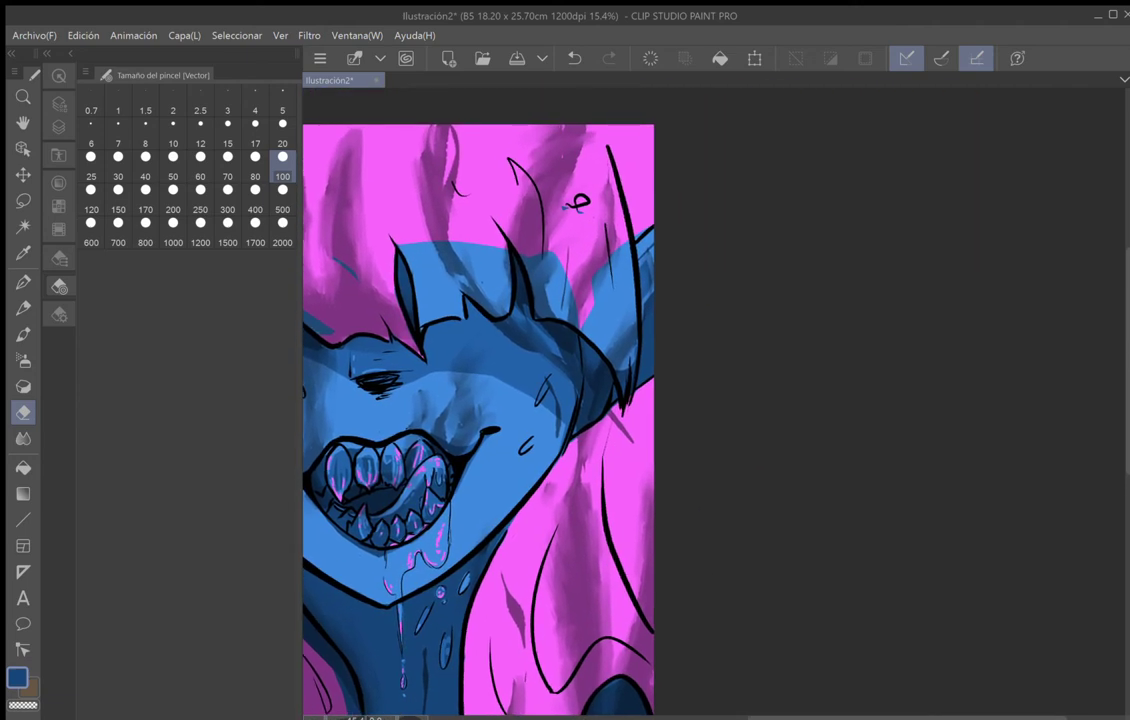
Erase the blue over the fringe from the central pointed gap to the tall spike on the right.
mouse_move(402, 245)
left_mouse_down()
mouse_move(430, 292)
mouse_move(421, 327)
mouse_move(417, 302)
mouse_move(460, 316)
mouse_move(454, 254)
mouse_move(396, 214)
left_mouse_up()
mouse_move(392, 266)
left_mouse_down()
mouse_move(384, 214)
mouse_move(366, 216)
left_mouse_up()
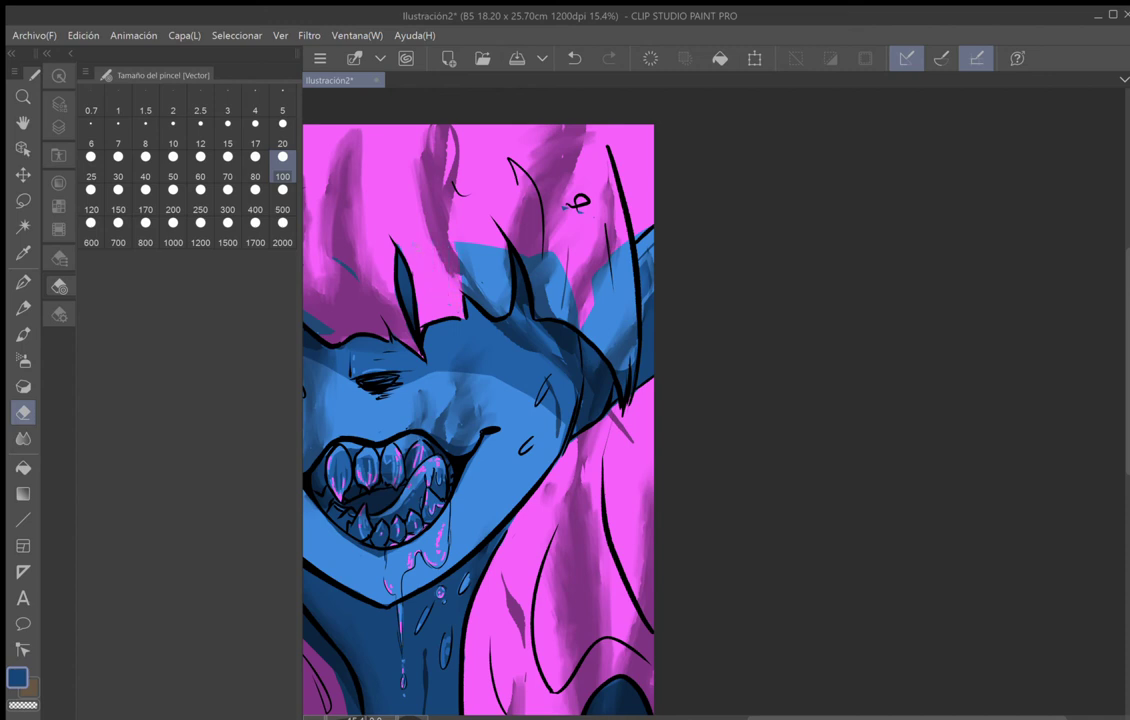
mouse_move(459, 247)
left_mouse_down()
mouse_move(488, 310)
mouse_move(476, 247)
mouse_move(498, 297)
left_mouse_up()
mouse_move(495, 248)
left_mouse_down()
mouse_move(505, 292)
mouse_move(506, 244)
mouse_move(508, 301)
mouse_move(499, 311)
mouse_move(493, 299)
left_mouse_up()
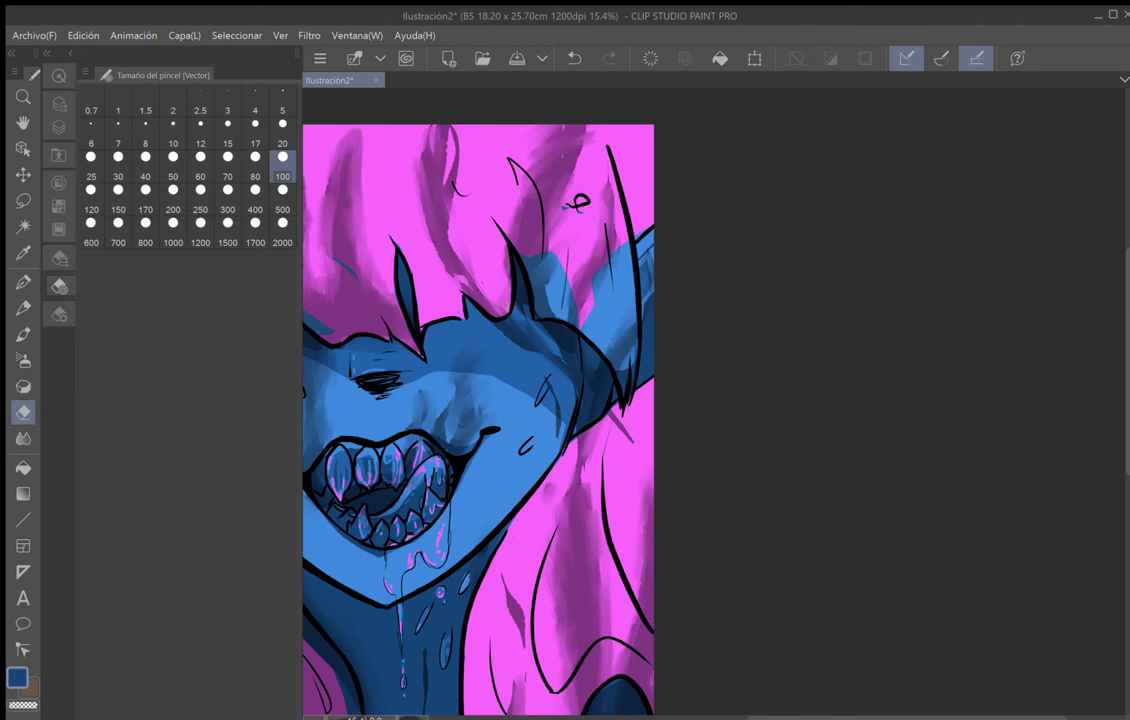
Erase the blue over the hair between the right-hand spike and the ear, including leftover specks along the fringe.
left_click_drag(537, 263, 523, 257)
mouse_move(533, 272)
left_mouse_down()
mouse_move(542, 291)
mouse_move(557, 283)
mouse_move(565, 297)
left_mouse_up()
mouse_move(556, 256)
left_mouse_down()
mouse_move(578, 322)
mouse_move(562, 302)
left_mouse_up()
mouse_move(500, 277)
left_mouse_down()
mouse_move(492, 267)
mouse_move(496, 278)
mouse_move(472, 276)
left_mouse_up()
mouse_move(476, 282)
left_mouse_down()
mouse_move(473, 258)
mouse_move(482, 260)
left_mouse_up()
left_click_drag(488, 276, 481, 257)
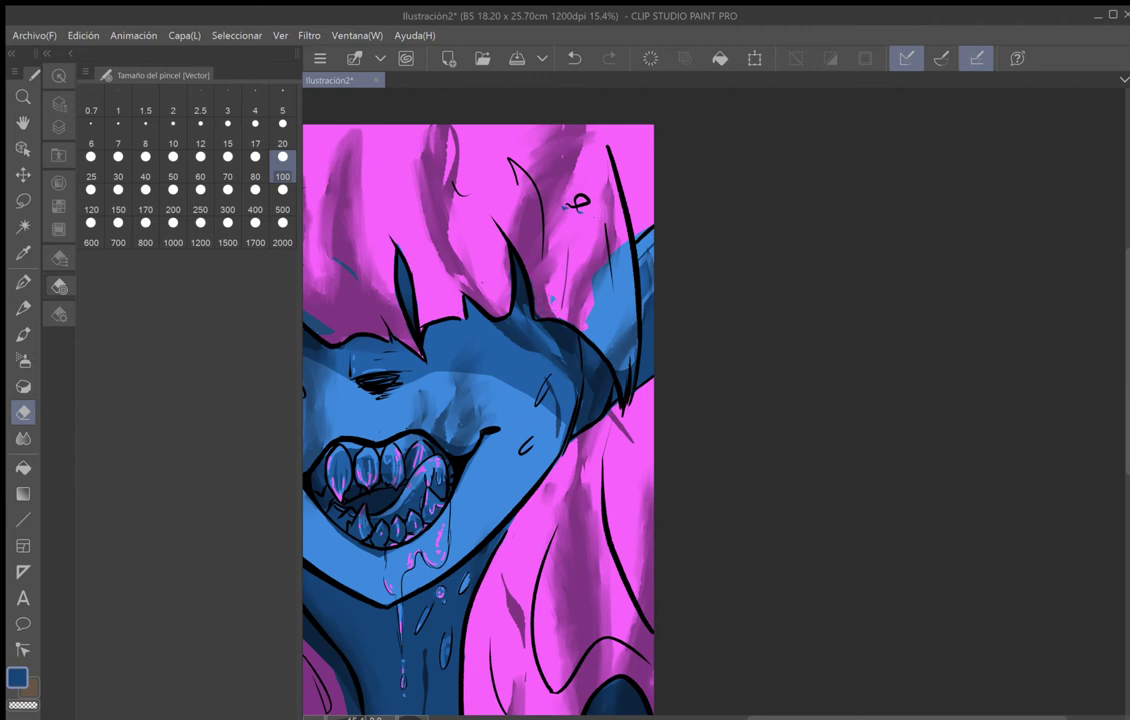
left_click_drag(526, 298, 517, 288)
left_click_drag(594, 336, 586, 325)
left_click_drag(530, 304, 523, 296)
Erase the blue from the long hair lock overlapping the ear, working up to its outer outline.
left_click_drag(625, 246, 618, 369)
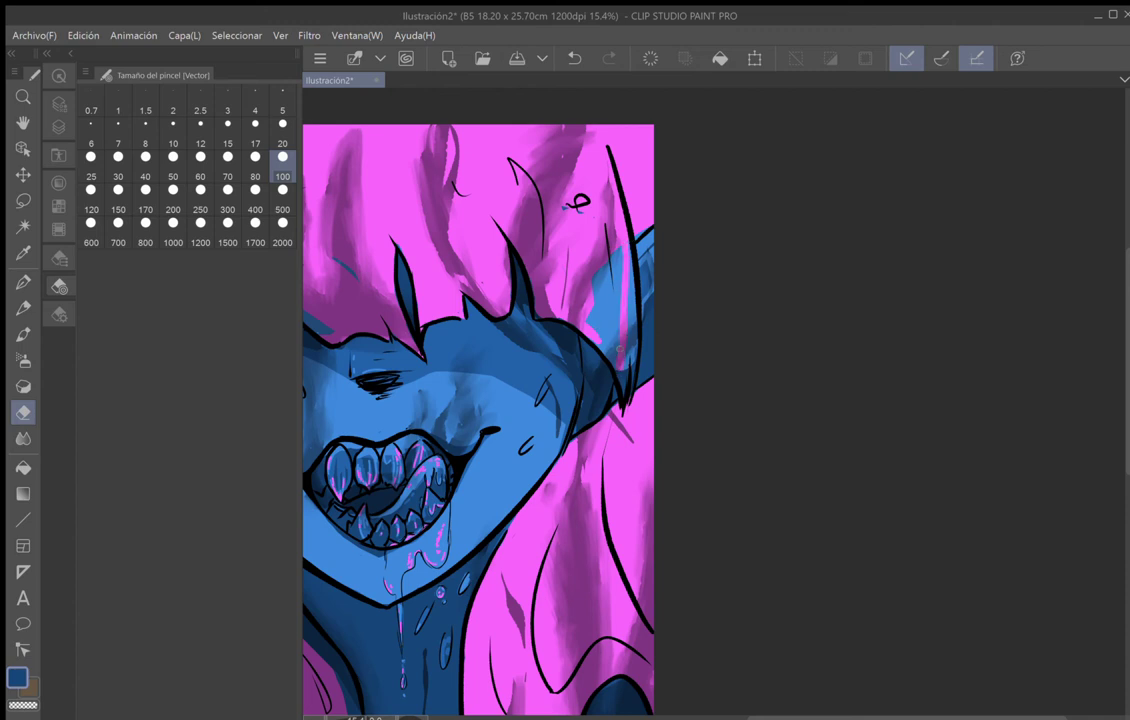
left_click_drag(614, 356, 619, 254)
left_click_drag(607, 354, 614, 255)
mouse_move(602, 338)
left_mouse_down()
mouse_move(611, 256)
mouse_move(599, 270)
left_mouse_up()
left_click_drag(525, 293, 524, 240)
left_click_drag(520, 289, 519, 276)
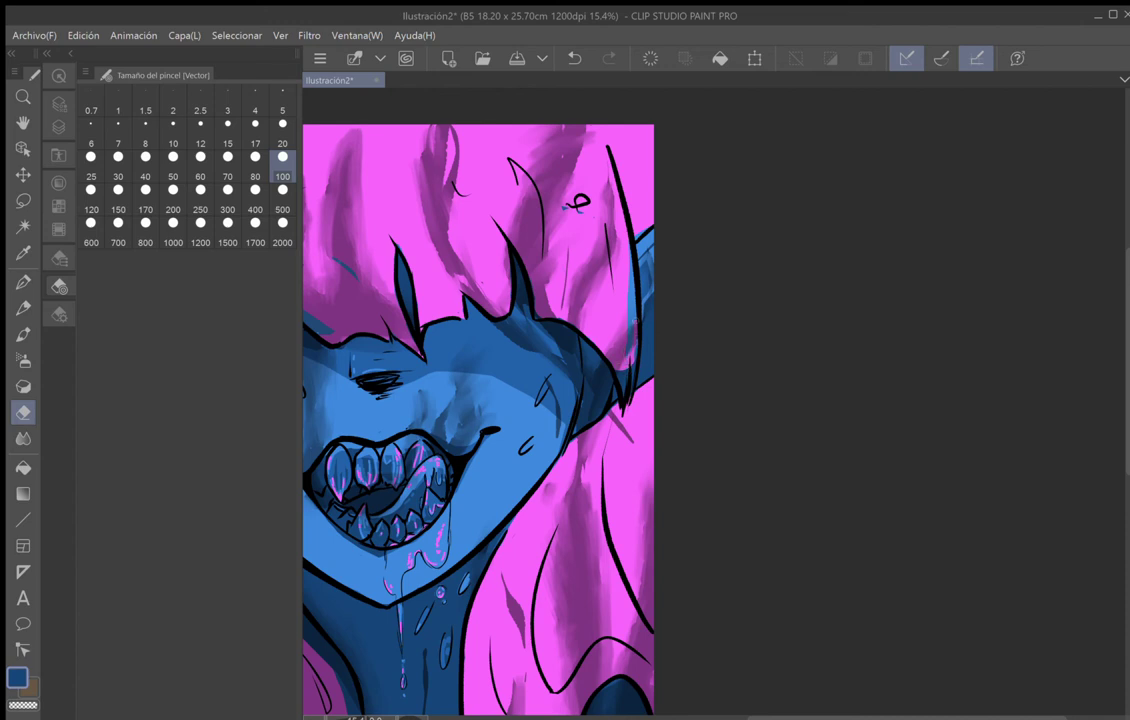
left_click_drag(634, 329, 629, 238)
left_click_drag(628, 289, 629, 312)
Check layers Capa 8 and Capa 7 and erase the stray blue marks around the small loop in the upper right hair.
left_click_drag(628, 312, 595, 479)
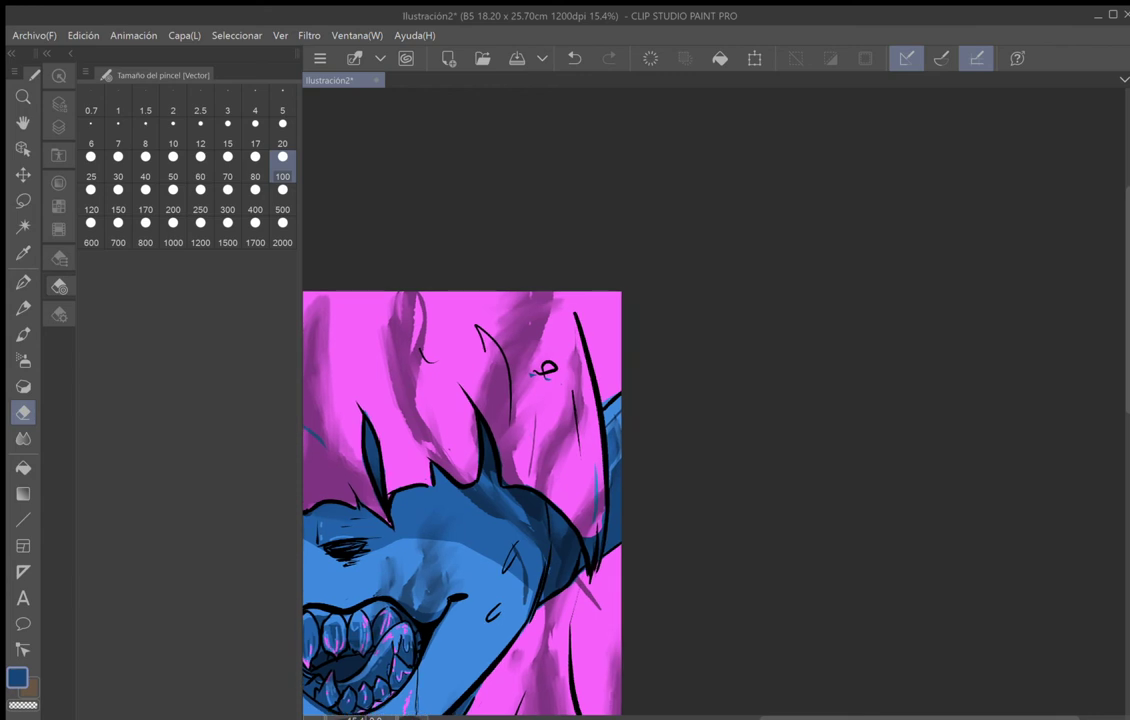
left_click(59, 103)
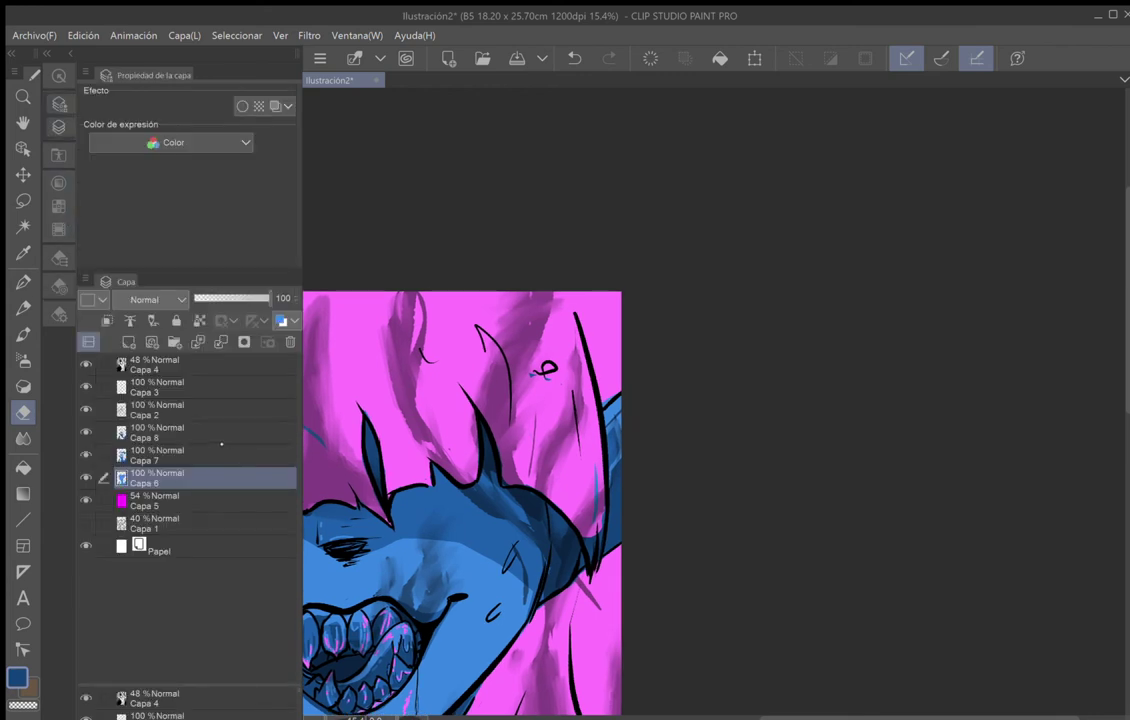
left_click(218, 434)
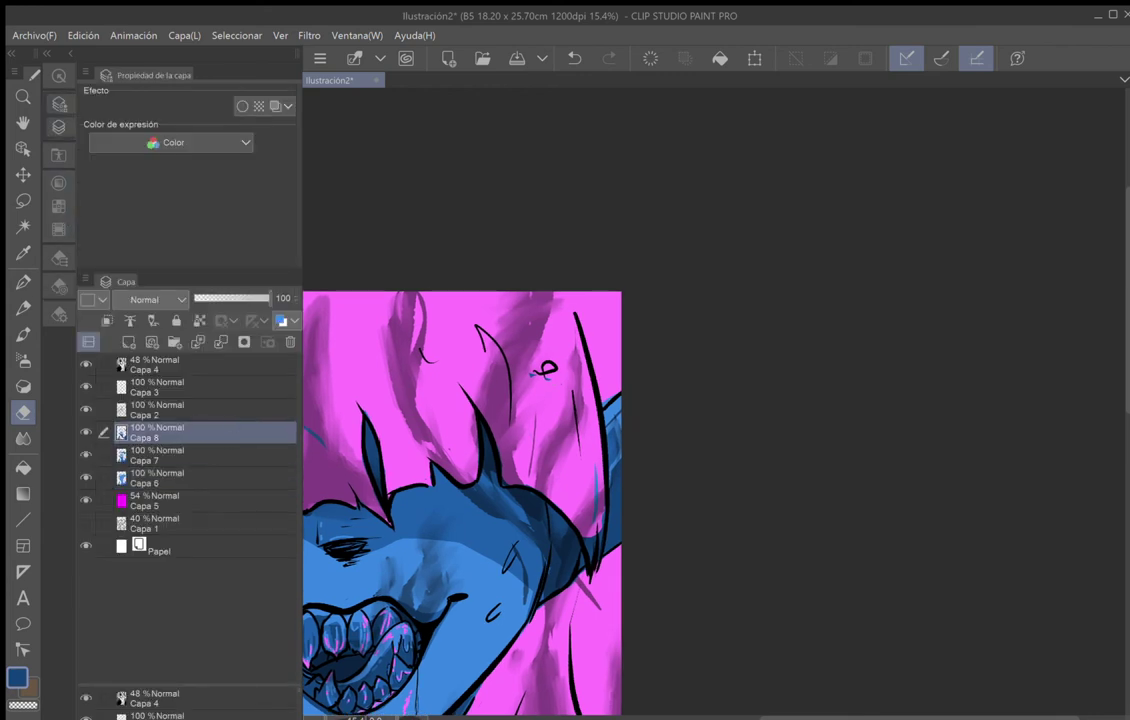
left_click(254, 456)
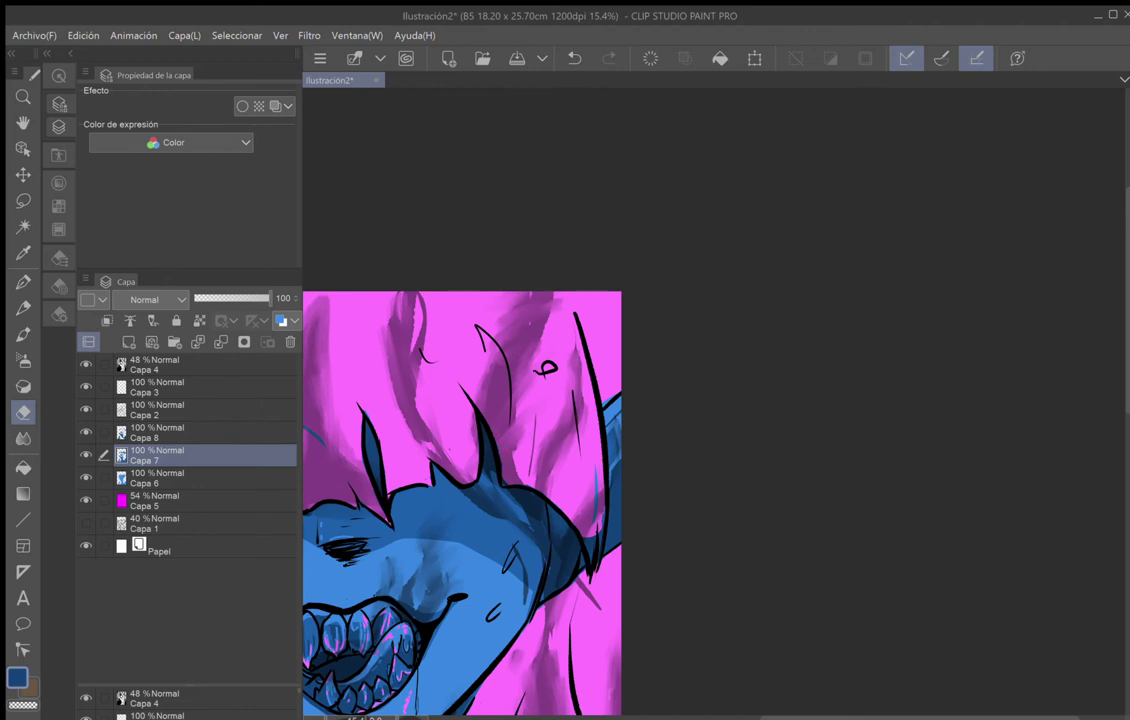
left_click(190, 433)
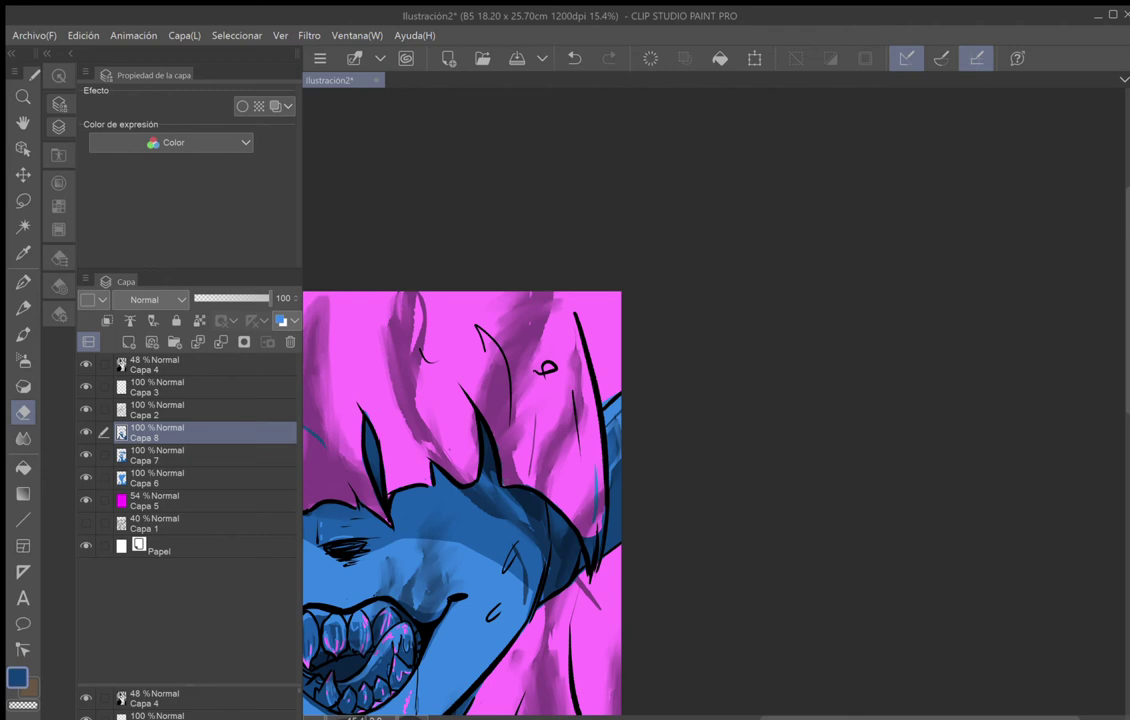
left_click(200, 455)
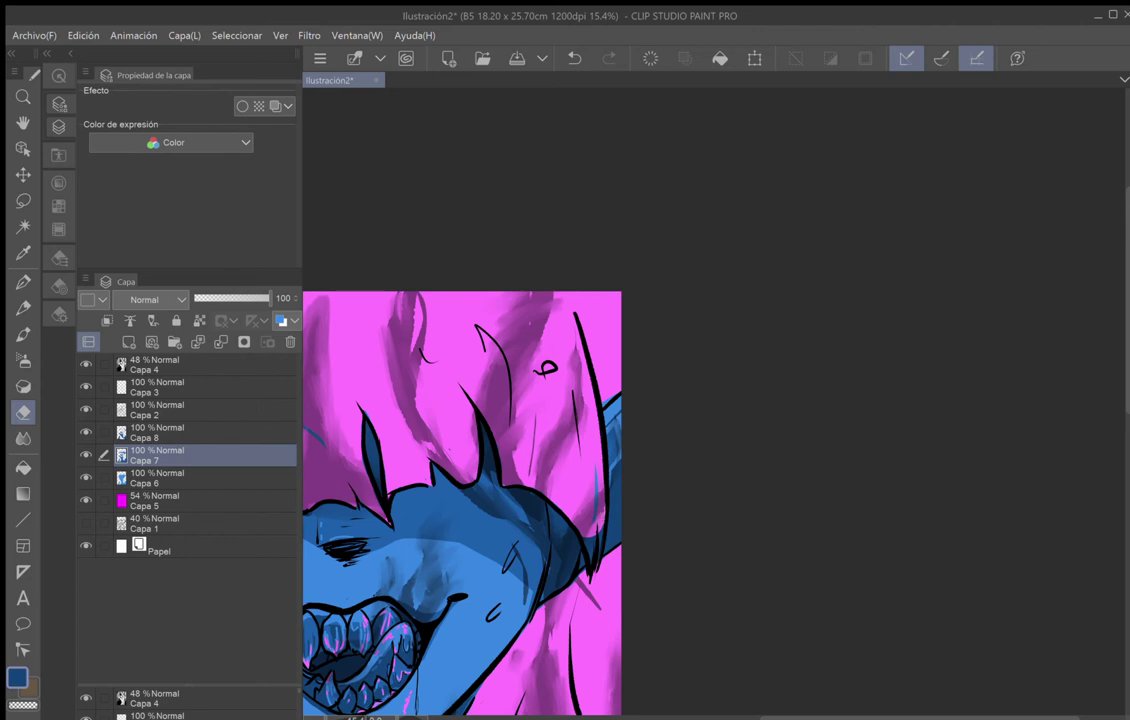
Make Capa 6 active, undo the last stroke and choose the Plumilla con puntas pen.
left_click(259, 485)
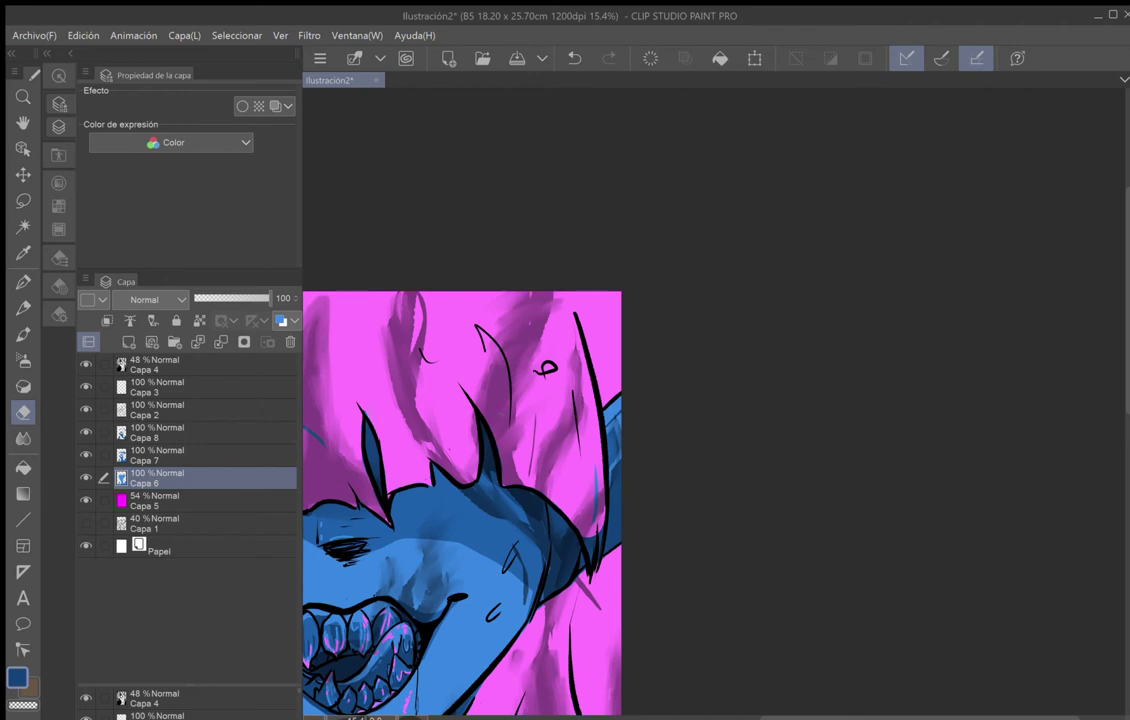
left_click_drag(518, 552, 755, 382)
scroll(755, 382, "down", 4)
scroll(764, 381, "up", 2)
scroll(764, 381, "down", 1)
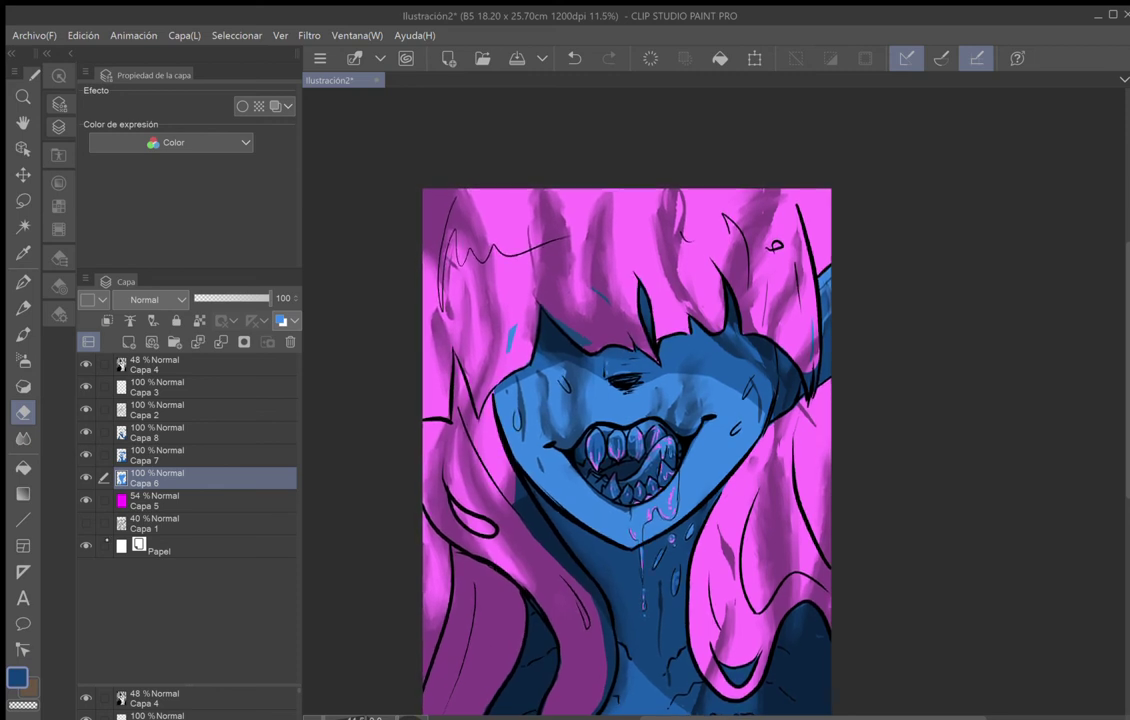
left_click(23, 253)
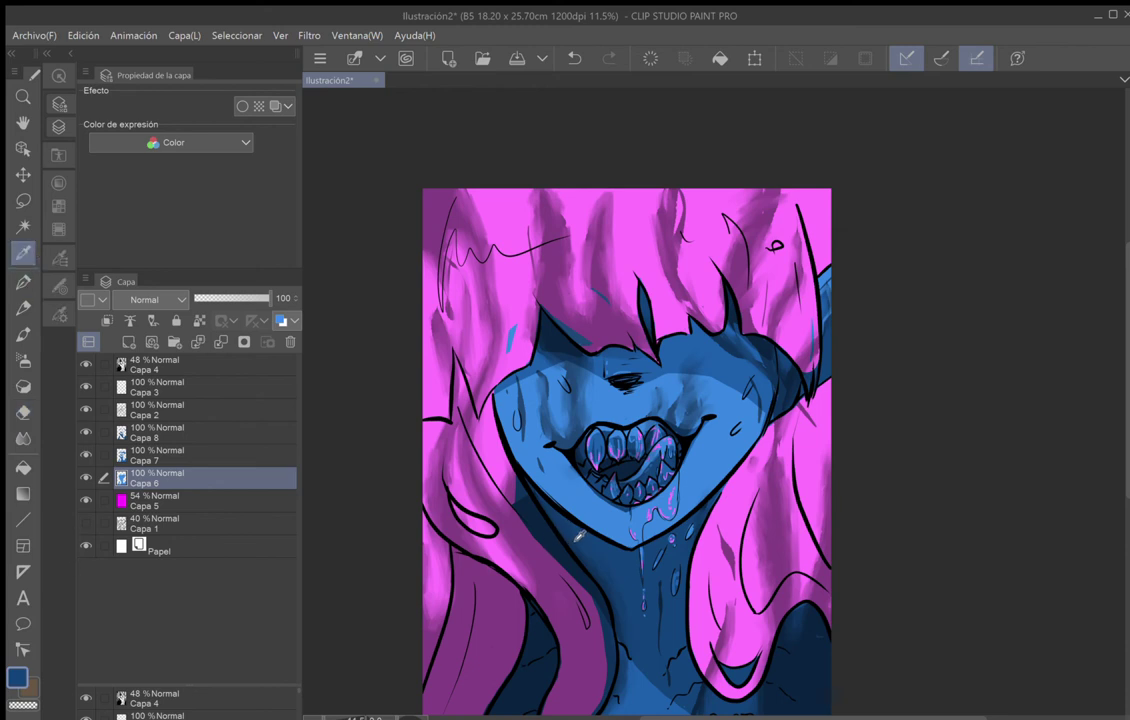
key("p")
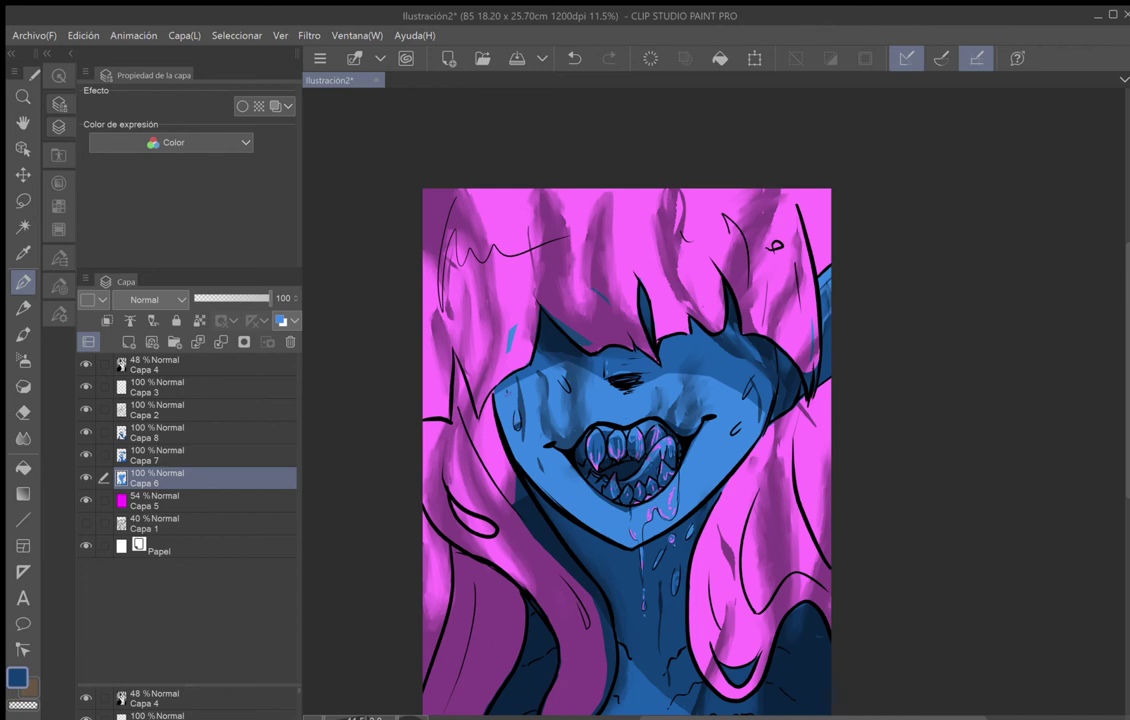
left_click(574, 58)
left_click(60, 285)
left_click(60, 259)
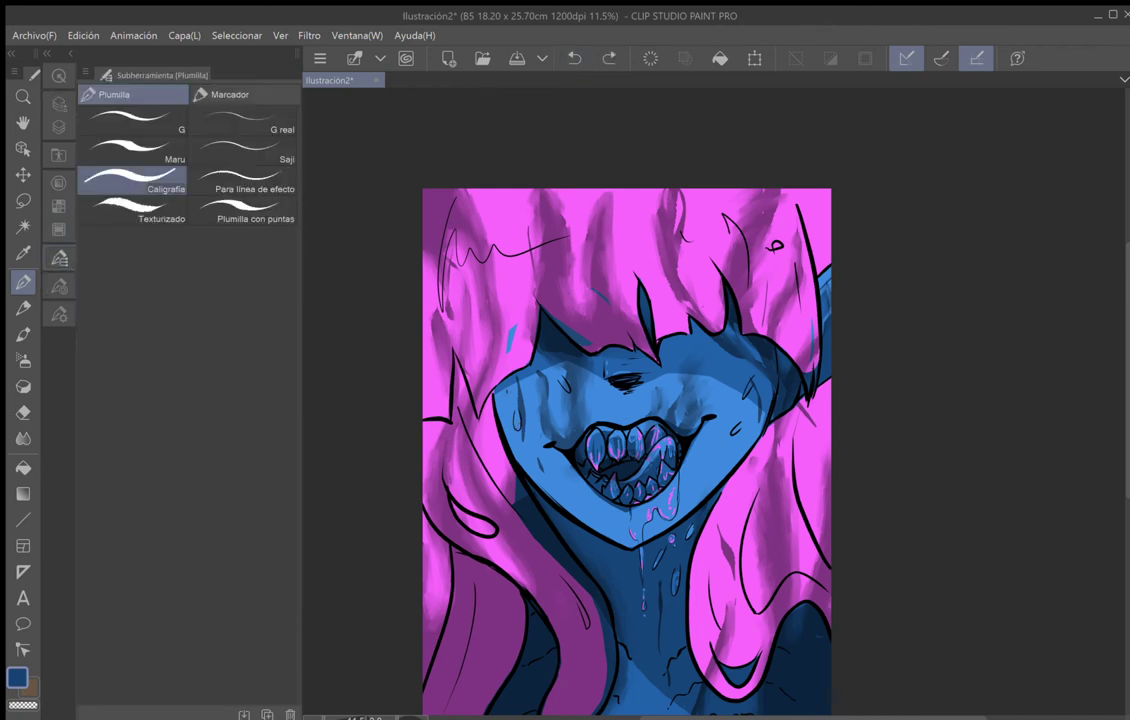
left_click(242, 210)
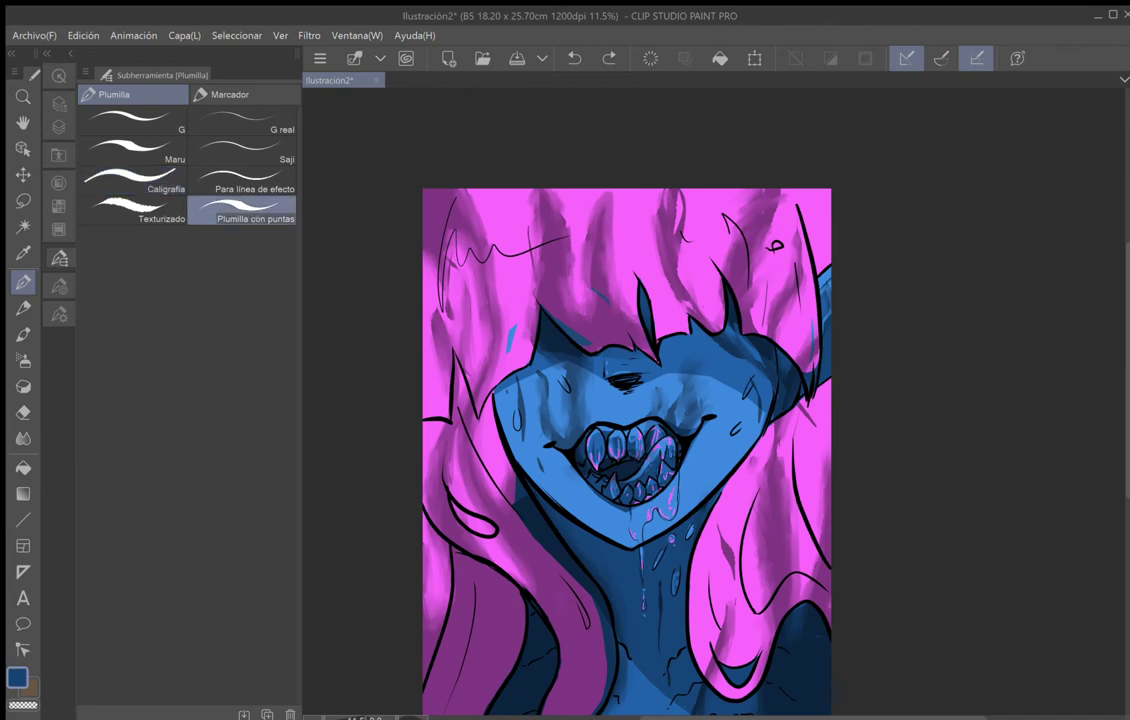
Paint dark blue shading inside the two droplets on the left cheek and the lower droplet on the right cheek.
scroll(603, 426, "up", 4)
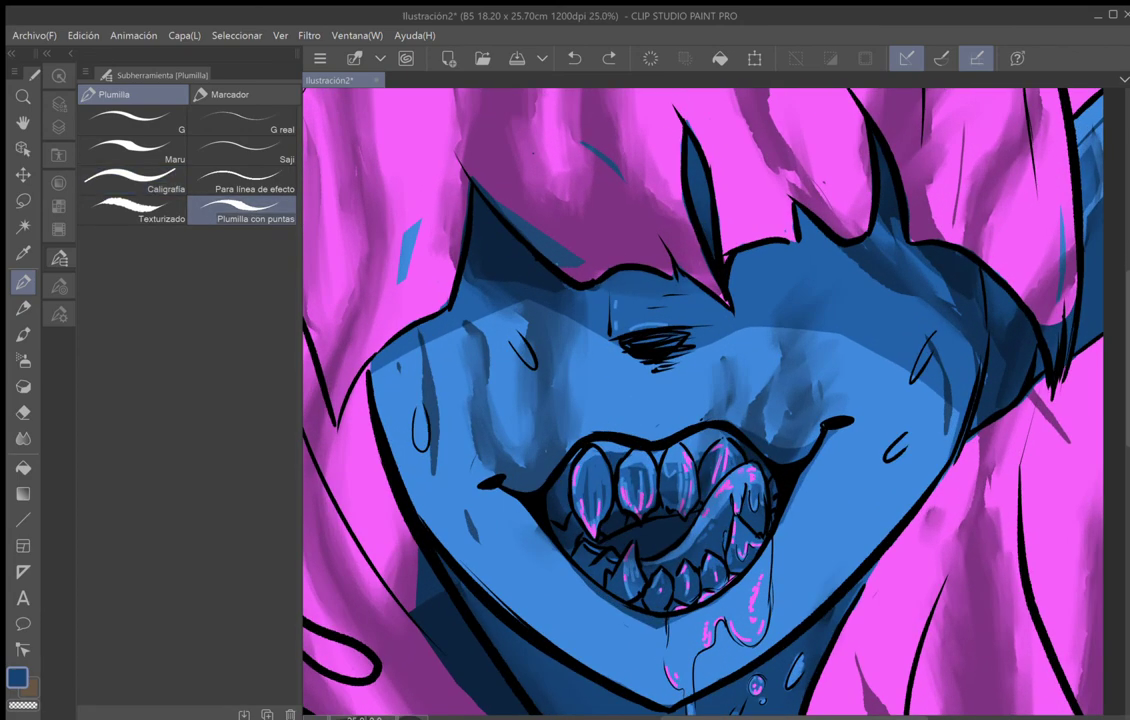
scroll(590, 425, "up", 1)
left_click_drag(369, 432, 381, 458)
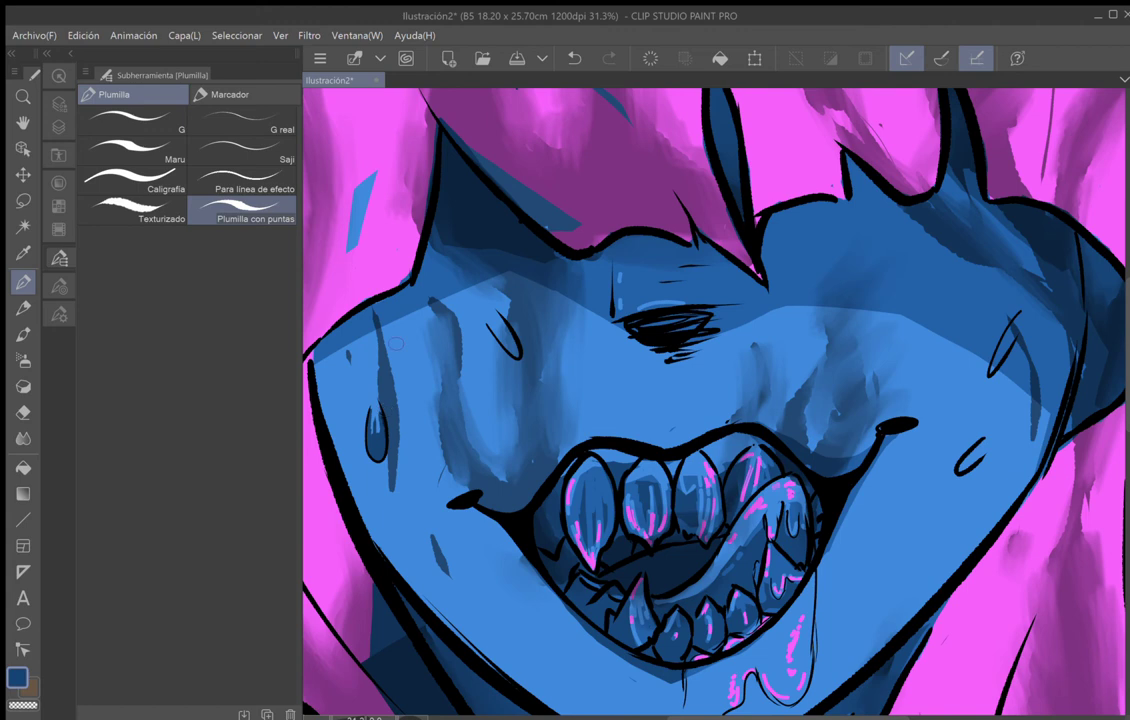
mouse_move(508, 326)
left_mouse_down()
mouse_move(515, 353)
mouse_move(512, 340)
left_mouse_up()
mouse_move(969, 457)
left_mouse_down()
mouse_move(961, 469)
mouse_move(973, 454)
left_mouse_up()
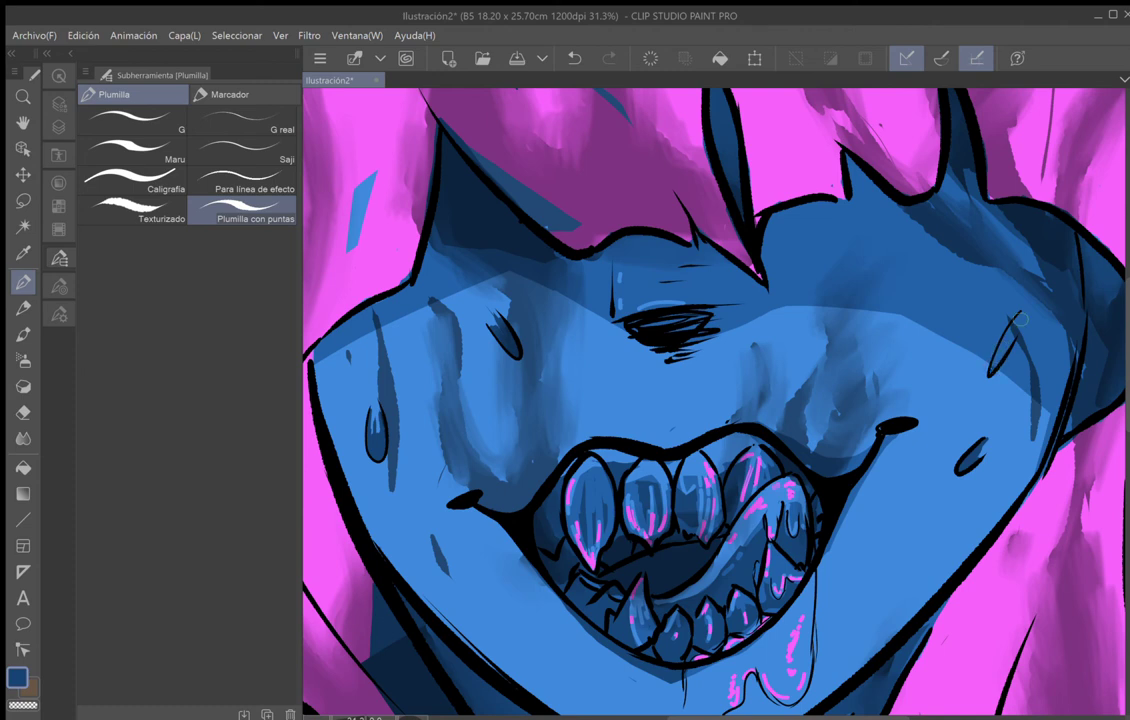
Switch to layer Capa 7 and shade the upper droplet on the right cheek in dark blue.
left_click(55, 182)
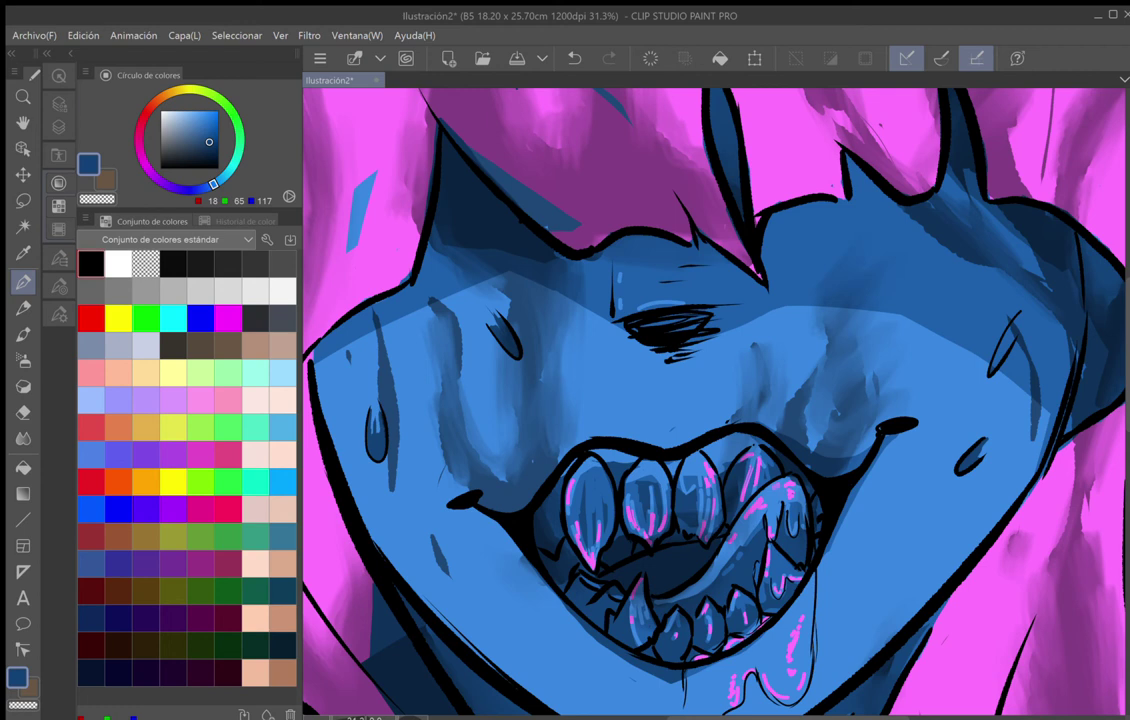
left_click(59, 106)
left_click(215, 457)
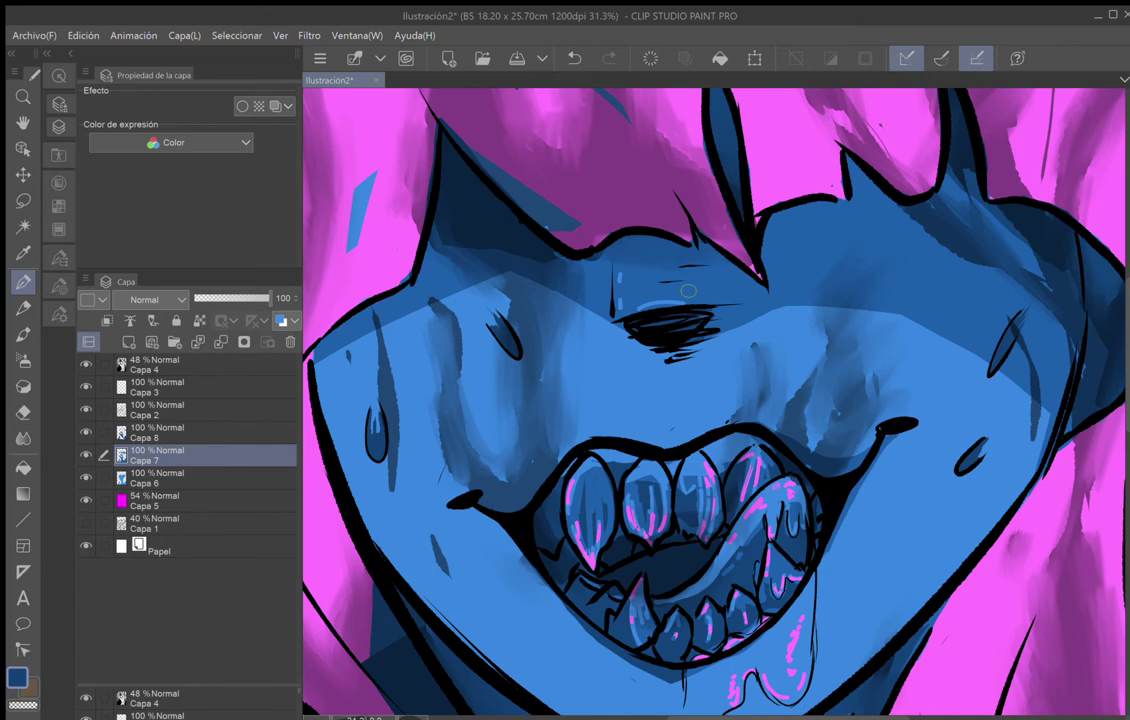
Create a new raster layer directly above Capa 5, beneath the blue skin layers.
scroll(688, 291, "down", 6)
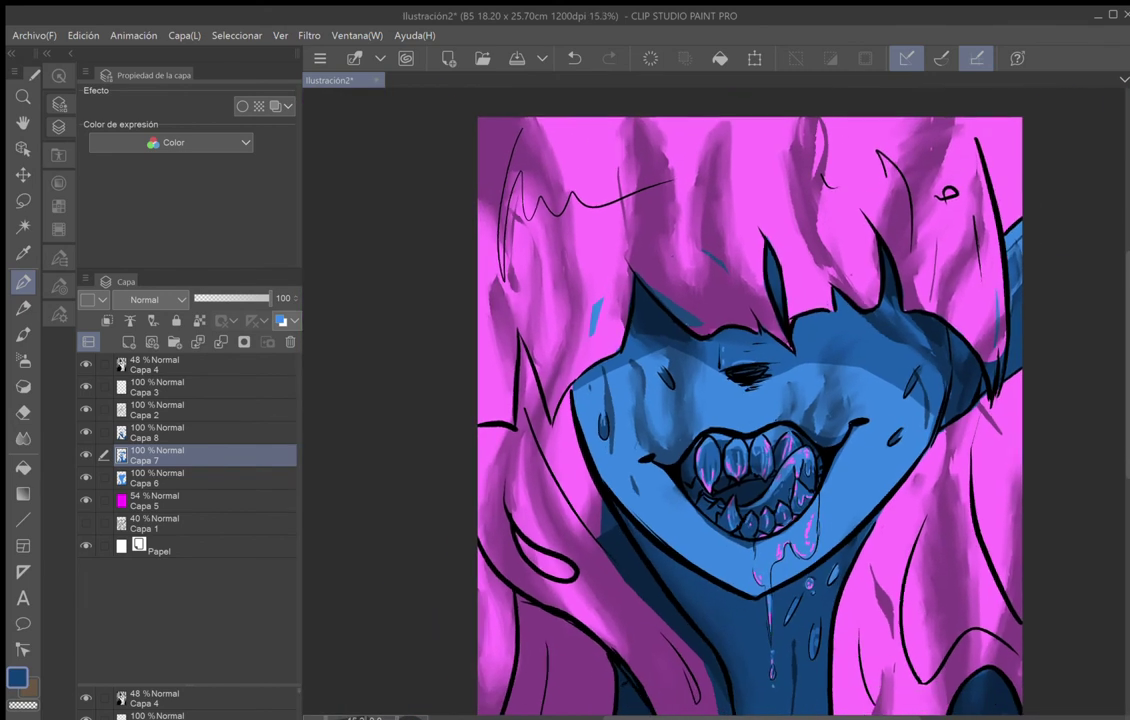
left_click_drag(676, 443, 607, 413)
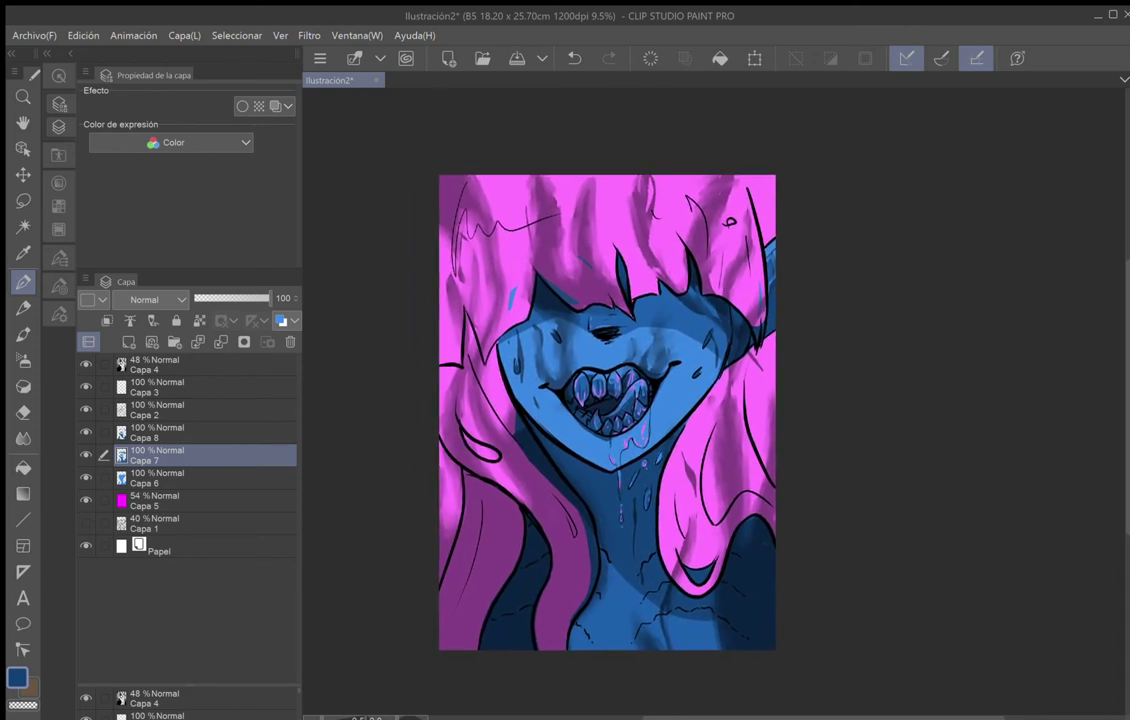
left_click(191, 492)
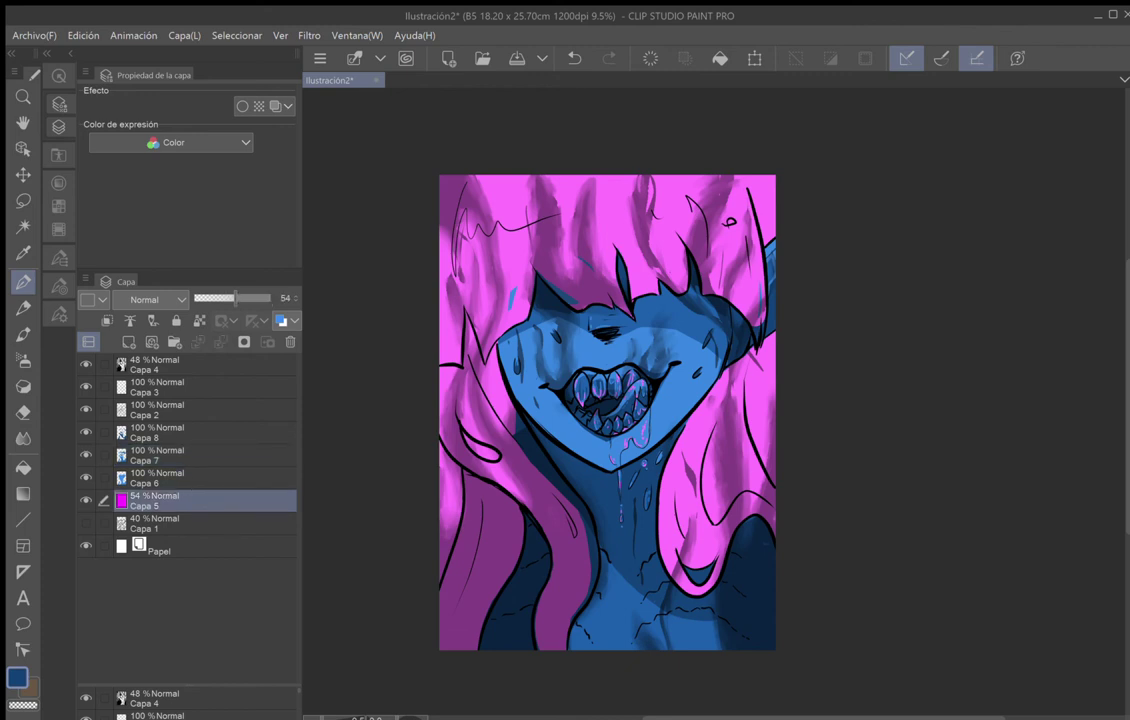
left_click(128, 342)
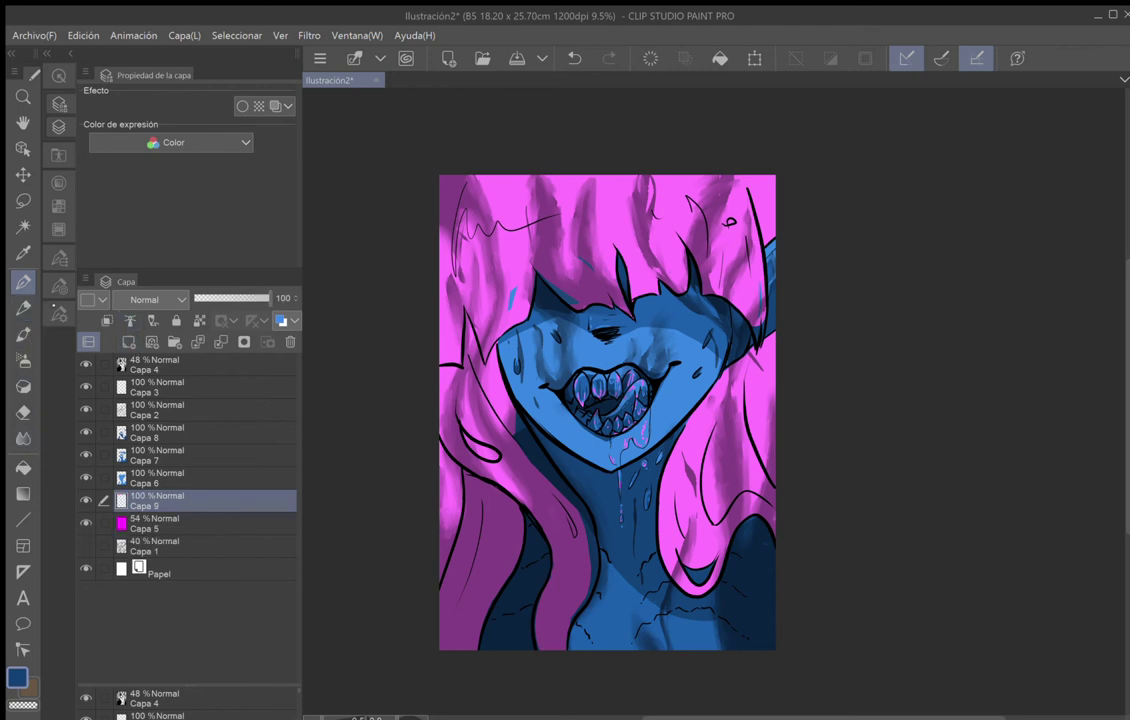
Sample the bright pink from the hair and darken it to RGB 182, 83, 182.
left_click(22, 253)
left_click(514, 194)
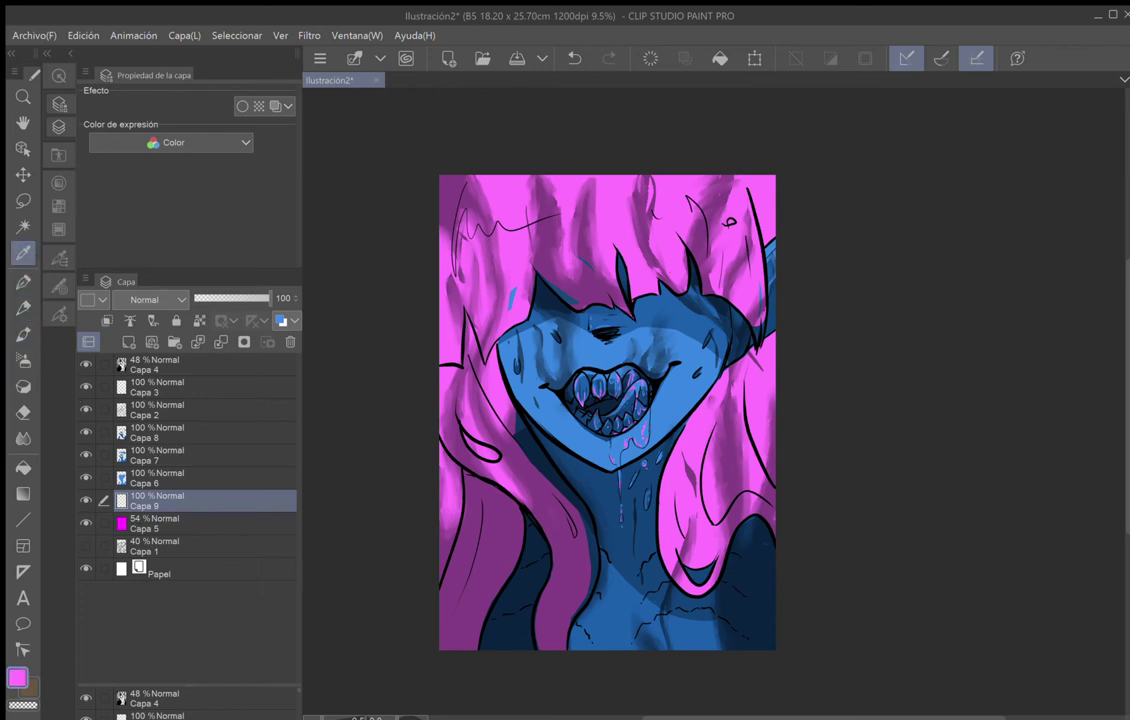
left_click(59, 183)
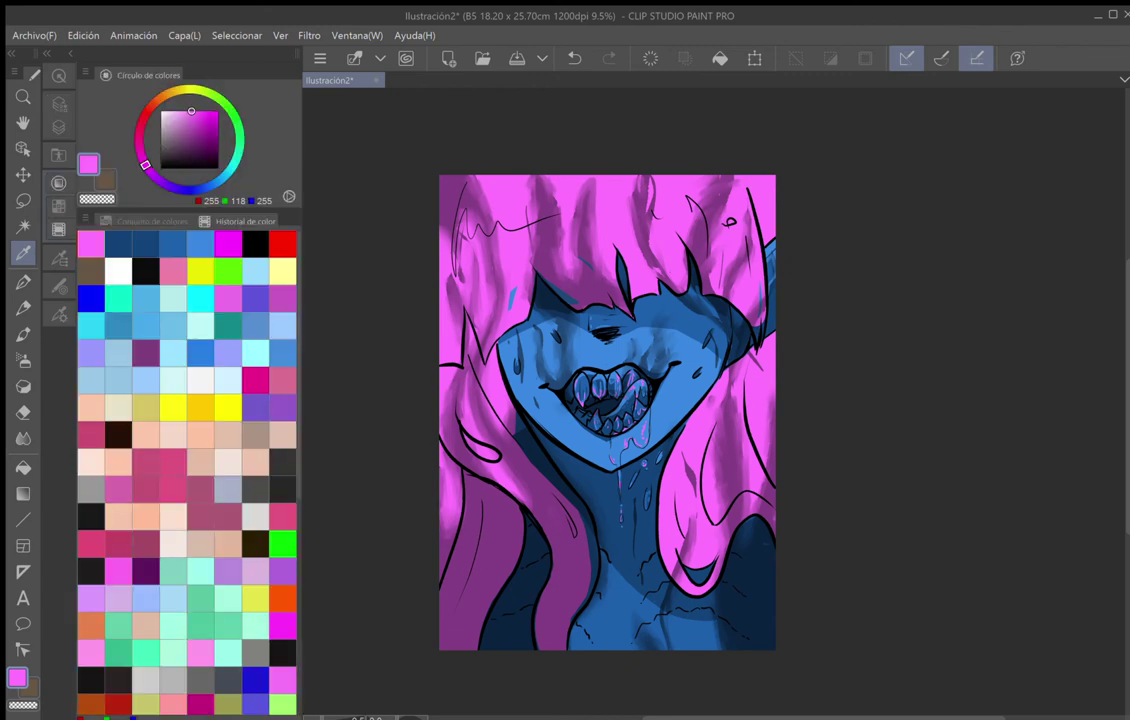
left_click(192, 128)
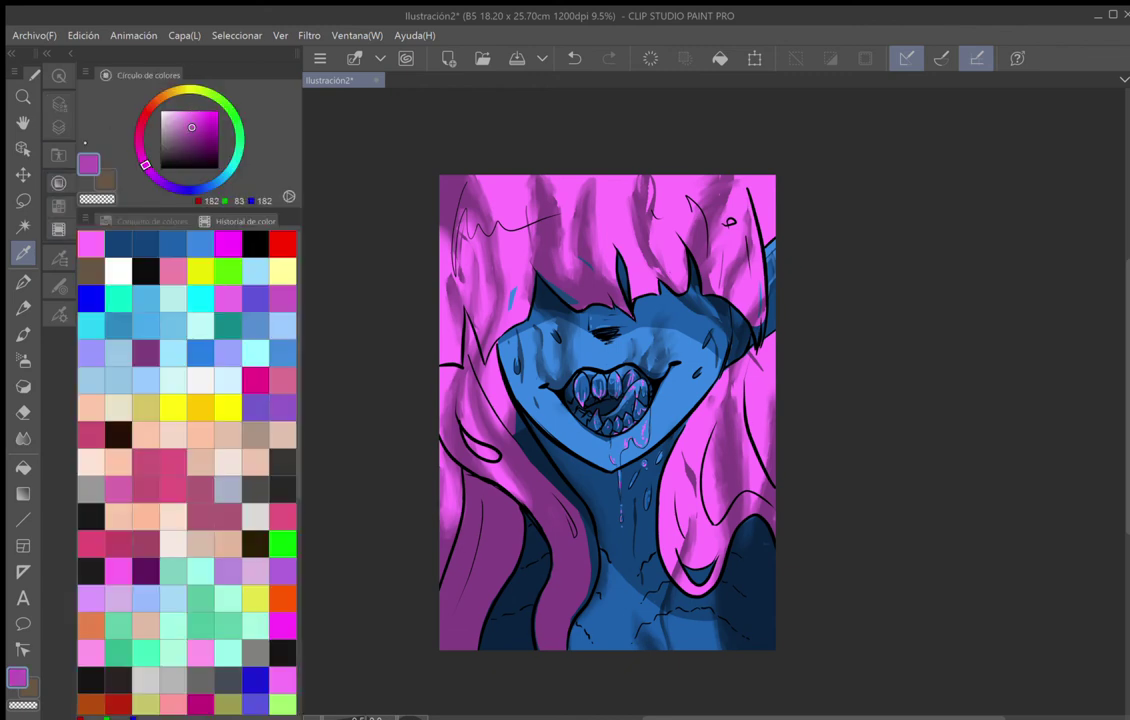
Shade the bangs and the hair lock right of the neck with the darker pink, using pen sizes 200 and 500.
left_click(23, 282)
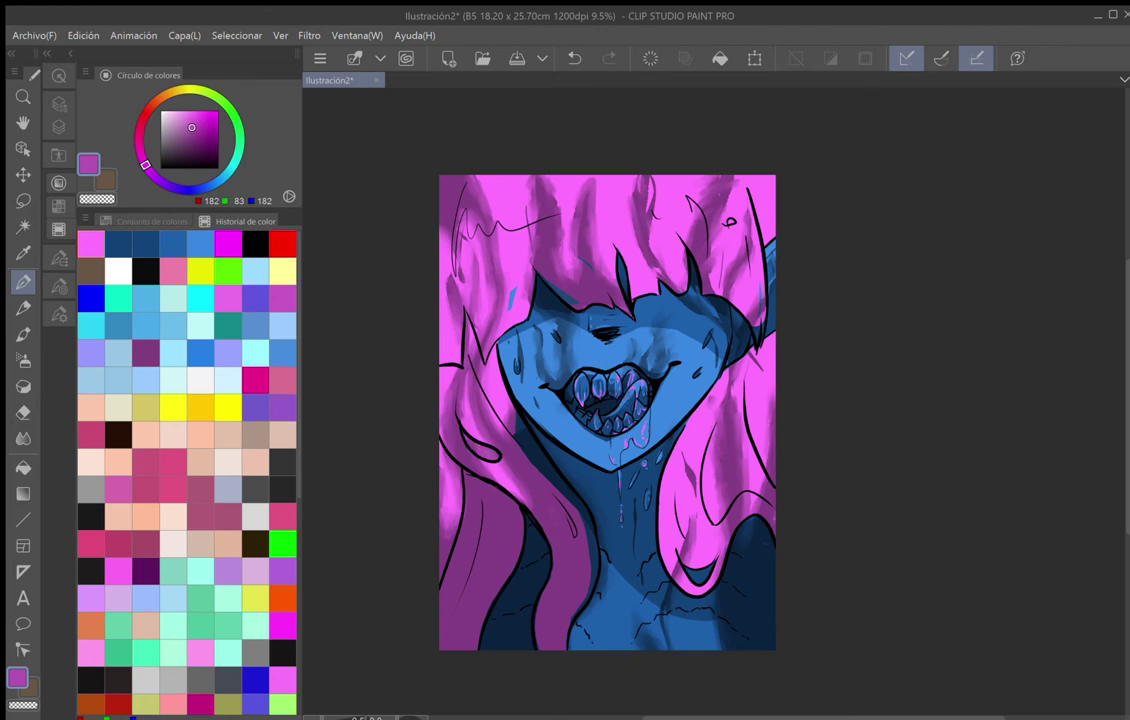
left_click_drag(458, 402, 458, 418)
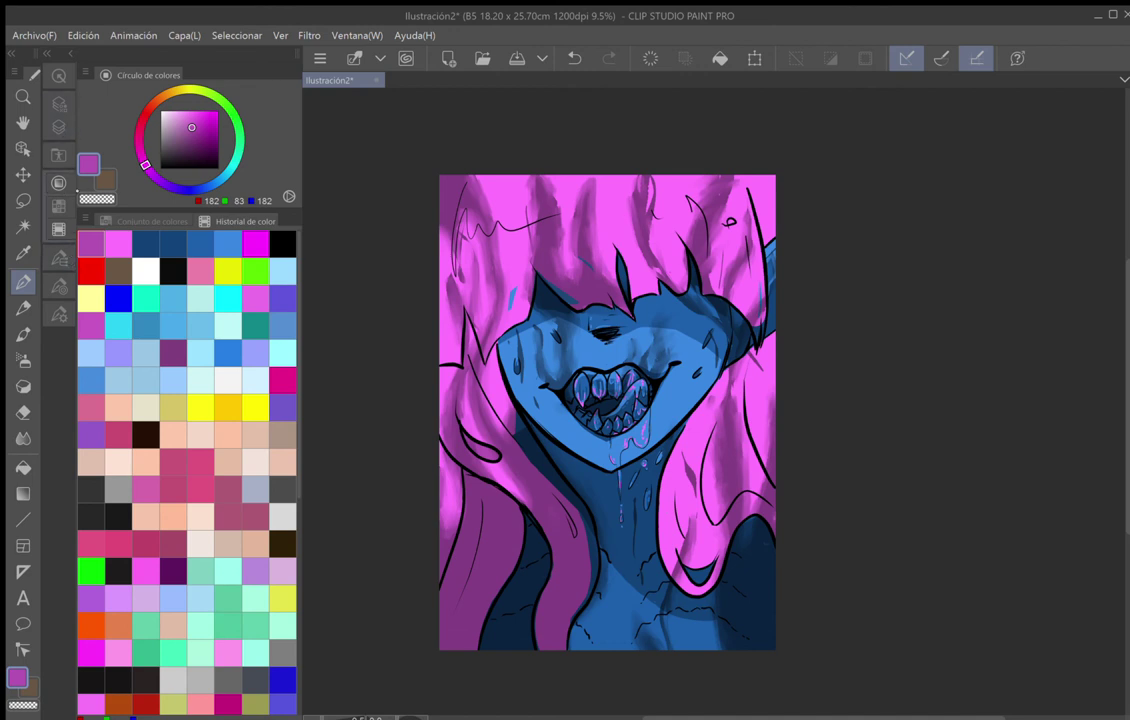
left_click(58, 256)
left_click(173, 189)
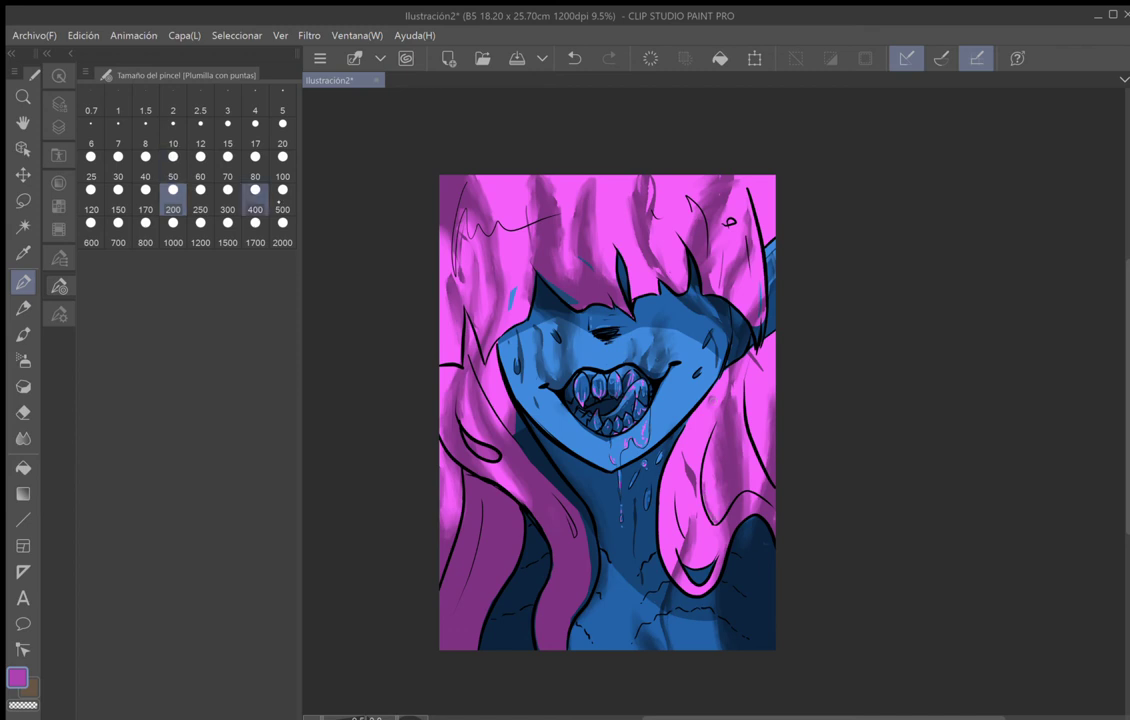
left_click(283, 197)
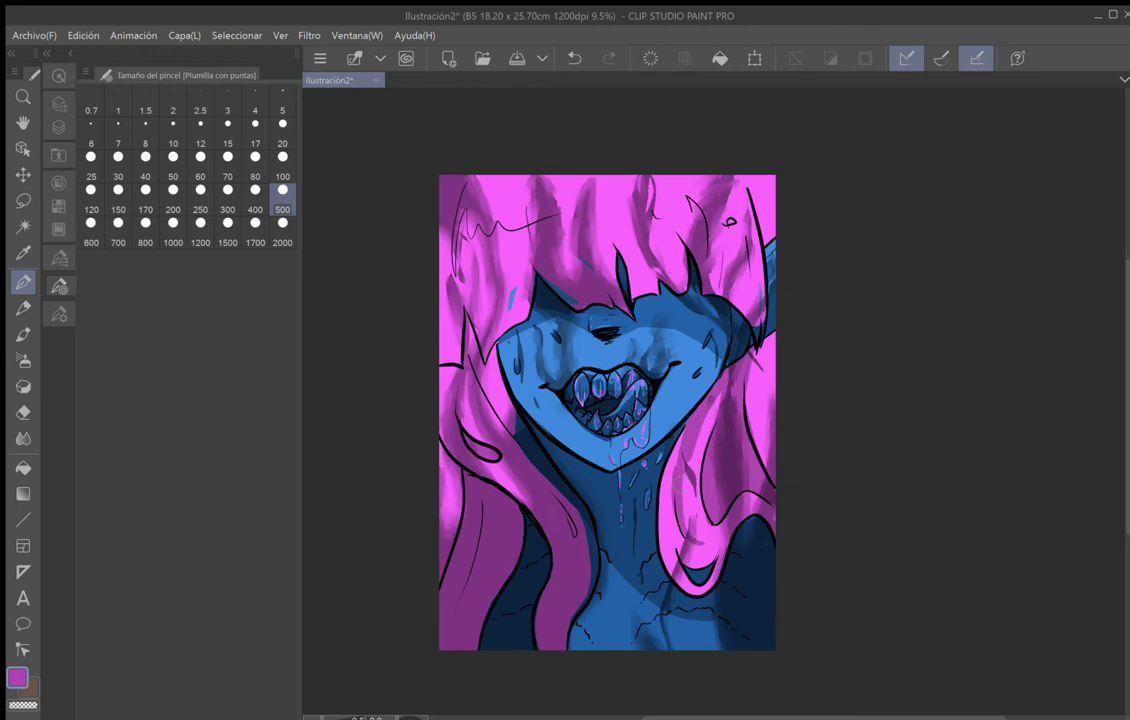
left_click_drag(682, 511, 704, 414)
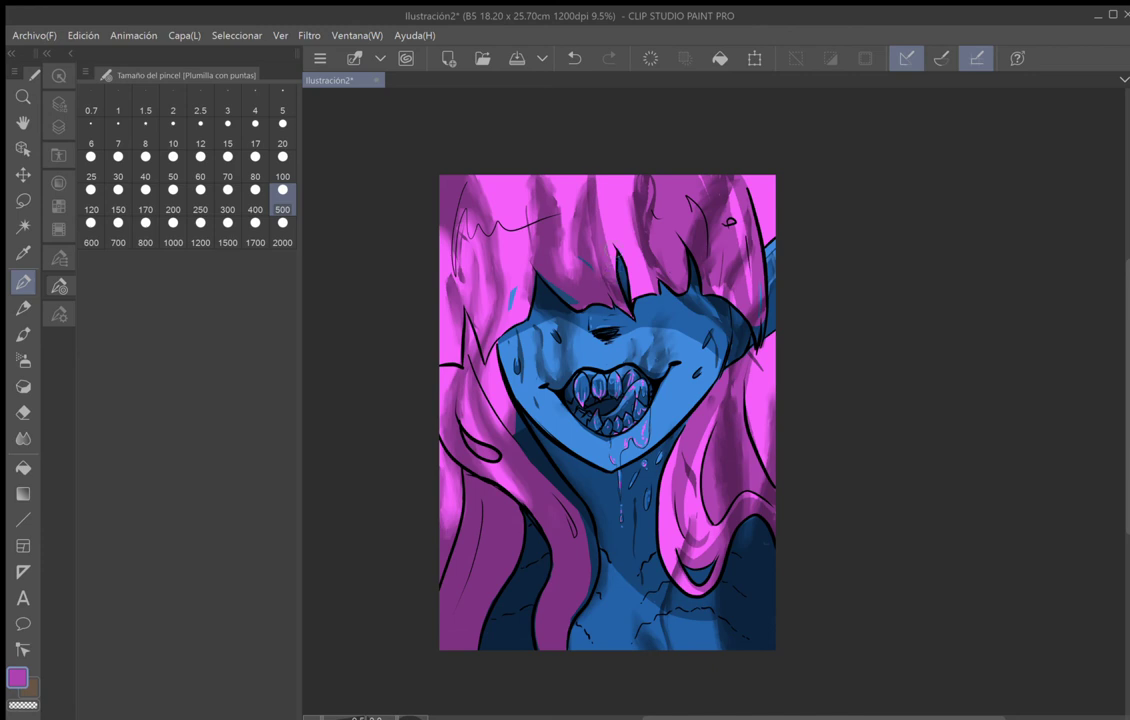
left_click(578, 296)
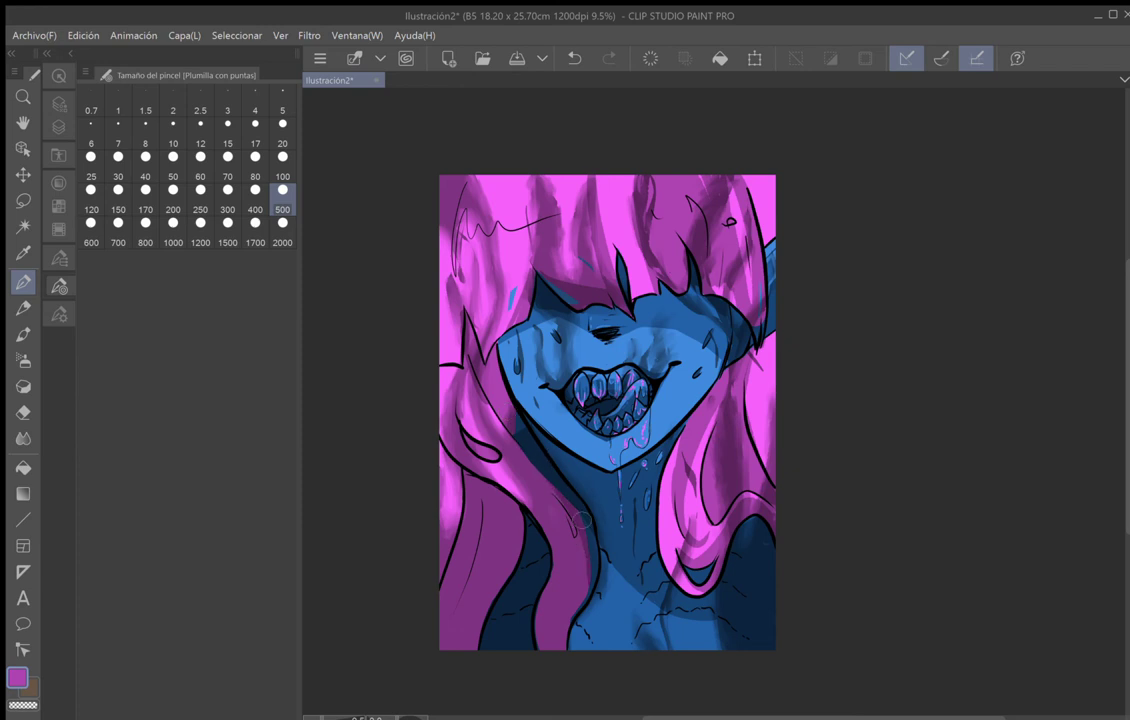
Paint darker pink shading along the long hair lock on the left, down to its lower end over the shoulder.
left_click_drag(586, 594, 565, 649)
left_click_drag(586, 597, 562, 658)
mouse_move(570, 558)
left_mouse_down()
mouse_move(560, 645)
mouse_move(546, 638)
left_mouse_up()
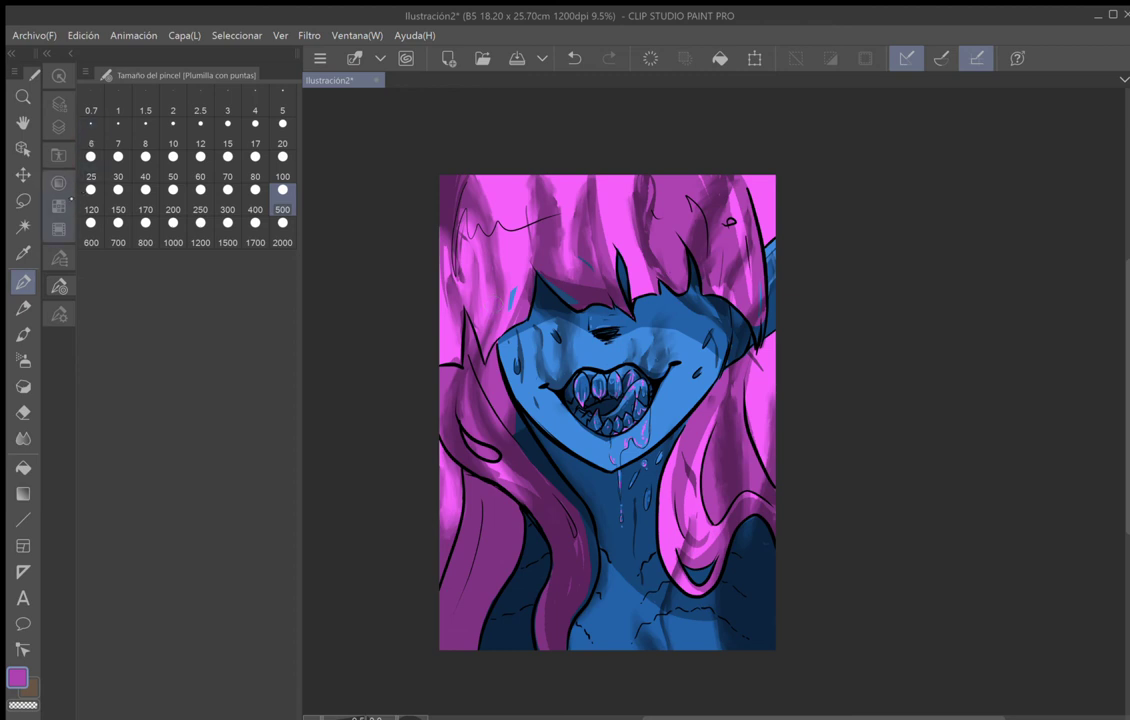
Darken the color to RGB 139, 50, 139 and paint the back hair section at the lower left.
left_click(59, 183)
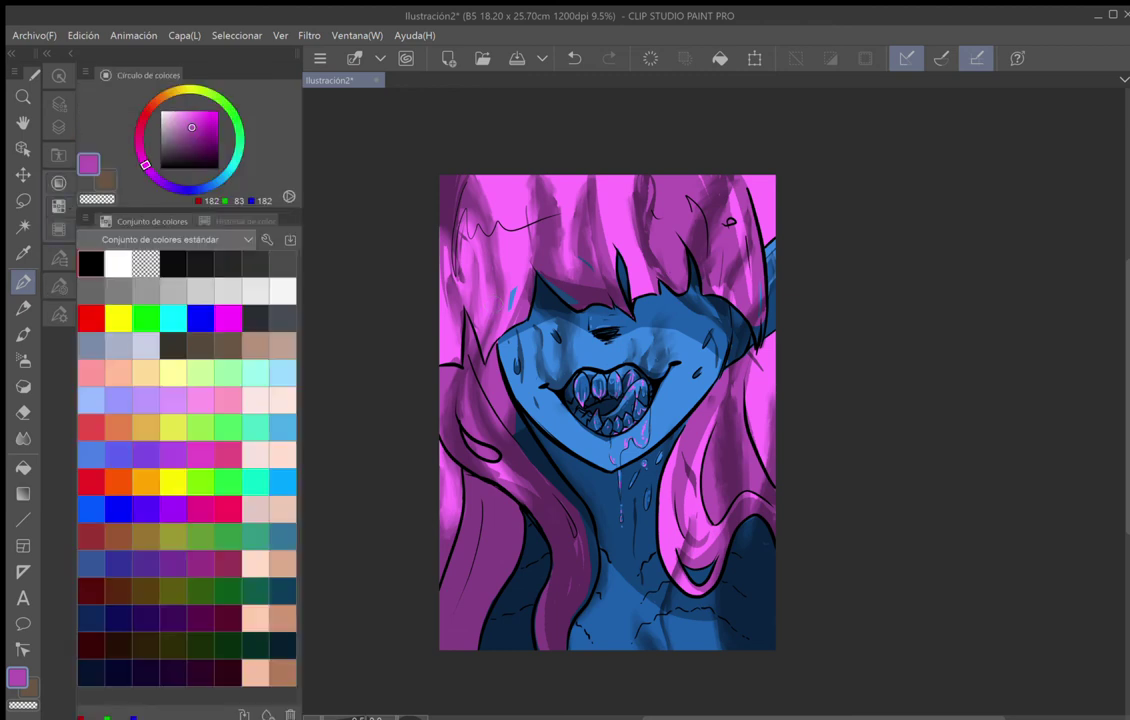
left_click(197, 136)
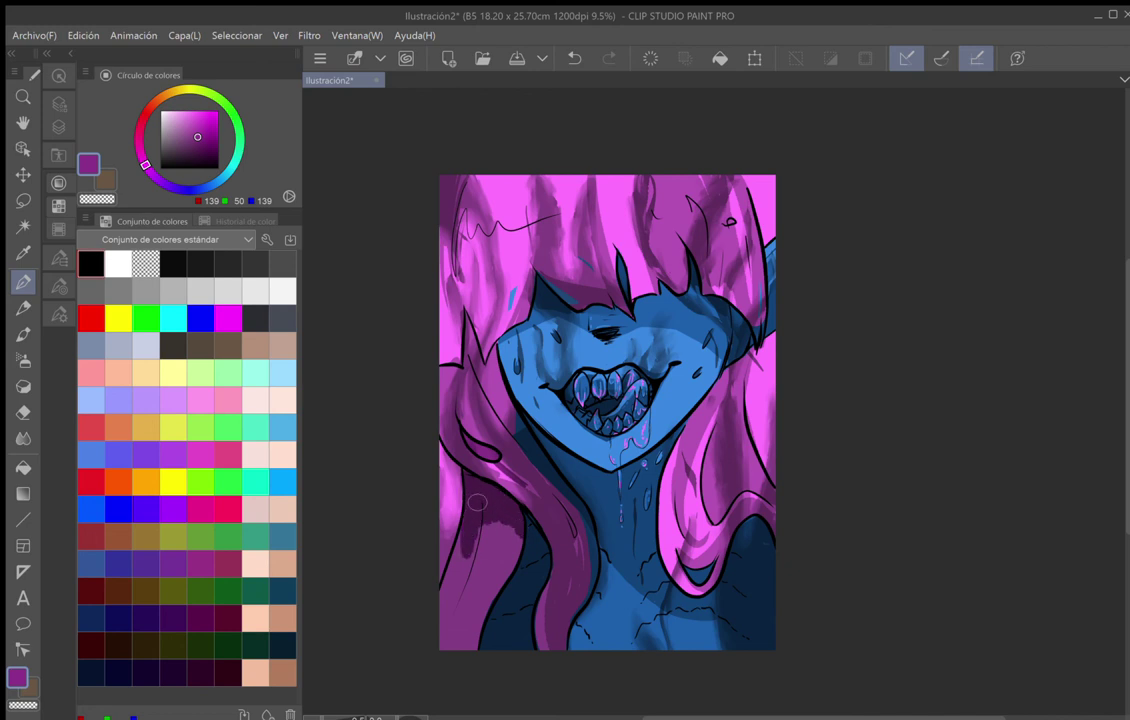
mouse_move(477, 538)
left_mouse_down()
mouse_move(489, 529)
mouse_move(469, 600)
left_mouse_up()
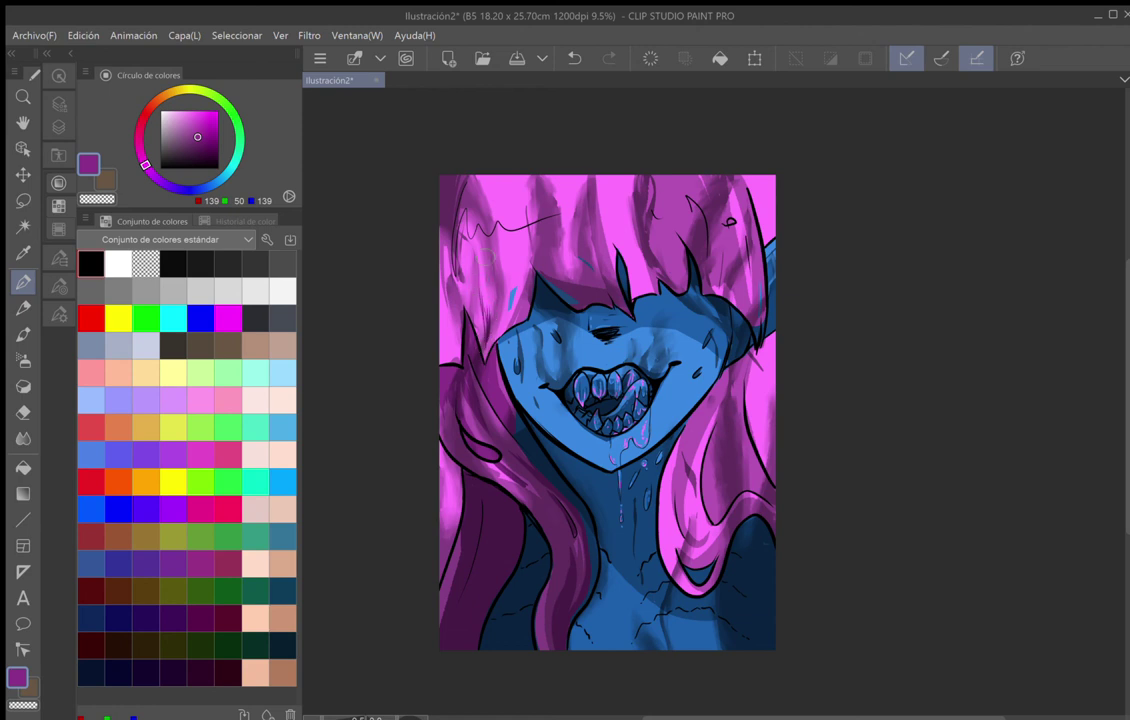
Deepen the shadow in the hair beside the right cheek with dark purple strokes and select the blend tool.
key("j")
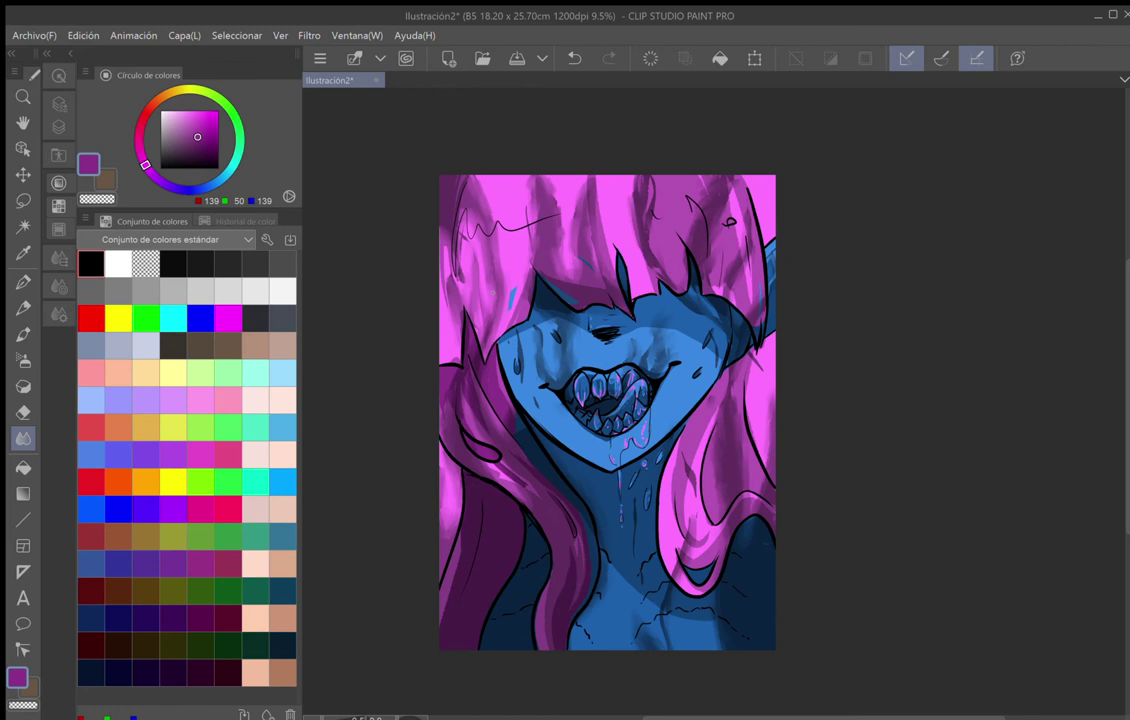
key("p")
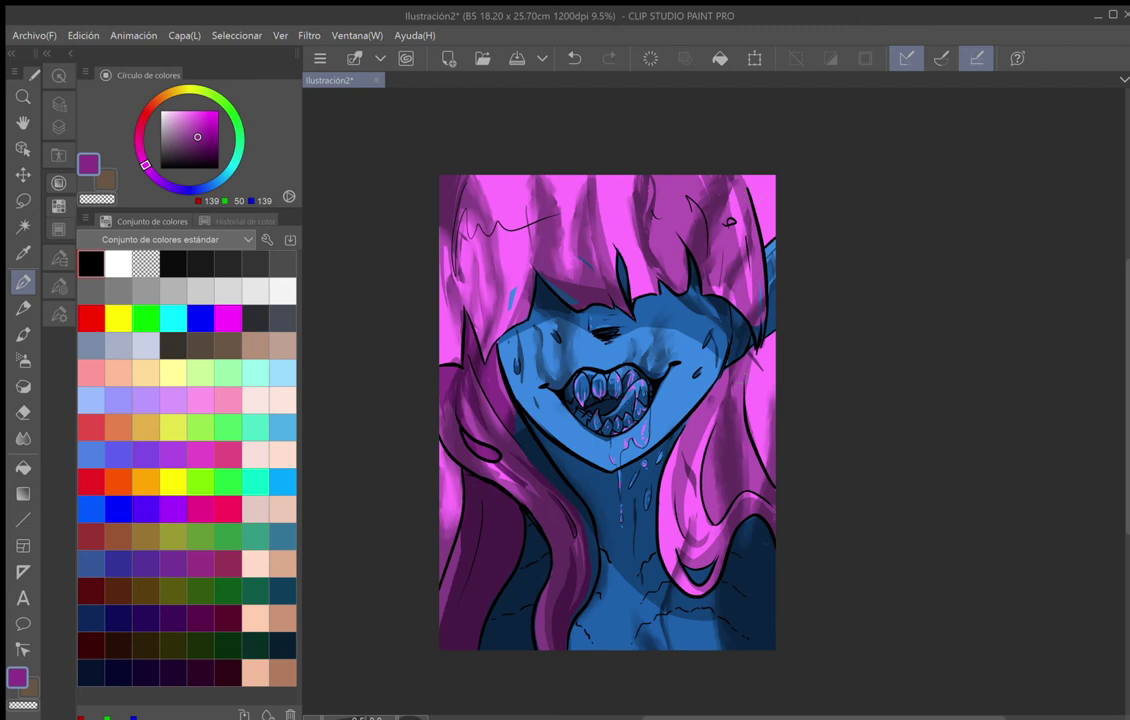
left_click_drag(737, 383, 730, 403)
mouse_move(727, 374)
left_mouse_down()
mouse_move(720, 419)
mouse_move(709, 419)
left_mouse_up()
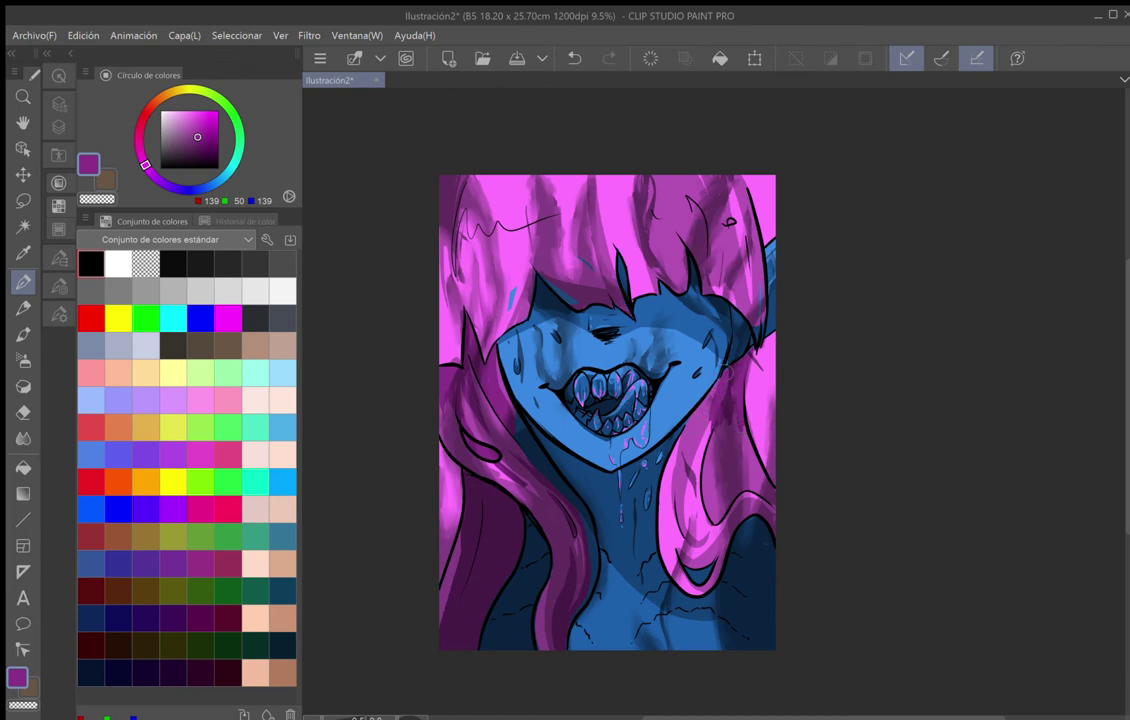
left_click_drag(715, 382, 691, 449)
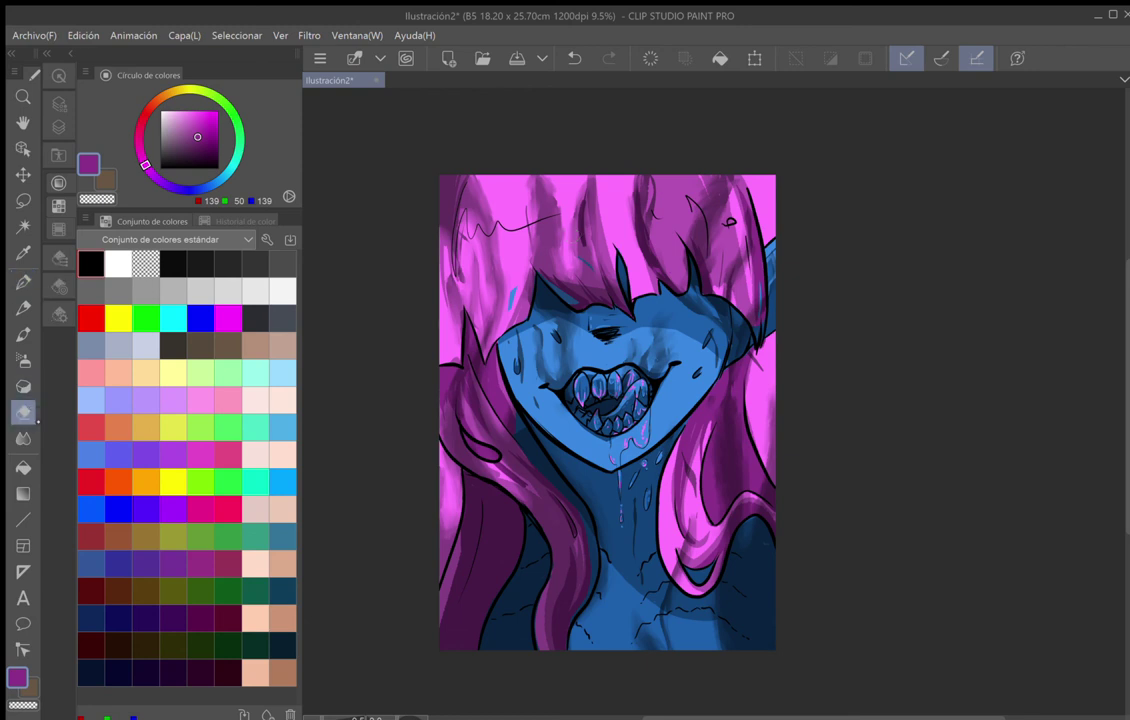
left_click(23, 438)
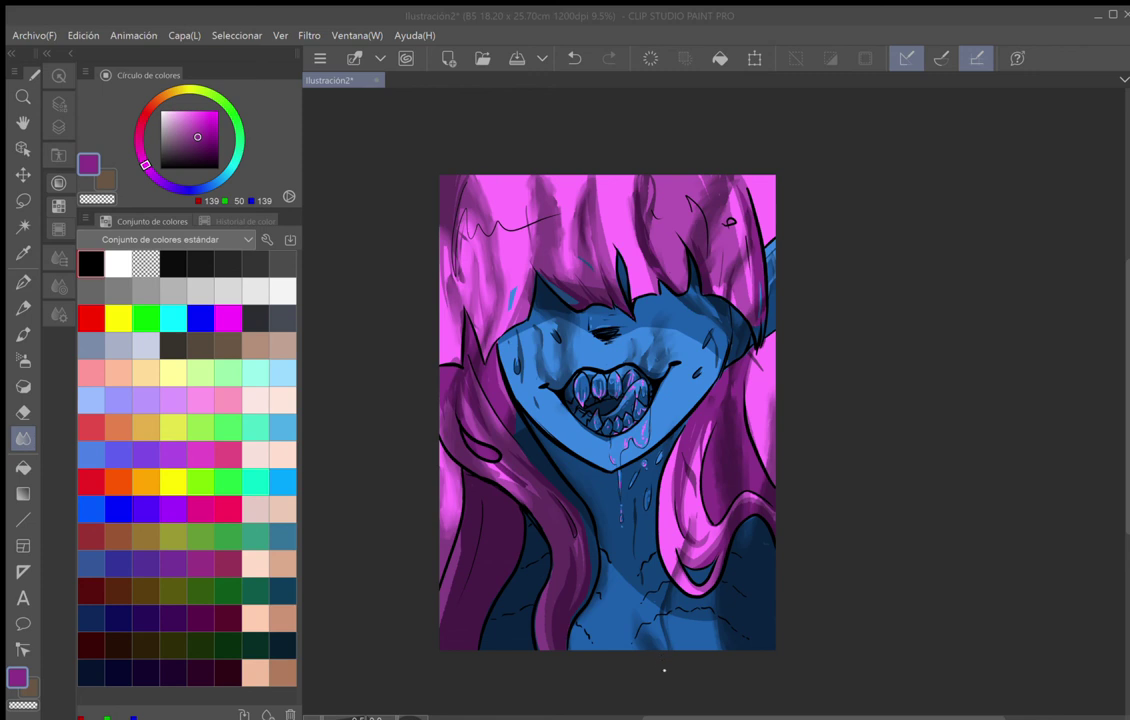
left_click(660, 666)
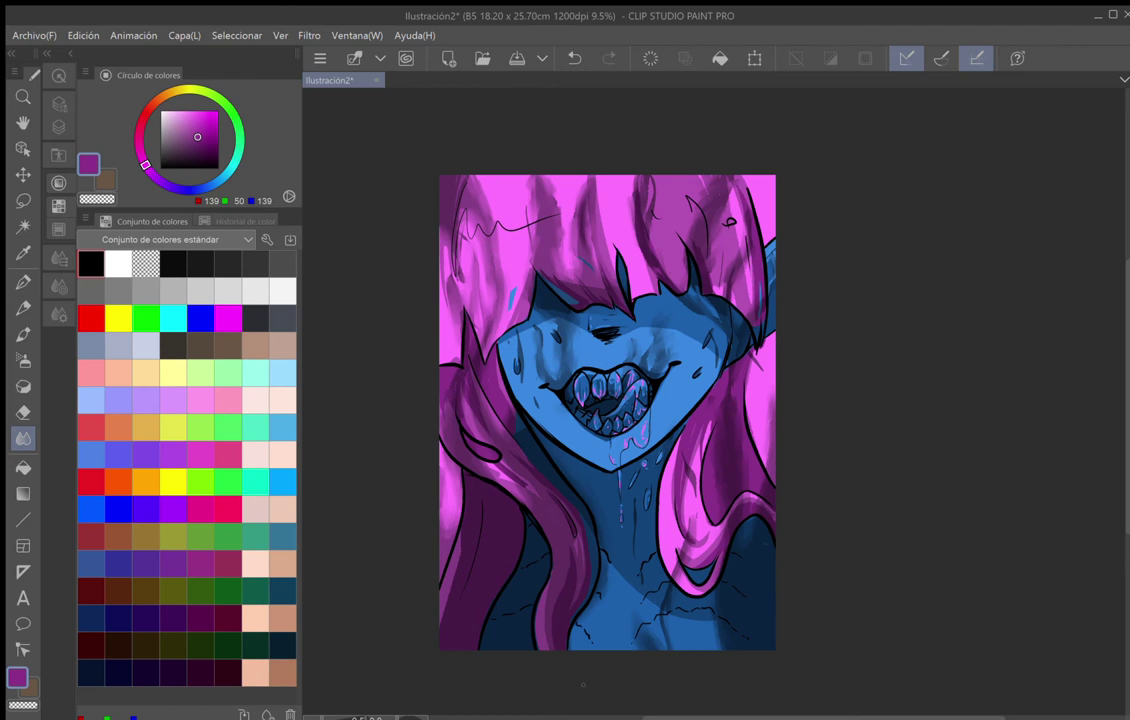
Set the drawing color to pure magenta, RGB 255, 0, 255, and return to the pen tool.
left_click(229, 318)
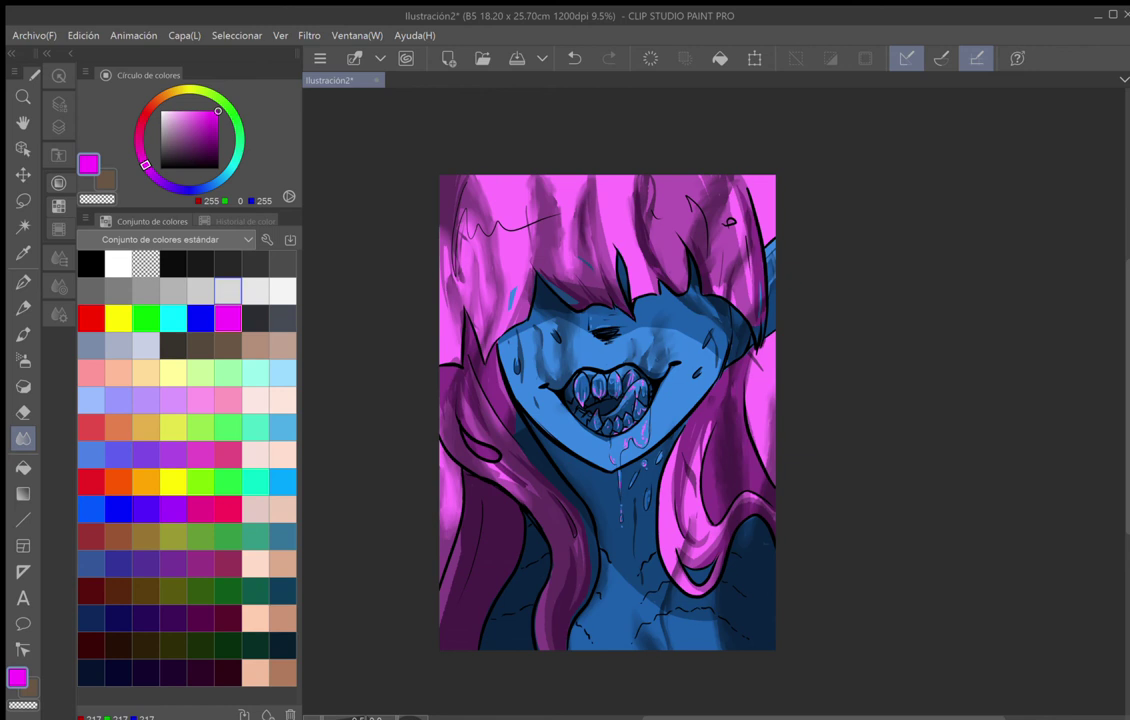
left_click(24, 283)
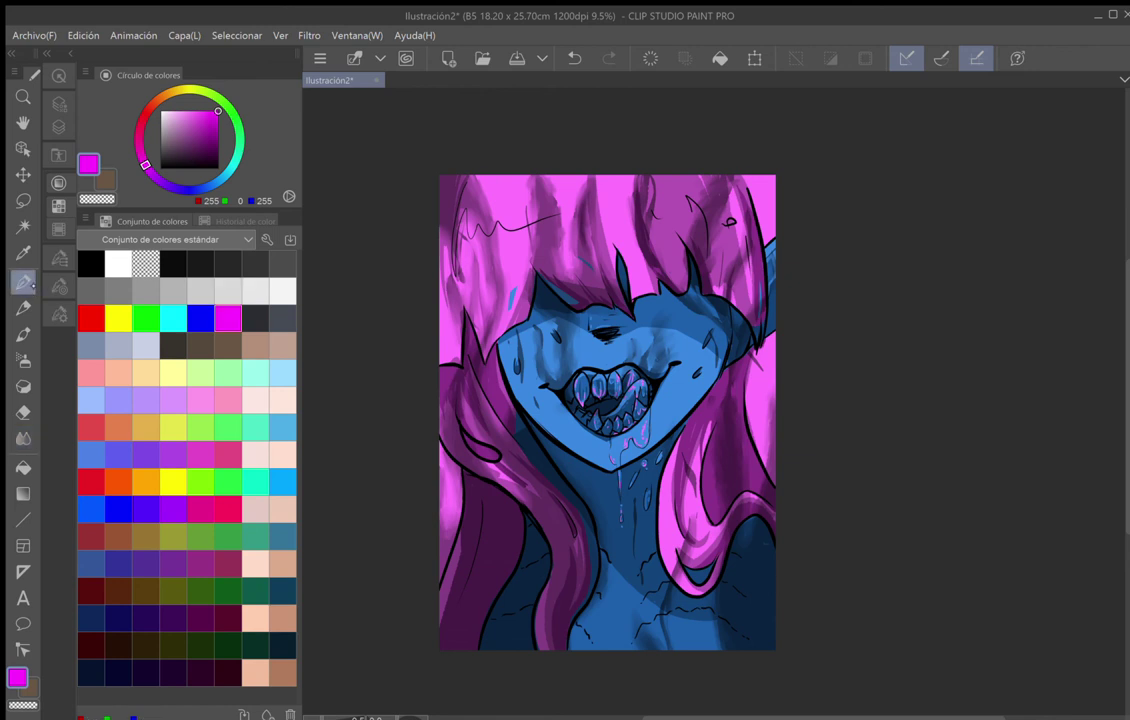
left_click(23, 335)
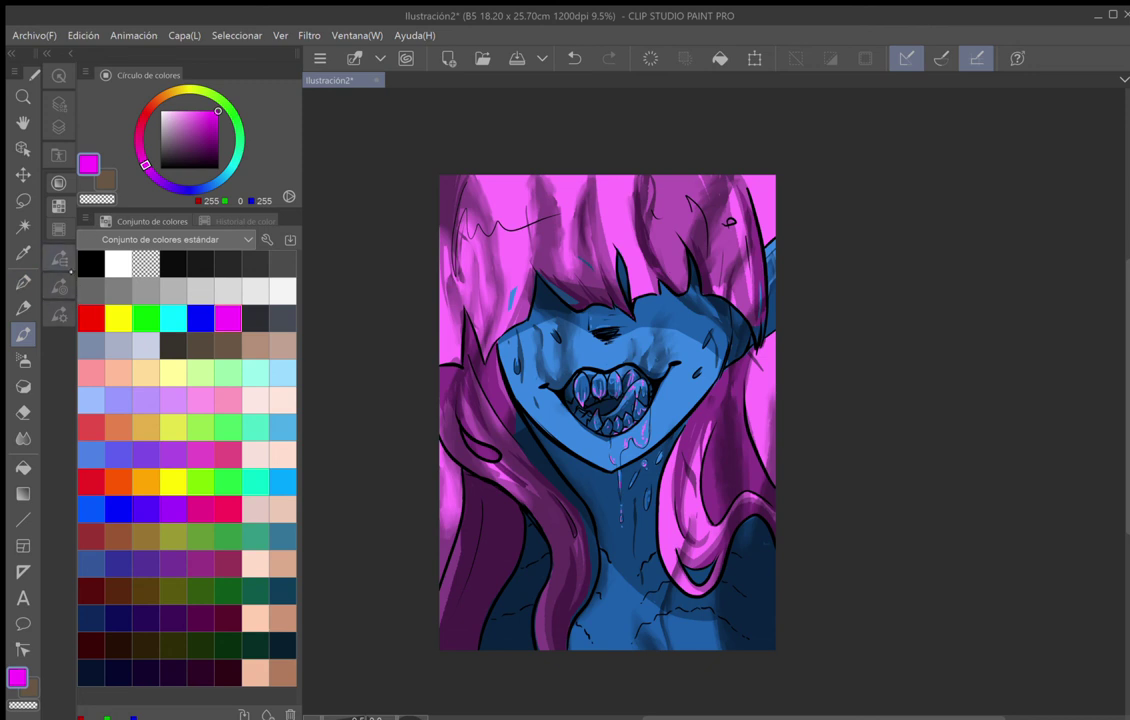
left_click(58, 103)
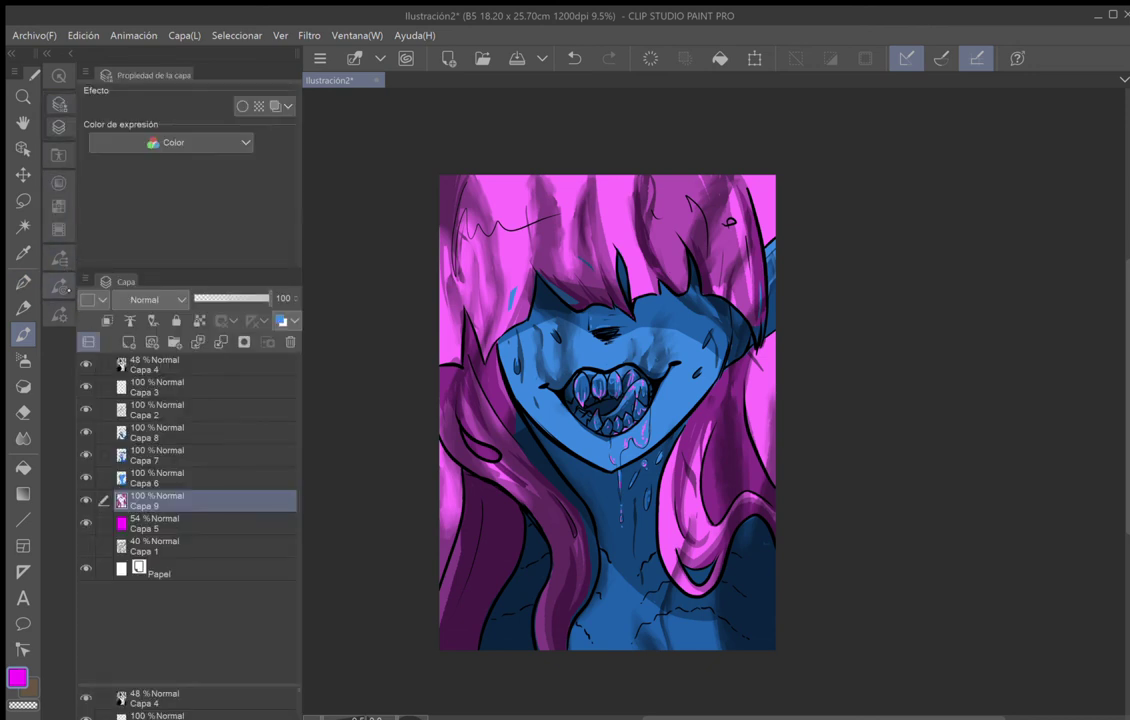
left_click(62, 287)
Try the Maru pen at size 100 for magenta strokes on the back hair section at the lower left.
left_click(62, 259)
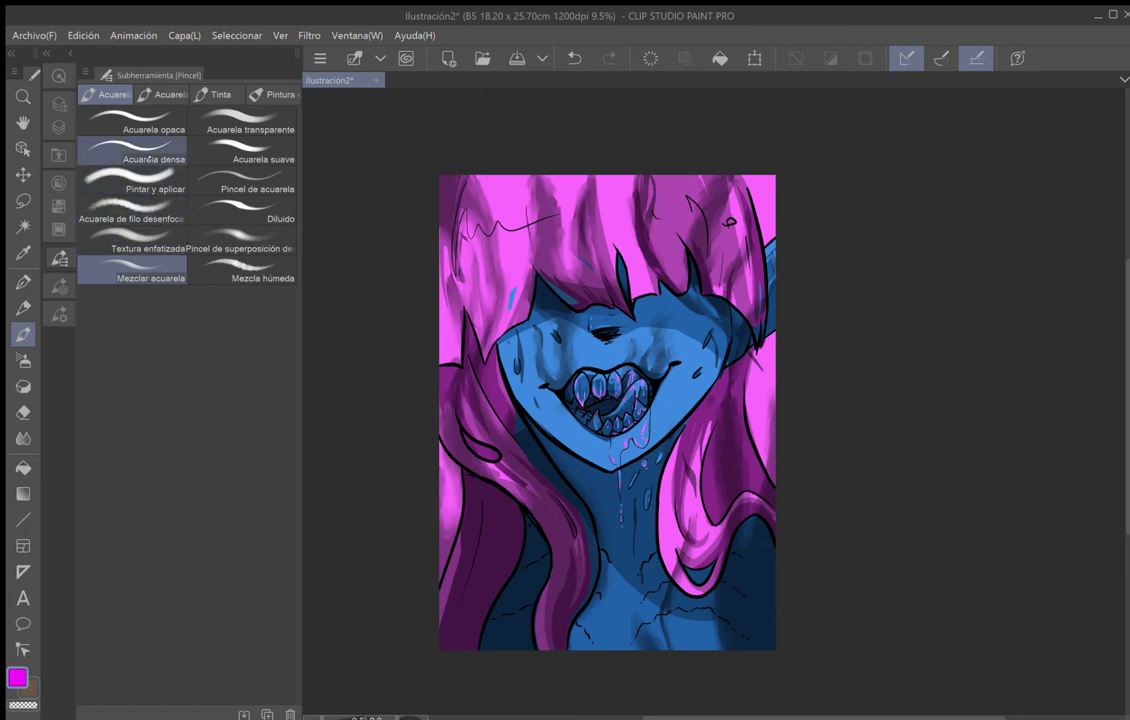
left_click(22, 282)
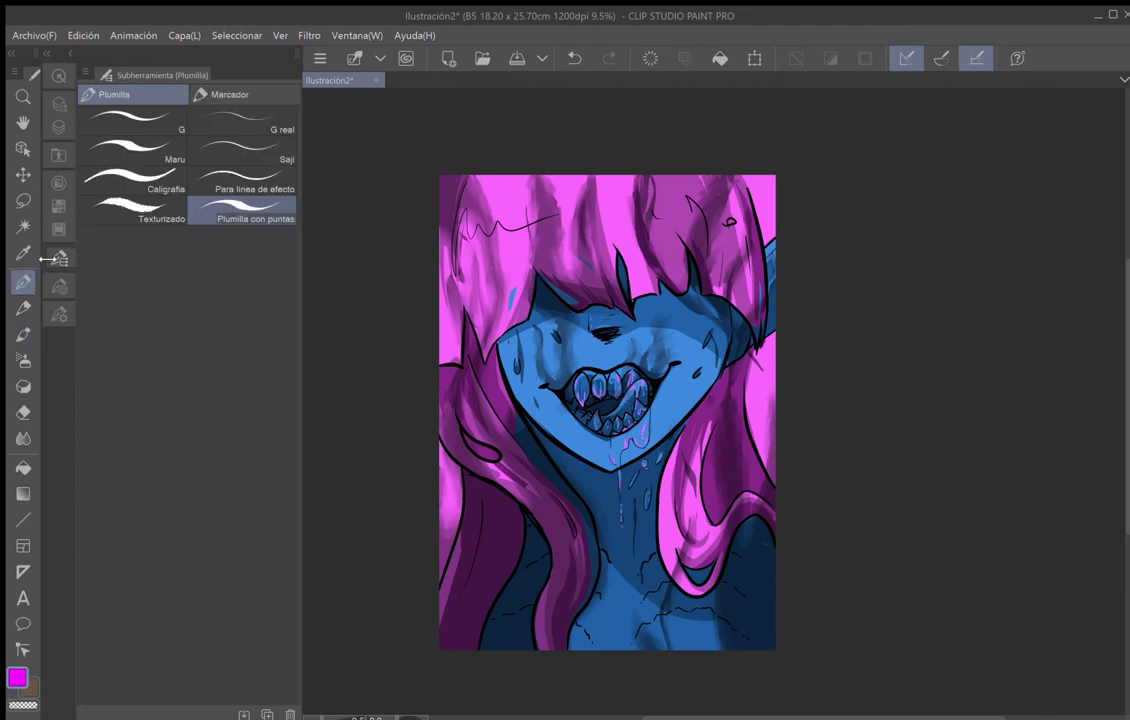
left_click(133, 149)
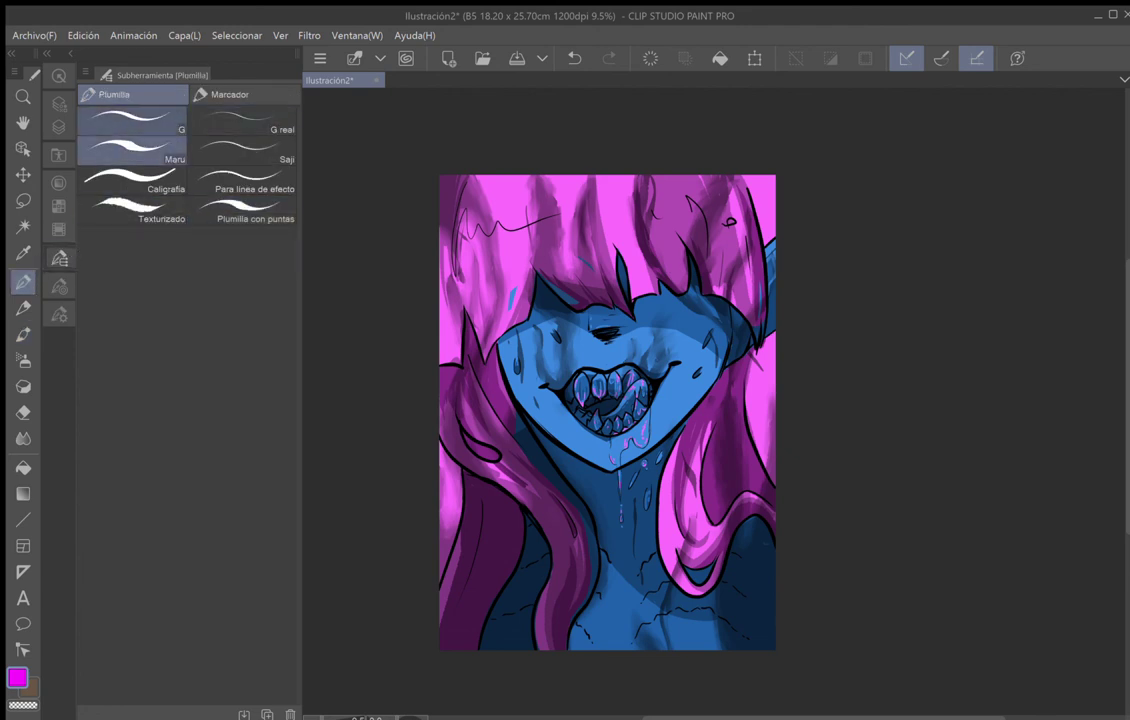
left_click(130, 148)
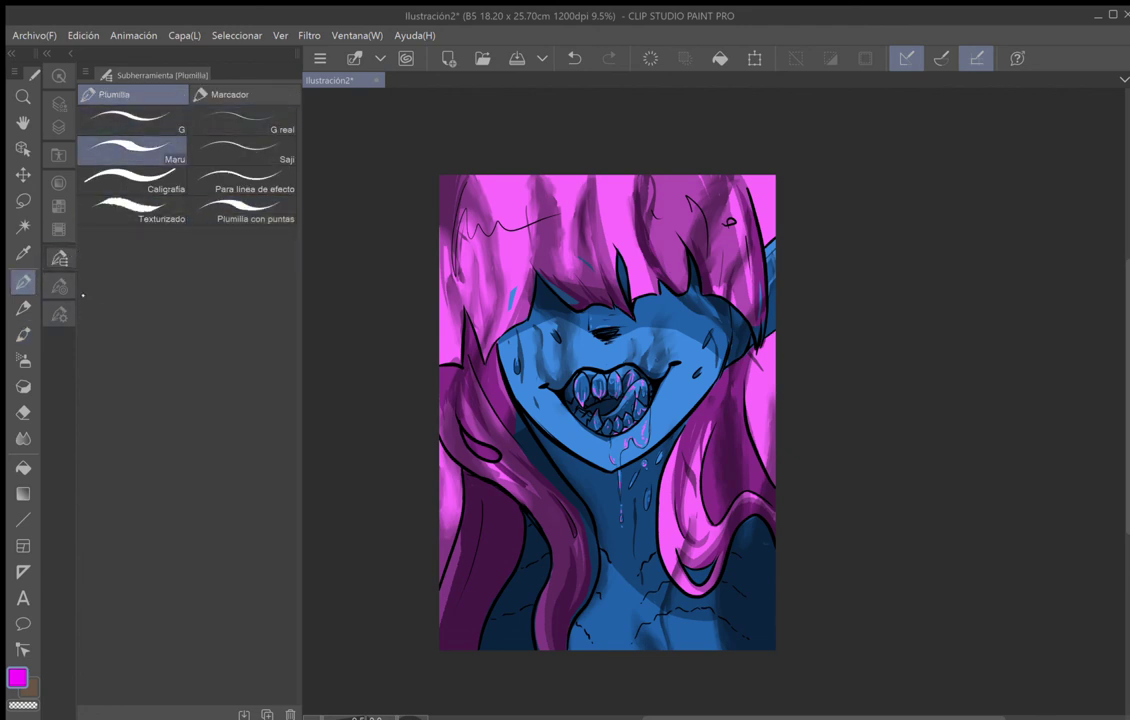
left_click(59, 286)
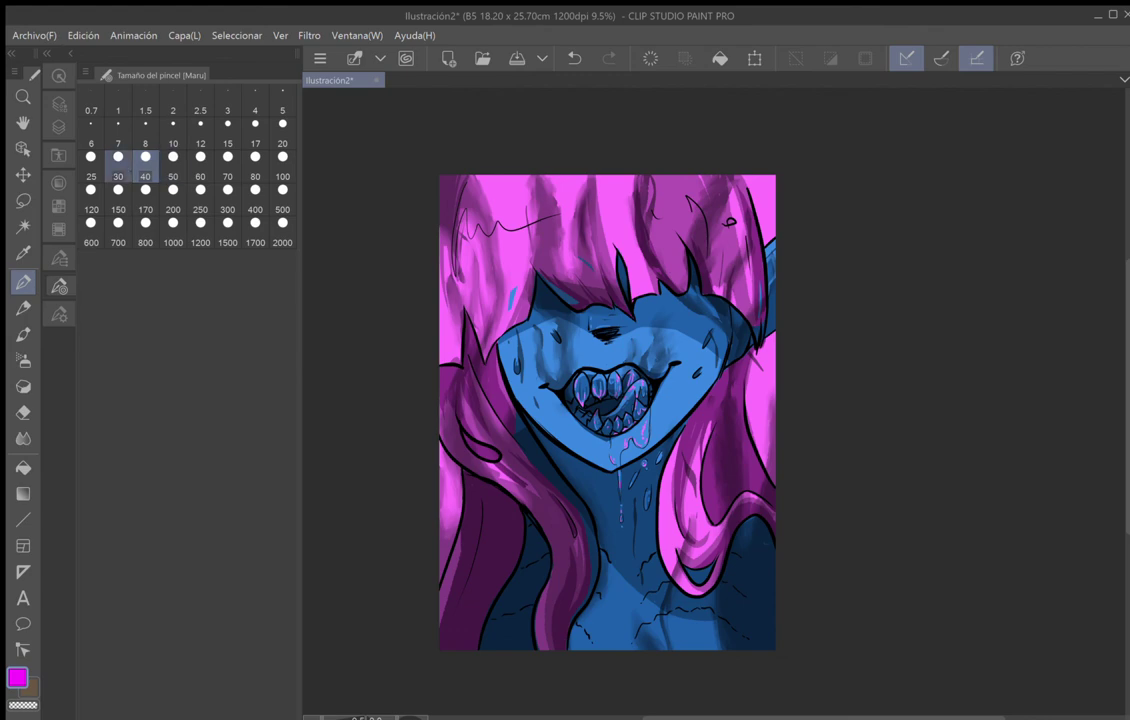
scroll(624, 420, "up", 1)
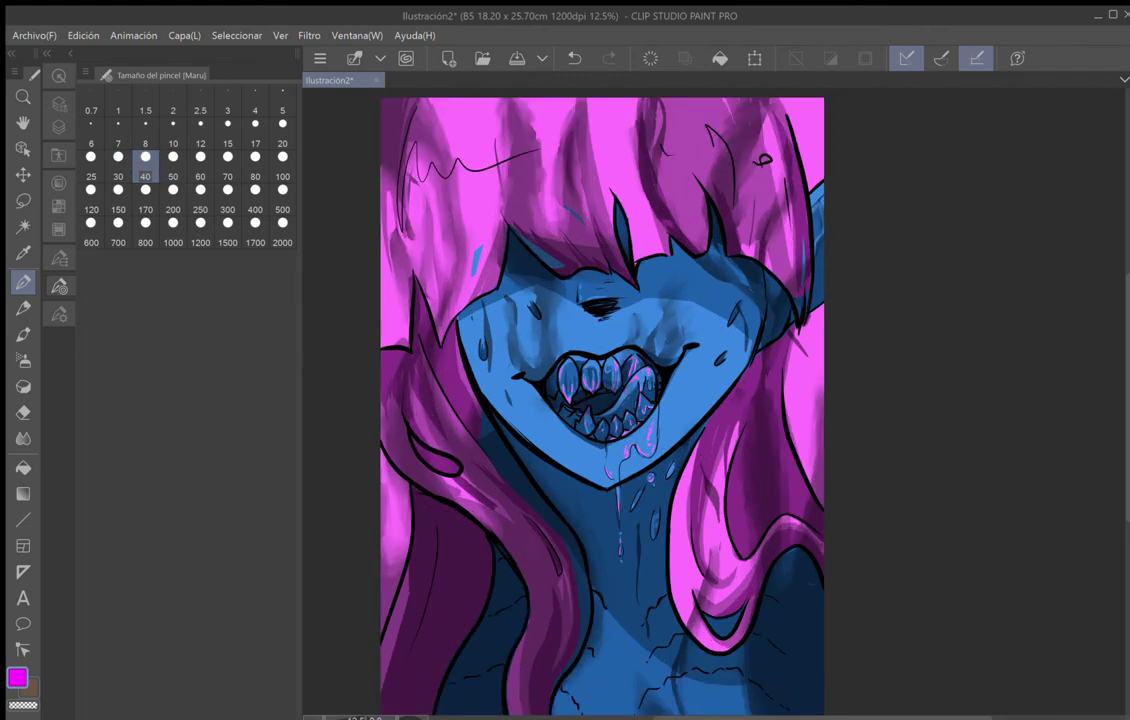
scroll(626, 420, "up", 1)
left_click_drag(626, 420, 670, 191)
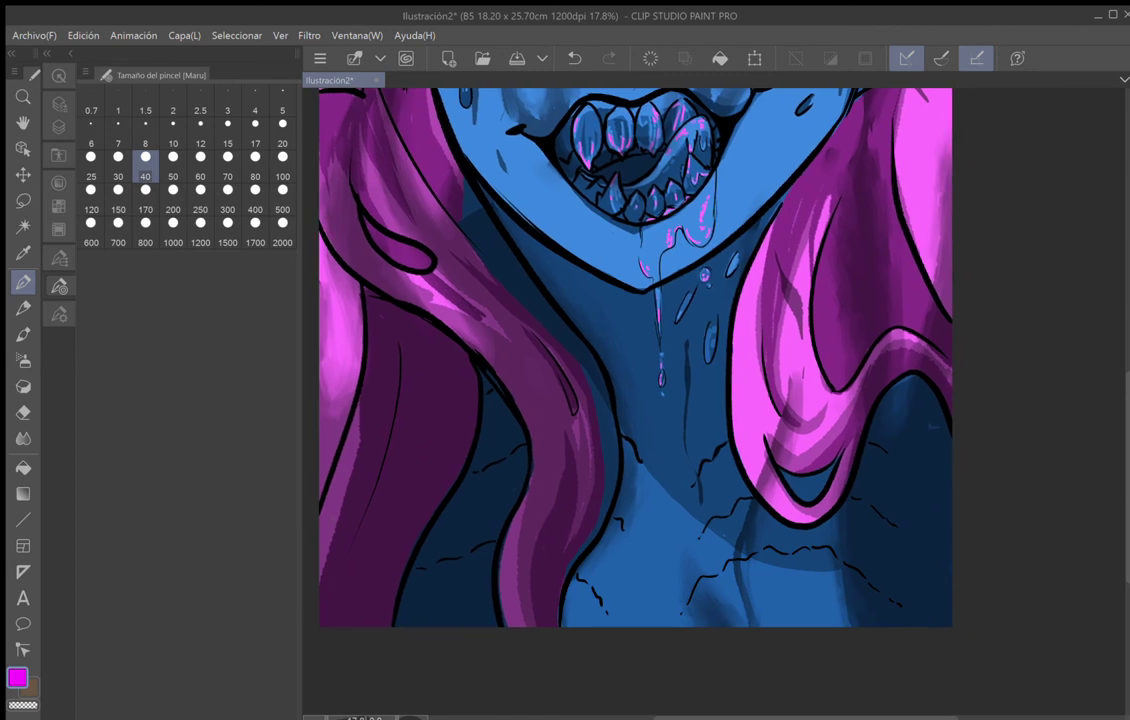
left_click(228, 163)
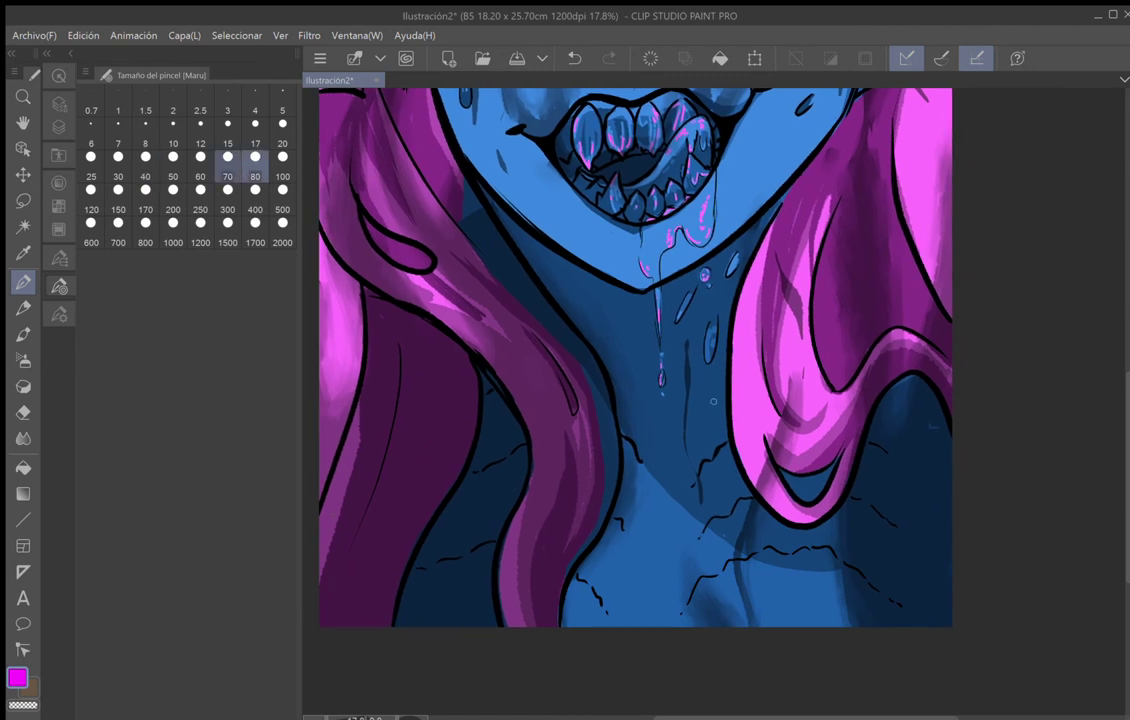
left_click(285, 166)
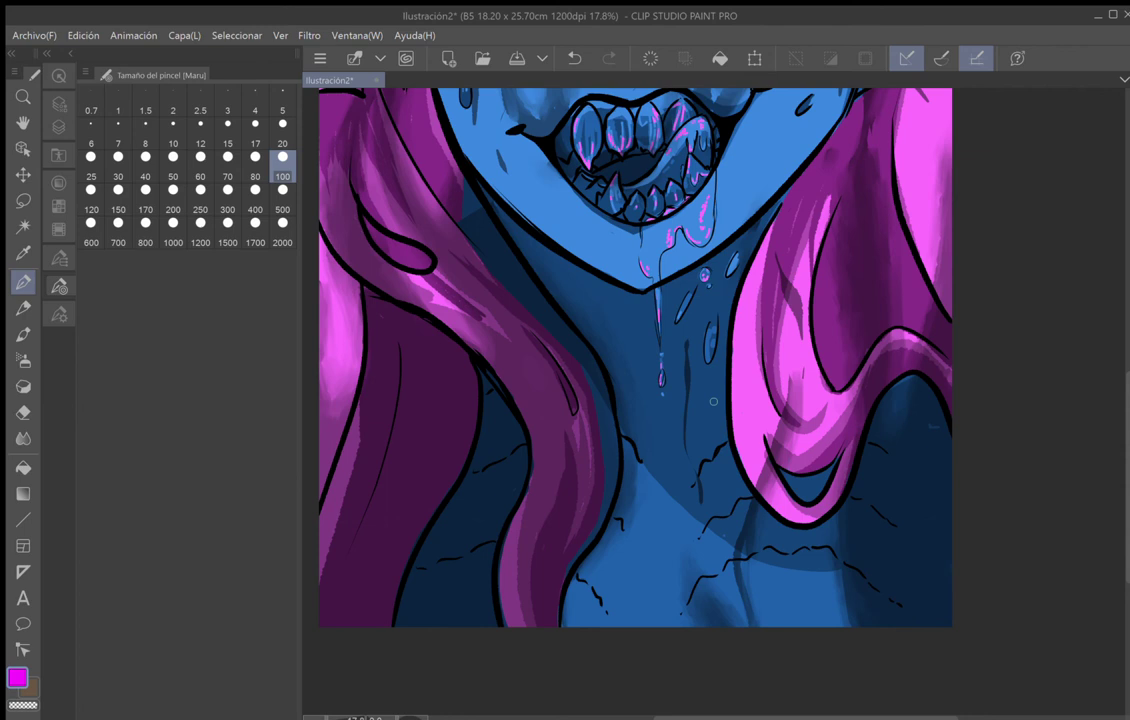
left_click_drag(322, 575, 340, 508)
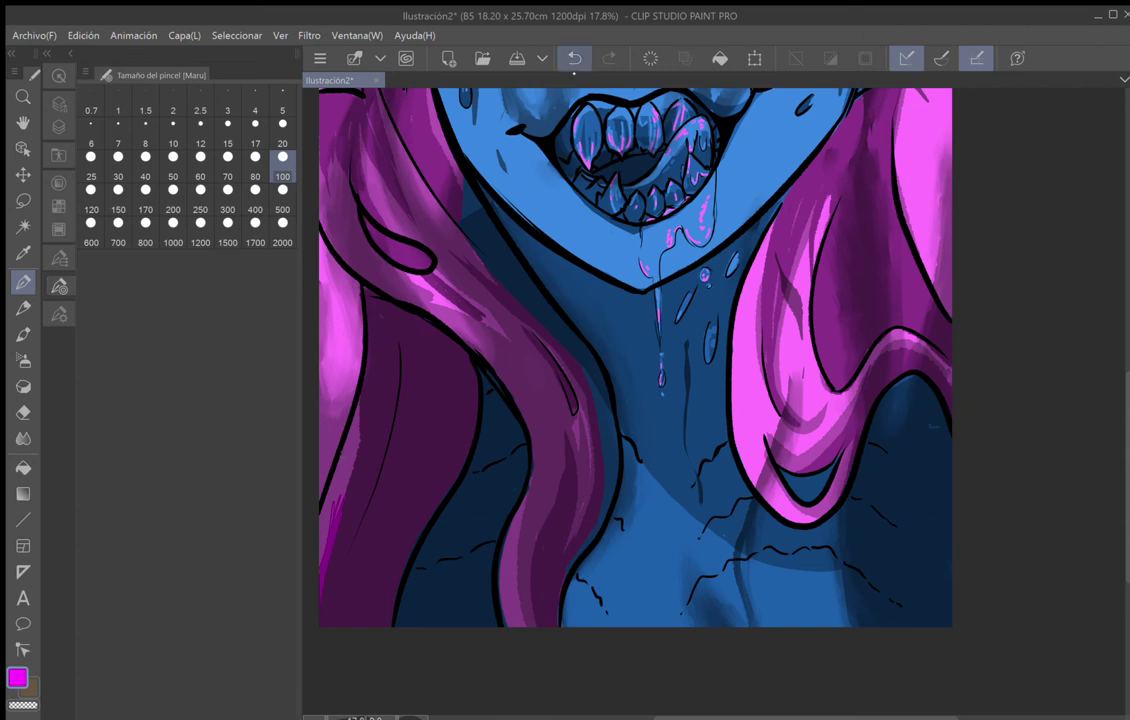
left_click(575, 58)
Lighten the drawing color to a soft pink, RGB 248, 134, 248.
left_click(60, 204)
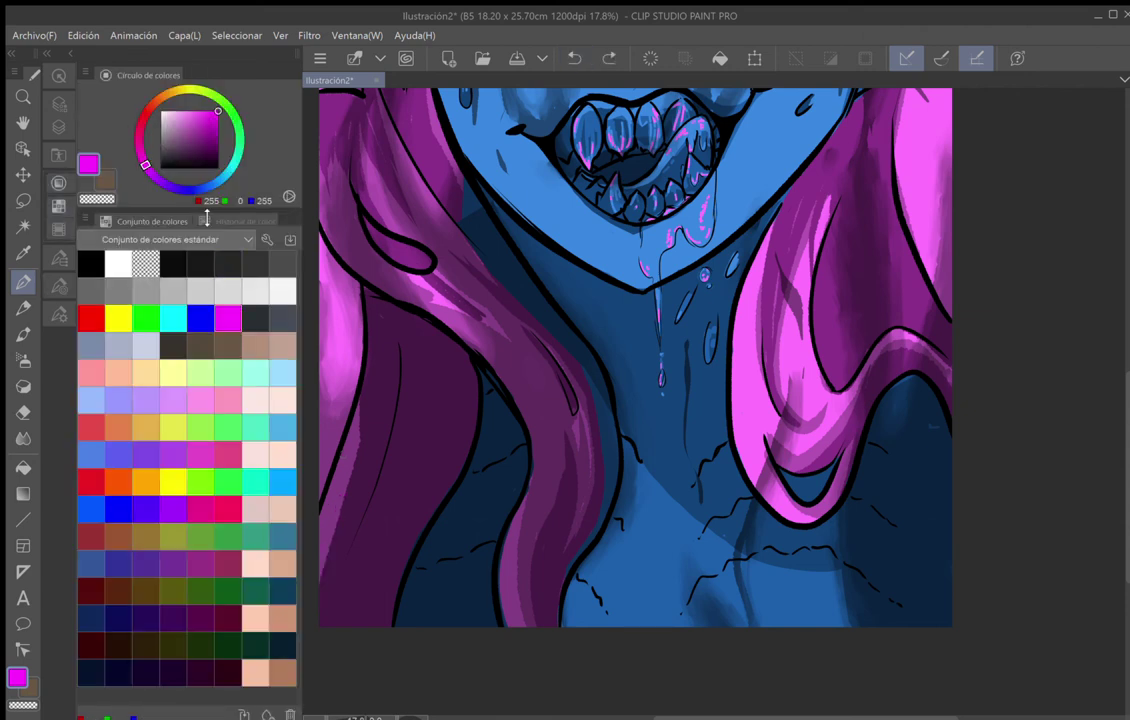
left_click(214, 117)
left_click(187, 112)
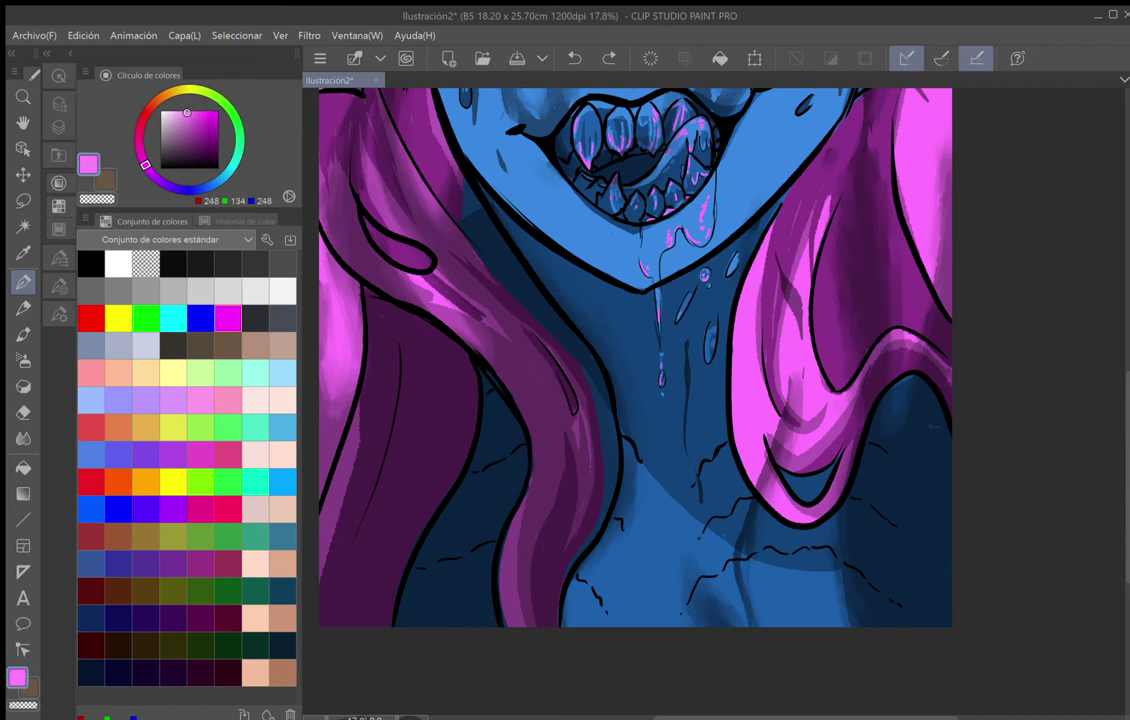
left_click(23, 334)
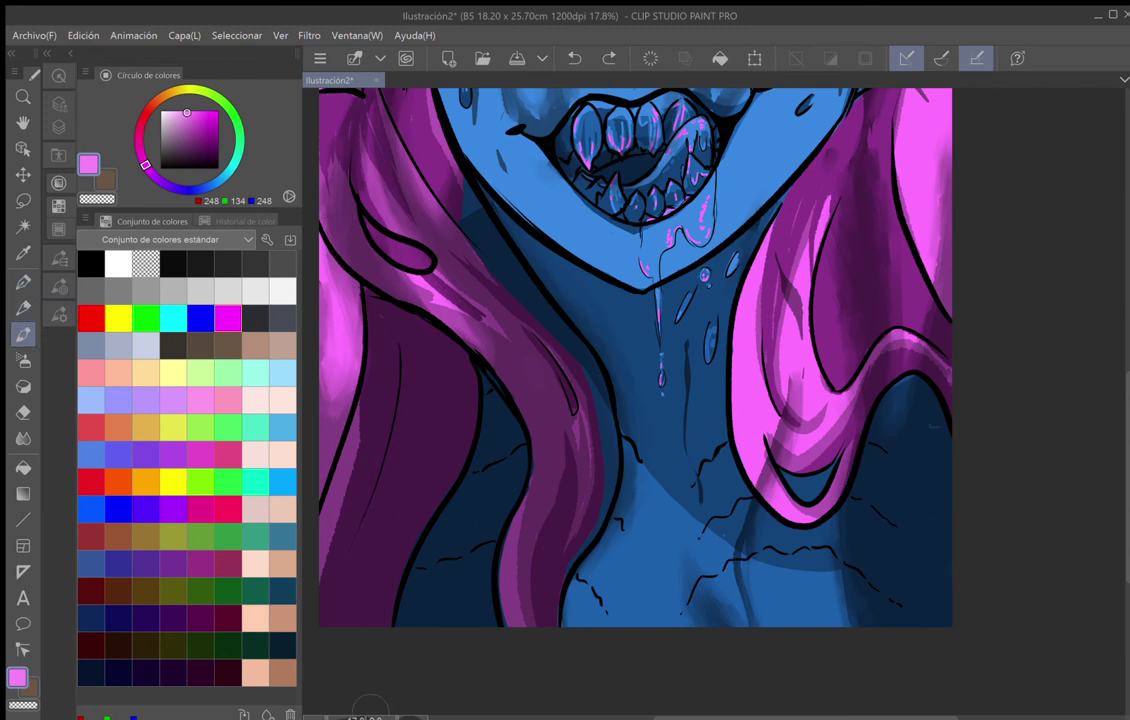
key("ctrl+z")
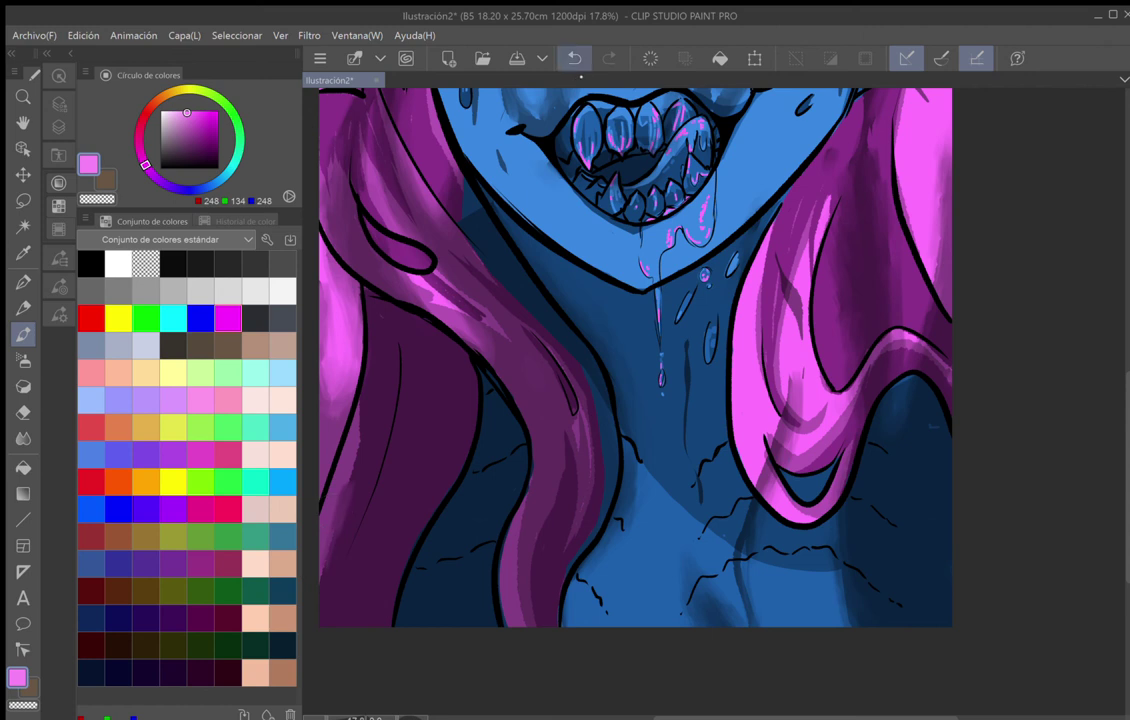
left_click(576, 59)
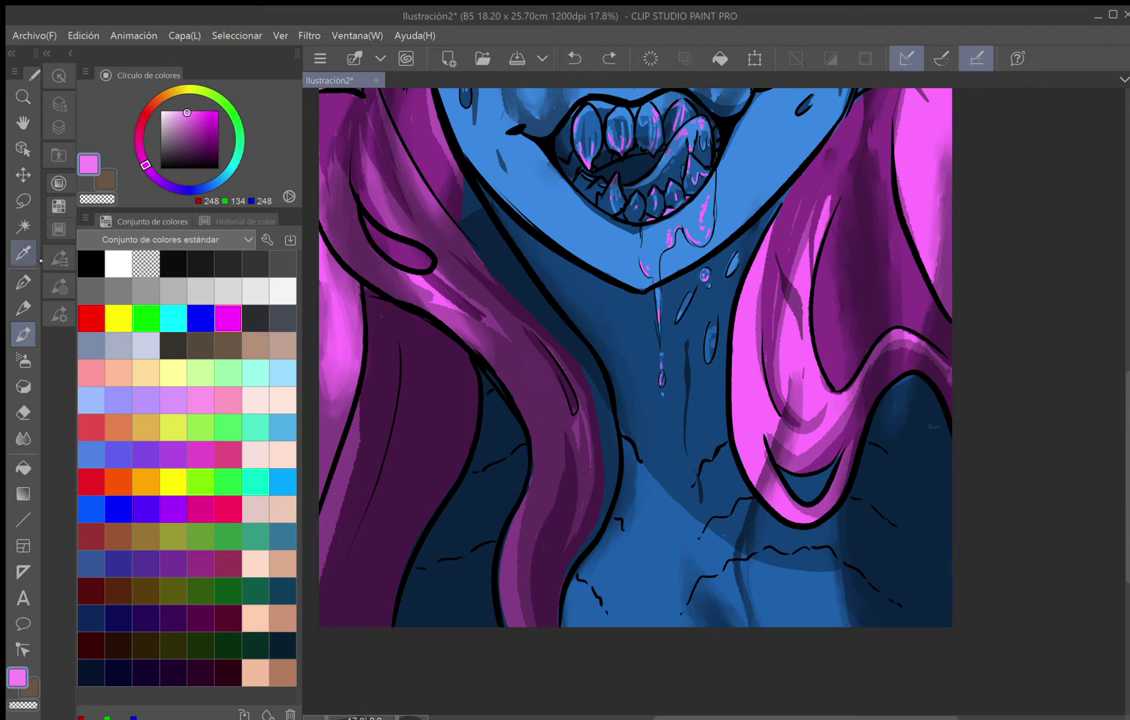
left_click(23, 282)
left_click(60, 287)
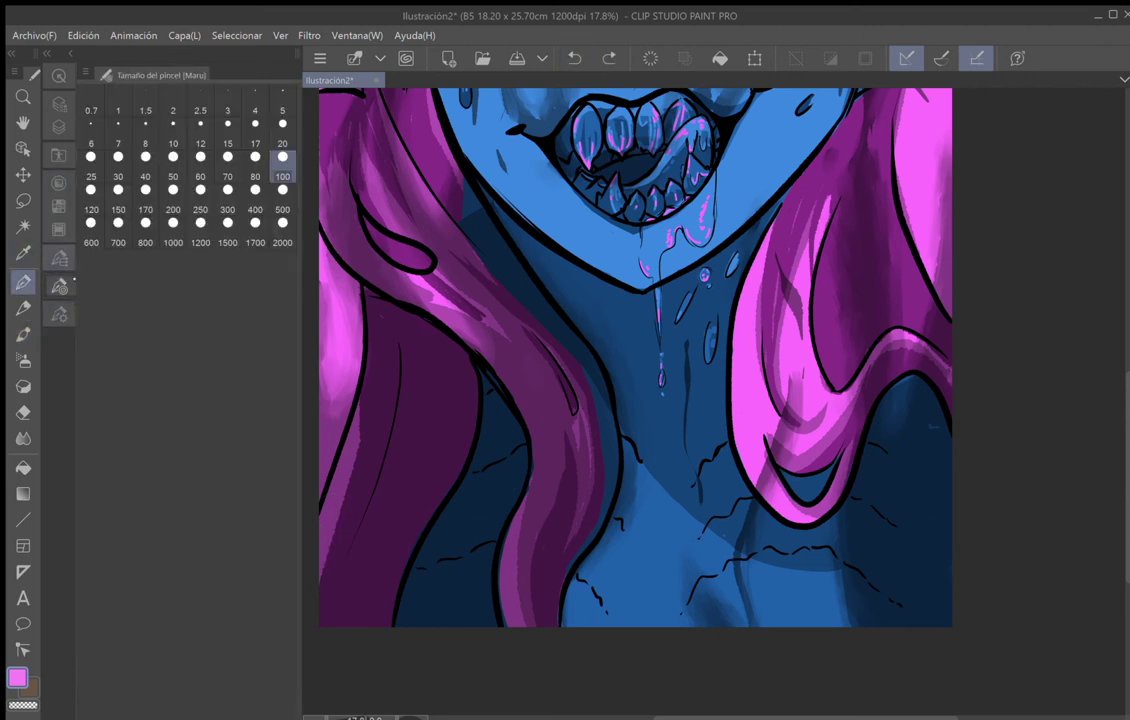
left_click(59, 257)
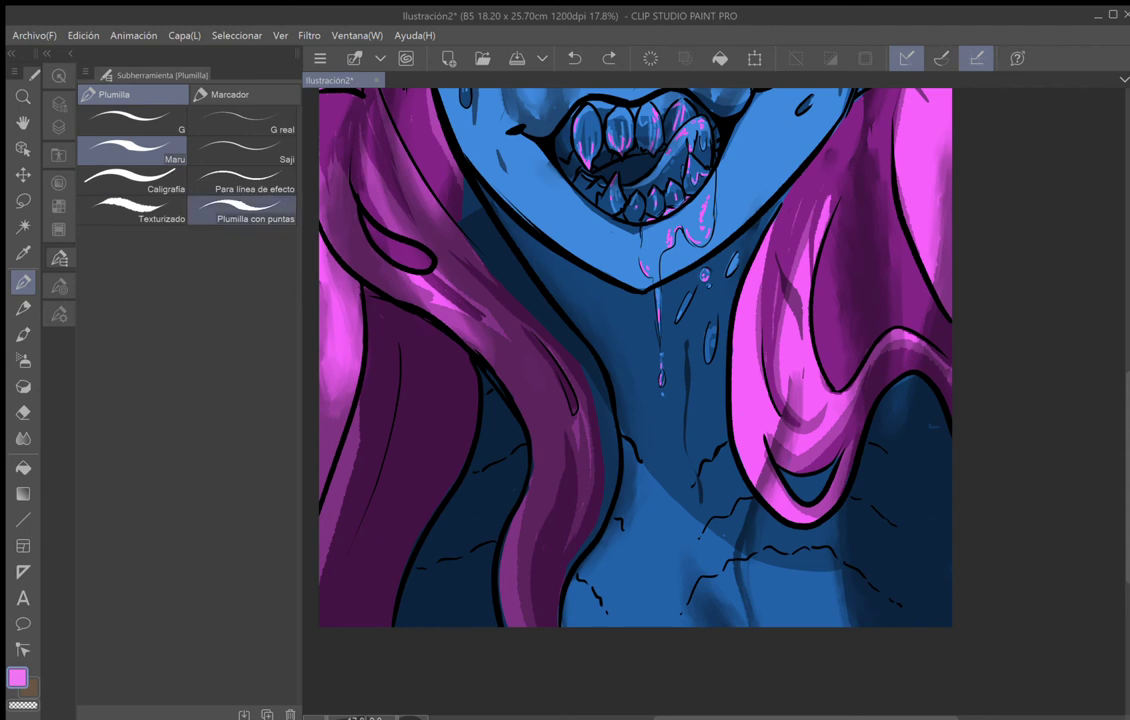
left_click(264, 214)
left_click_drag(640, 360, 768, 365)
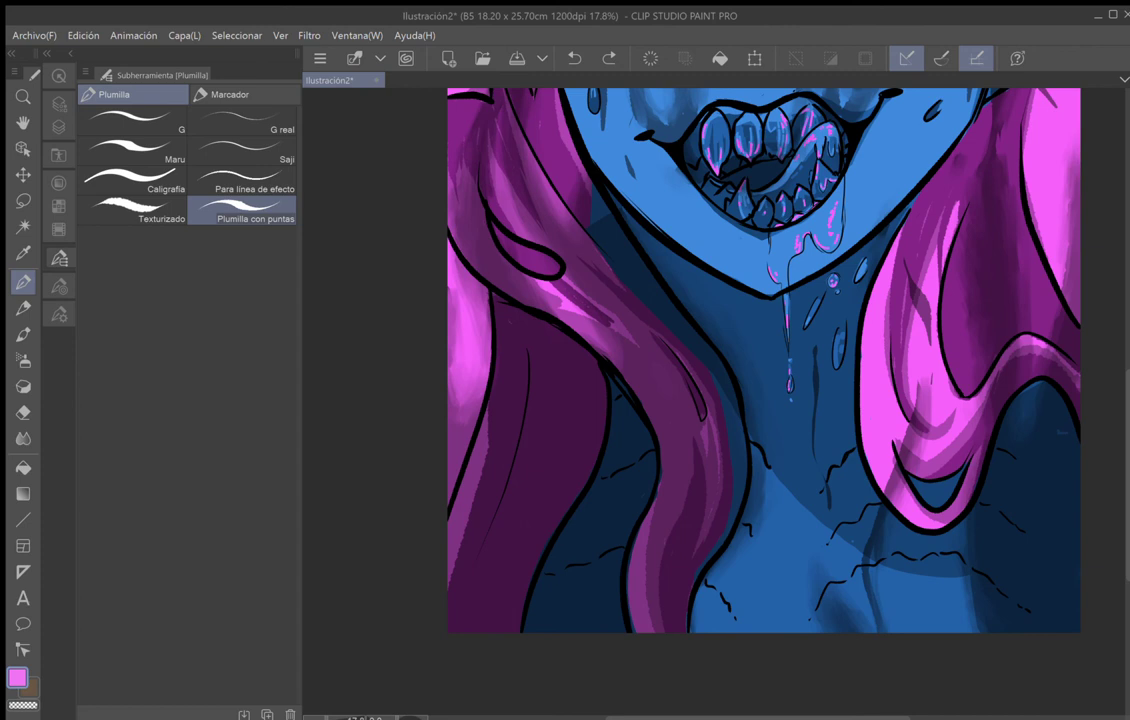
Choose the Marcador de punta plana at size 500 and brush soft pink over the back hair section at the lower left.
left_click(230, 94)
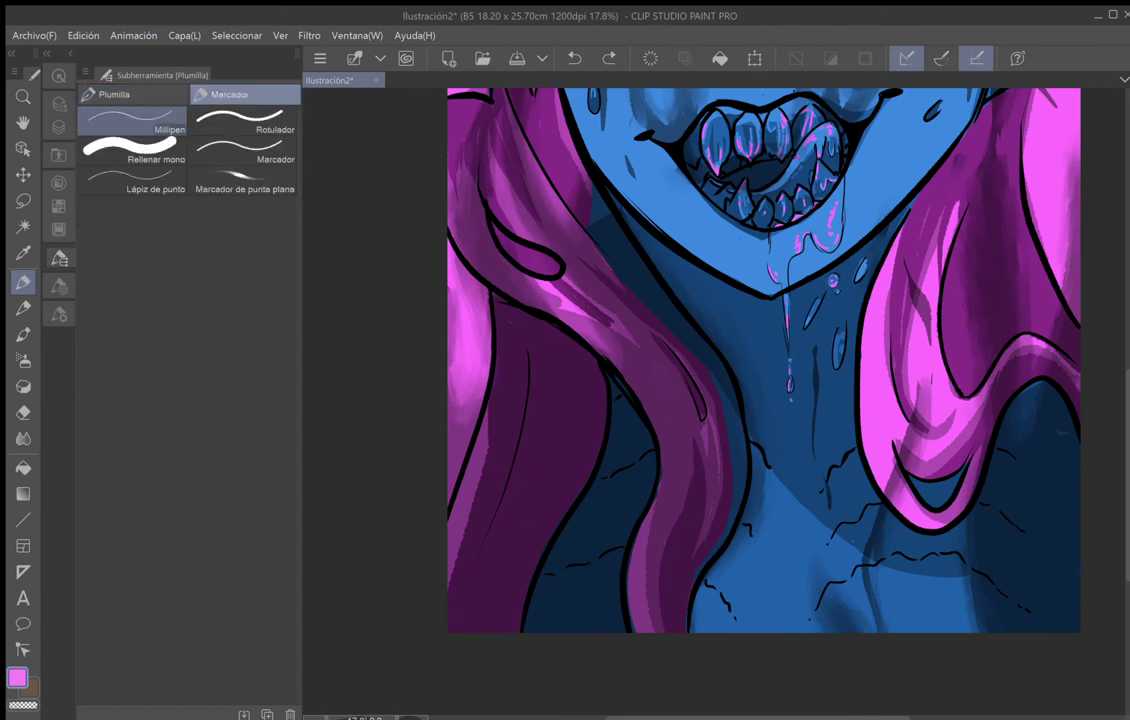
left_click(240, 182)
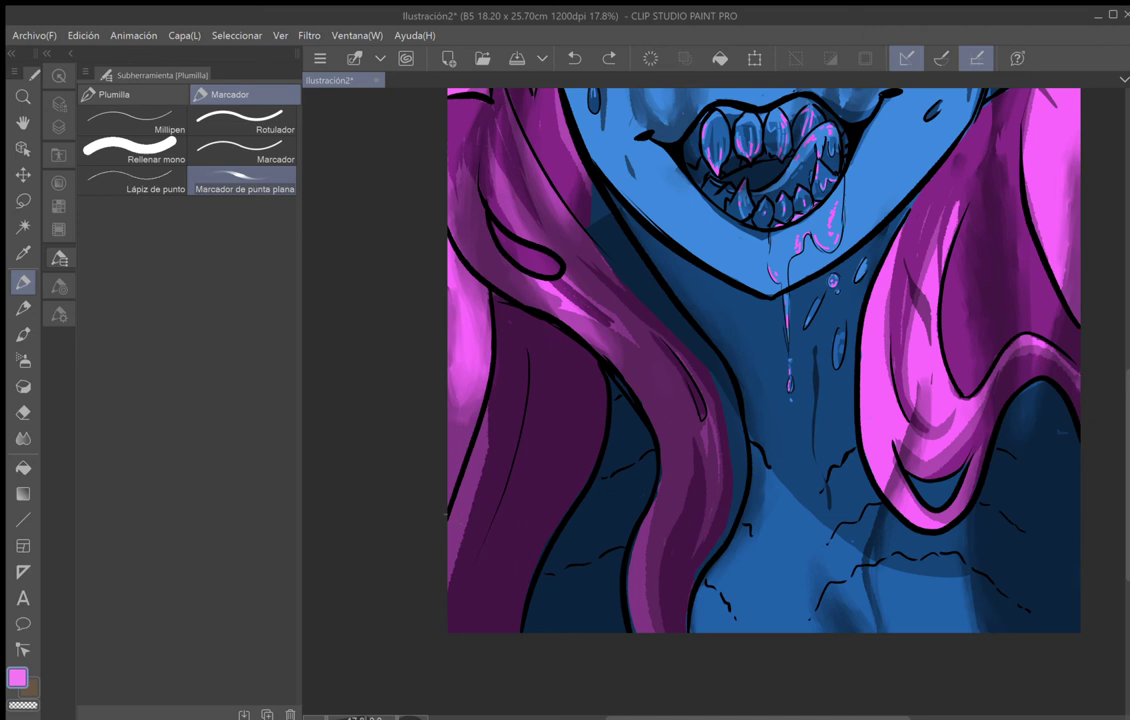
left_click(59, 286)
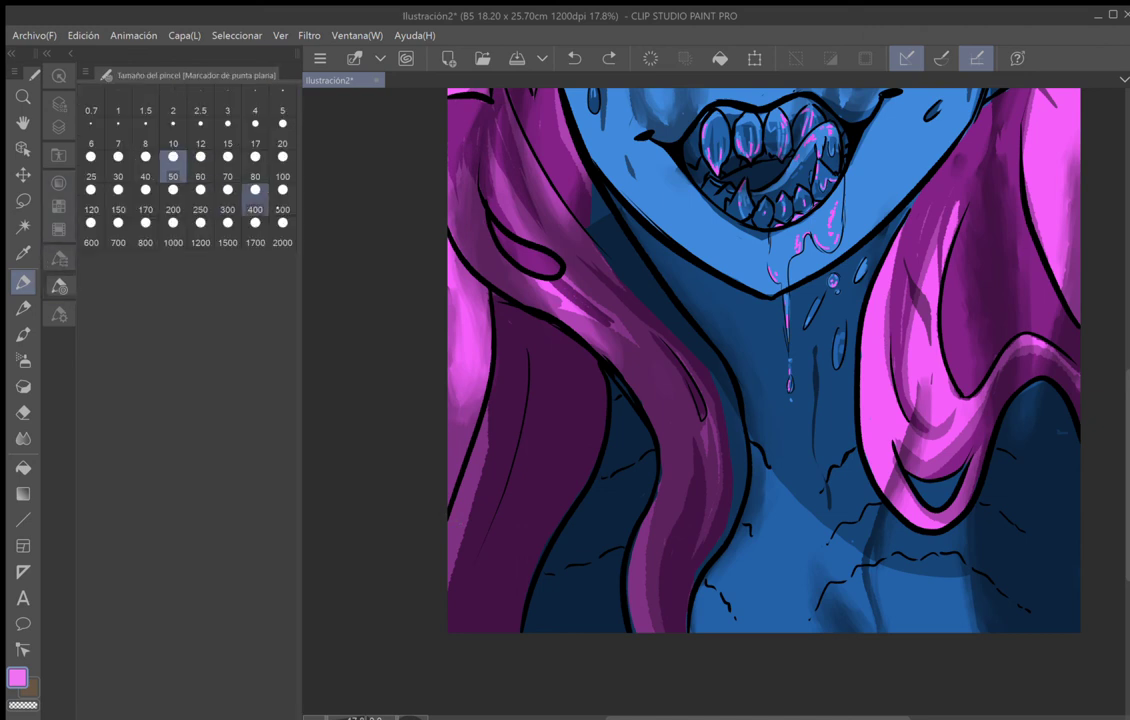
left_click(282, 190)
left_click_drag(517, 413, 518, 466)
left_click(574, 58)
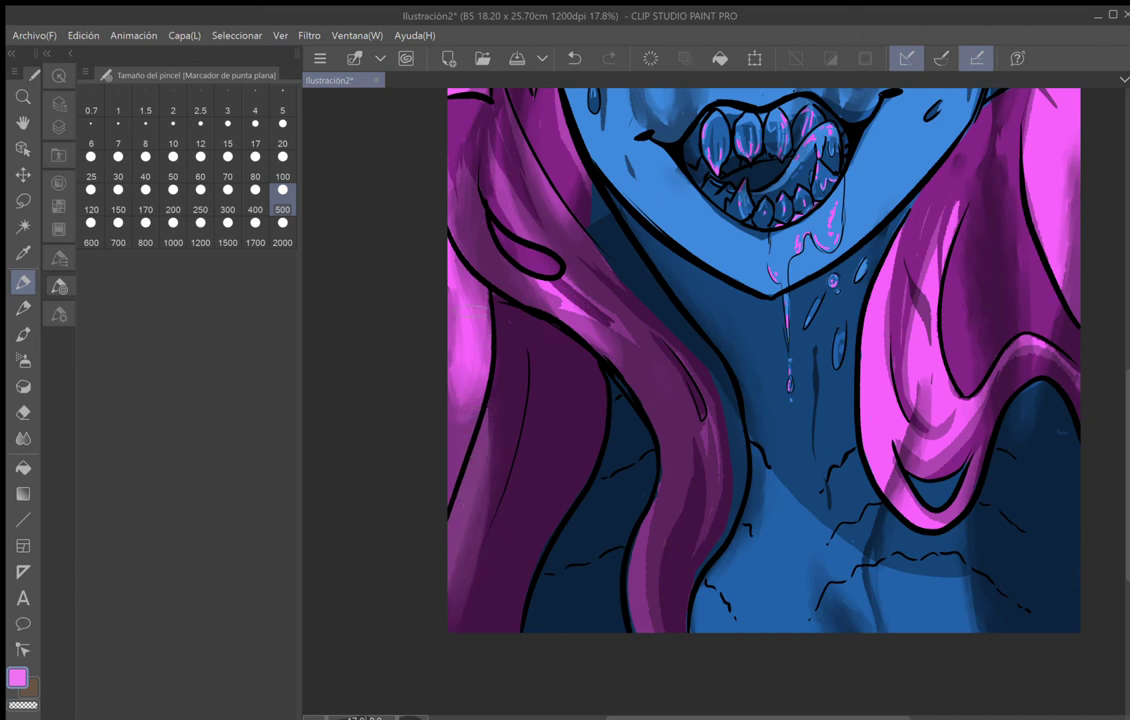
Brush translucent light pink highlights along the long left hair lock, from the shoulder curve down to its lower end.
mouse_move(503, 260)
left_mouse_down()
mouse_move(561, 312)
mouse_move(510, 285)
mouse_move(605, 330)
mouse_move(457, 258)
mouse_move(518, 292)
left_mouse_up()
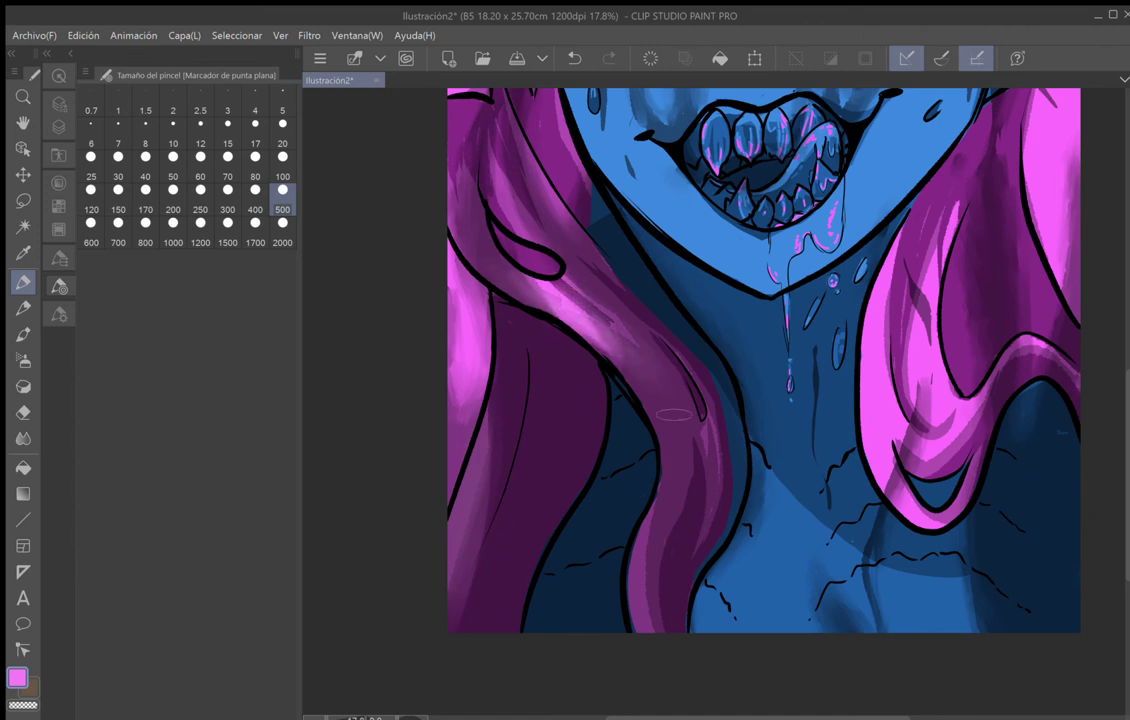
left_click_drag(708, 430, 707, 521)
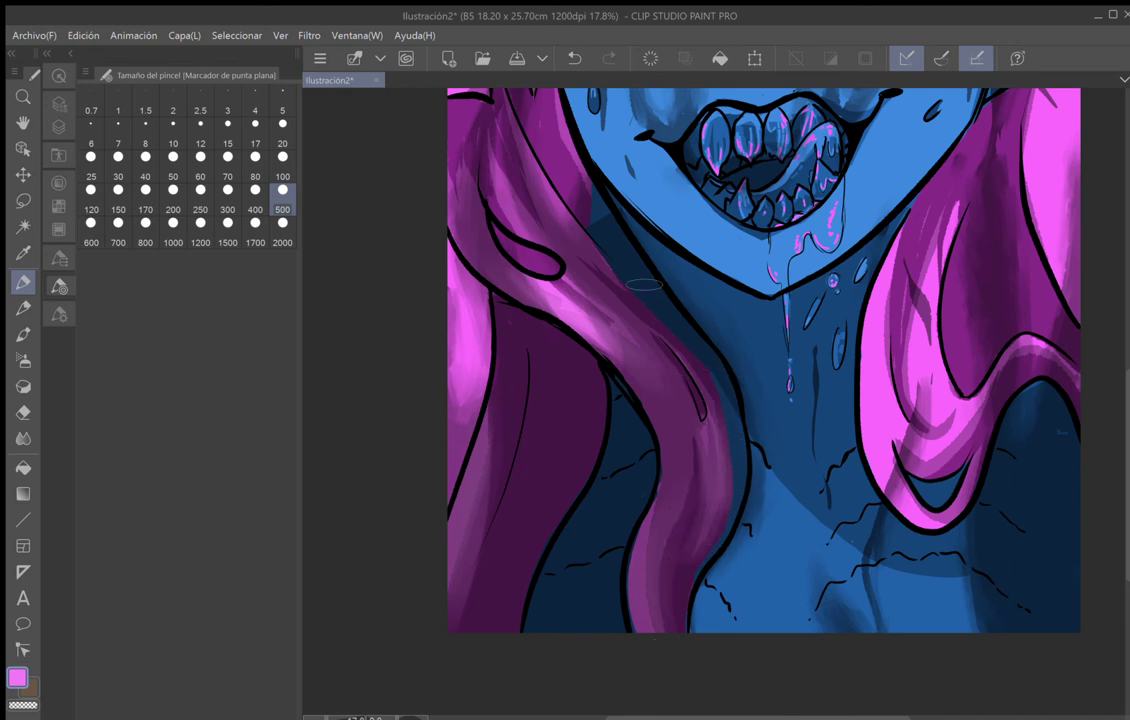
left_click_drag(708, 374, 596, 268)
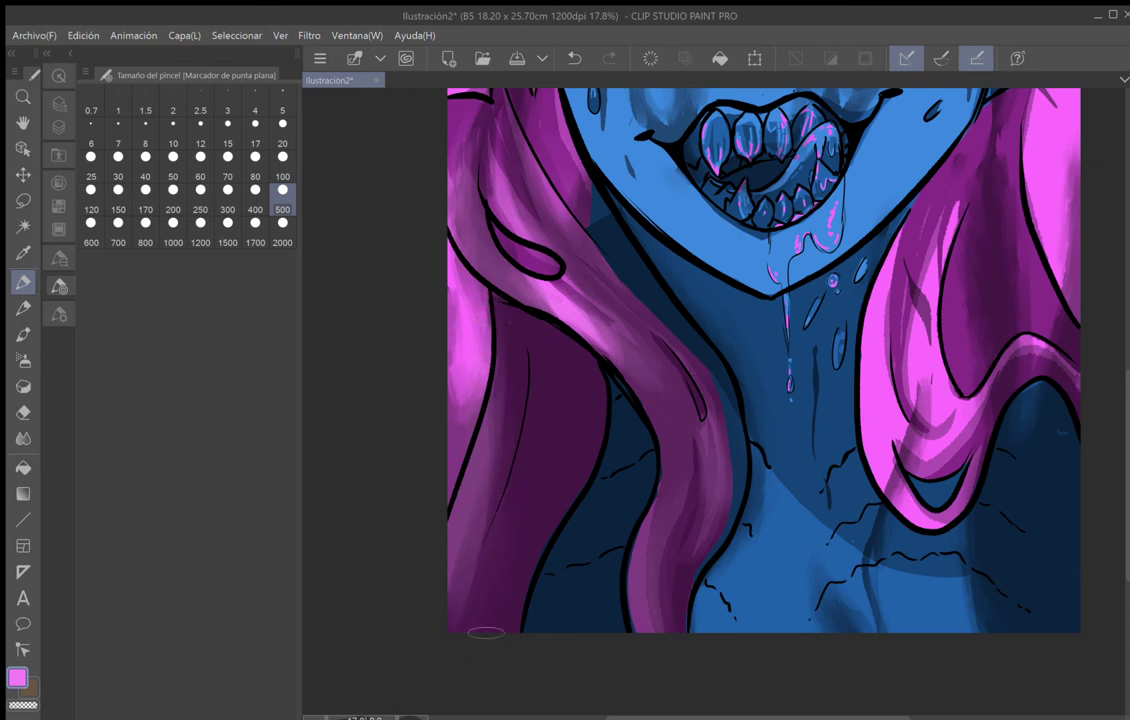
Lighten the dark purple shading in the hair right of the neck with soft pink marker strokes following the strands.
left_click_drag(534, 354, 284, 398)
mouse_move(670, 514)
left_mouse_down()
mouse_move(729, 485)
mouse_move(790, 394)
mouse_move(824, 424)
left_mouse_up()
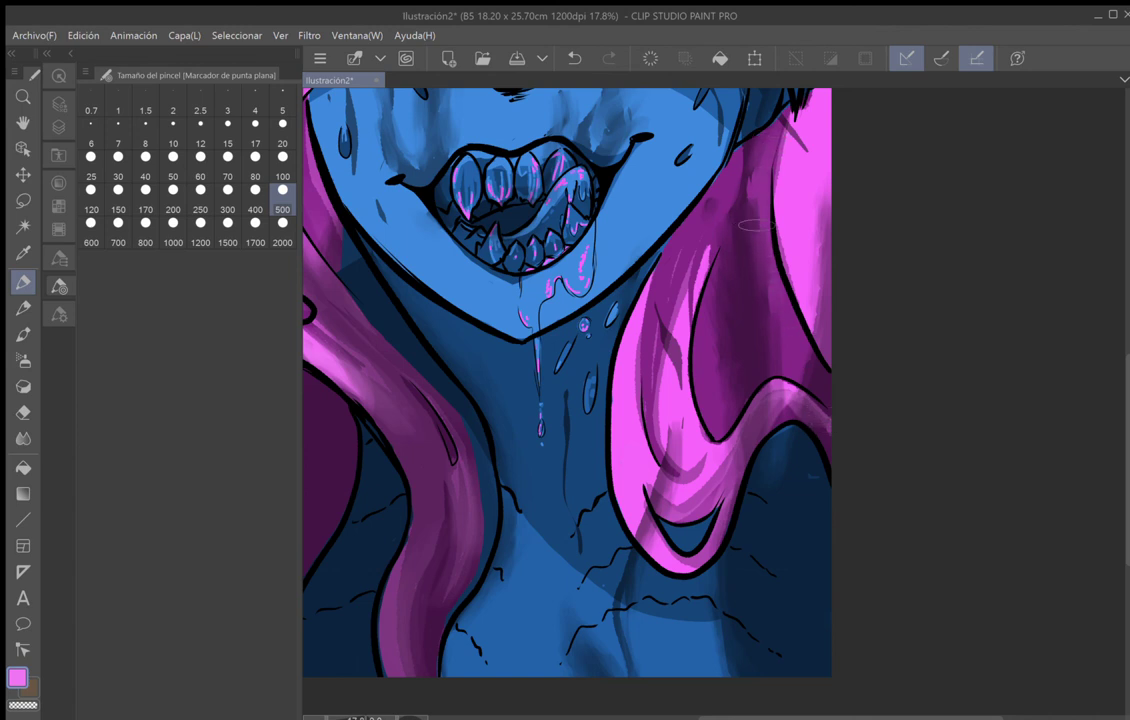
left_click_drag(830, 376, 788, 290)
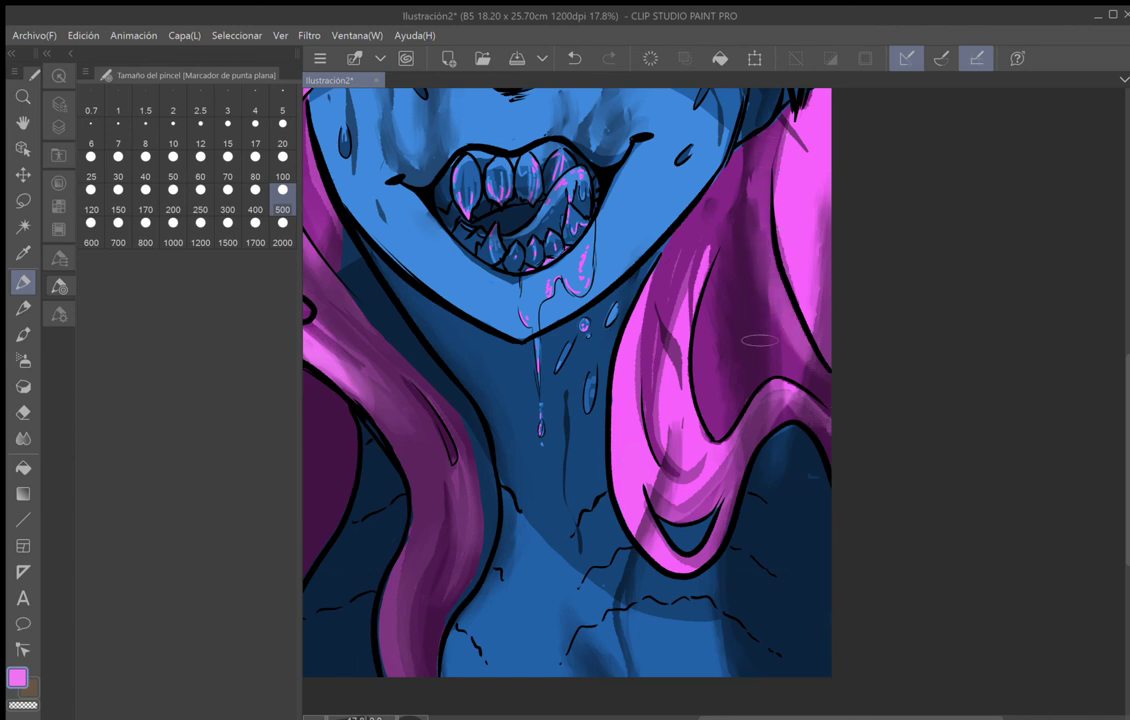
left_click_drag(757, 367, 730, 312)
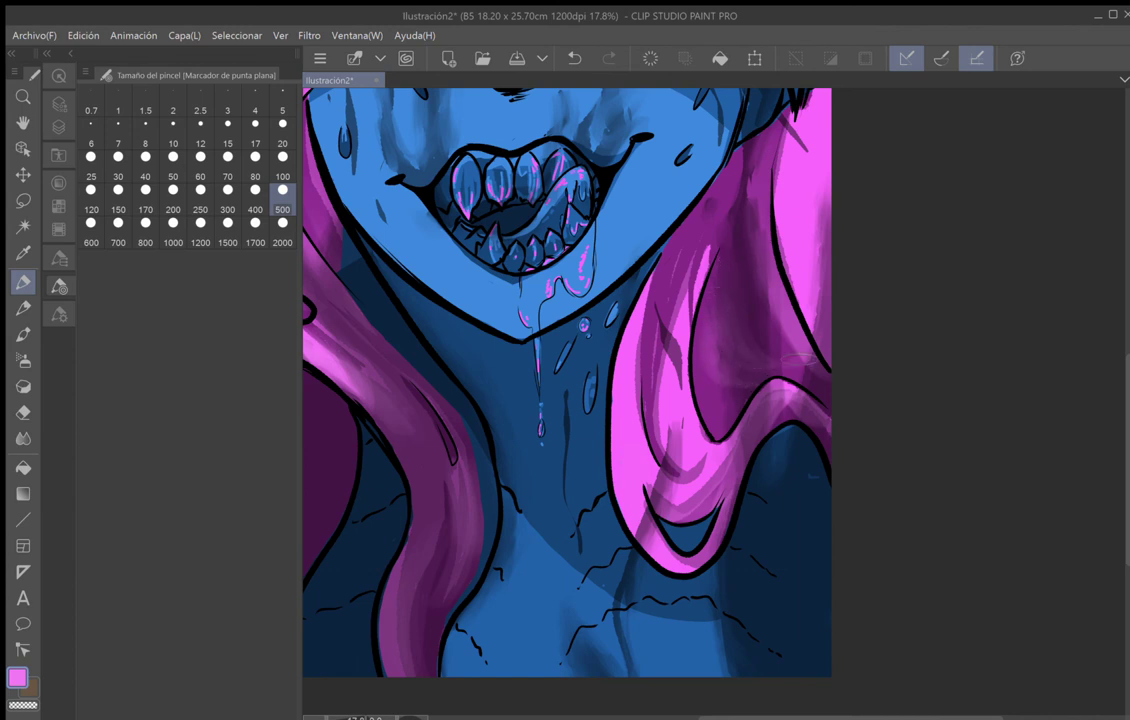
left_click_drag(788, 356, 760, 300)
mouse_move(816, 369)
left_mouse_down()
mouse_move(862, 412)
mouse_move(838, 396)
left_mouse_up()
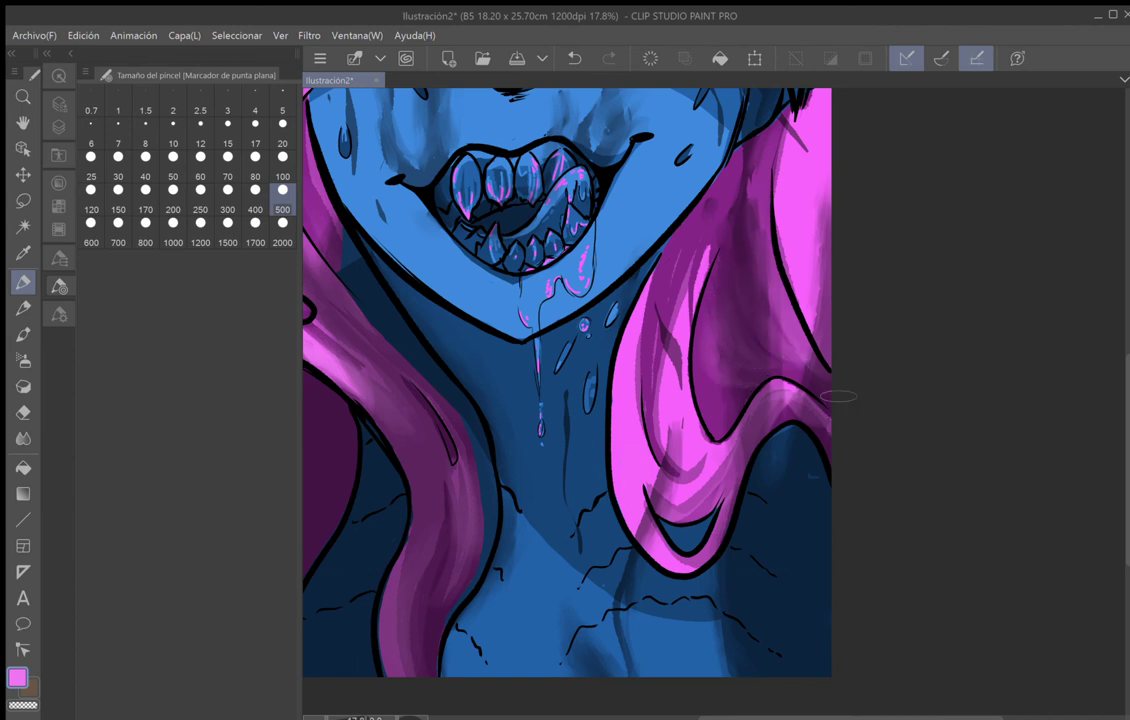
left_click_drag(675, 437, 690, 249)
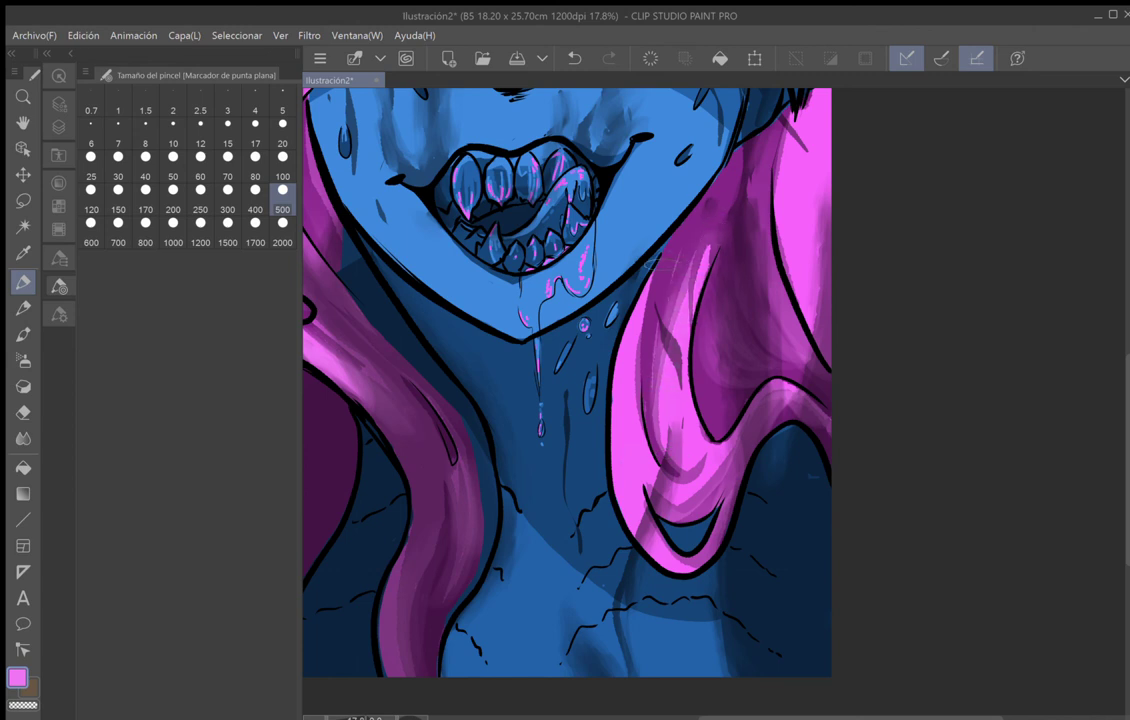
Brush soft pink strokes over the shaded right side of the bangs, down to the tips beside the ear.
mouse_move(738, 199)
left_mouse_down()
mouse_move(680, 424)
mouse_move(666, 535)
mouse_move(679, 537)
left_mouse_up()
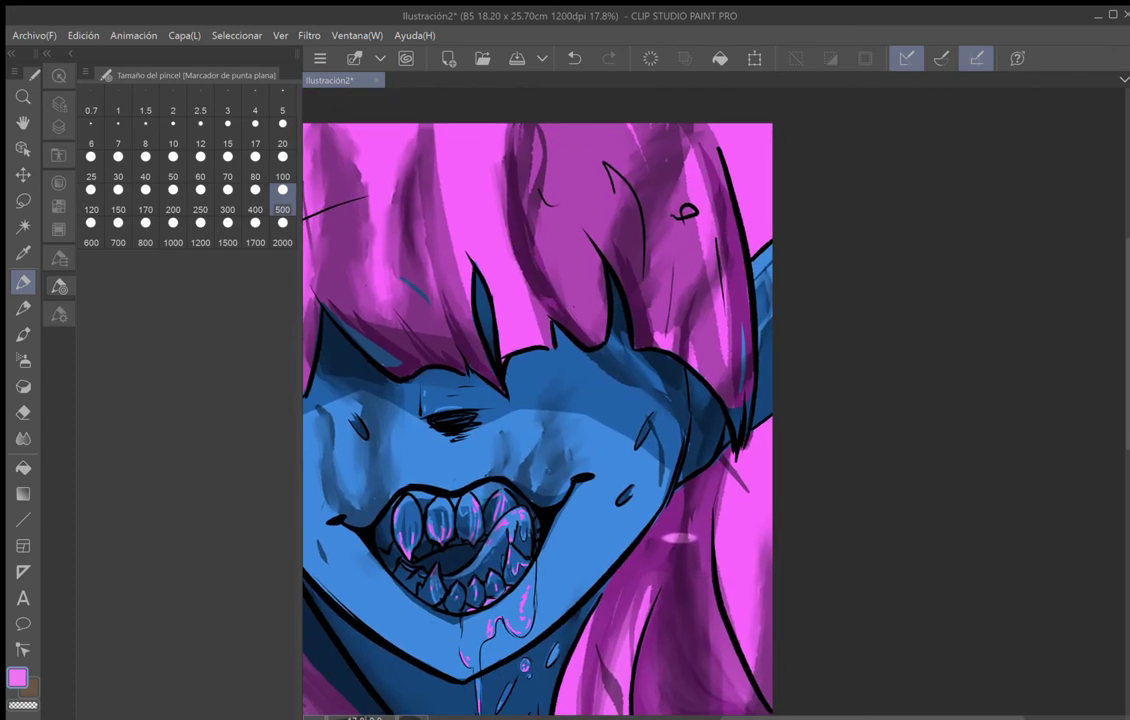
left_click(573, 62)
left_click_drag(736, 404, 752, 311)
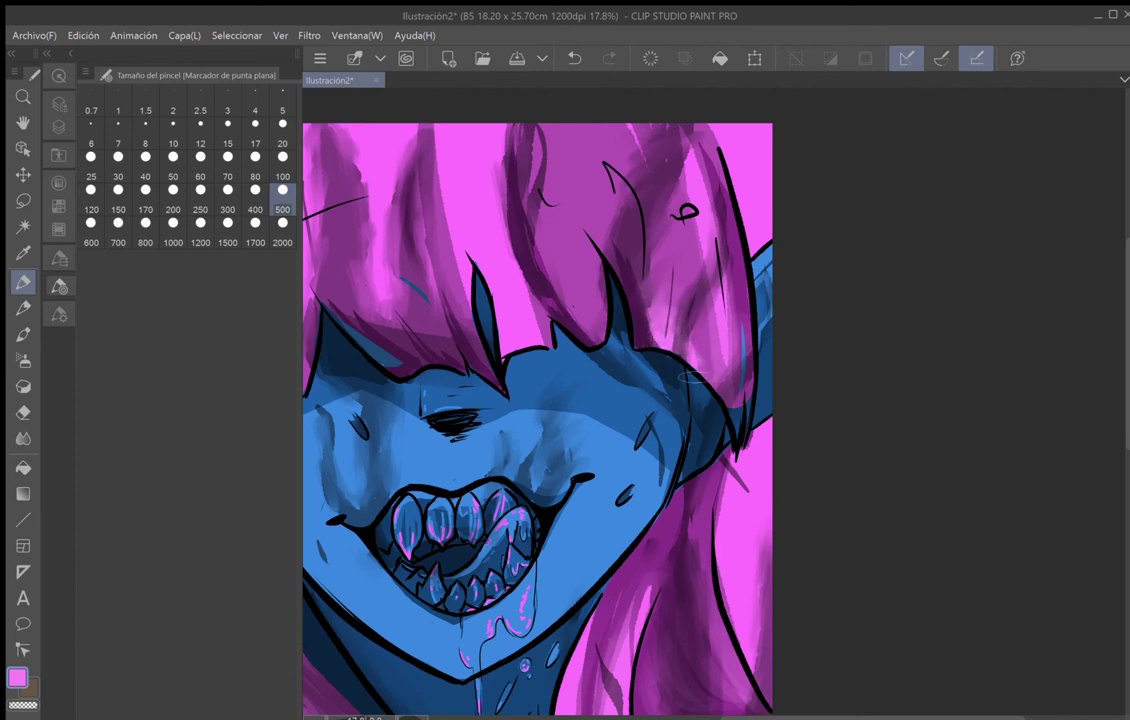
Soften the shading of the left bangs and the upper left hair with light pink marker strokes.
left_click_drag(692, 360, 894, 348)
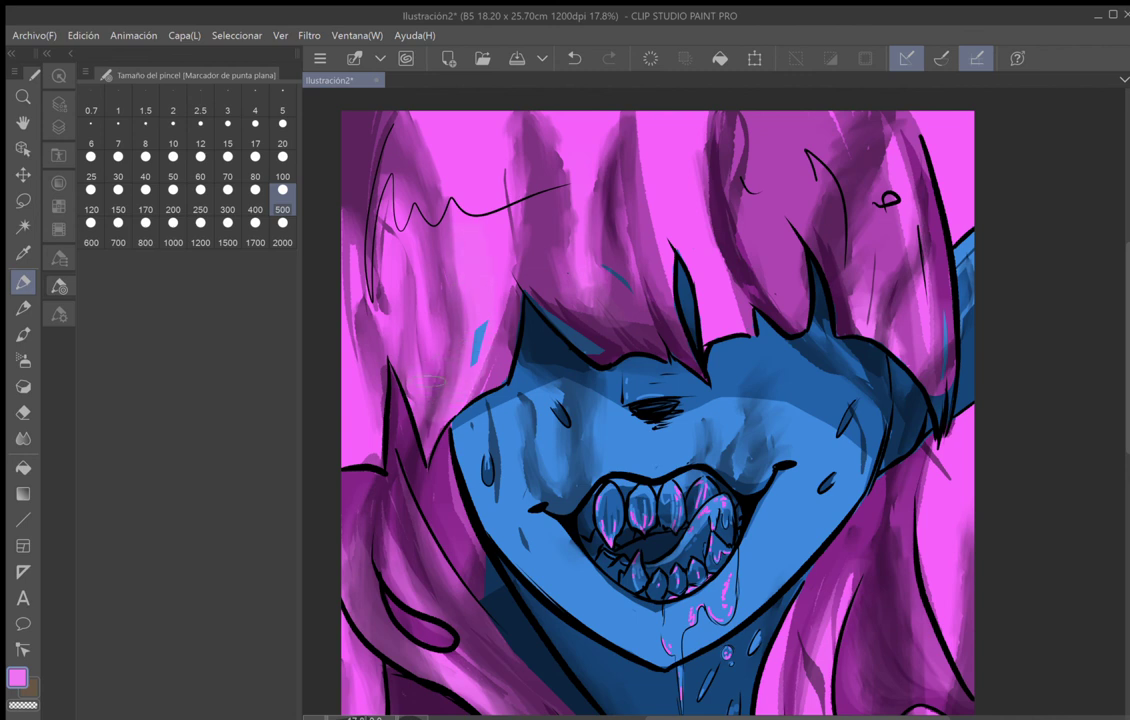
left_click_drag(370, 267, 561, 172)
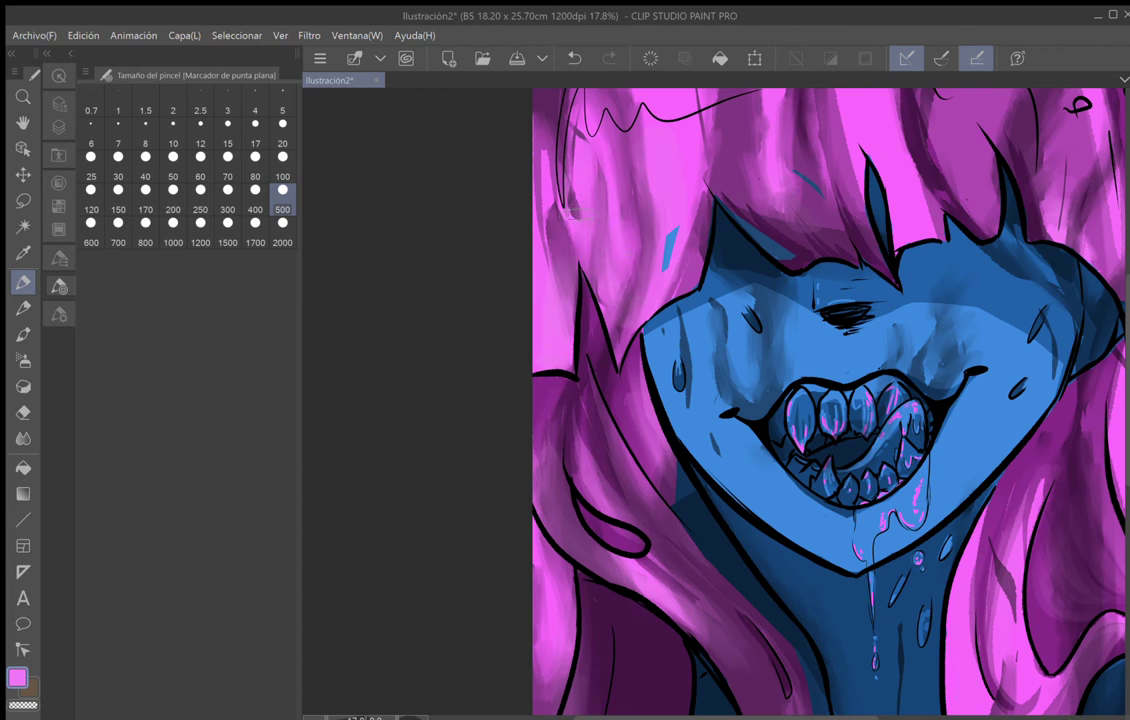
key("ctrl+minus")
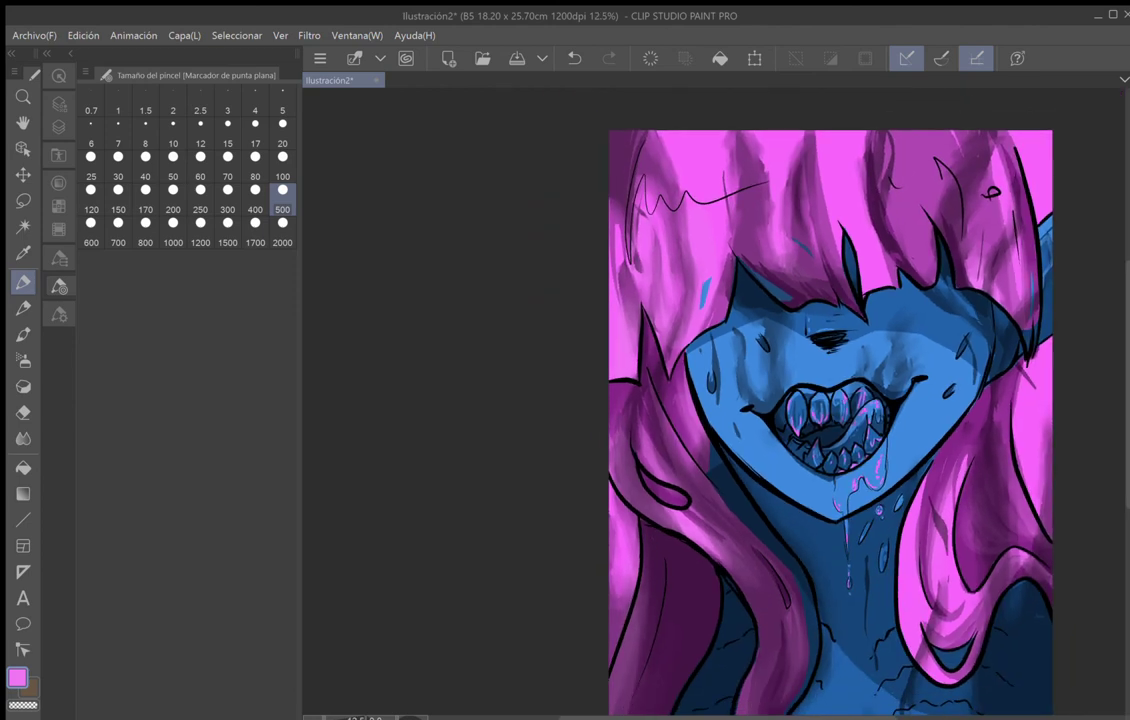
Make Capa 3 the active layer and toggle its visibility to check what it contains.
scroll(785, 379, "up", 4)
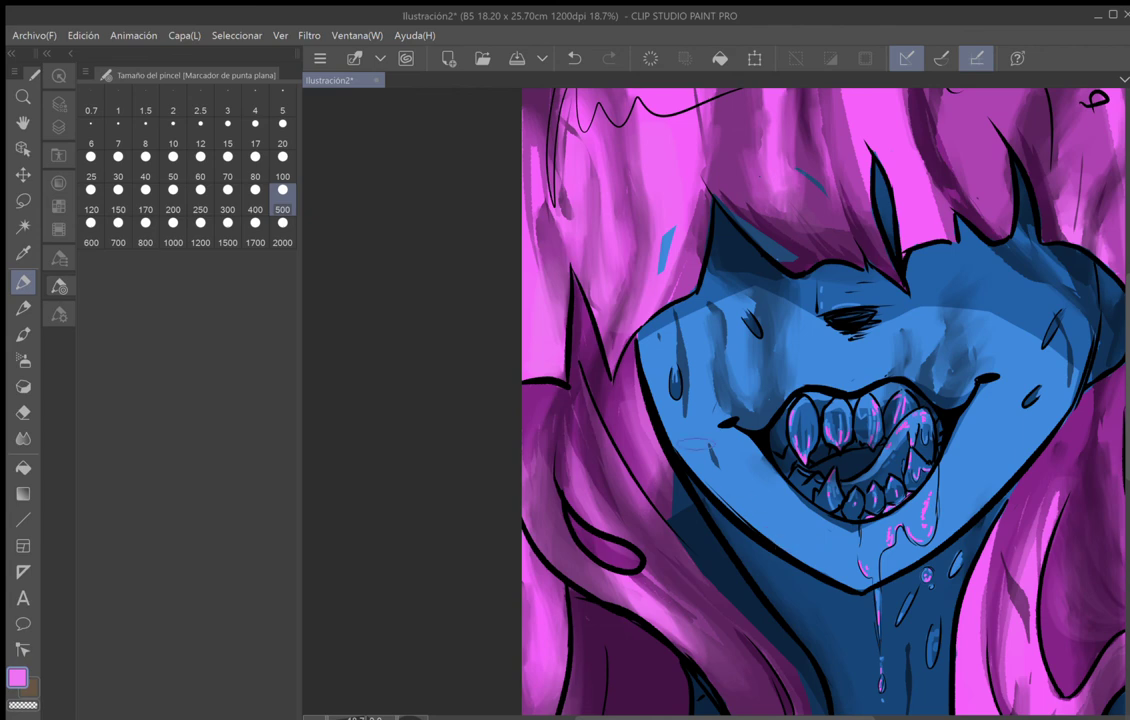
scroll(696, 444, "down", 2)
left_click_drag(696, 444, 527, 480)
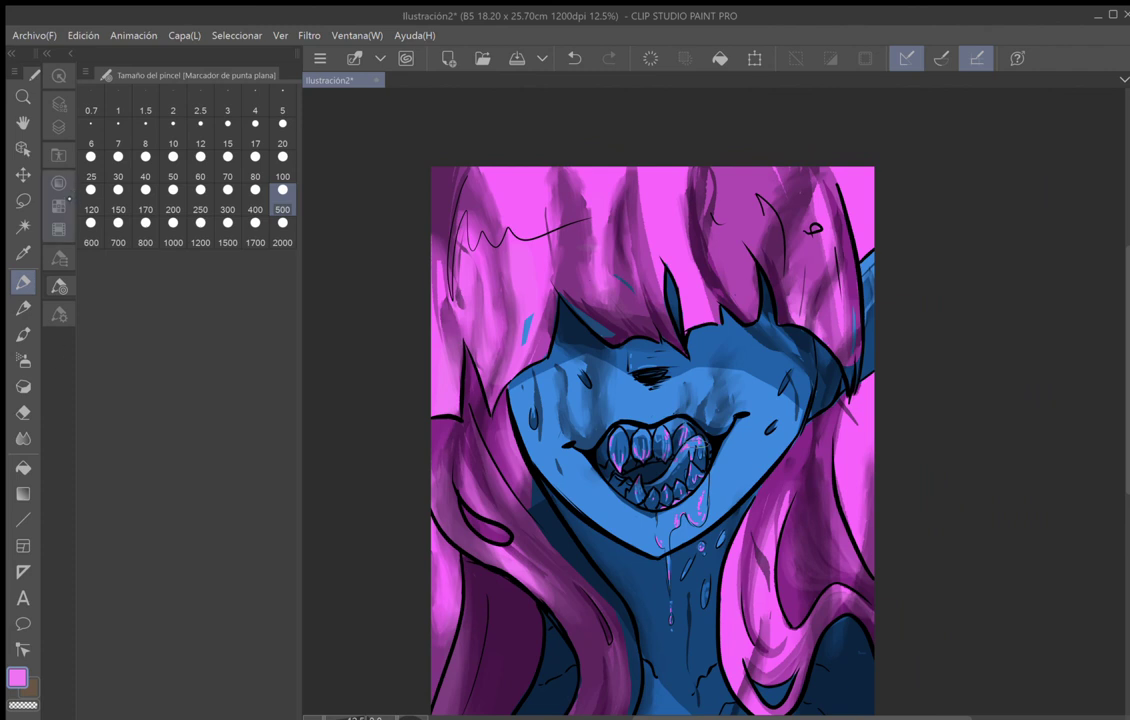
left_click(59, 127)
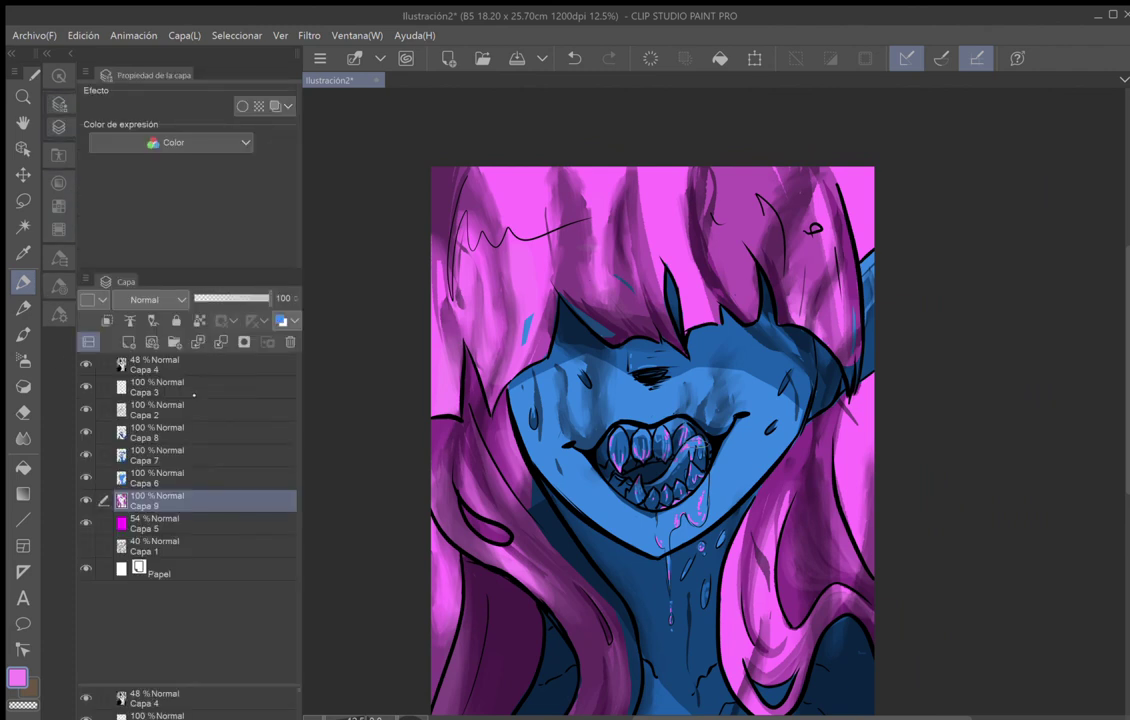
left_click(195, 392)
left_click(87, 388)
left_click(87, 388)
left_click(87, 388)
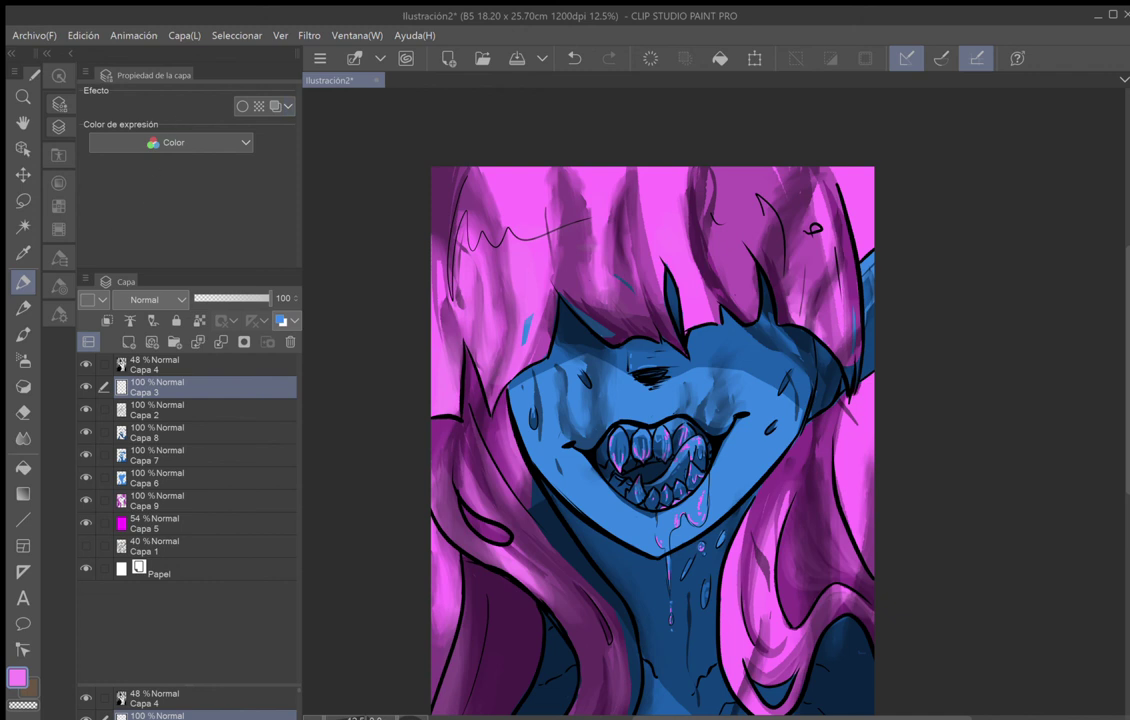
With the Plumilla con puntas pen, paint light pink over the thin black scribbles across the left and right bangs.
left_click(59, 258)
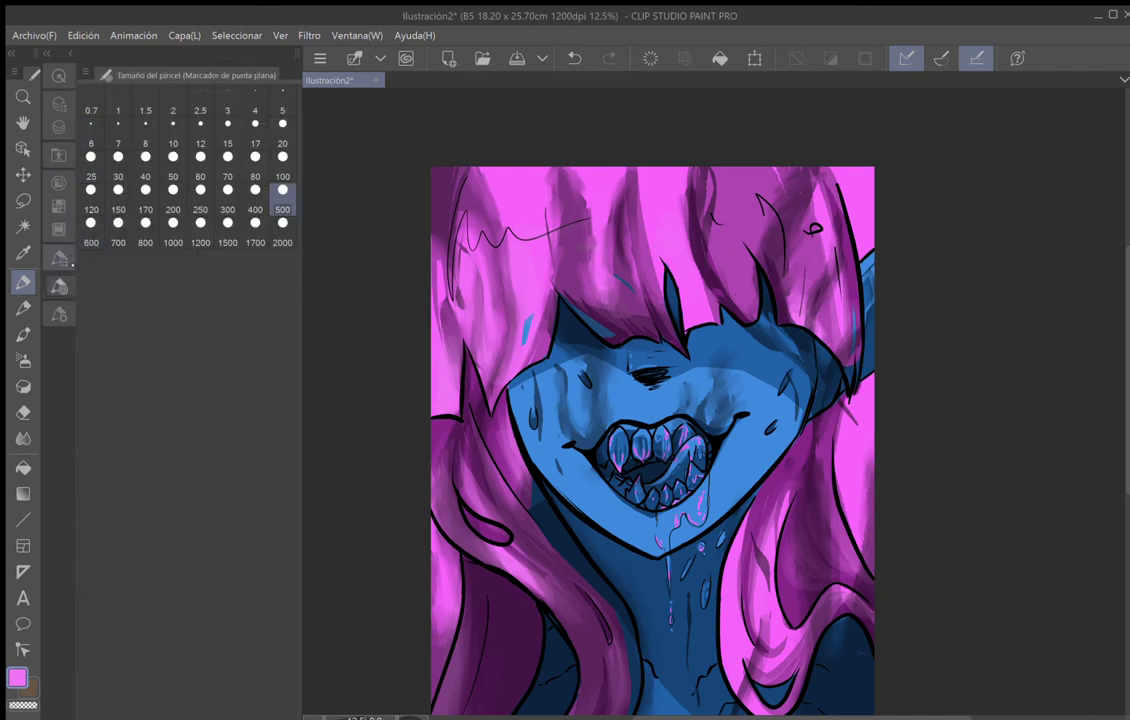
left_click(71, 263)
left_click(66, 314)
left_click(72, 255)
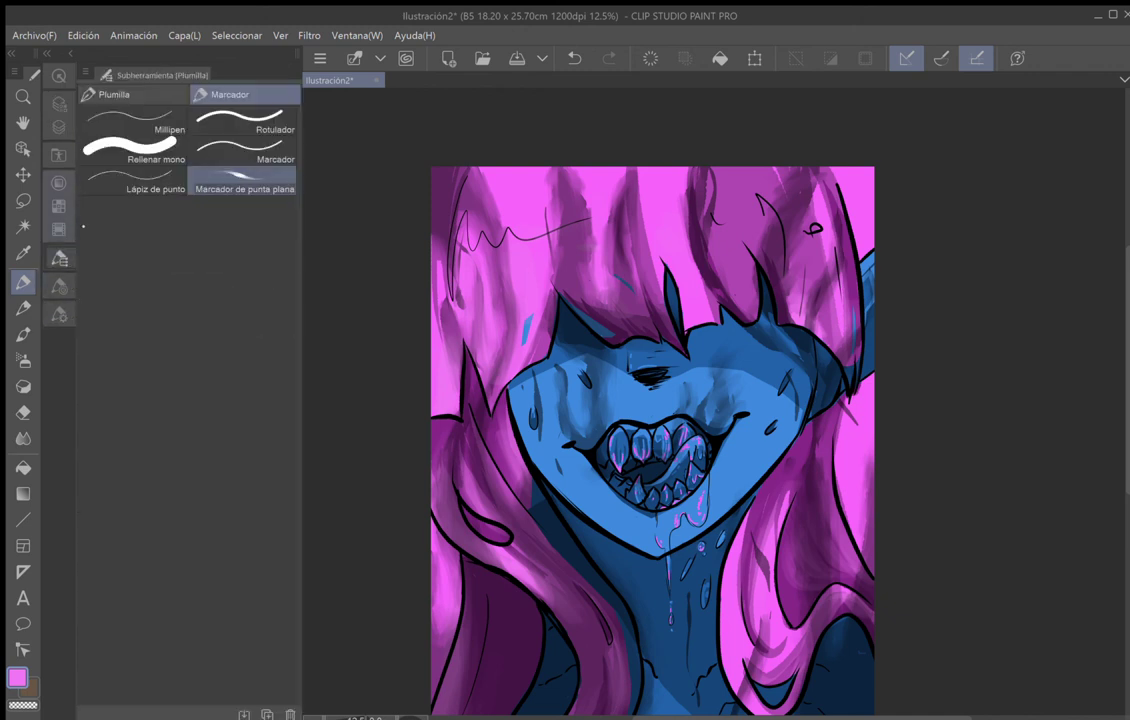
left_click(114, 94)
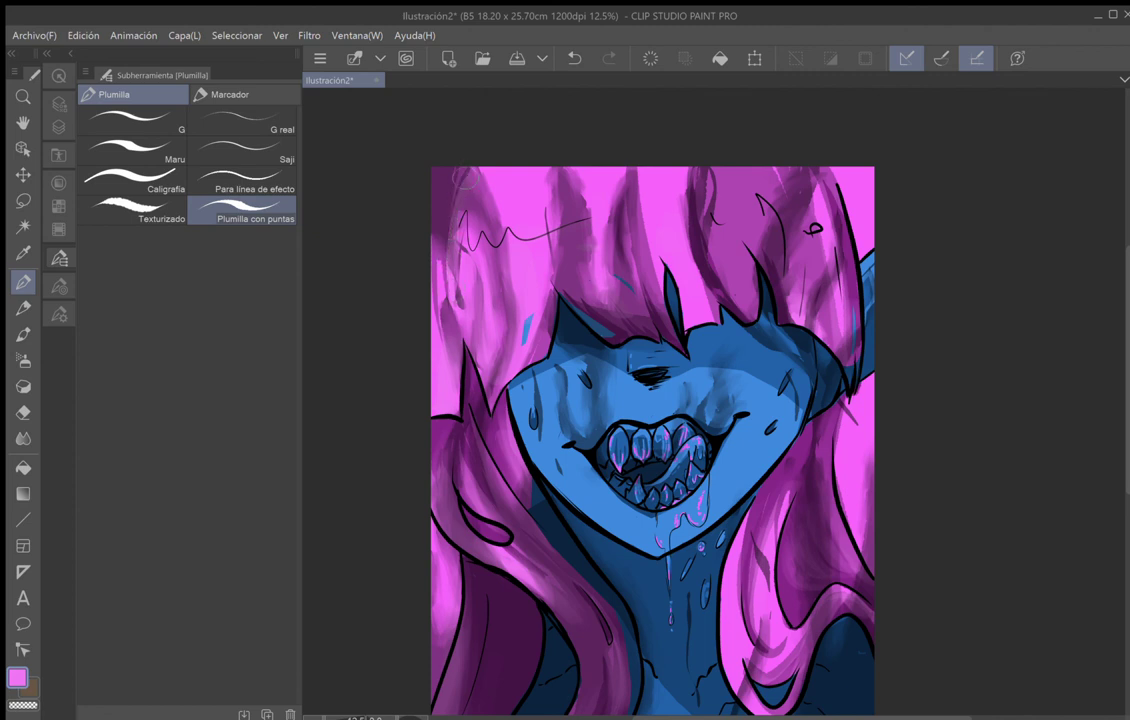
mouse_move(460, 234)
left_mouse_down()
mouse_move(467, 217)
mouse_move(477, 246)
mouse_move(503, 239)
left_mouse_up()
key("ctrl+z")
mouse_move(759, 200)
left_mouse_down()
mouse_move(787, 267)
mouse_move(773, 200)
mouse_move(789, 270)
mouse_move(766, 222)
left_mouse_up()
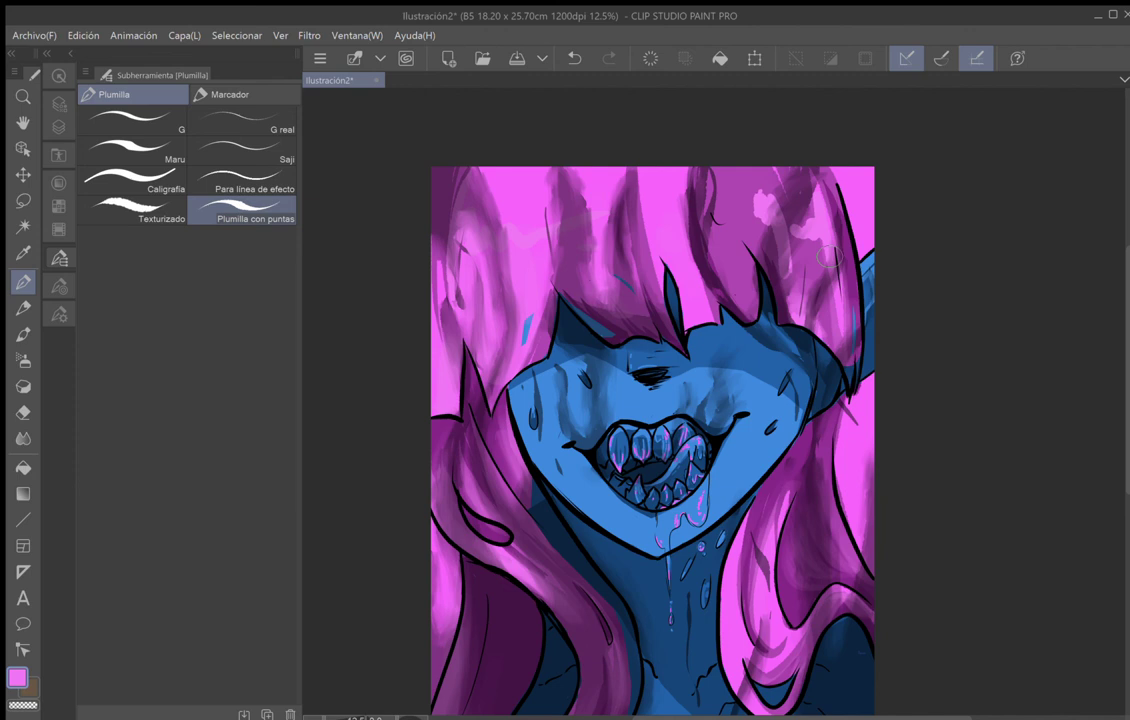
Paint a magenta (255, 0, 255) shine band across the bangs, with vertical strokes on both sides of the hair.
left_click(59, 183)
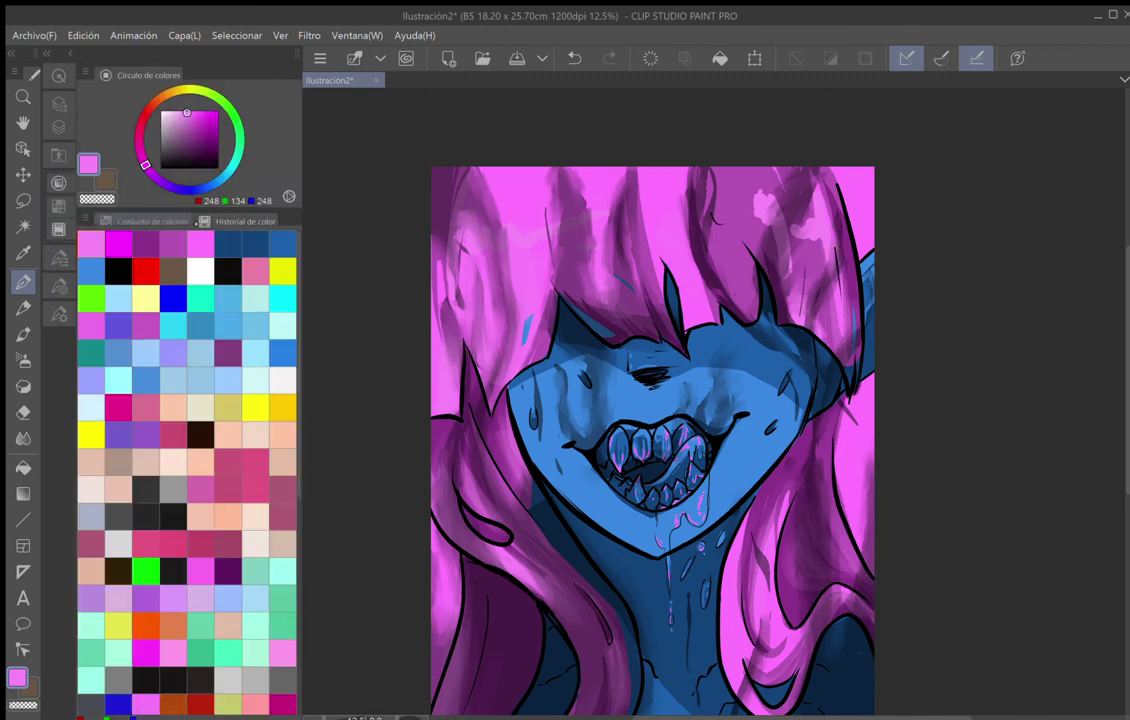
left_click(118, 243)
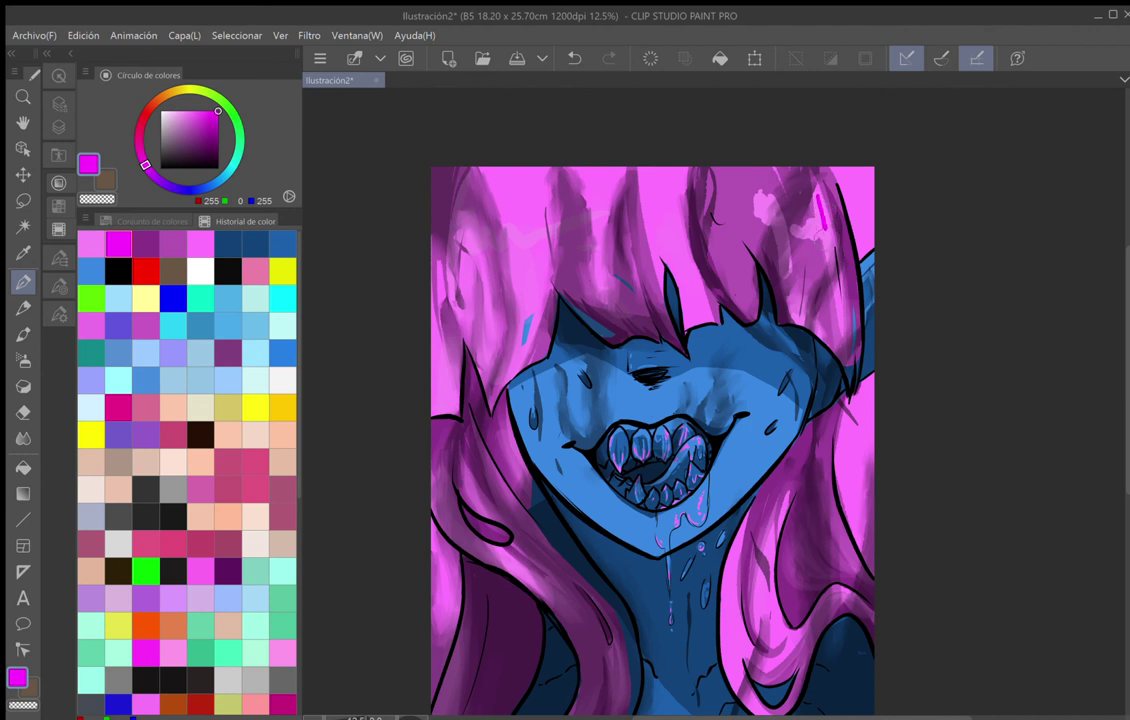
mouse_move(820, 212)
left_mouse_down()
mouse_move(805, 236)
mouse_move(793, 232)
mouse_move(812, 222)
mouse_move(820, 234)
mouse_move(777, 207)
mouse_move(790, 285)
left_mouse_up()
mouse_move(785, 238)
left_mouse_down()
mouse_move(766, 200)
mouse_move(744, 228)
mouse_move(733, 220)
left_mouse_up()
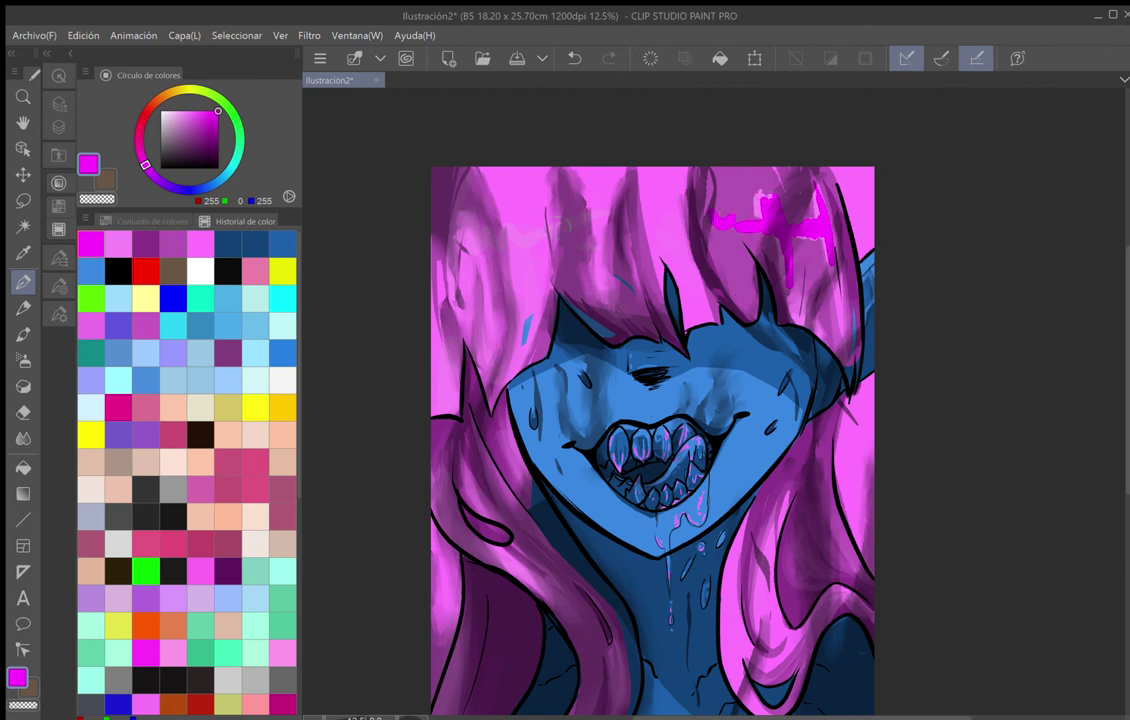
mouse_move(533, 238)
left_mouse_down()
mouse_move(648, 228)
mouse_move(657, 262)
left_mouse_up()
mouse_move(533, 234)
left_mouse_down()
mouse_move(498, 268)
mouse_move(480, 220)
left_mouse_up()
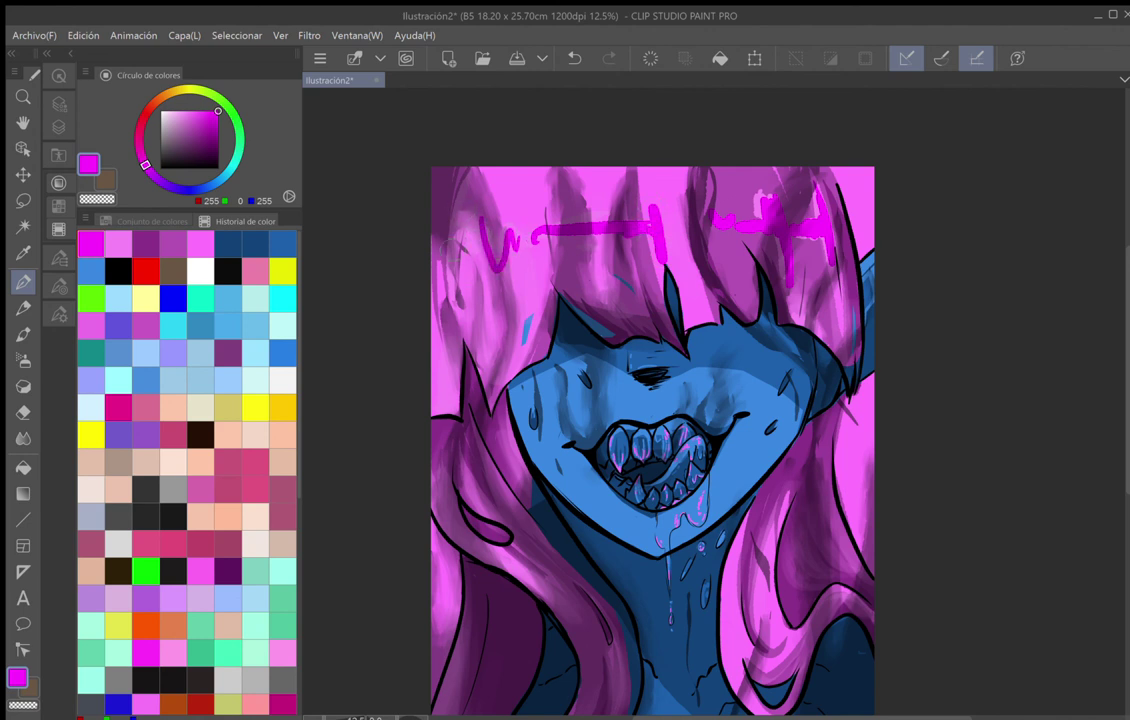
left_click_drag(460, 204, 457, 297)
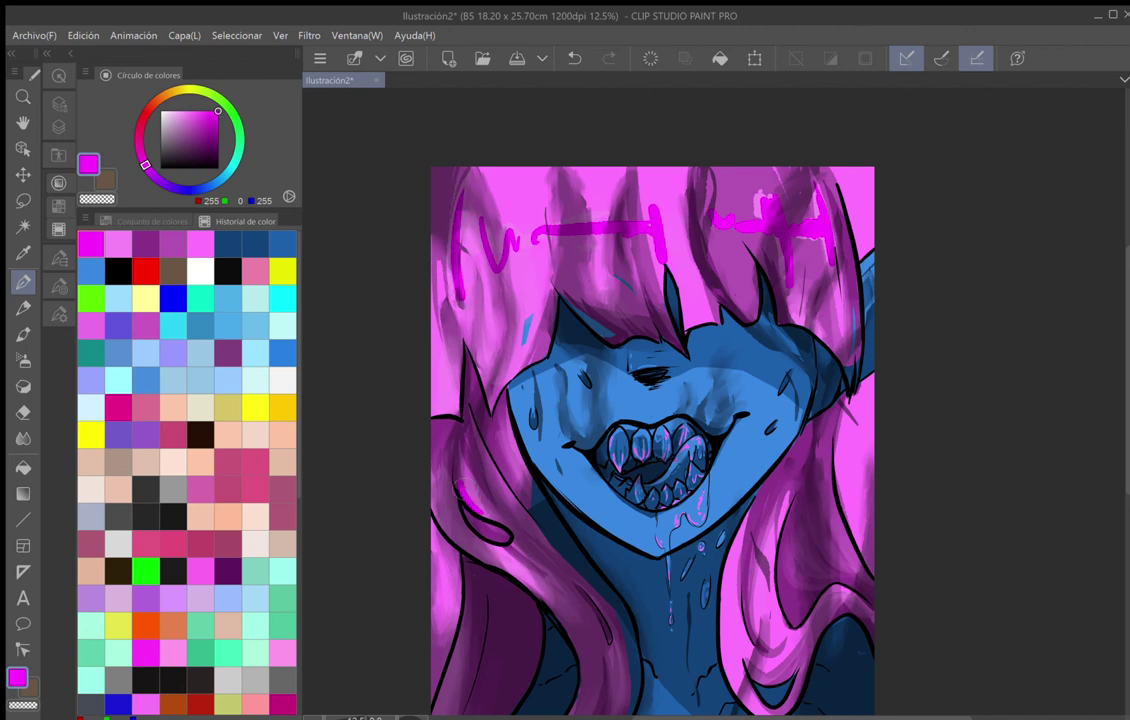
Add magenta accents to the long left hair locks, the left bang tip and the hair edge beside the left cheek.
left_click_drag(460, 480, 487, 535)
left_click_drag(520, 573, 545, 595)
mouse_move(454, 388)
left_mouse_down()
mouse_move(455, 408)
mouse_move(440, 408)
mouse_move(450, 389)
left_mouse_up()
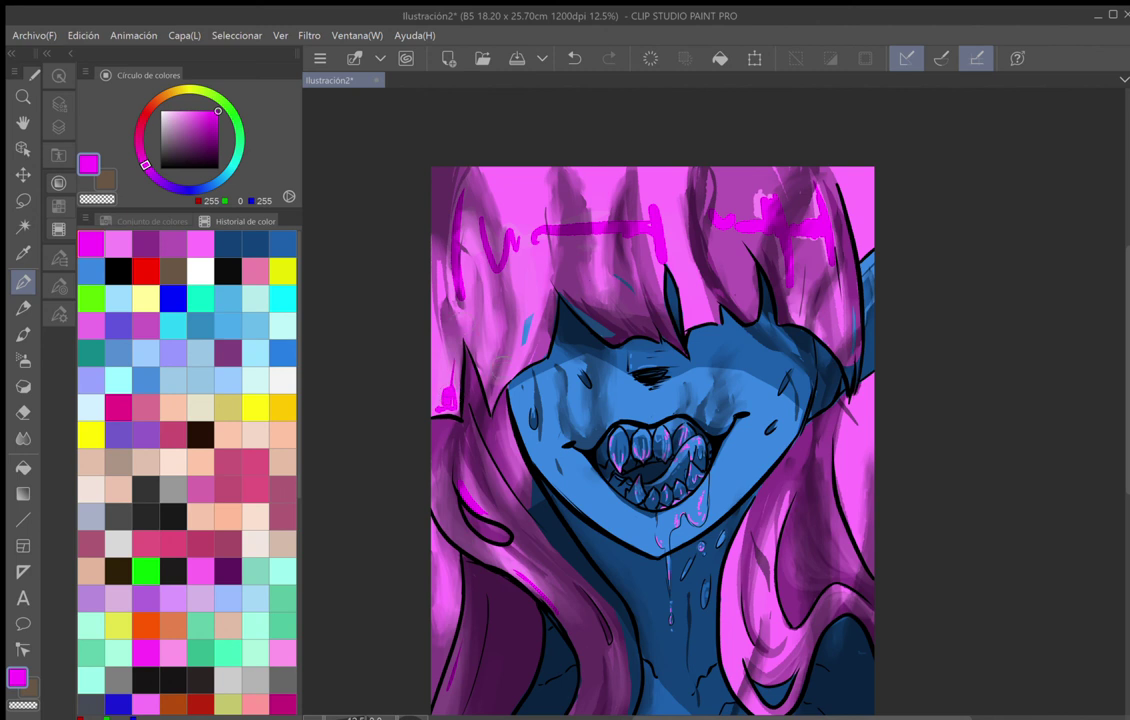
left_click_drag(512, 363, 520, 338)
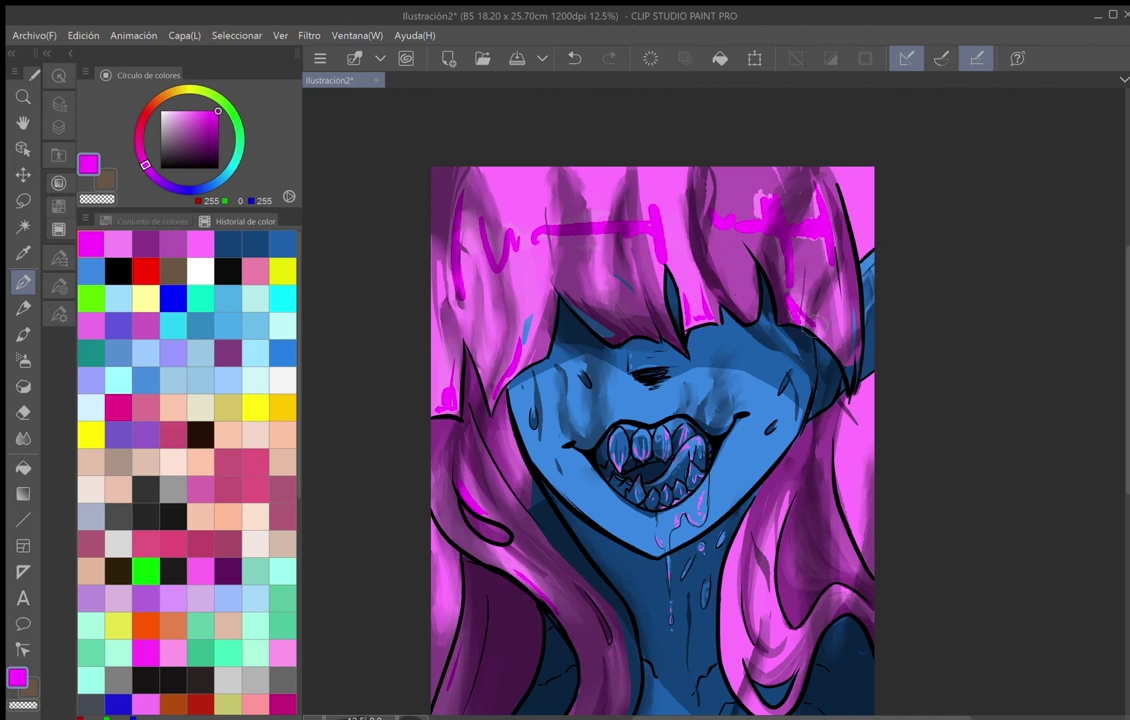
Paint magenta accents near the right bang tips and on the bright hair lock right of the neck.
left_click_drag(788, 295, 817, 329)
left_click_drag(840, 282, 844, 335)
left_click_drag(770, 594, 782, 626)
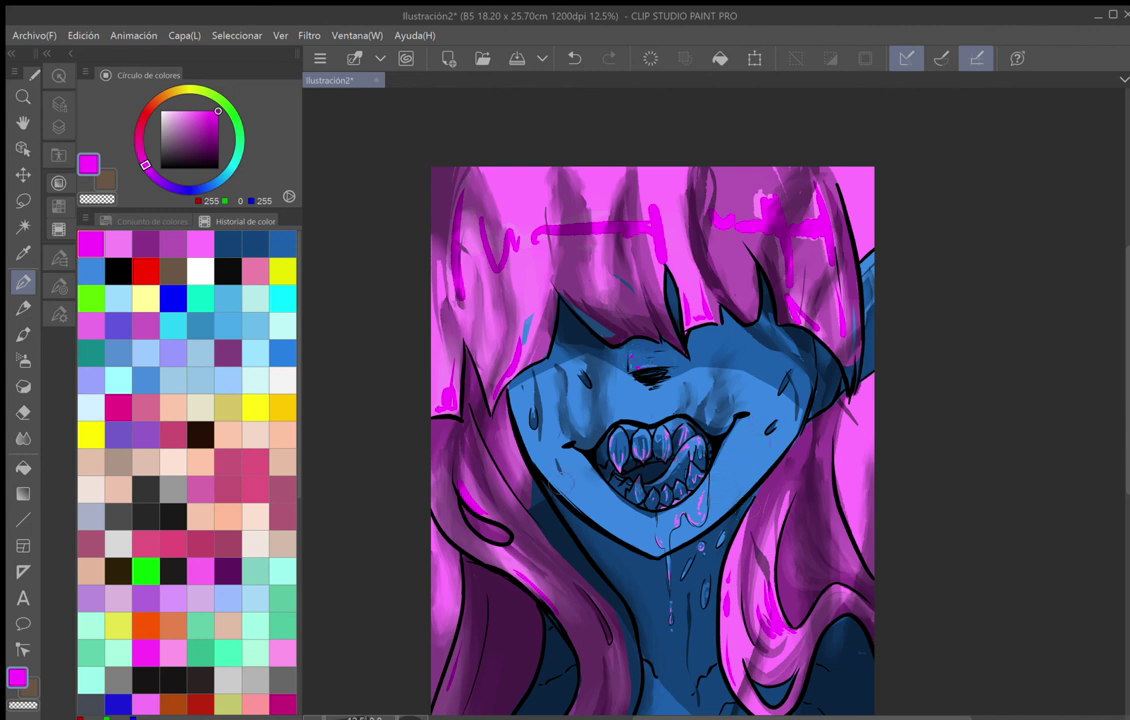
Add magenta reflection strokes along the jaw and chin, and undo the last stroke.
left_click_drag(550, 477, 614, 531)
left_click(574, 58)
scroll(685, 415, "up", 2)
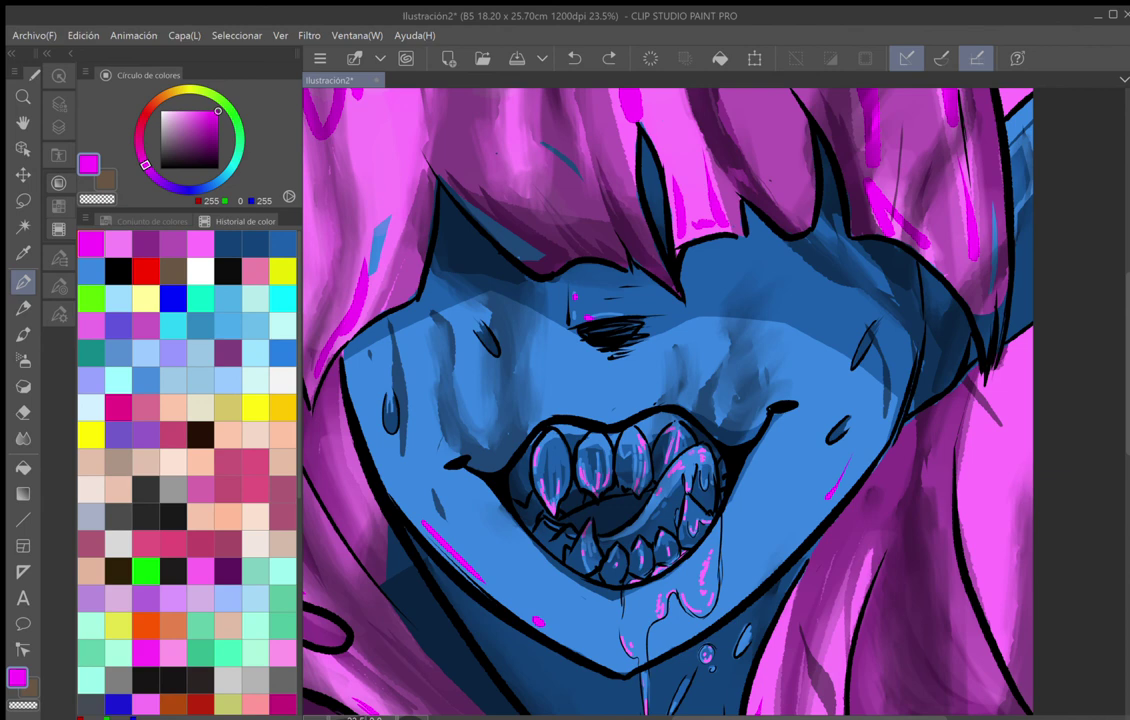
Set the pen size to 70 and paint magenta reflections on the tongue and the tips of the upper teeth.
scroll(697, 420, "up", 2)
left_click(59, 286)
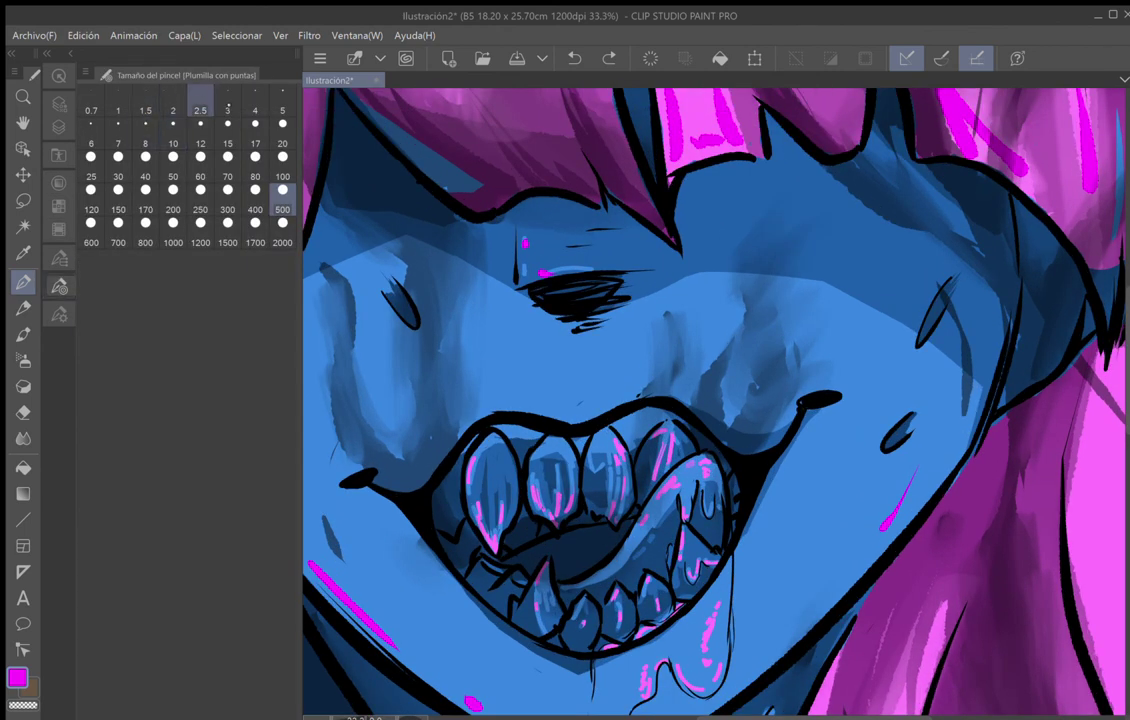
left_click(200, 137)
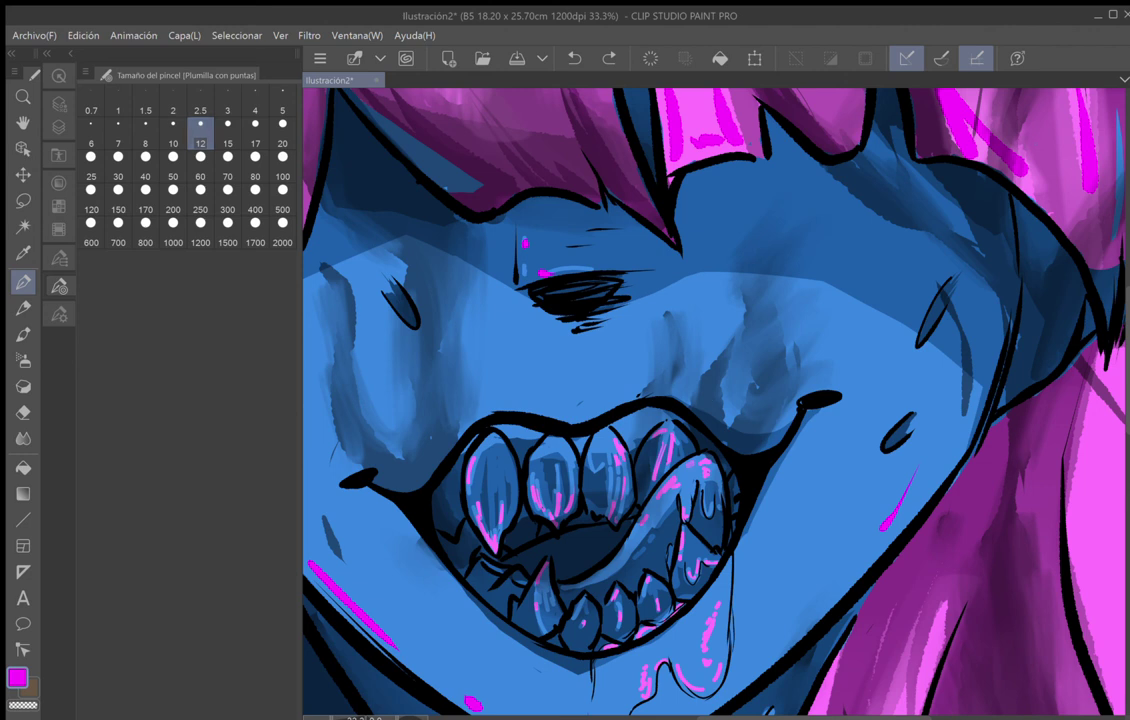
key("ctrl+y")
left_click(228, 166)
left_click_drag(664, 430, 651, 436)
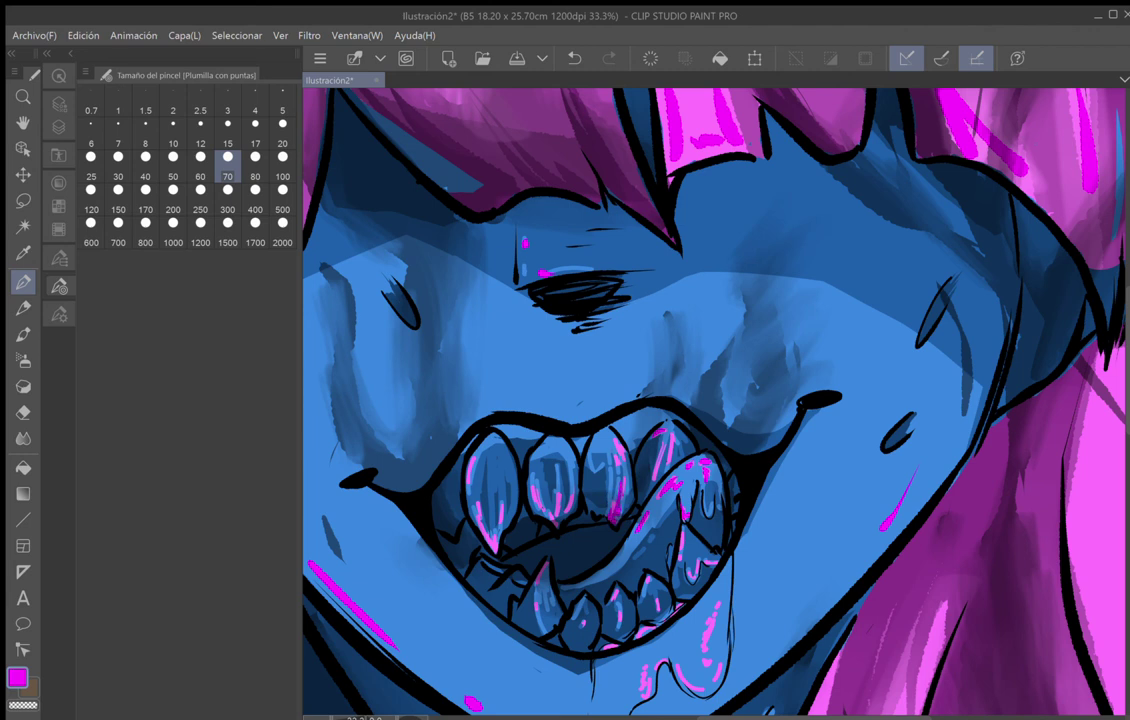
left_click_drag(534, 484, 551, 513)
left_click_drag(479, 510, 496, 549)
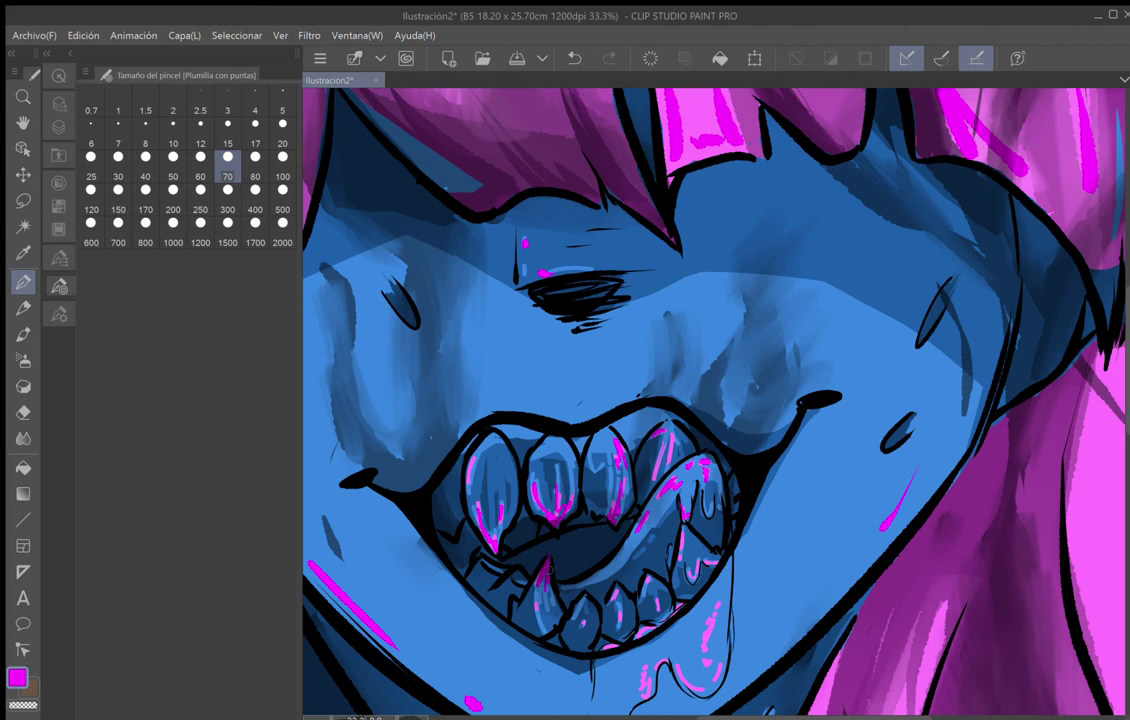
Paint magenta on the lower fang, along the lower gum and around the drool on the chin, undoing the last mark.
left_click_drag(548, 575, 541, 605)
left_click_drag(617, 647, 600, 658)
mouse_move(722, 552)
left_mouse_down()
mouse_move(731, 565)
mouse_move(706, 650)
left_mouse_up()
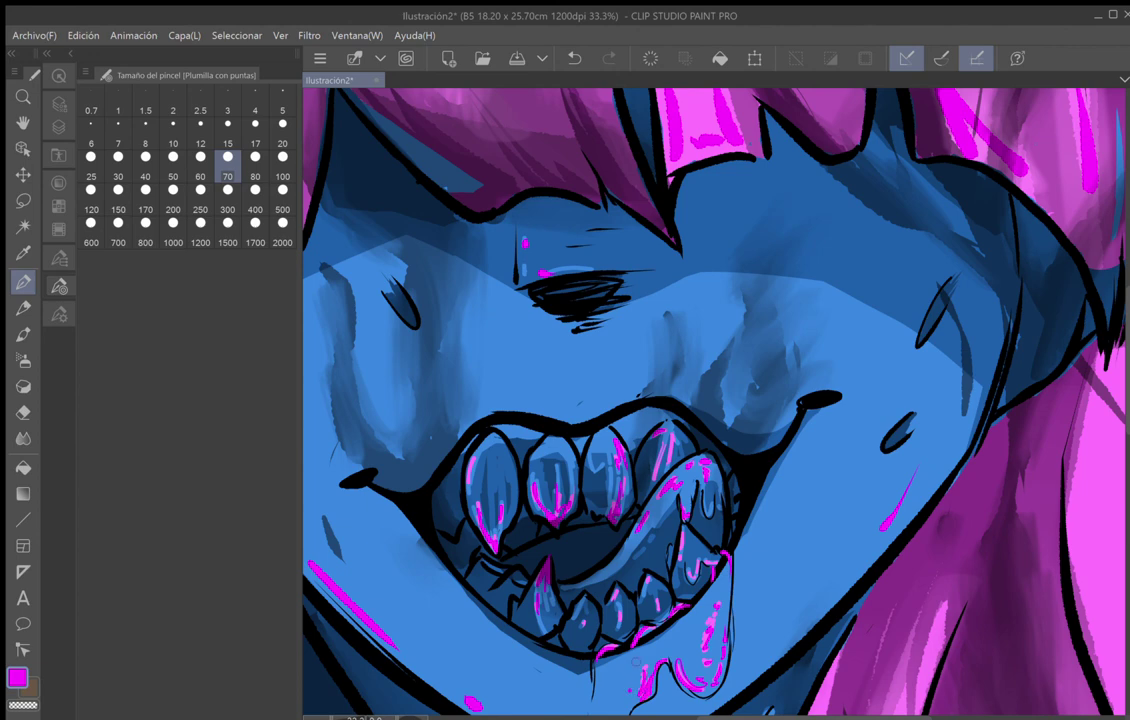
scroll(636, 662, "down", 5)
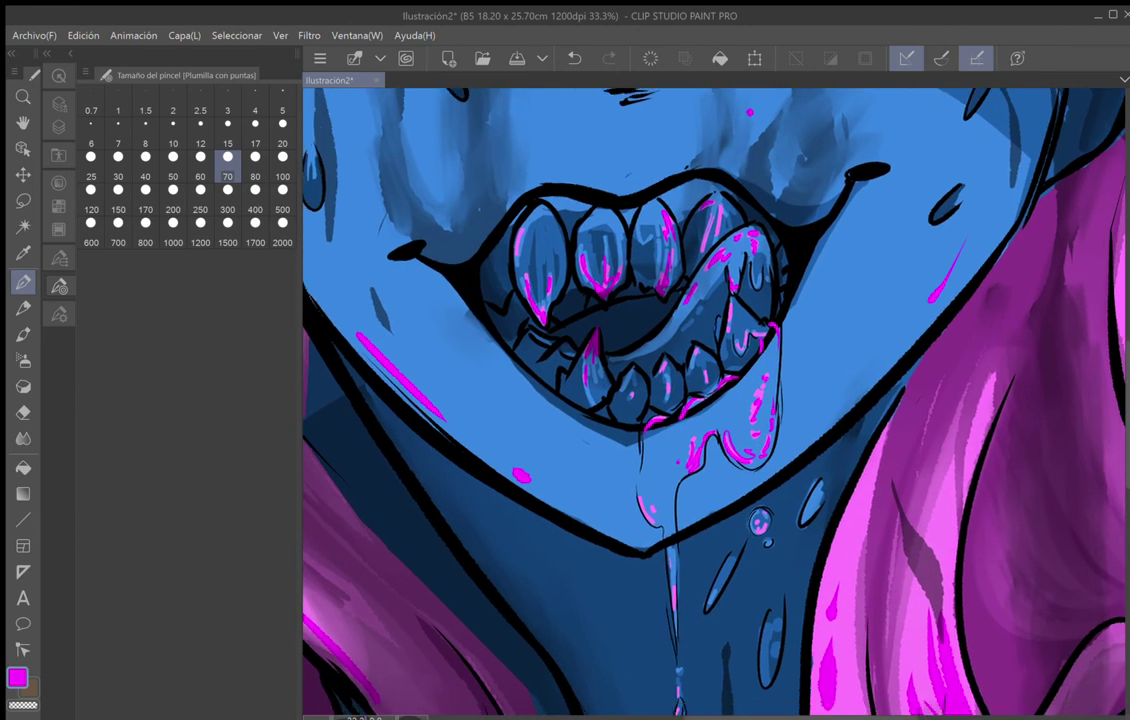
left_click(574, 58)
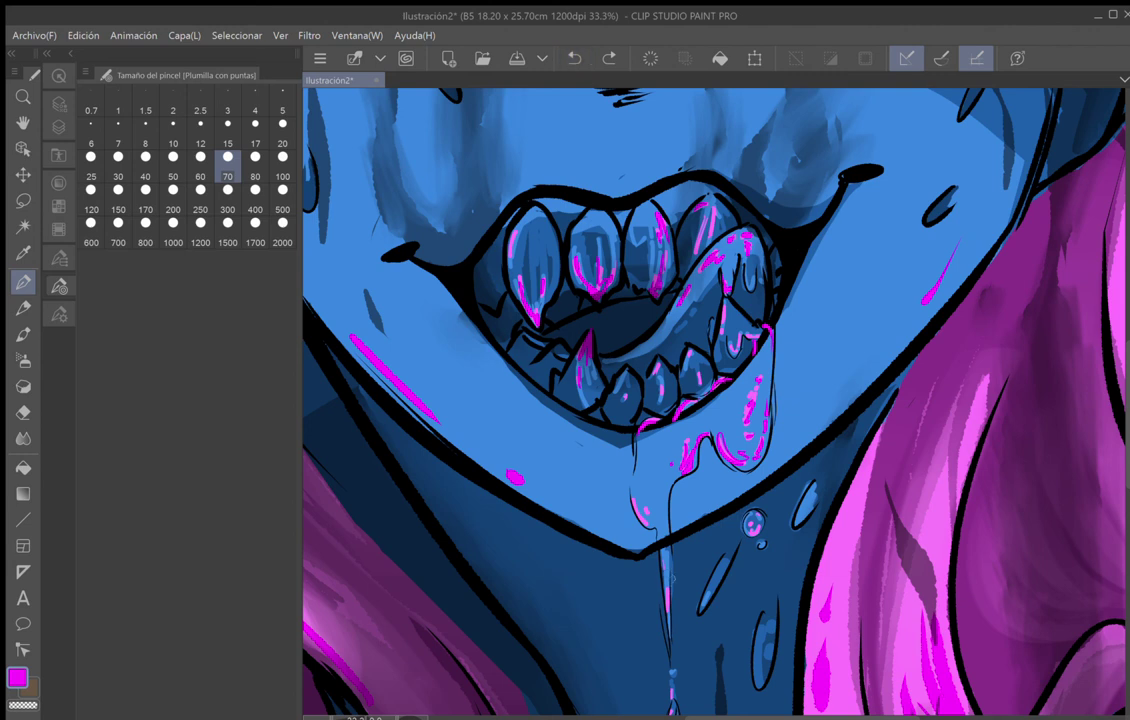
Add magenta reflections to the drool drip at the chin and to the round droplet on the neck.
left_click_drag(593, 530, 588, 545)
left_click_drag(753, 528, 757, 533)
mouse_move(635, 497)
left_mouse_down()
mouse_move(649, 529)
mouse_move(653, 507)
left_mouse_up()
scroll(898, 402, "down", 5)
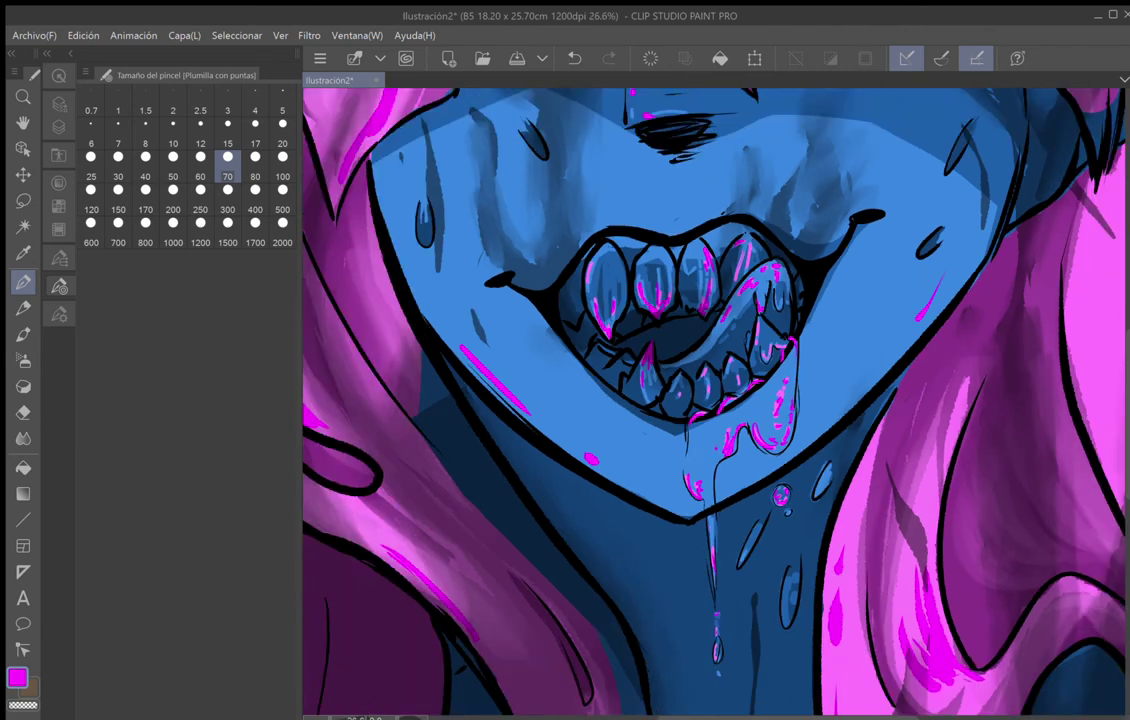
Blend the magenta strokes into the bangs and hair locks with the Mezcla de color tool at size 100.
scroll(898, 402, "up", 1)
left_click_drag(898, 402, 749, 470)
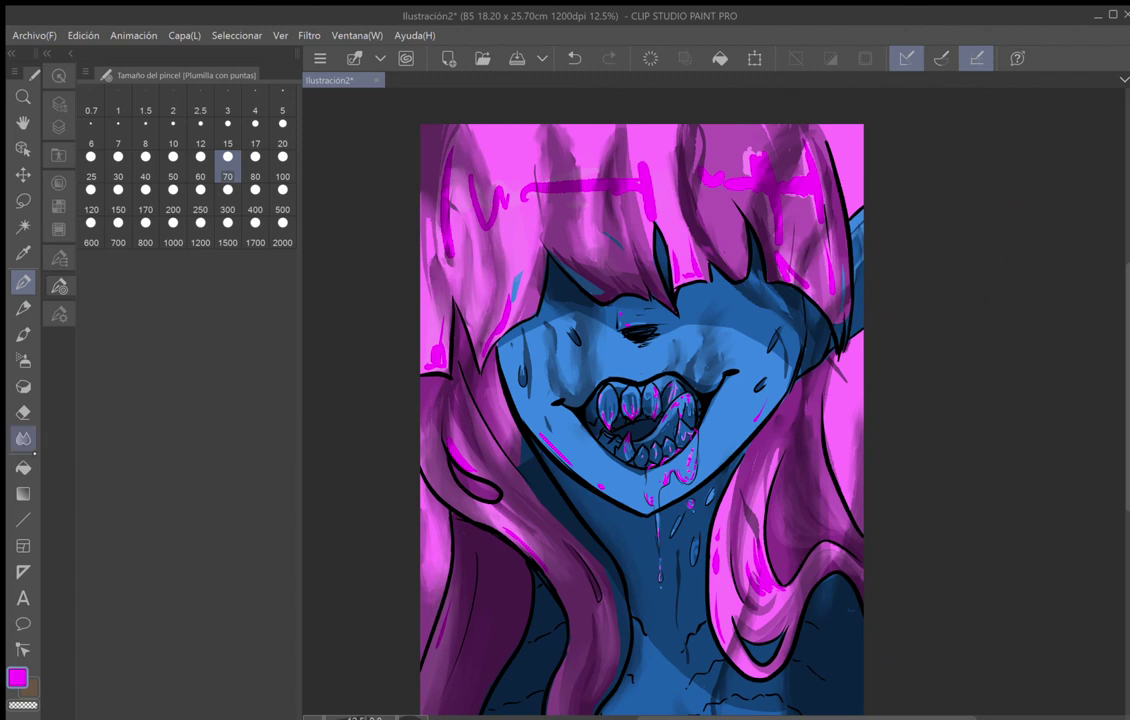
left_click(23, 439)
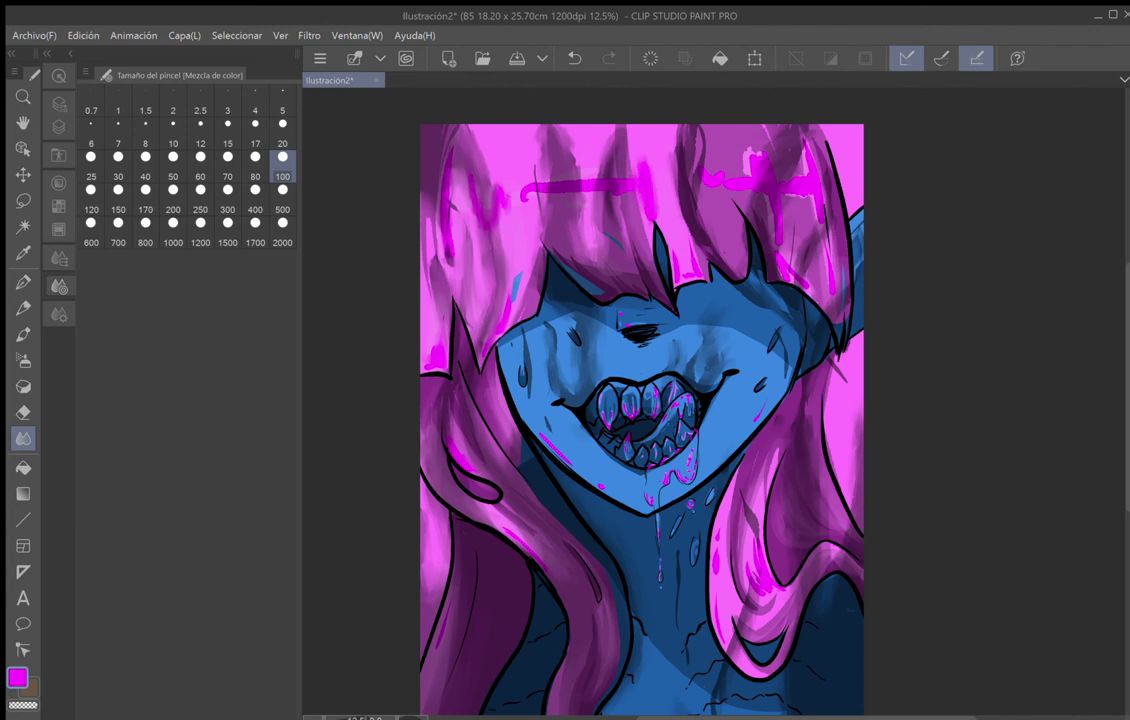
left_click_drag(532, 154, 512, 158)
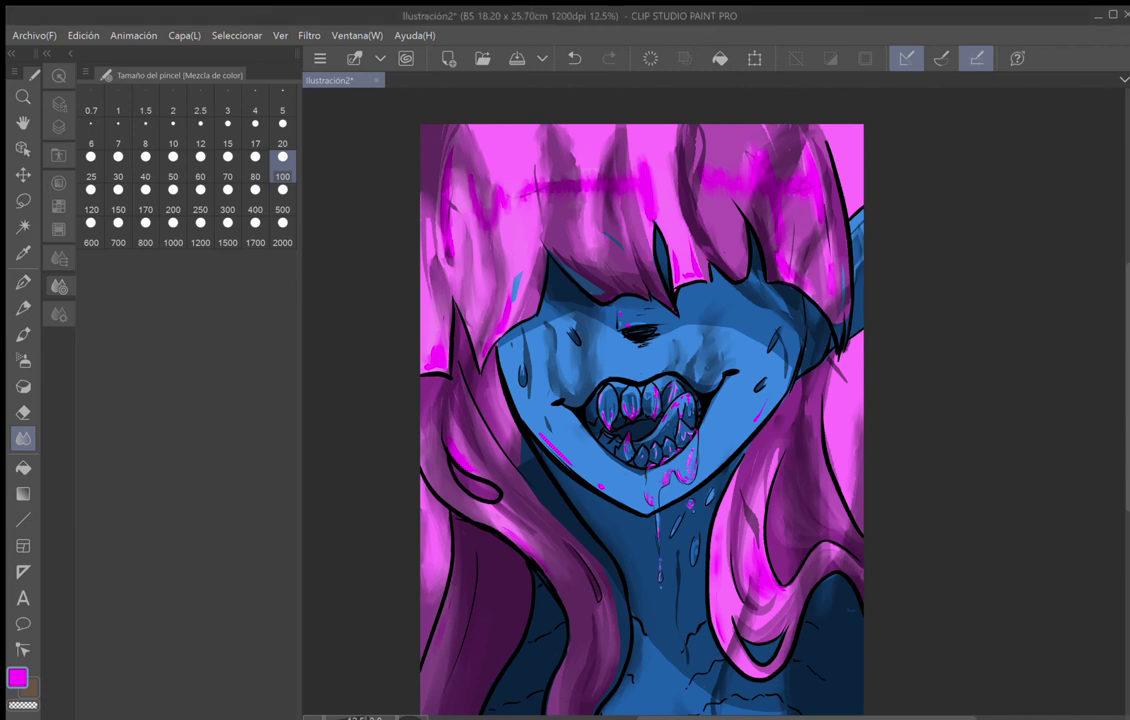
scroll(864, 400, "down", 2)
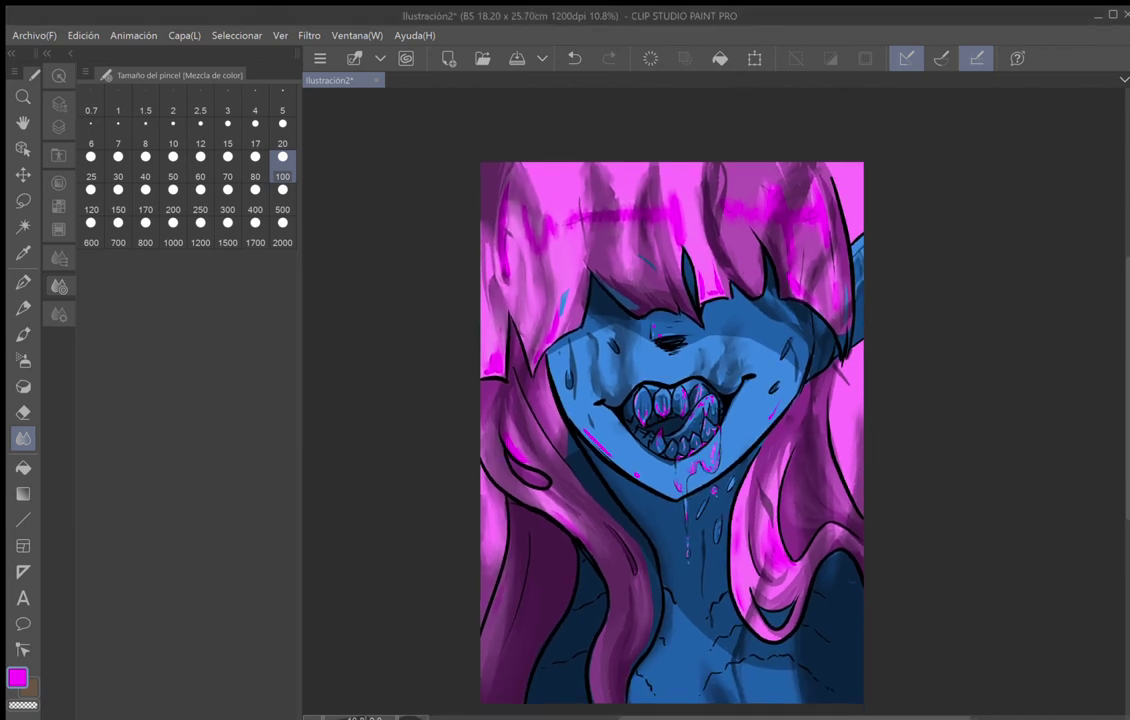
scroll(864, 432, "down", 1)
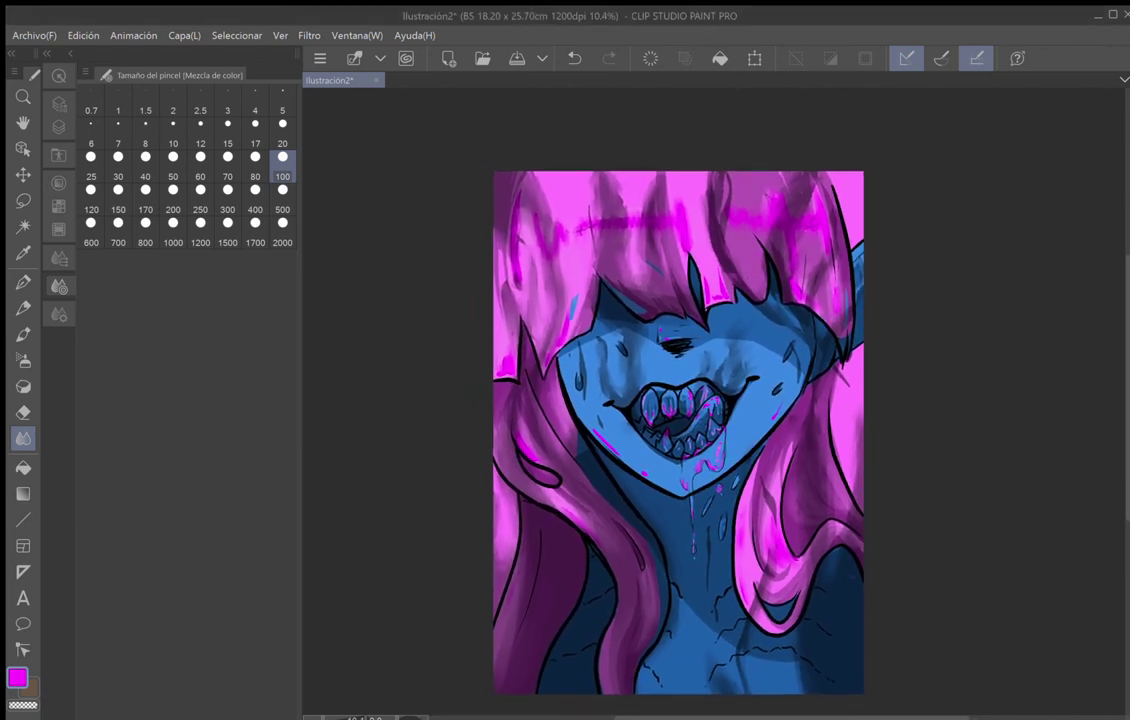
Create a new layer directly above Capa 3 and choose the pen with yellow (233, 233, 0).
left_click(59, 103)
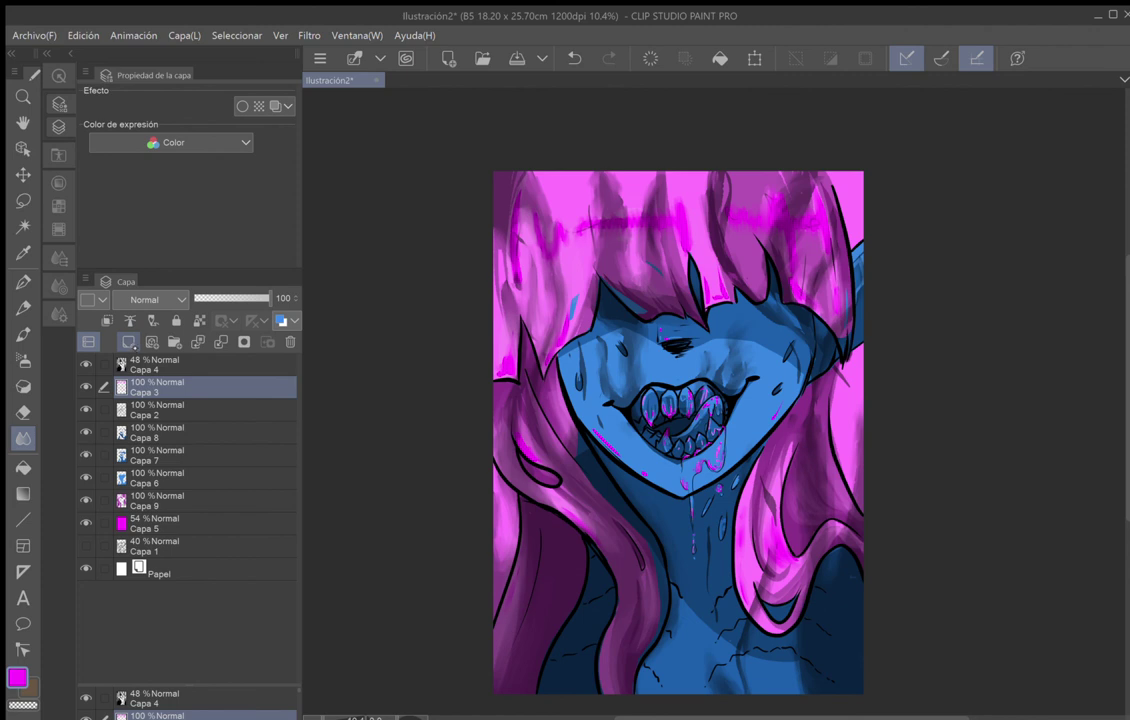
left_click(128, 342)
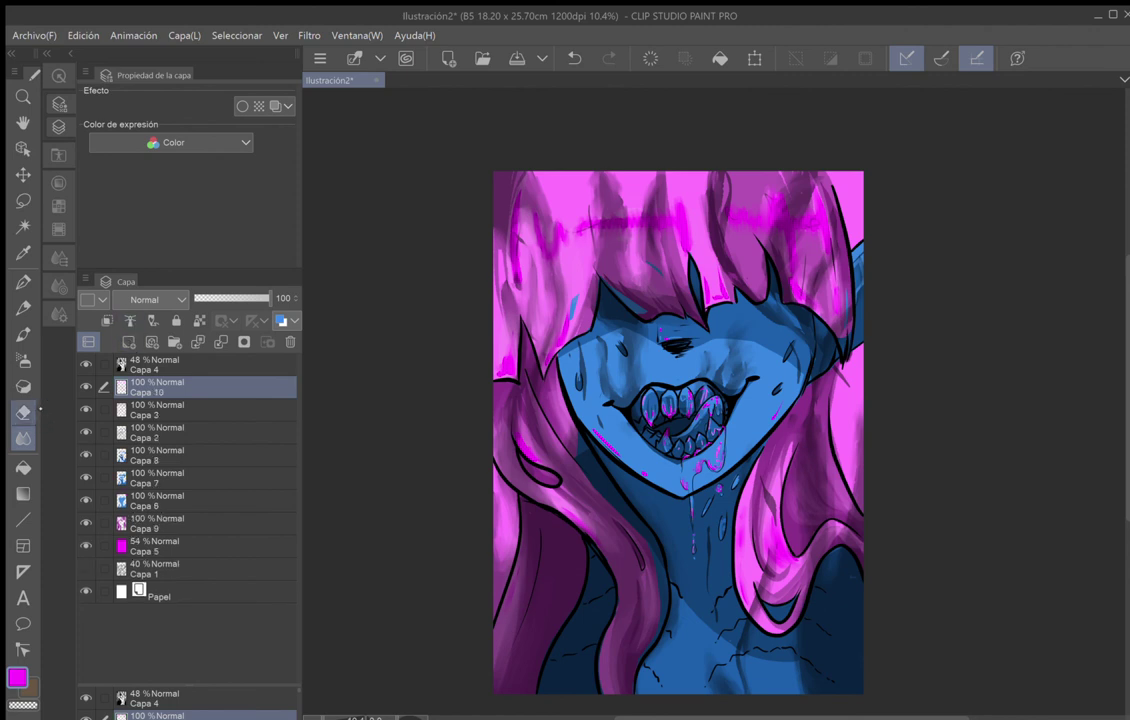
left_click(59, 207)
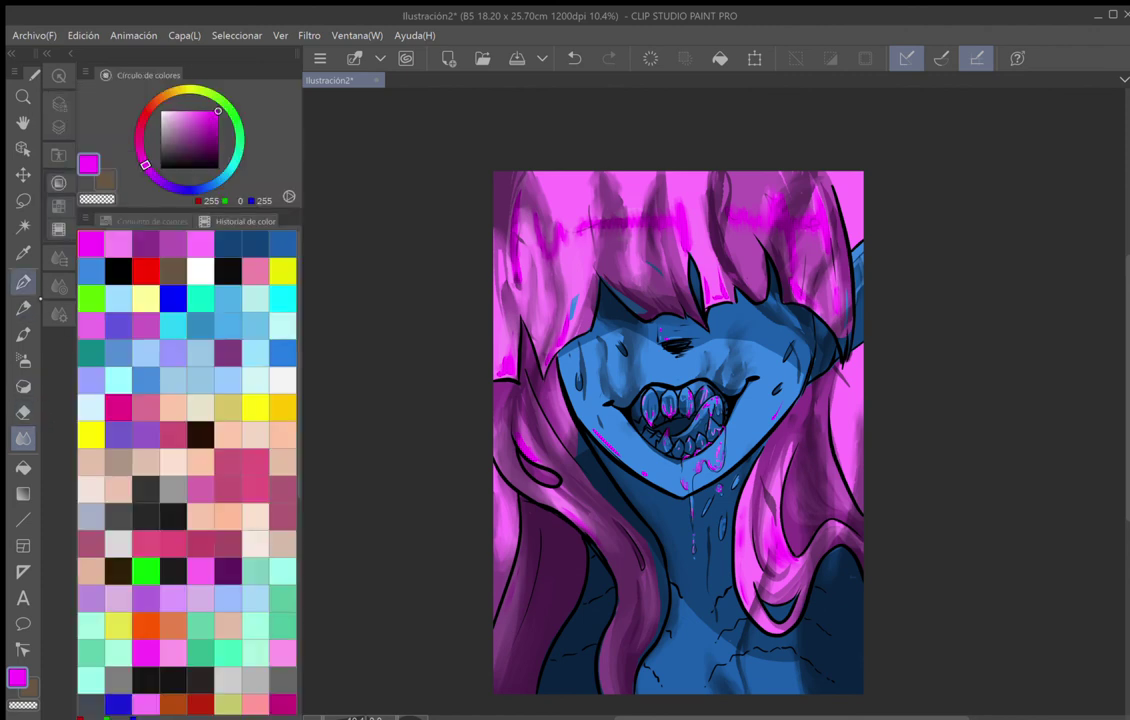
left_click(23, 282)
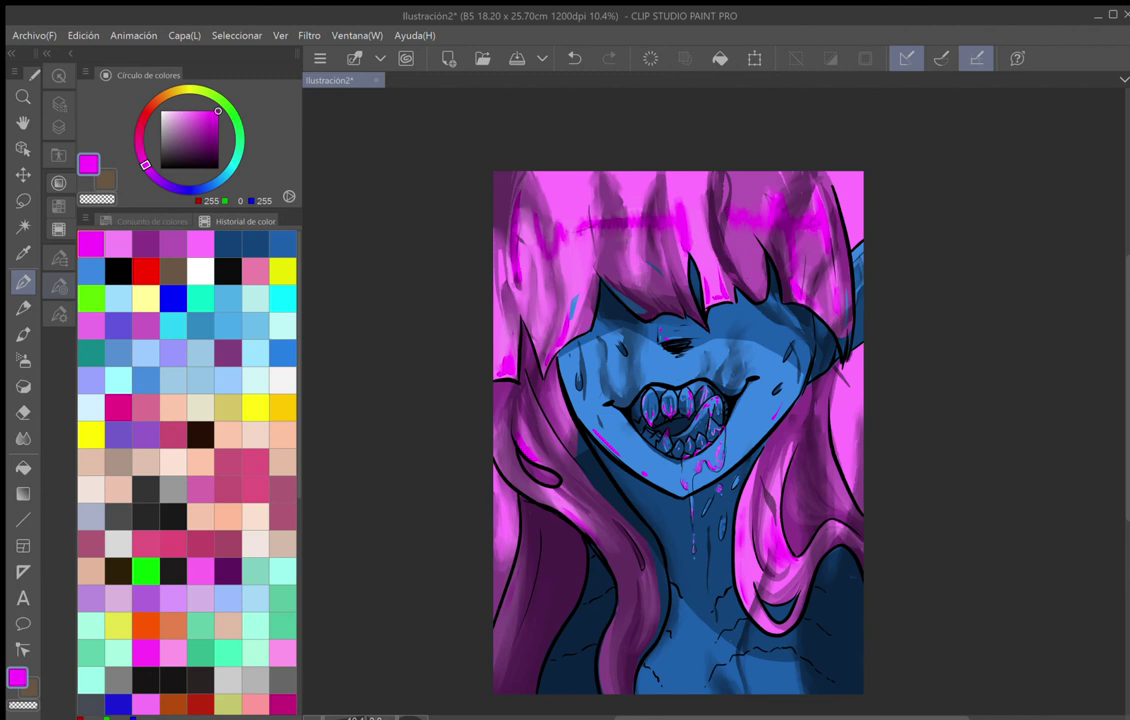
left_click(286, 273)
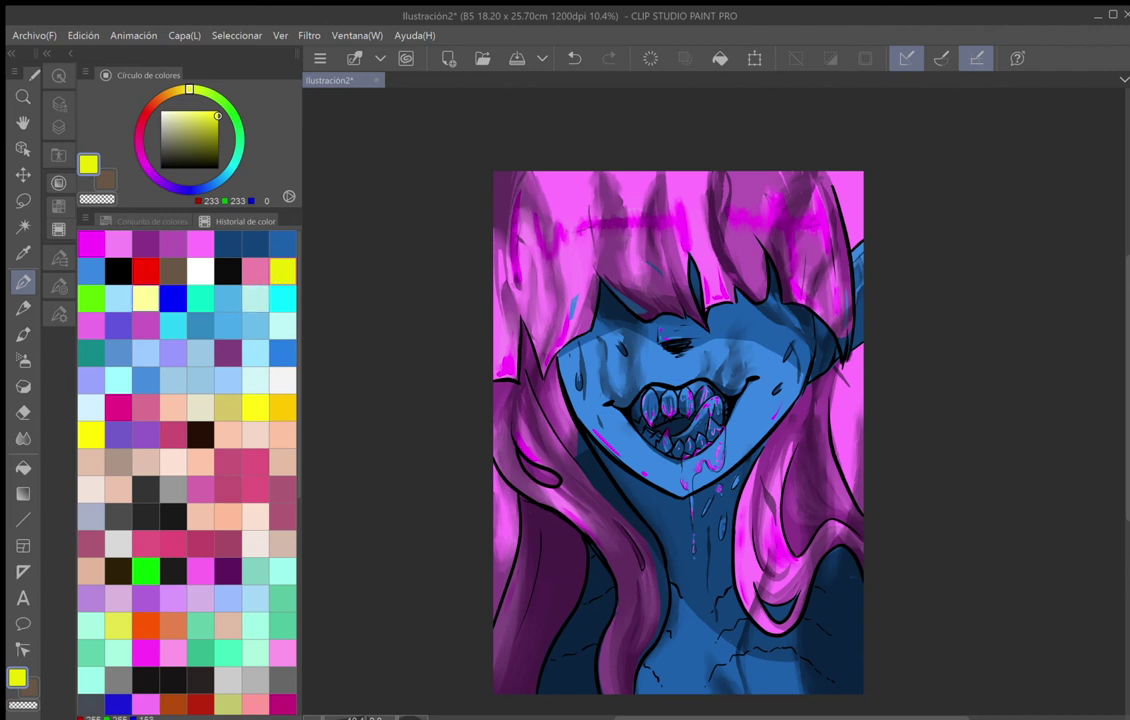
Paint the background gap between the ear and the right hair lock yellow with the Rellenar mono marker.
left_click(59, 286)
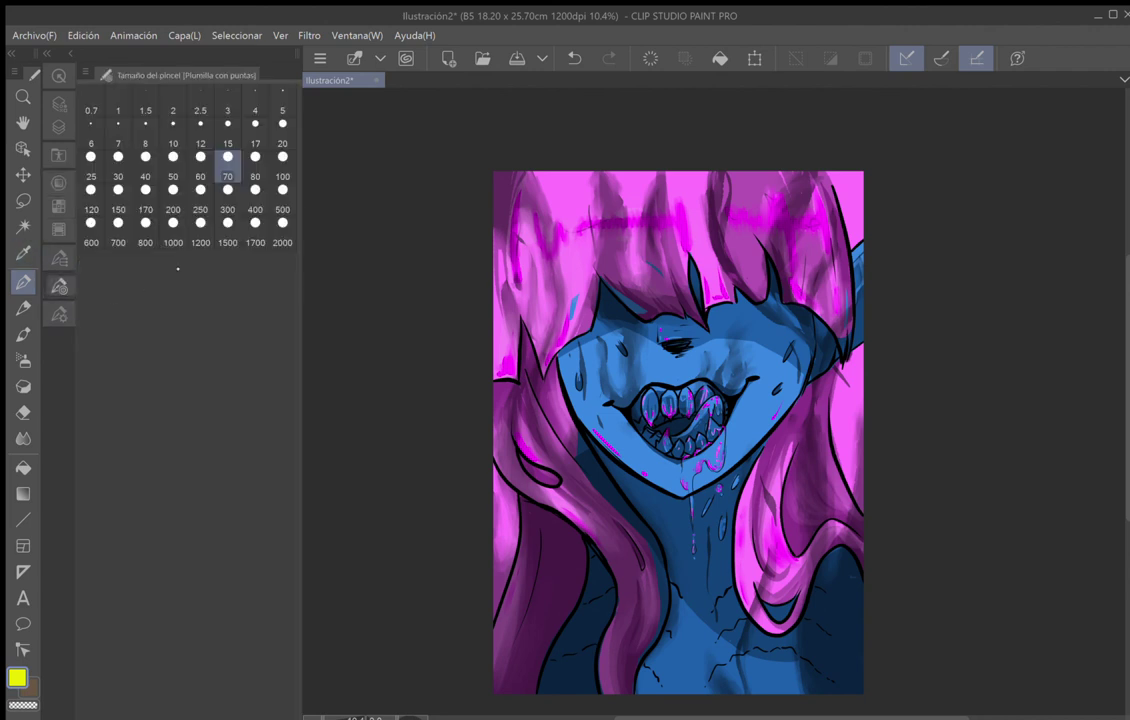
left_click(283, 232)
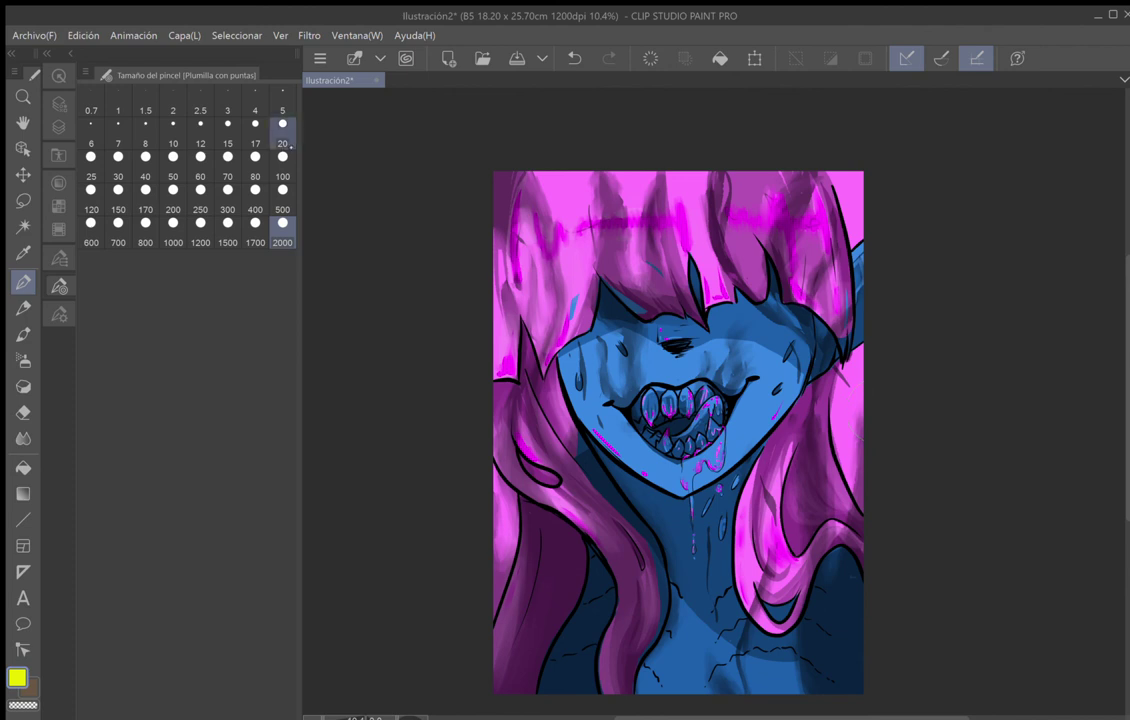
left_click(258, 200)
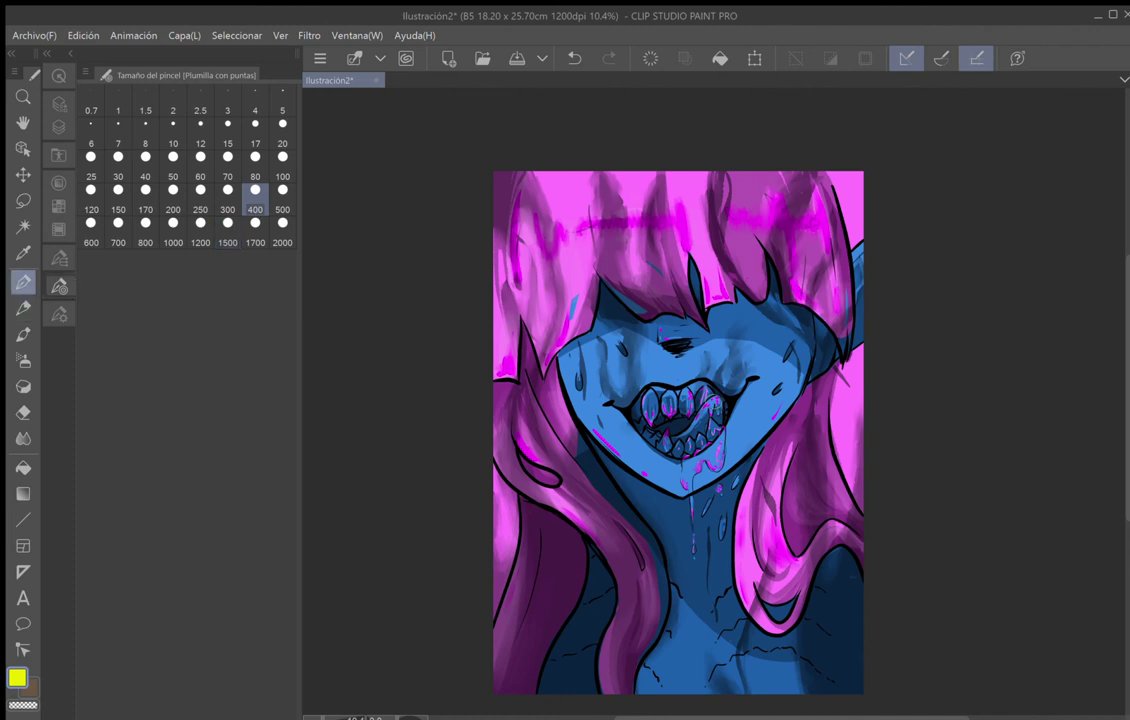
left_click(62, 257)
left_click(230, 92)
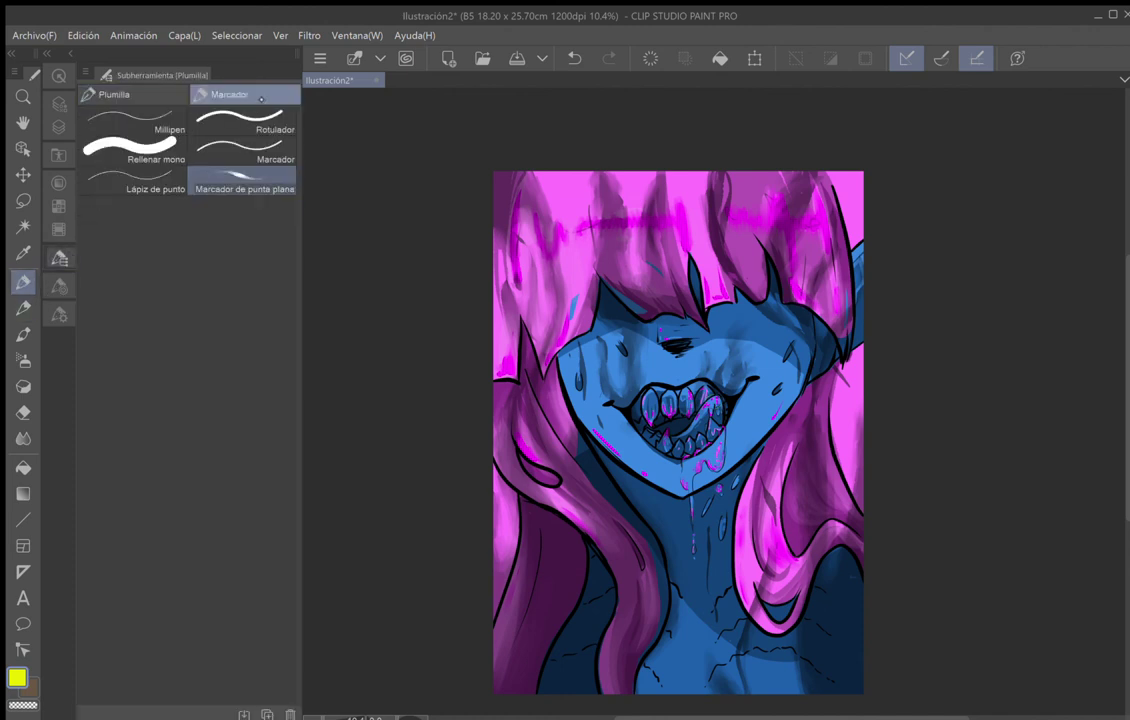
left_click(150, 147)
mouse_move(852, 398)
left_mouse_down()
mouse_move(852, 445)
mouse_move(873, 497)
left_mouse_up()
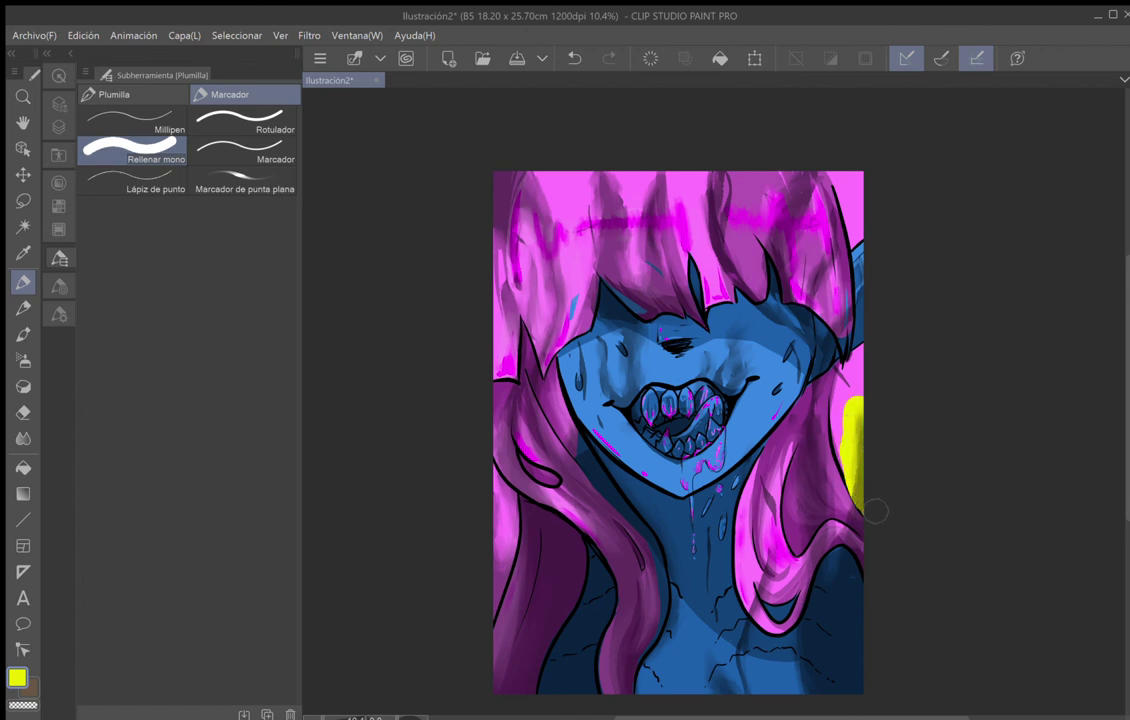
mouse_move(847, 435)
left_mouse_down()
mouse_move(860, 476)
mouse_move(842, 424)
mouse_move(859, 479)
mouse_move(844, 414)
mouse_move(842, 427)
mouse_move(846, 386)
left_mouse_up()
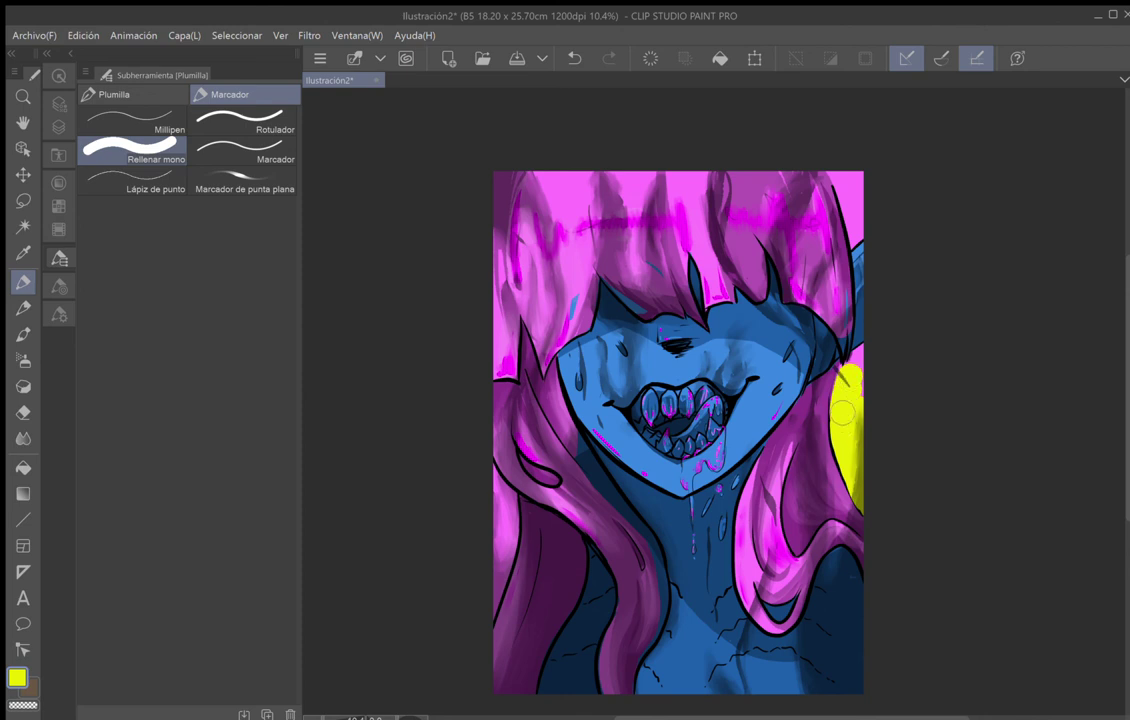
mouse_move(862, 366)
left_mouse_down()
mouse_move(874, 347)
mouse_move(848, 383)
mouse_move(851, 365)
left_mouse_up()
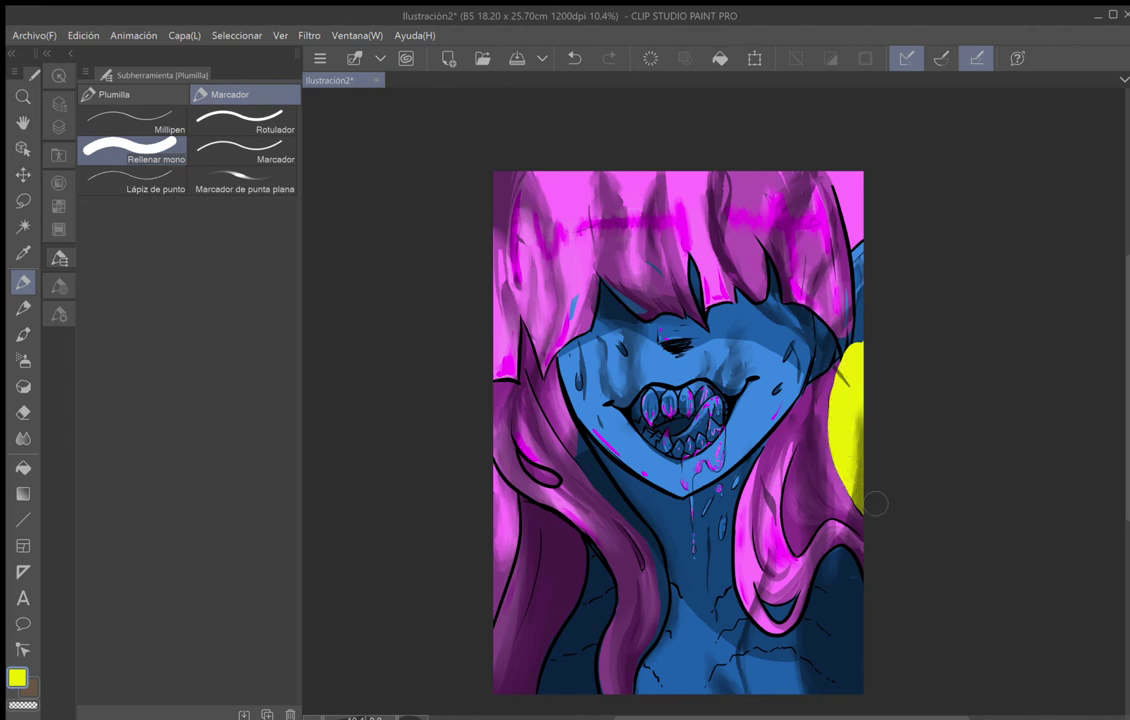
left_click_drag(837, 411, 854, 343)
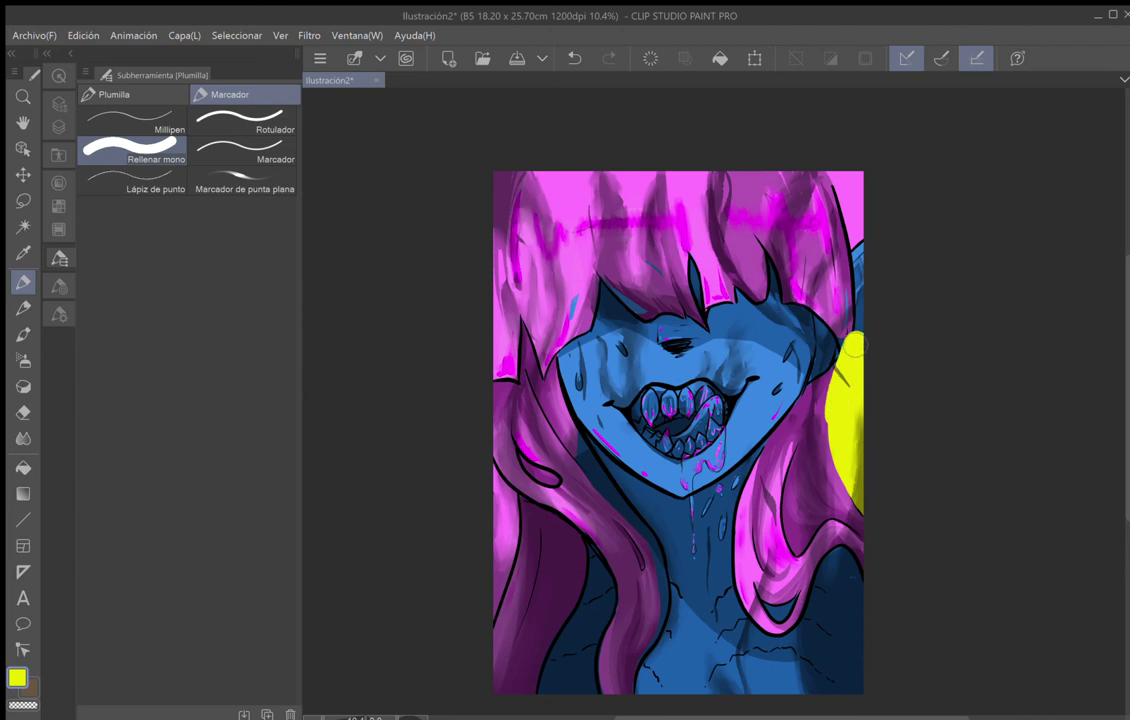
left_click_drag(840, 168, 857, 205)
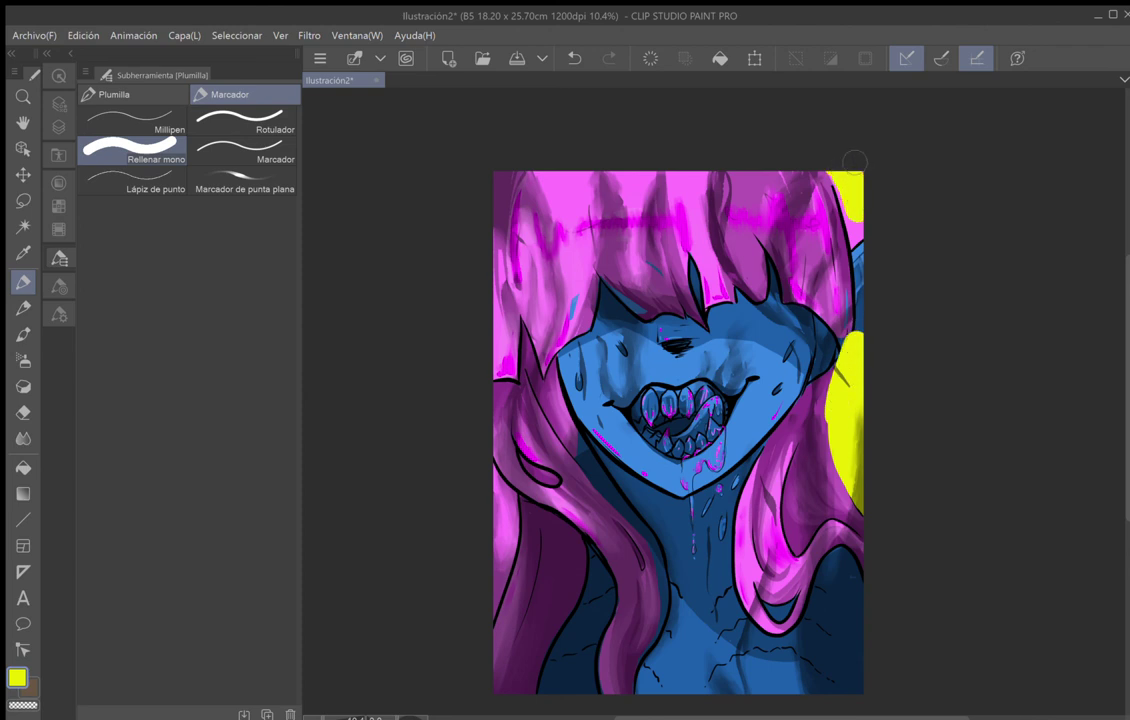
left_click_drag(848, 188, 858, 237)
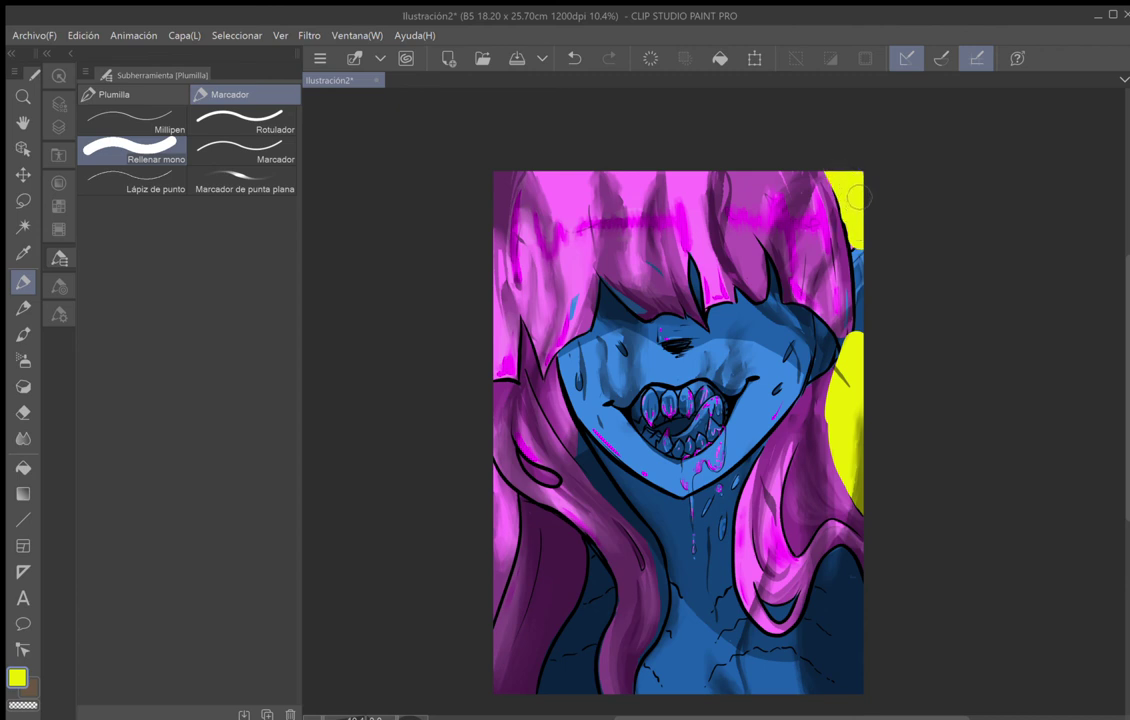
left_click_drag(858, 229, 858, 249)
left_click(574, 57)
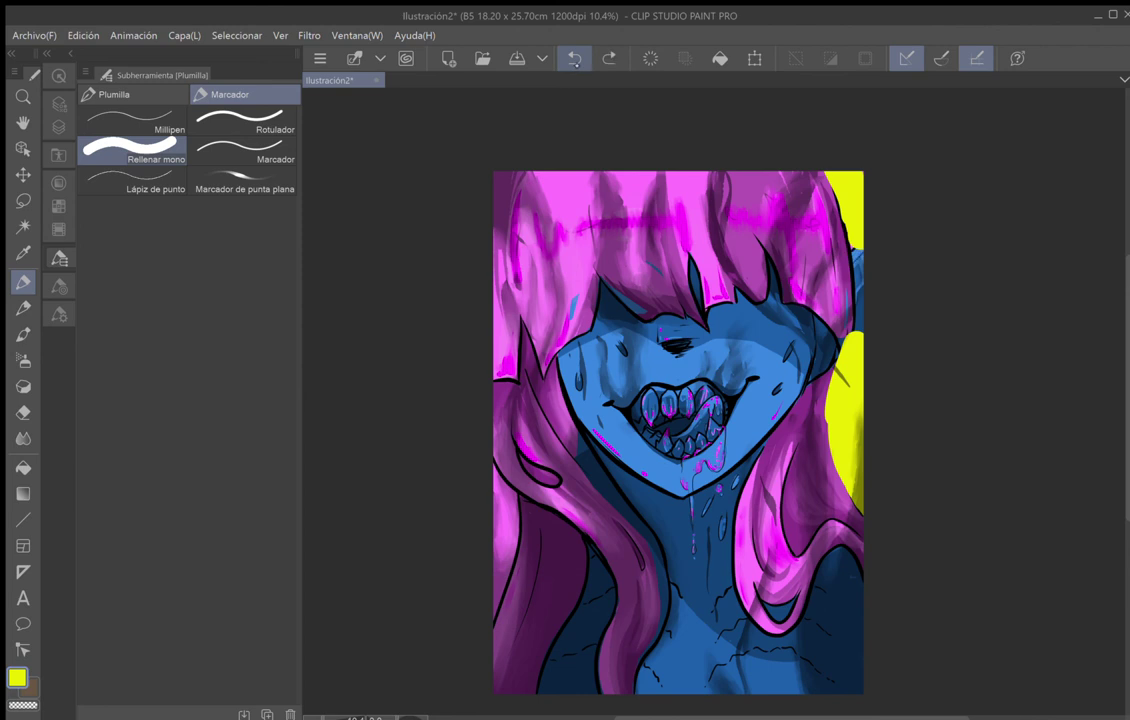
left_click(574, 57)
left_click(574, 57)
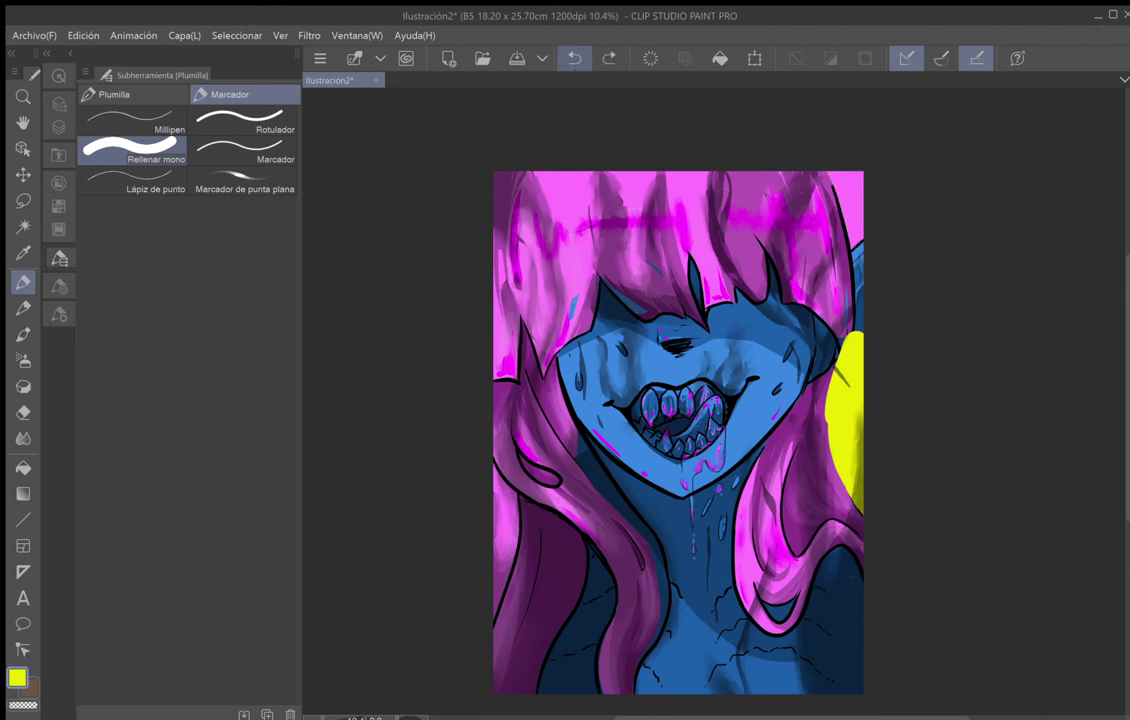
Paint the background gap beside the left hair lock yellow and reduce the opacity of Capa 10 to 43%.
left_click_drag(508, 525, 497, 615)
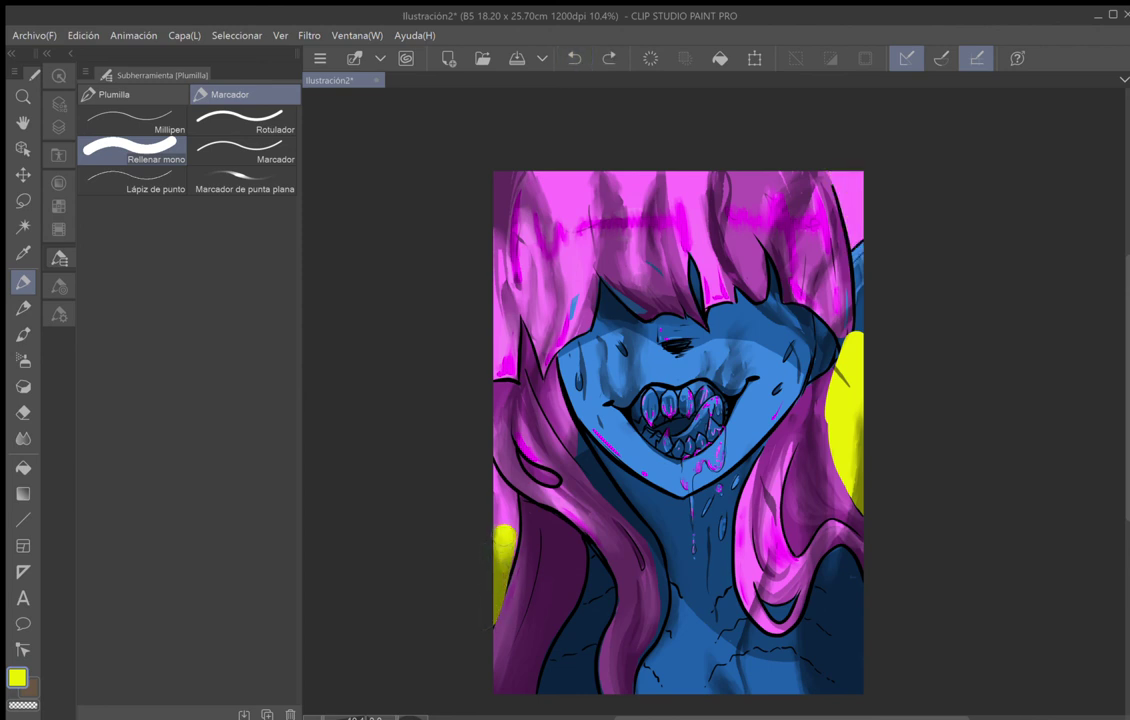
mouse_move(499, 553)
left_mouse_down()
mouse_move(496, 502)
mouse_move(507, 524)
mouse_move(492, 474)
mouse_move(506, 506)
mouse_move(495, 589)
mouse_move(506, 541)
mouse_move(479, 631)
left_mouse_up()
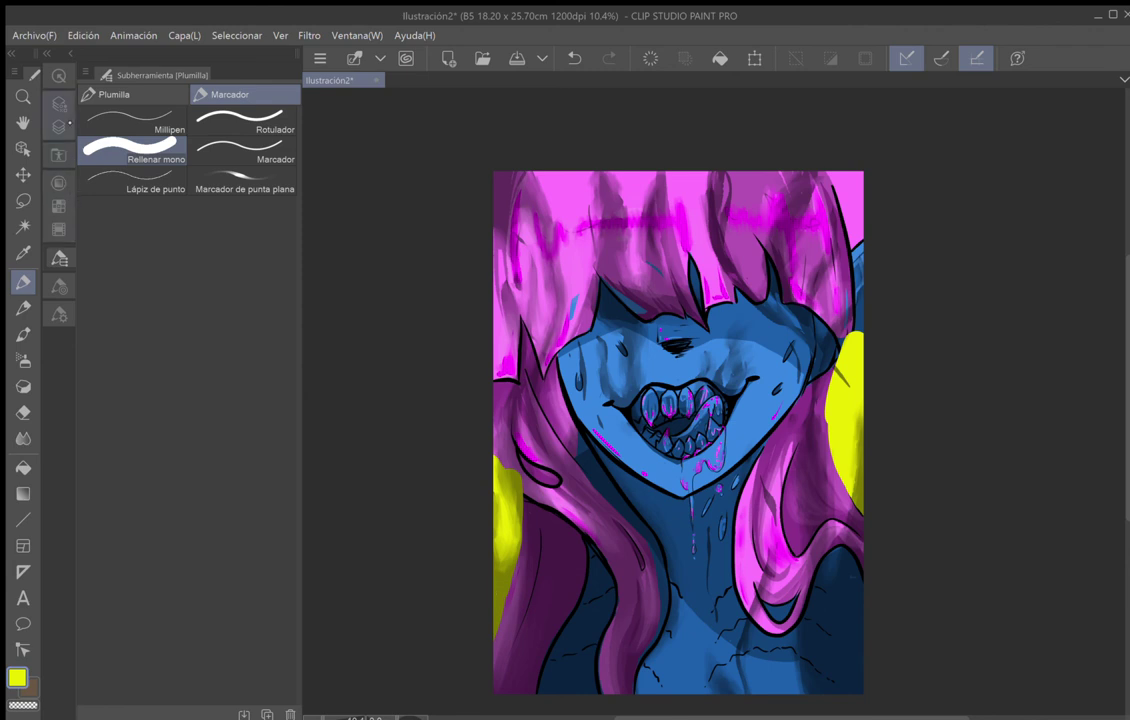
left_click(59, 103)
left_click_drag(268, 298, 236, 298)
Erase the yellow spilling over the ear tip and right hair outline, using eraser size 12 and then 80.
left_click(23, 412)
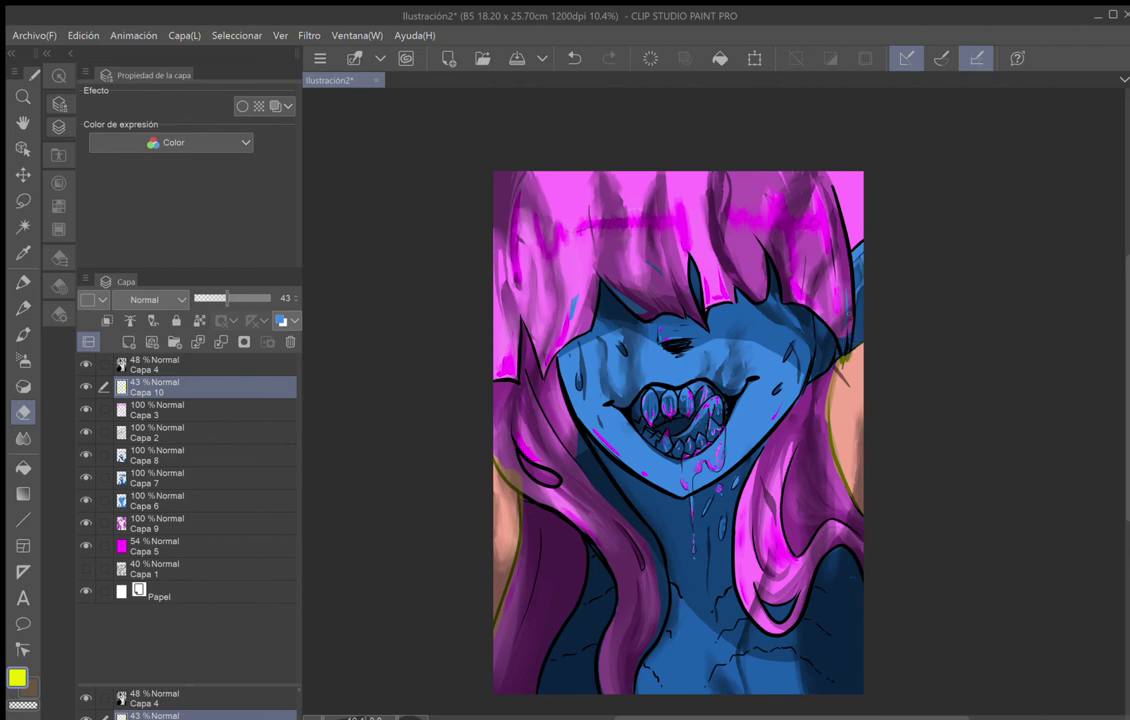
scroll(858, 311, "up", 1)
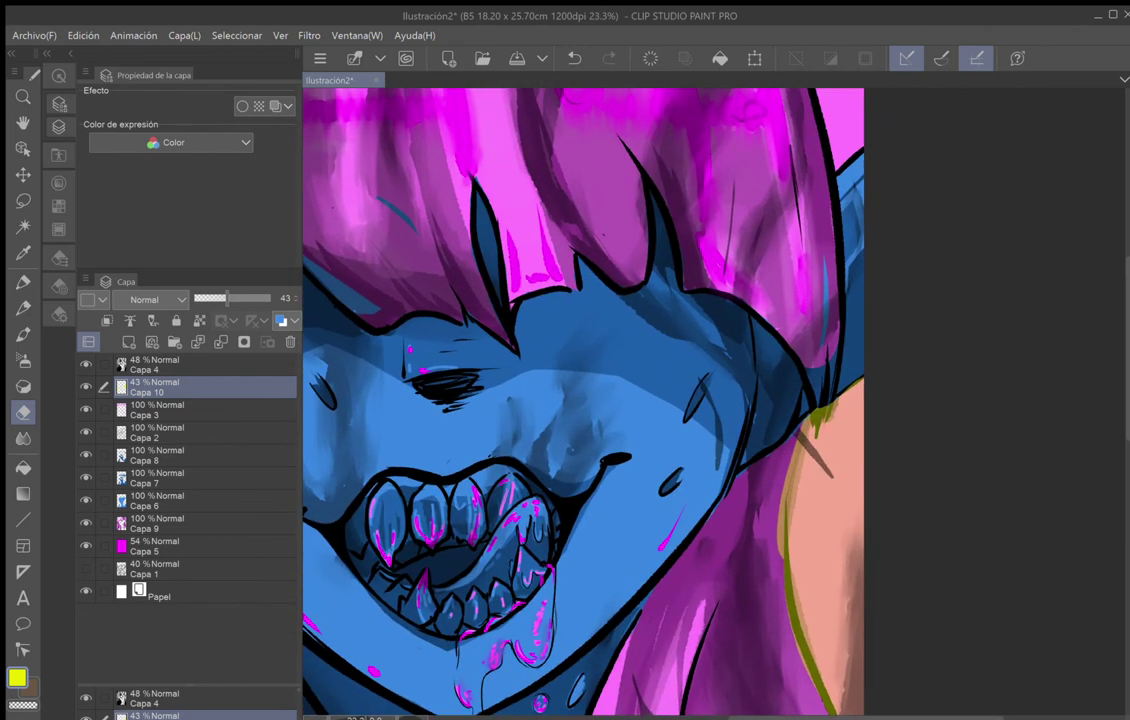
left_click_drag(834, 378, 730, 266)
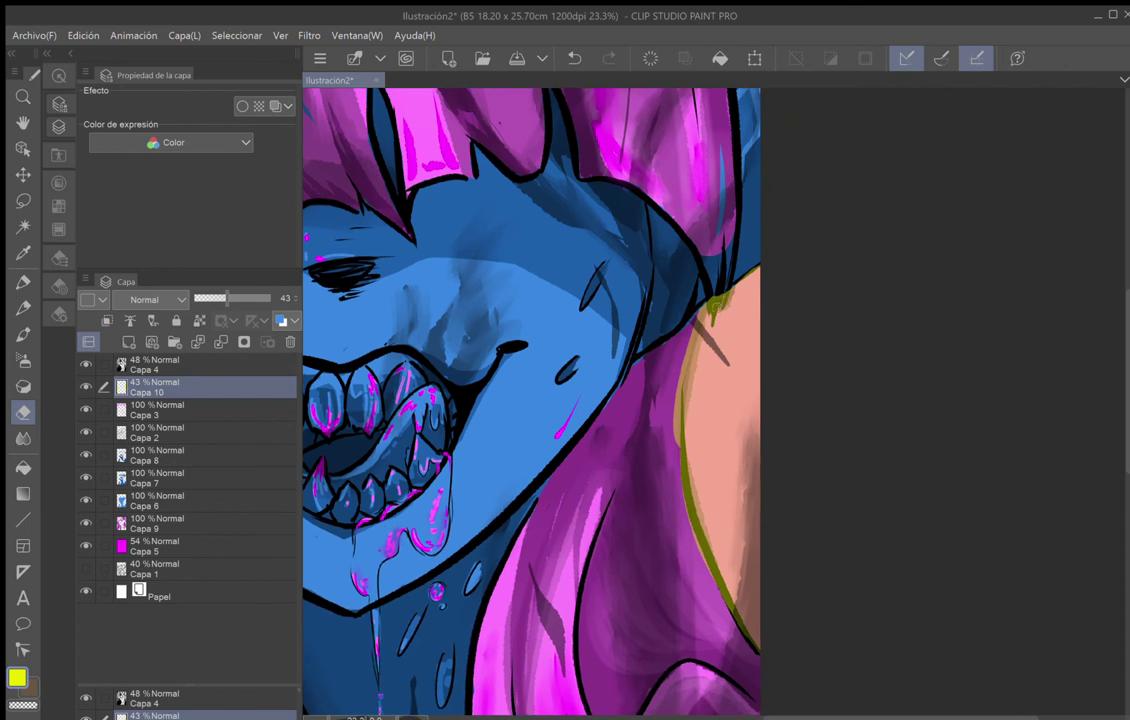
left_click_drag(714, 307, 718, 293)
left_click(59, 286)
left_click(200, 124)
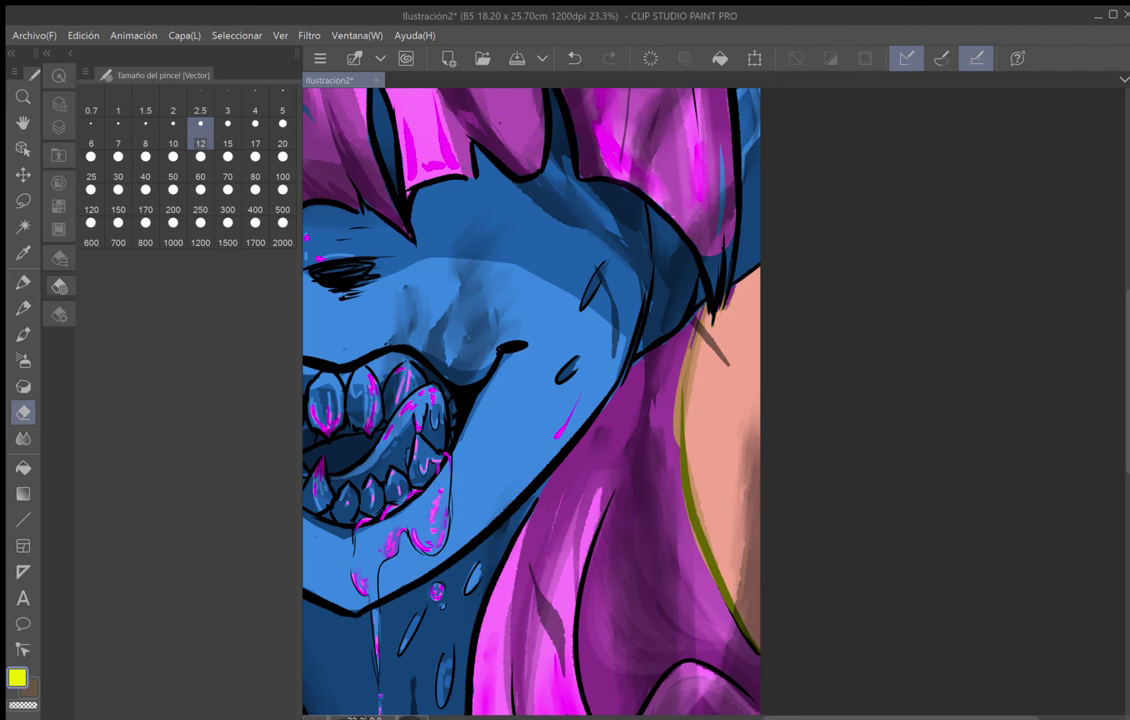
left_click(255, 166)
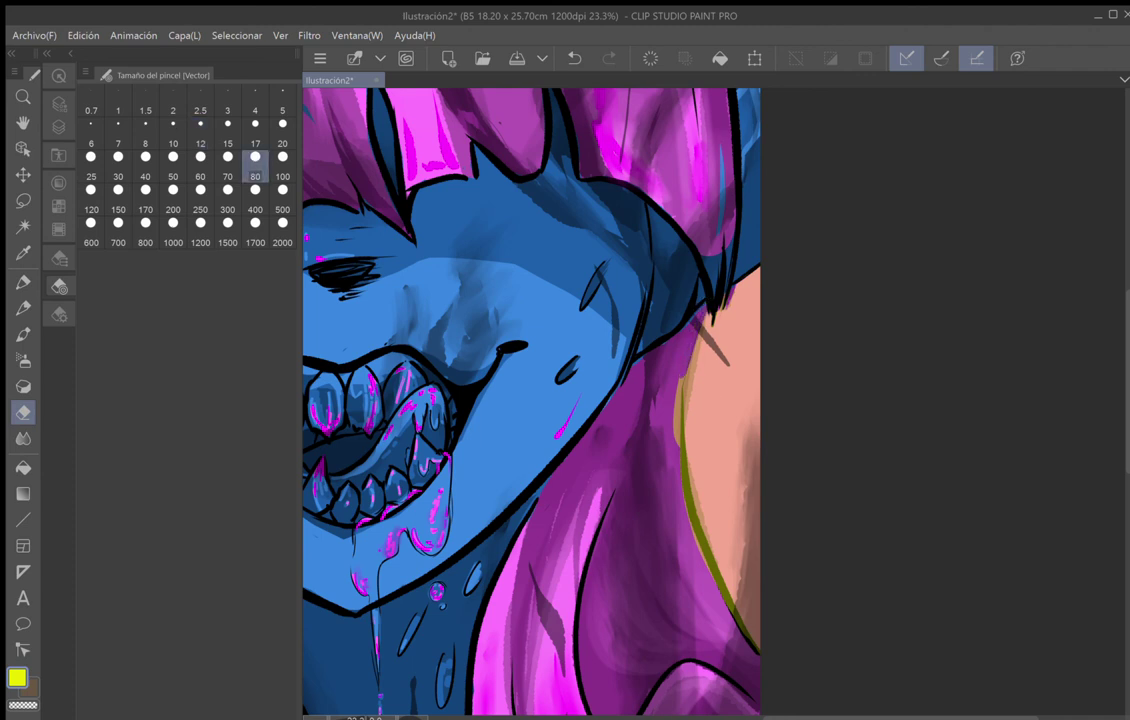
mouse_move(698, 318)
left_mouse_down()
mouse_move(677, 445)
mouse_move(696, 545)
left_mouse_up()
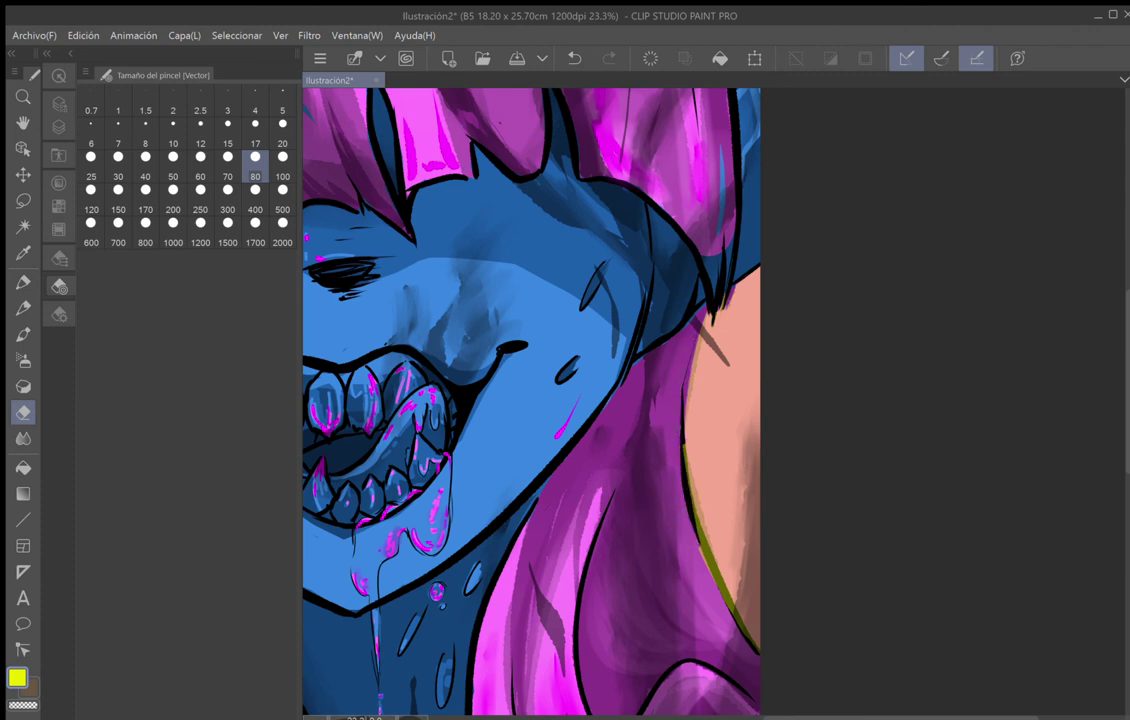
mouse_move(683, 480)
left_mouse_down()
mouse_move(691, 514)
mouse_move(681, 449)
mouse_move(699, 537)
mouse_move(681, 441)
mouse_move(704, 552)
mouse_move(696, 529)
mouse_move(746, 639)
mouse_move(699, 541)
left_mouse_up()
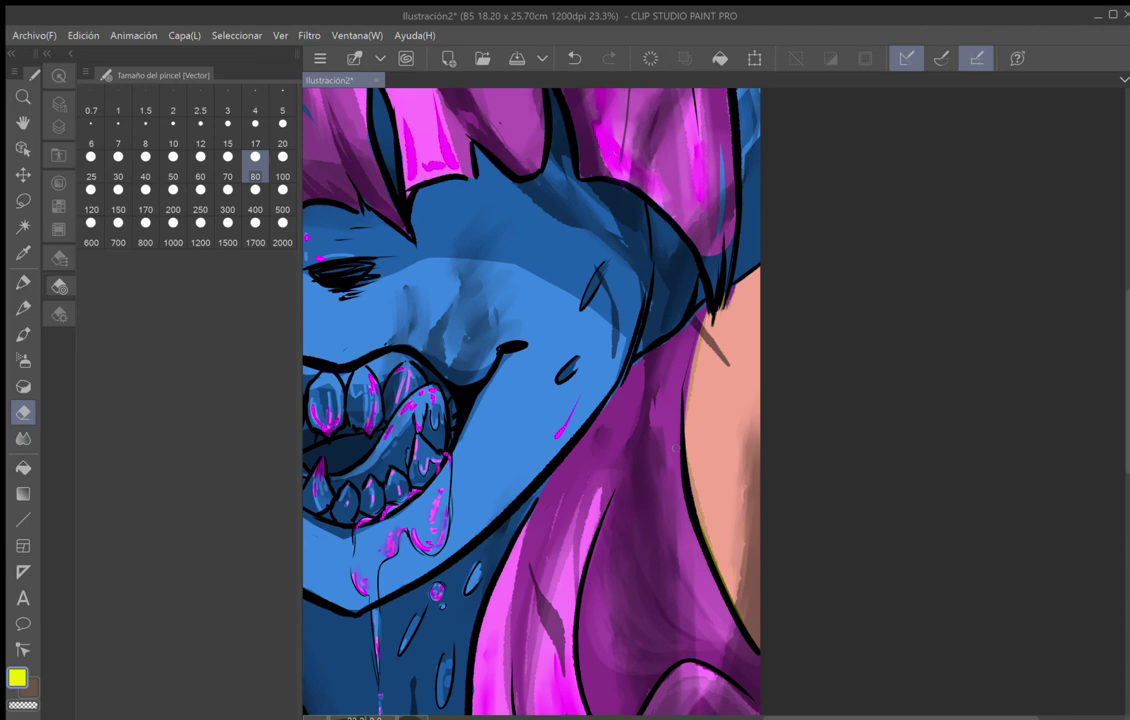
Erase the excess yellow along the left hair outlines around the background gap.
left_click_drag(676, 448, 884, 308)
mouse_move(480, 470)
left_mouse_down()
mouse_move(921, 352)
mouse_move(835, 316)
left_mouse_up()
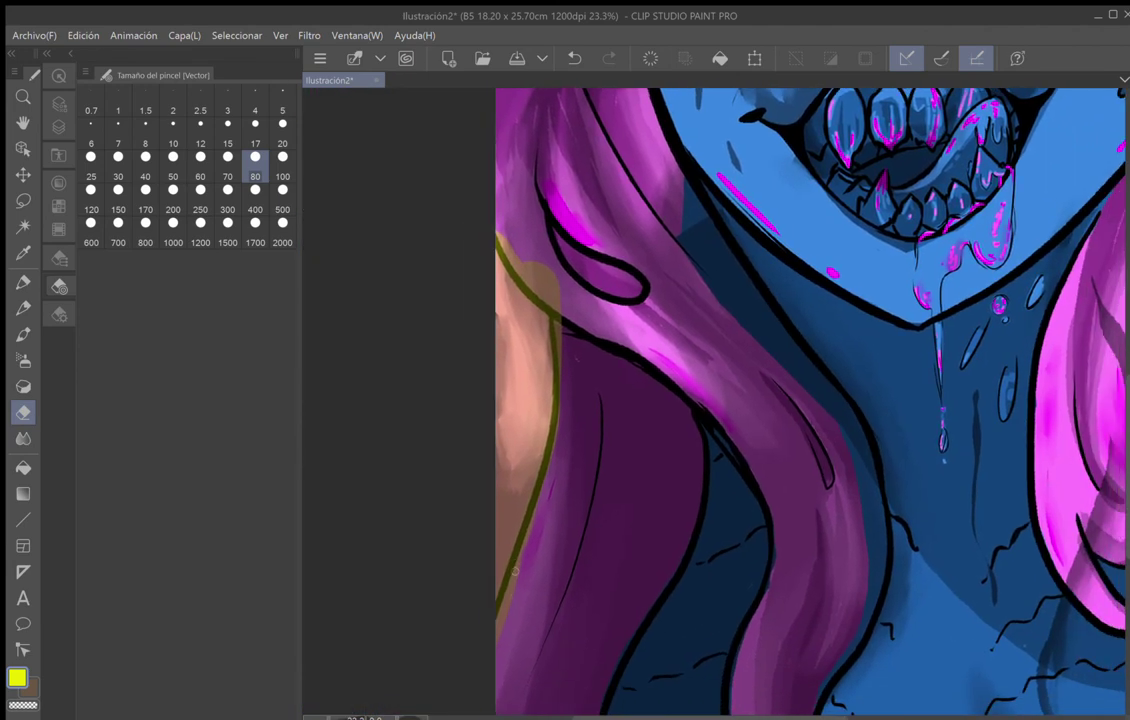
left_click_drag(494, 634, 546, 462)
left_click_drag(517, 545, 558, 406)
left_click_drag(552, 450, 557, 382)
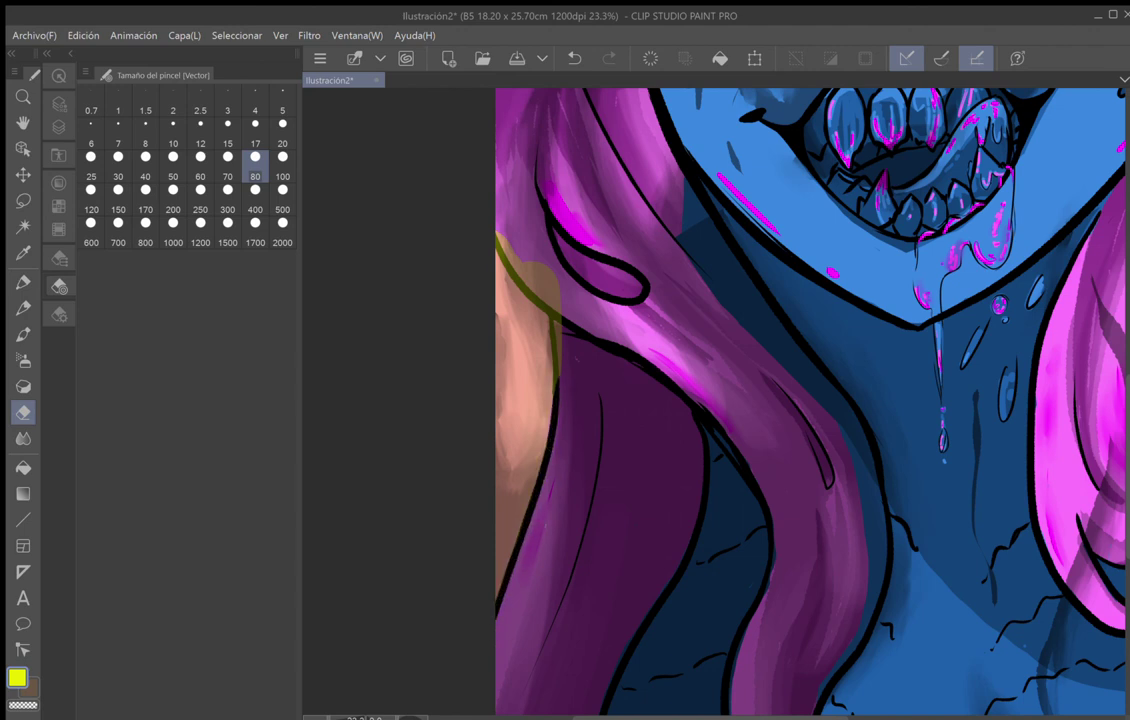
mouse_move(555, 481)
left_mouse_down()
mouse_move(548, 382)
mouse_move(566, 387)
mouse_move(554, 308)
left_mouse_up()
mouse_move(557, 393)
left_mouse_down()
mouse_move(553, 316)
mouse_move(554, 363)
left_mouse_up()
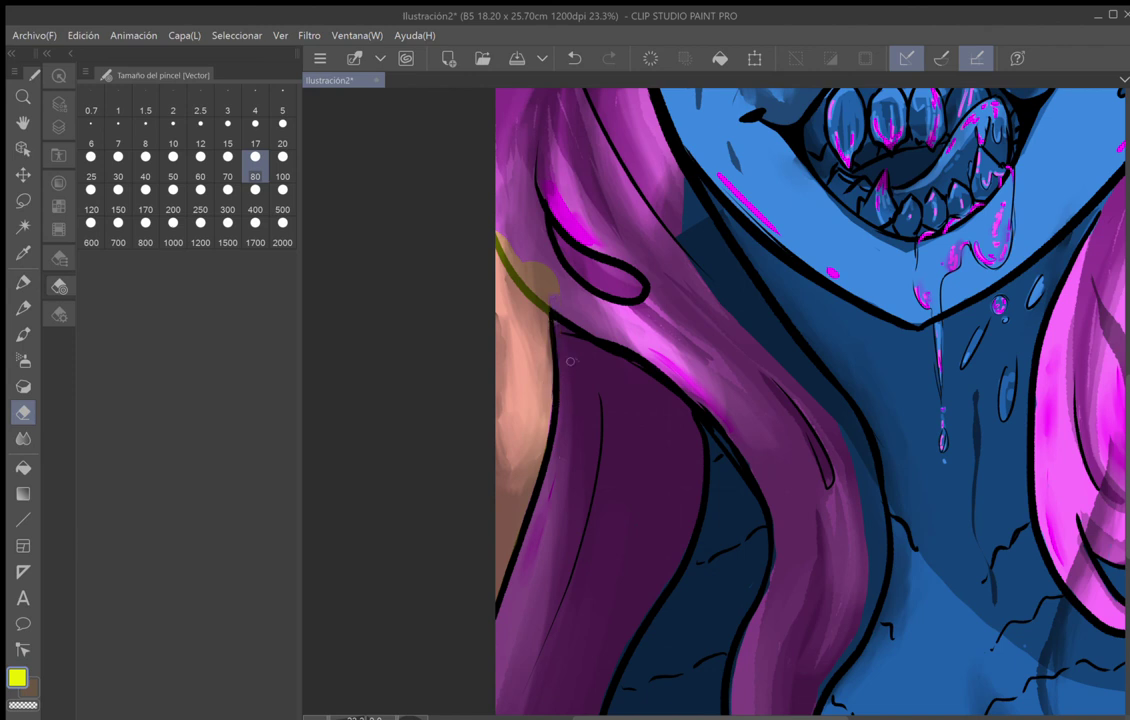
mouse_move(560, 290)
left_mouse_down()
mouse_move(526, 255)
mouse_move(550, 297)
mouse_move(536, 290)
mouse_move(495, 228)
mouse_move(513, 272)
mouse_move(551, 305)
mouse_move(520, 282)
mouse_move(555, 314)
left_mouse_up()
left_click(566, 344)
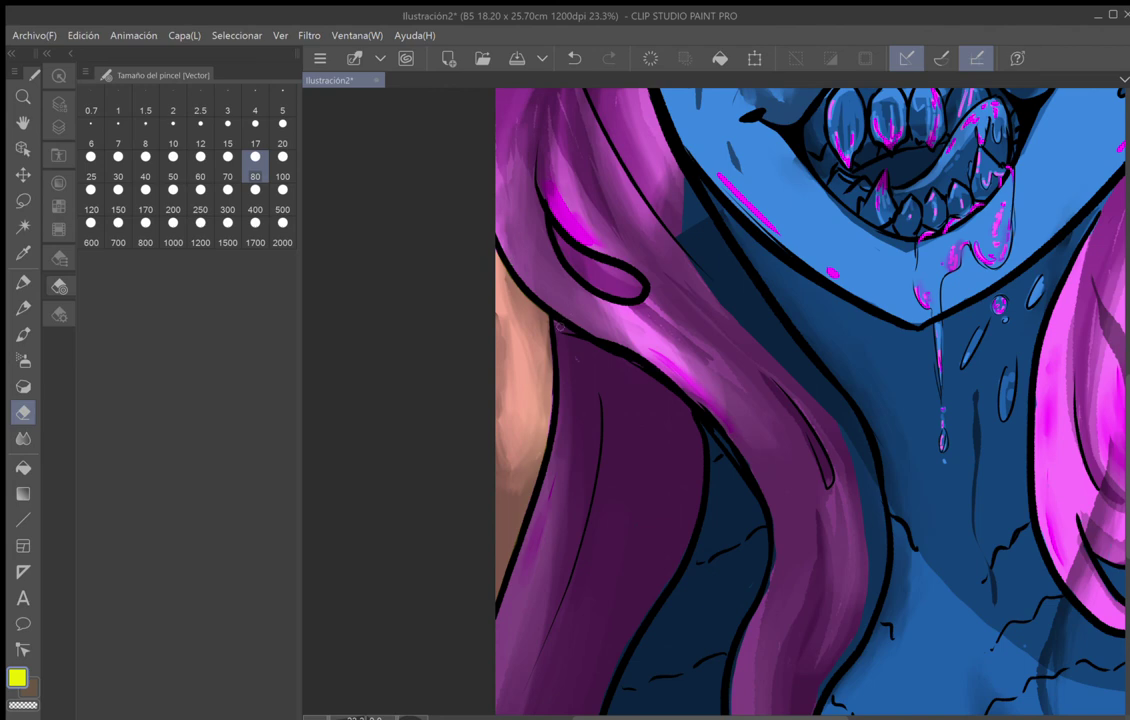
Restore the opacity of Capa 10 to 100%.
scroll(679, 369, "down", 5)
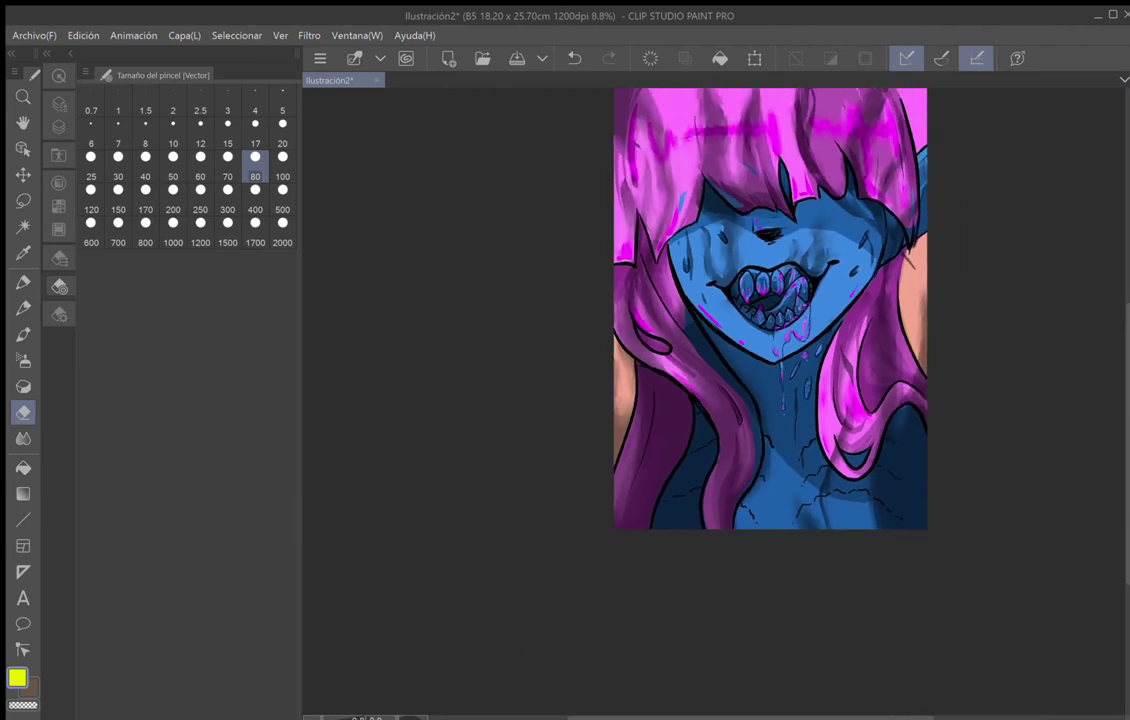
left_click_drag(690, 350, 559, 433)
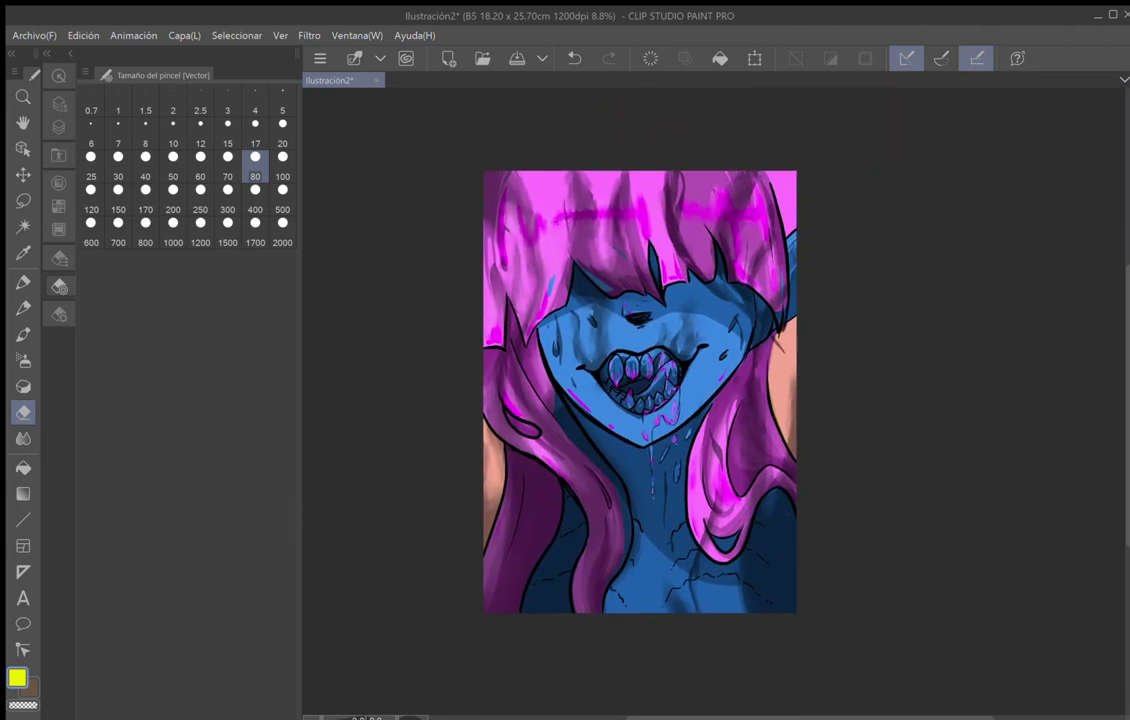
left_click(59, 127)
left_click(59, 206)
left_click(59, 127)
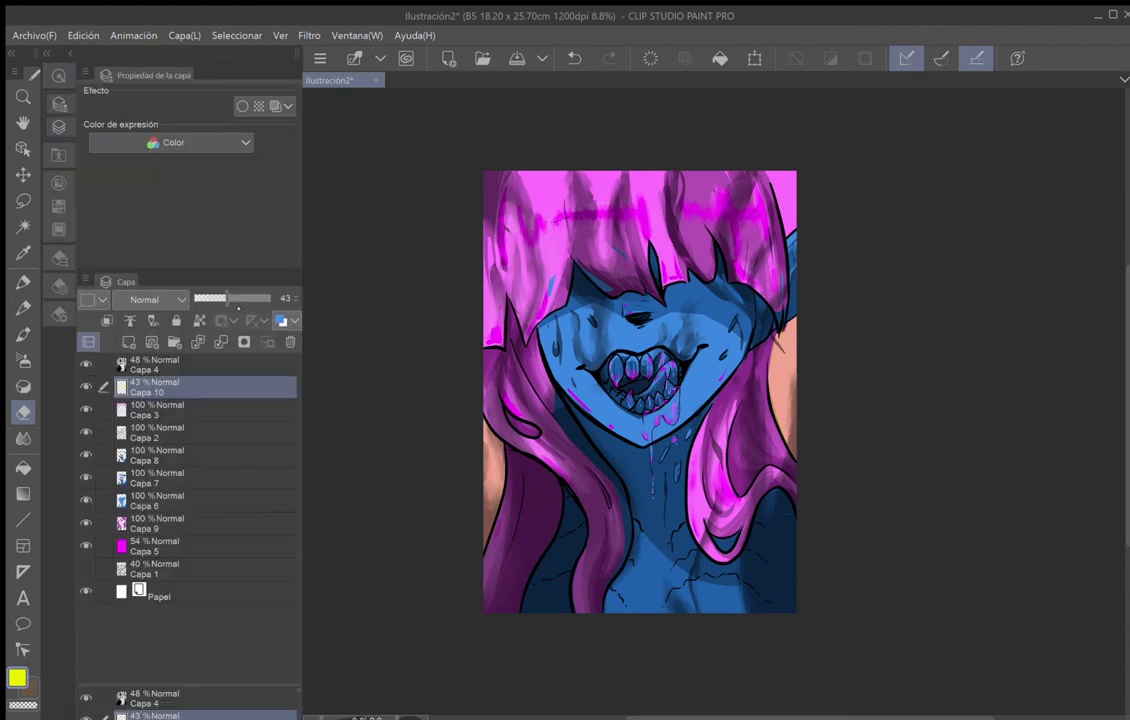
left_click_drag(237, 305, 277, 303)
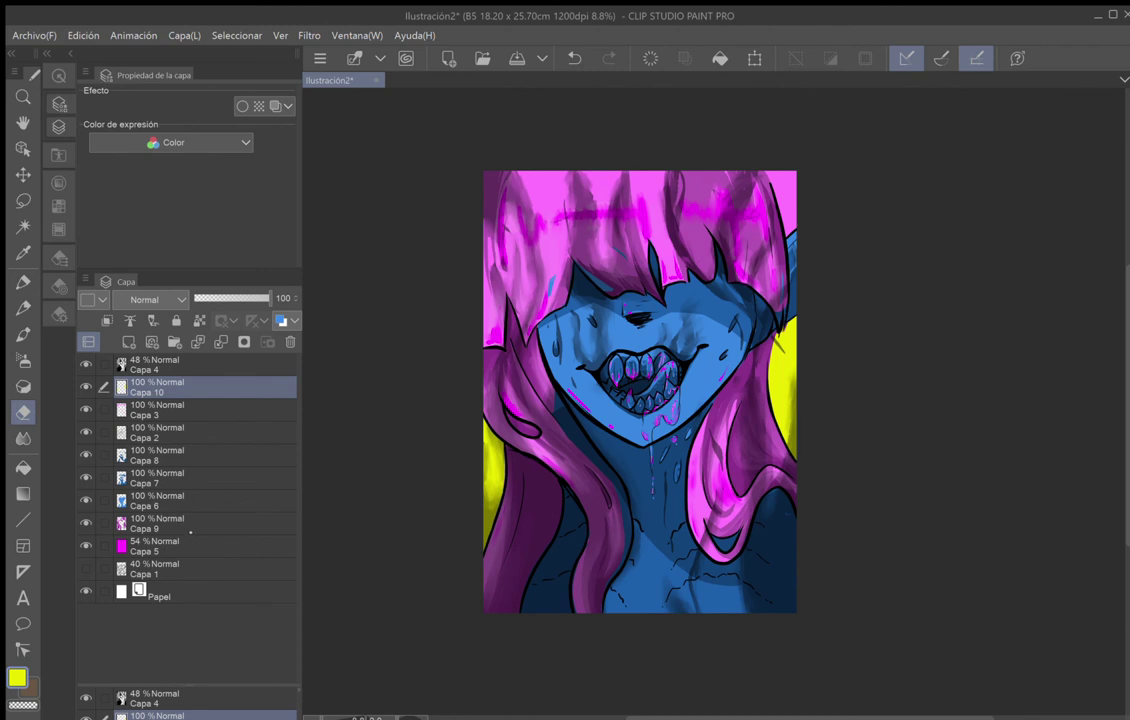
On Capa 9, sample the dark purple from the hair and paint the artwork's upper background corners with the marker.
left_click(186, 523)
key("i")
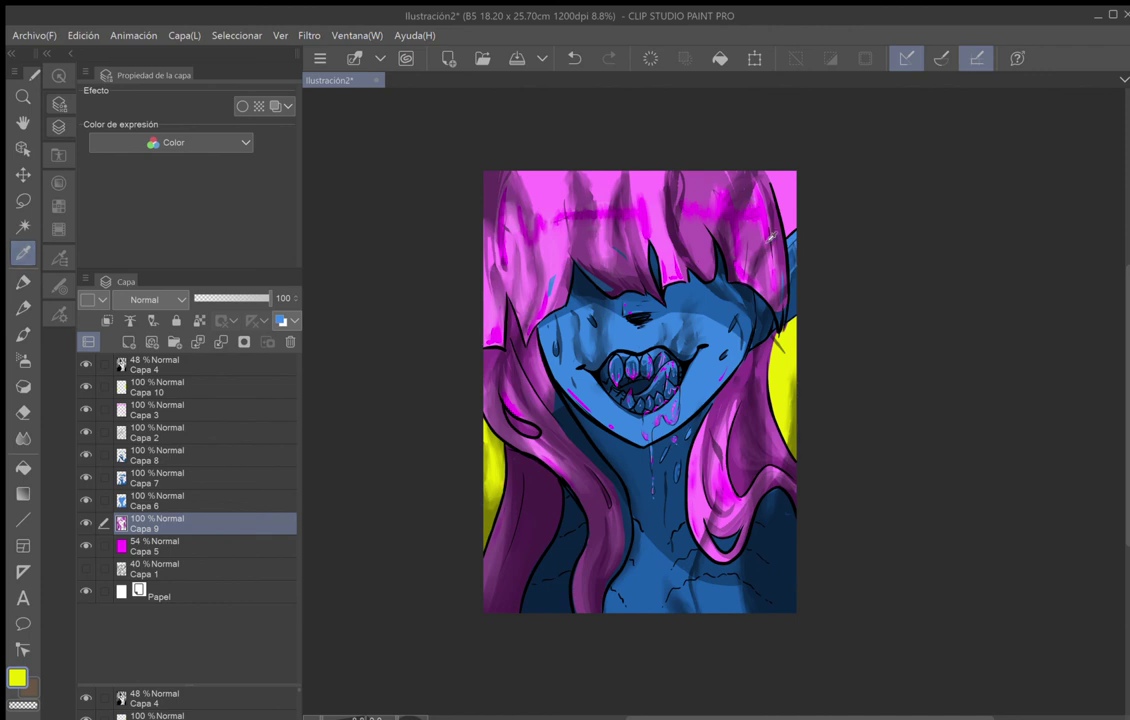
left_click(655, 172)
left_click(22, 282)
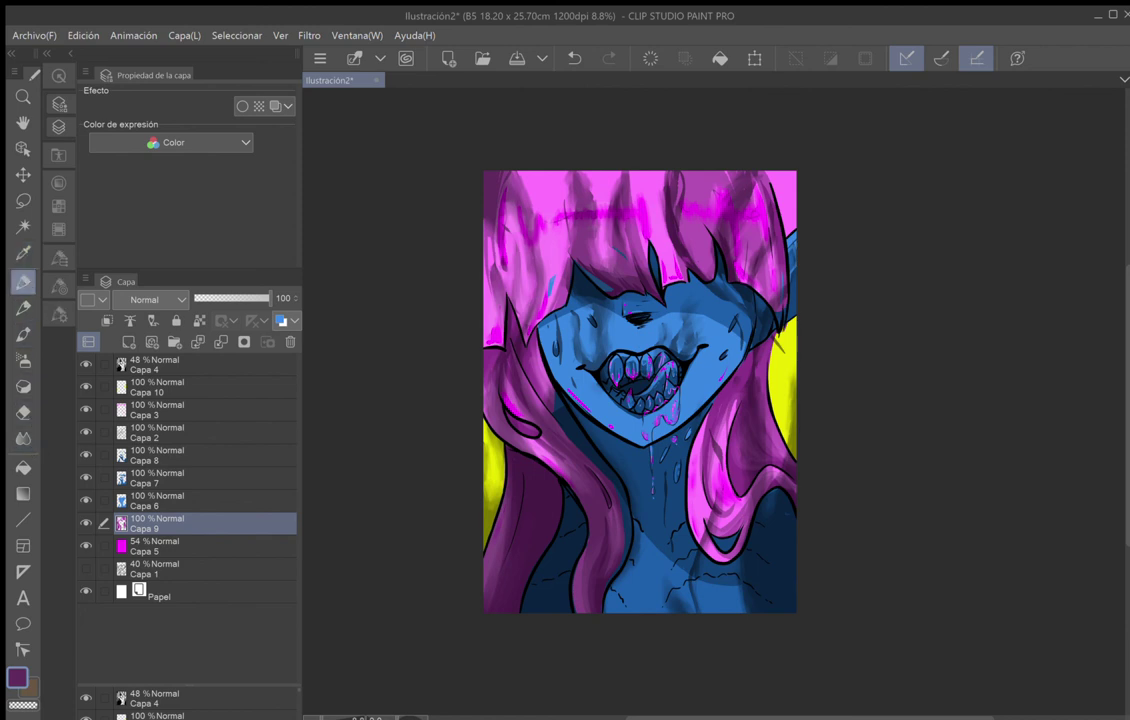
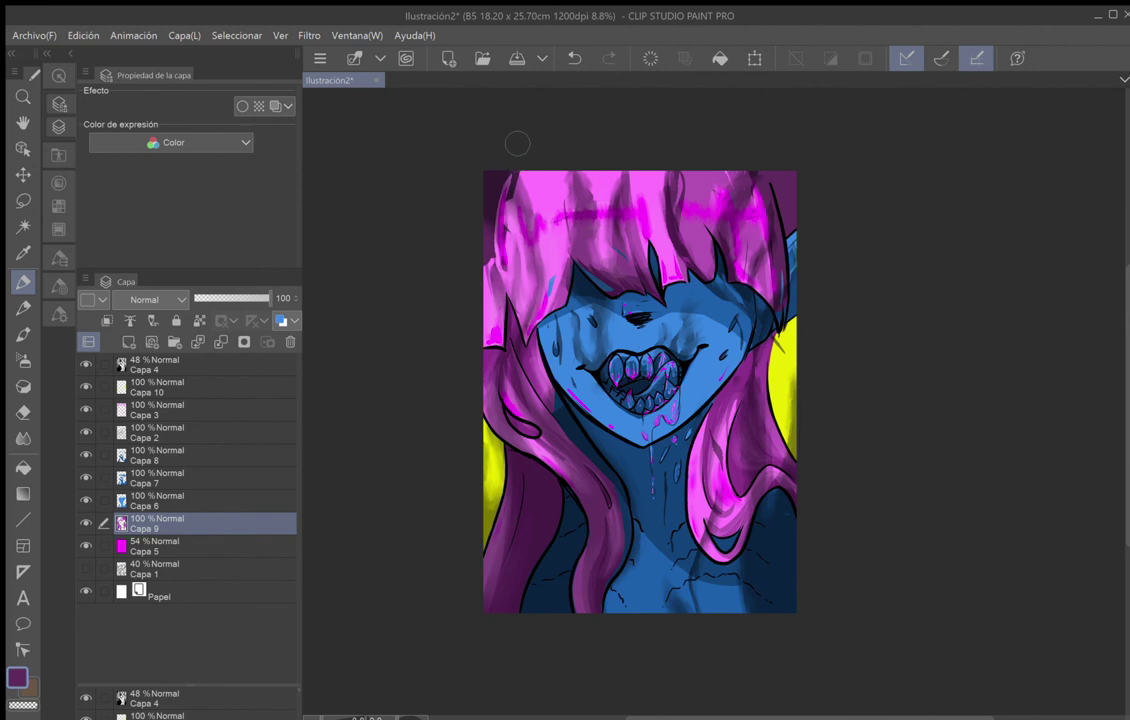
Erase the blue skin color spilling over the left hair lock beside the neck, working through Capa 6, Capa 7 and Capa 8.
key("j")
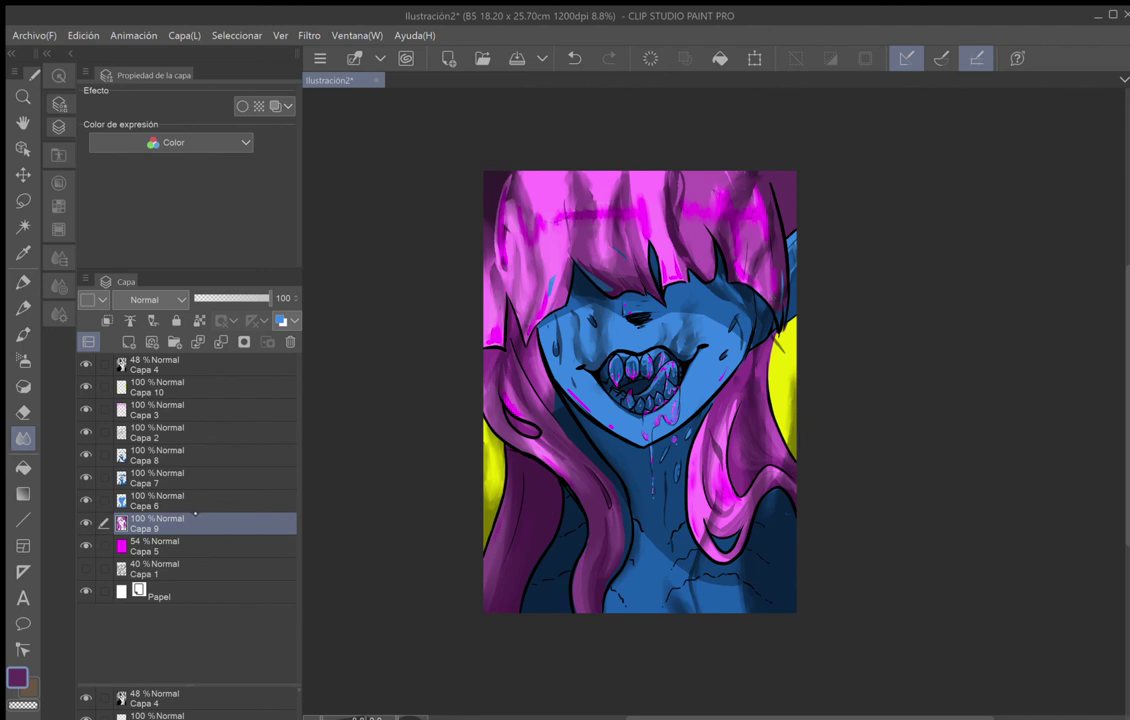
left_click(175, 501)
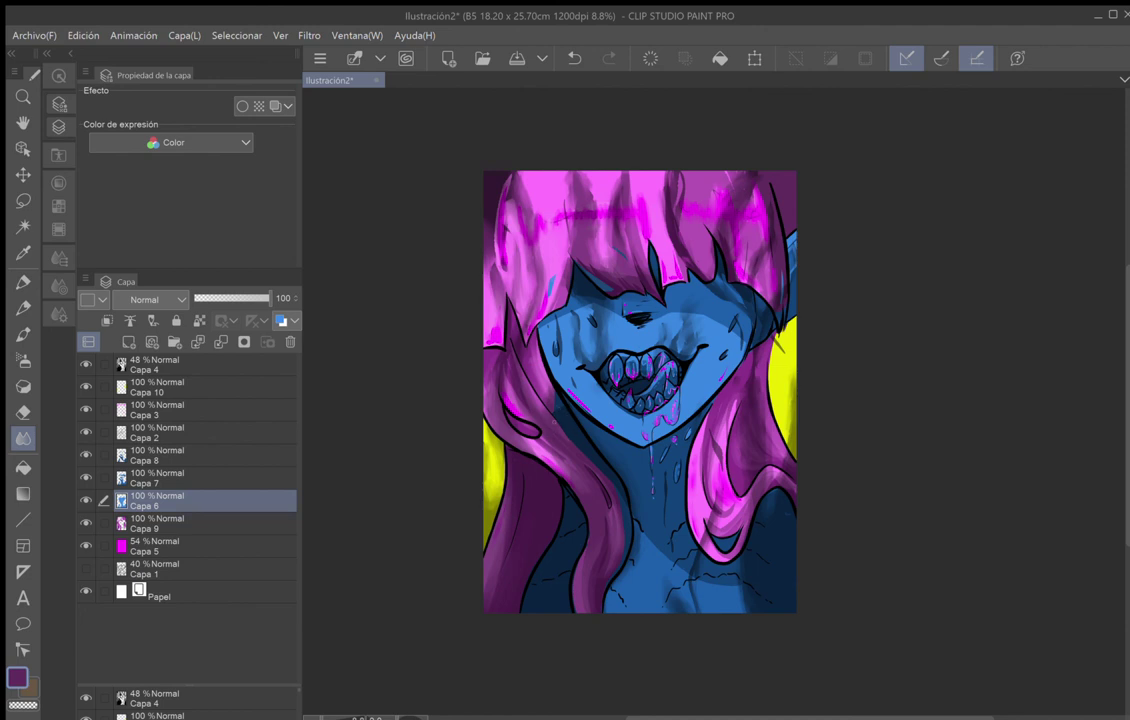
left_click(23, 412)
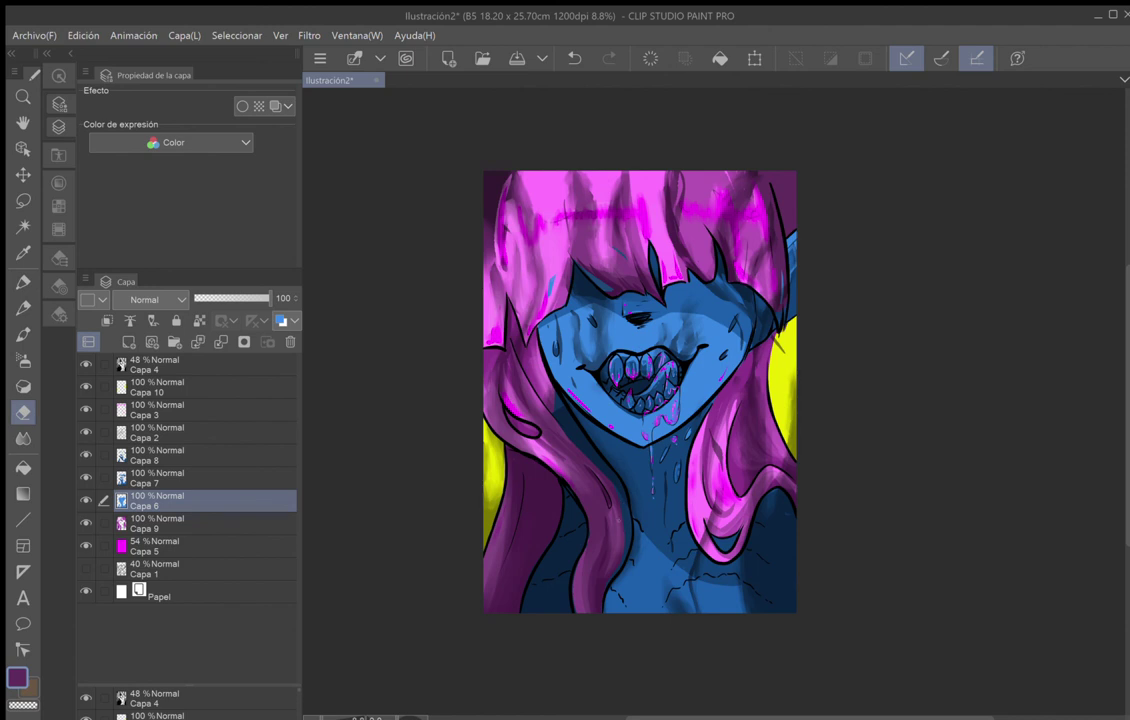
left_click(231, 480)
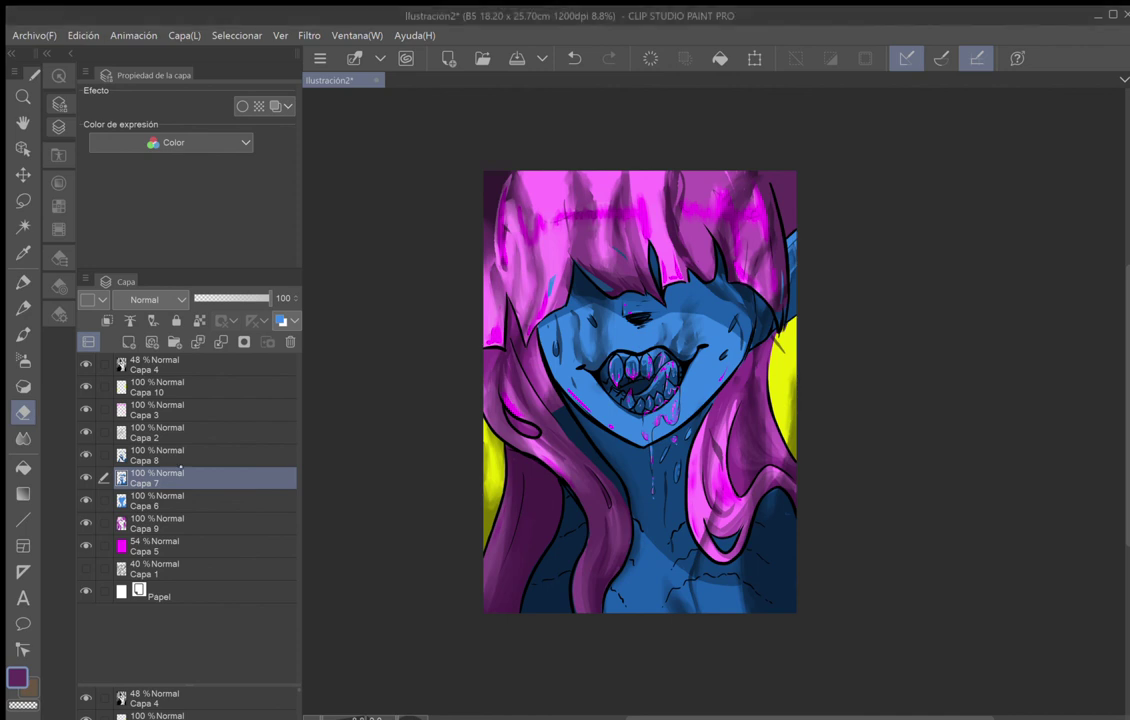
left_click(176, 456)
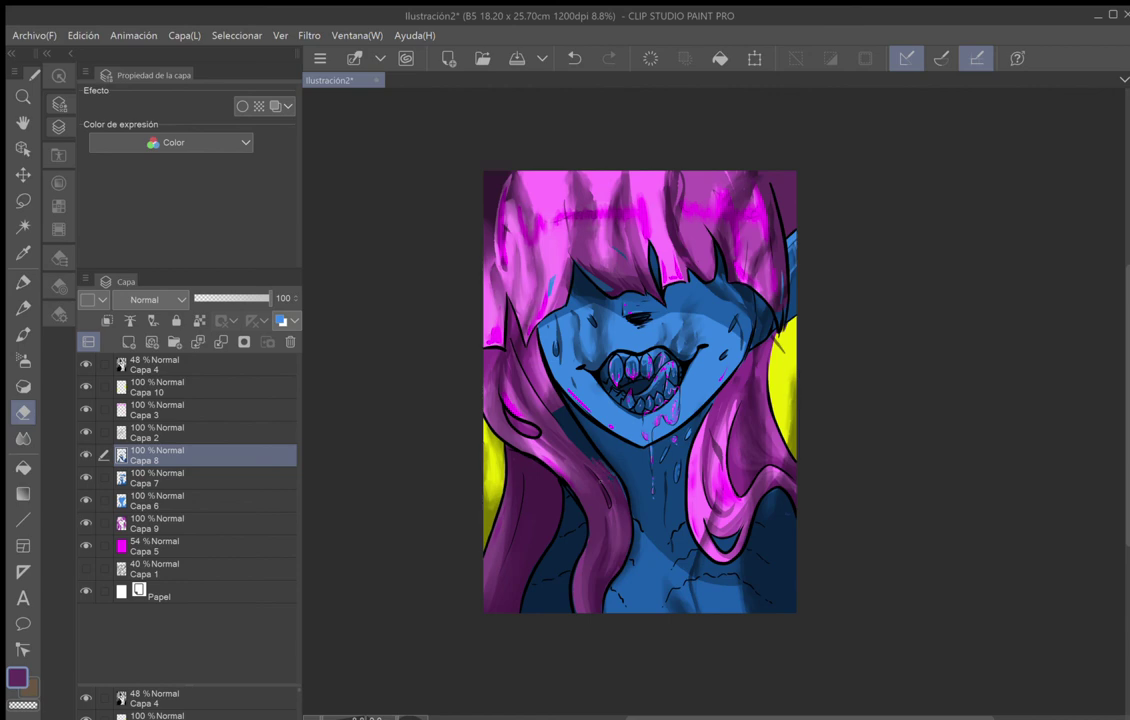
scroll(616, 408, "up", 4)
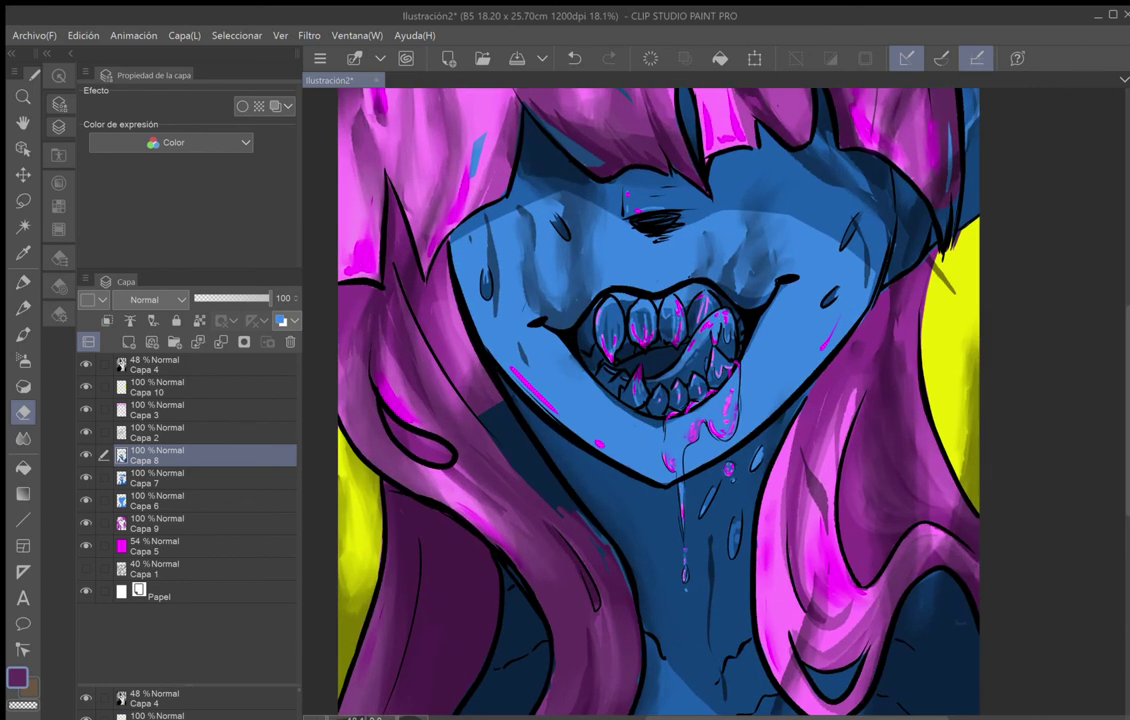
mouse_move(583, 519)
left_mouse_down()
mouse_move(512, 430)
mouse_move(562, 490)
mouse_move(422, 372)
left_mouse_up()
mouse_move(477, 421)
left_mouse_down()
mouse_move(557, 516)
mouse_move(485, 409)
mouse_move(514, 459)
mouse_move(493, 425)
mouse_move(551, 488)
mouse_move(525, 473)
left_mouse_up()
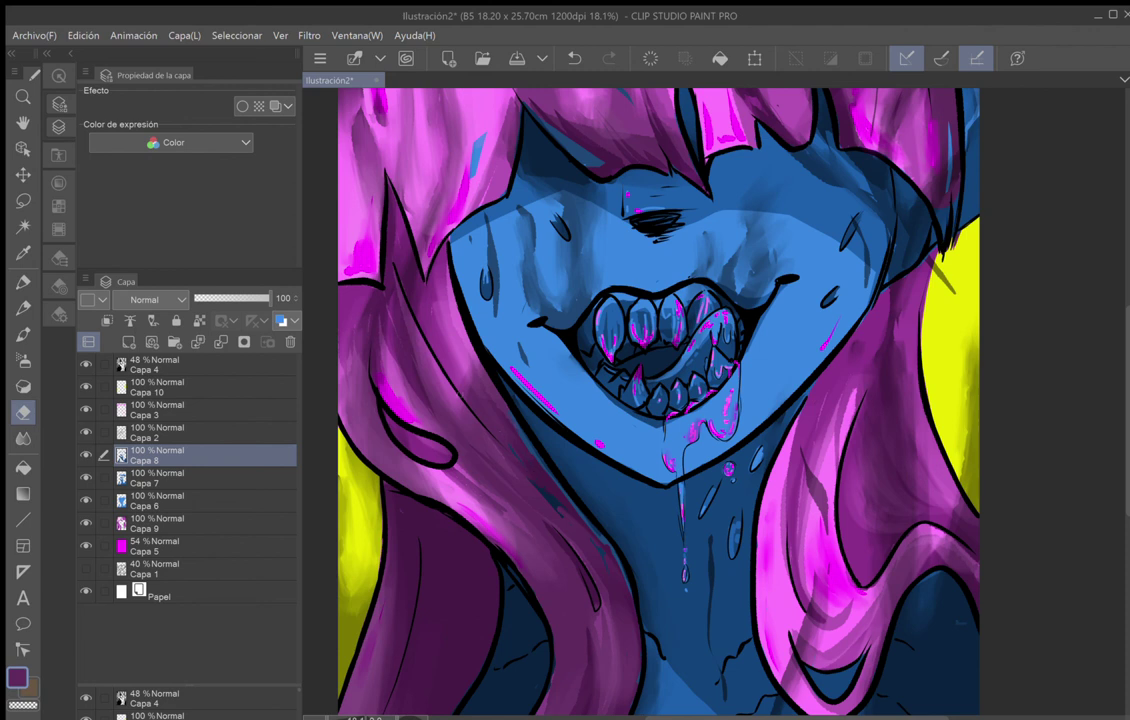
Clean the remaining blue flecks off the left hair lock's inner edge on Capa 7 and Capa 6.
key("alt+bracketleft")
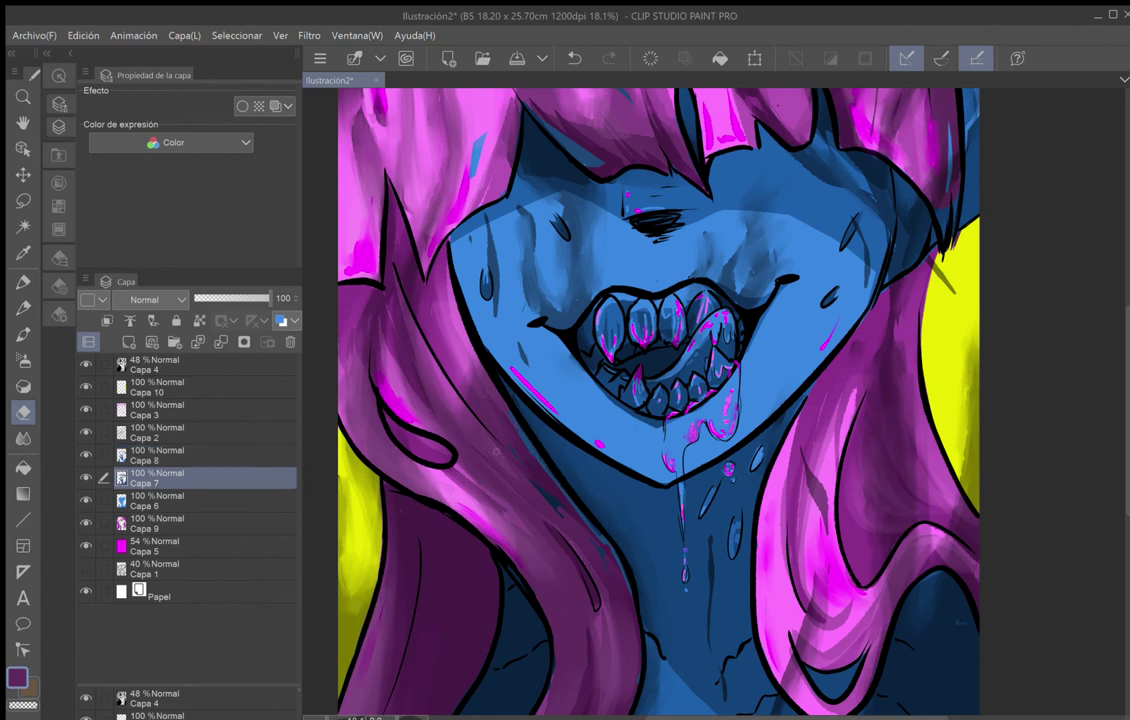
left_click(244, 508)
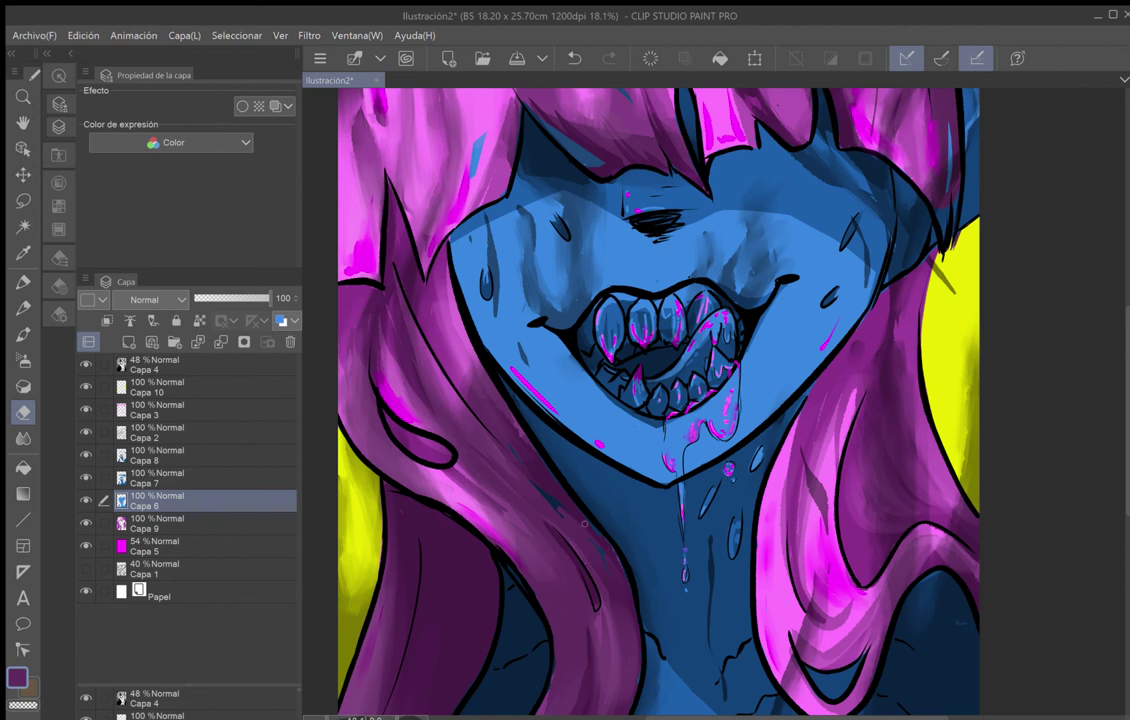
key("alt+bracketright")
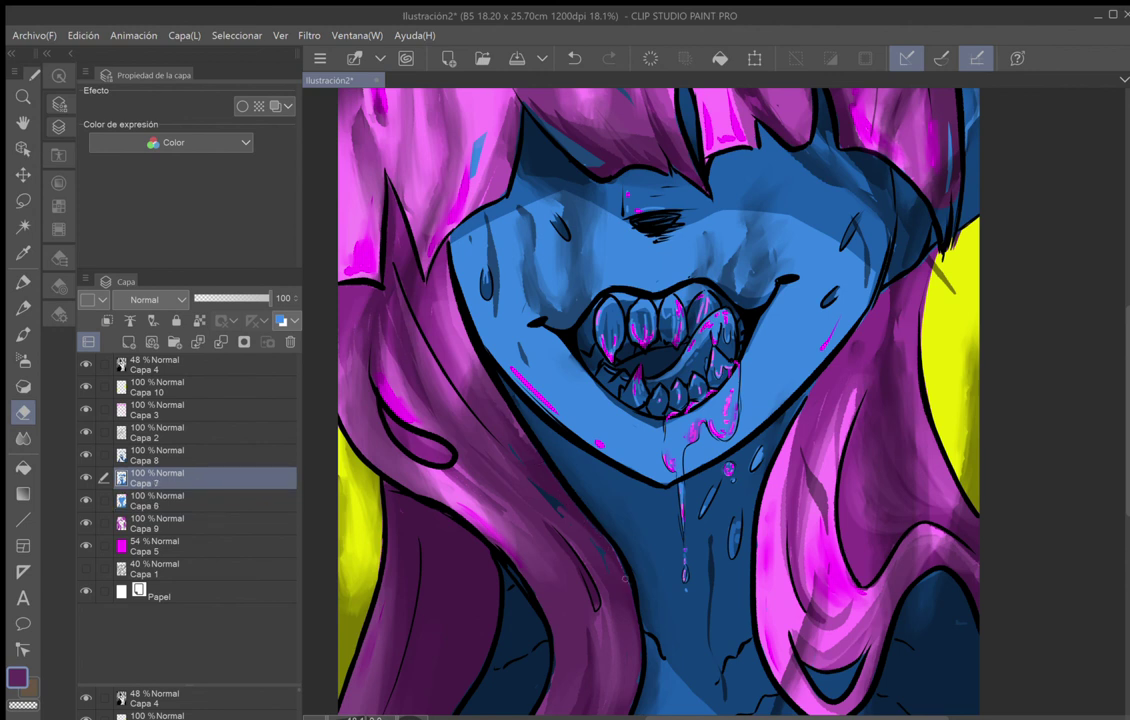
scroll(611, 579, "down", 5)
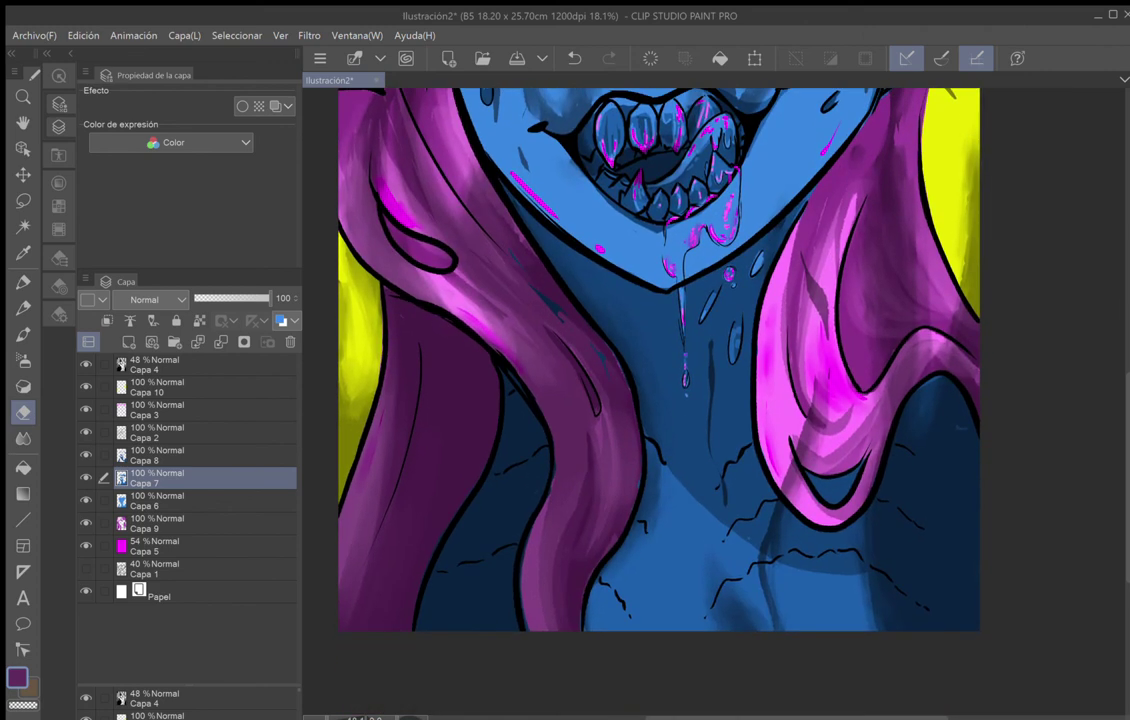
scroll(804, 390, "down", 8)
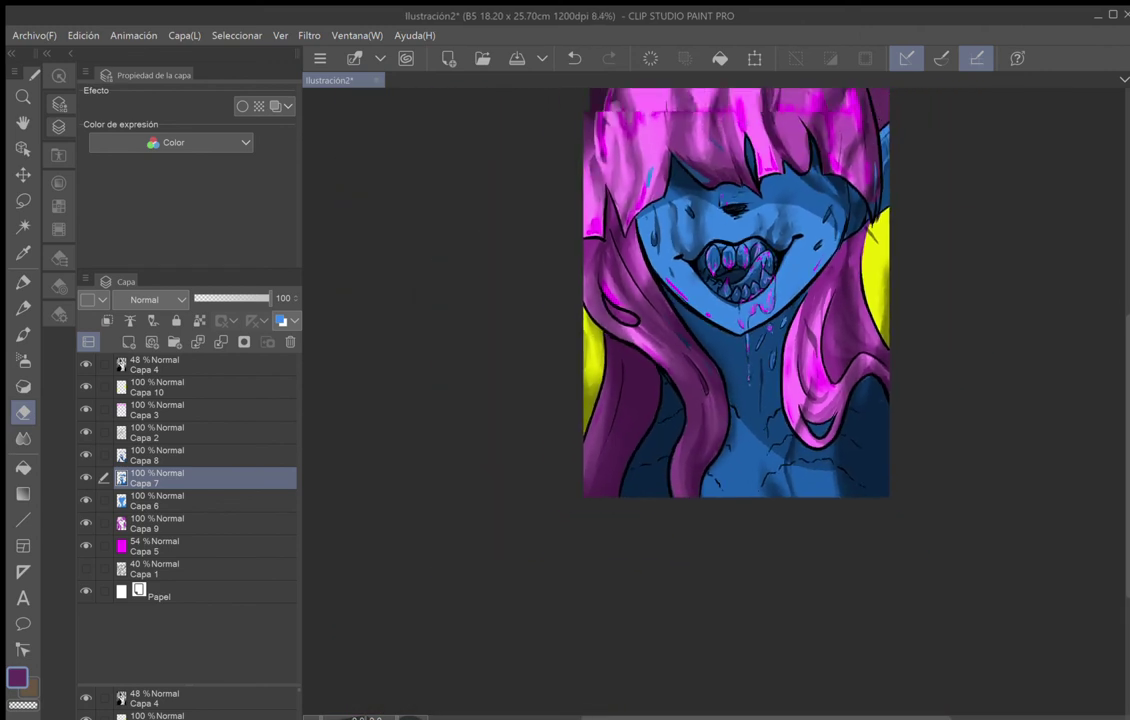
left_click_drag(800, 295, 722, 417)
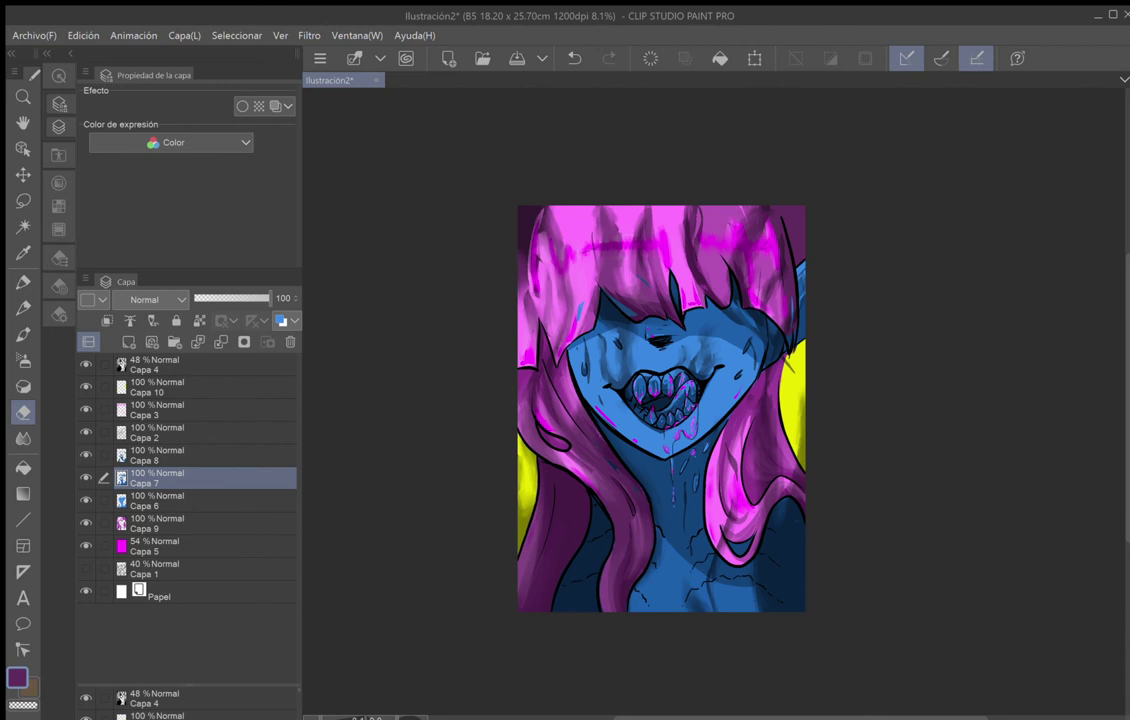
Create a new raster layer above Capa 5 and set up the Pulver. desenfocado airbrush with white at size 30.
left_click(255, 553)
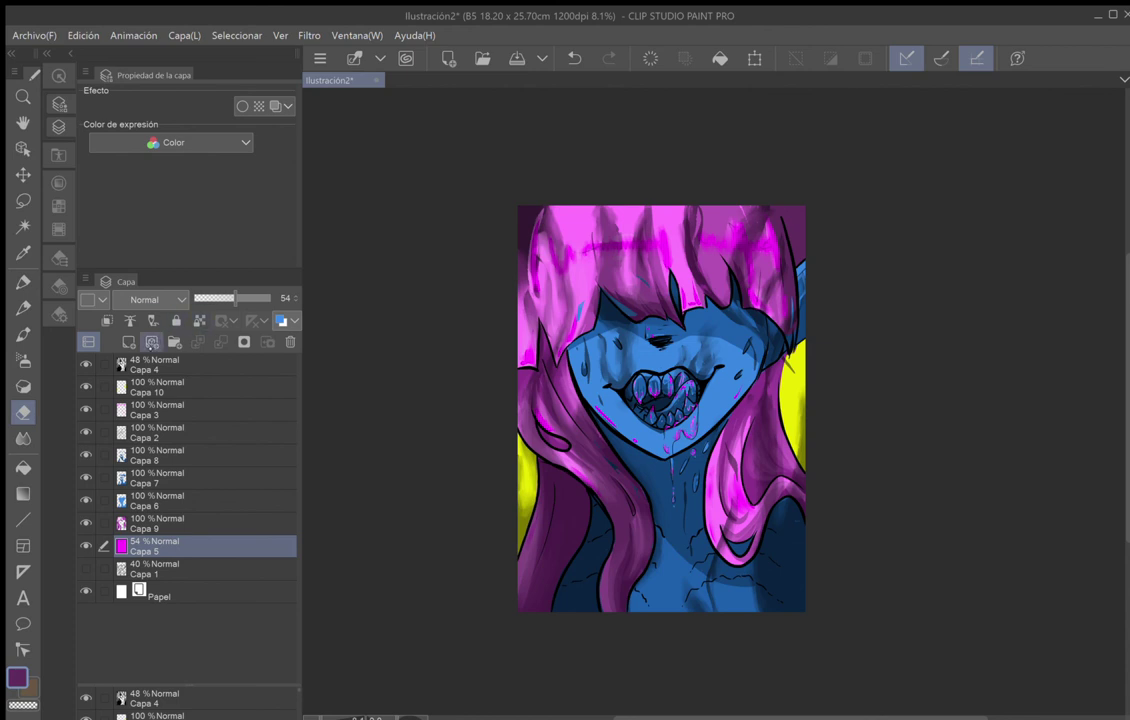
key("ctrl+shift+n")
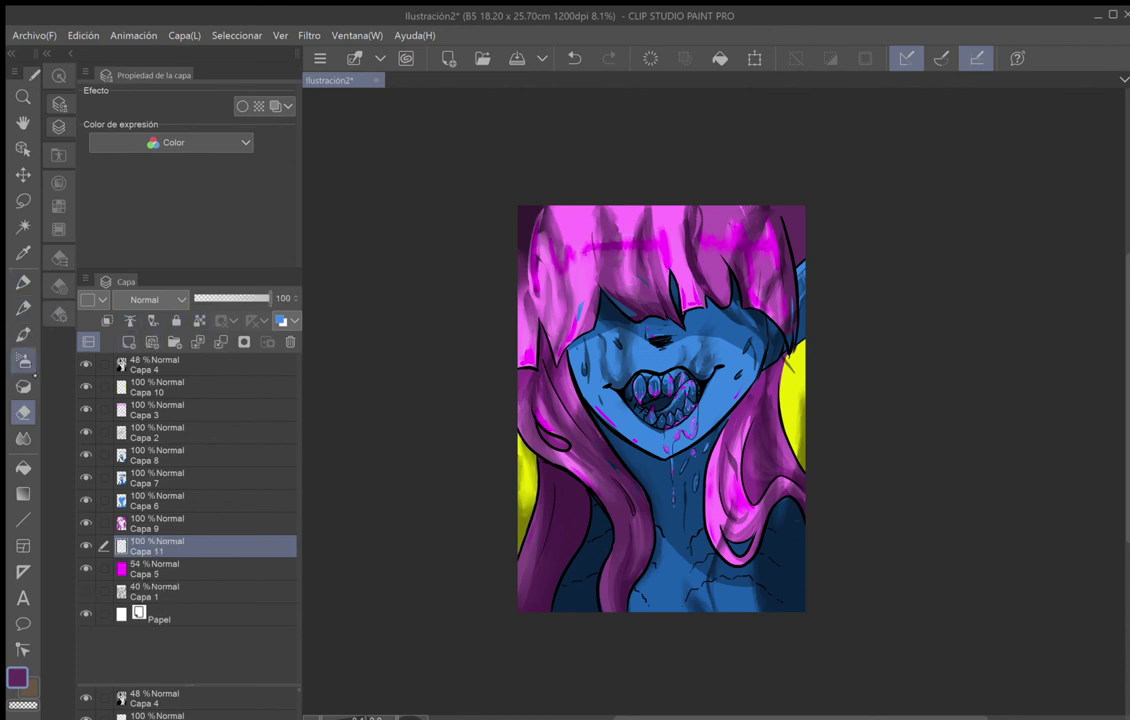
left_click(59, 183)
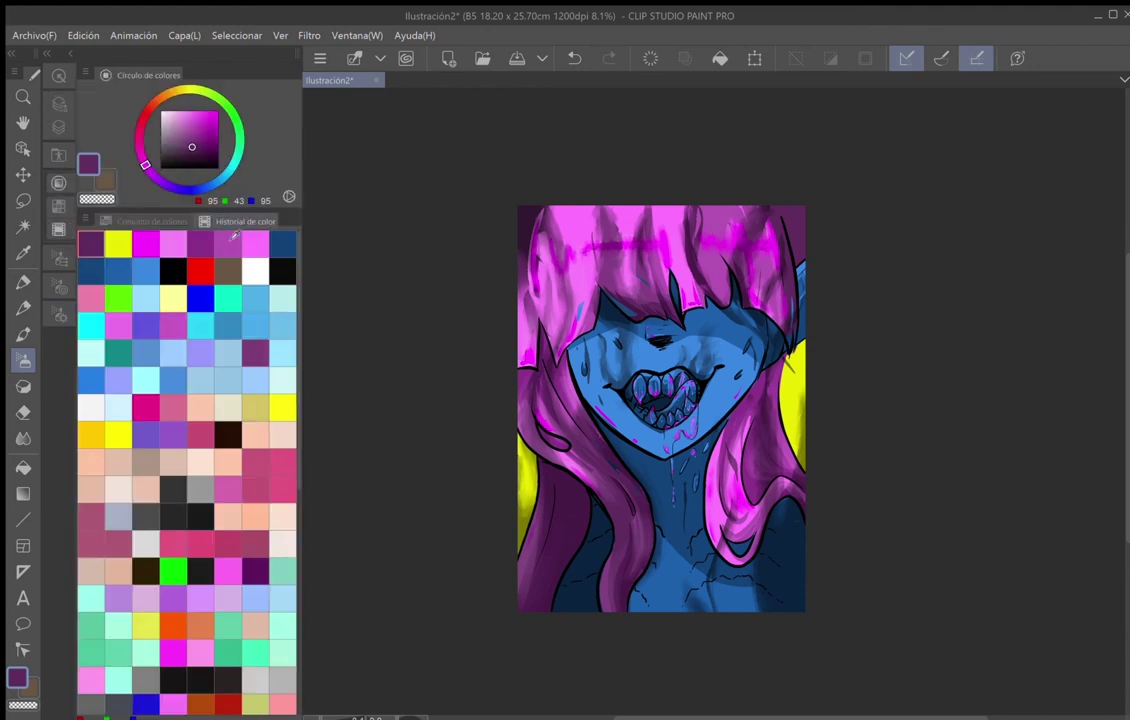
left_click(255, 270)
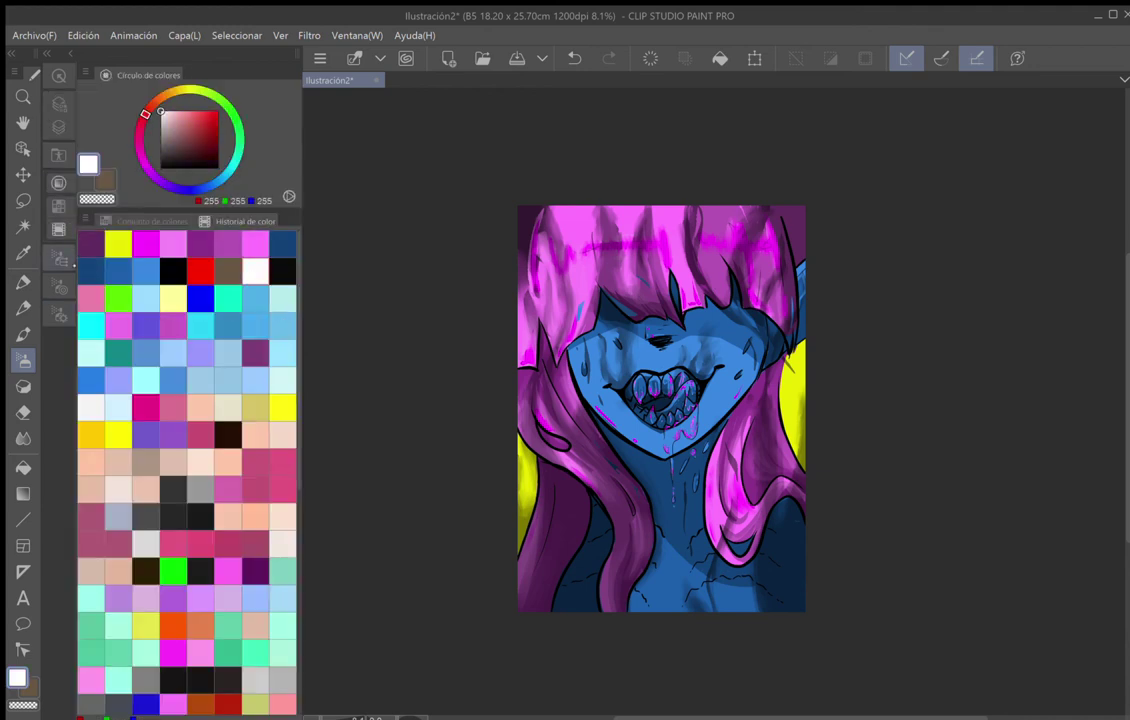
left_click(60, 287)
left_click(118, 168)
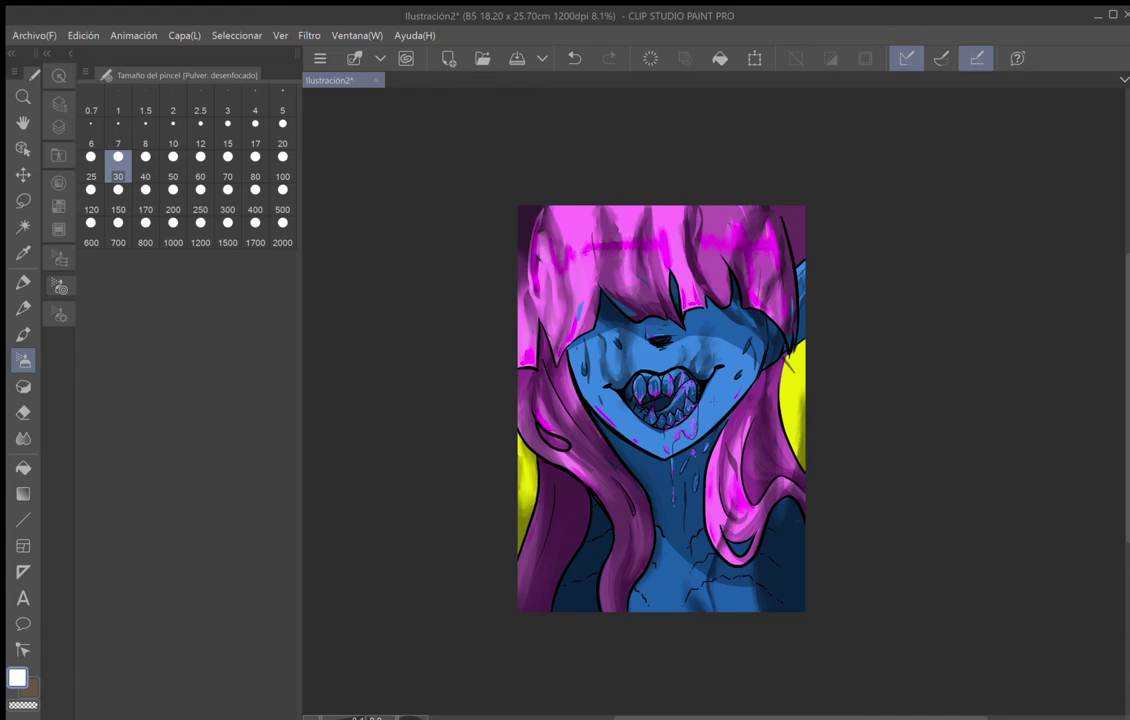
Move Capa 11 up the layer stack to sit directly below Capa 4.
key("asciicircum")
key("asciicircum")
key("asciicircum")
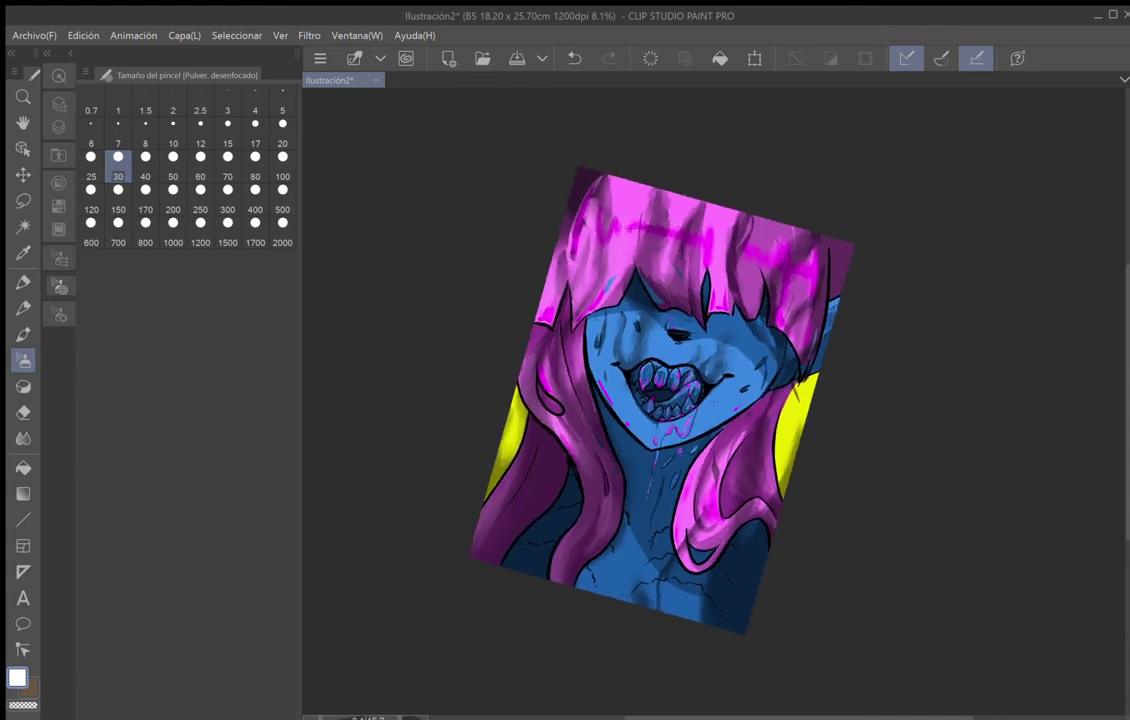
scroll(714, 401, "up", 1)
scroll(700, 388, "up", 2)
scroll(703, 390, "up", 1)
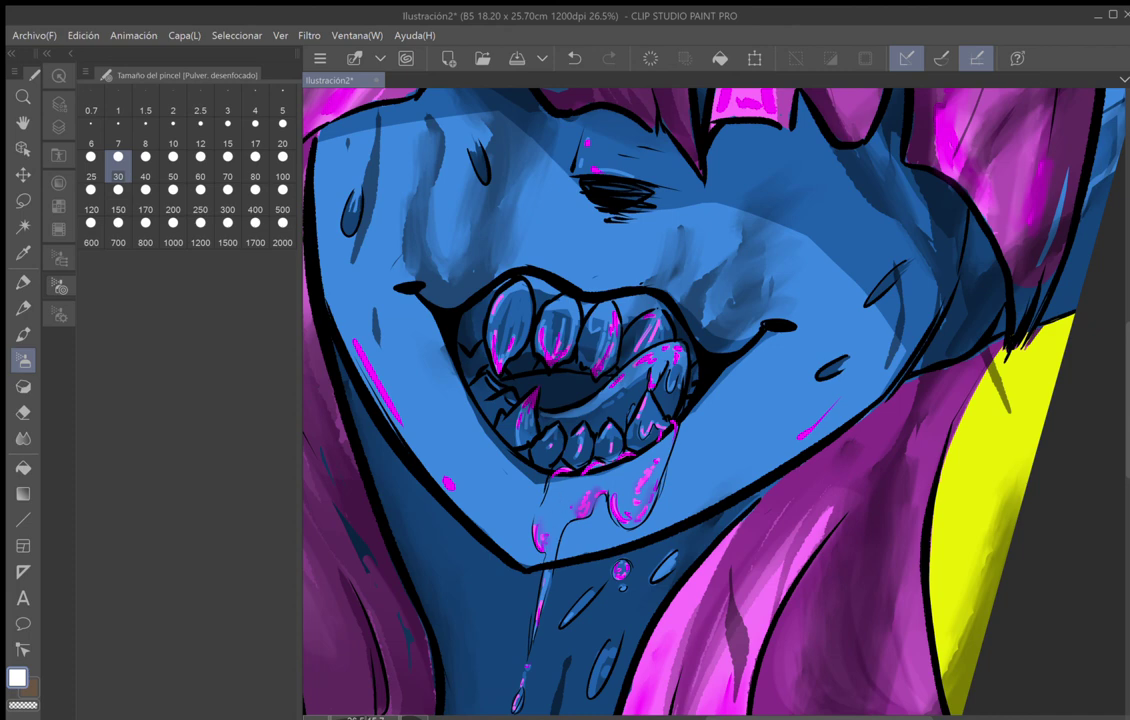
left_click(59, 184)
left_click(60, 107)
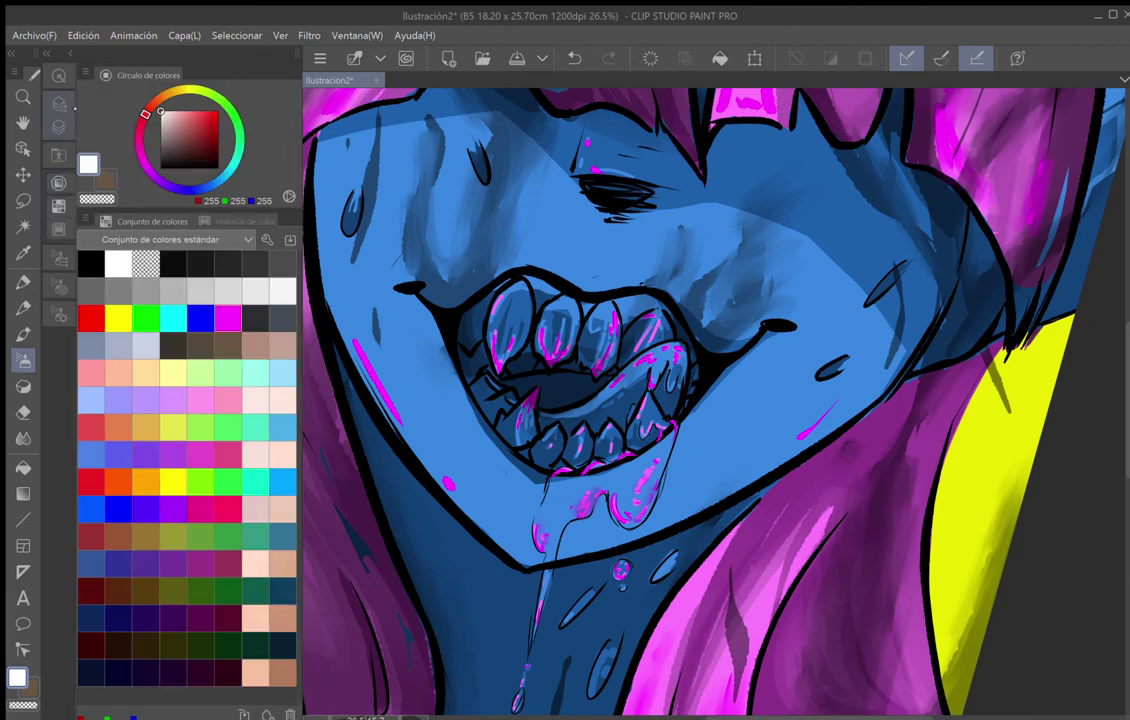
left_click_drag(188, 545, 198, 372)
Airbrush translucent white over the drool below the lower lip, its thin hanging strand and the separate droplets on the neck.
left_click_drag(564, 491, 552, 555)
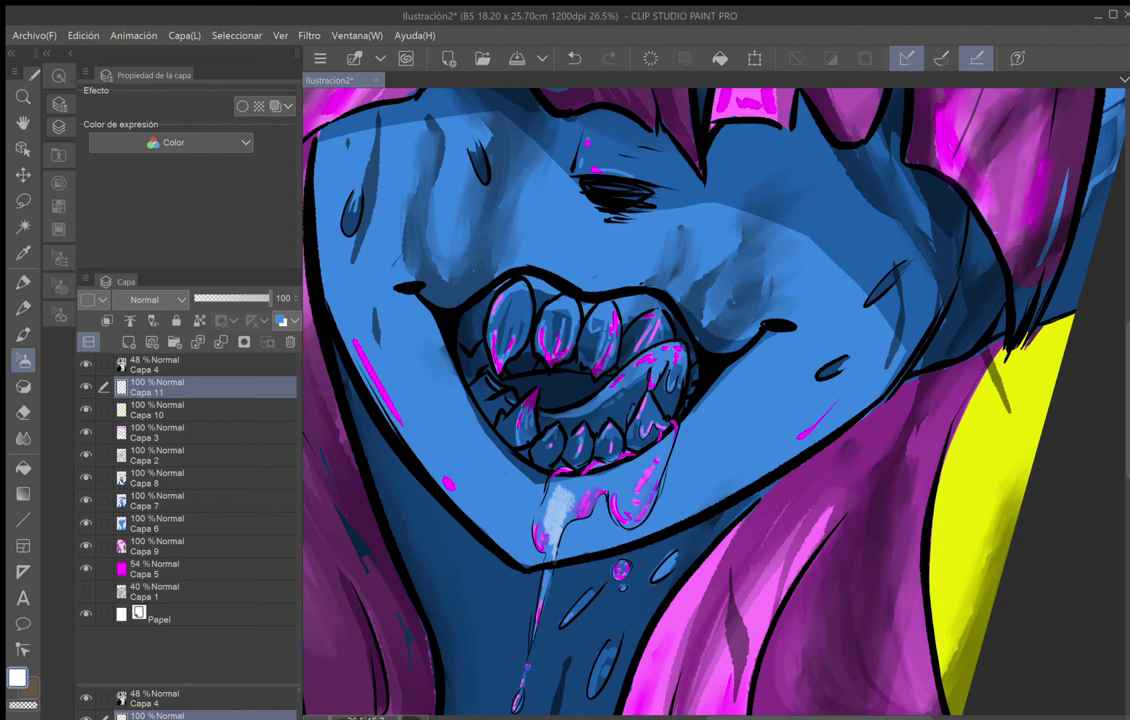
left_click_drag(970, 620, 963, 640)
mouse_move(548, 494)
left_mouse_down()
mouse_move(540, 515)
mouse_move(551, 490)
mouse_move(545, 505)
mouse_move(568, 480)
mouse_move(579, 488)
mouse_move(568, 516)
mouse_move(590, 491)
mouse_move(587, 506)
mouse_move(597, 482)
mouse_move(584, 482)
mouse_move(601, 468)
mouse_move(580, 478)
left_mouse_up()
mouse_move(513, 418)
left_mouse_down()
mouse_move(505, 424)
mouse_move(558, 409)
mouse_move(595, 378)
mouse_move(594, 388)
left_mouse_up()
mouse_move(574, 430)
left_mouse_down()
mouse_move(586, 409)
mouse_move(566, 443)
mouse_move(556, 438)
left_mouse_up()
left_click_drag(625, 484, 614, 504)
mouse_move(618, 481)
left_mouse_down()
mouse_move(608, 497)
mouse_move(621, 489)
left_mouse_up()
left_click_drag(637, 467, 626, 502)
mouse_move(556, 440)
left_mouse_down()
mouse_move(588, 398)
mouse_move(577, 410)
left_mouse_up()
left_click_drag(547, 462, 580, 427)
mouse_move(572, 446)
left_mouse_down()
mouse_move(582, 417)
mouse_move(573, 449)
left_mouse_up()
left_click_drag(551, 537, 547, 566)
left_click_drag(548, 547, 545, 574)
left_click_drag(549, 560, 517, 709)
left_click_drag(616, 568, 625, 589)
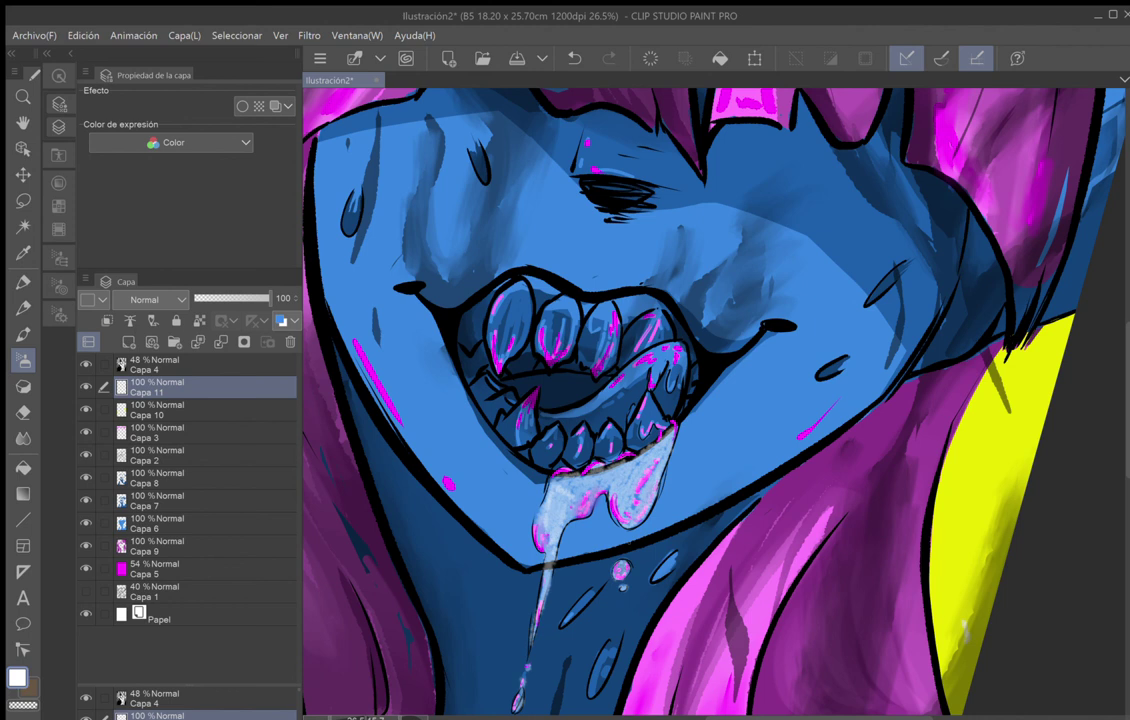
Airbrush translucent white saliva over the large lower-right fang and along the tongue.
mouse_move(640, 433)
left_mouse_down()
mouse_move(646, 399)
mouse_move(664, 435)
mouse_move(672, 430)
mouse_move(670, 456)
left_mouse_up()
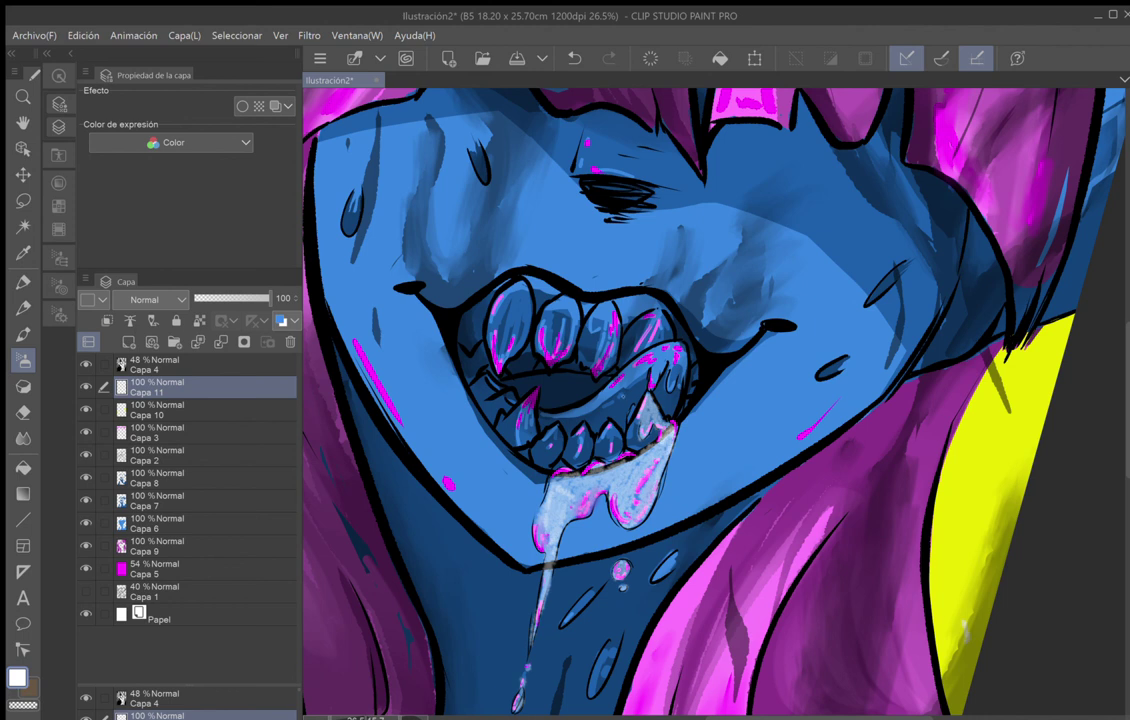
left_click_drag(637, 404, 629, 425)
mouse_move(661, 361)
left_mouse_down()
mouse_move(658, 381)
mouse_move(668, 352)
mouse_move(648, 364)
mouse_move(651, 352)
mouse_move(610, 389)
mouse_move(618, 377)
left_mouse_up()
mouse_move(534, 346)
left_mouse_down()
mouse_move(515, 357)
mouse_move(597, 308)
mouse_move(589, 315)
mouse_move(604, 337)
mouse_move(605, 309)
left_mouse_up()
left_click_drag(684, 362, 684, 388)
left_click_drag(591, 322, 589, 331)
left_click_drag(668, 364, 667, 374)
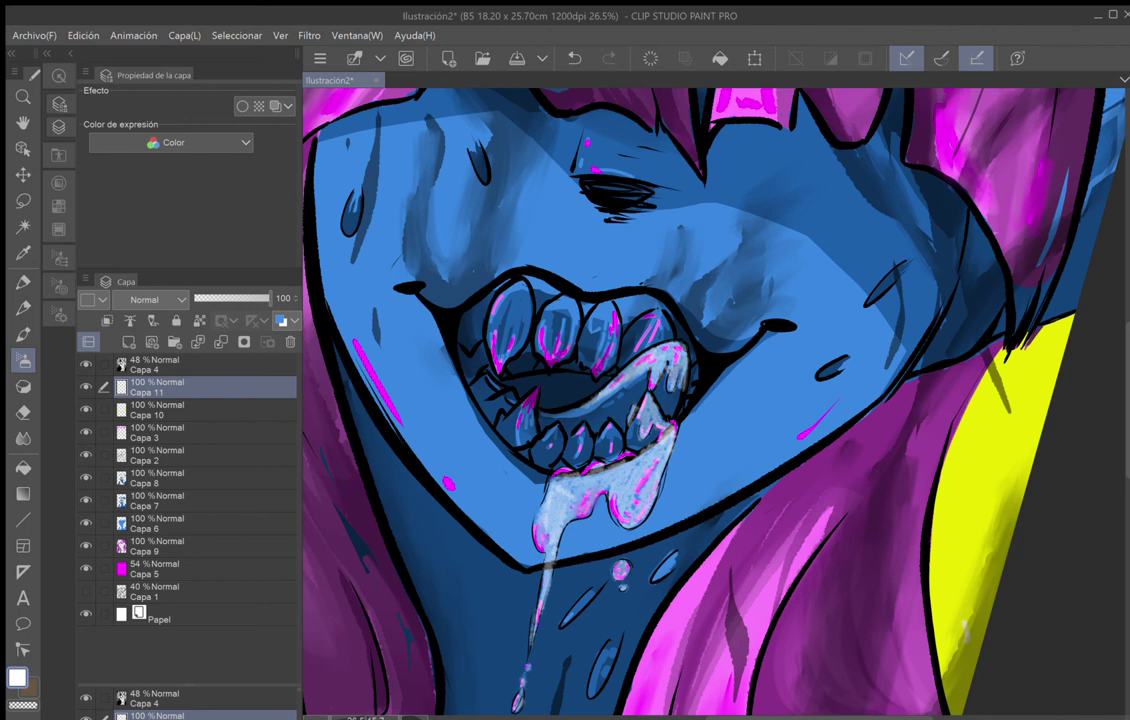
left_click_drag(595, 361, 597, 356)
left_click_drag(594, 416, 589, 425)
Move Capa 11 down between Capa 2 and Capa 8, and restore the canvas rotation to upright.
left_click_drag(230, 404, 210, 466)
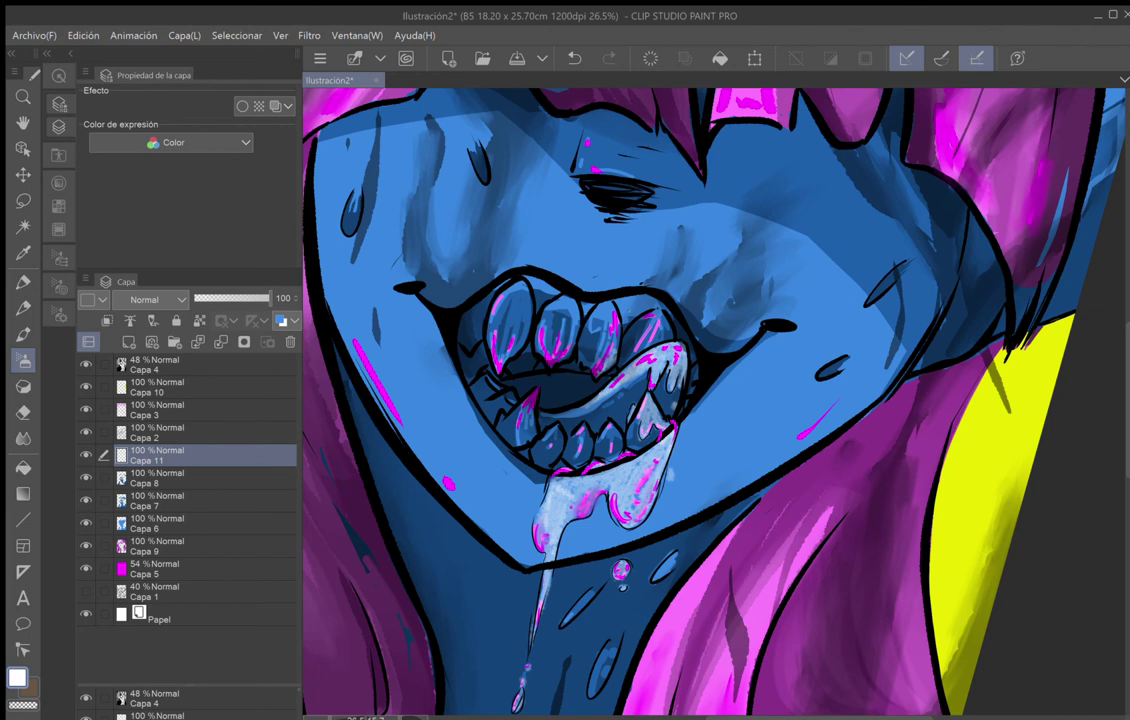
scroll(784, 416, "down", 3)
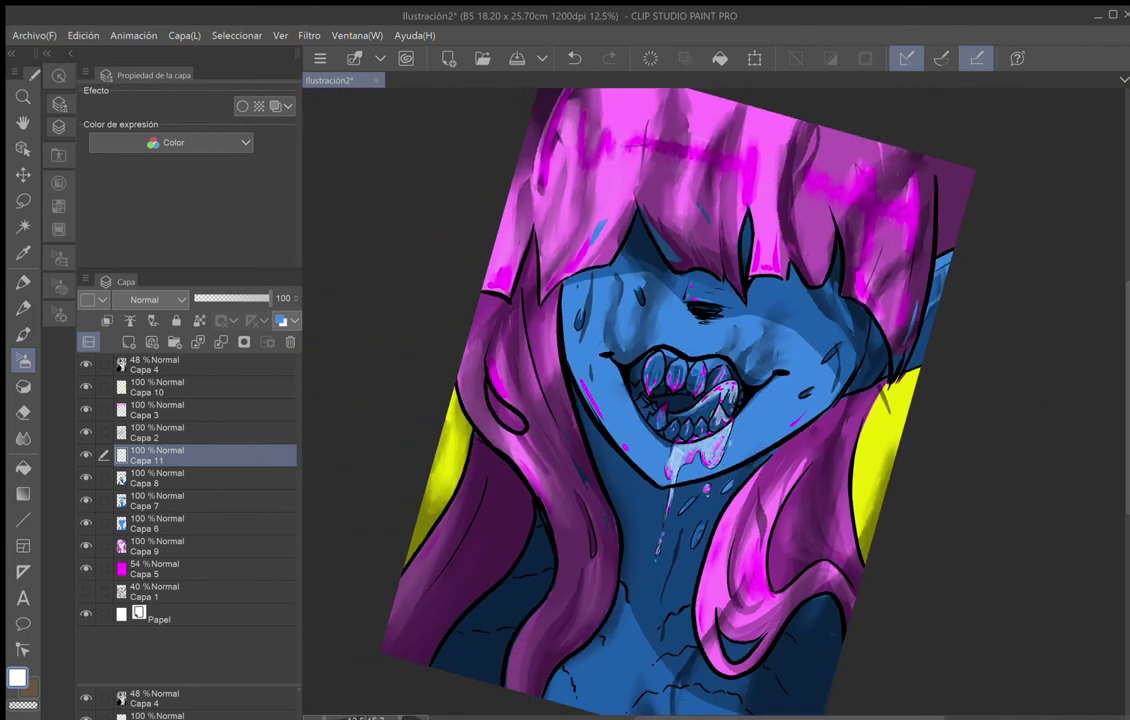
key("ctrl+at")
scroll(683, 412, "down", 1)
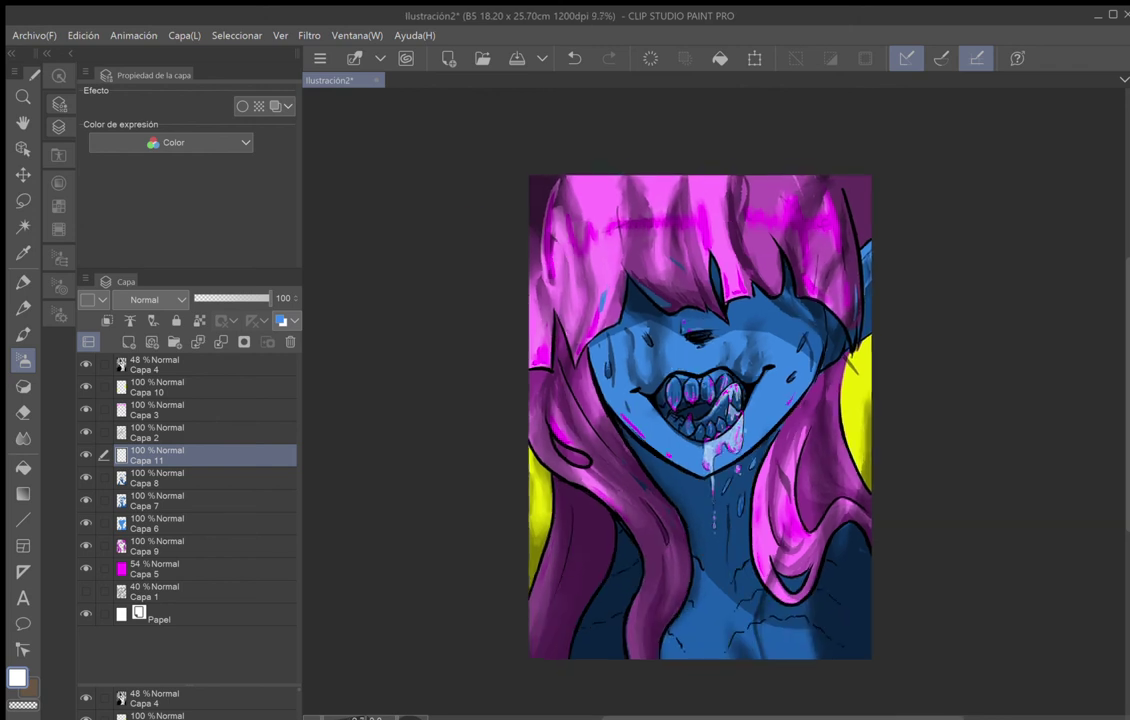
left_click_drag(700, 417, 610, 394)
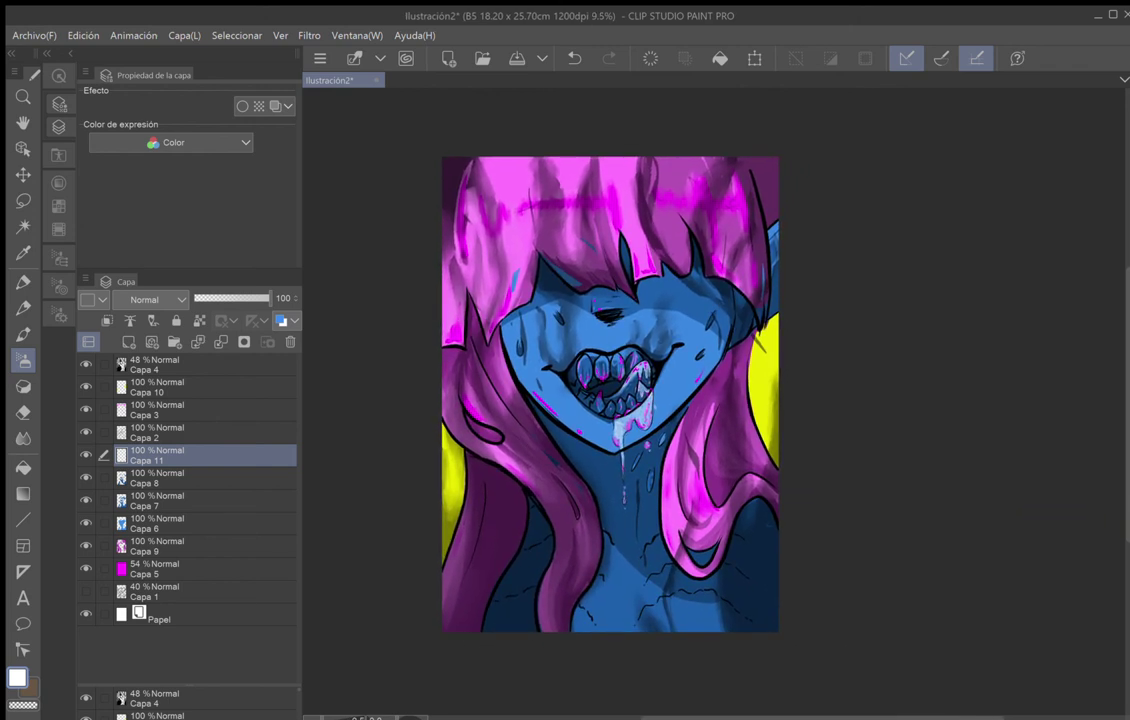